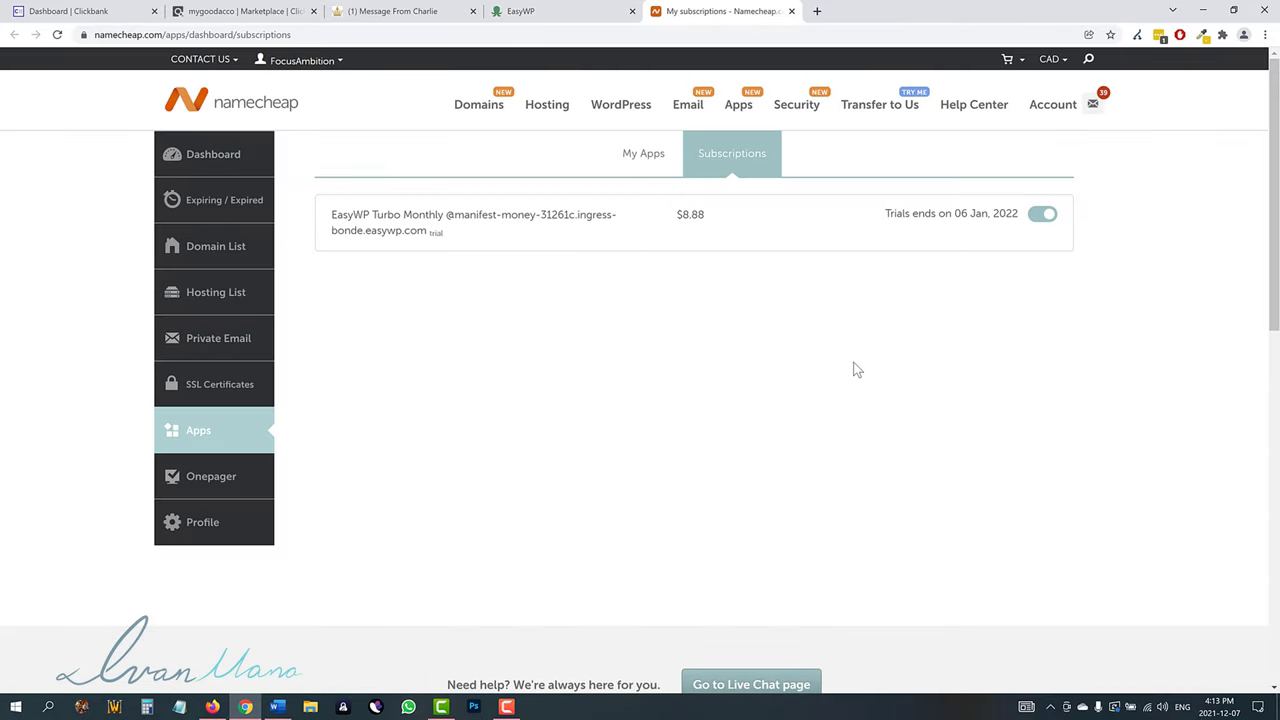
Turn off automatic renewal for the EasyWP Turbo Monthly trial subscription and close the subscriptions page.
left_click(1052, 218)
left_click(1044, 218)
left_click(1040, 219)
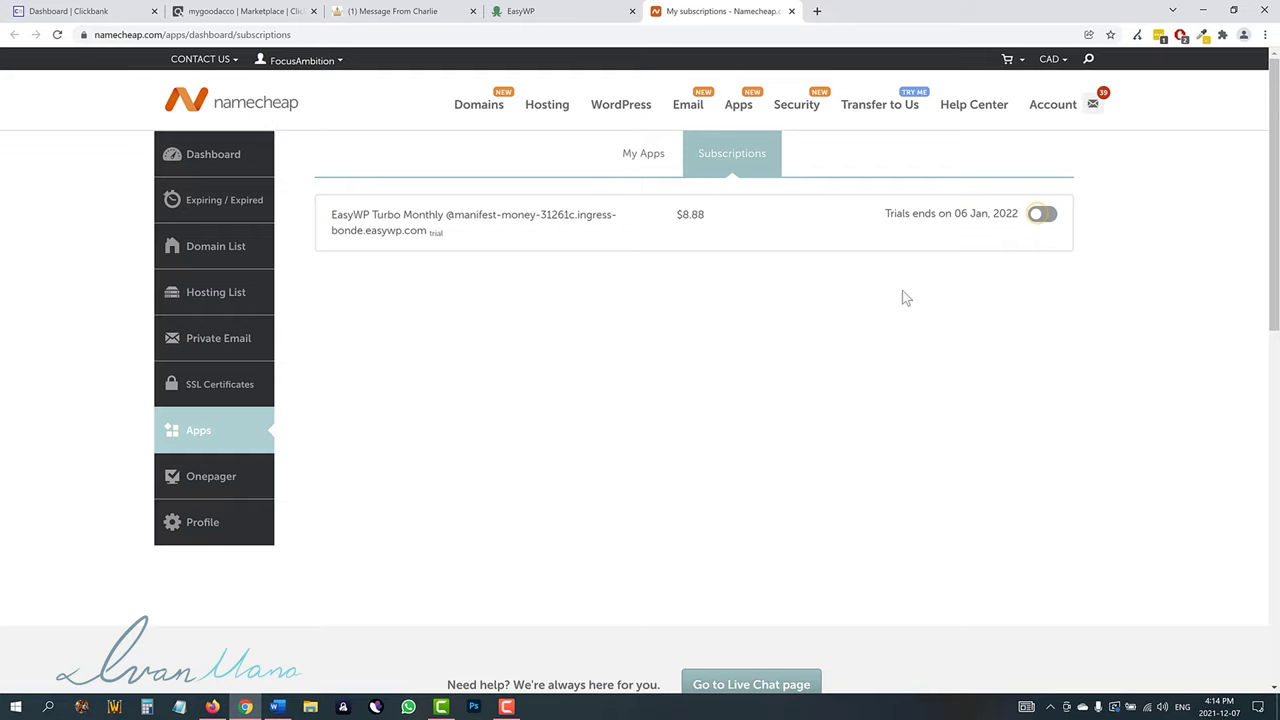
left_click(791, 12)
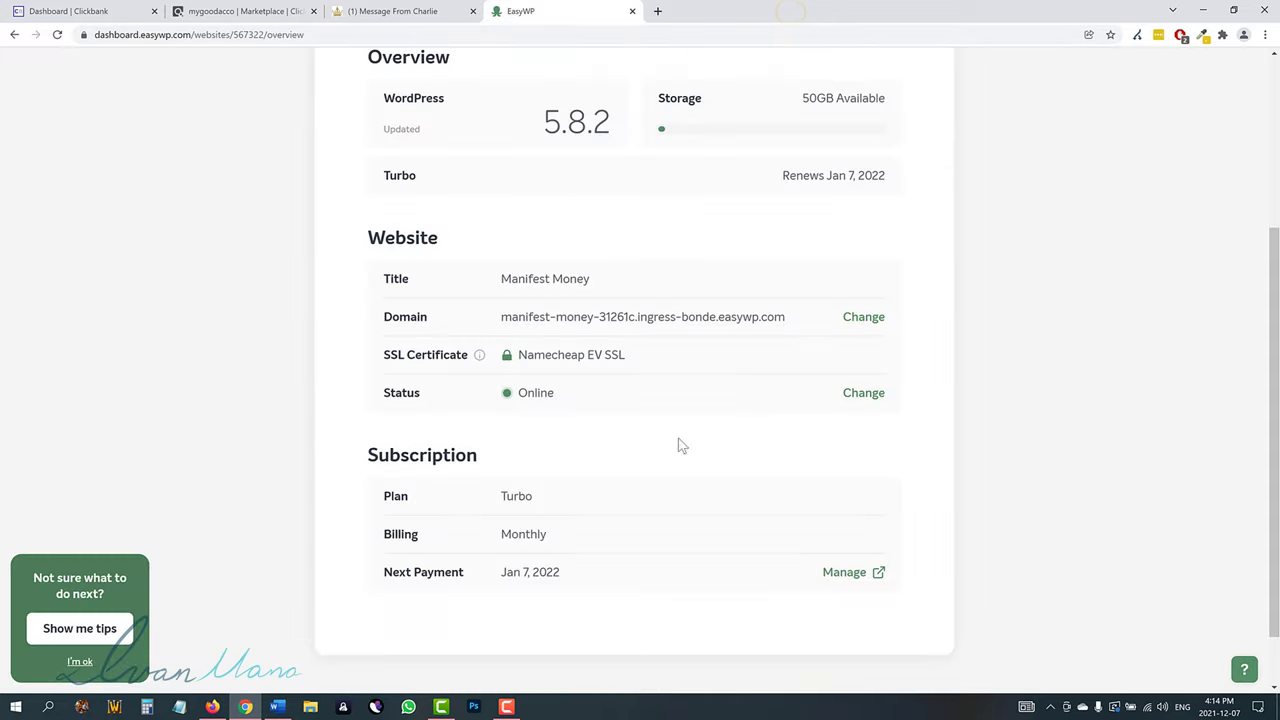
Look at the Namecheap option for changing the Manifest Money site's domain and leave without changing it.
scroll(668, 455, "up", 1)
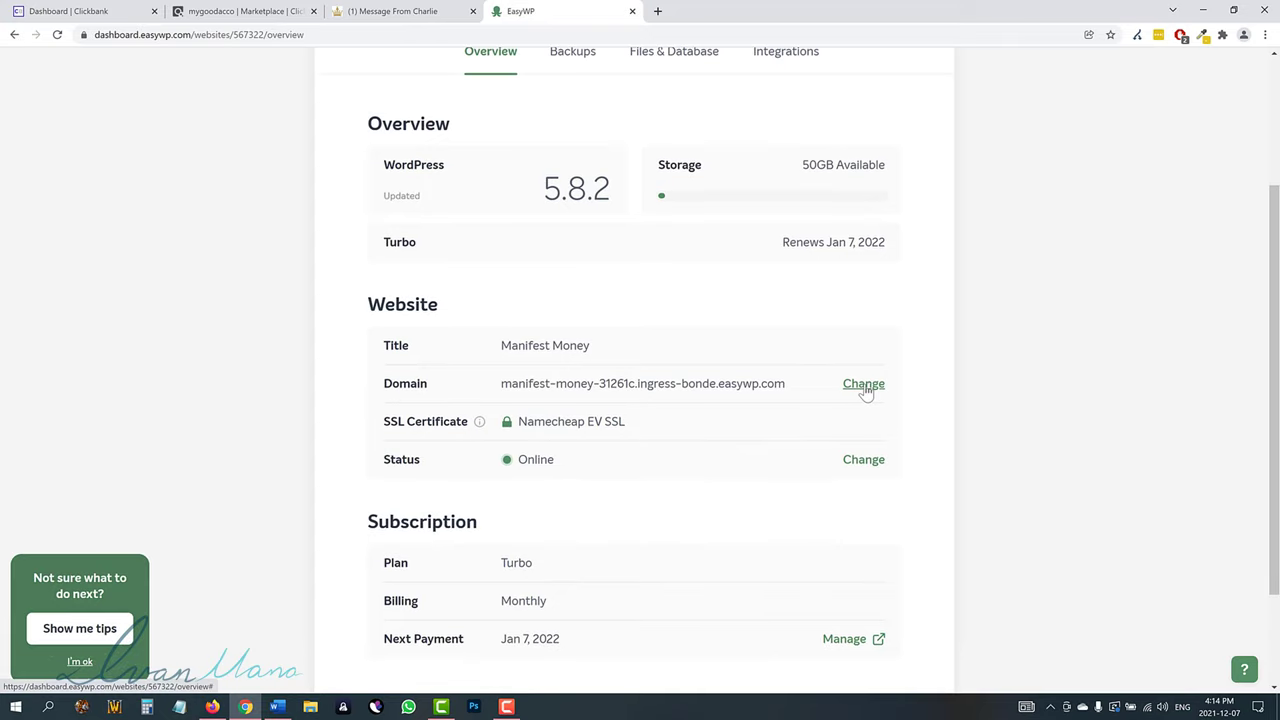
left_click(864, 384)
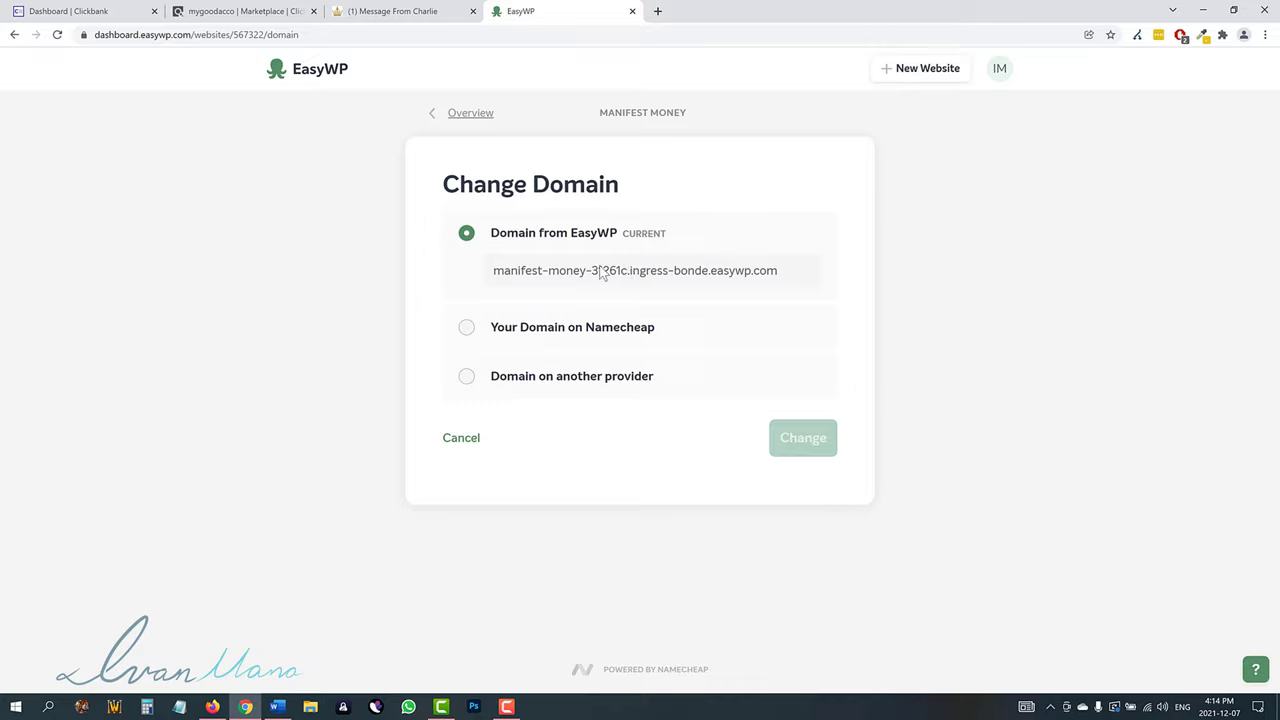
left_click(576, 330)
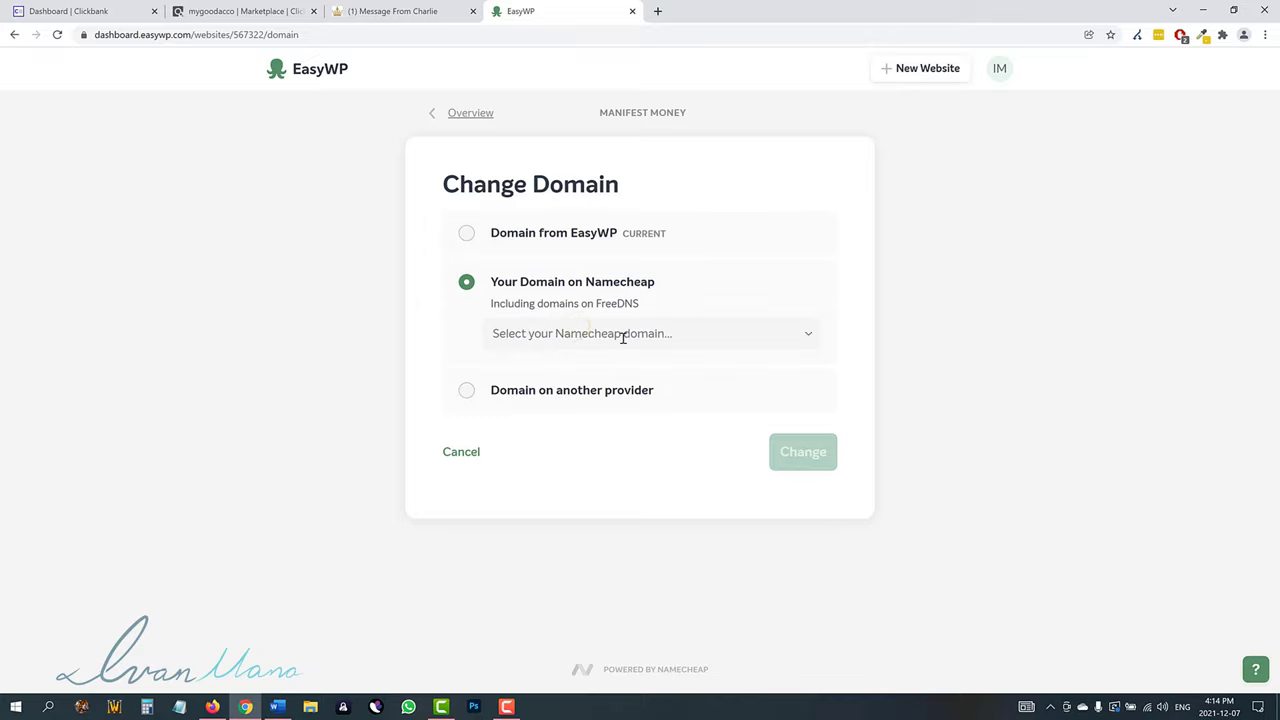
left_click(465, 458)
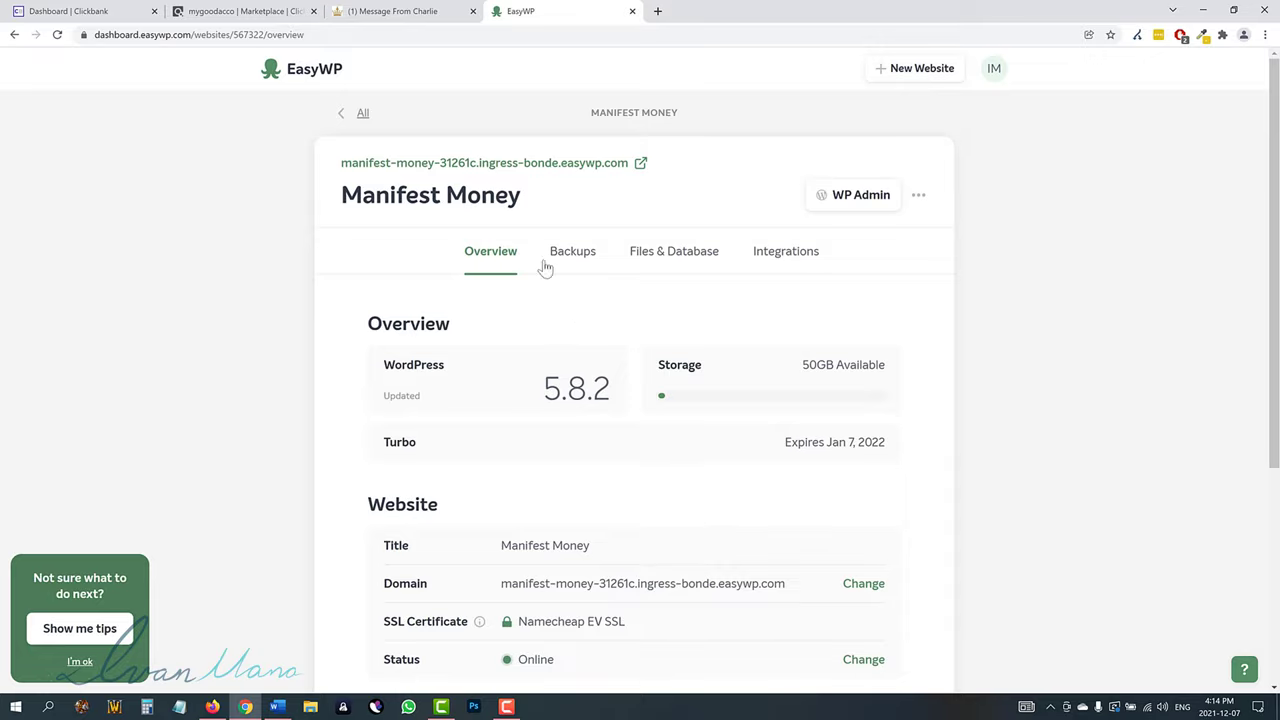
Open the WordPress admin dashboard of the Manifest Money website.
left_click(848, 205)
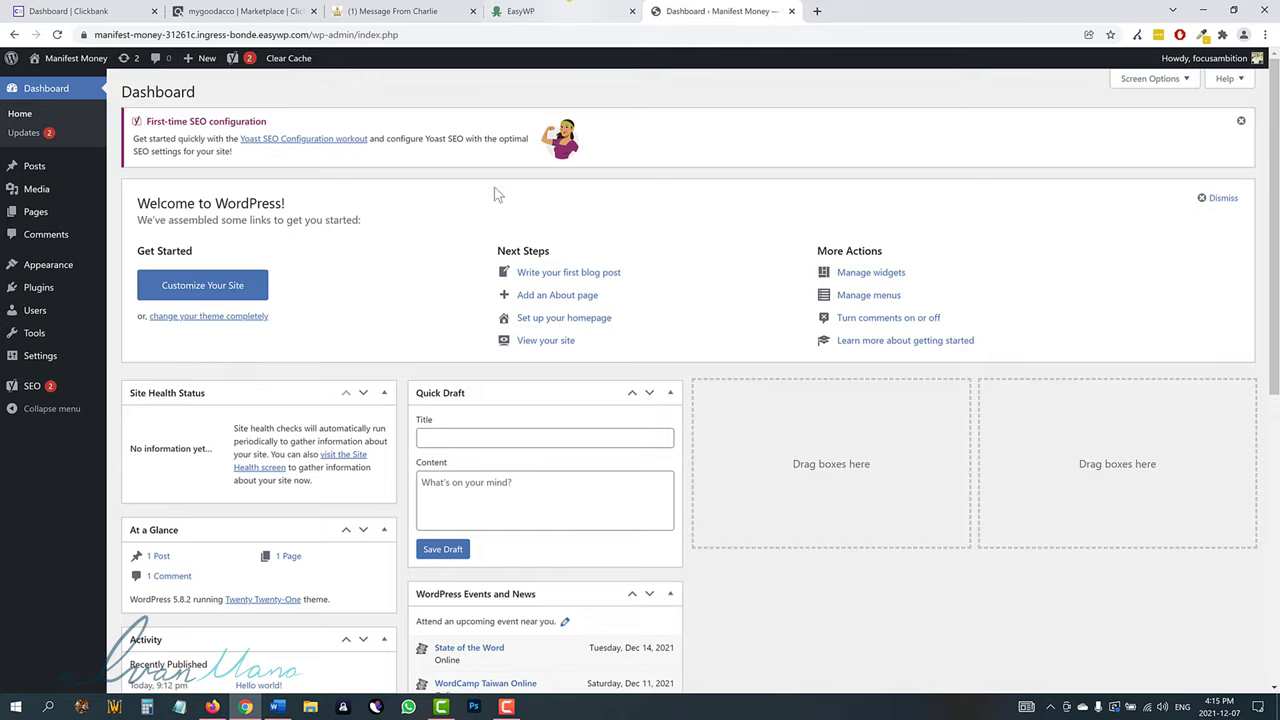
key("ctrl+shift+Tab")
key("ctrl+Tab")
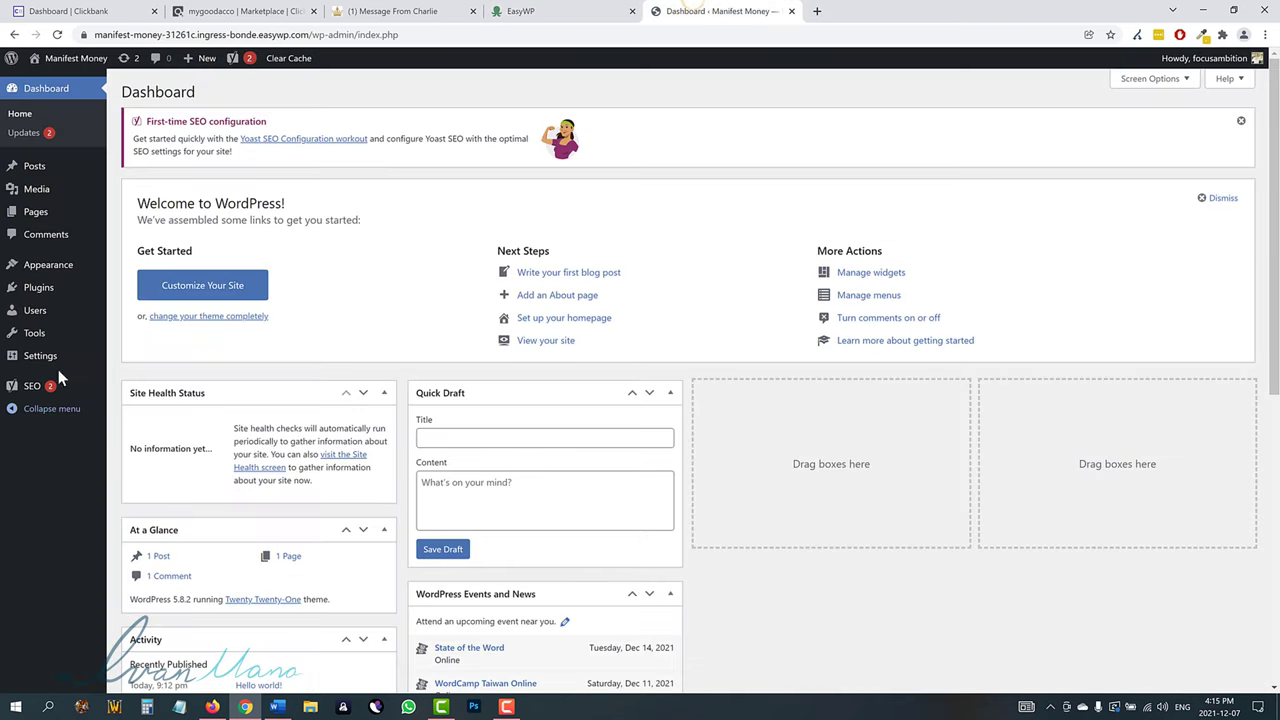
Open the site's permalink settings and compare the Post name URL structure with the Plain one.
mouse_move(46, 360)
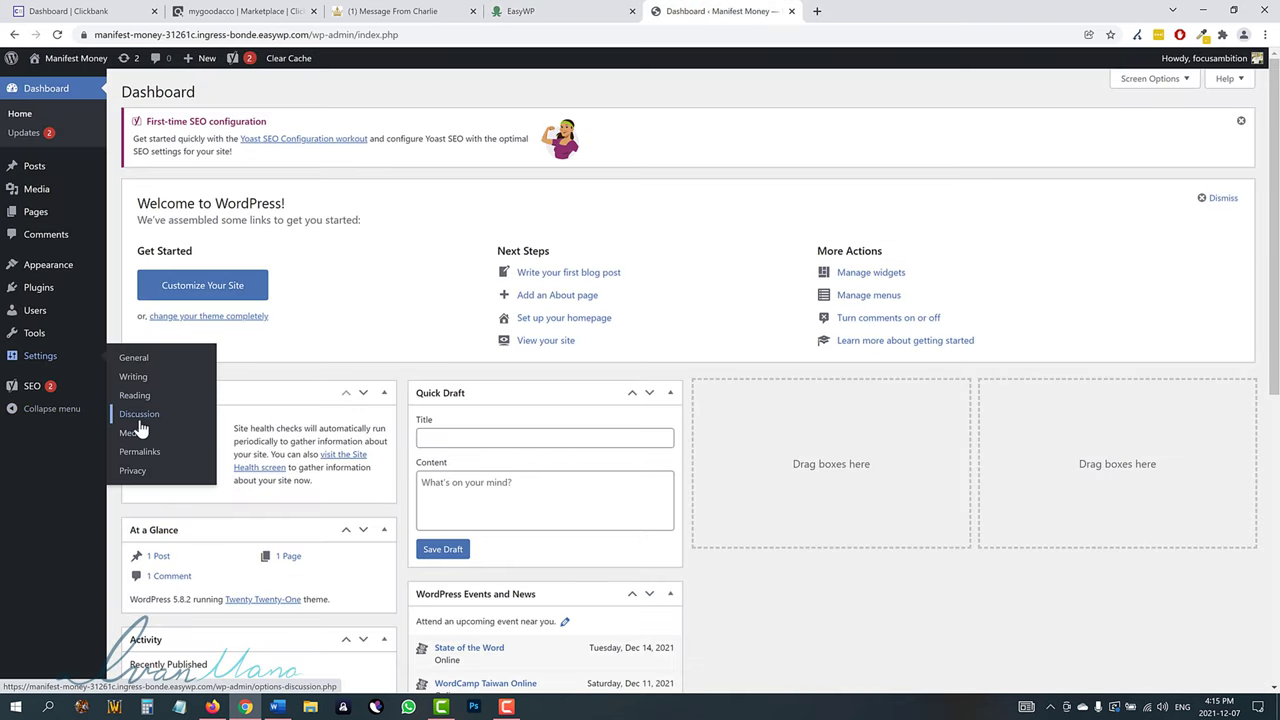
left_click(139, 418)
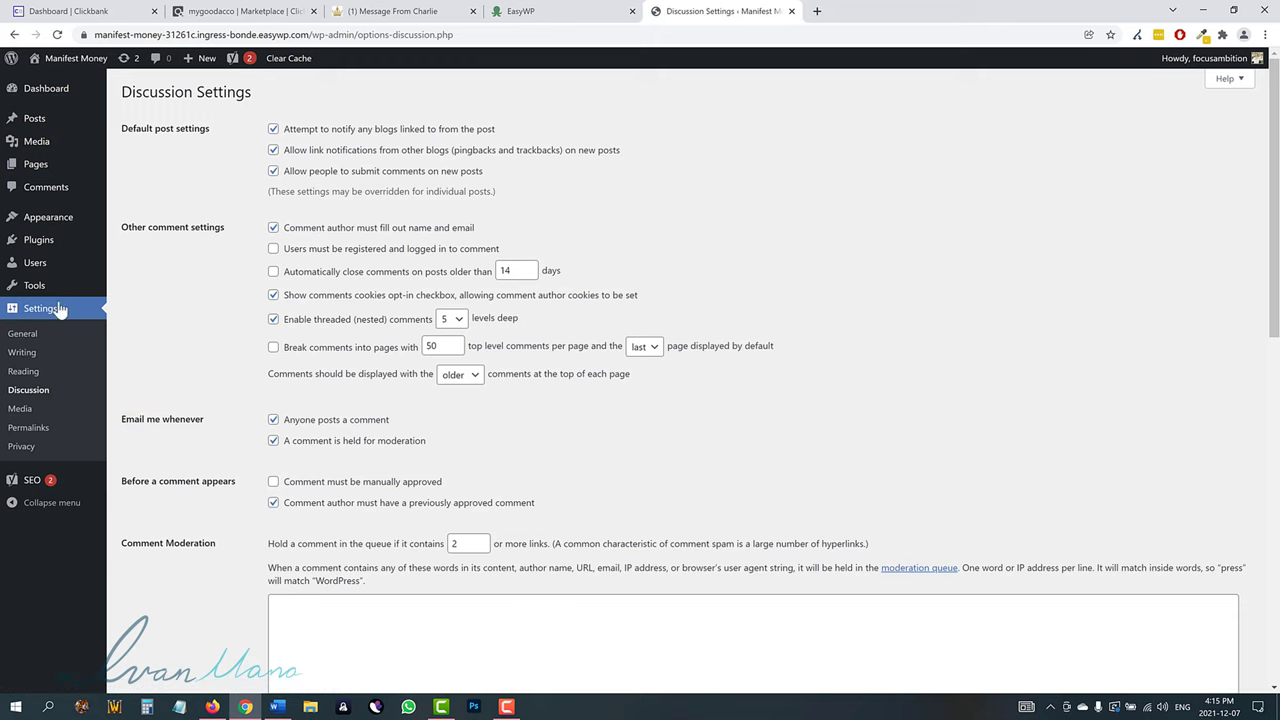
left_click(27, 428)
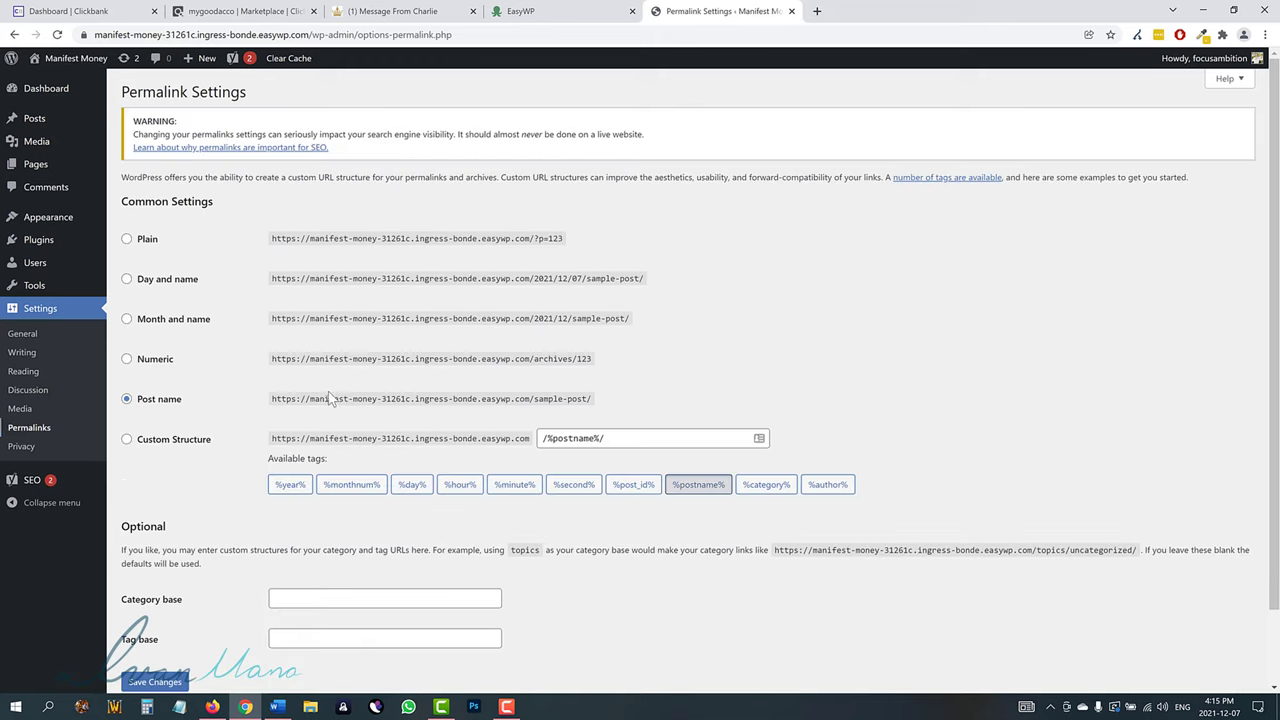
left_click_drag(272, 396, 600, 398)
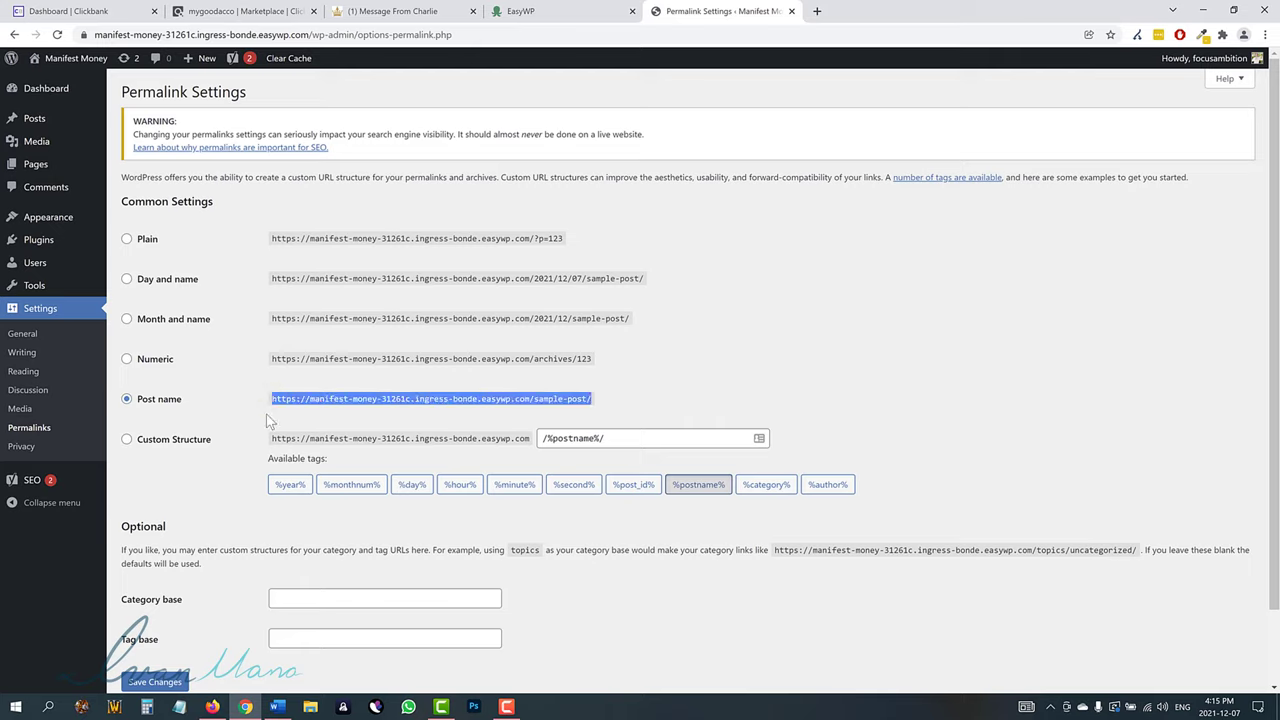
left_click(546, 397)
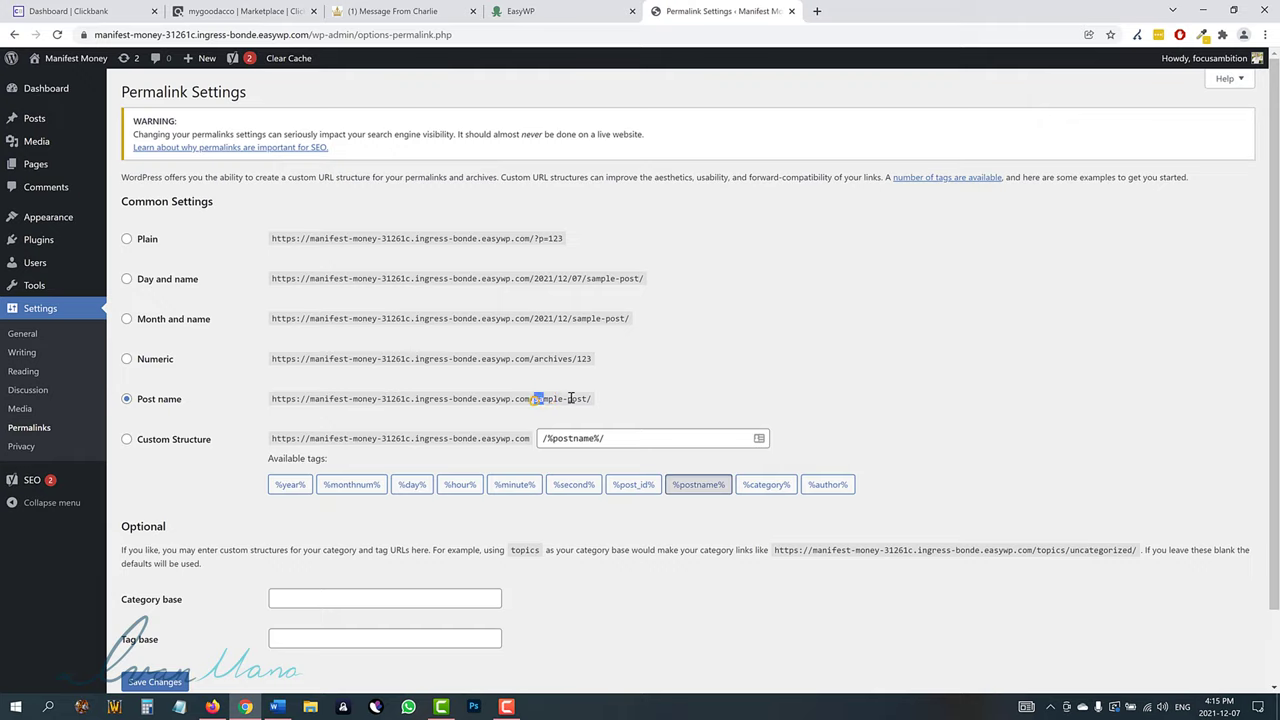
left_click_drag(571, 398, 587, 398)
left_click_drag(533, 238, 566, 240)
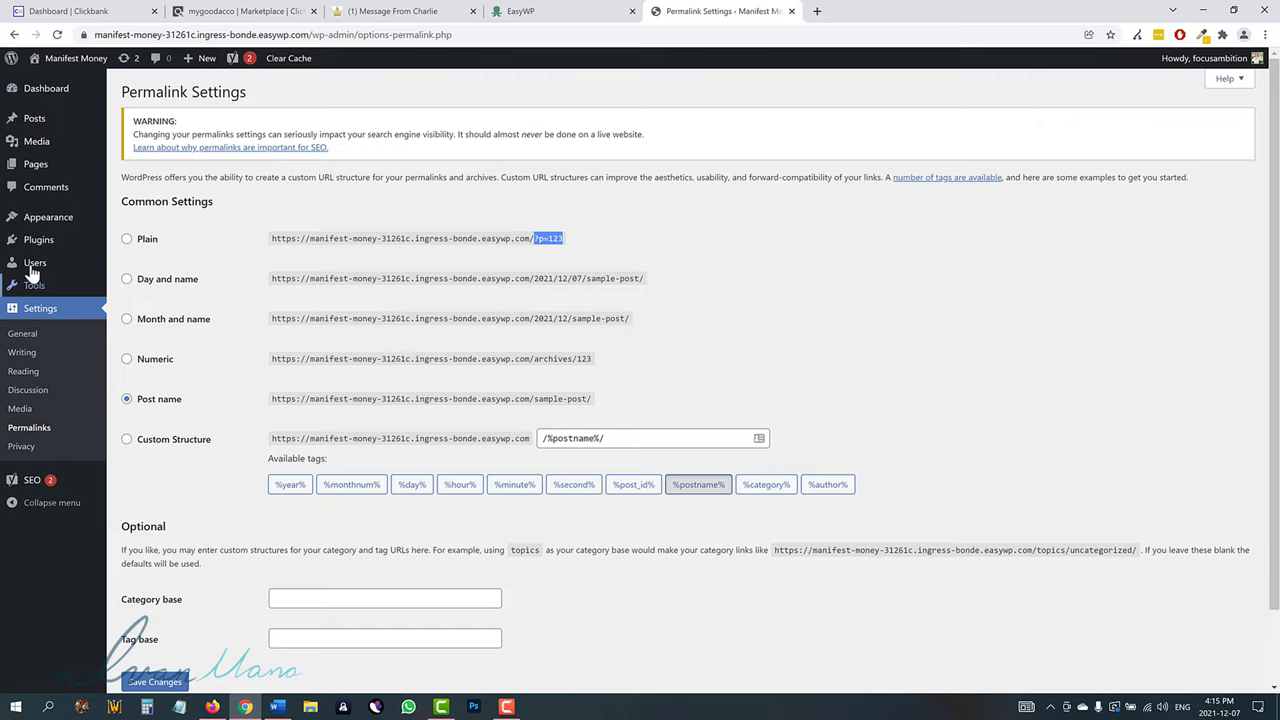
Open the administrator's user profile for editing and go to its name settings.
mouse_move(34, 265)
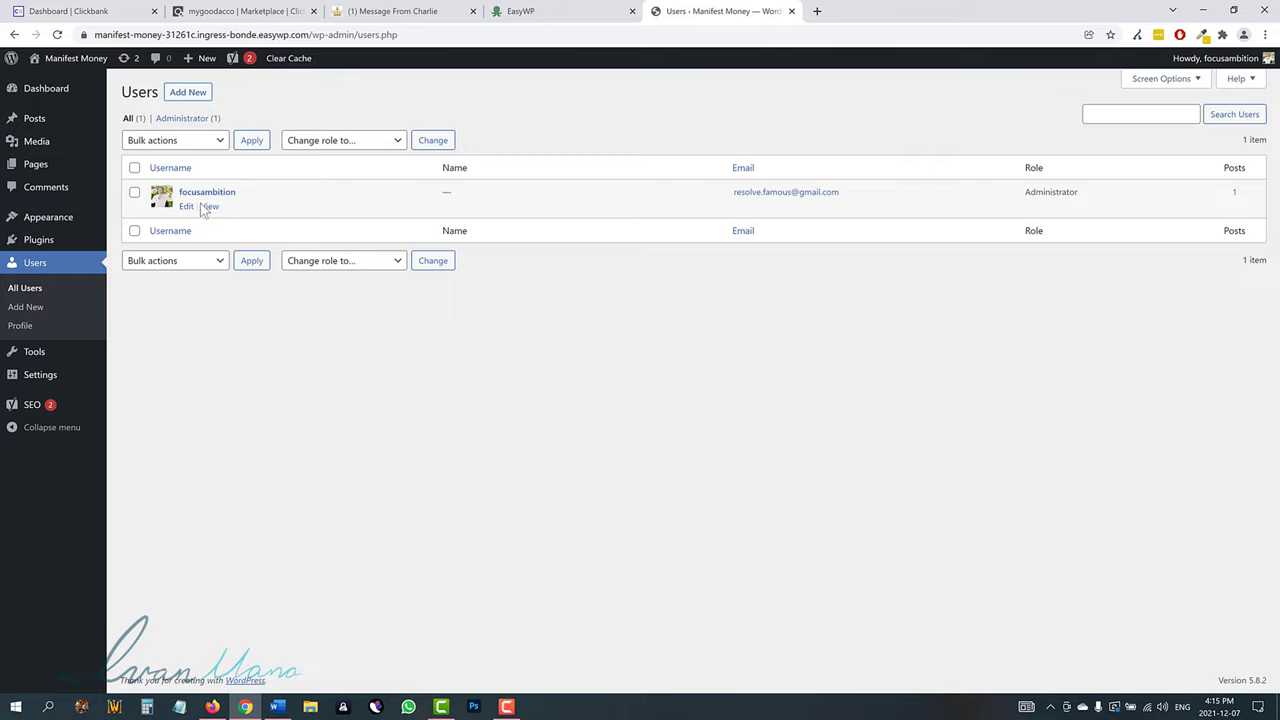
left_click(186, 208)
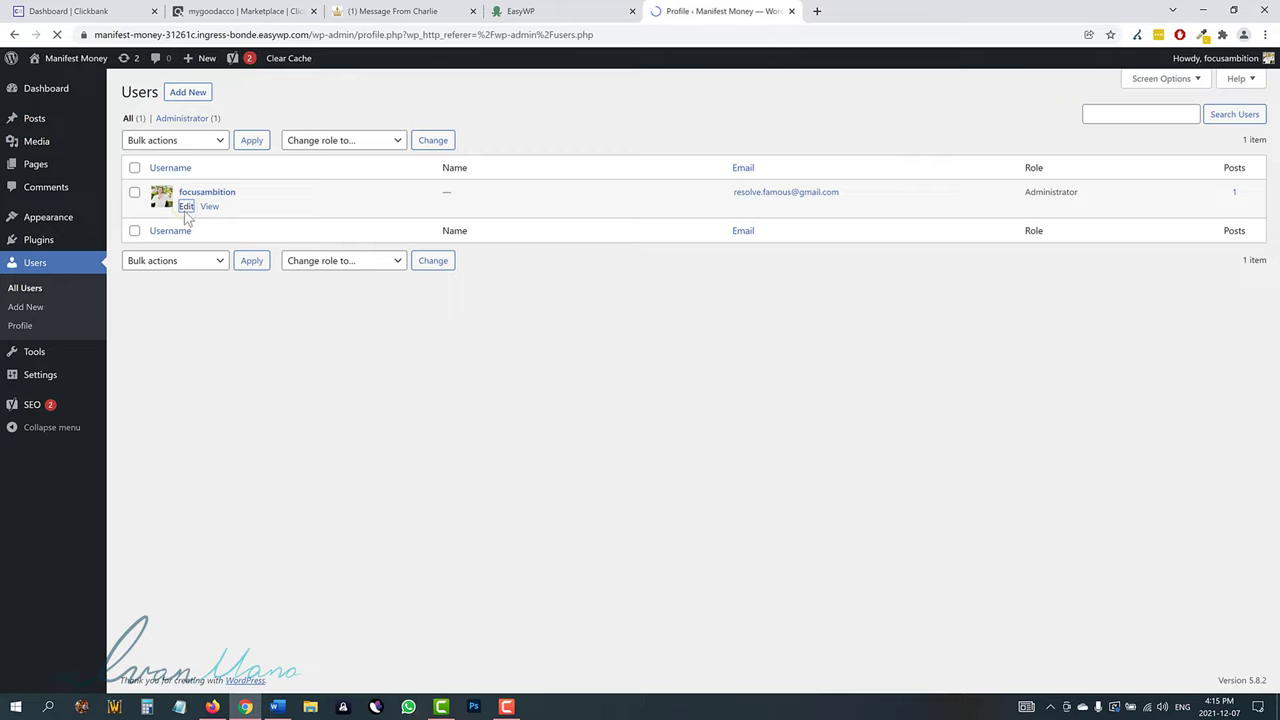
scroll(314, 454, "down", 1)
scroll(314, 454, "down", 3)
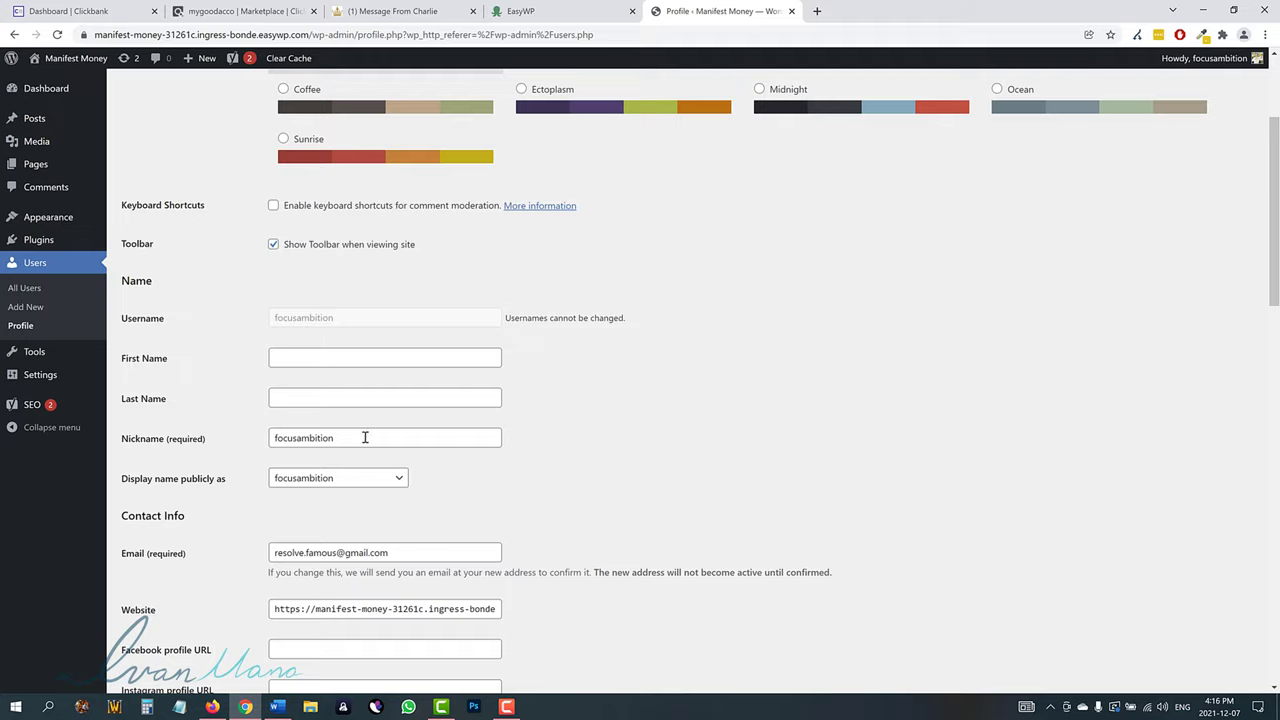
Replace the profile's nickname with the owner's first name and choose that nickname as the public display name.
left_click(305, 478)
double_click(330, 438)
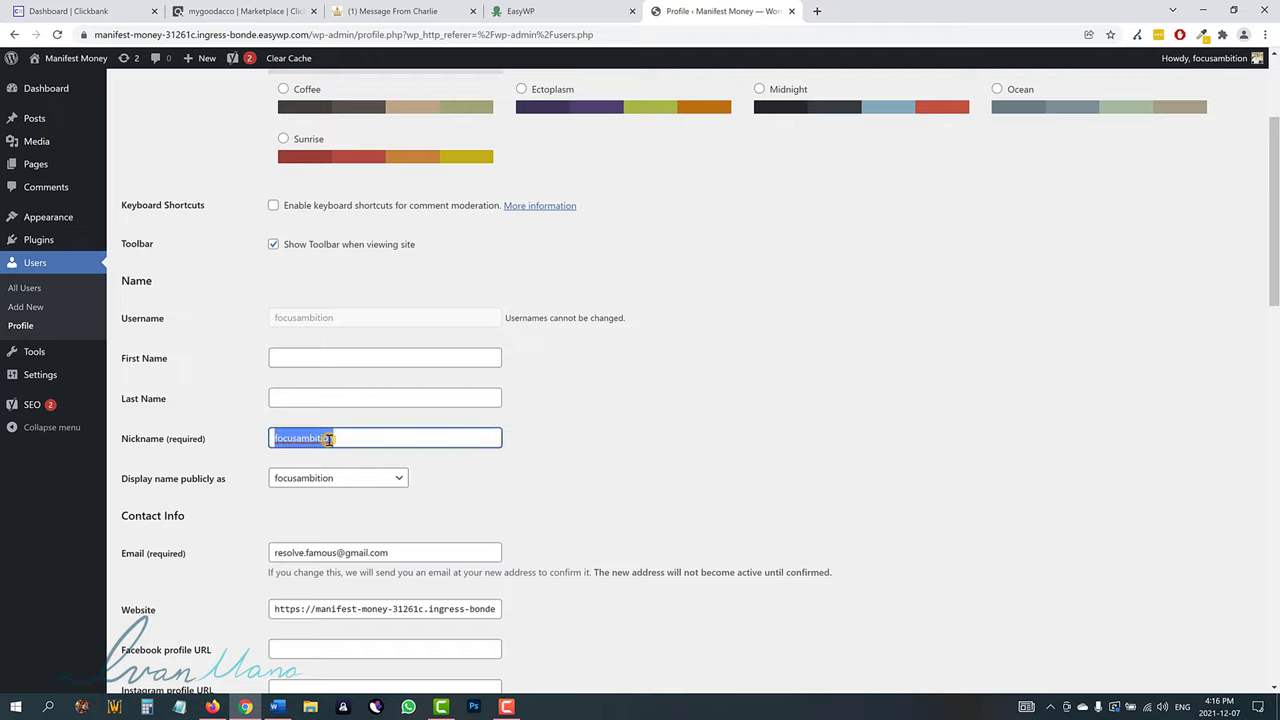
type("ivan")
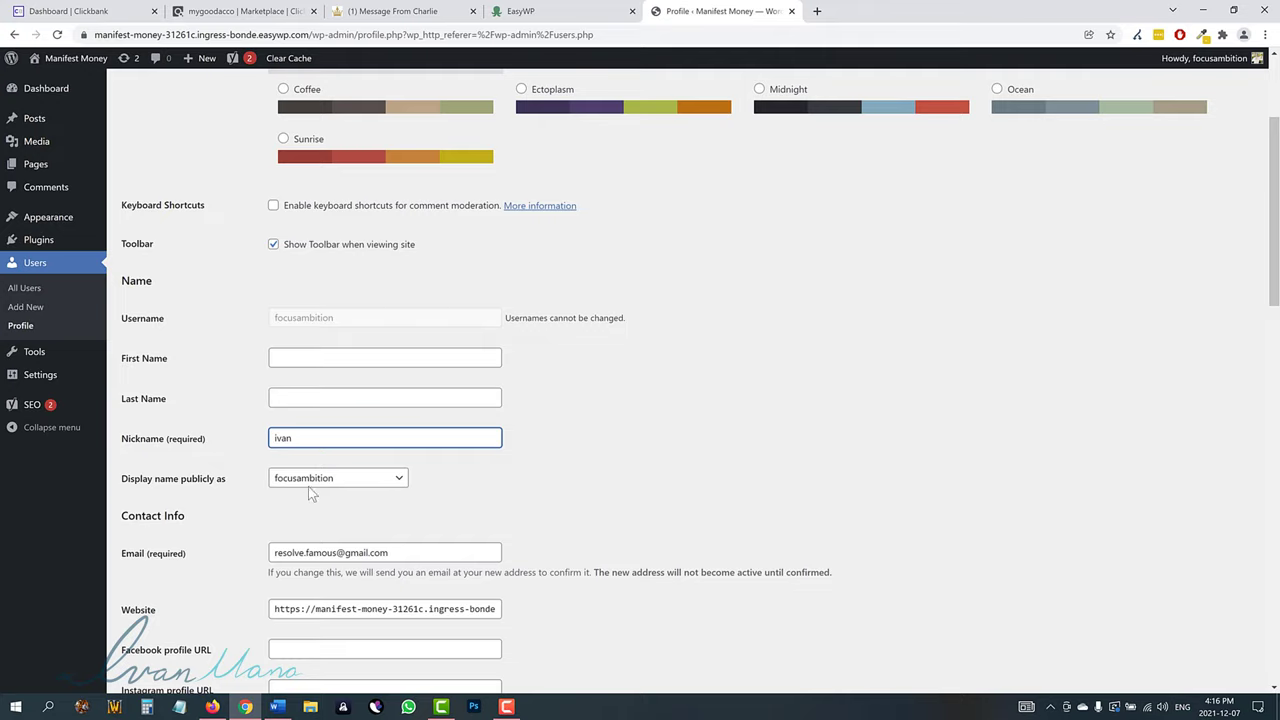
left_click(310, 480)
left_click(305, 505)
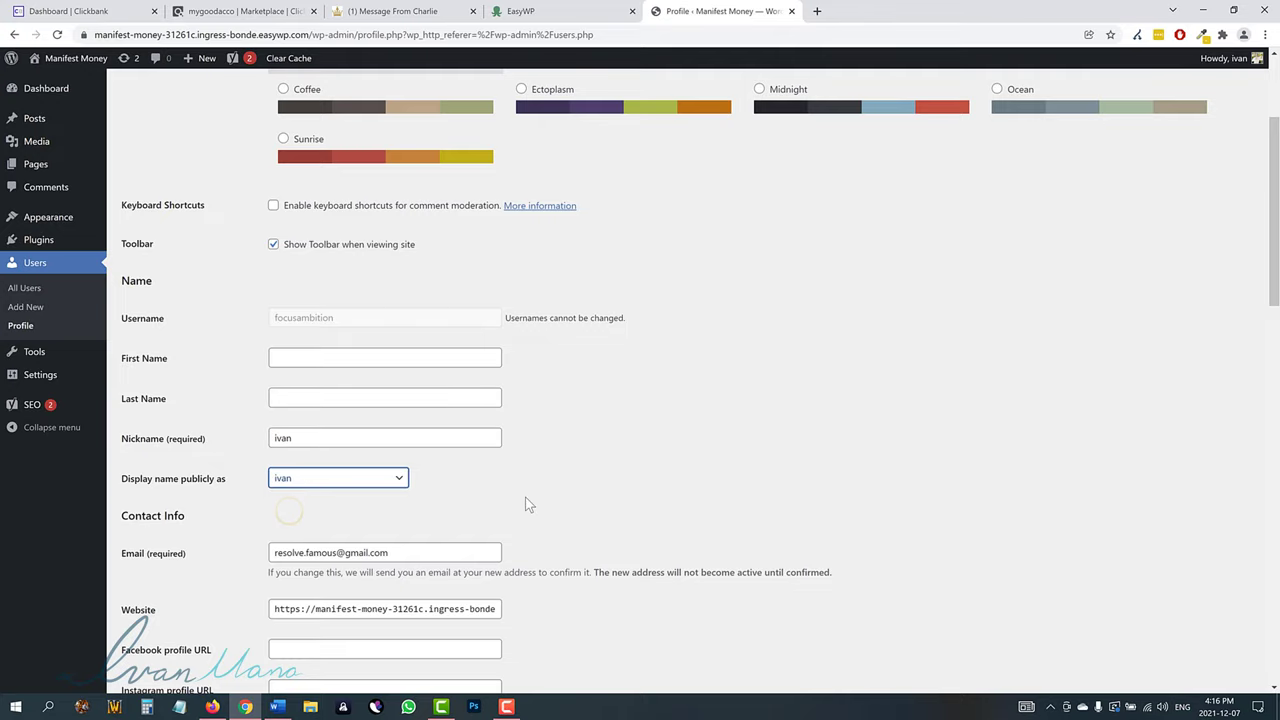
Save the user profile and check the nickname and public display name.
scroll(529, 505, "down", 12)
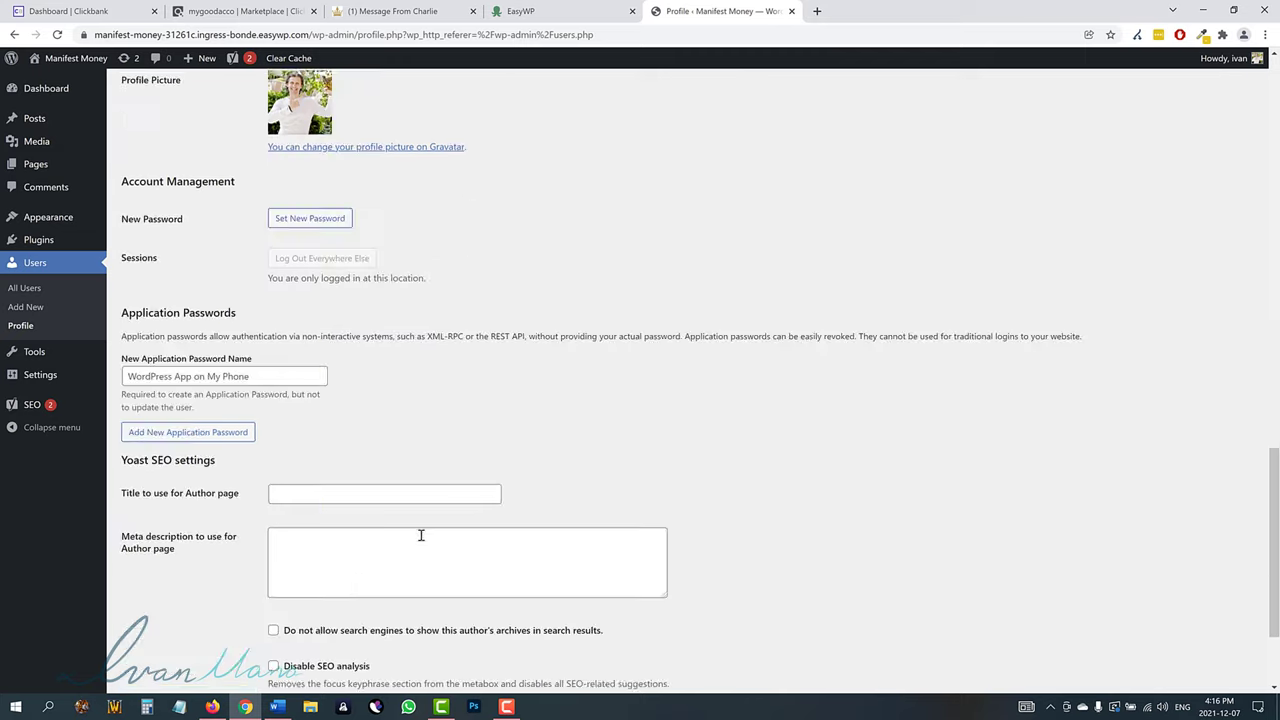
scroll(421, 535, "down", 3)
left_click(152, 623)
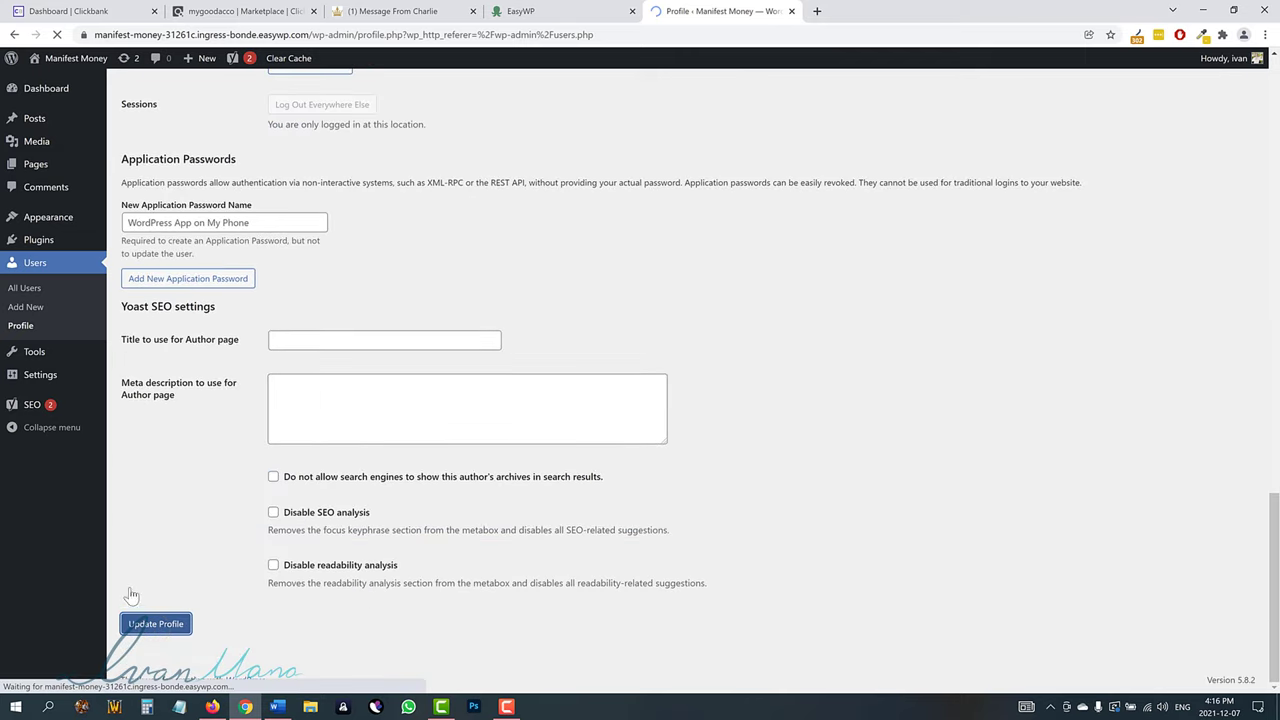
scroll(540, 485, "down", 2)
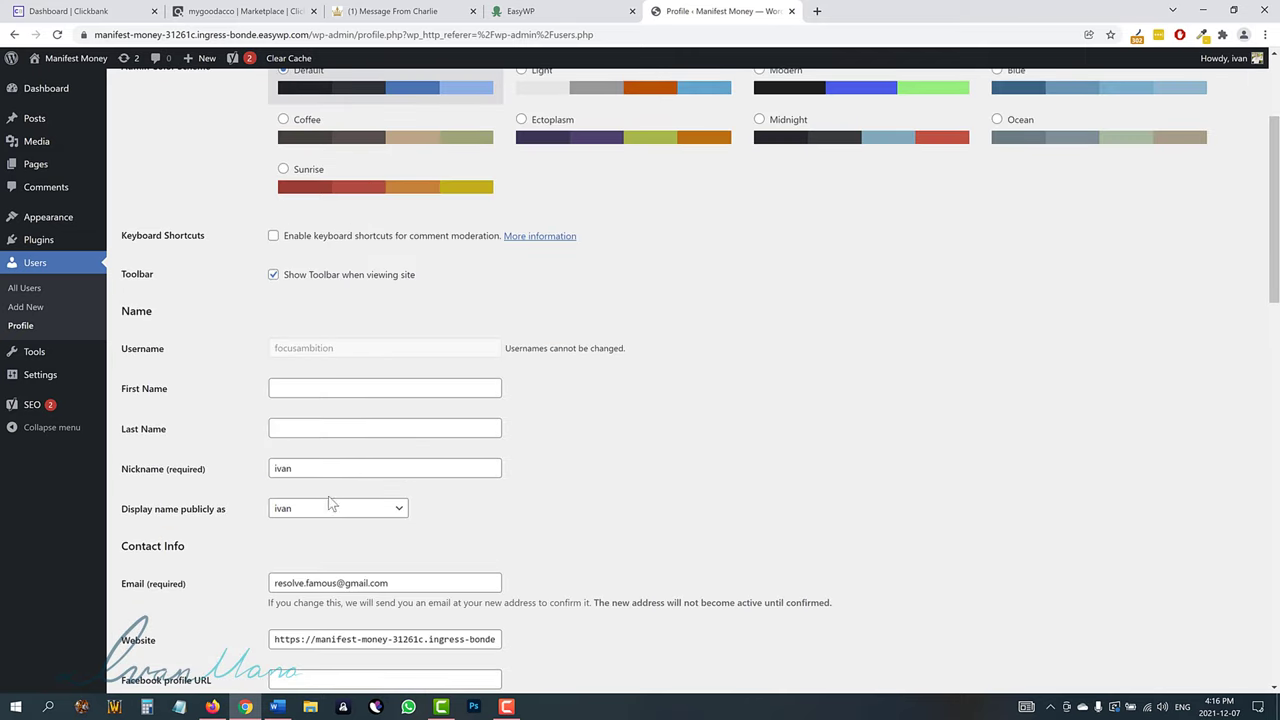
scroll(285, 525, "up", 1)
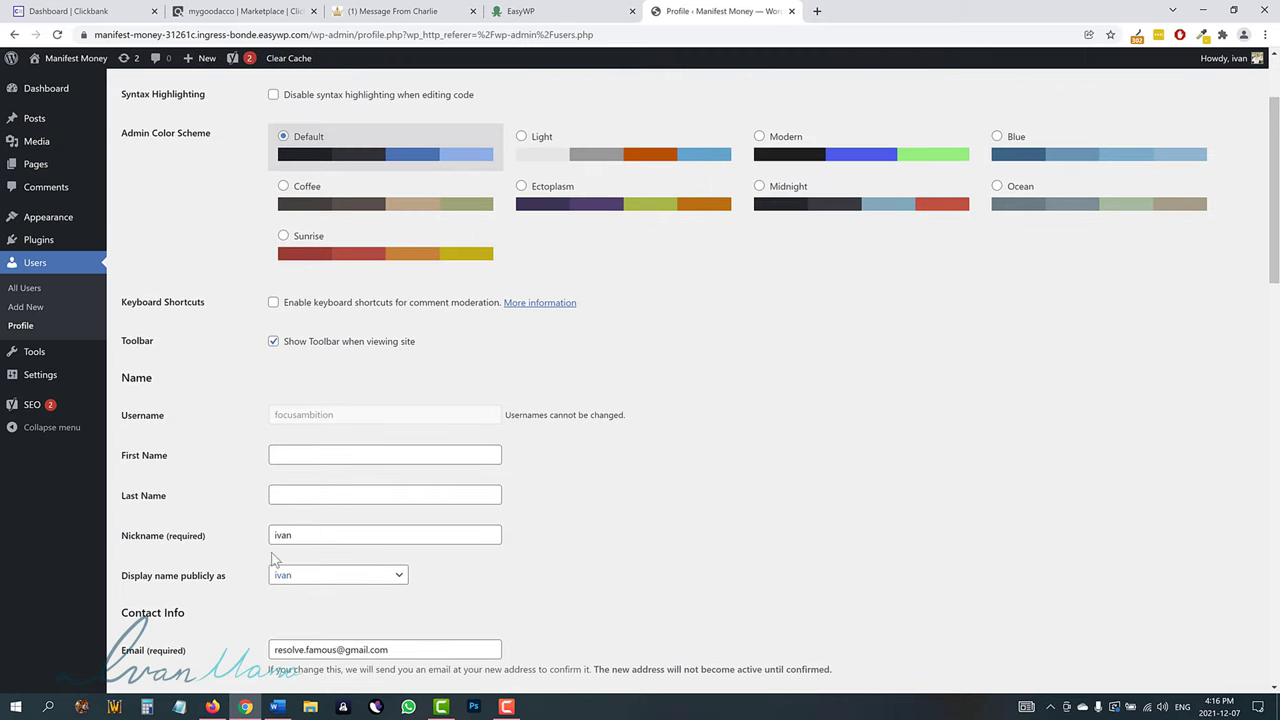
scroll(506, 566, "up", 2)
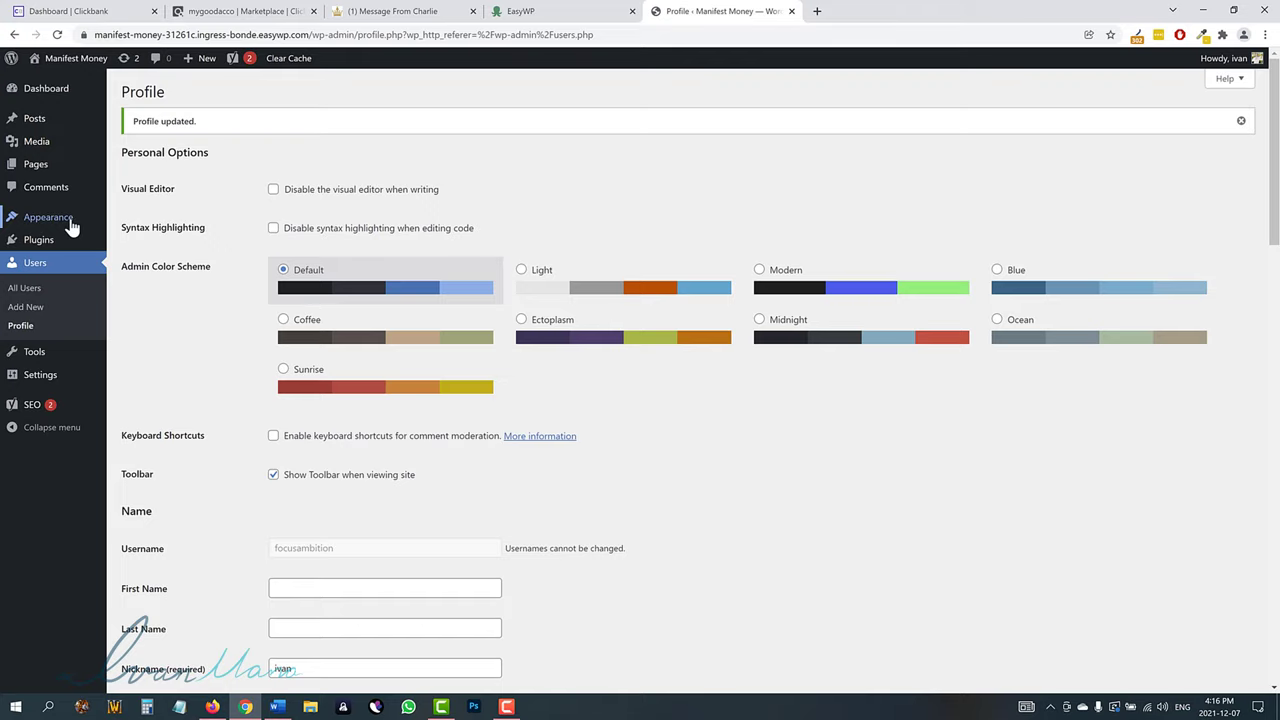
Go to adding a new WordPress theme and list the latest available themes.
mouse_move(73, 225)
left_click(137, 222)
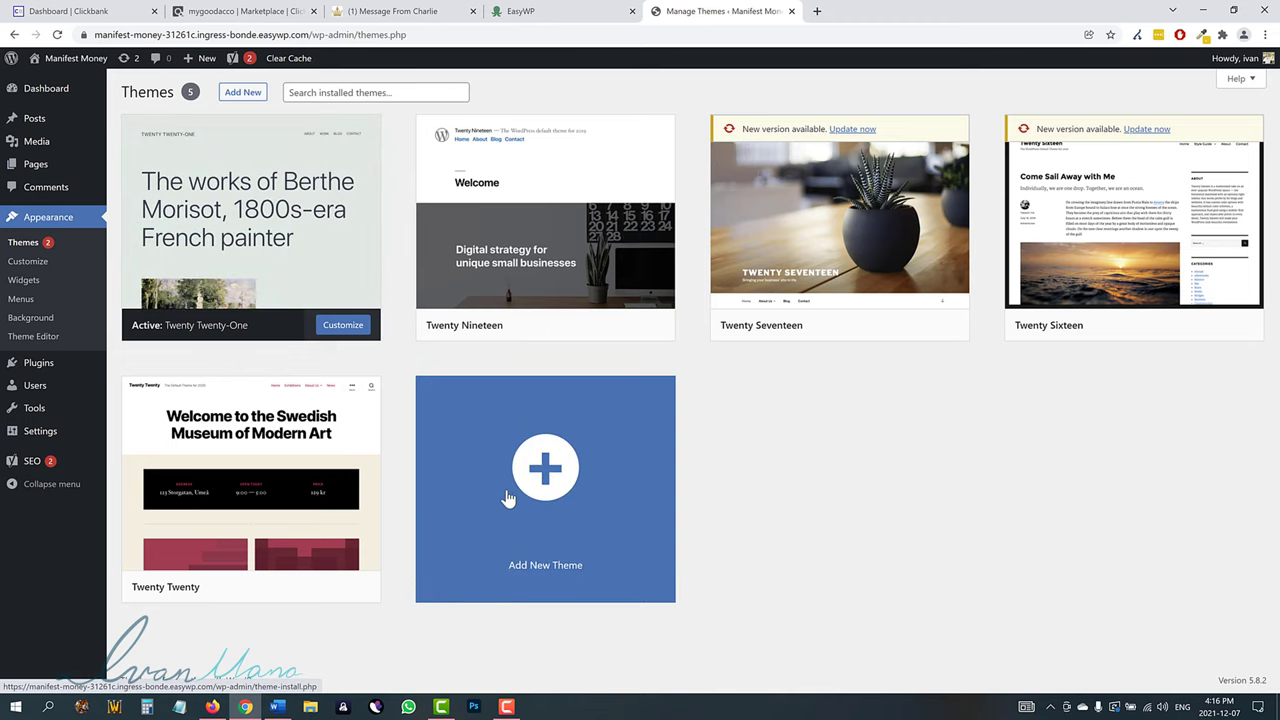
left_click(528, 478)
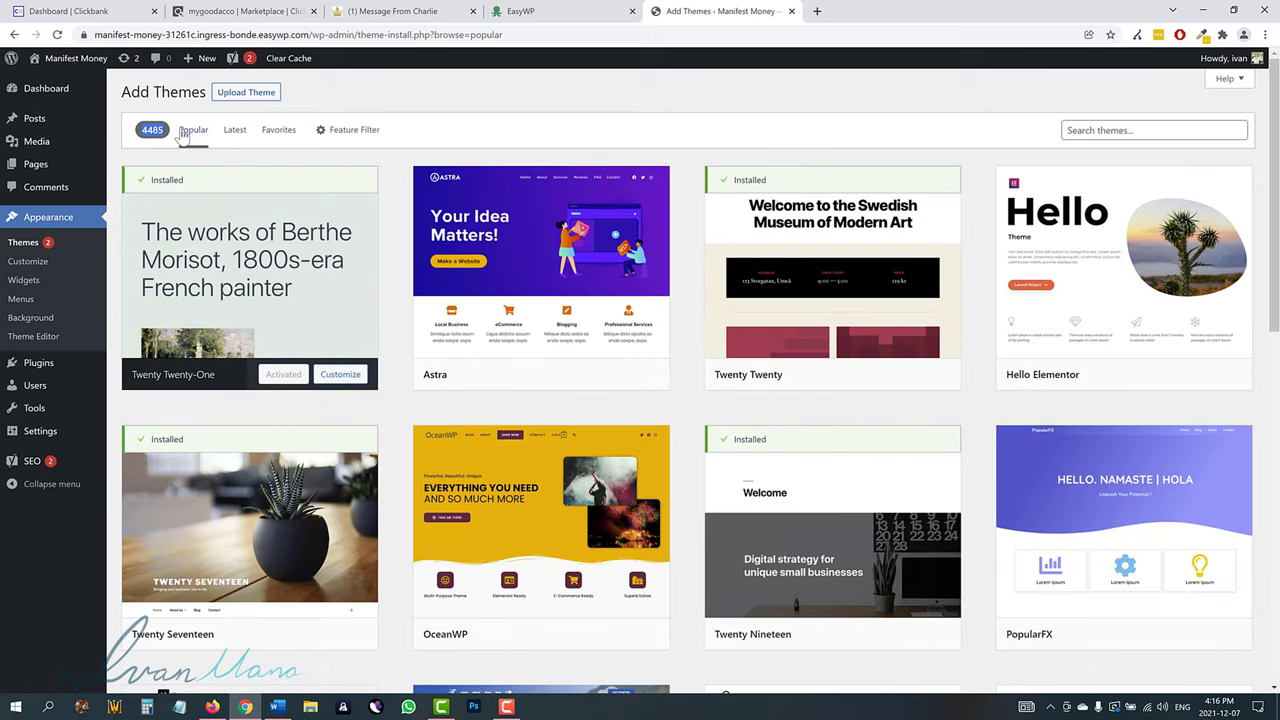
left_click(235, 131)
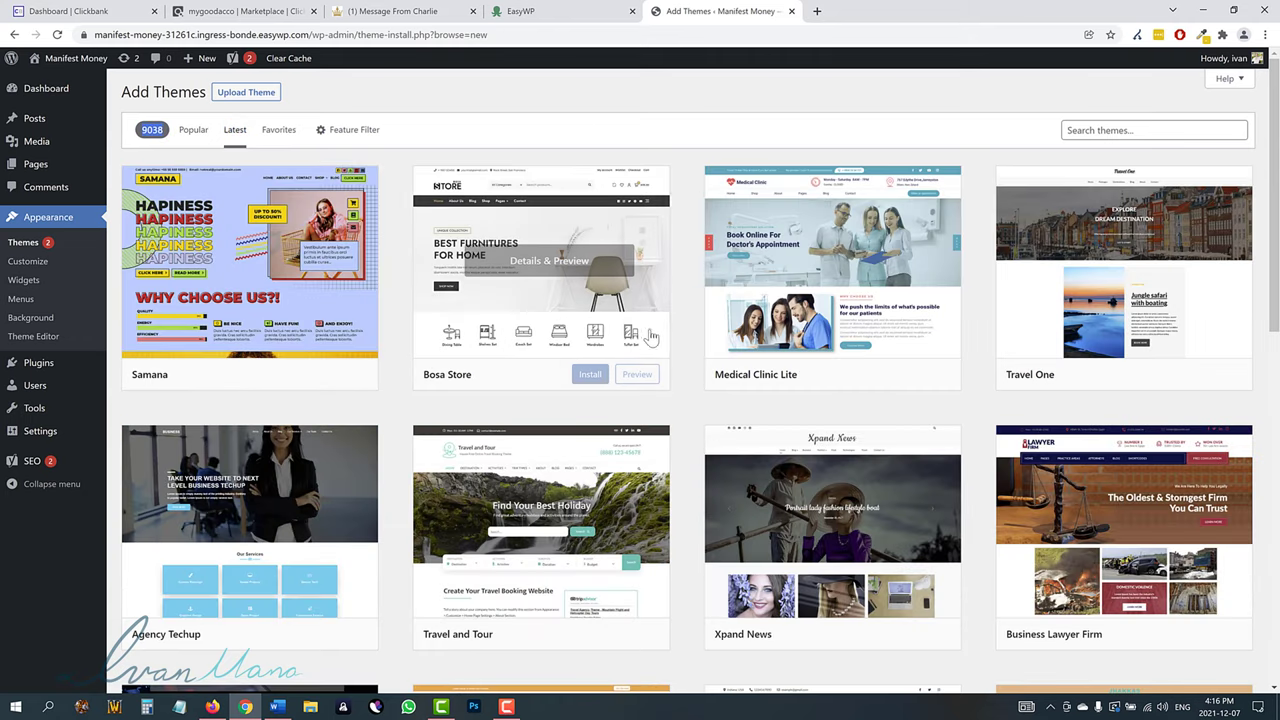
Browse the latest themes, examine the preview of the Easy News theme, and return to the theme list.
scroll(617, 490, "down", 2)
scroll(617, 490, "down", 3)
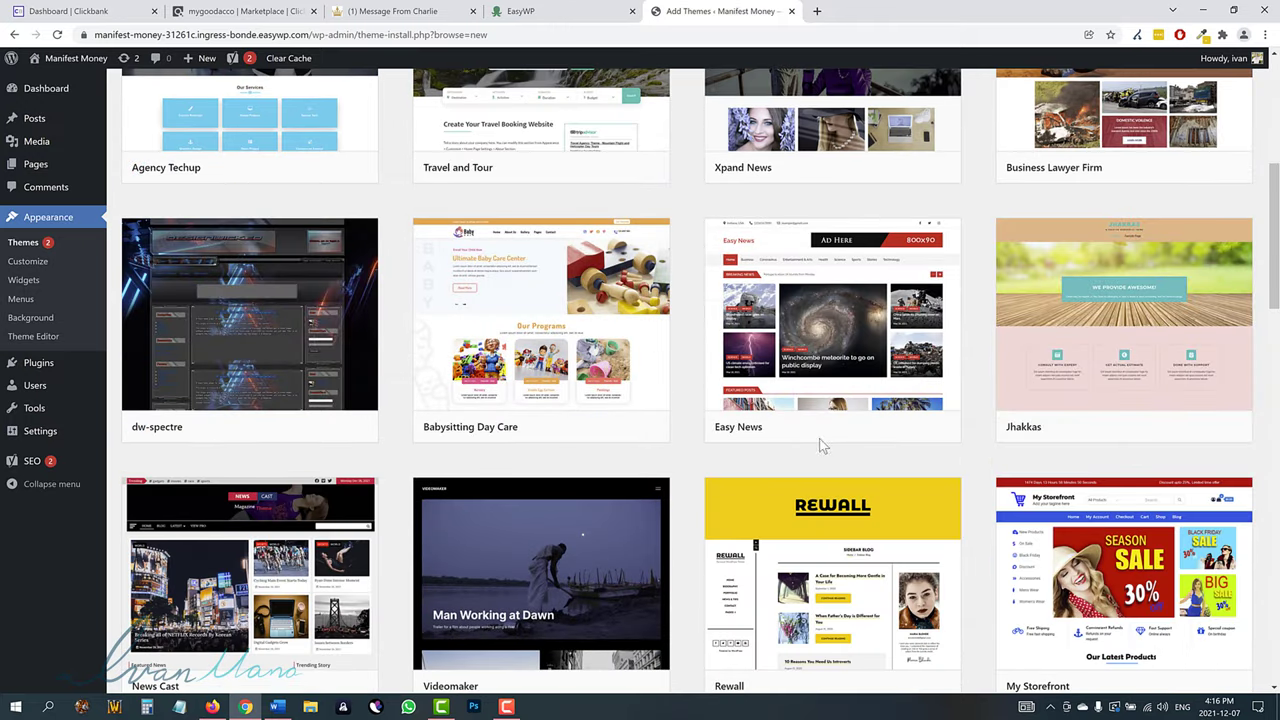
scroll(854, 374, "down", 1)
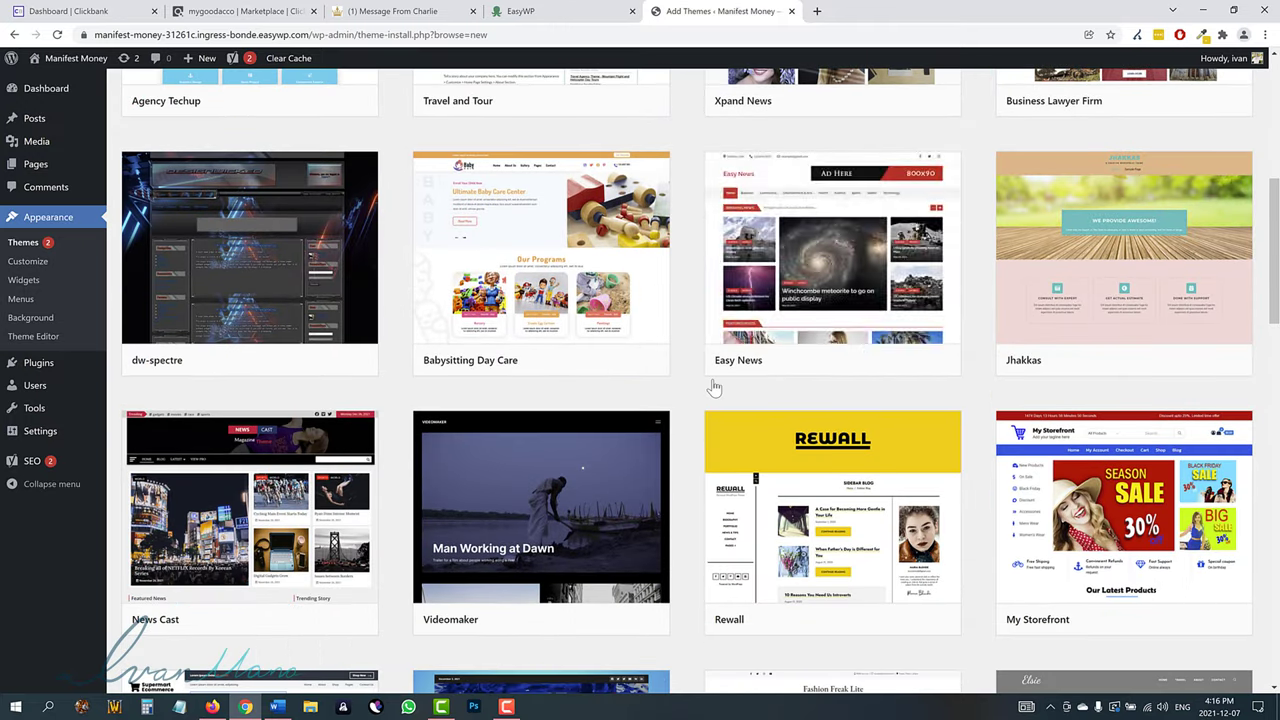
scroll(845, 470, "up", 3)
scroll(845, 470, "down", 1)
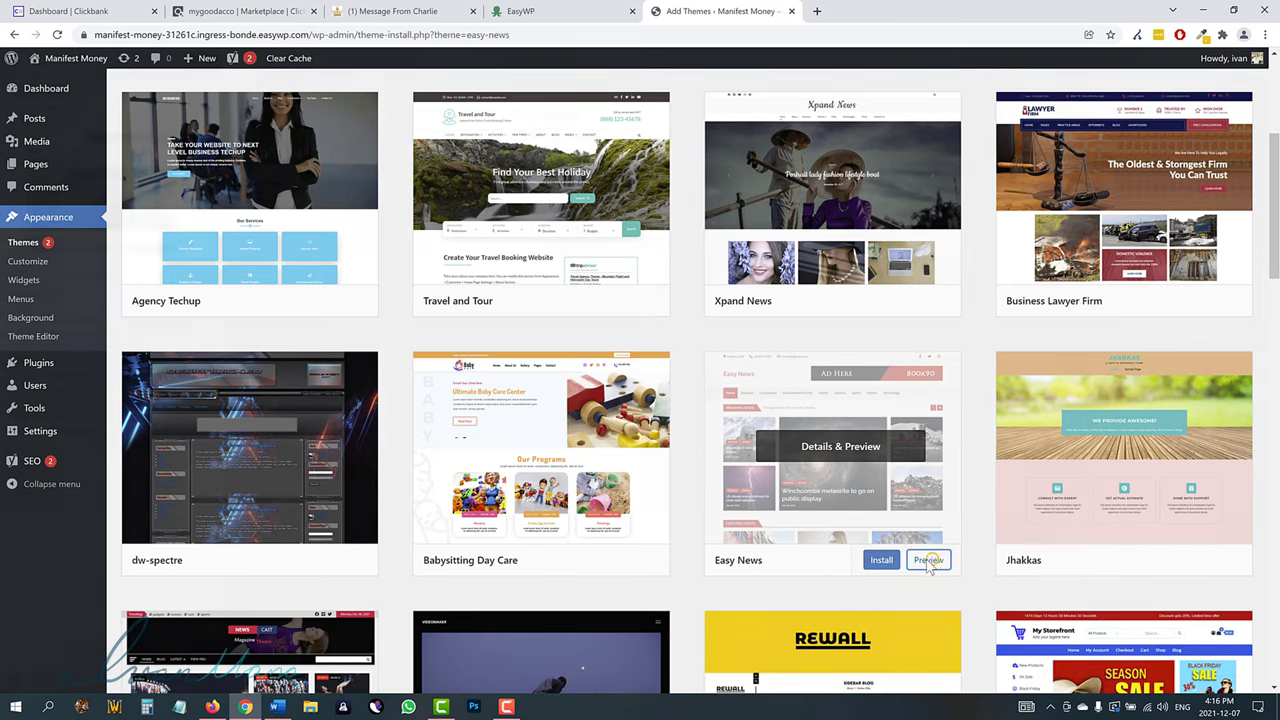
left_click(928, 560)
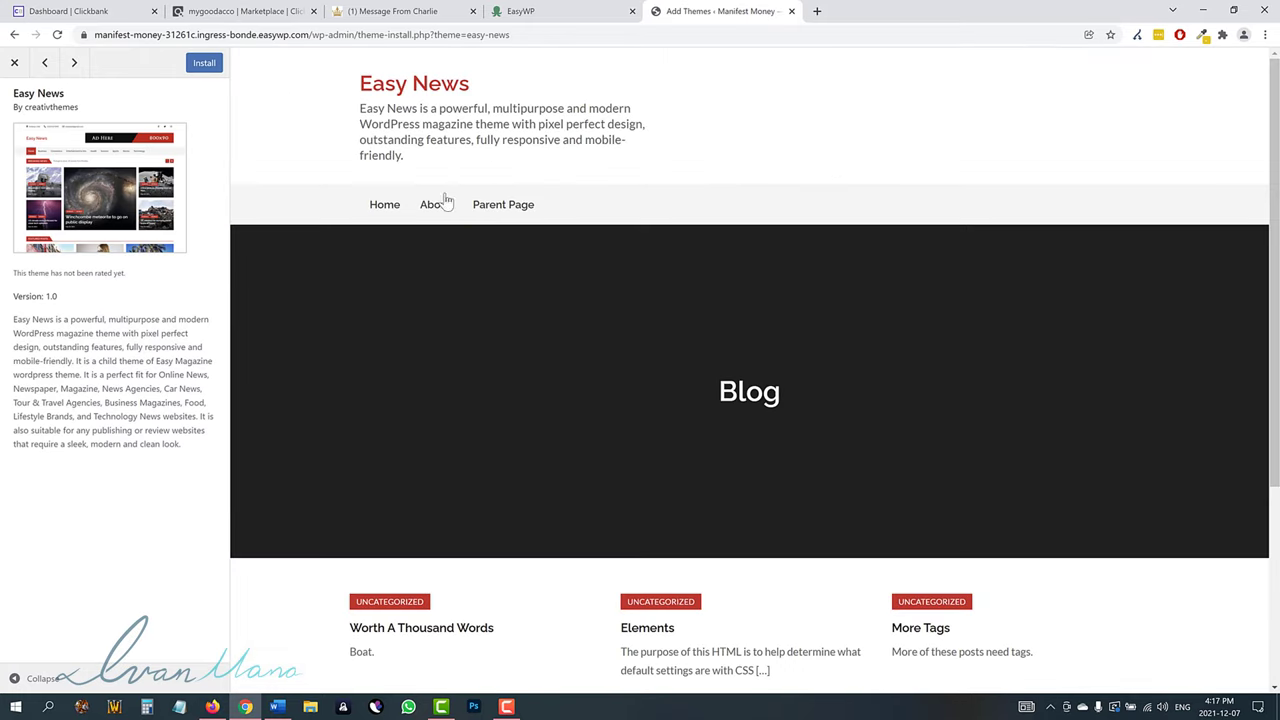
scroll(710, 450, "down", 3)
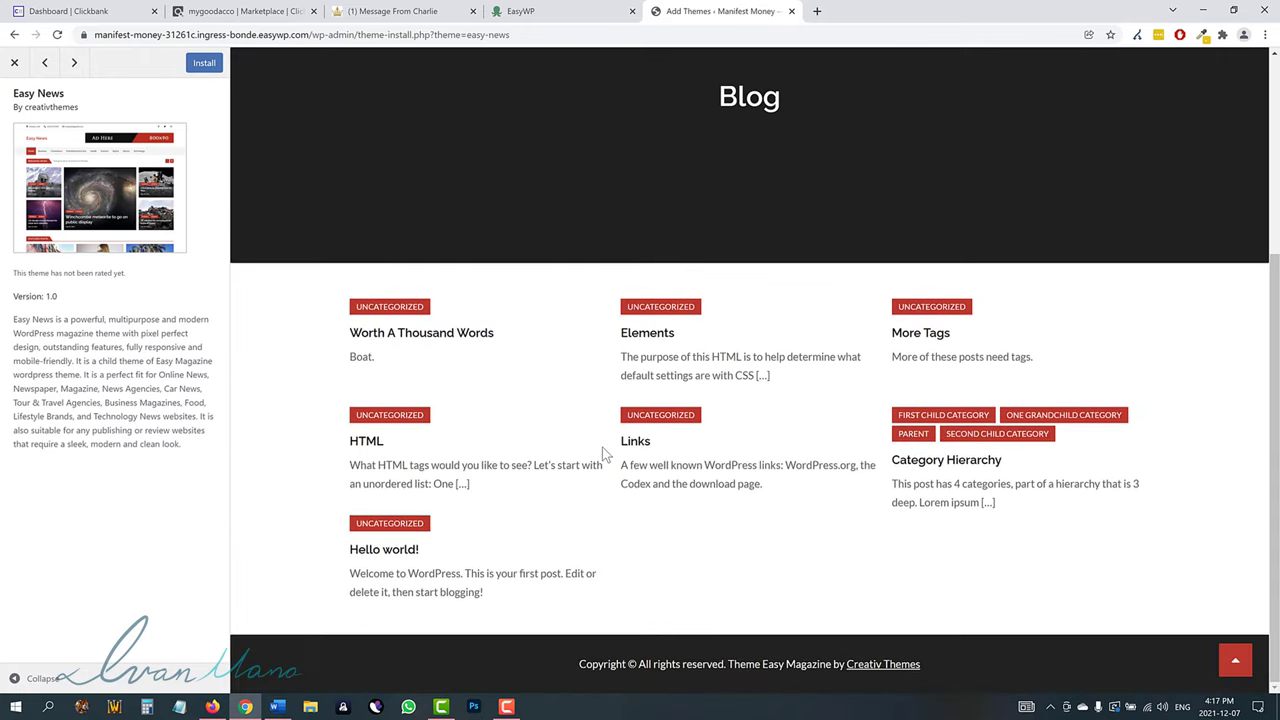
scroll(603, 455, "up", 3)
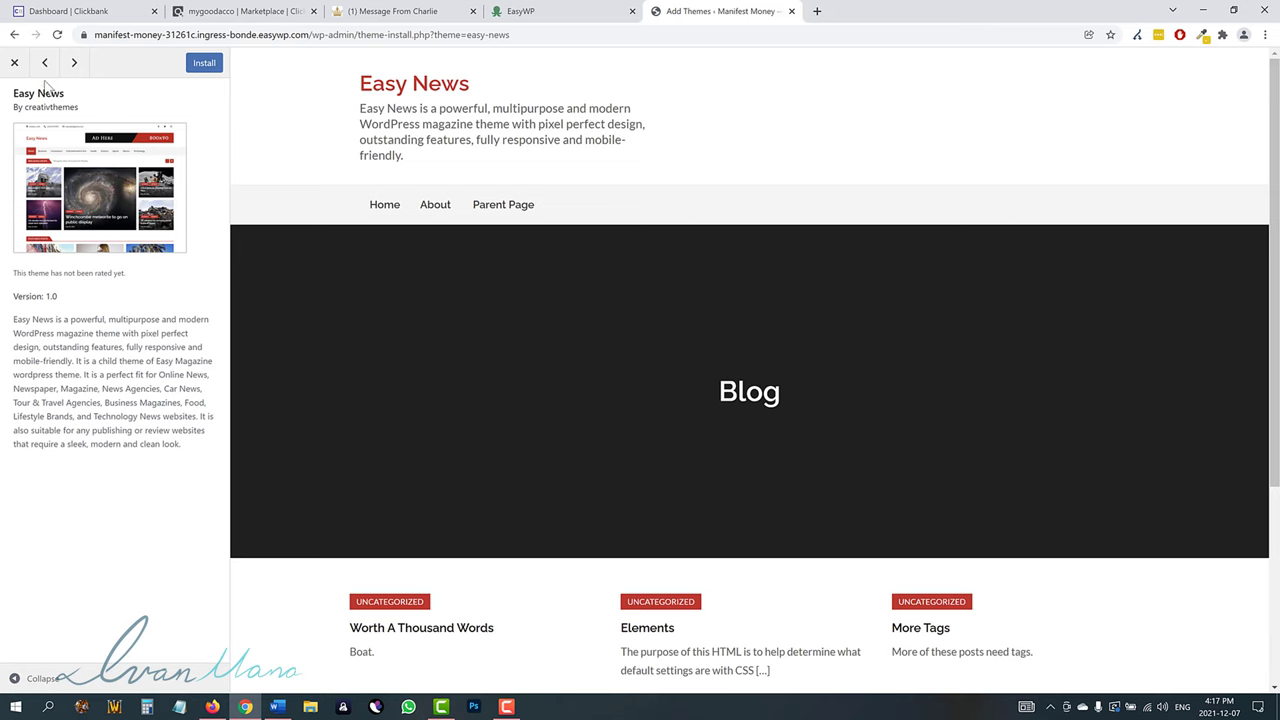
left_click(12, 62)
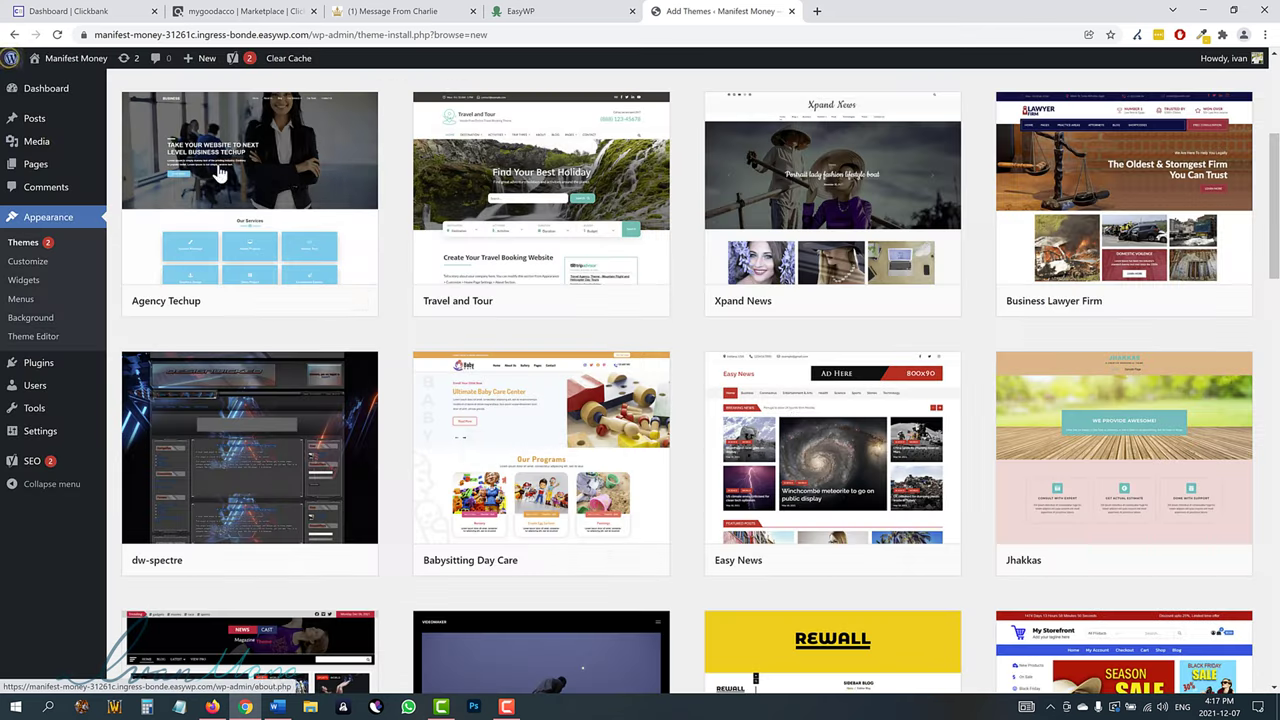
Install the Easy News theme from the list of latest themes and activate it on the site.
scroll(932, 615, "down", 3)
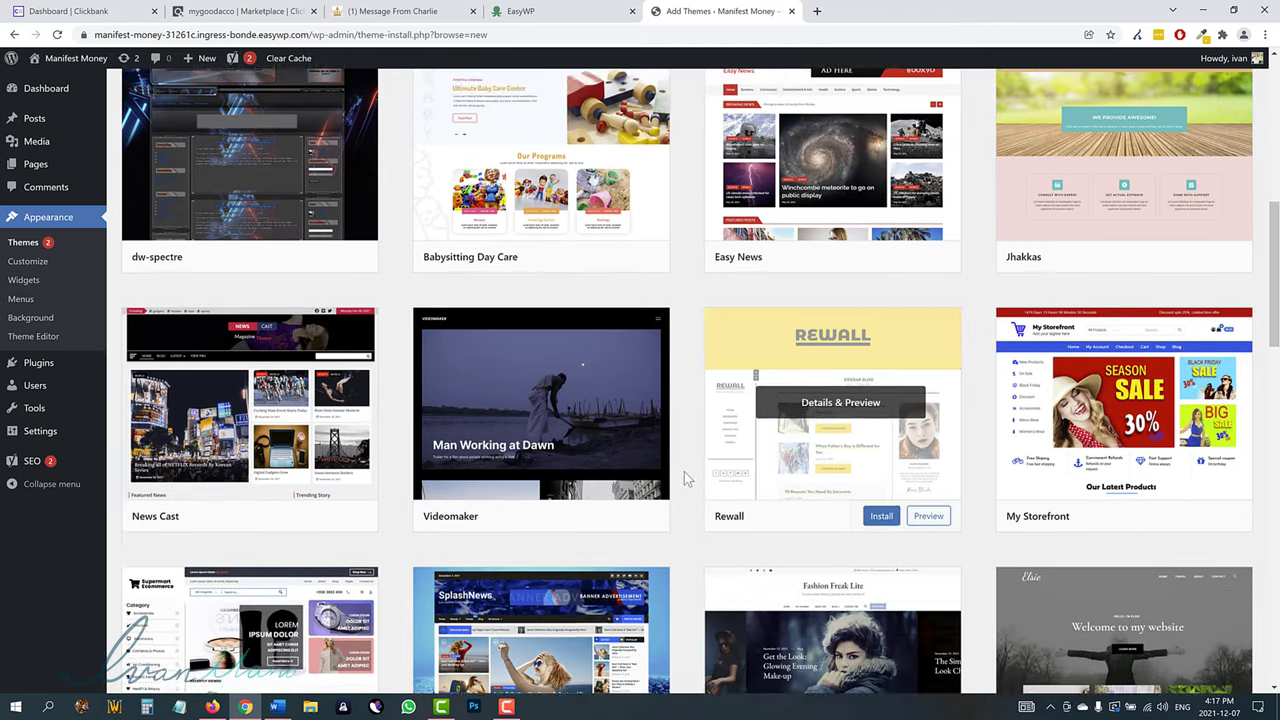
scroll(687, 472, "up", 2)
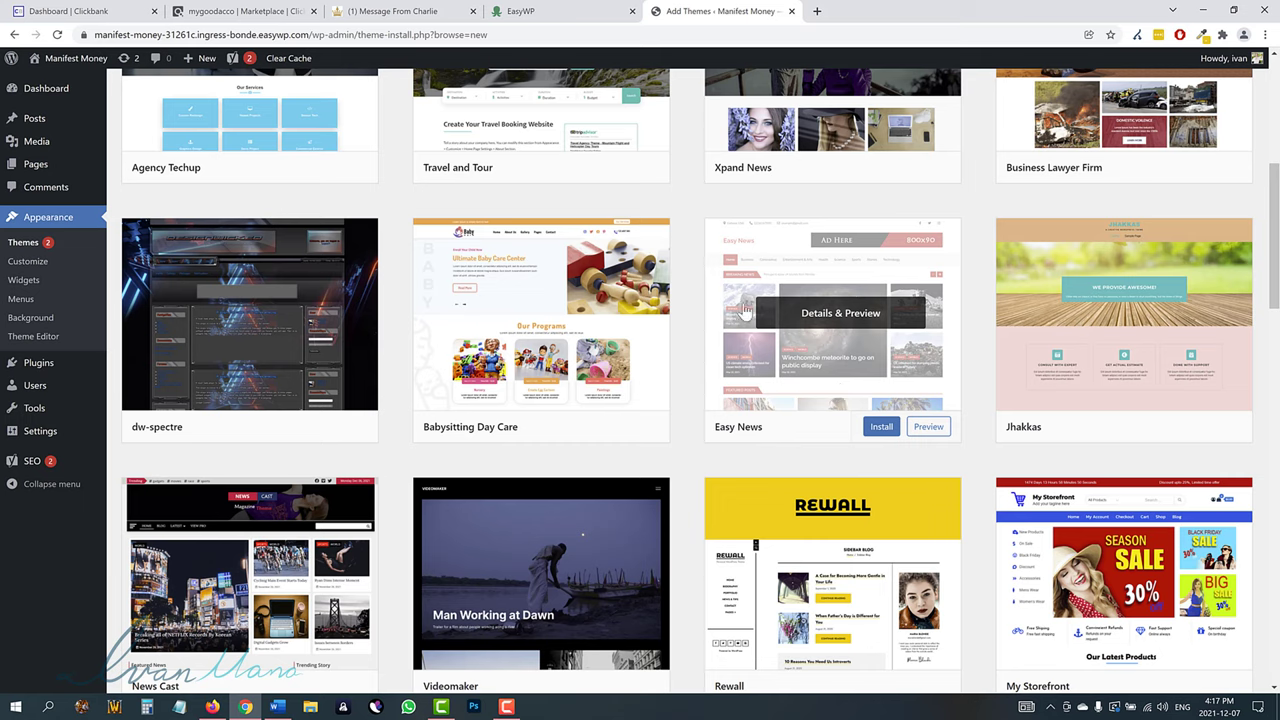
left_click(880, 427)
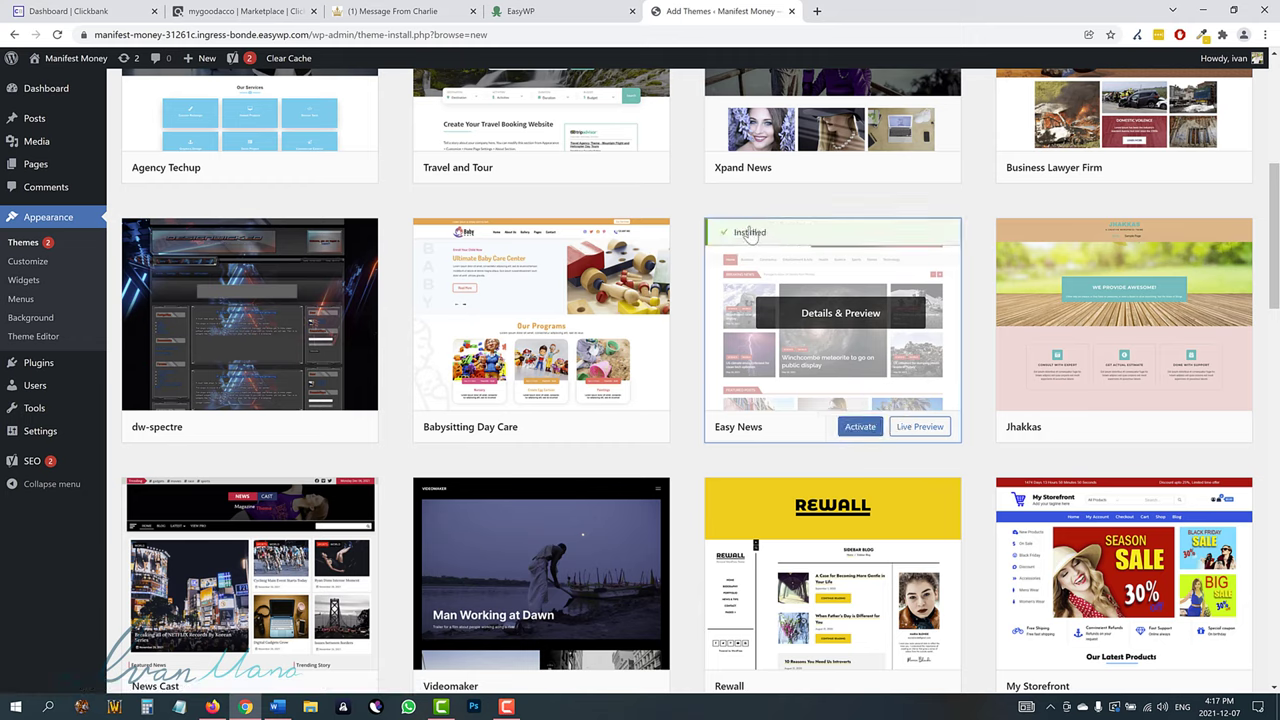
left_click(864, 428)
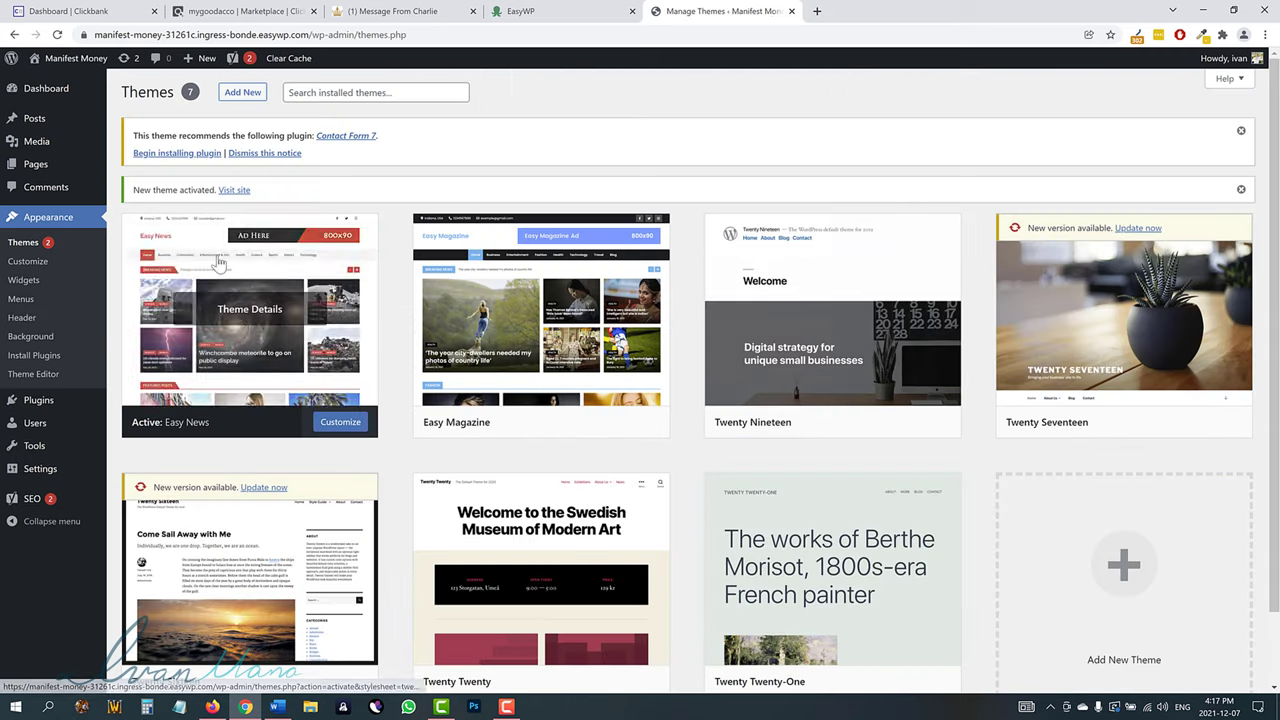
Open the live Manifest Money site in a new browser tab and look over its home page.
mouse_move(72, 64)
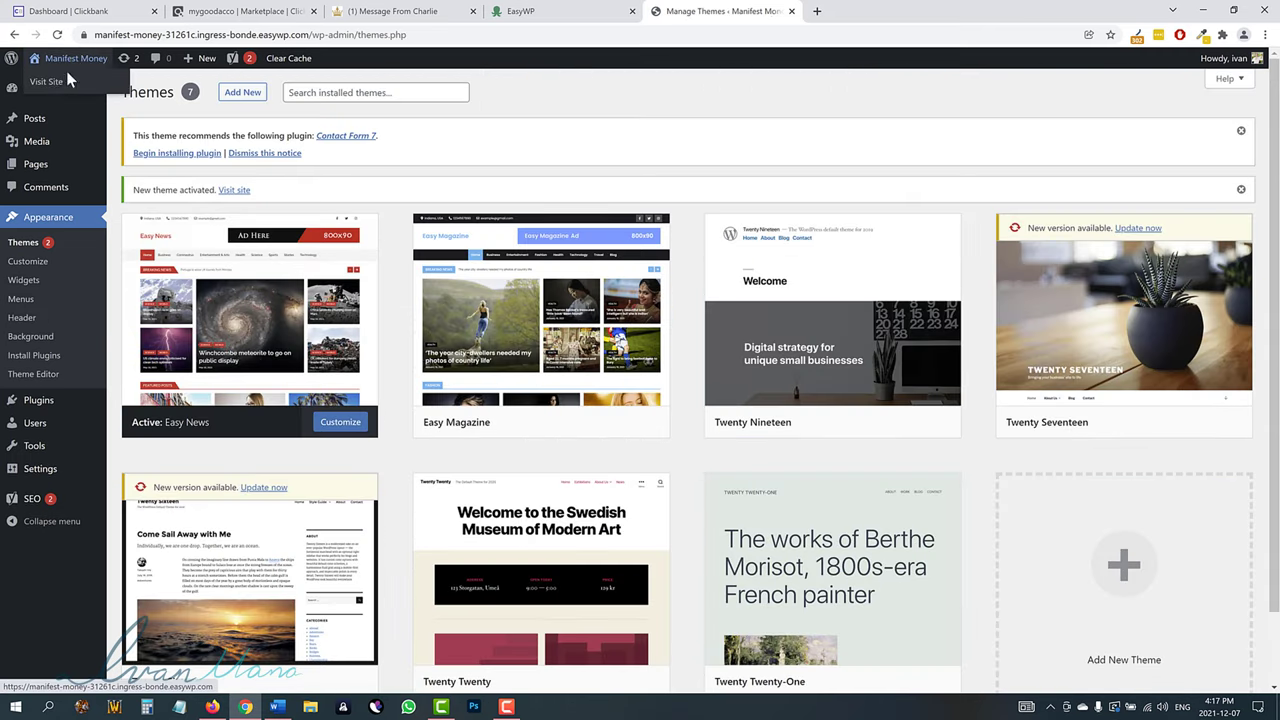
right_click(48, 82)
left_click(75, 89)
key("ctrl+Tab")
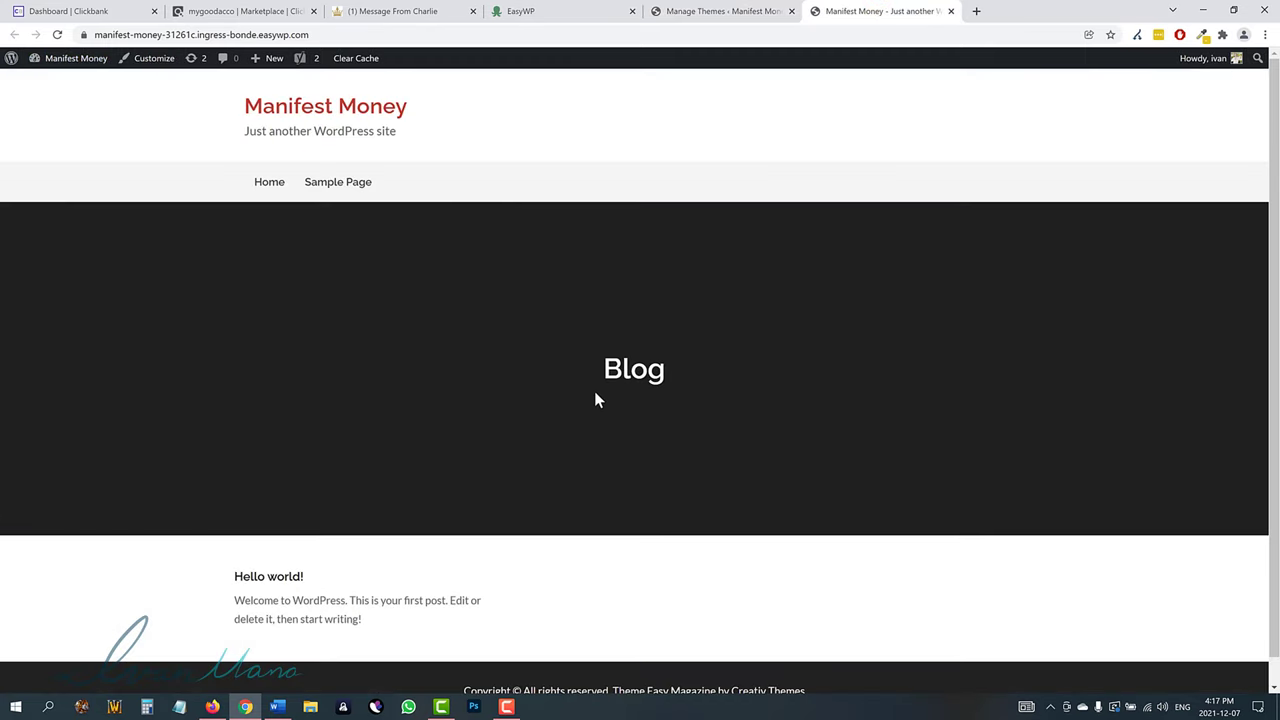
scroll(389, 552, "down", 1)
scroll(376, 322, "up", 1)
Look through the live site's Sample Page and return to the home page to examine its layout.
left_click(341, 178)
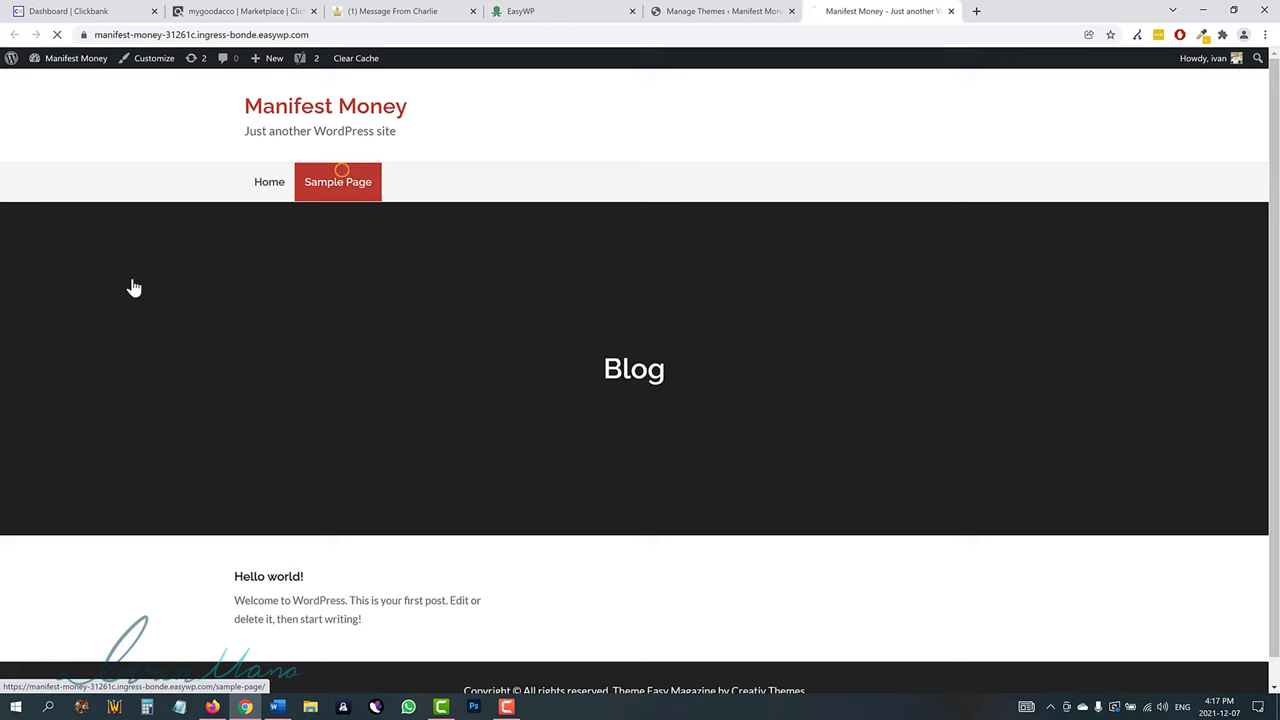
scroll(460, 480, "down", 2)
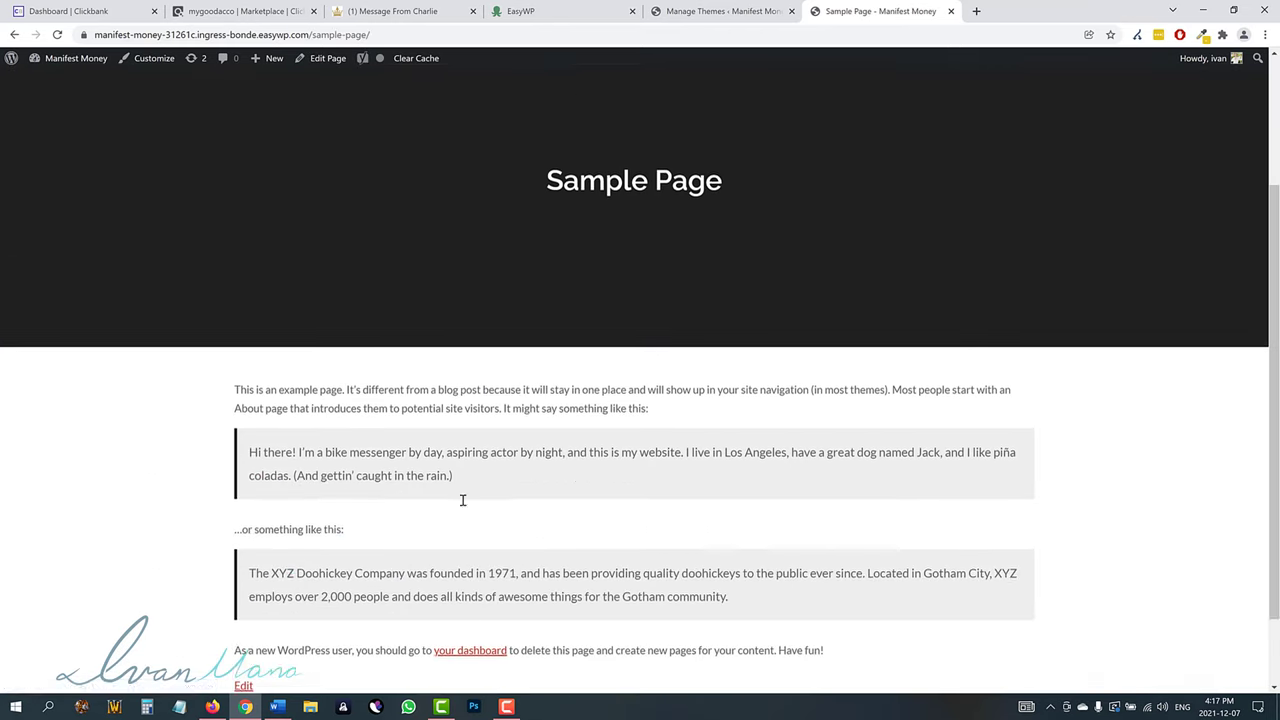
scroll(463, 500, "down", 1)
scroll(300, 300, "up", 3)
left_click(267, 183)
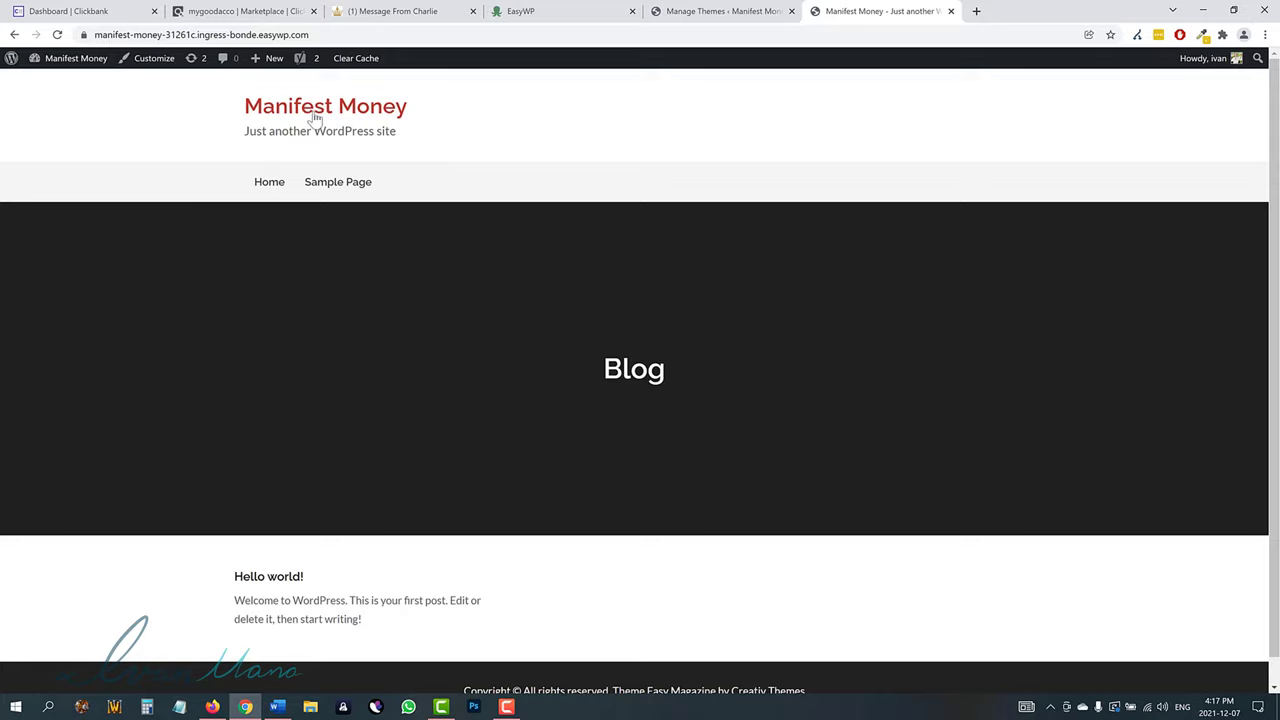
scroll(457, 326, "down", 1)
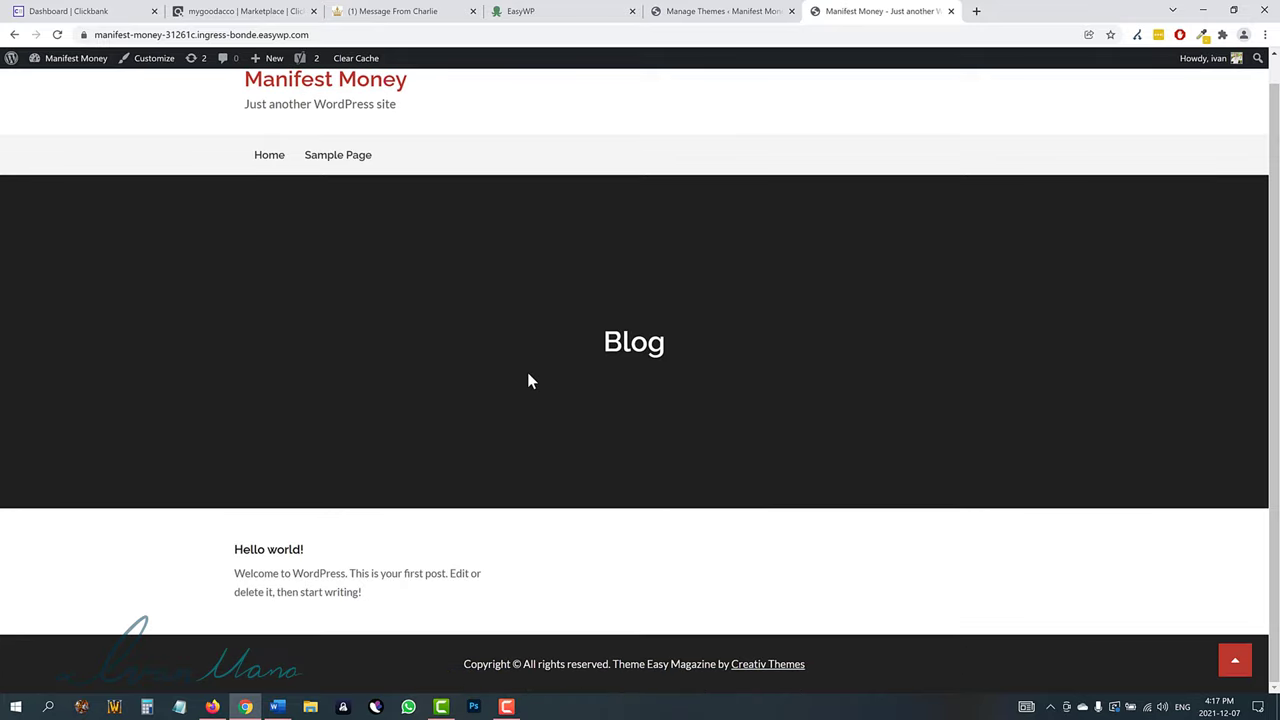
scroll(529, 377, "up", 1)
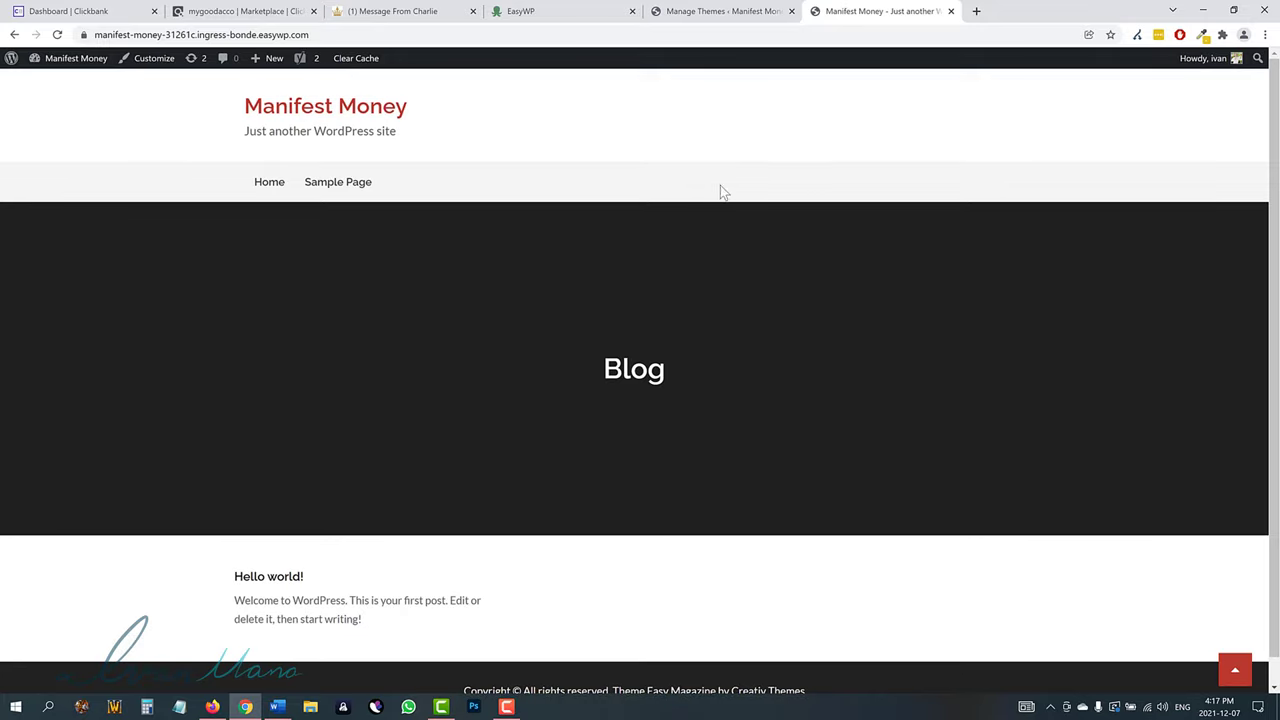
Open the theme customizer from the WordPress dashboard, checking the title and tagline on the live home page before returning to the Site Identity settings.
left_click(745, 12)
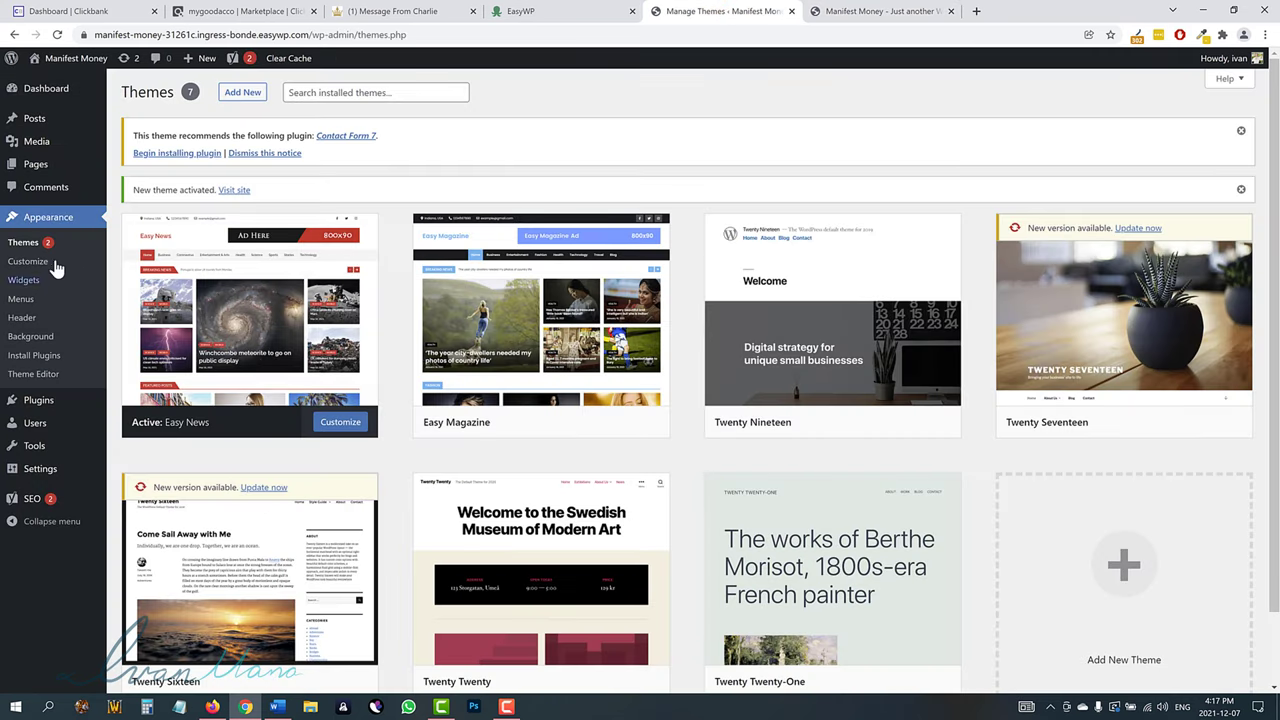
left_click(24, 265)
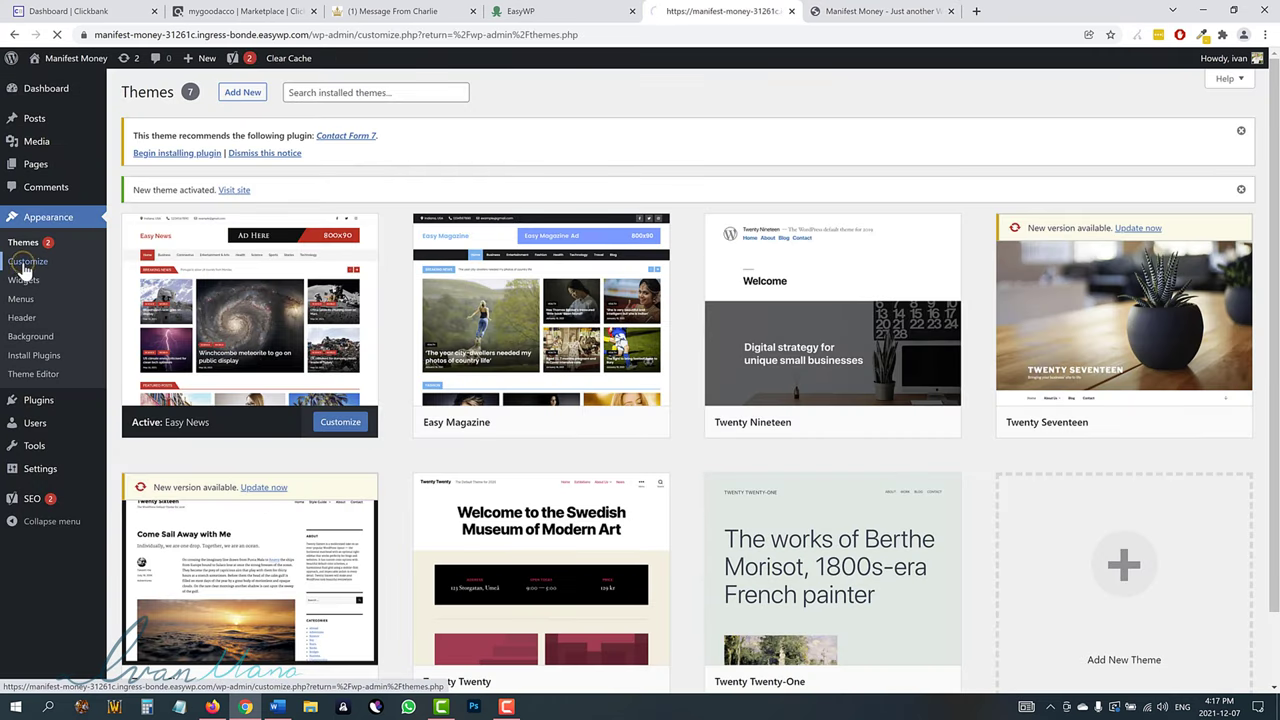
key("ctrl+Tab")
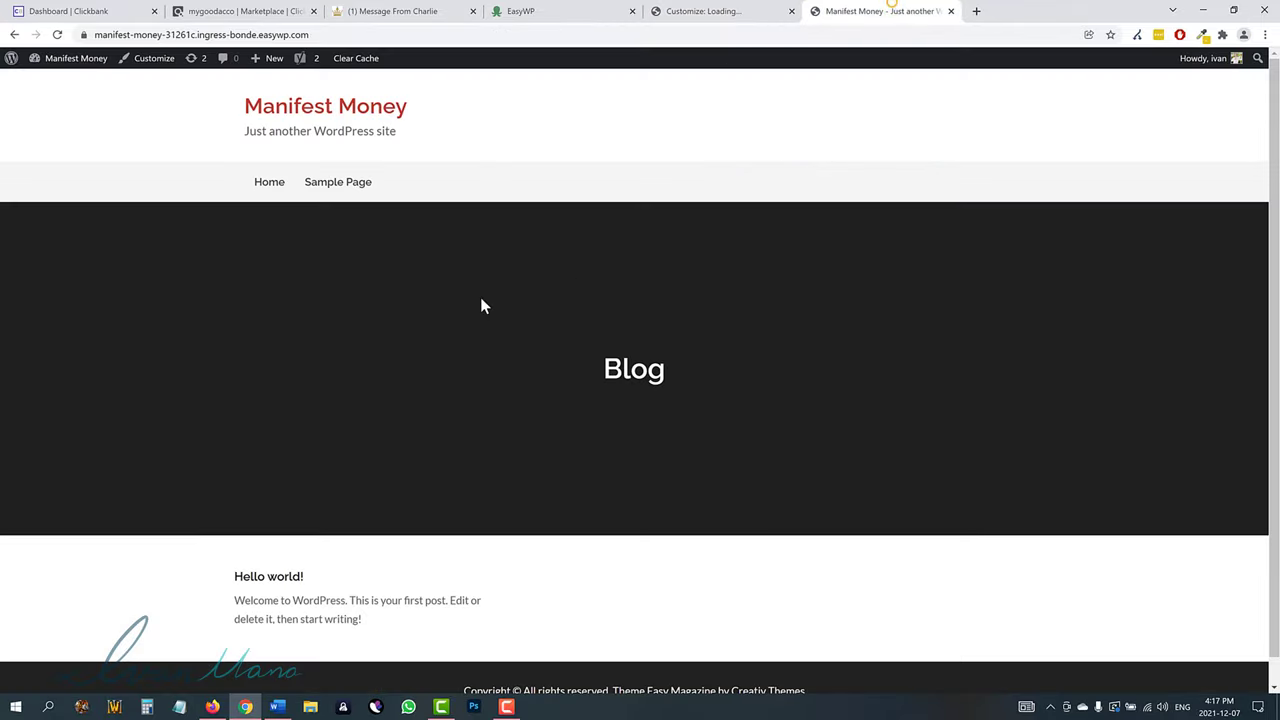
scroll(533, 429, "down", 1)
scroll(318, 424, "up", 1)
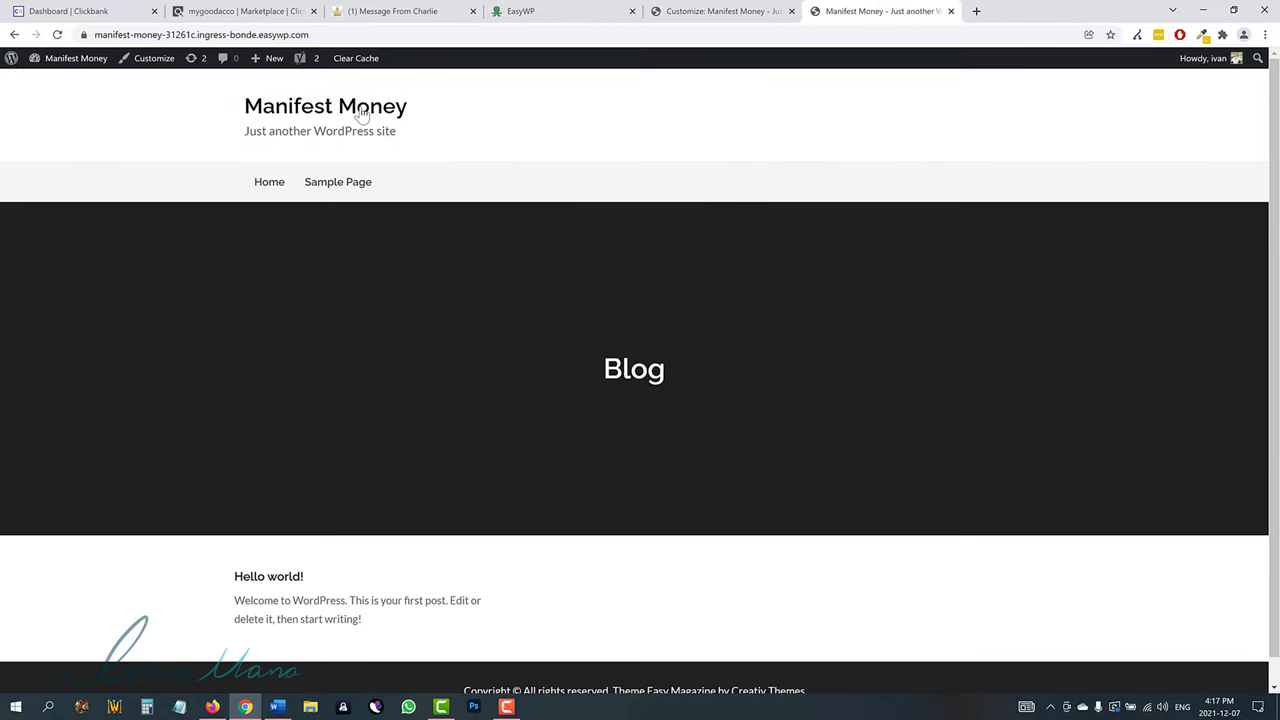
left_click_drag(249, 131, 300, 199)
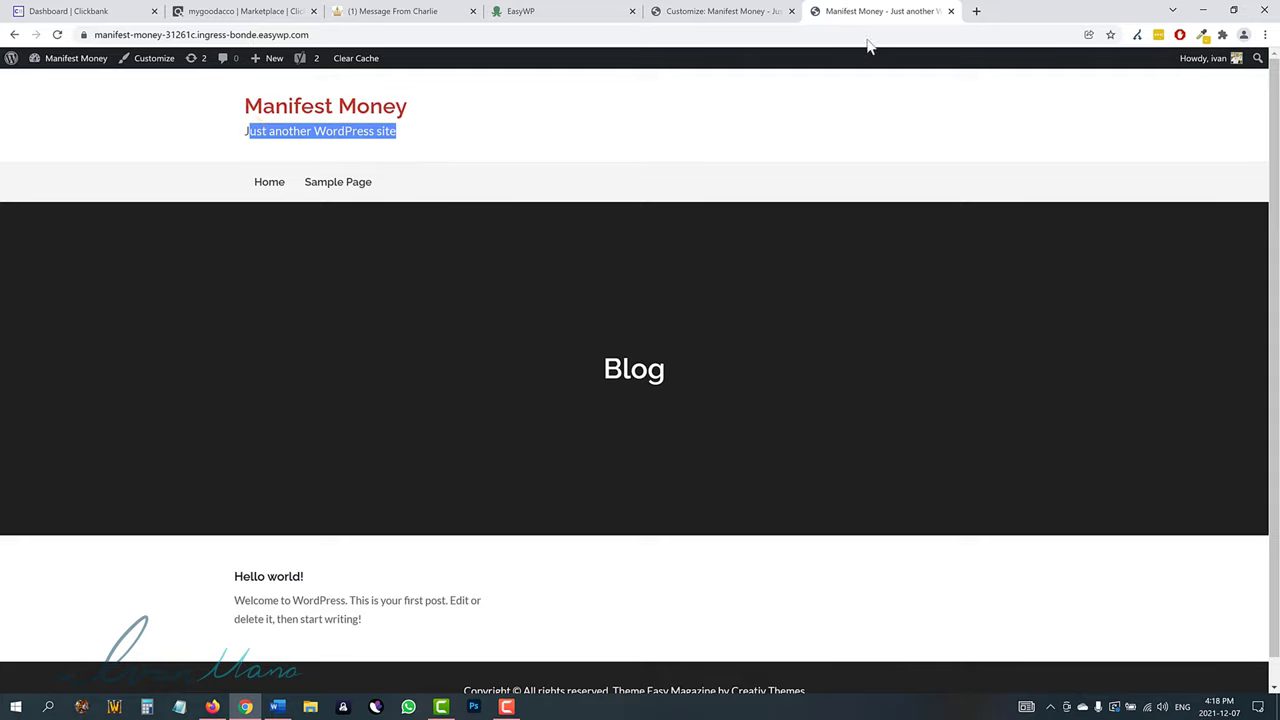
left_click(715, 10)
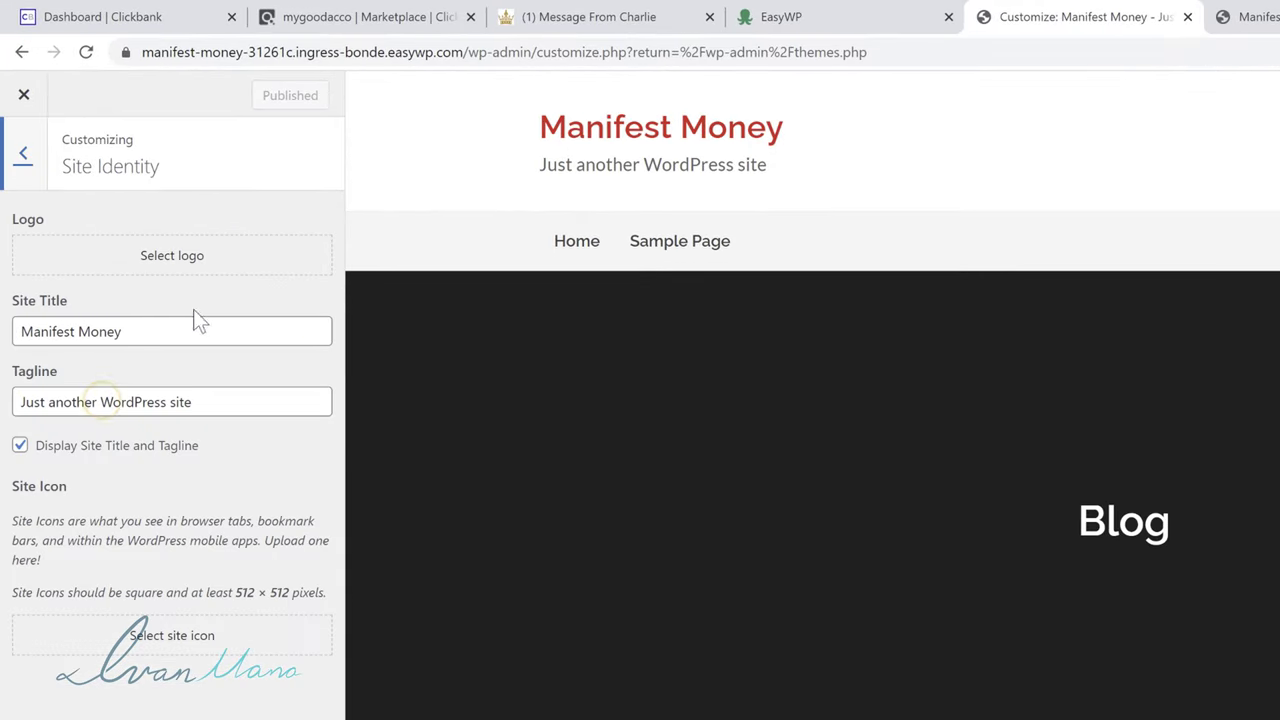
Replace the site's tagline with "Learn how to manifest all the money you want".
left_click_drag(545, 170, 728, 205)
left_click(128, 400)
triple_click(128, 399)
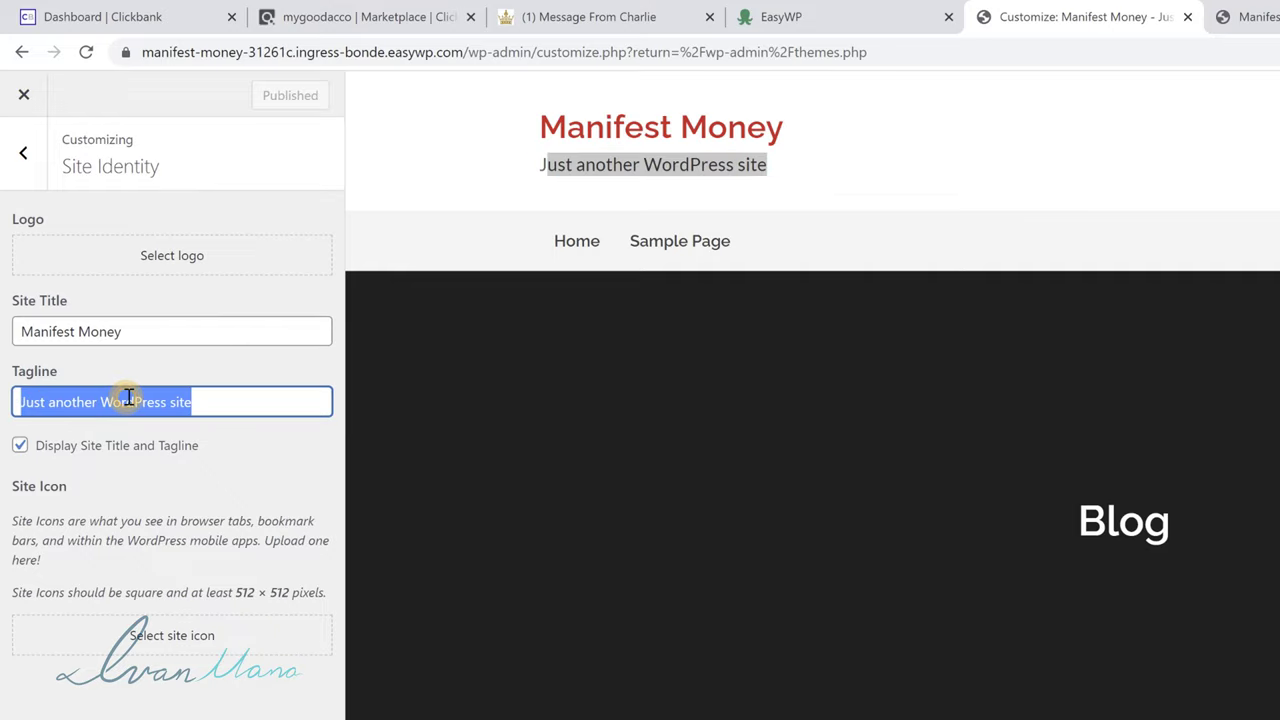
type("Learn")
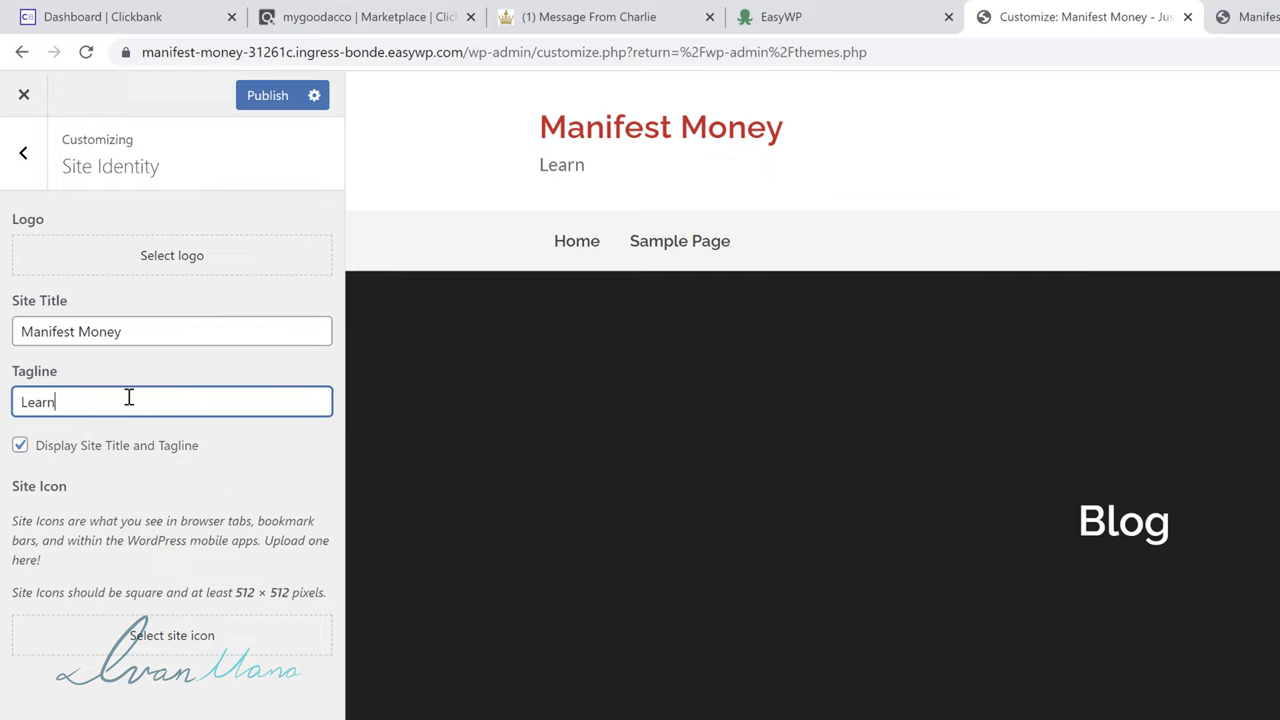
type(" how to manifest all the money you want")
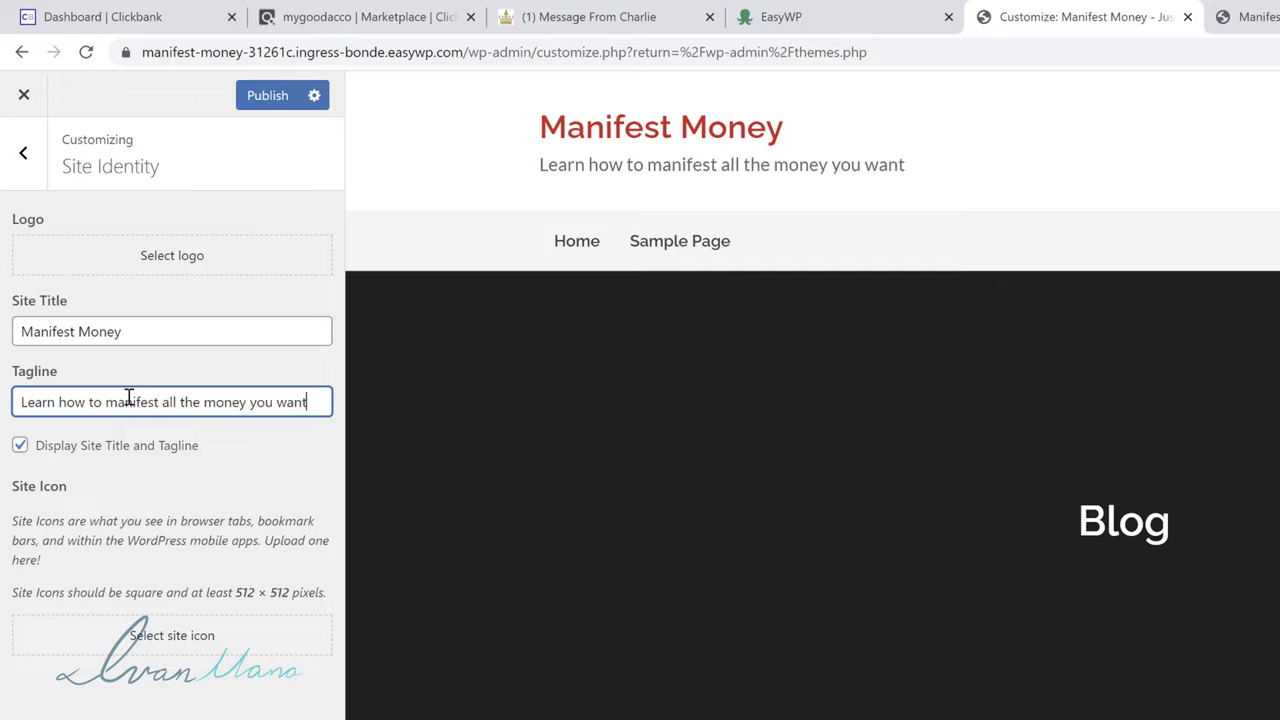
Clear the site's tagline, test the display of the site title and tagline by switching it off and on, and leave Site Identity.
triple_click(153, 392)
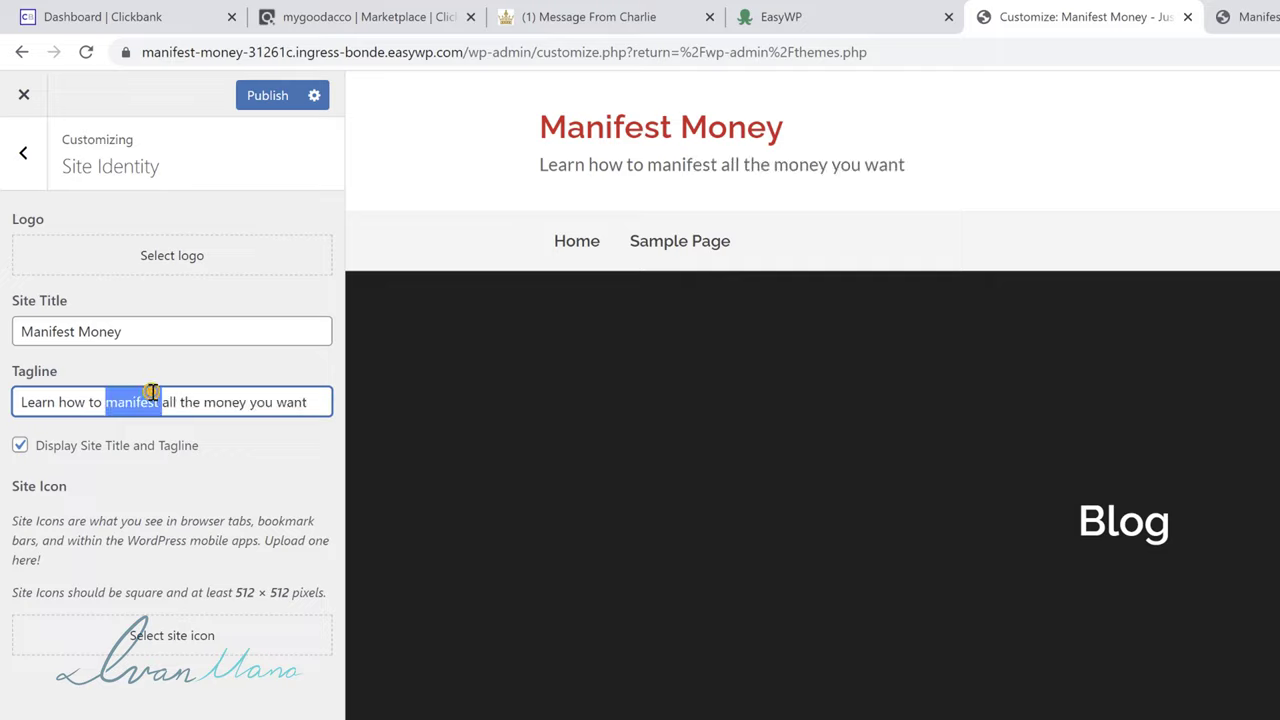
key("BackSpace")
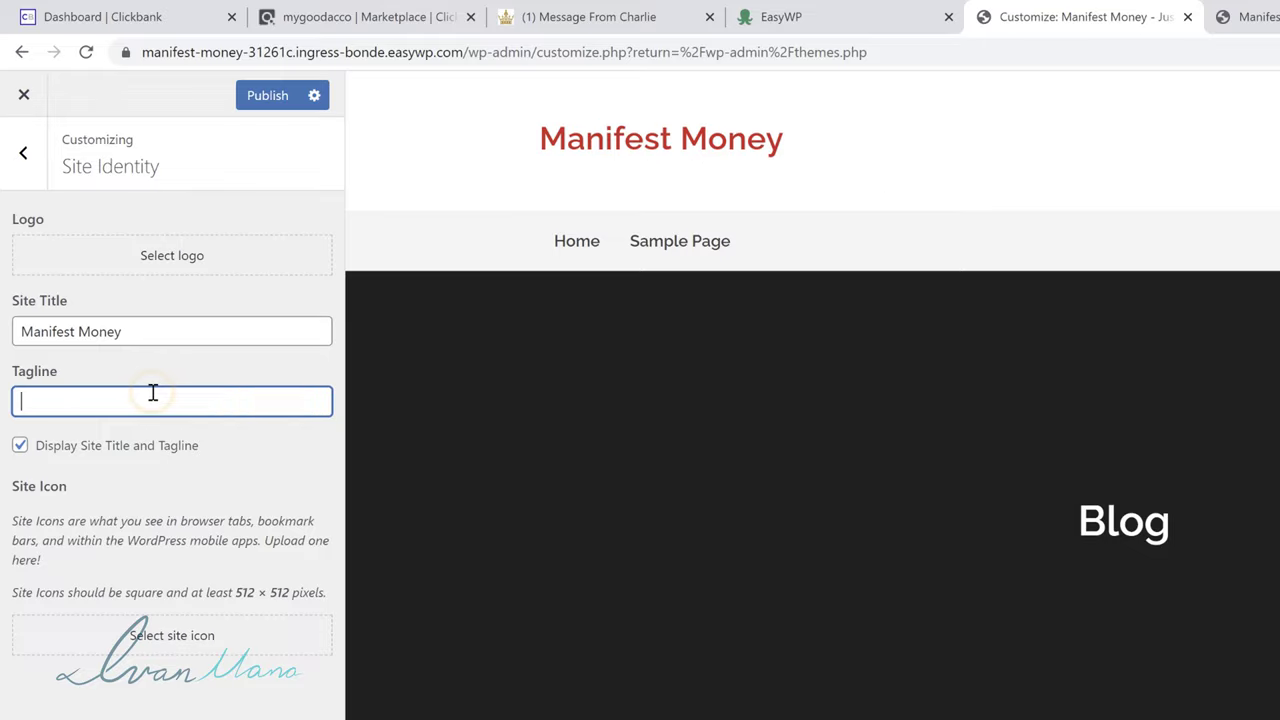
left_click(22, 447)
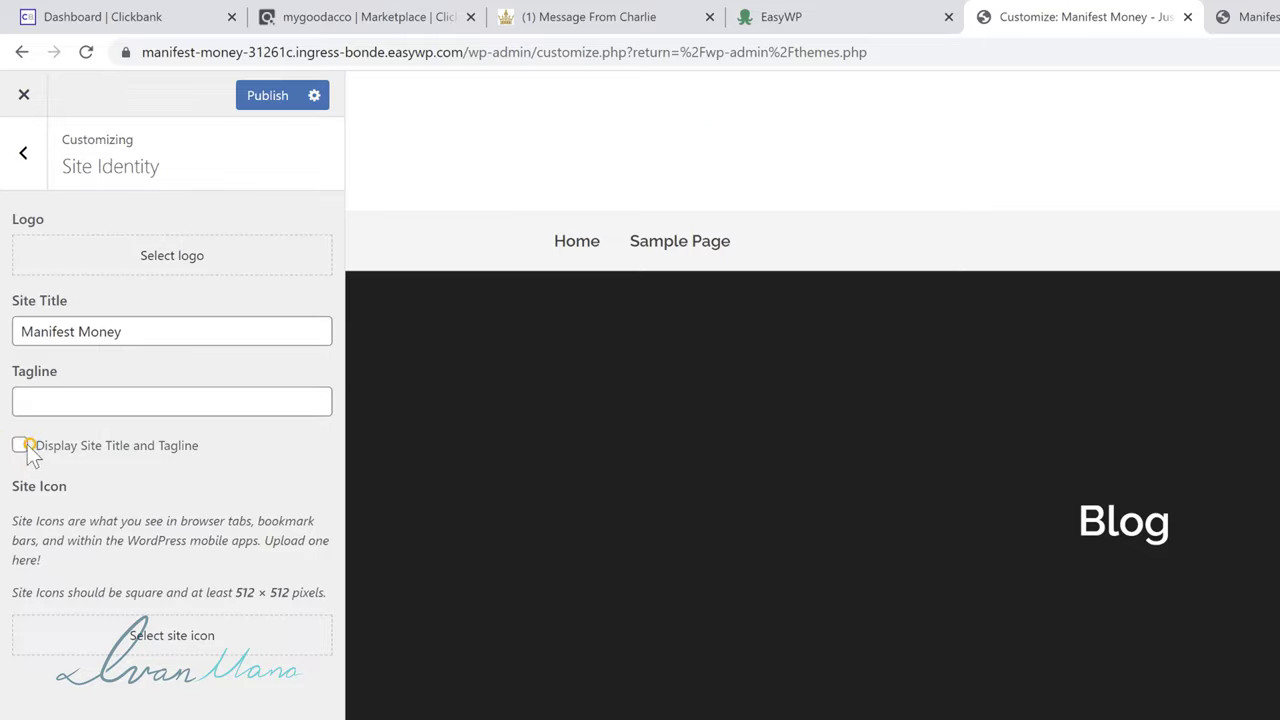
left_click(29, 446)
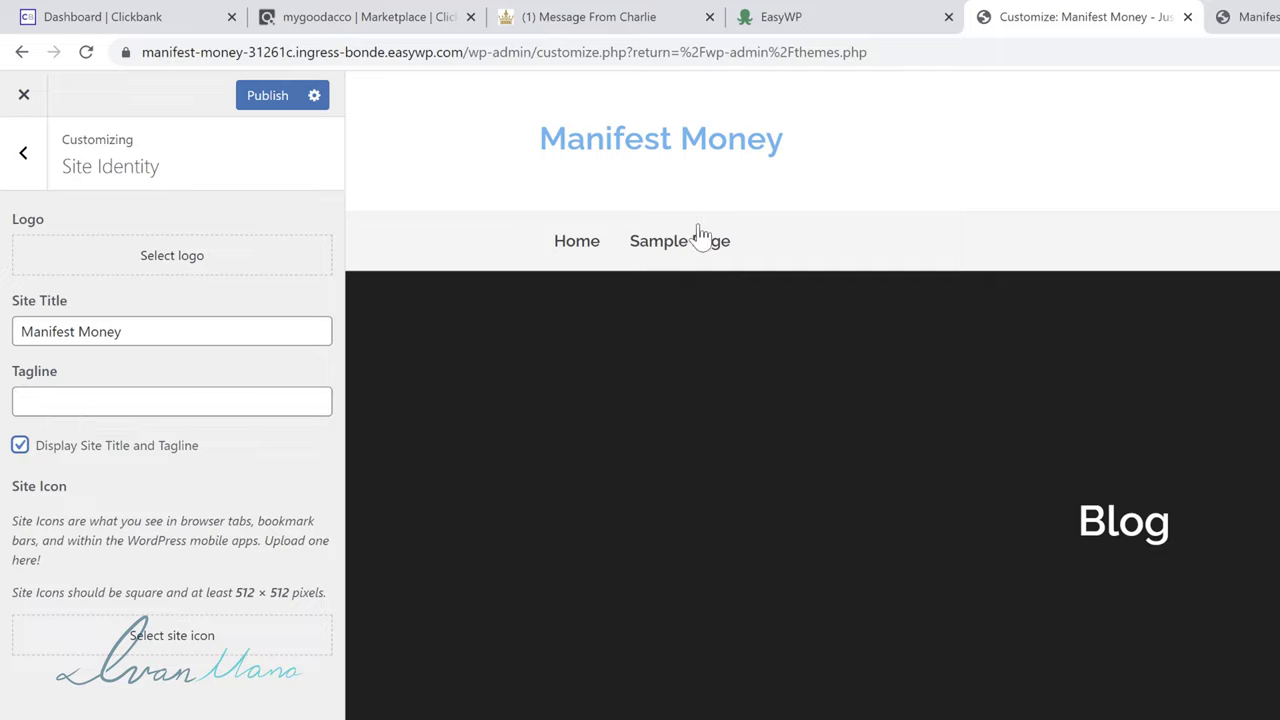
left_click(23, 155)
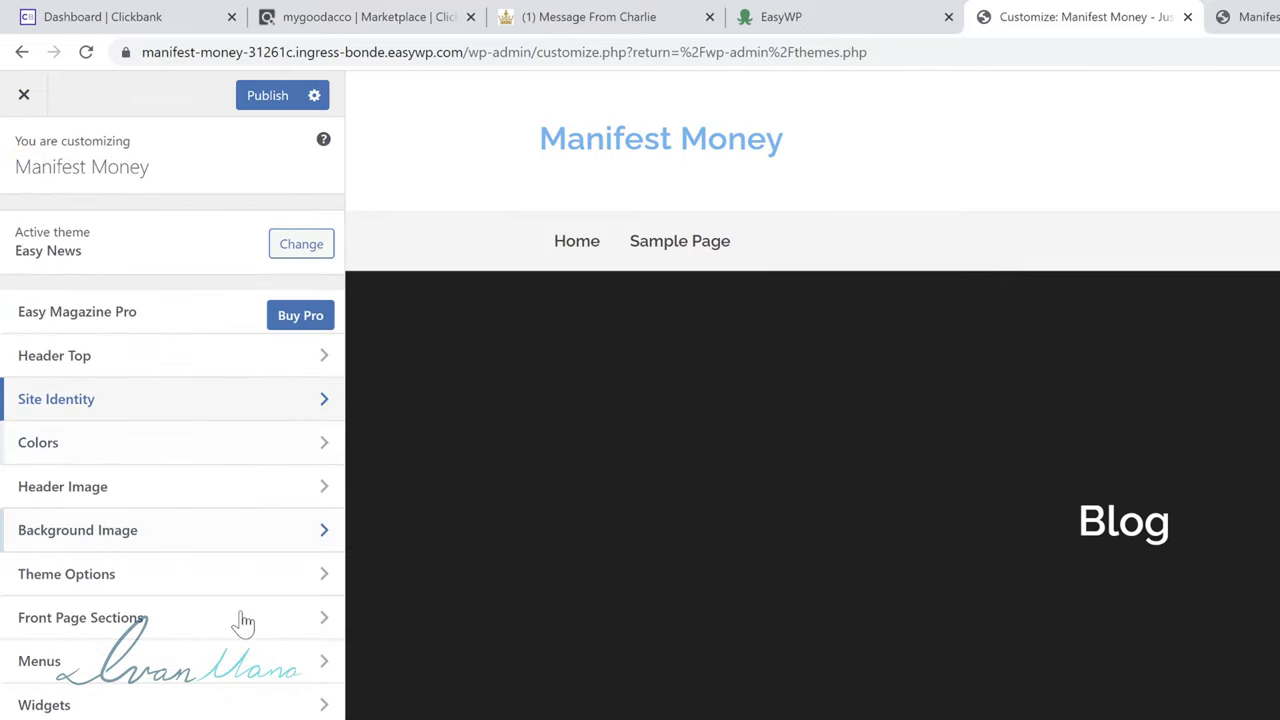
Set the suggested photo of hands over magazines as the site's header image and return to the customizer's main list.
left_click(155, 487)
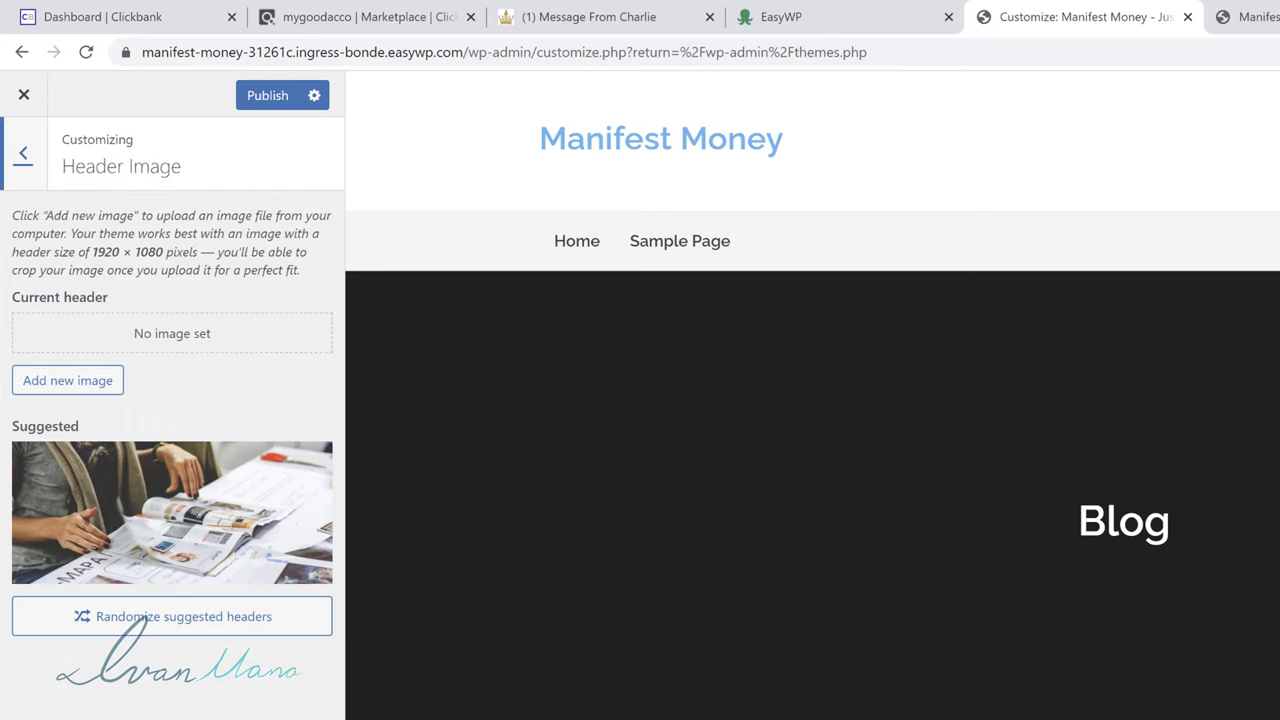
left_click(592, 248)
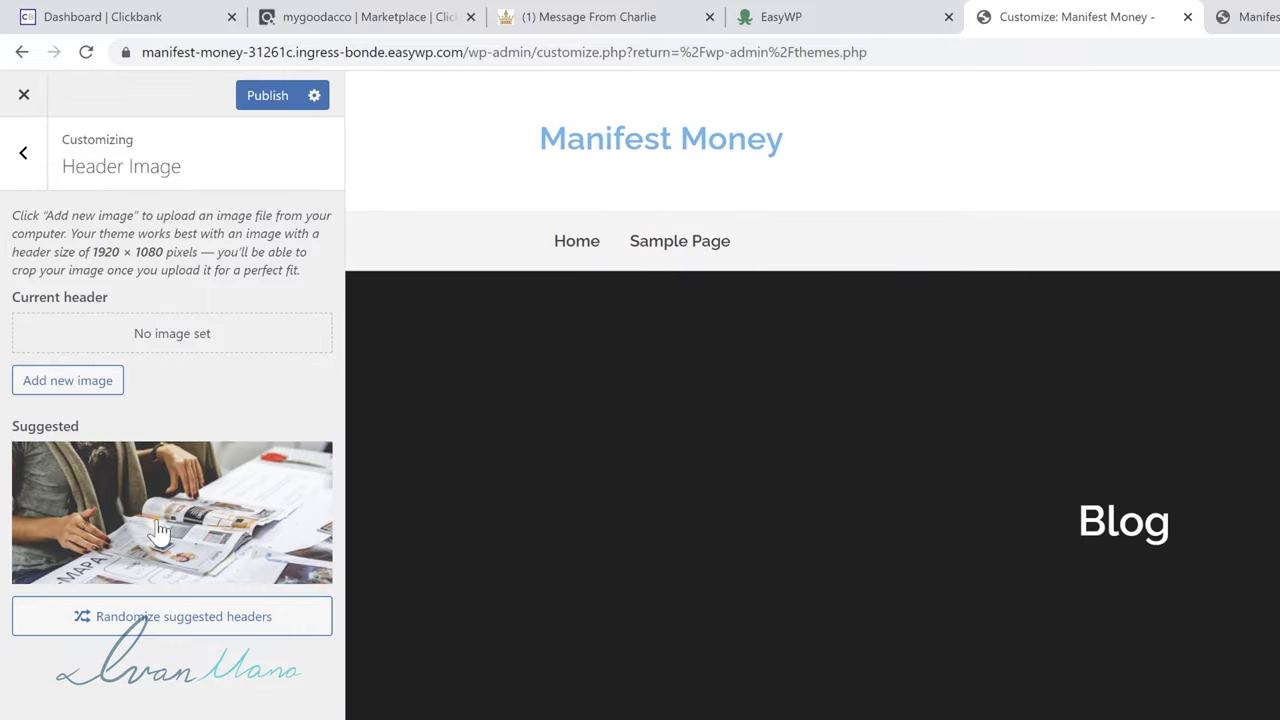
left_click(156, 525)
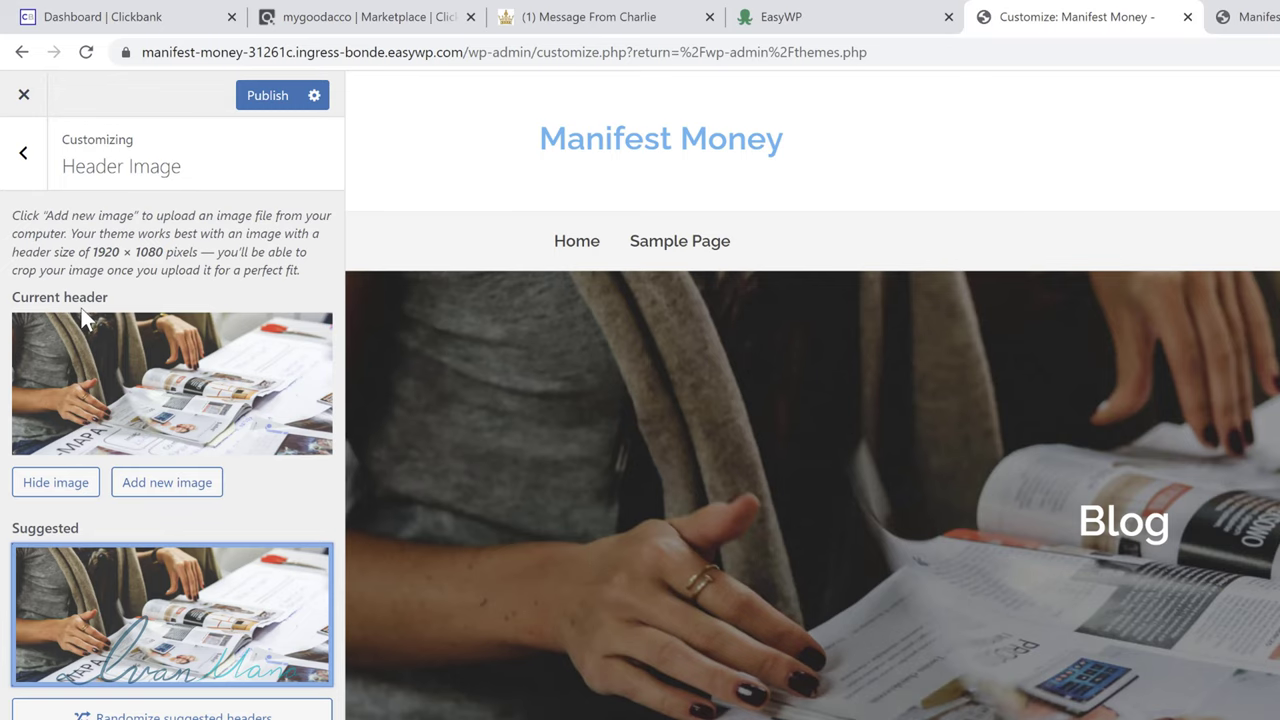
left_click(23, 152)
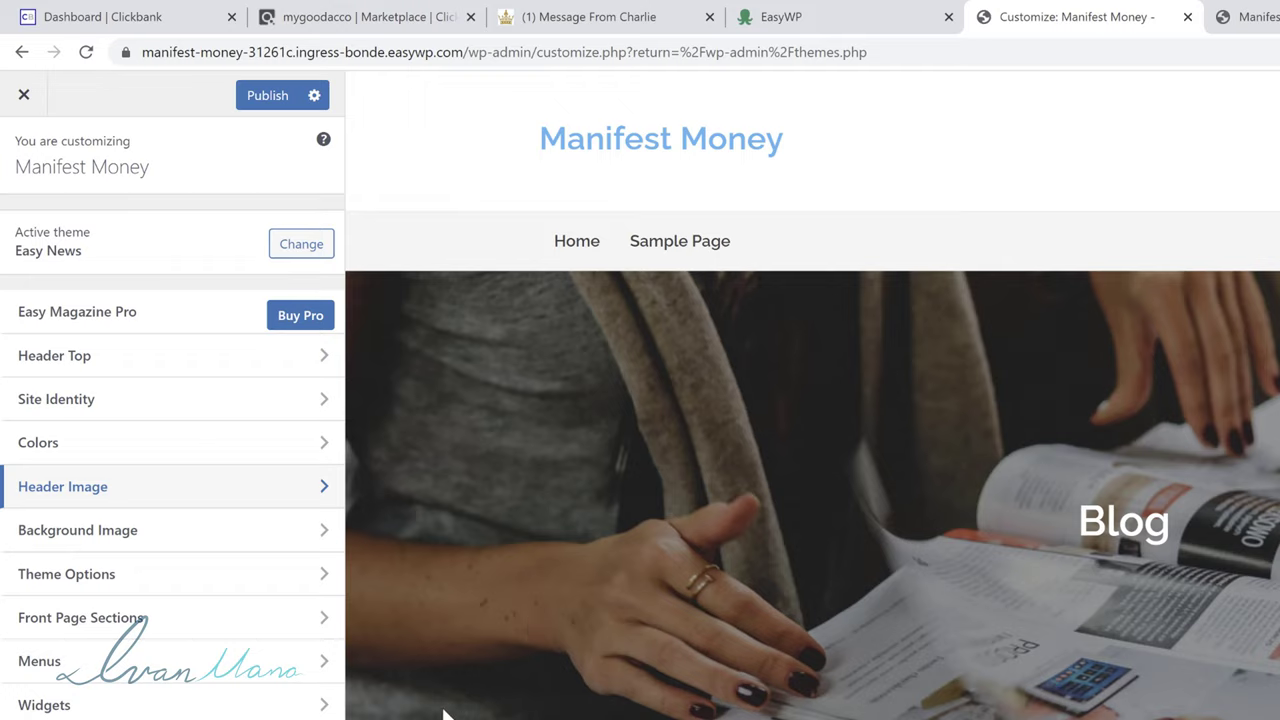
Glance at the theme options, try header text colors #f9527f and #1d7691, and reset the header text color to its default.
left_click(68, 576)
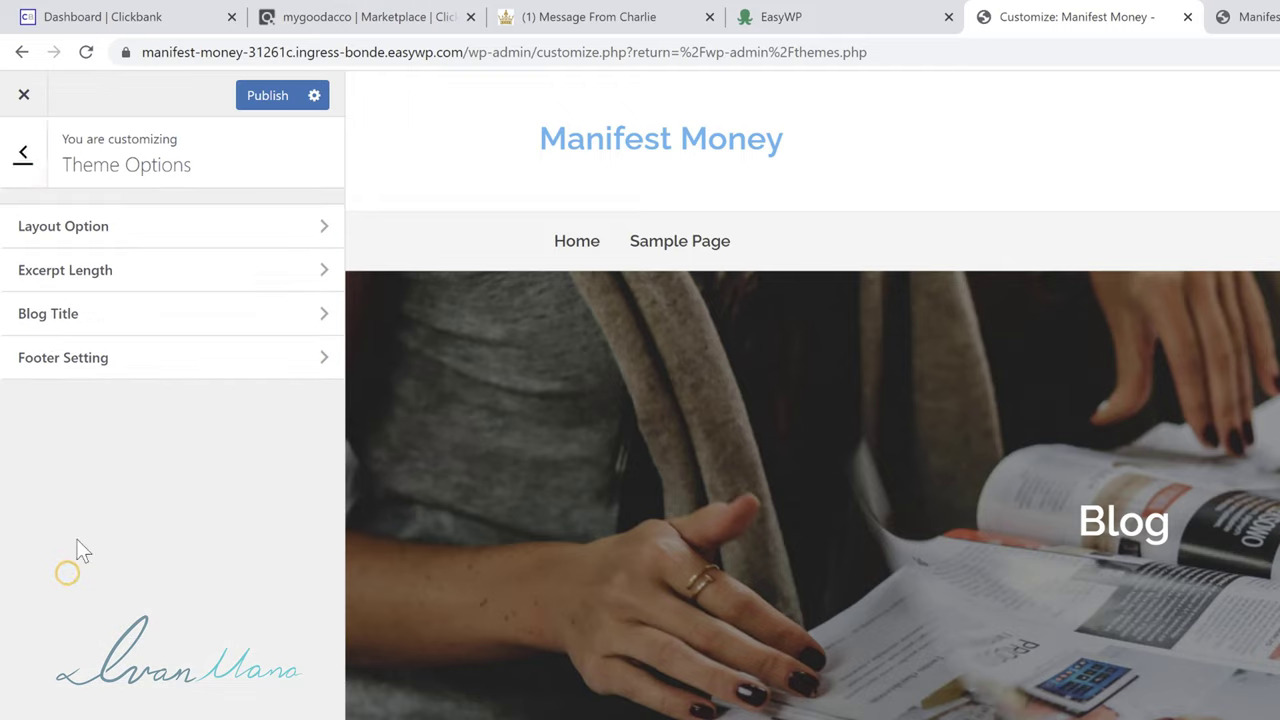
left_click(17, 158)
left_click(64, 455)
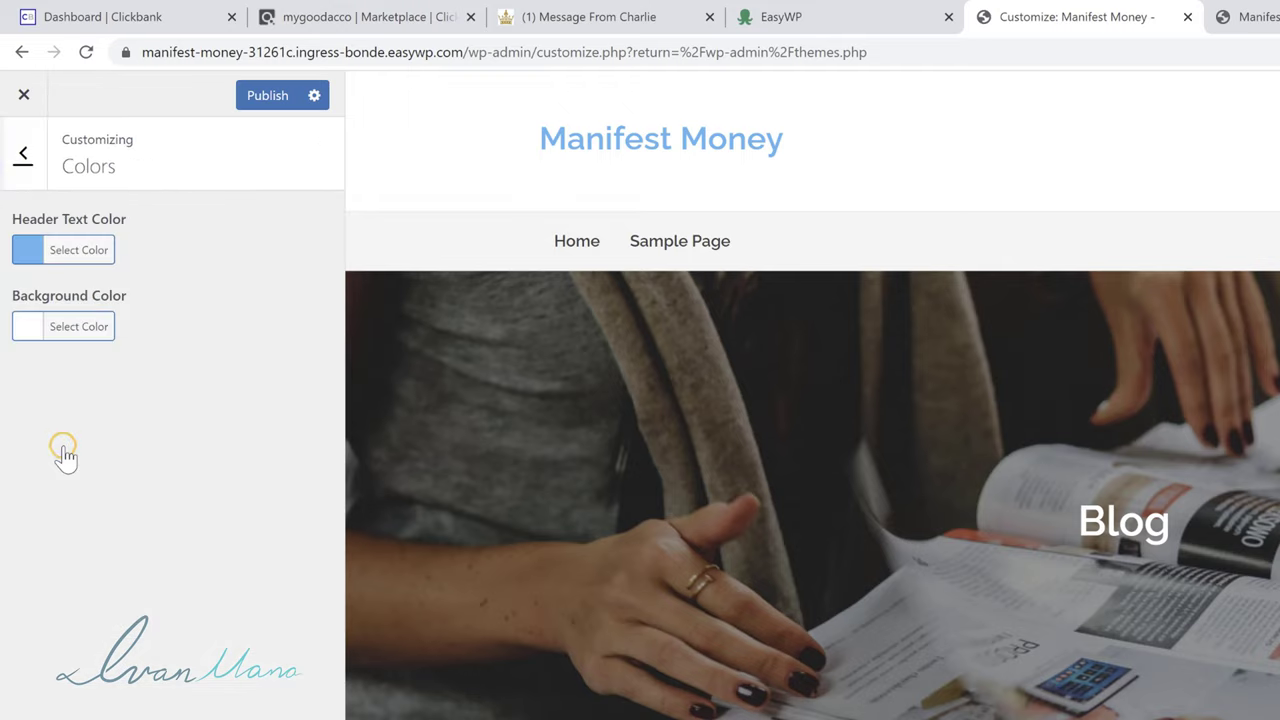
left_click(80, 250)
left_click_drag(173, 313, 197, 293)
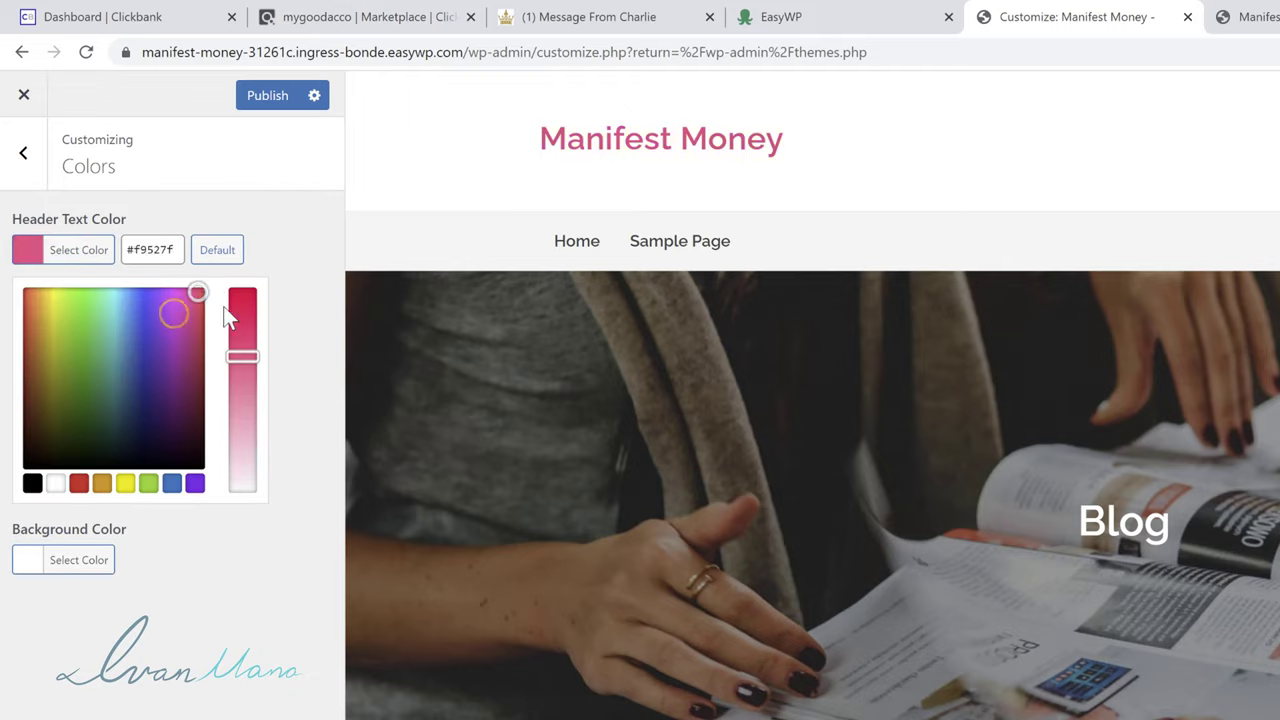
left_click_drag(175, 337, 121, 367)
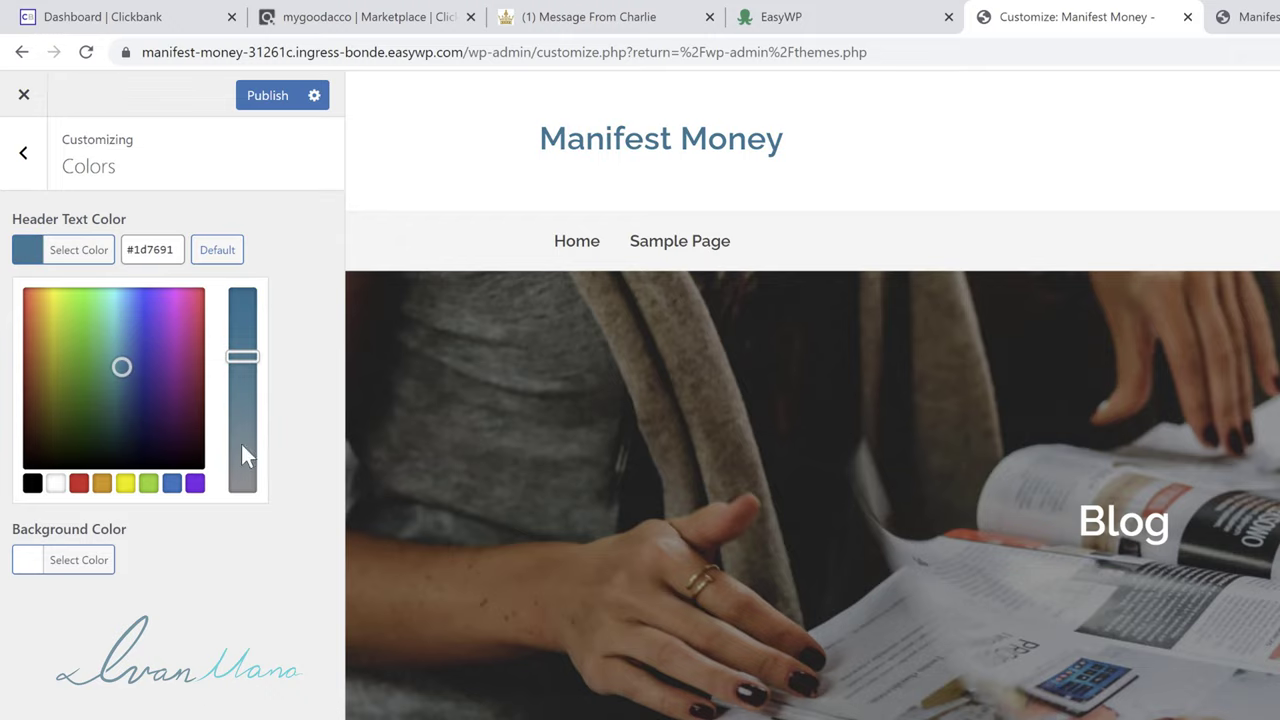
left_click(222, 253)
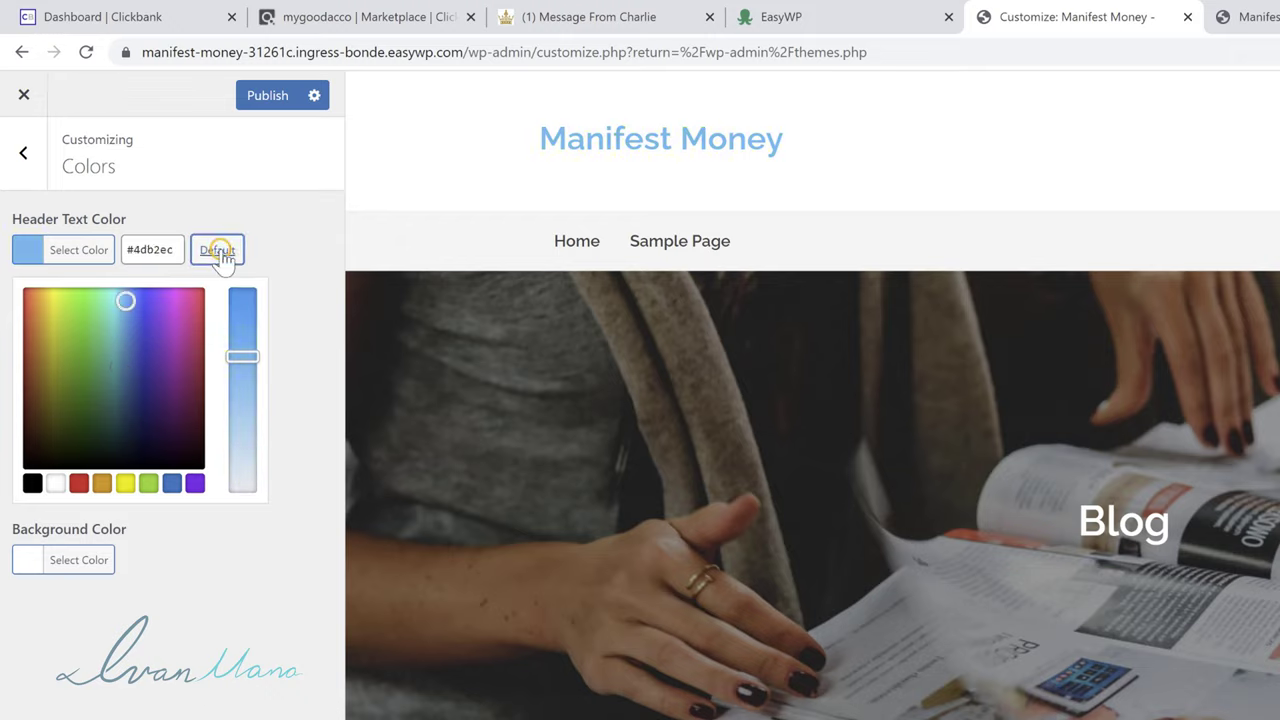
left_click(160, 689)
left_click(24, 160)
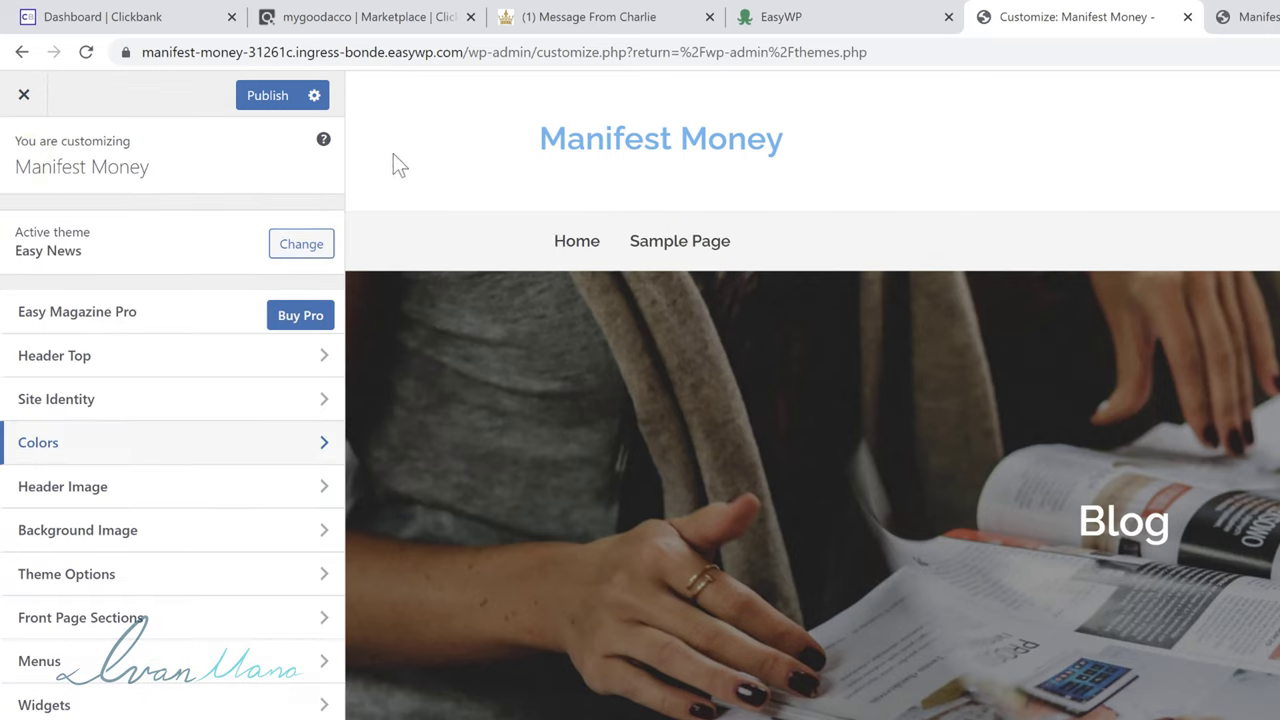
Create a new menu named "Main menu" and assign it to the Primary location.
left_click(112, 662)
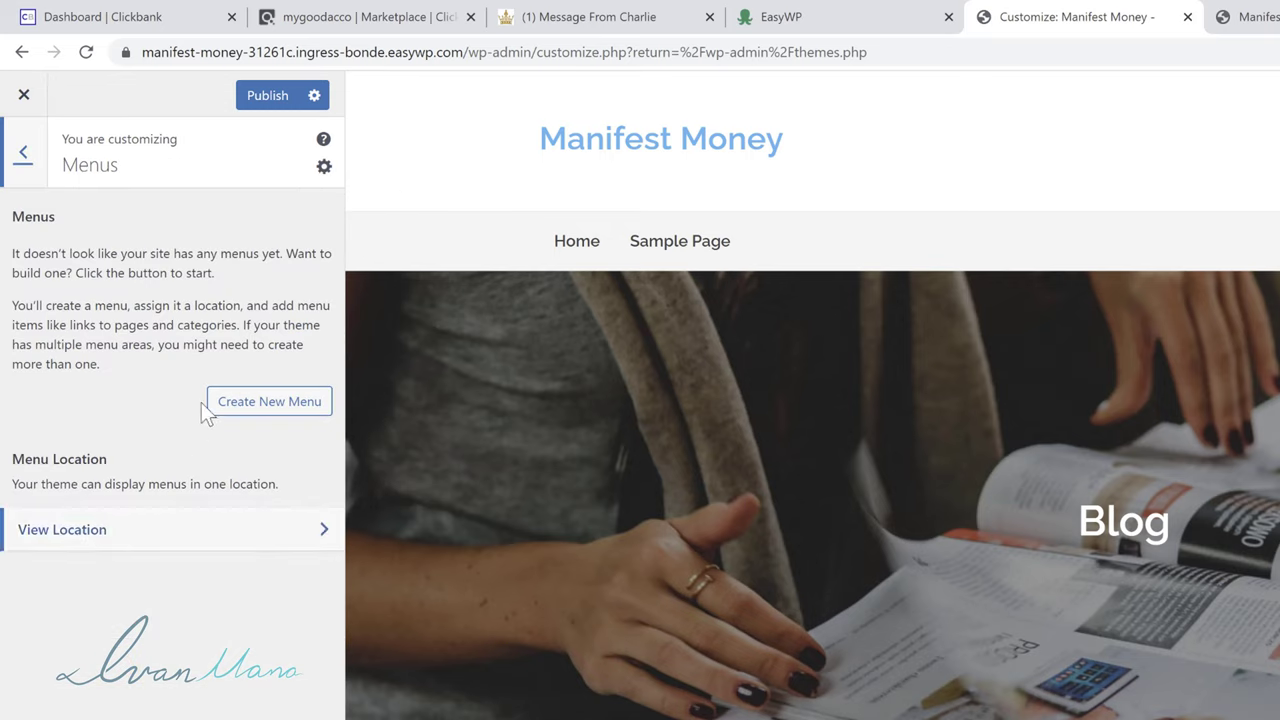
left_click(244, 405)
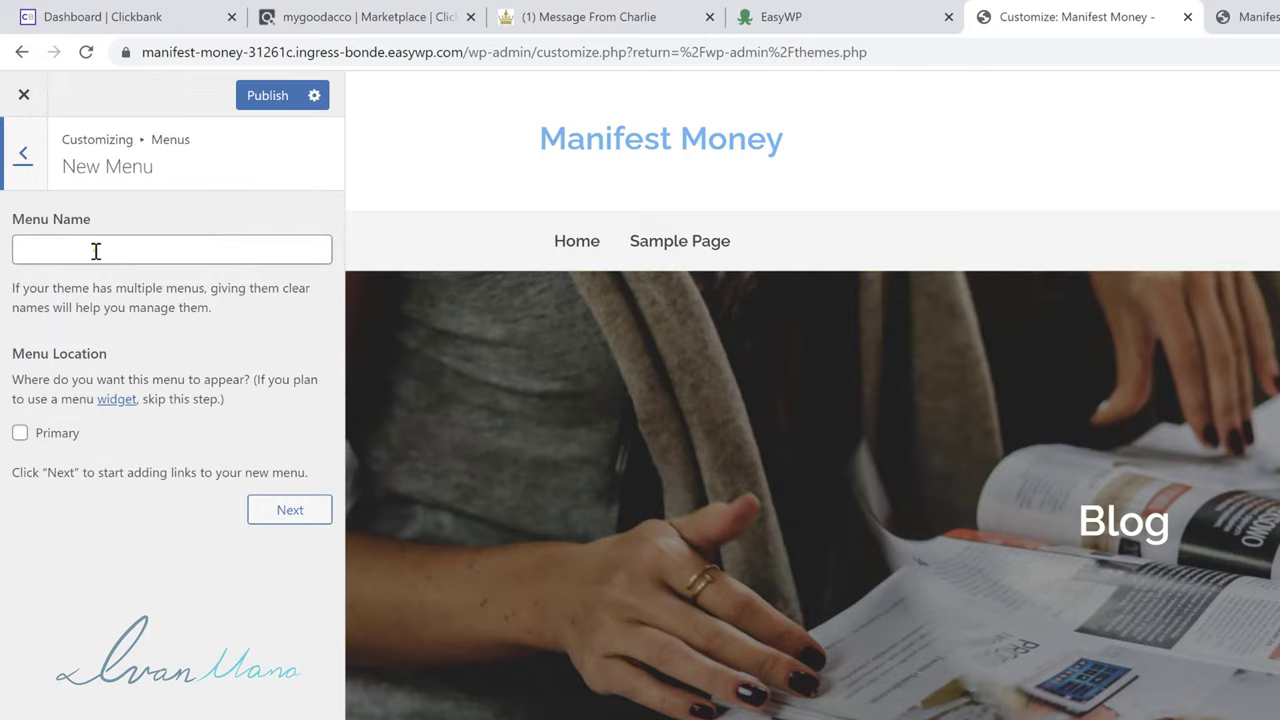
left_click(94, 251)
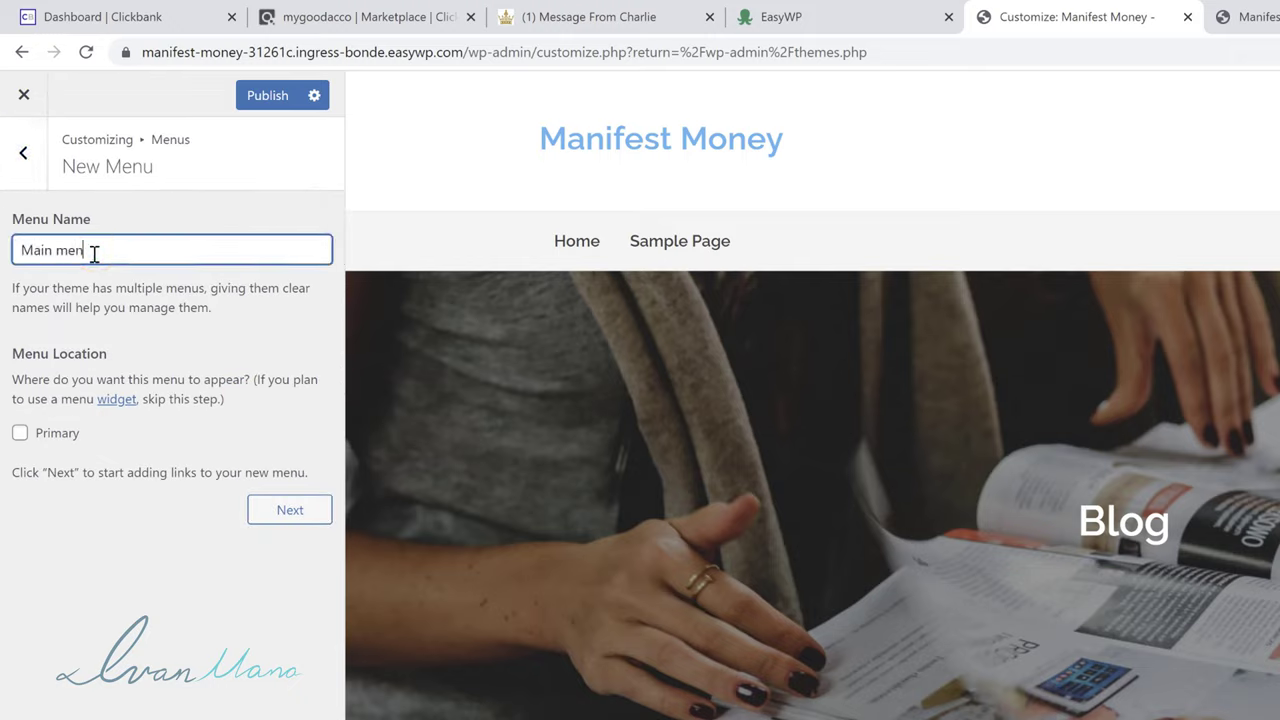
left_click(52, 437)
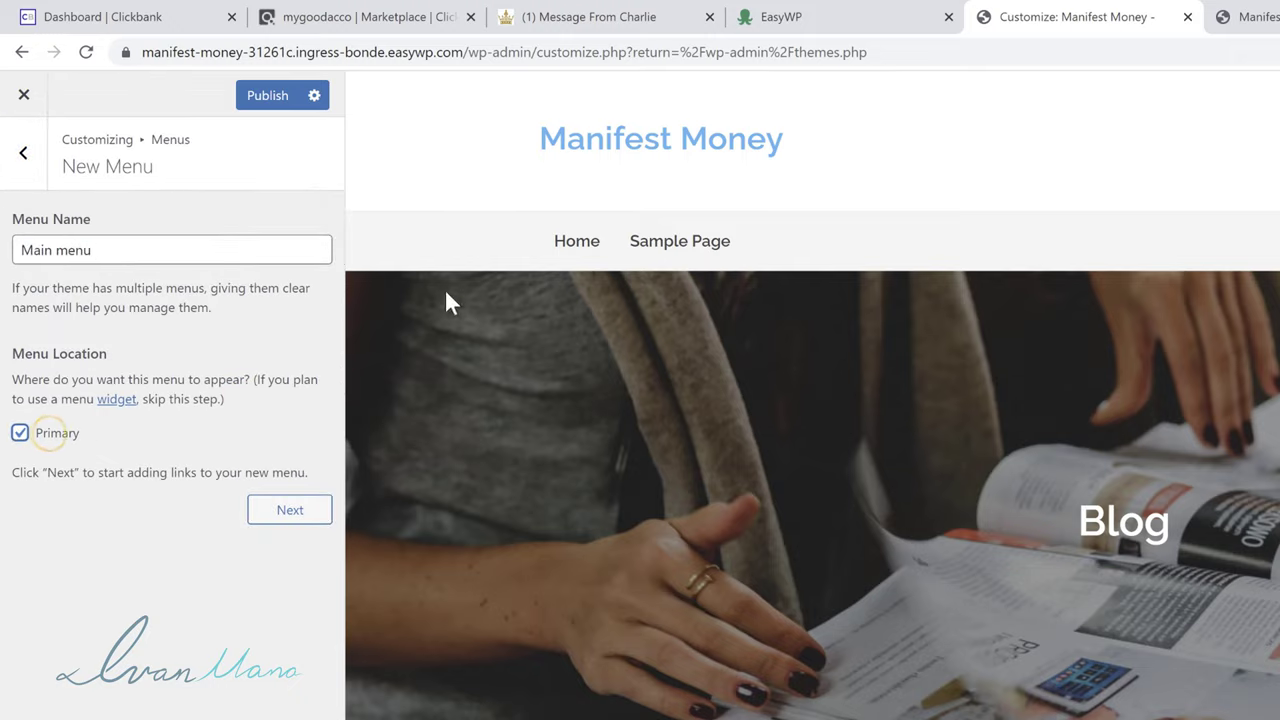
left_click(275, 512)
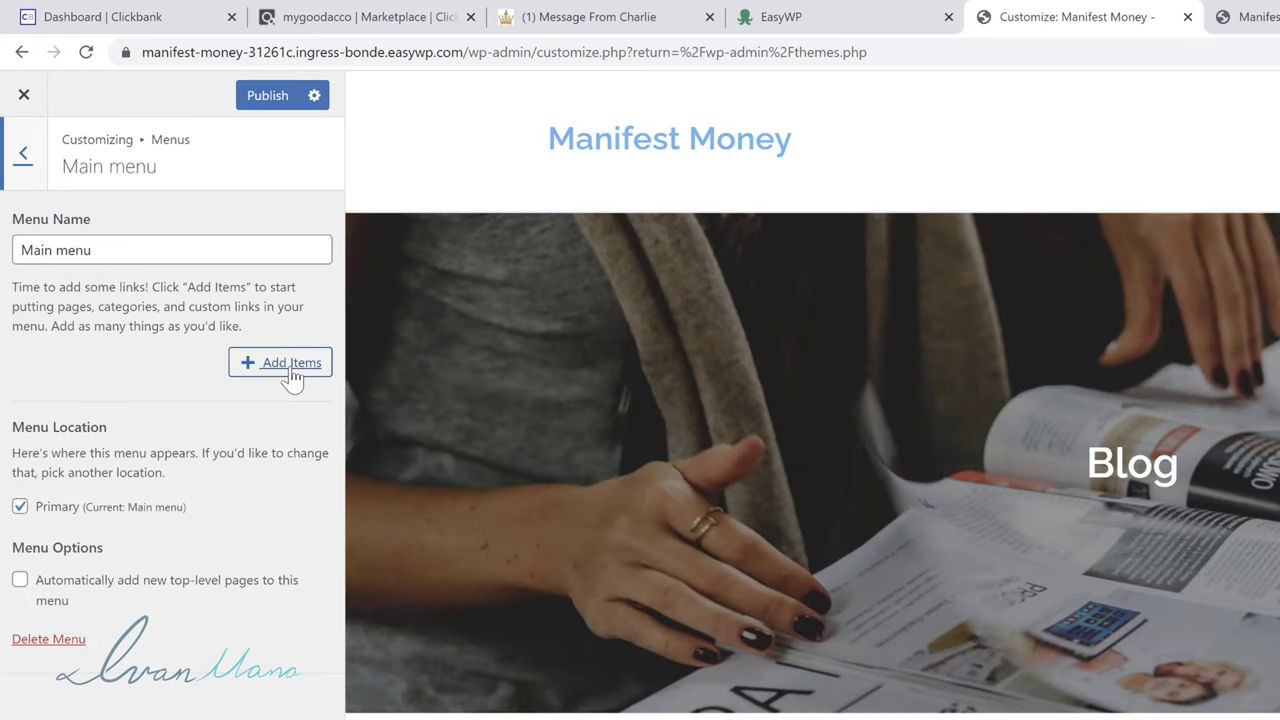
Add Home and two newly created pages, "Contact Us" and "About Us", to the main menu.
left_click(288, 366)
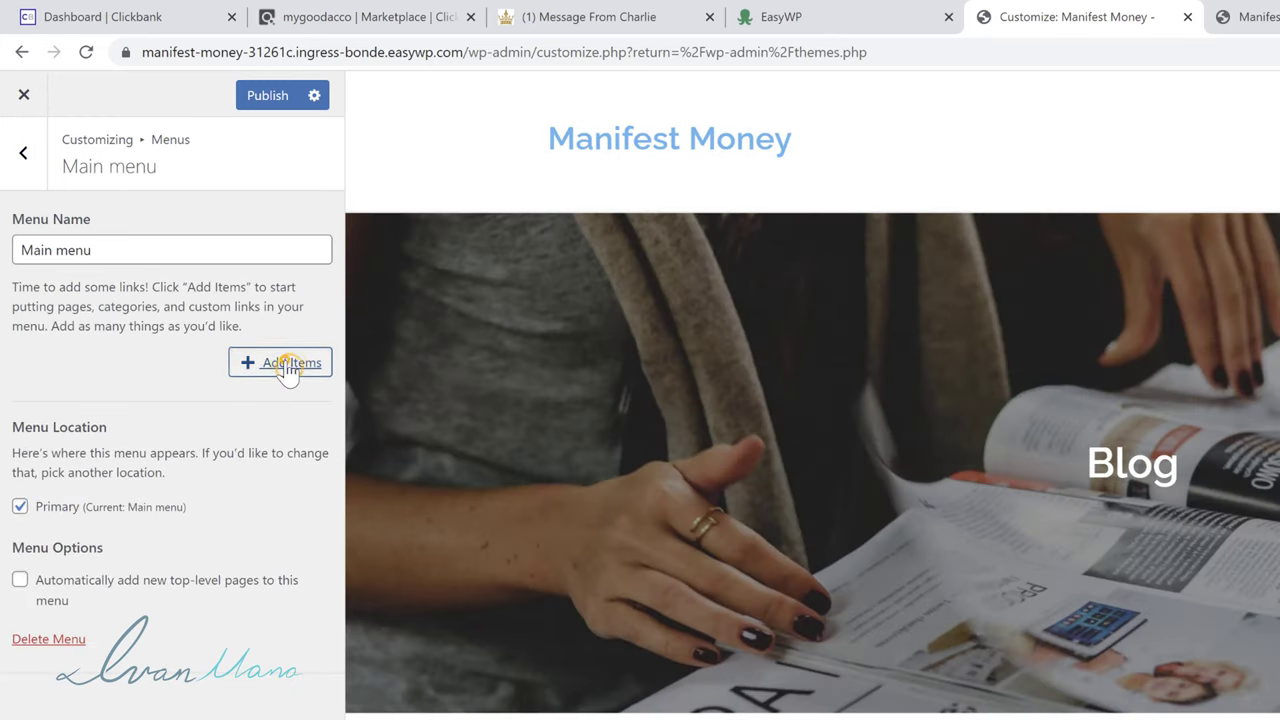
left_click(381, 247)
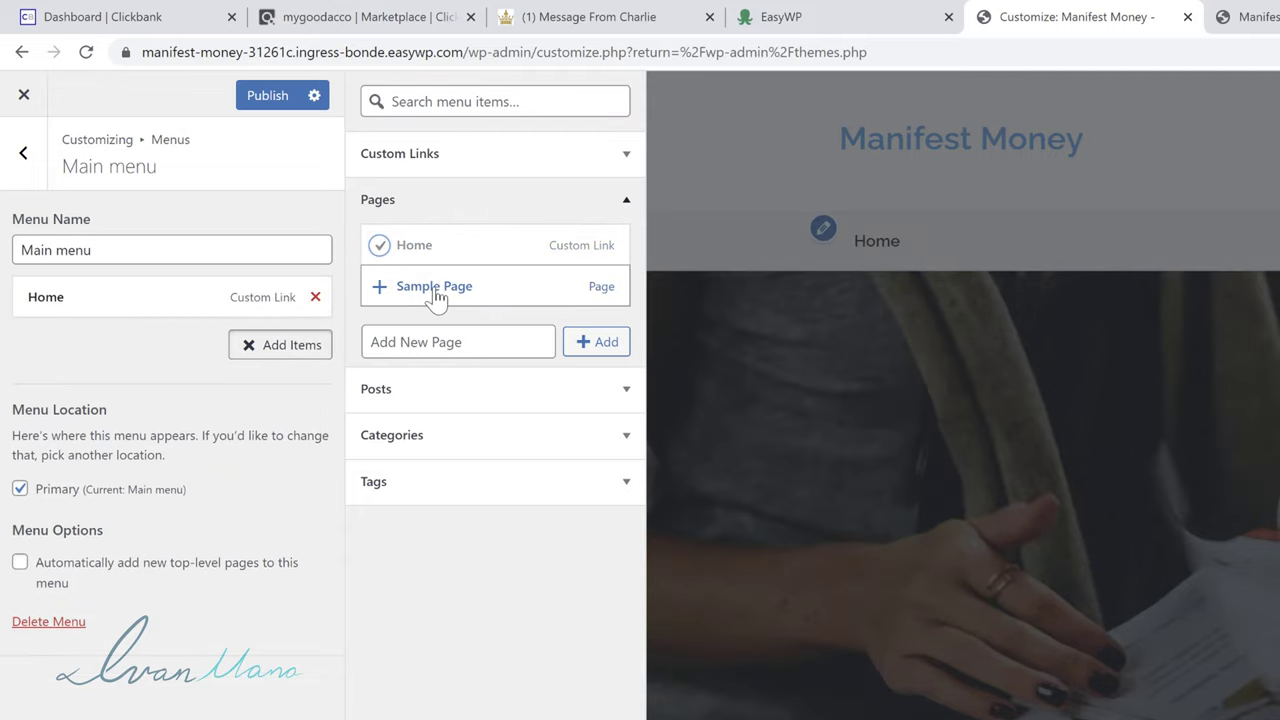
left_click(428, 346)
type("Contact Us")
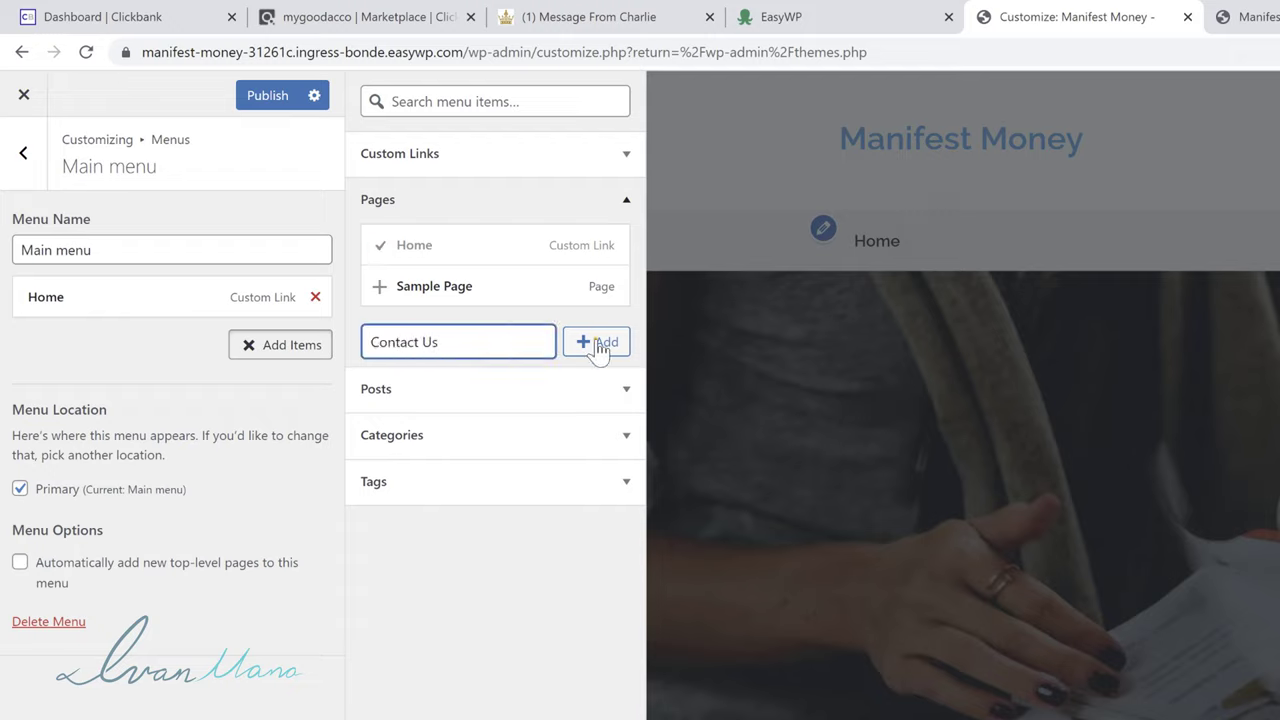
left_click(597, 342)
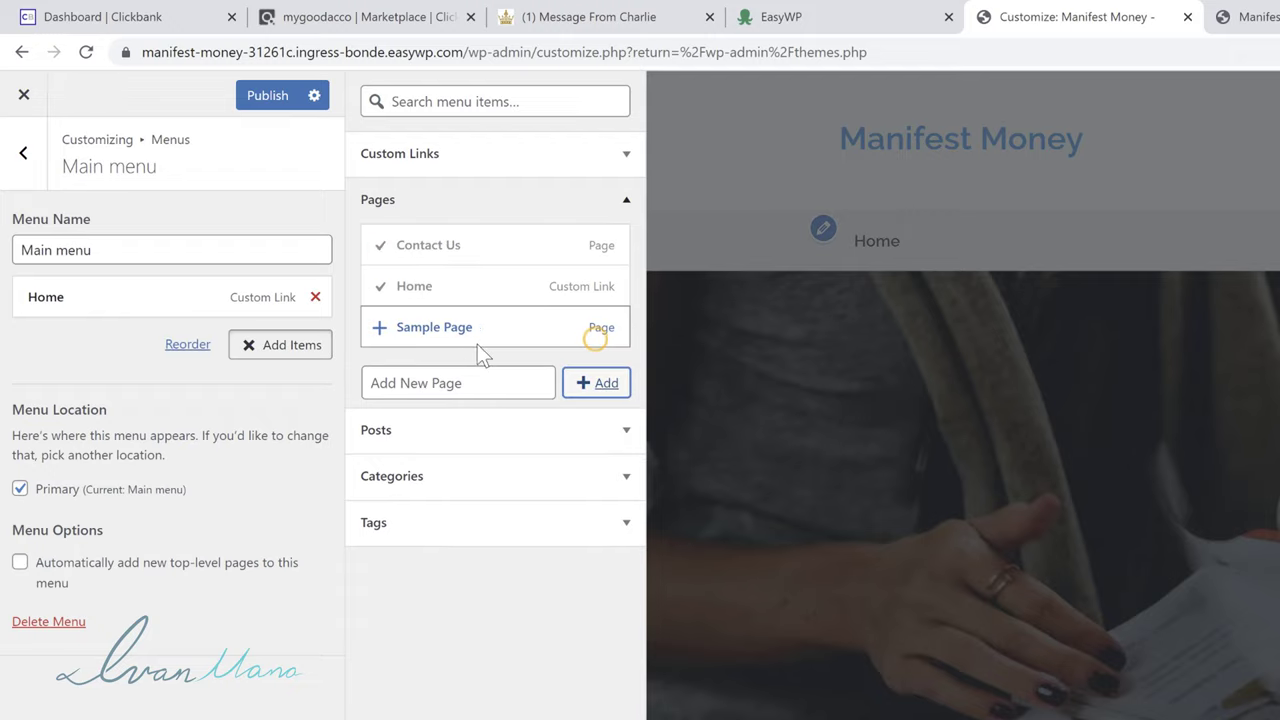
left_click(427, 374)
type("About Us")
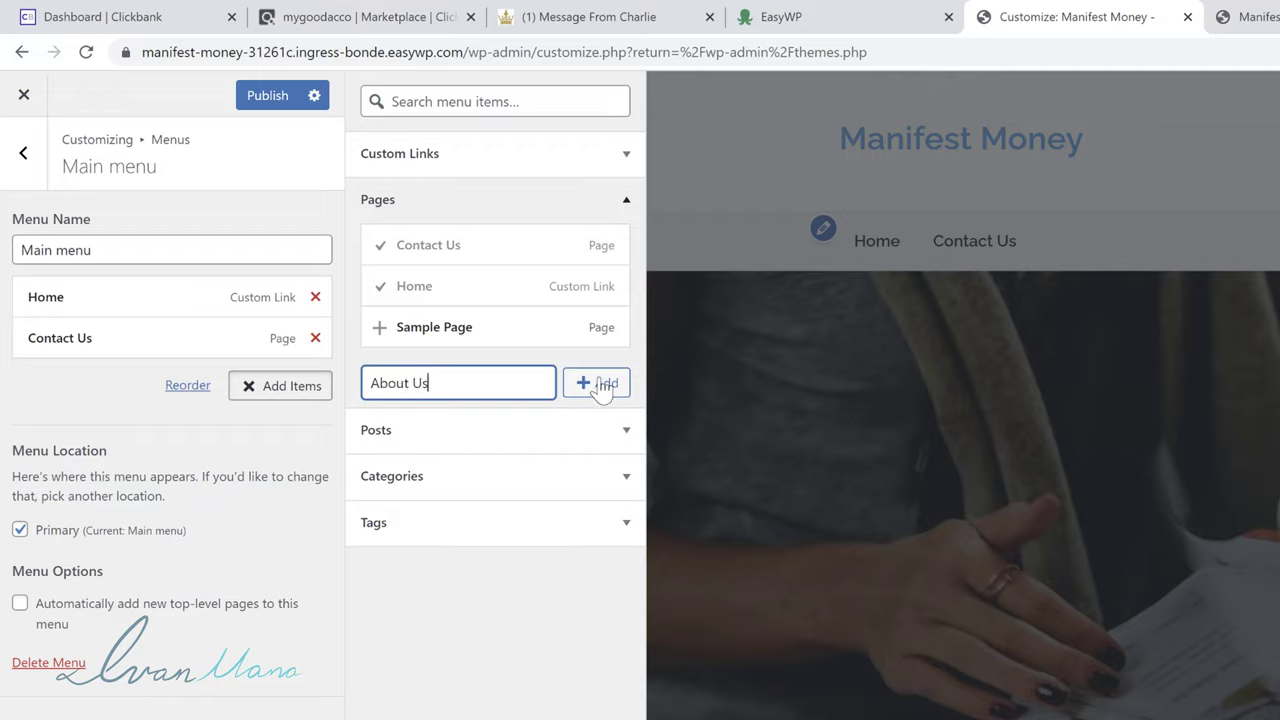
left_click(598, 383)
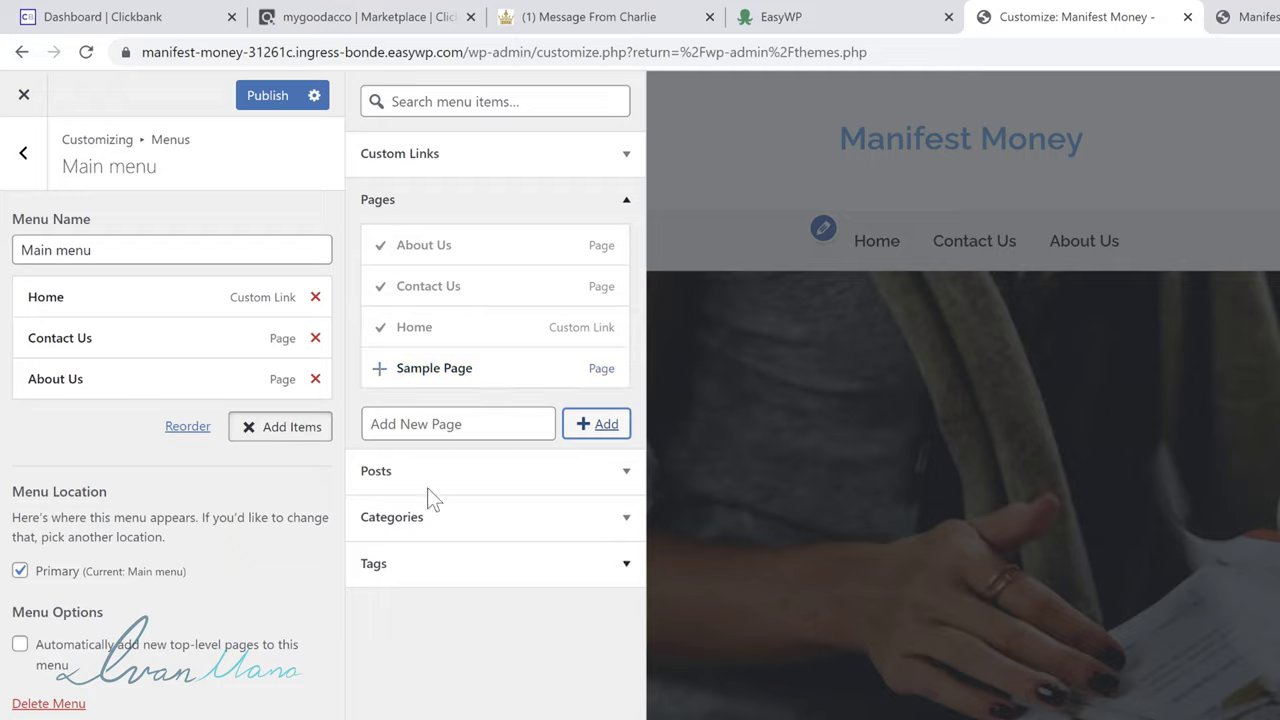
Try the Uncategorized category as a main menu item and remove it again.
left_click(412, 519)
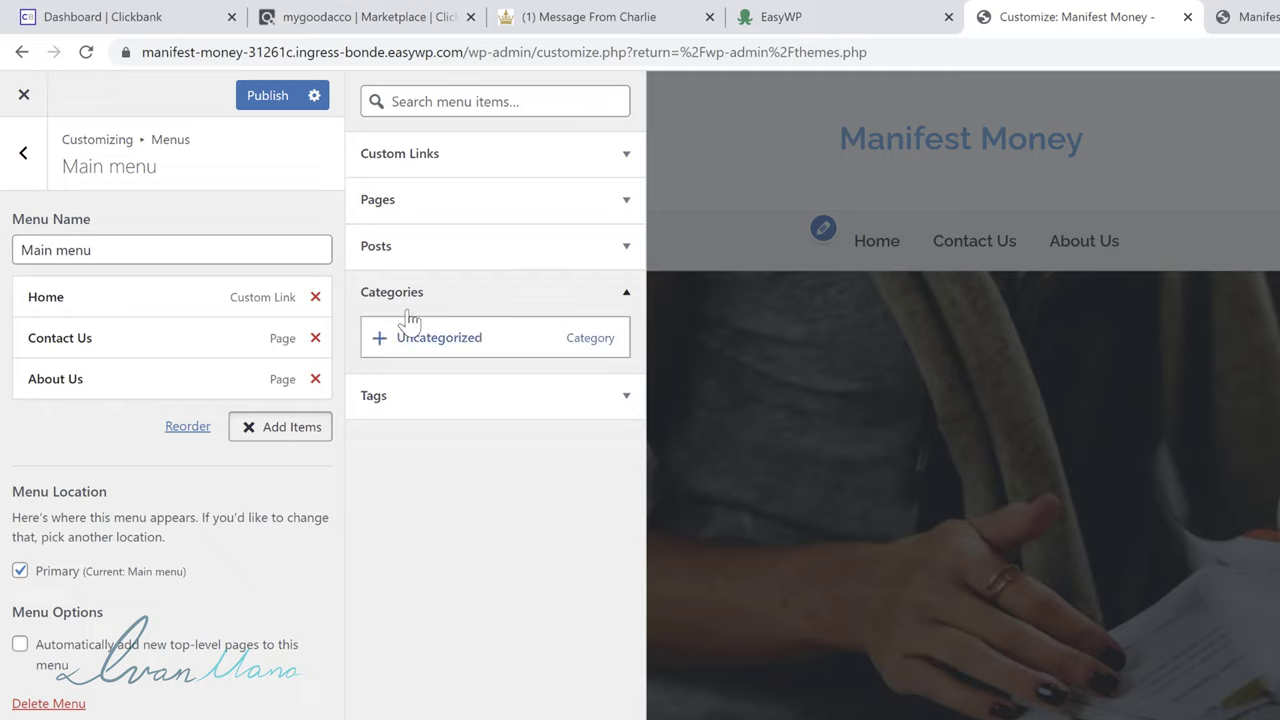
left_click(374, 337)
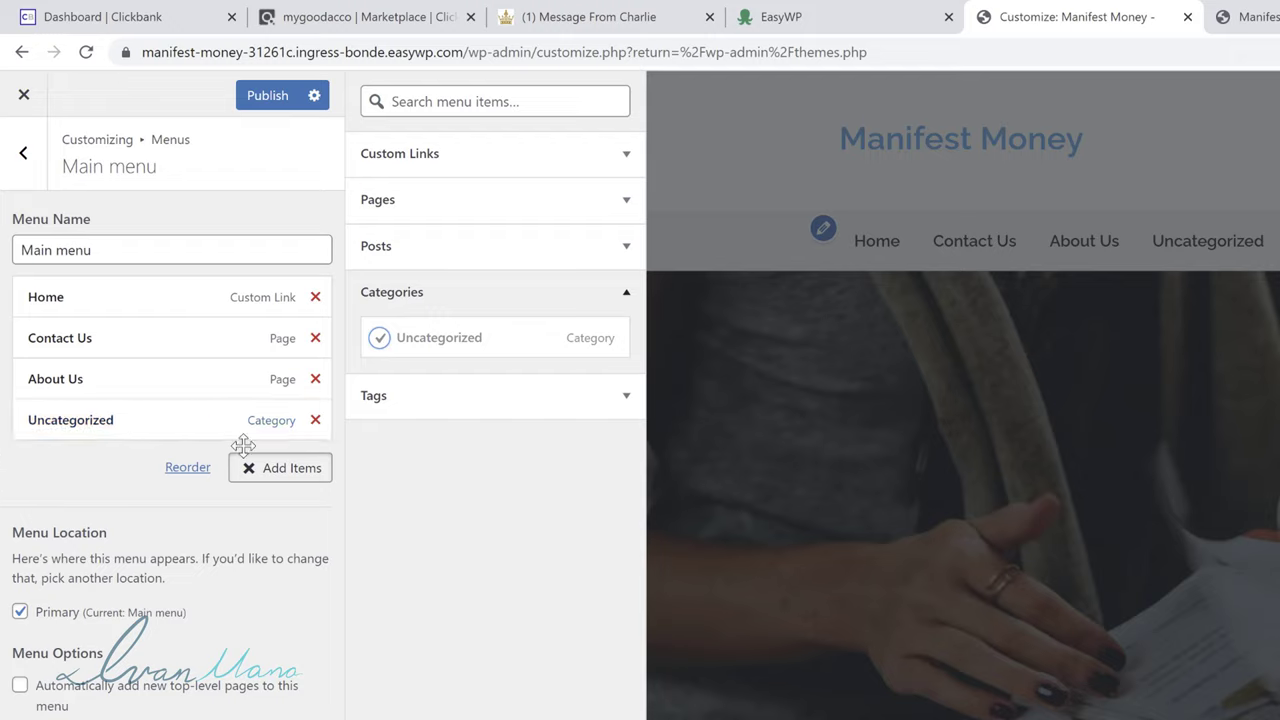
left_click(315, 420)
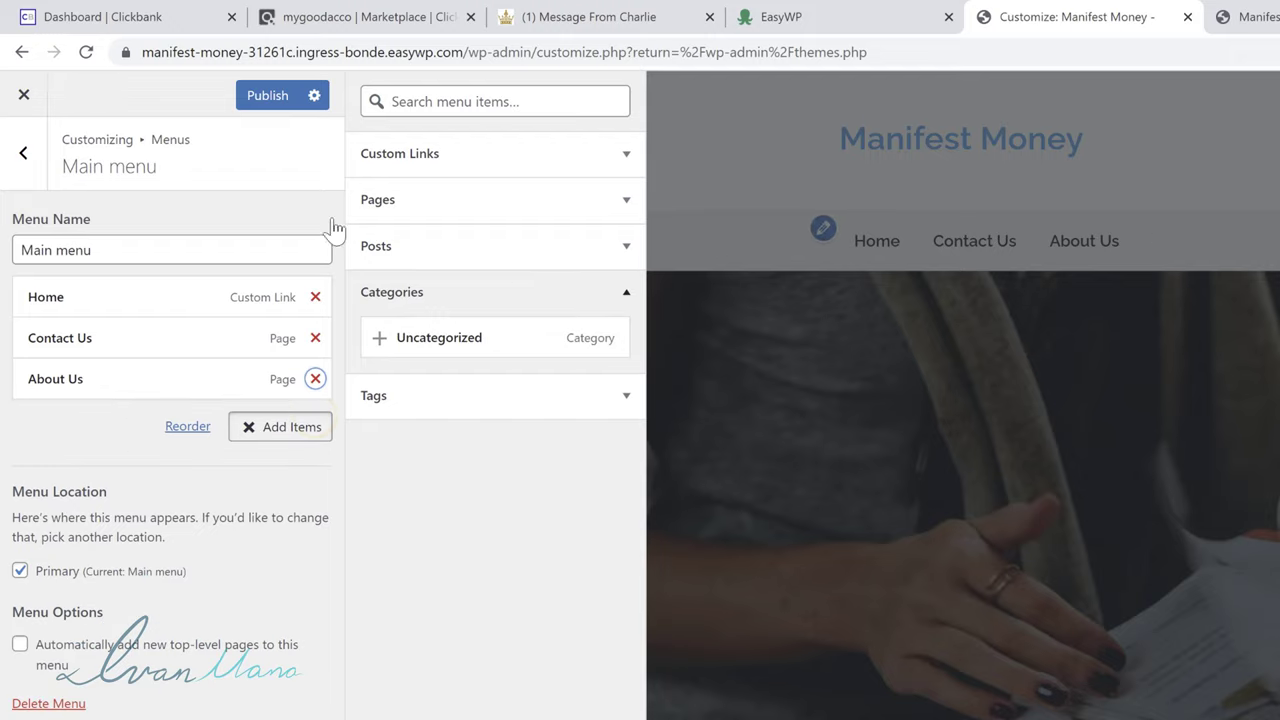
Leave the menu settings, preview the Contact Us, About Us and Home links, and publish the customizer changes.
left_click(28, 156)
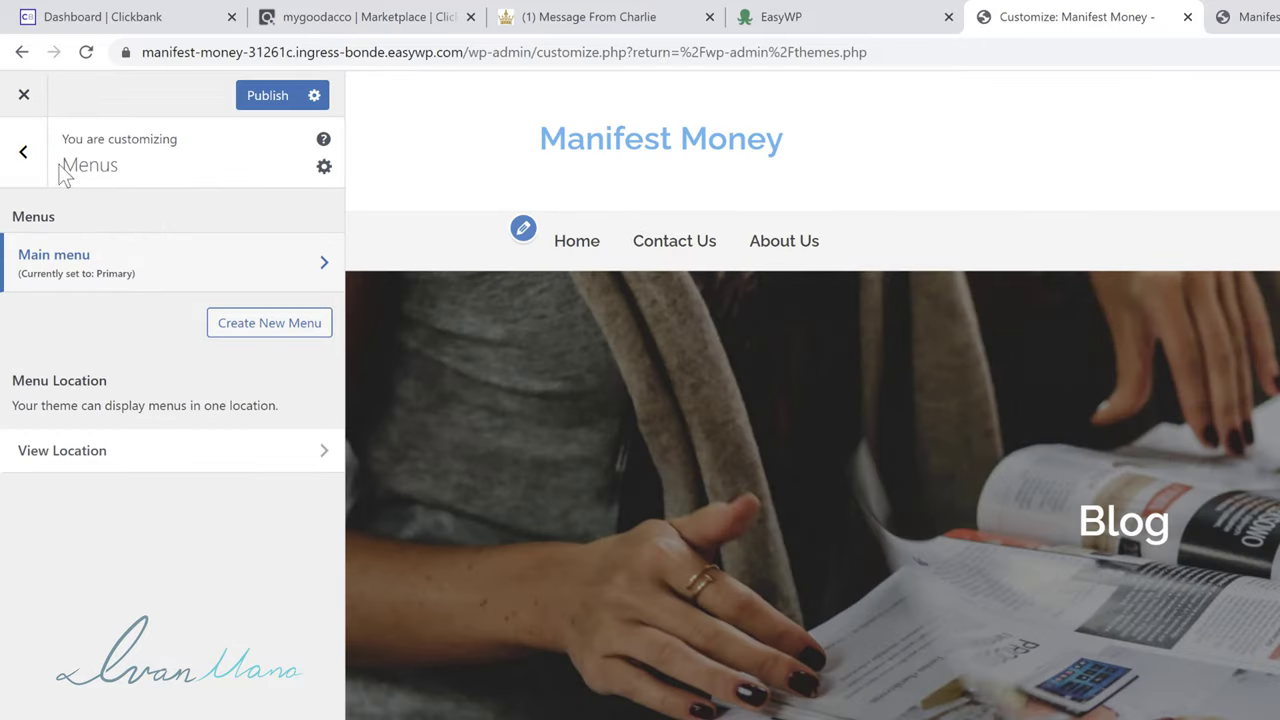
left_click(23, 153)
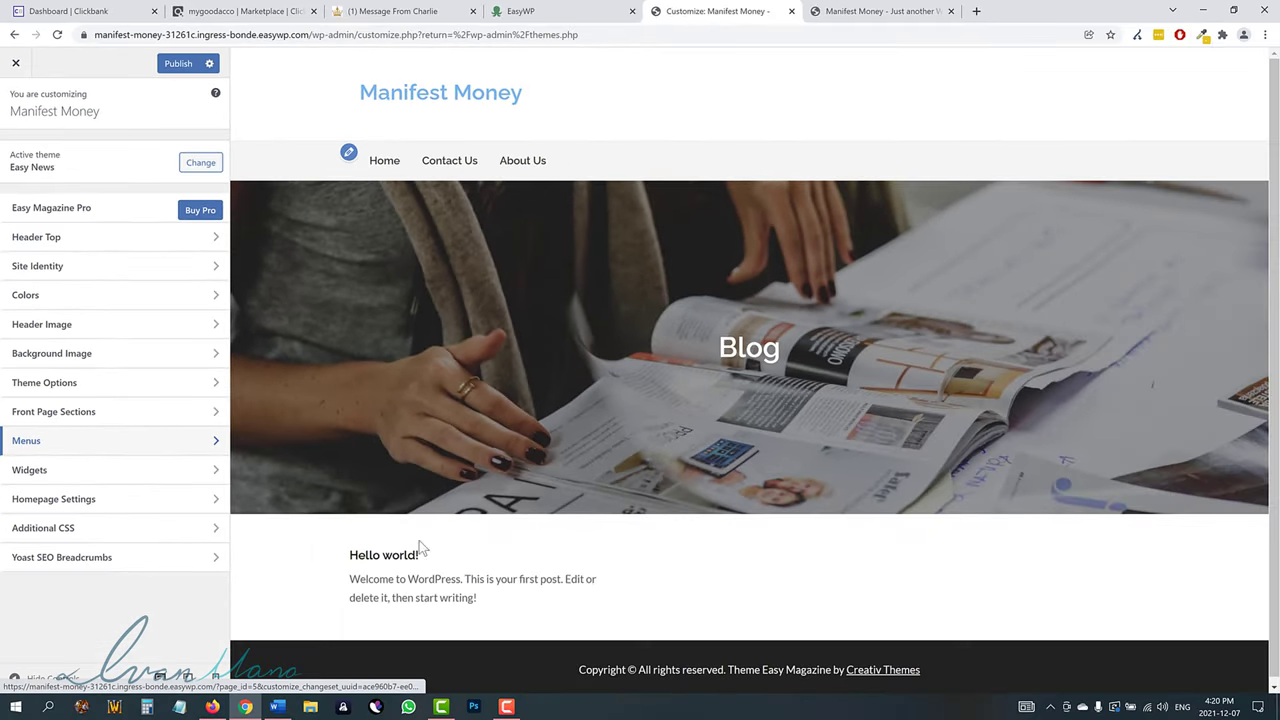
left_click(450, 162)
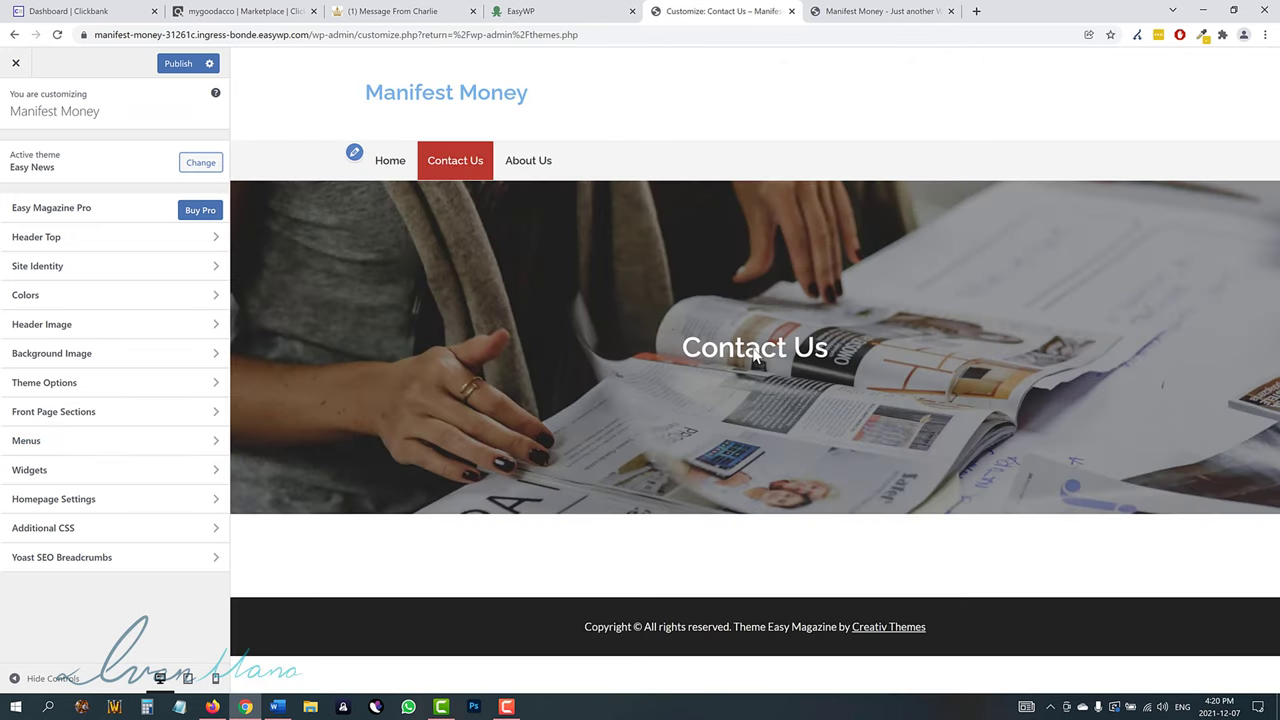
left_click(537, 160)
left_click(391, 164)
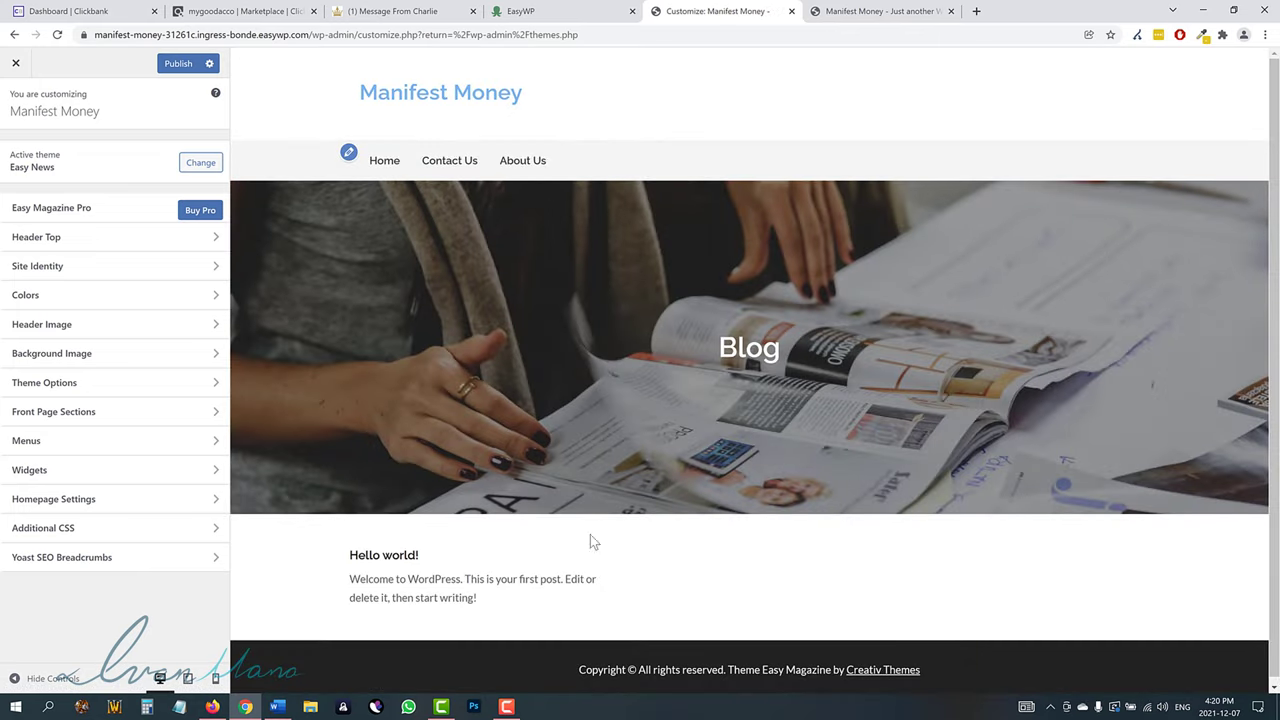
left_click(176, 63)
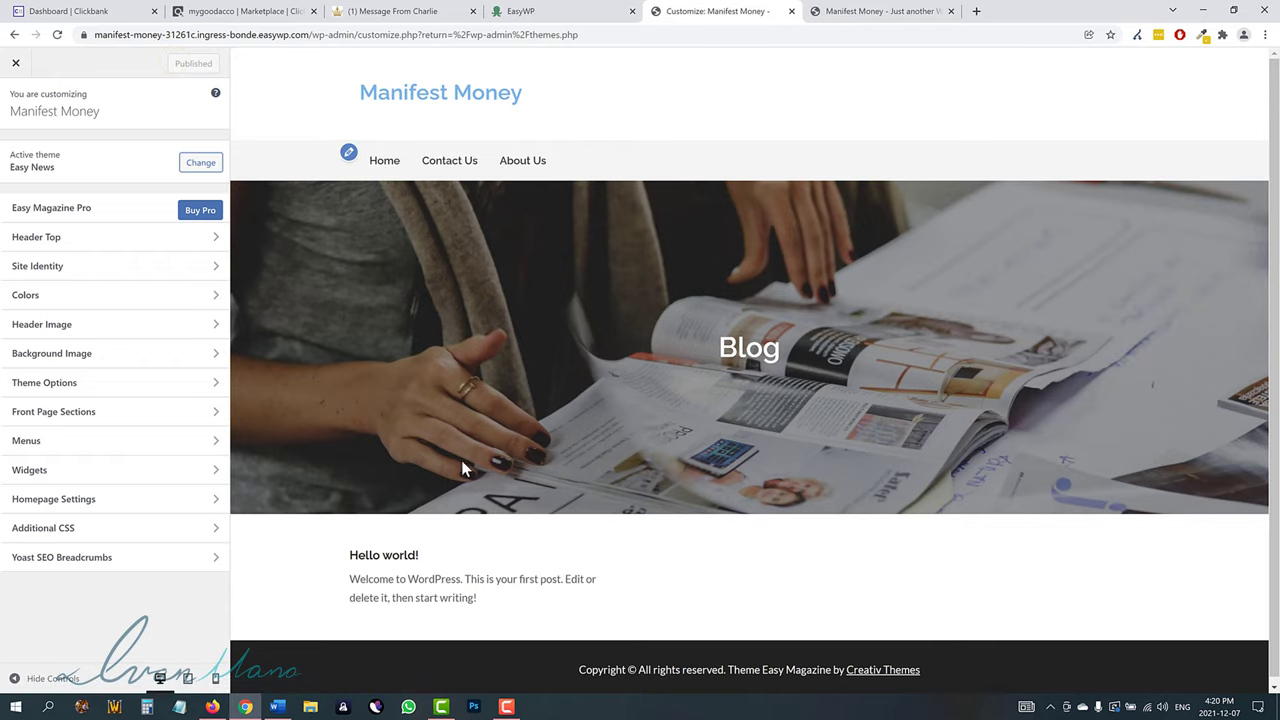
Check the Contact Us, About Us and Home menu links on the live site.
left_click(850, 11)
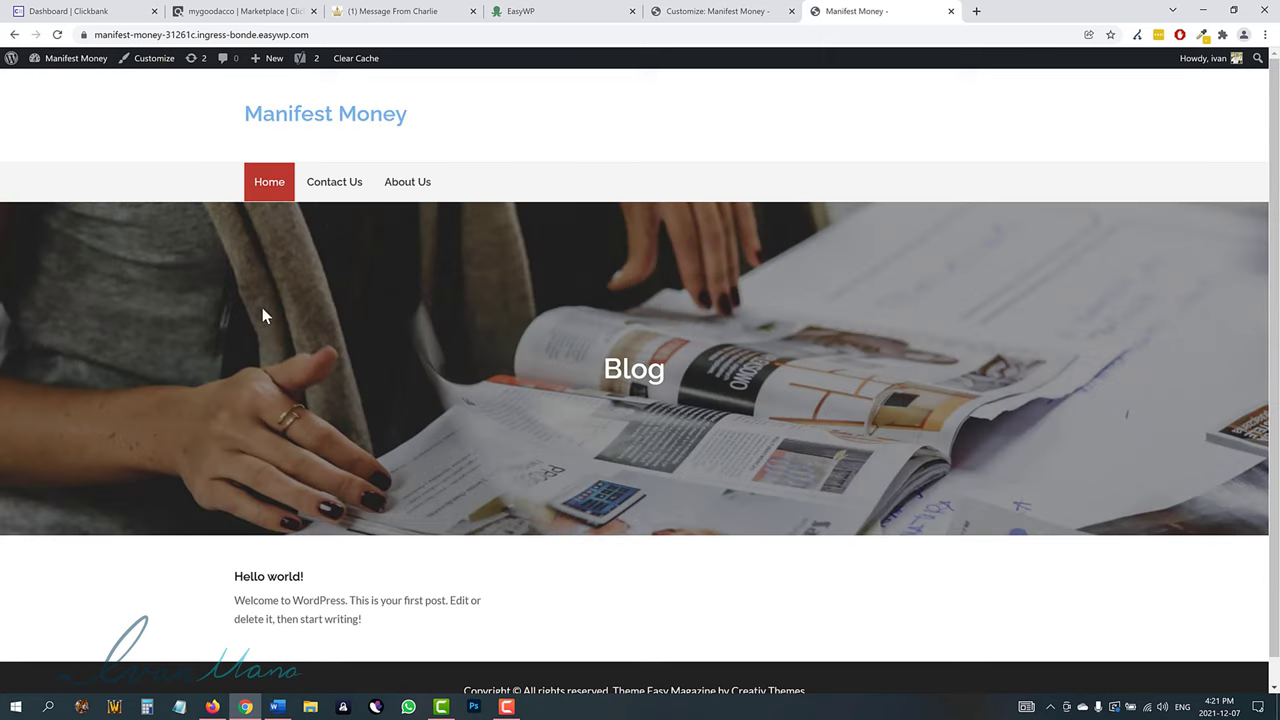
left_click(334, 186)
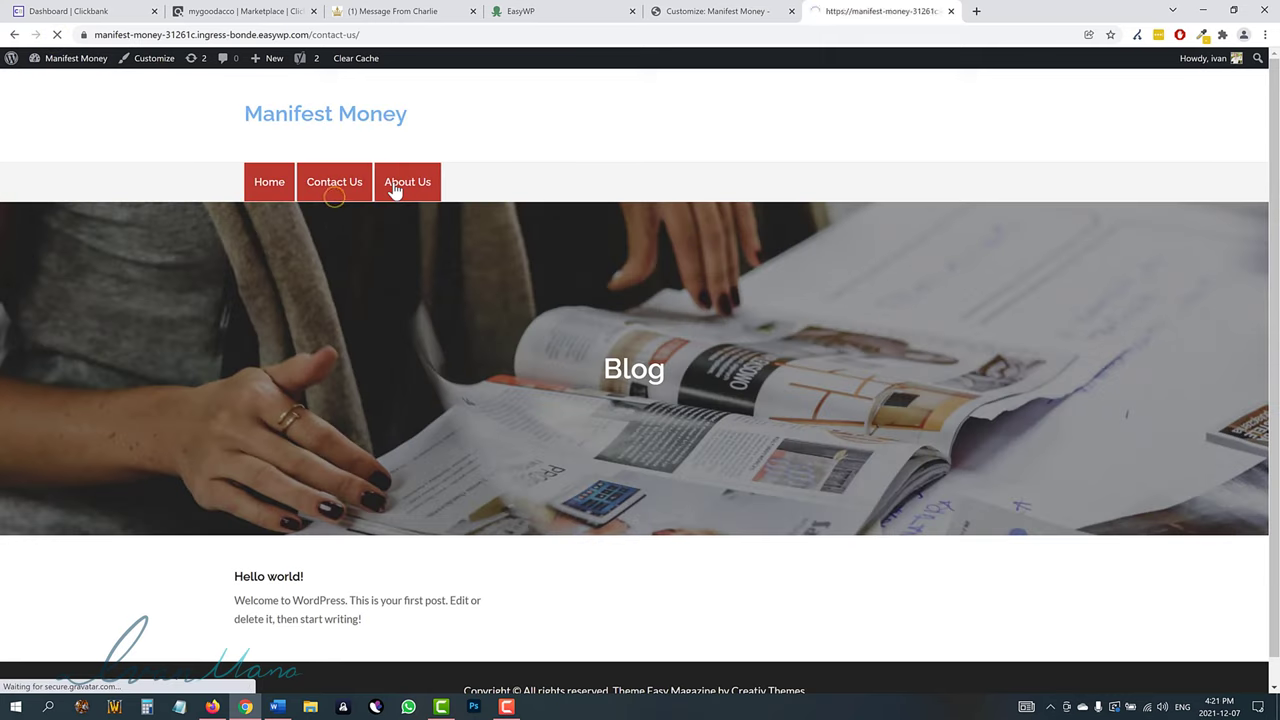
left_click(410, 186)
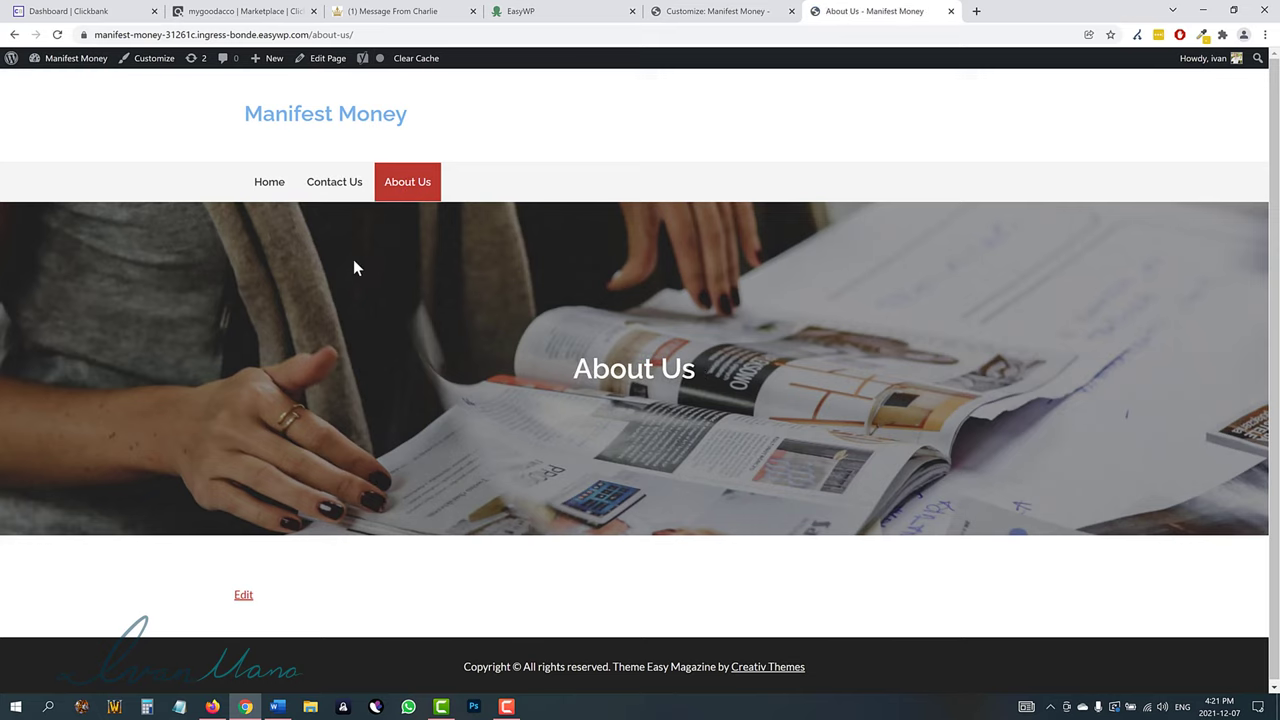
left_click(274, 183)
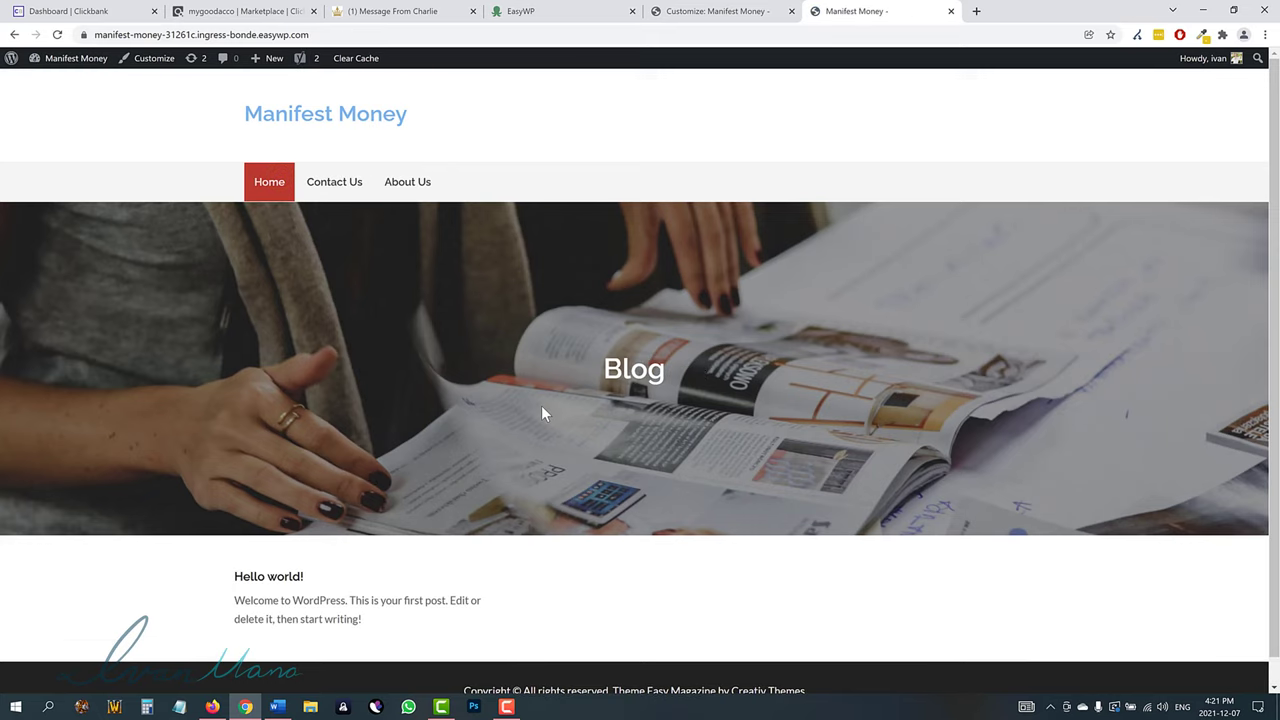
Leave the customizer and open the list of all pages in the site's admin area.
left_click(770, 10)
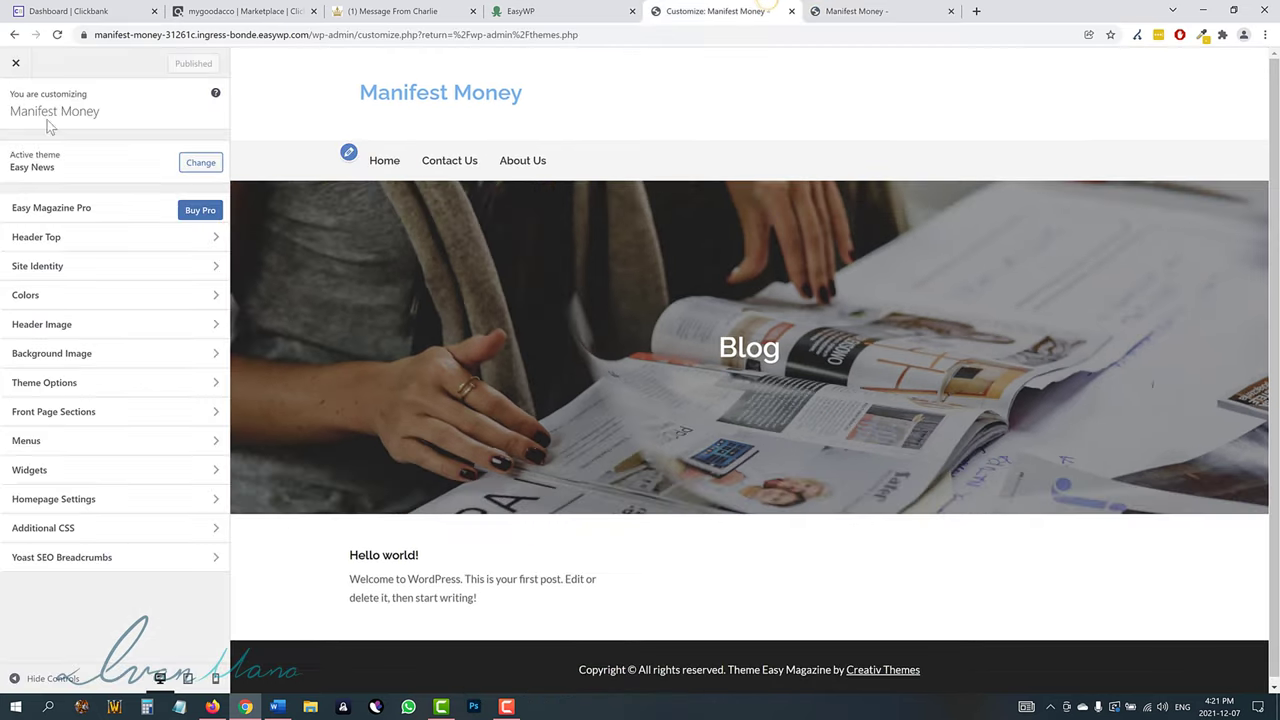
left_click(15, 64)
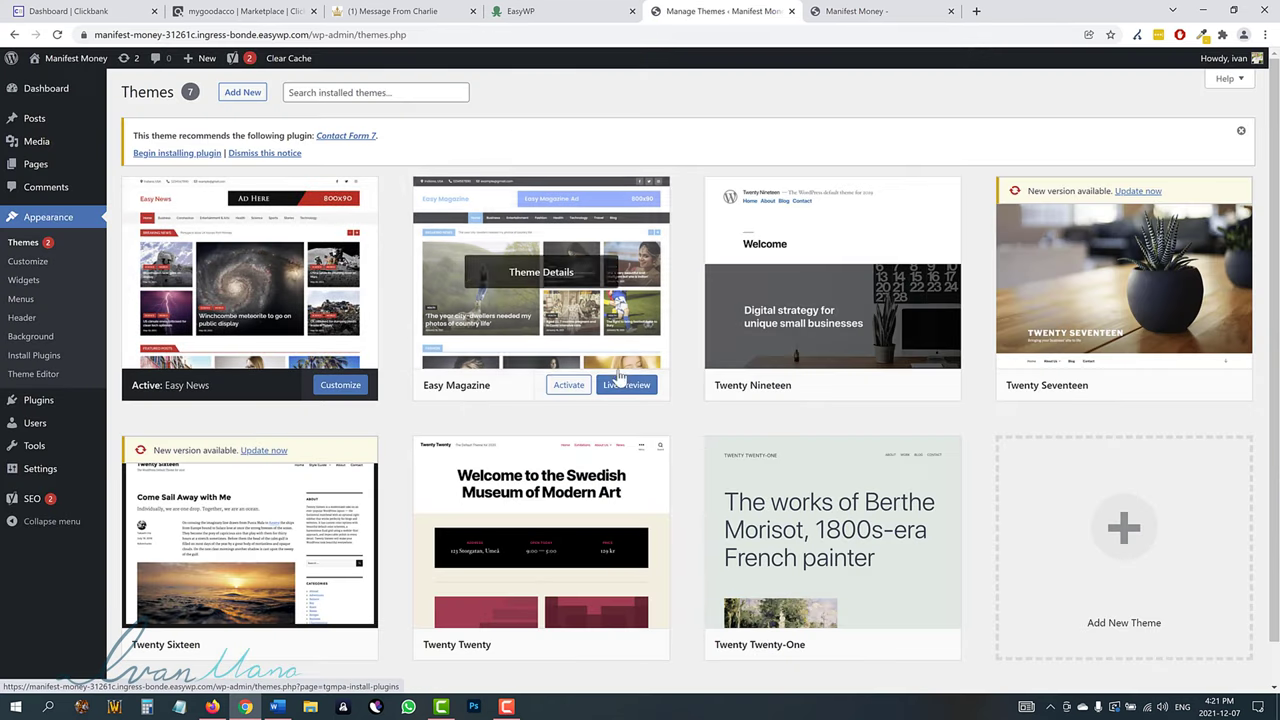
mouse_move(40, 170)
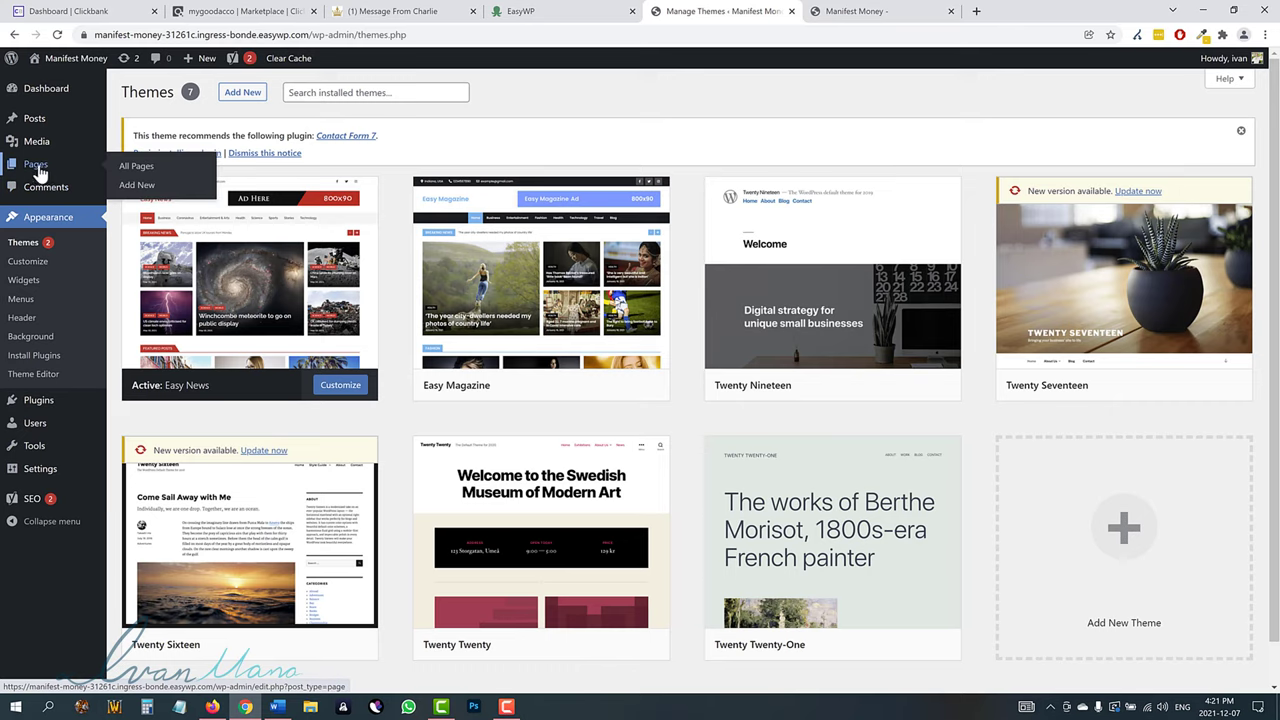
left_click(150, 170)
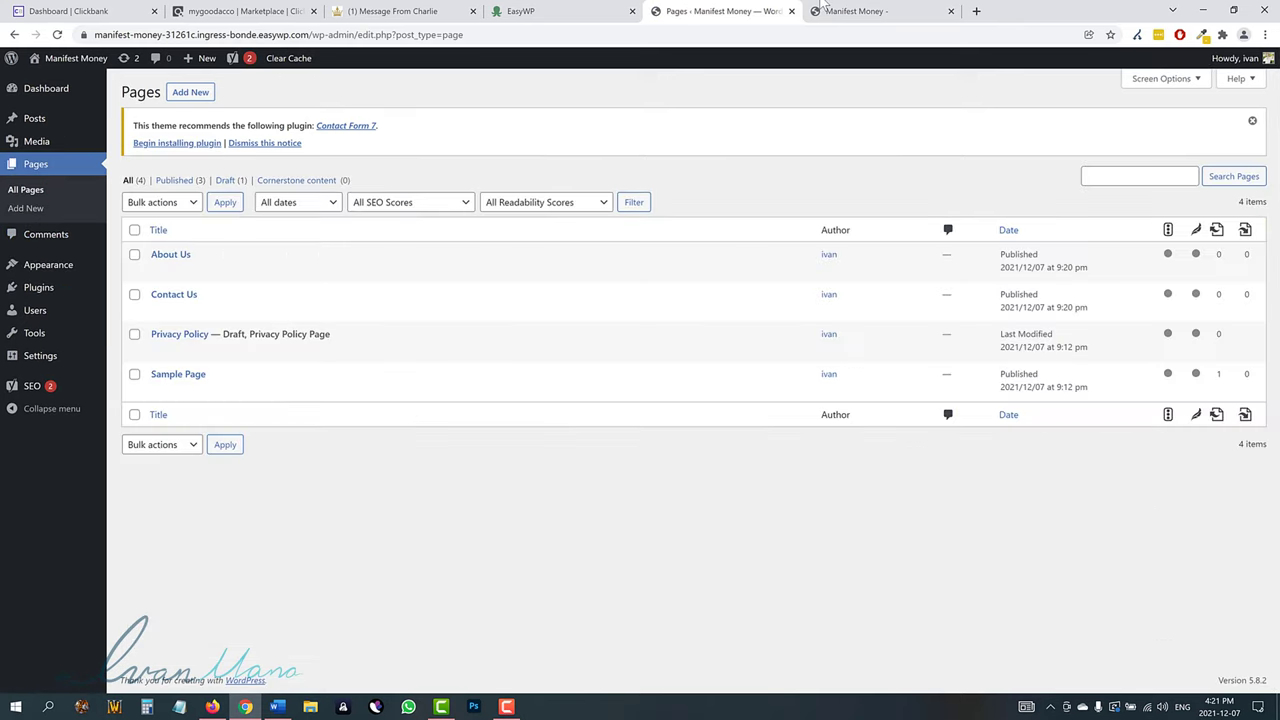
Look at the Contact Us and About Us pages on the live site and return to the pages list.
left_click(826, 9)
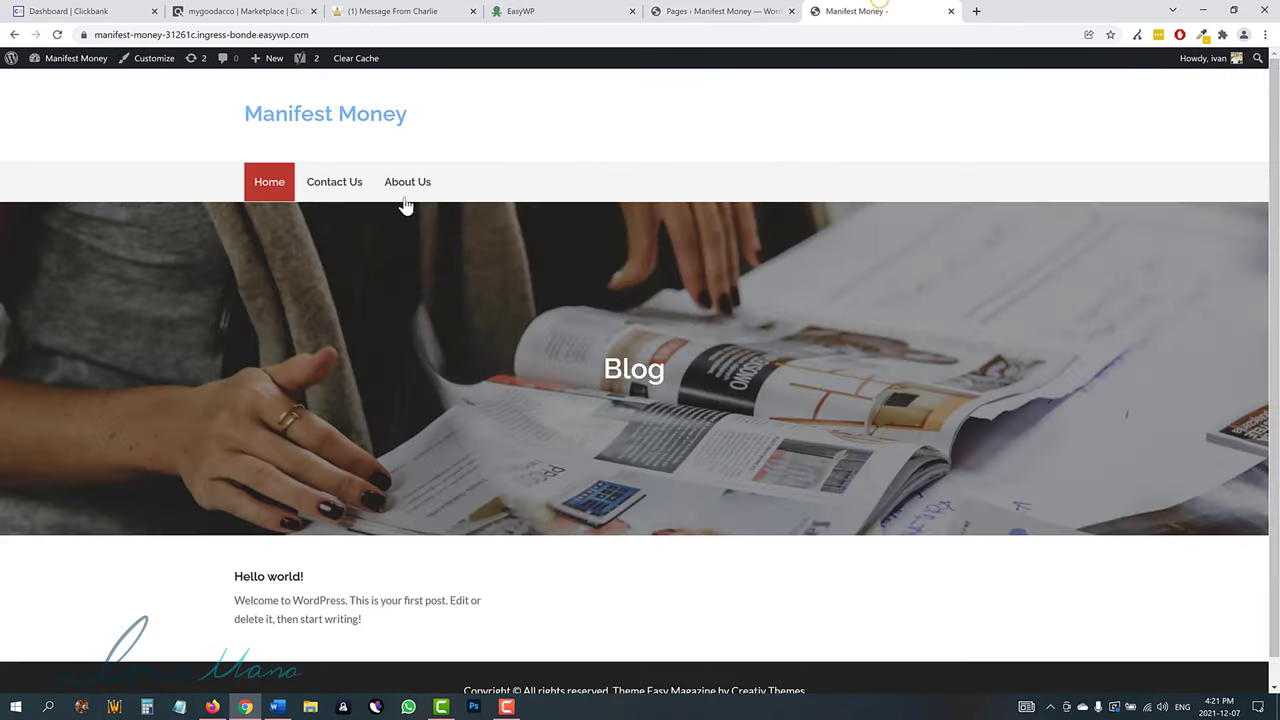
left_click(349, 193)
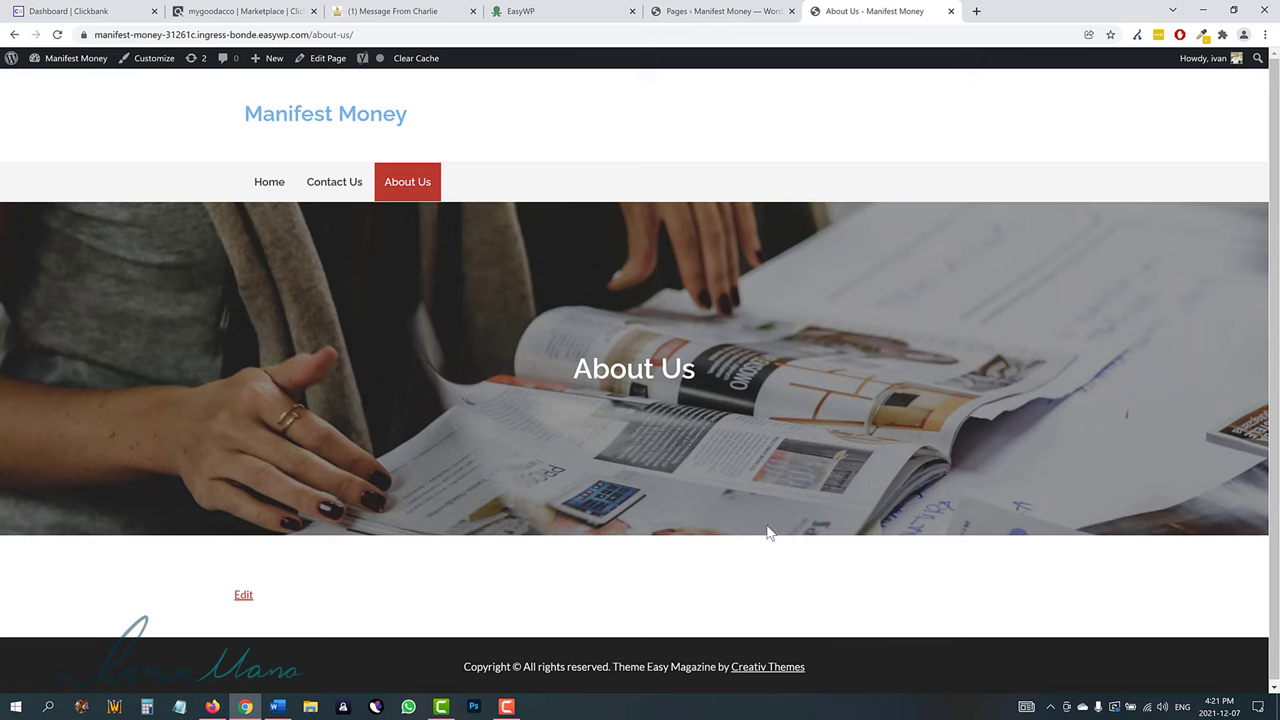
left_click(720, 11)
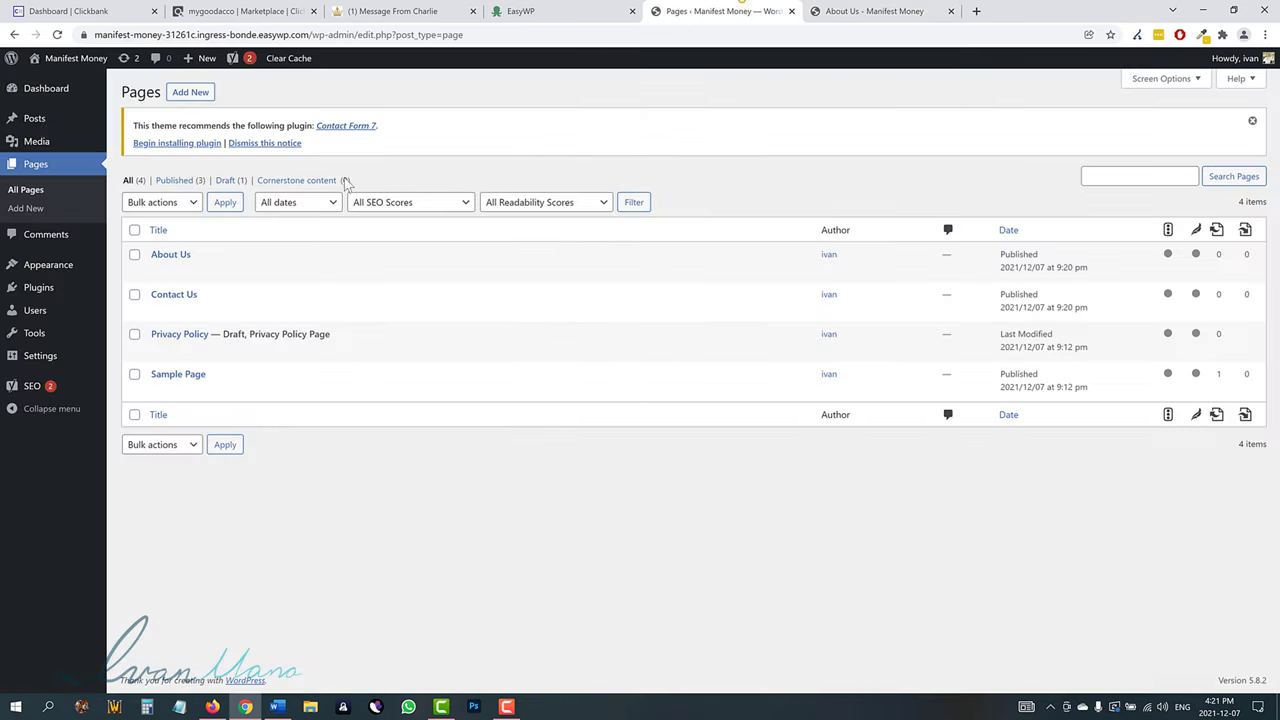
Edit the Contact Us page to read "You can contact me via my phone number at xxxxxxxx" and update it.
mouse_move(34, 124)
left_click(158, 311)
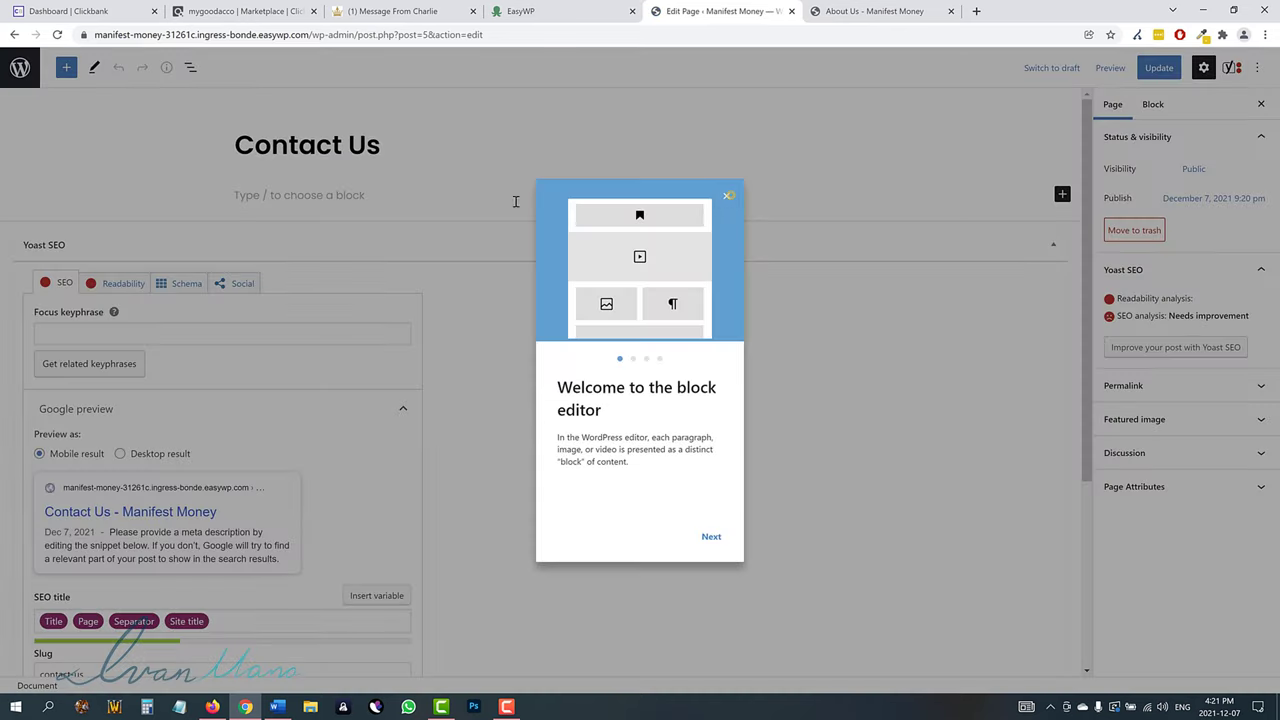
left_click(728, 194)
left_click(340, 194)
type("Yo")
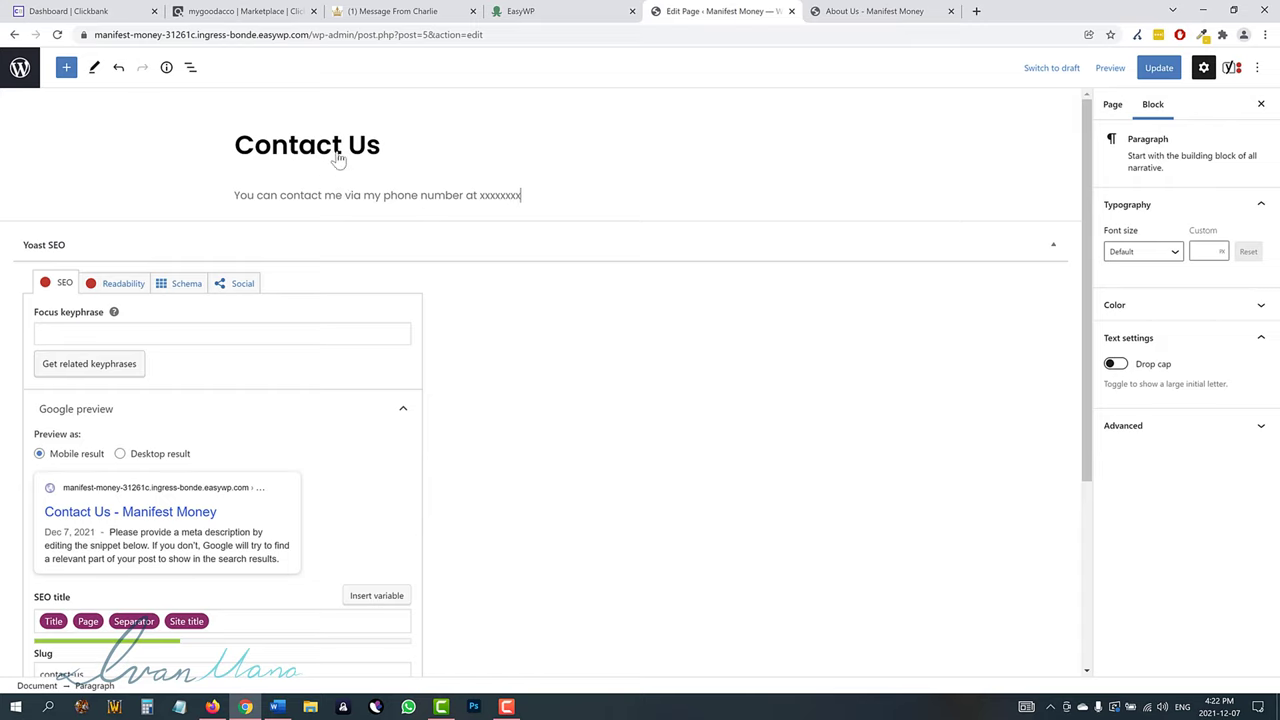
left_click(1157, 68)
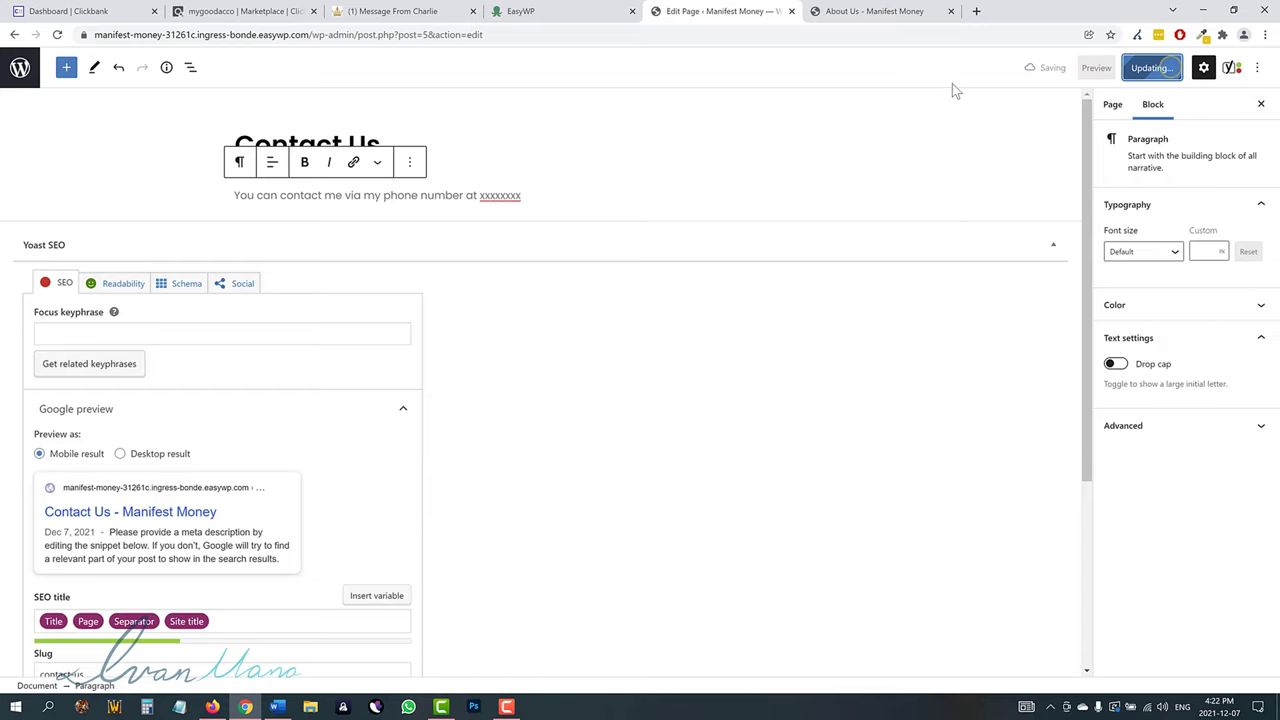
Check the updated Contact Us page and the About Us page on the live site, and return to the page editor.
left_click(890, 11)
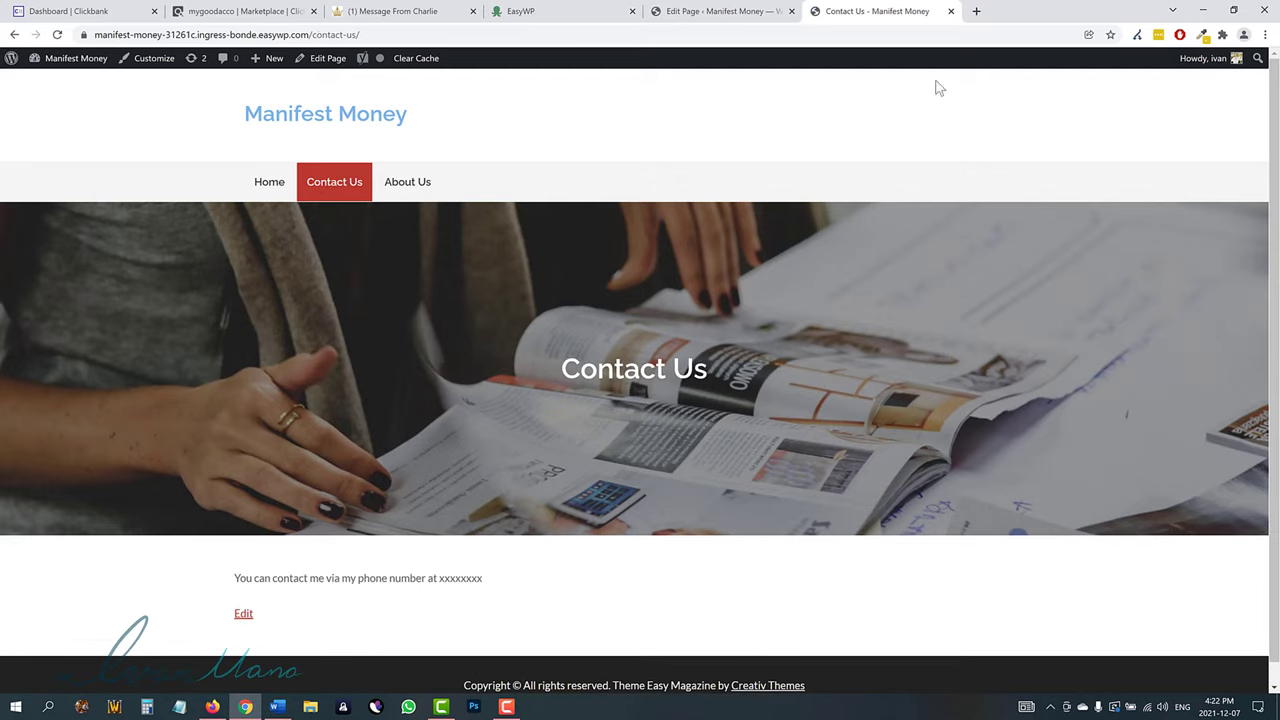
left_click(408, 181)
left_click(746, 10)
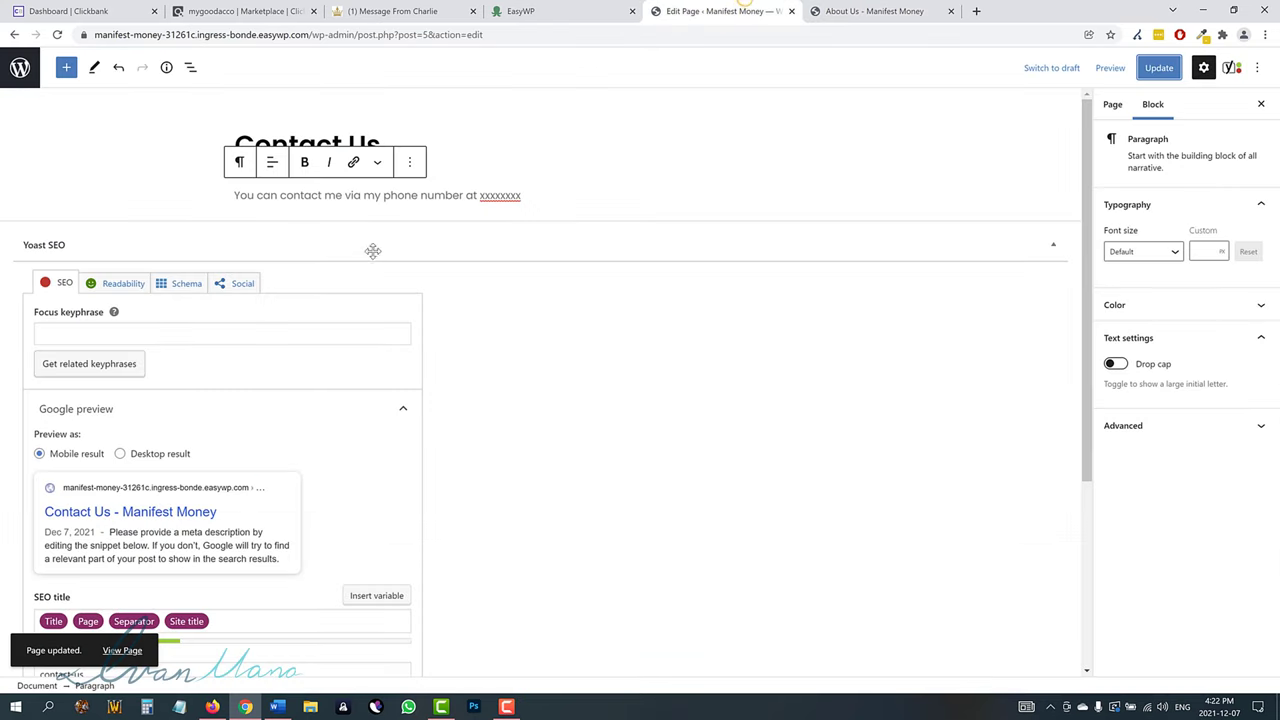
Leave the page editor, move the "Hello world!" post to the trash and start a new post.
left_click(20, 67)
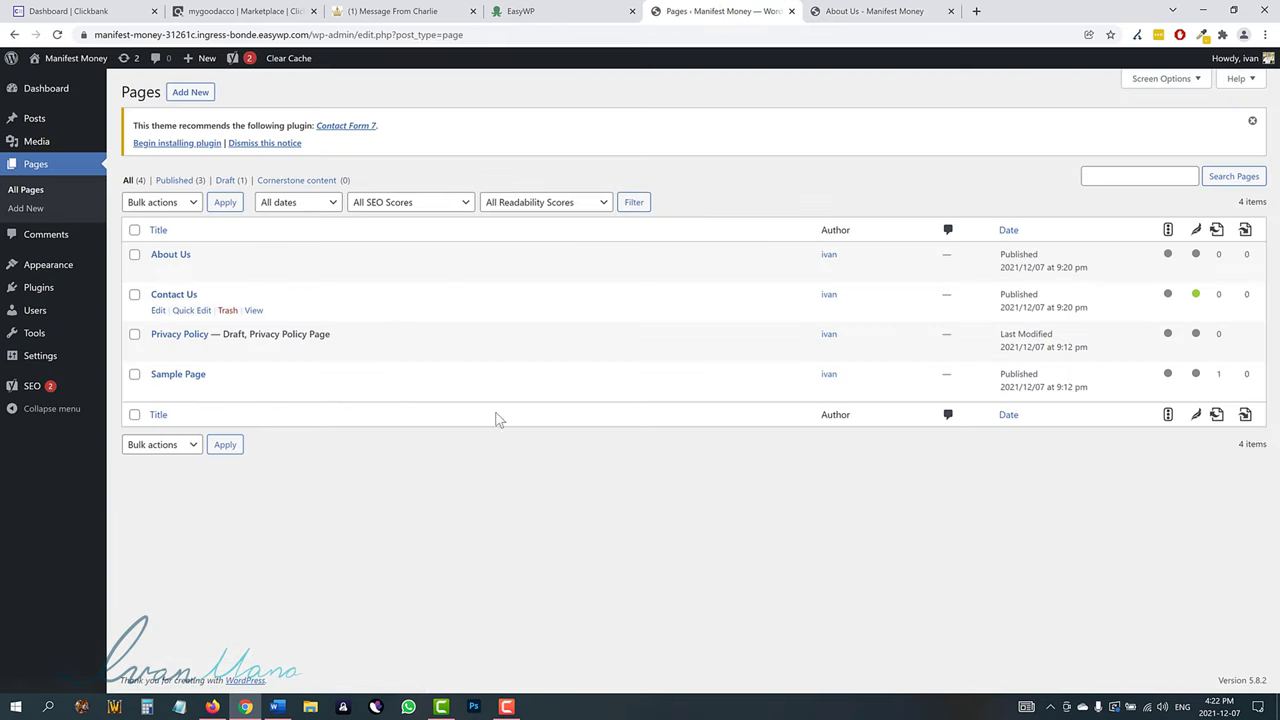
mouse_move(49, 130)
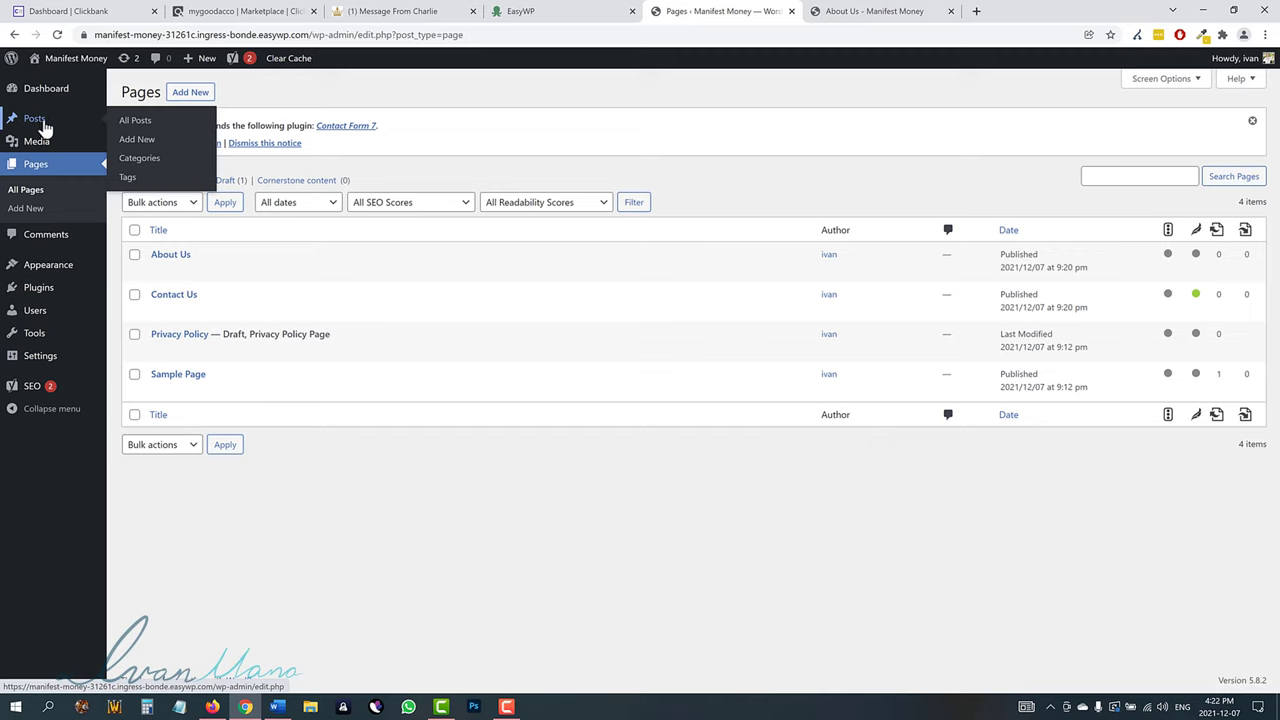
left_click(137, 122)
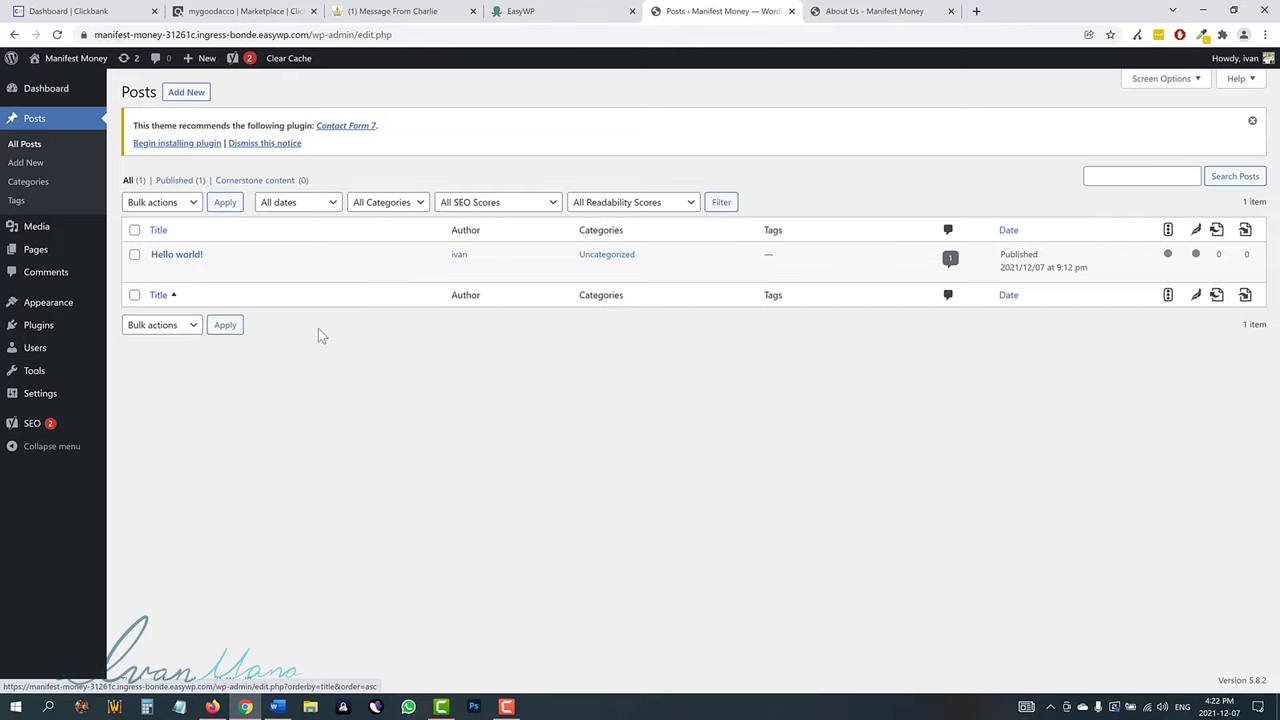
mouse_move(166, 261)
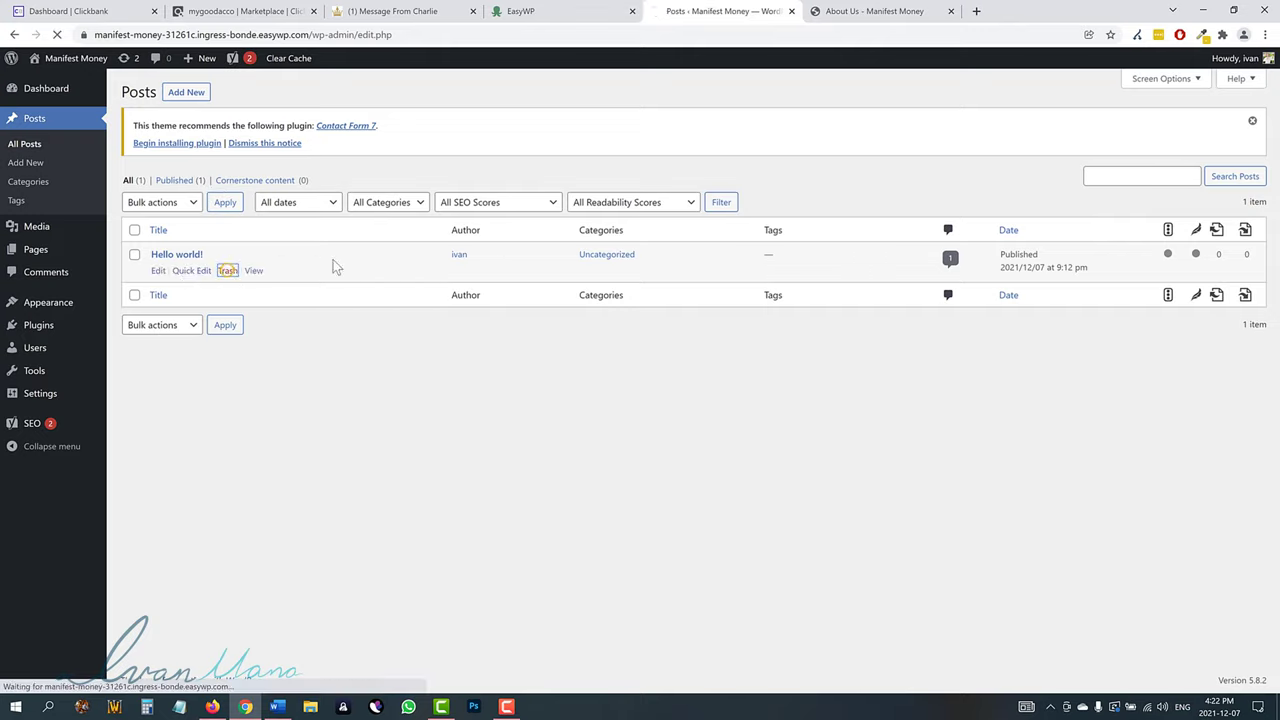
left_click(227, 271)
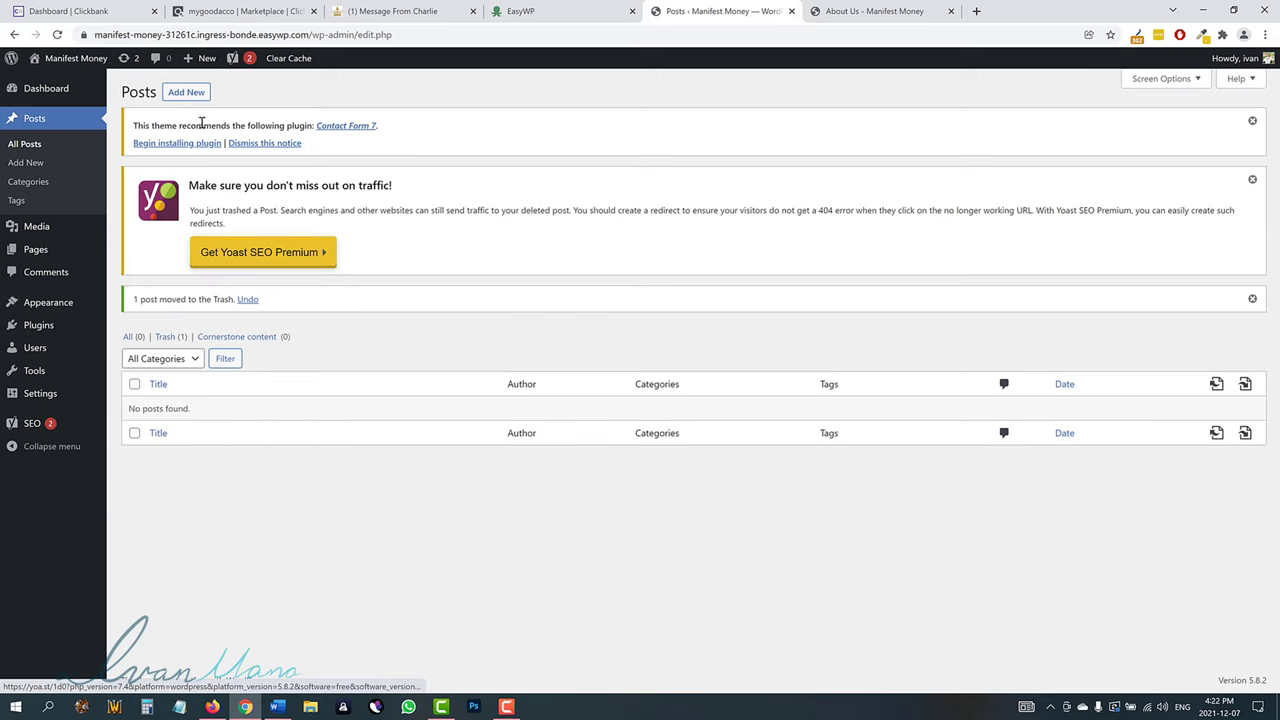
left_click(186, 93)
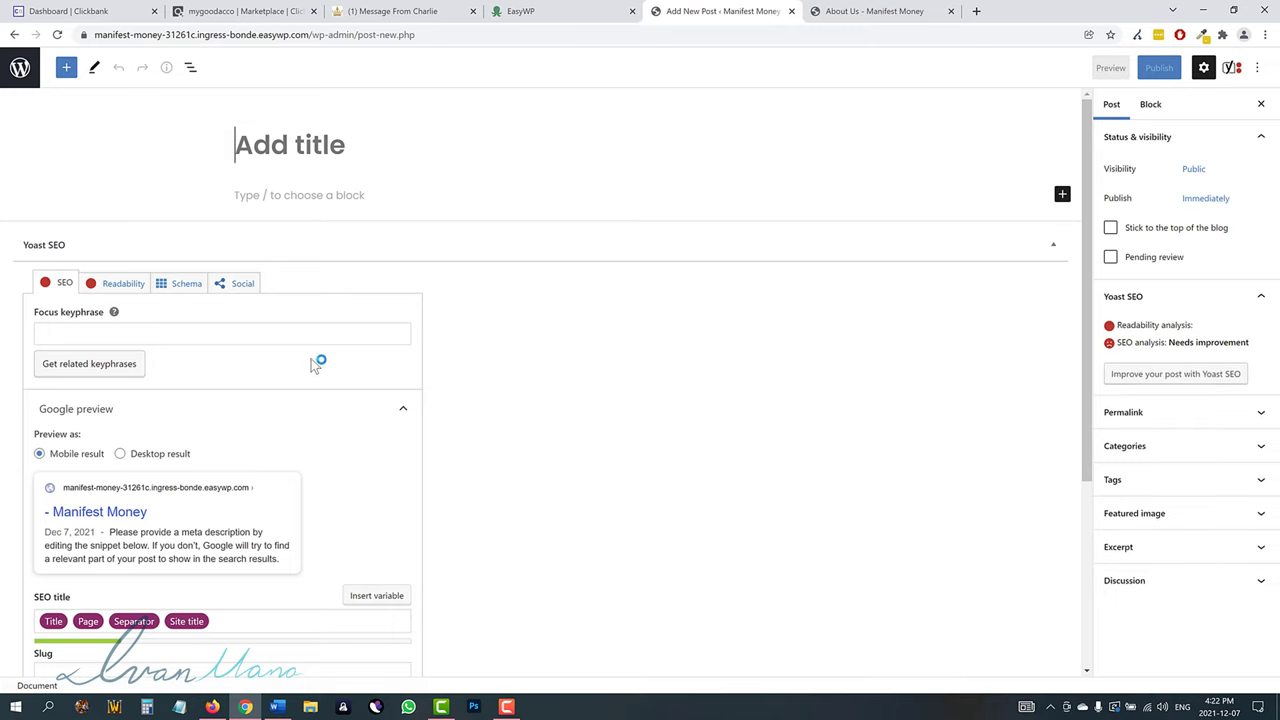
Review the Tao Of Rich offer description in the ClickBank marketplace results for a post topic.
left_click(395, 11)
left_click(240, 11)
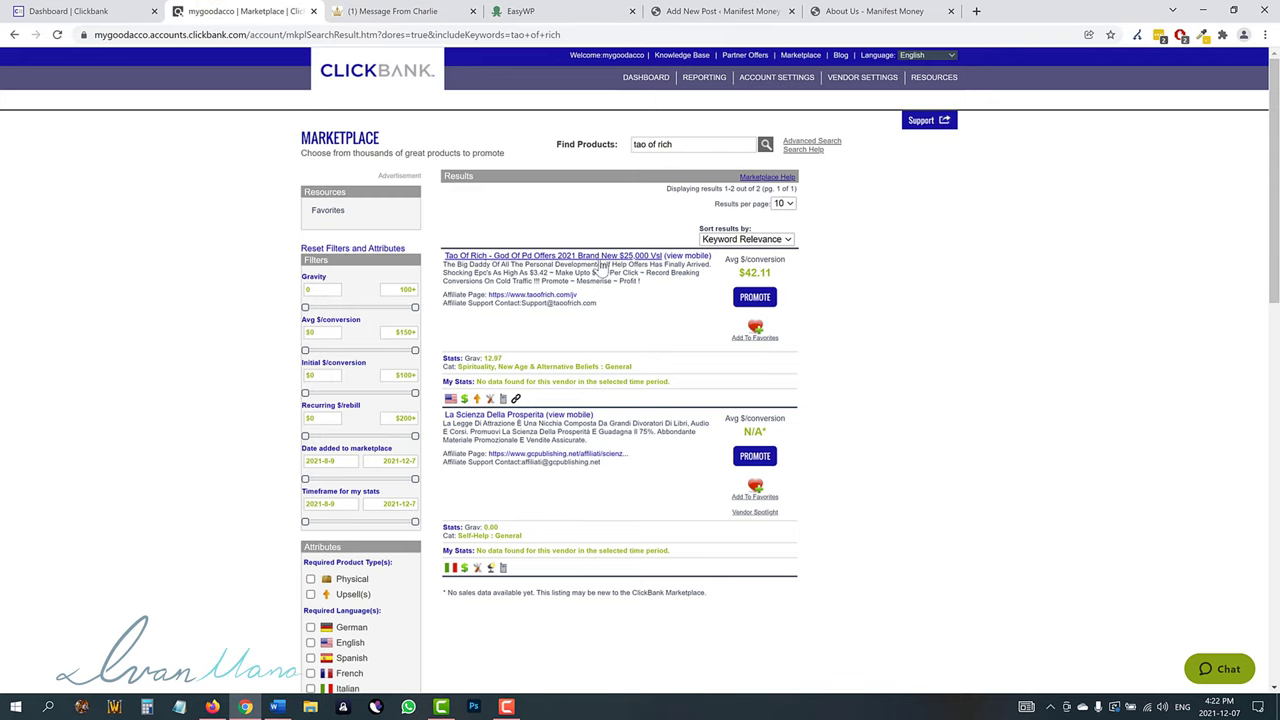
left_click(740, 10)
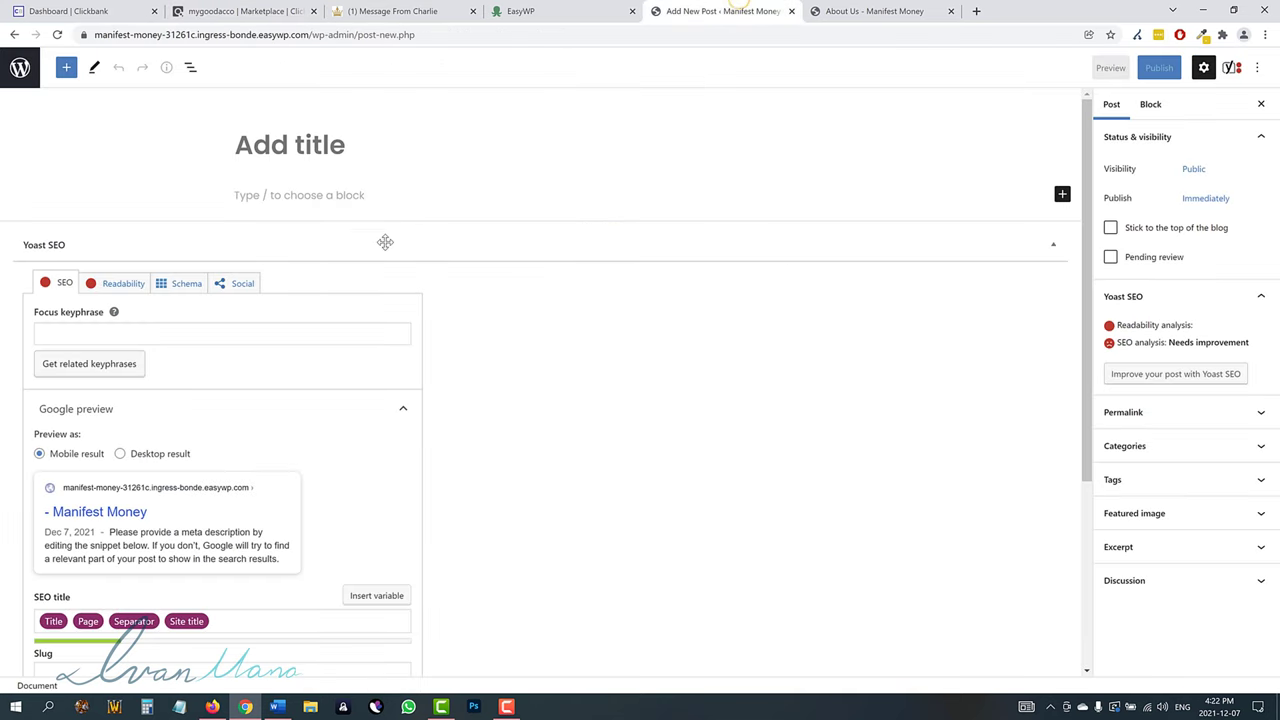
left_click(240, 11)
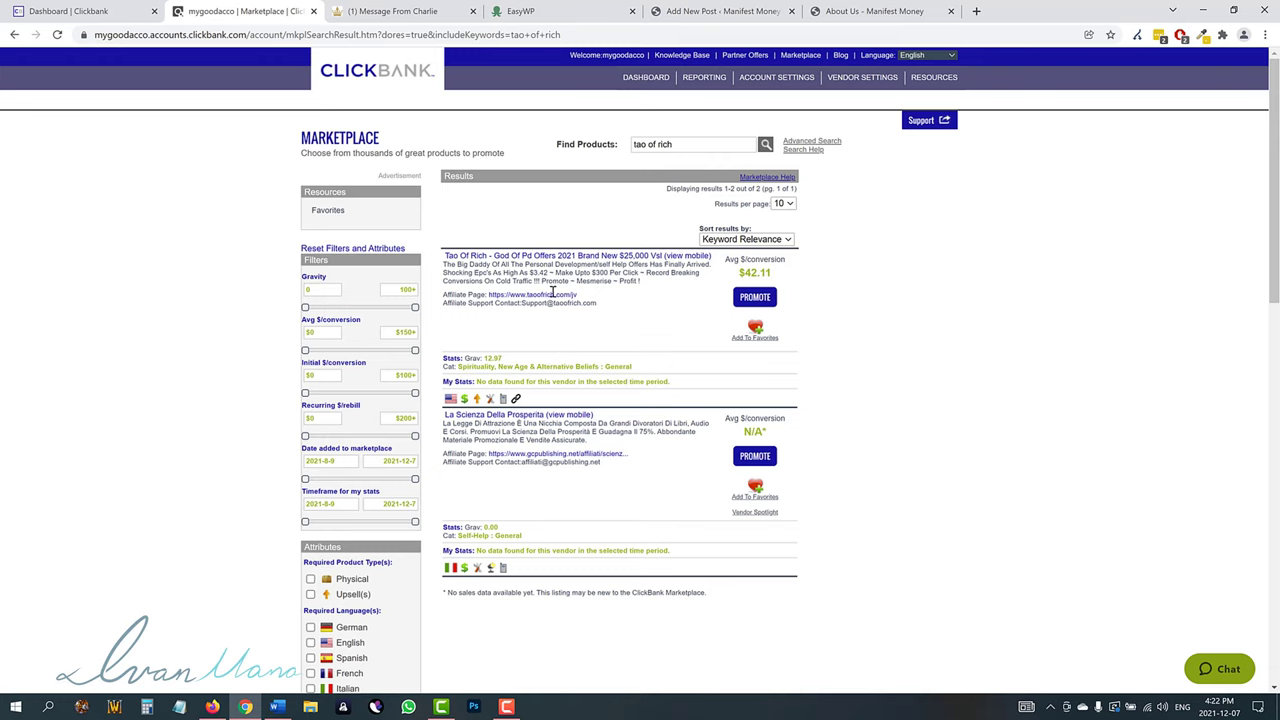
key("ctrl+5")
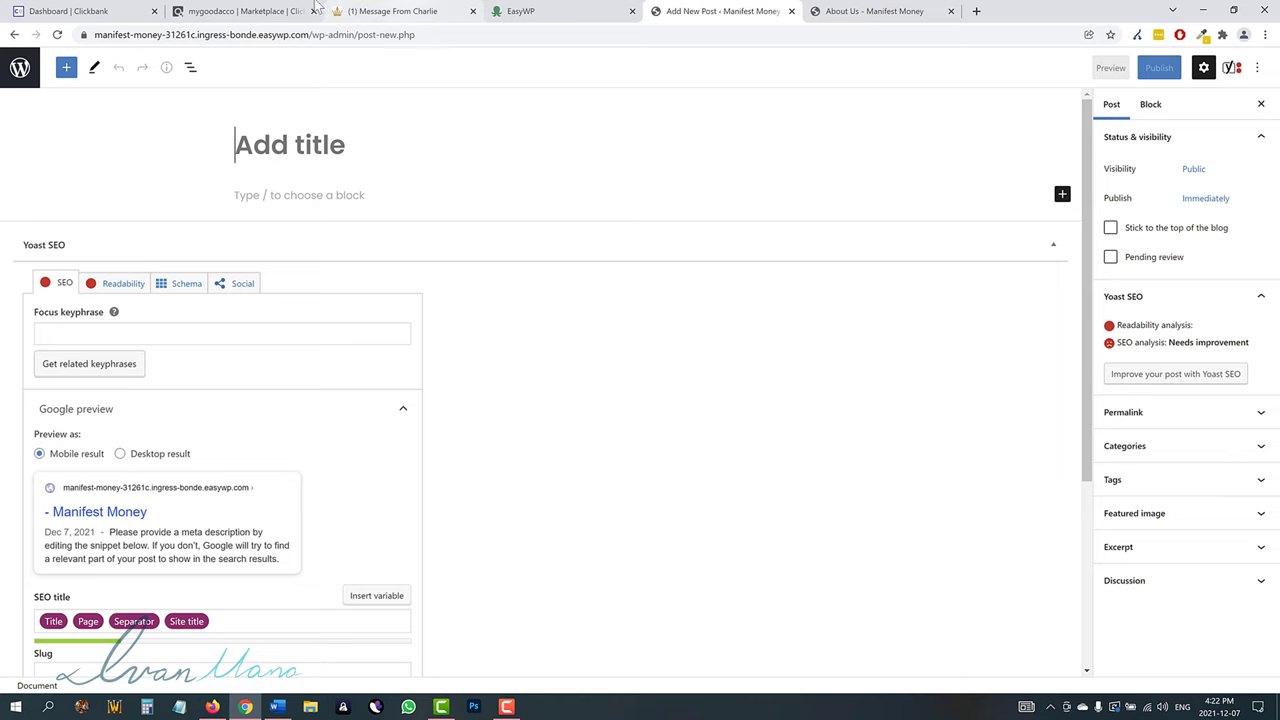
left_click(245, 11)
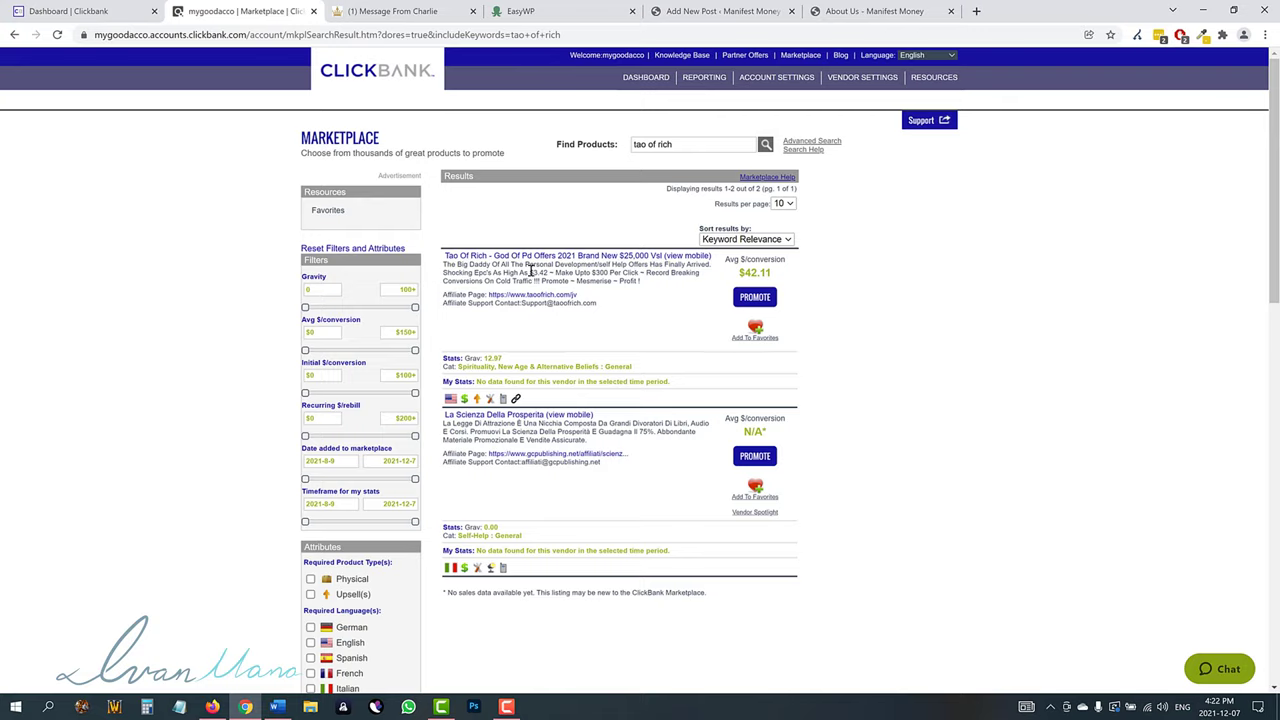
triple_click(607, 276)
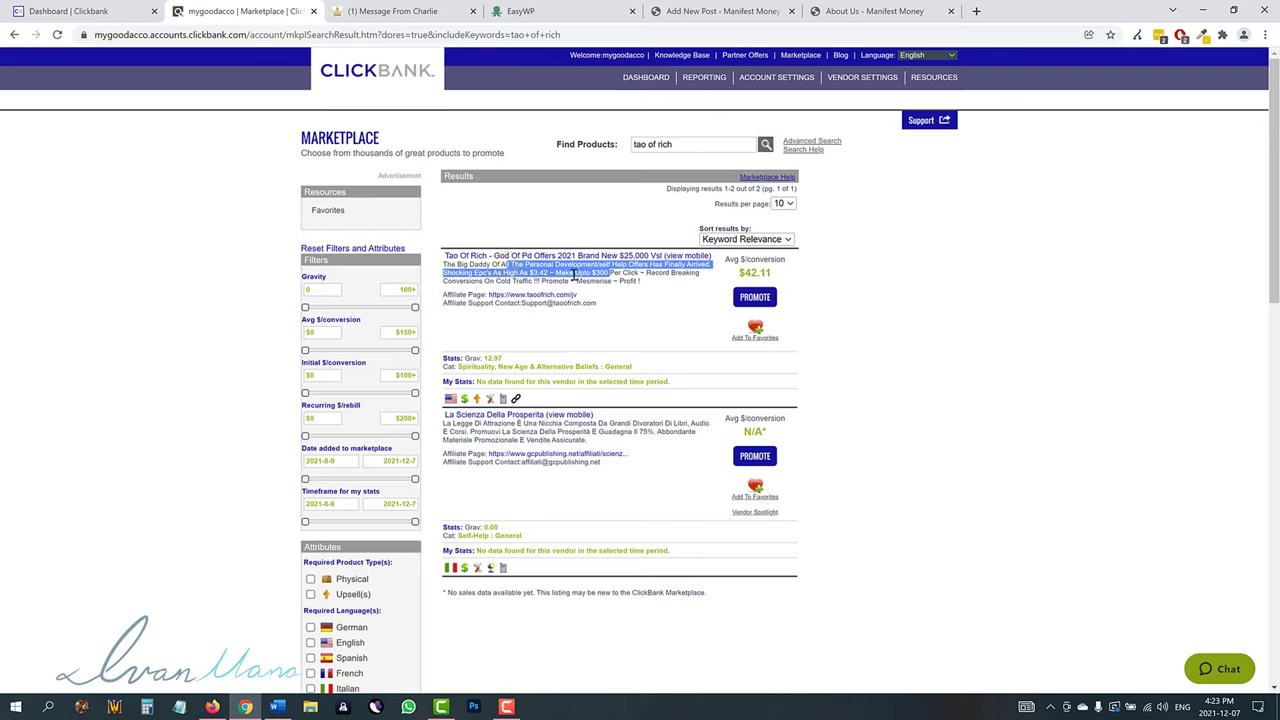
left_click(575, 272)
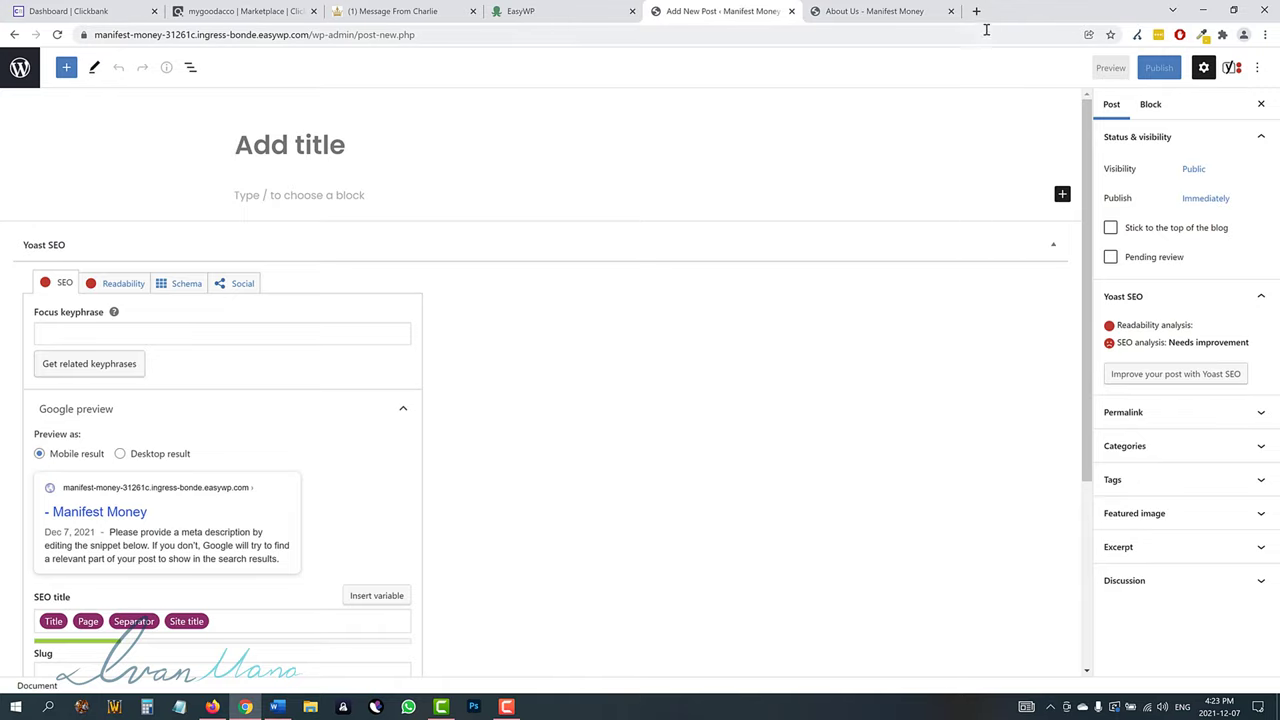
Search Google in a new tab for "5 steps to self development" and open the chopra.com article on 5 steps to self-improvement.
key("ctrl+t")
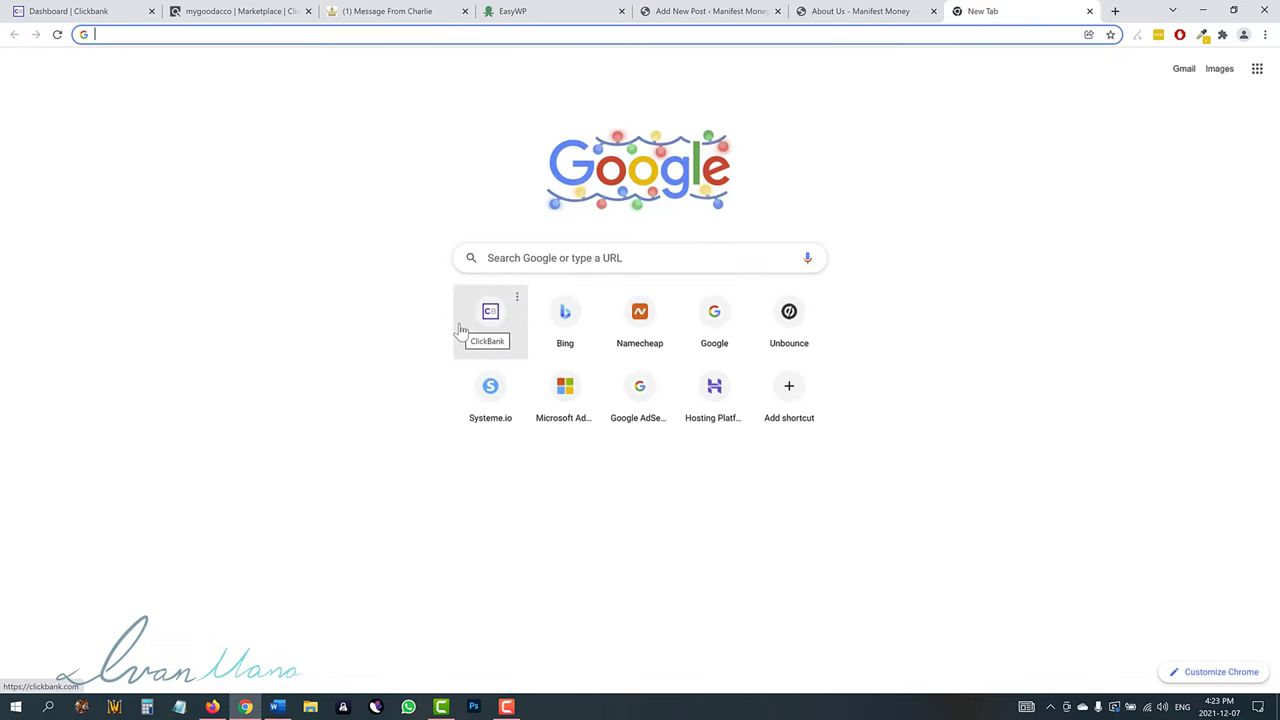
left_click(552, 254)
type("5 s")
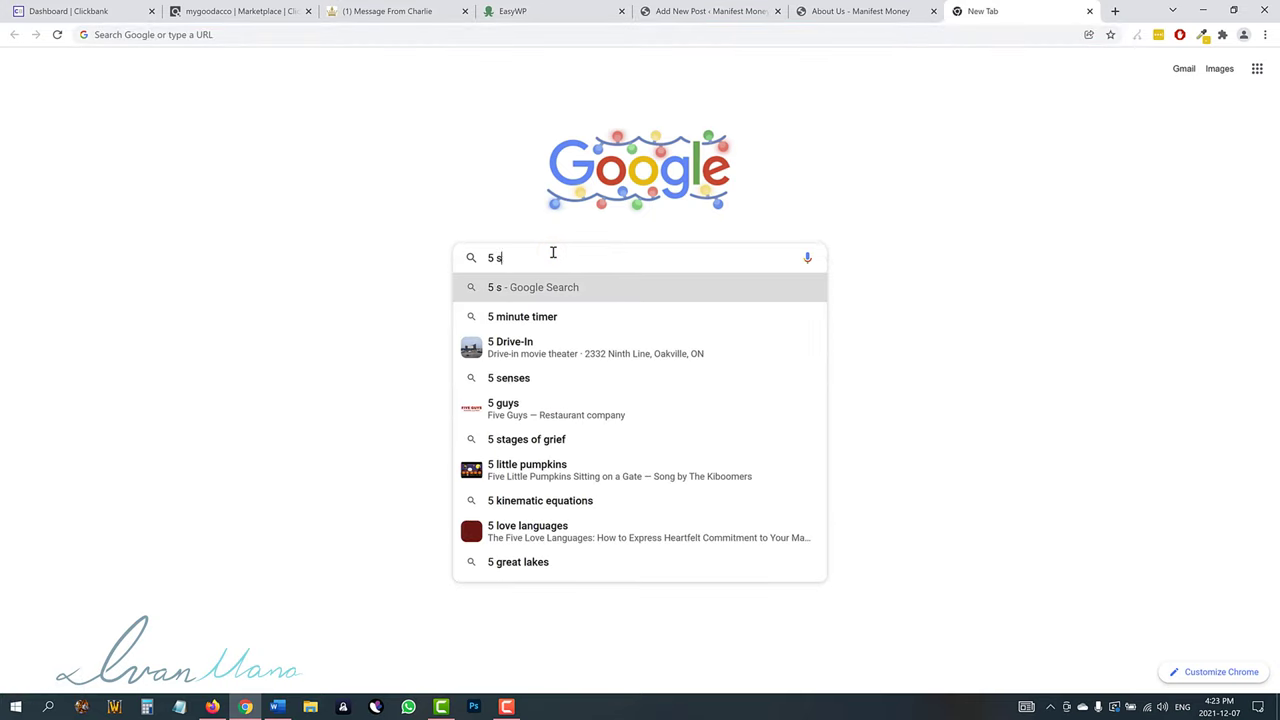
type("teps to self development")
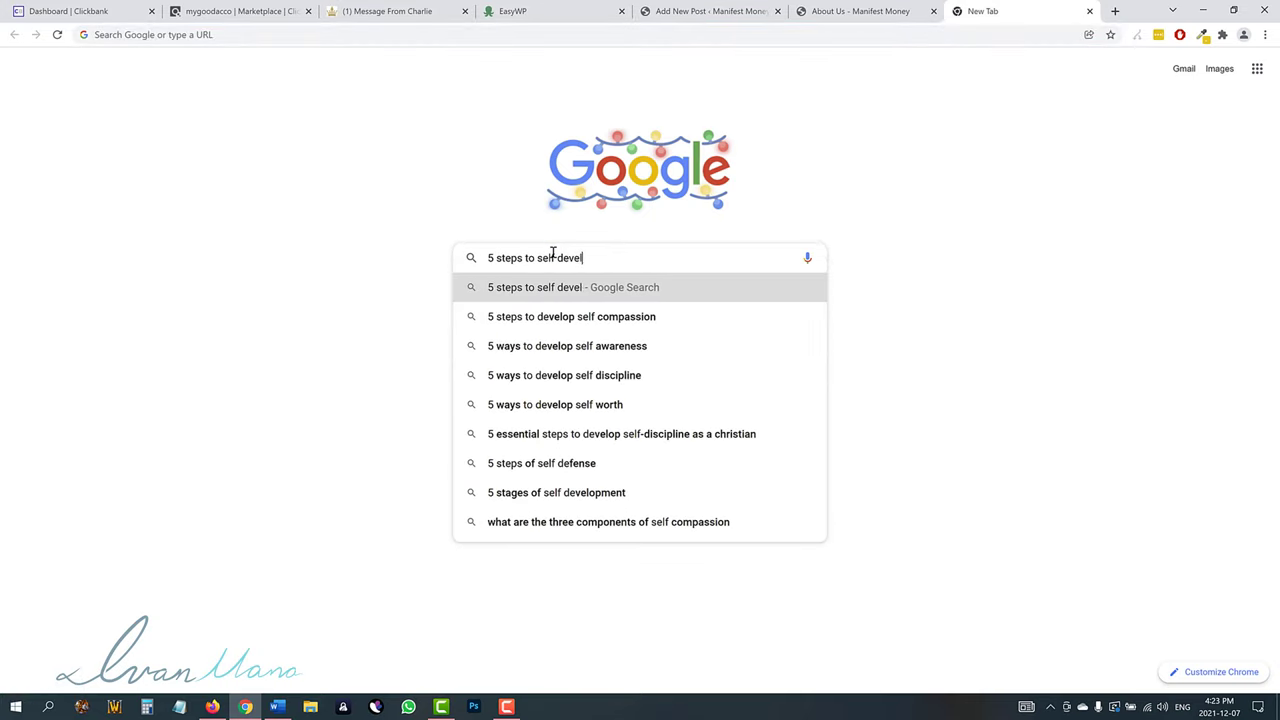
key("Return")
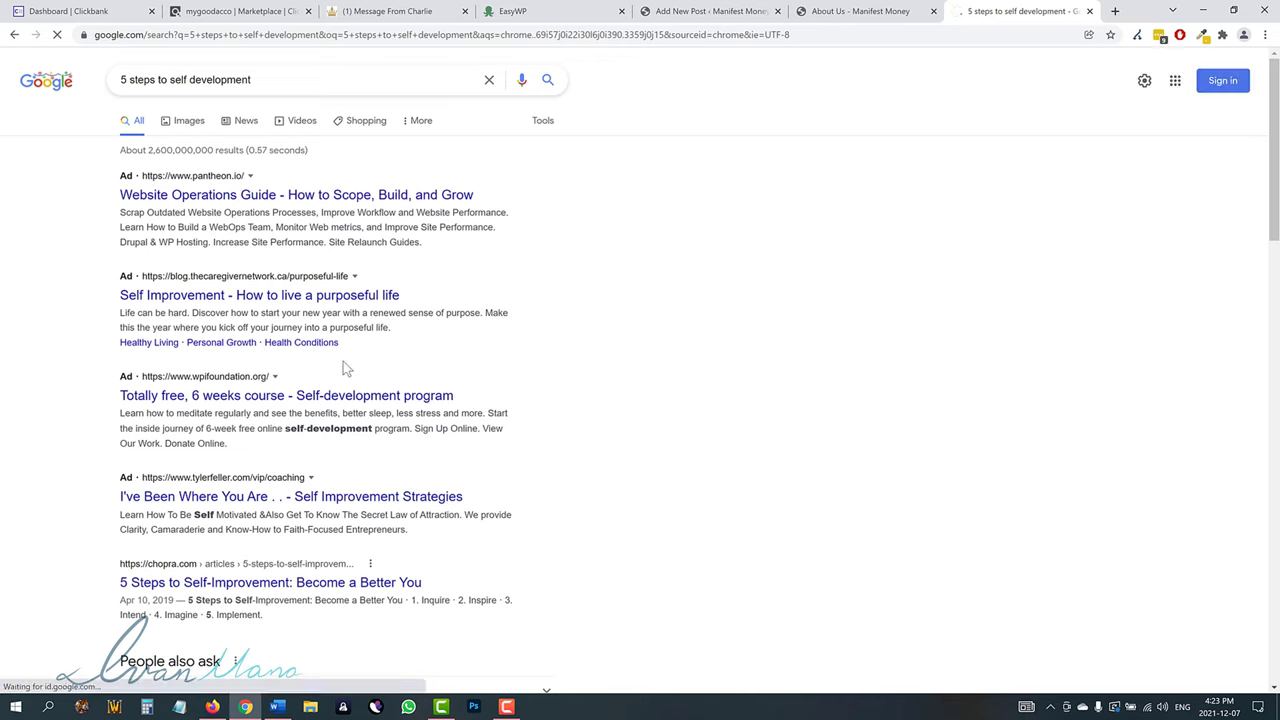
scroll(300, 488, "down", 3)
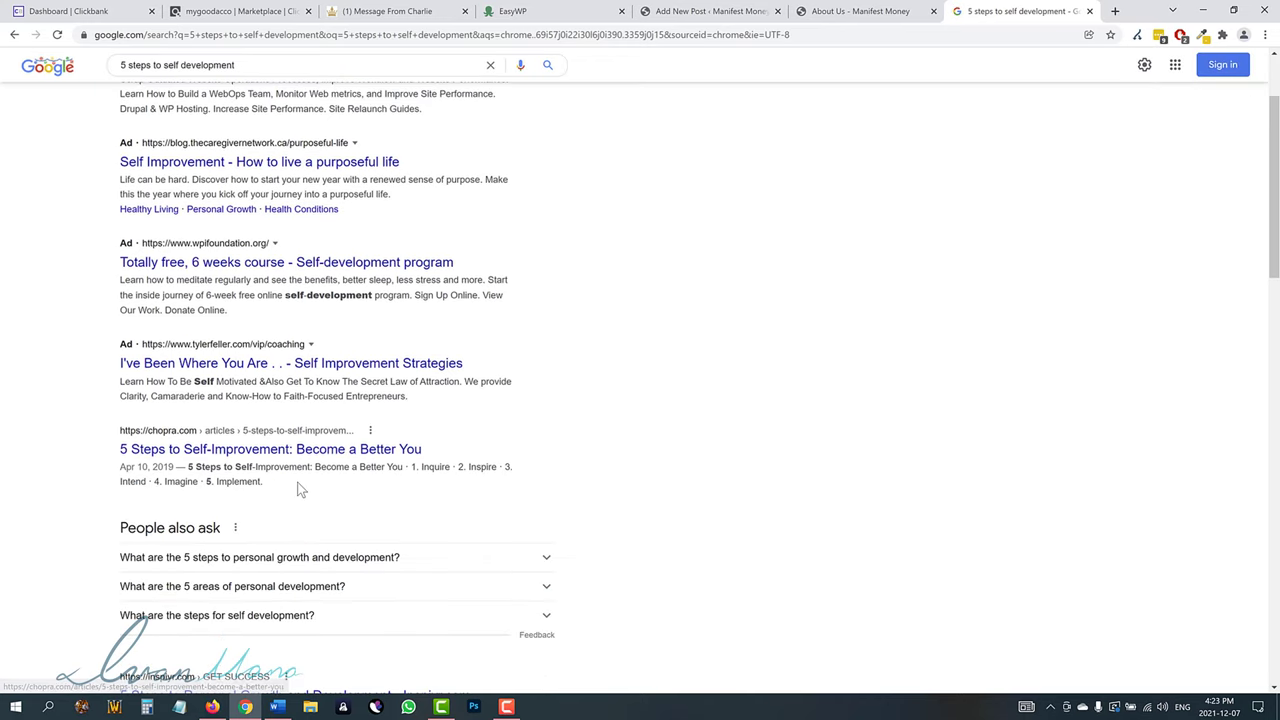
left_click(240, 451)
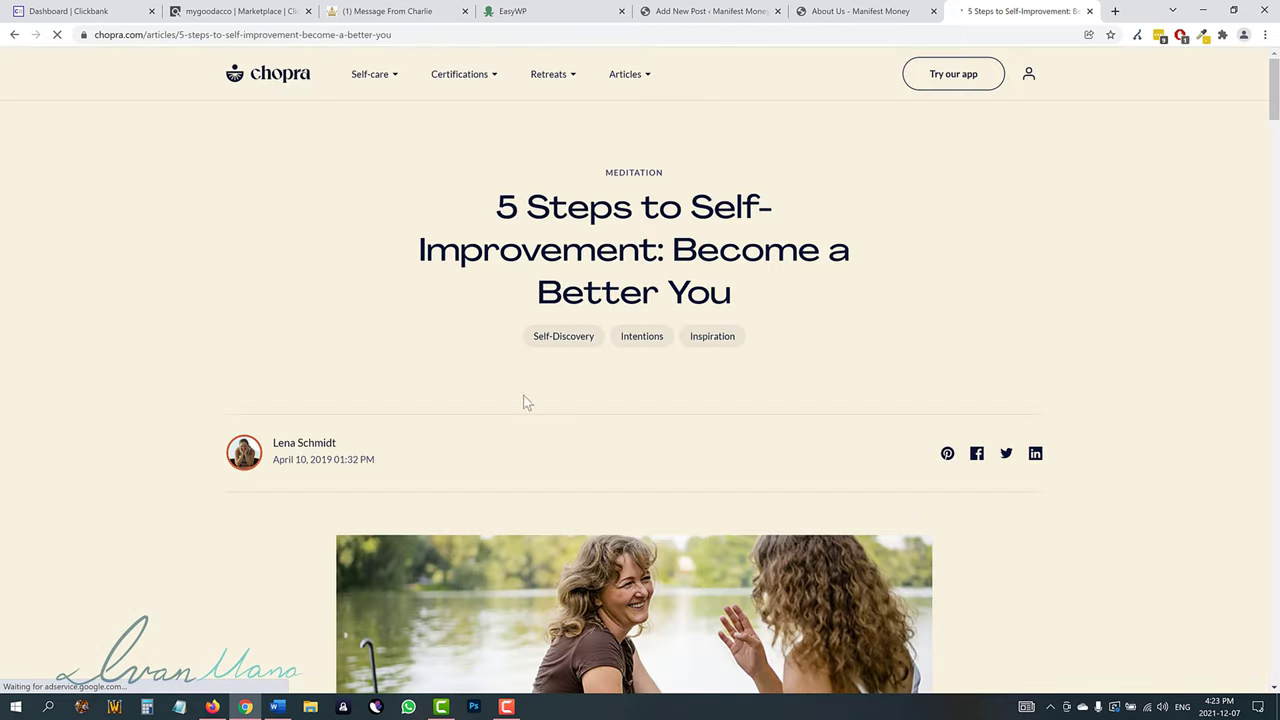
Read through the self-improvement article down to its five-item checklist.
scroll(450, 430, "down", 5)
scroll(510, 473, "down", 7)
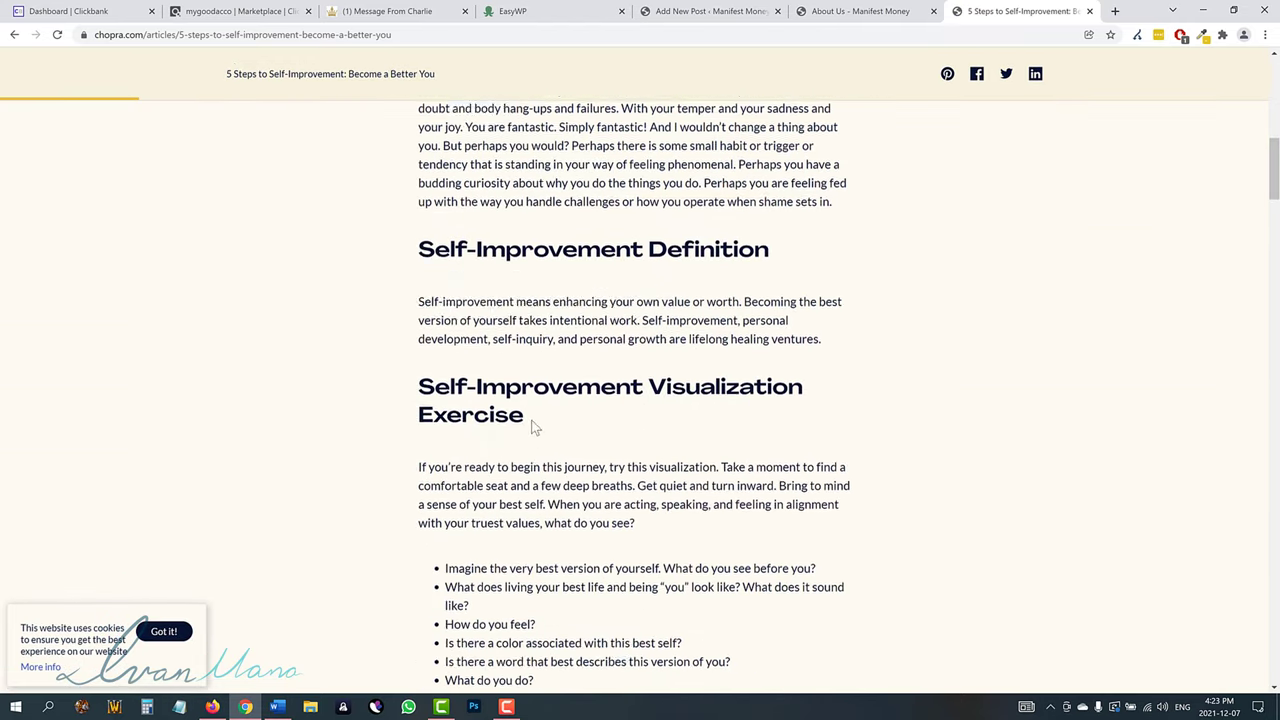
scroll(515, 474, "down", 2)
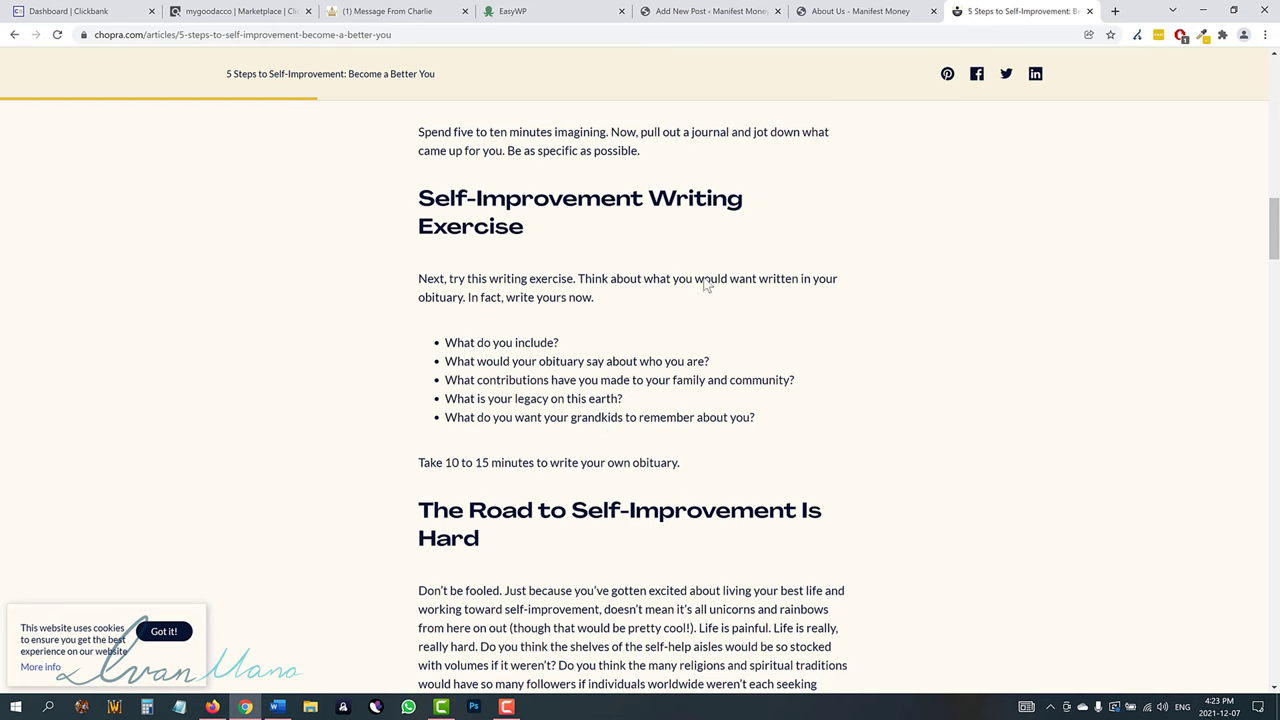
scroll(552, 367, "up", 5)
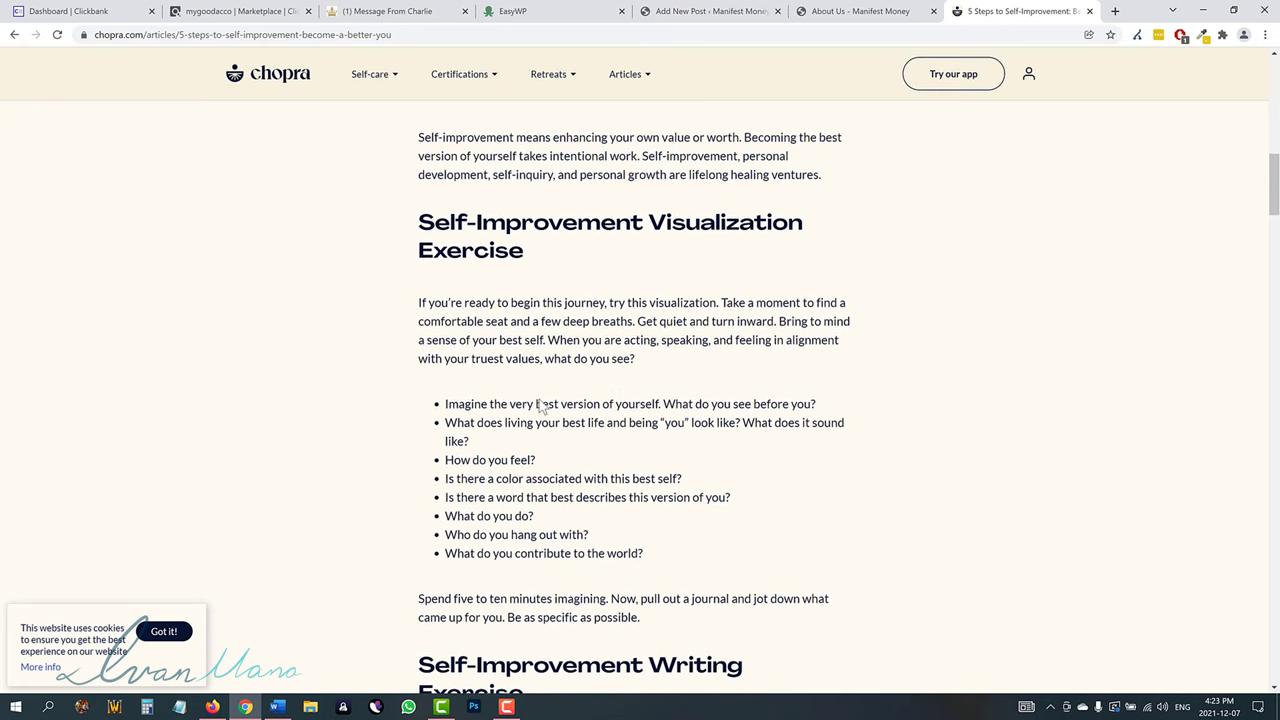
scroll(527, 366, "down", 12)
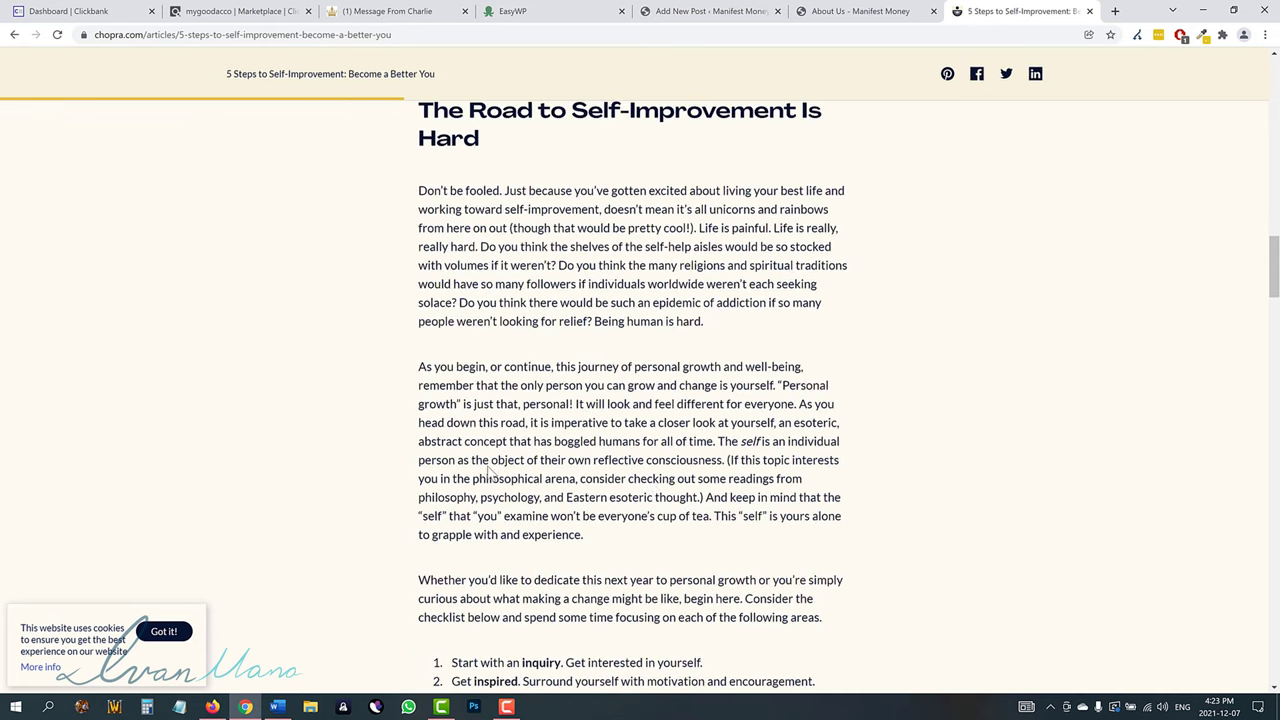
scroll(523, 479, "down", 2)
scroll(523, 479, "up", 2)
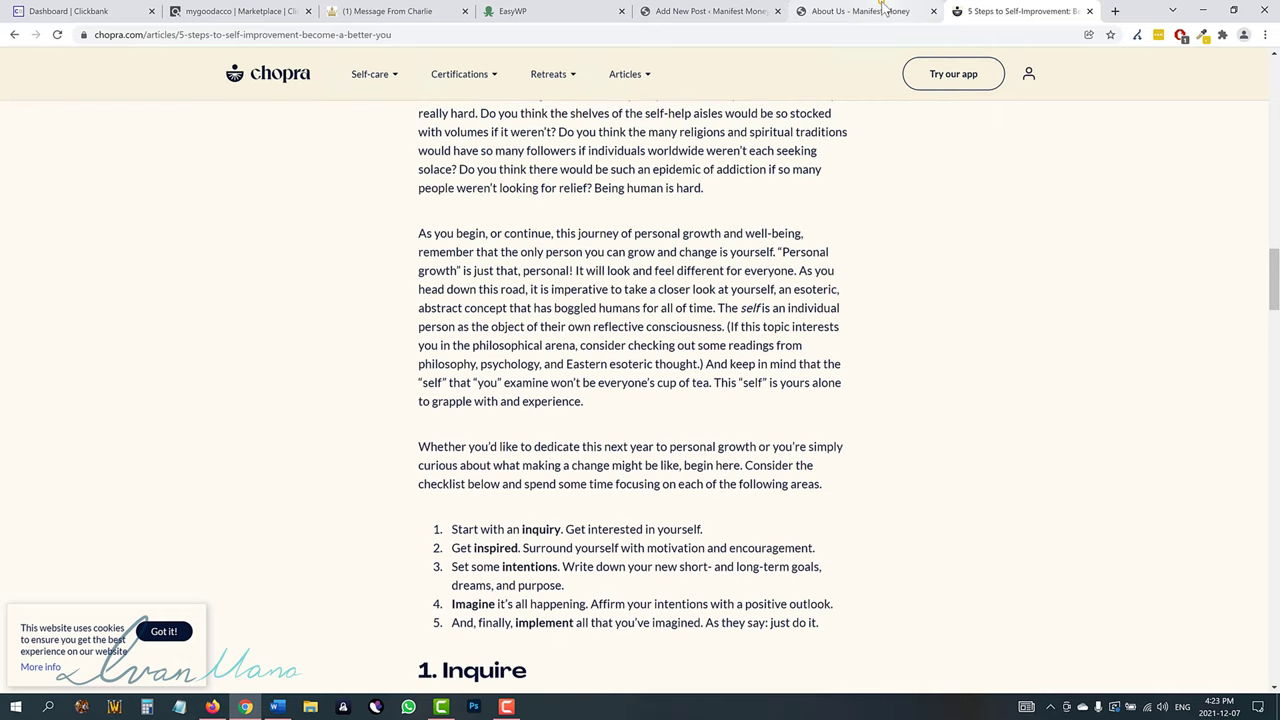
Return to the new WordPress post and title it "5 Steps to Self-Development".
left_click(870, 11)
left_click(690, 12)
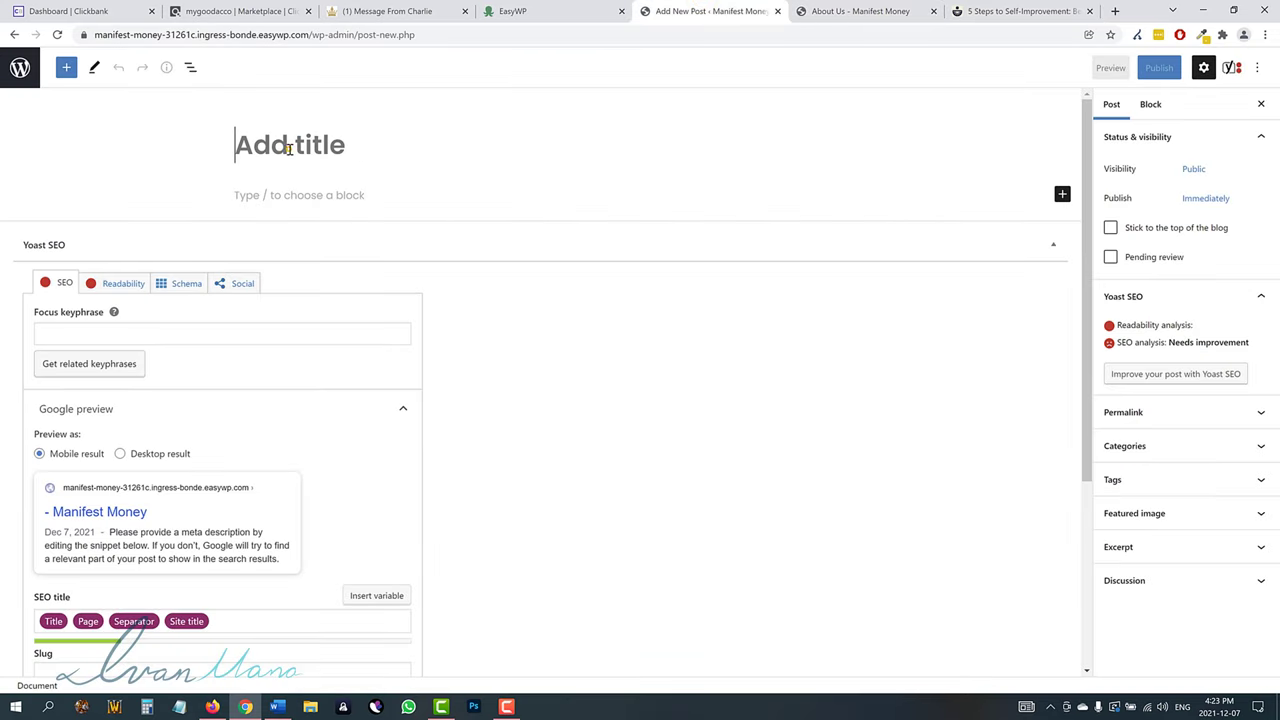
type("5 Steps ")
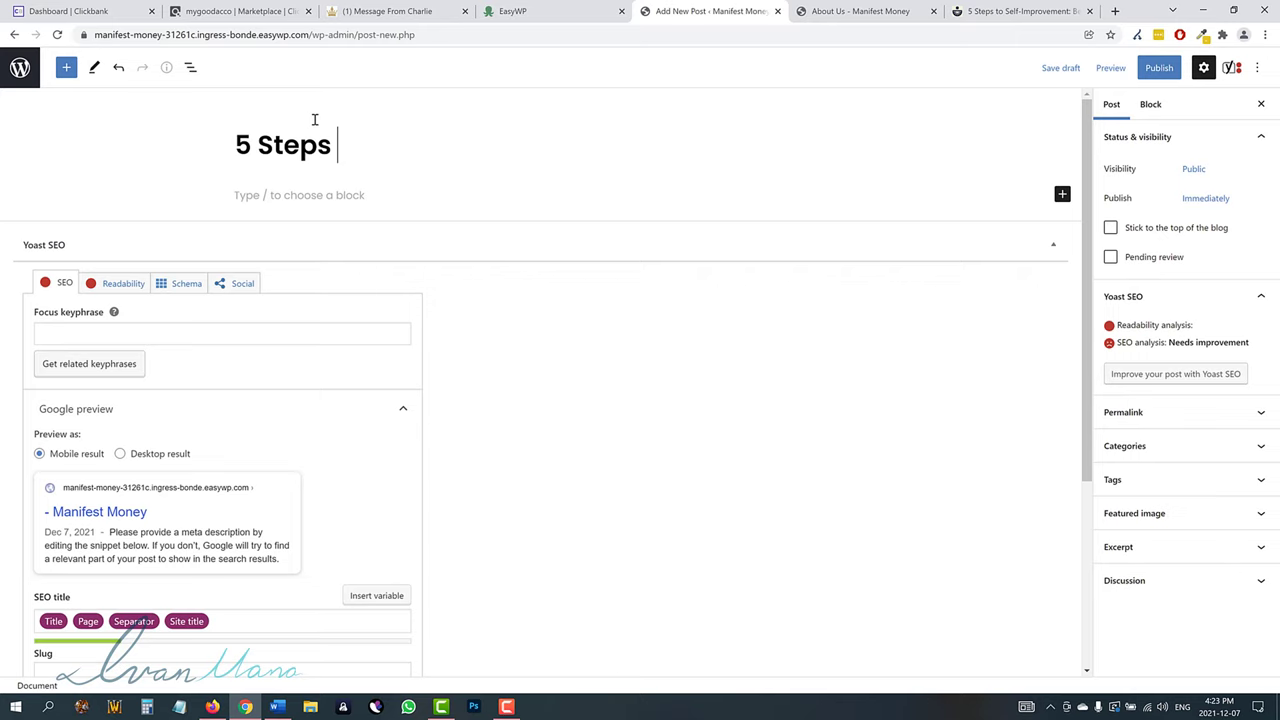
type("to Self-Develop")
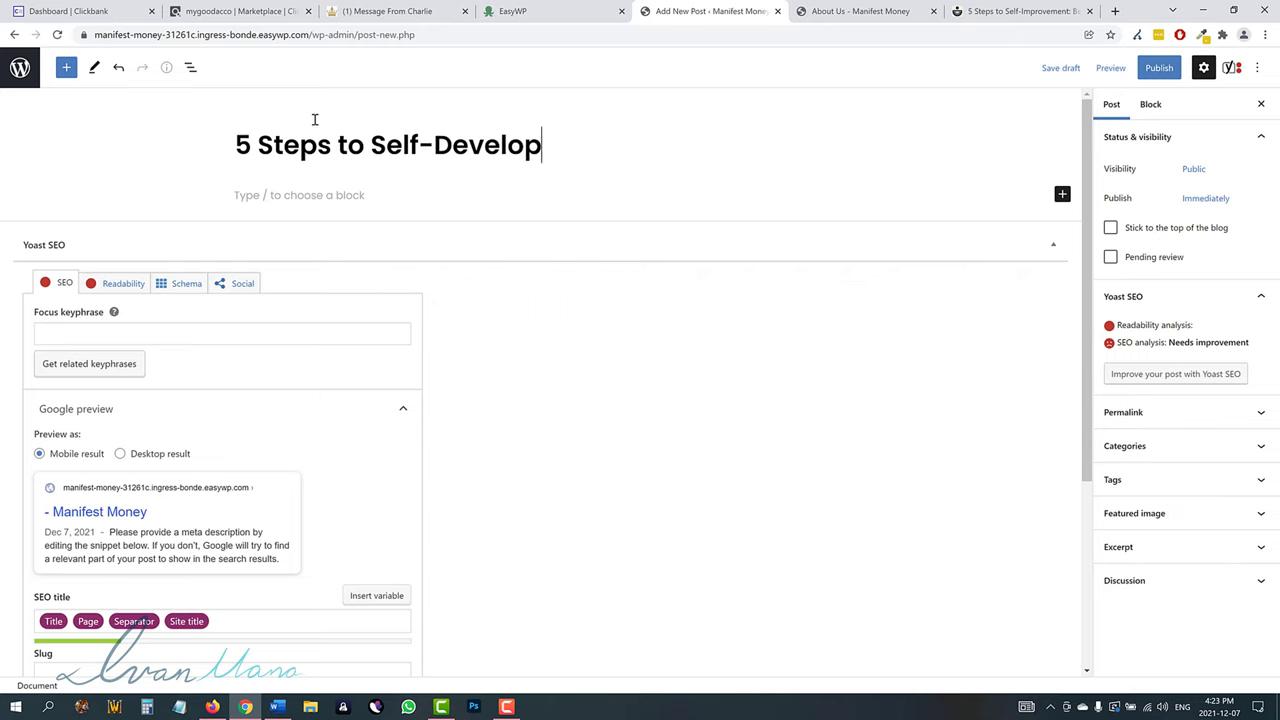
type("ment")
Review the article's exercises and its Inquire section, and return to the post editor.
left_click(1012, 11)
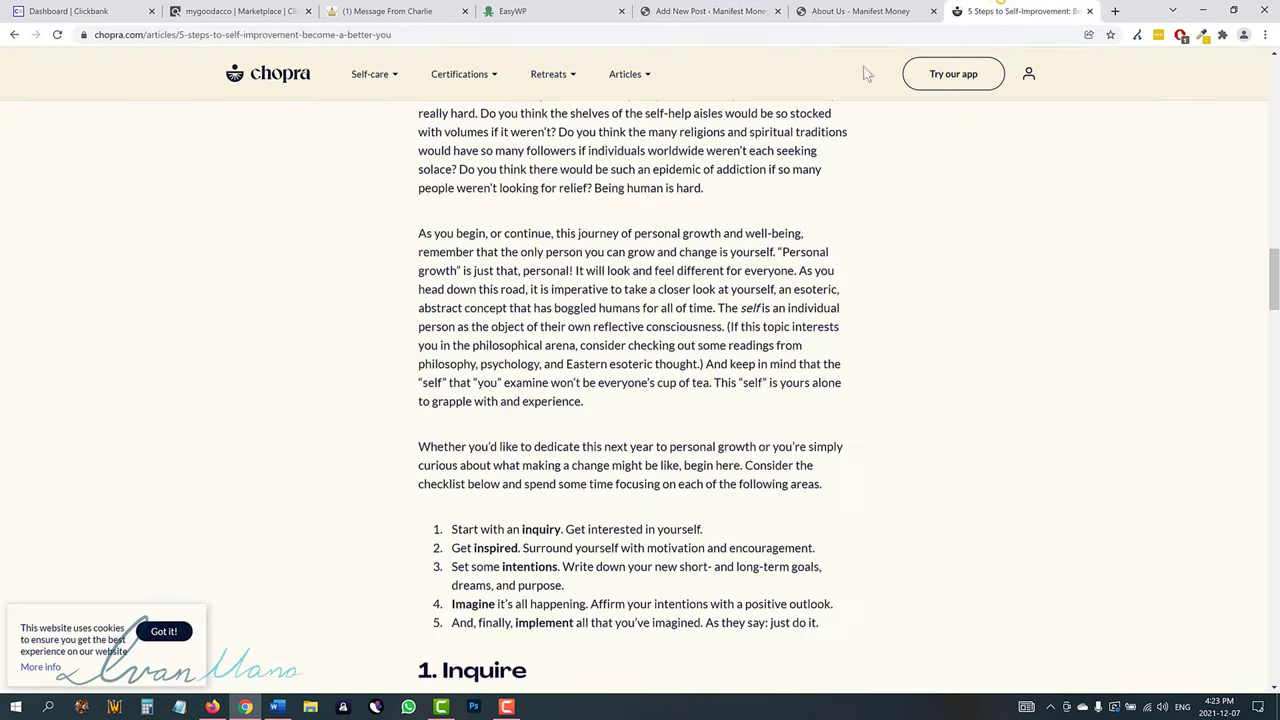
scroll(478, 350, "up", 6)
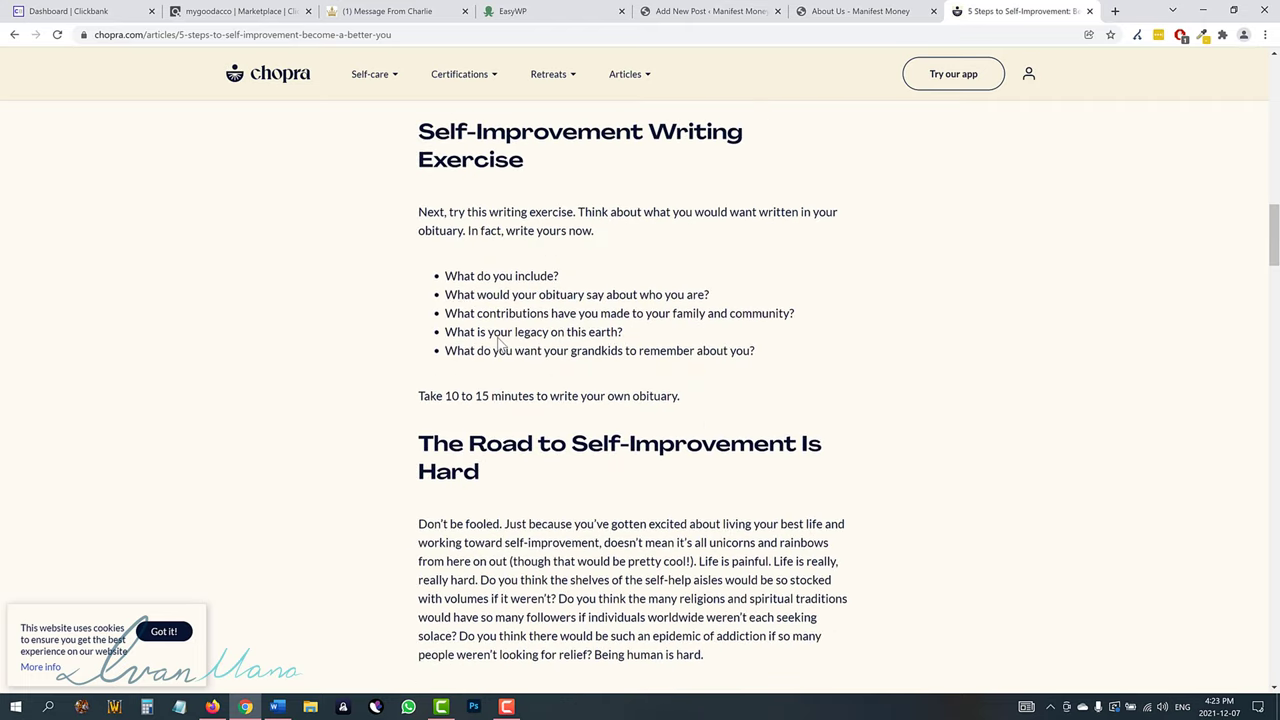
scroll(557, 378, "up", 3)
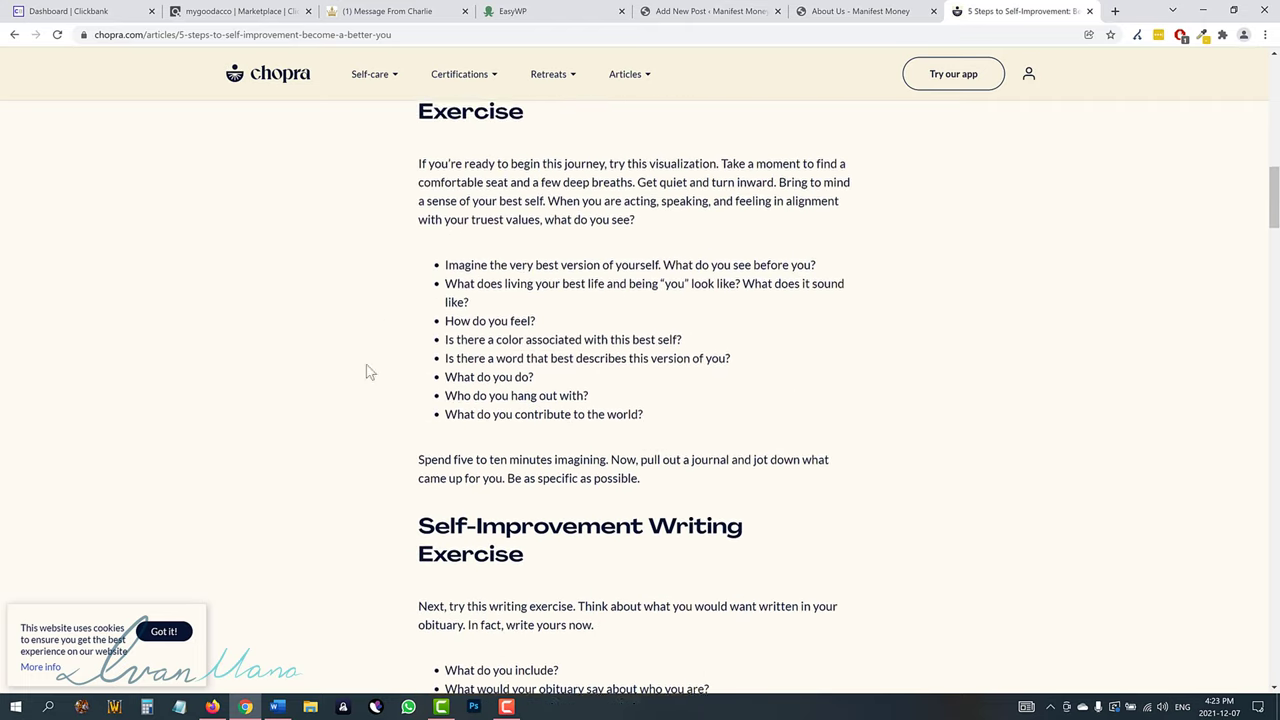
scroll(393, 345, "up", 2)
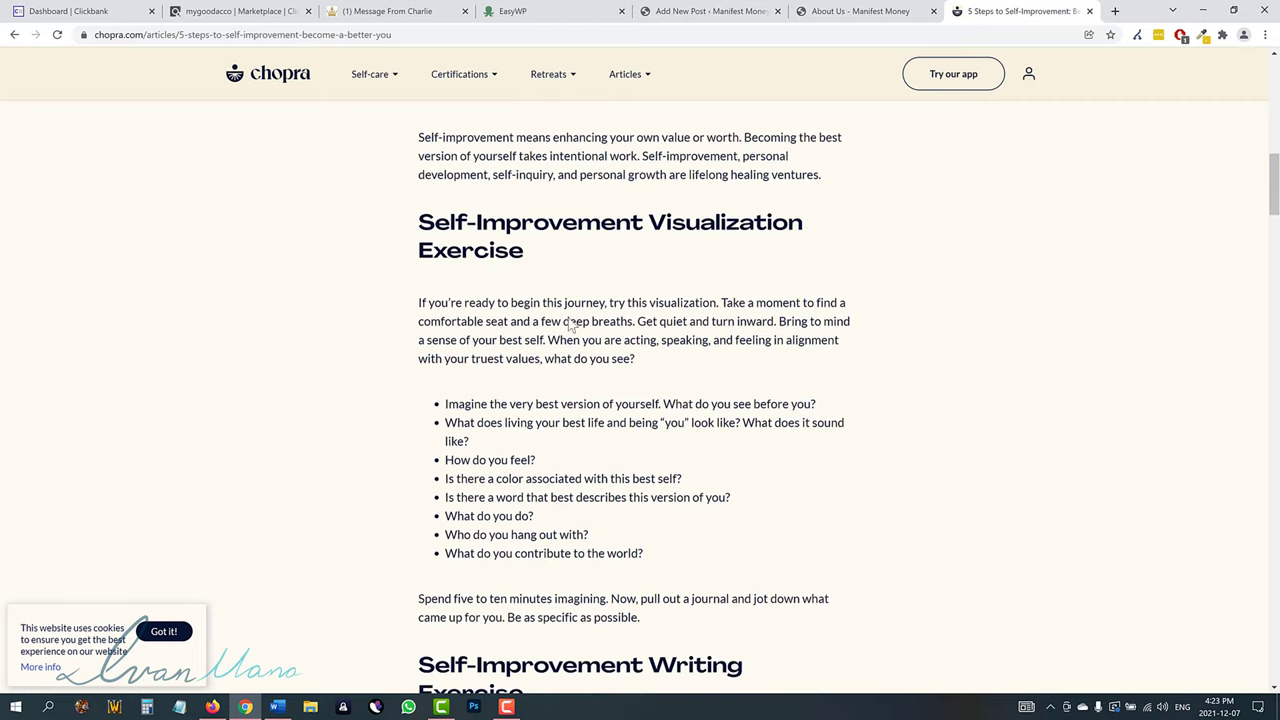
scroll(590, 230, "up", 2)
left_click(700, 11)
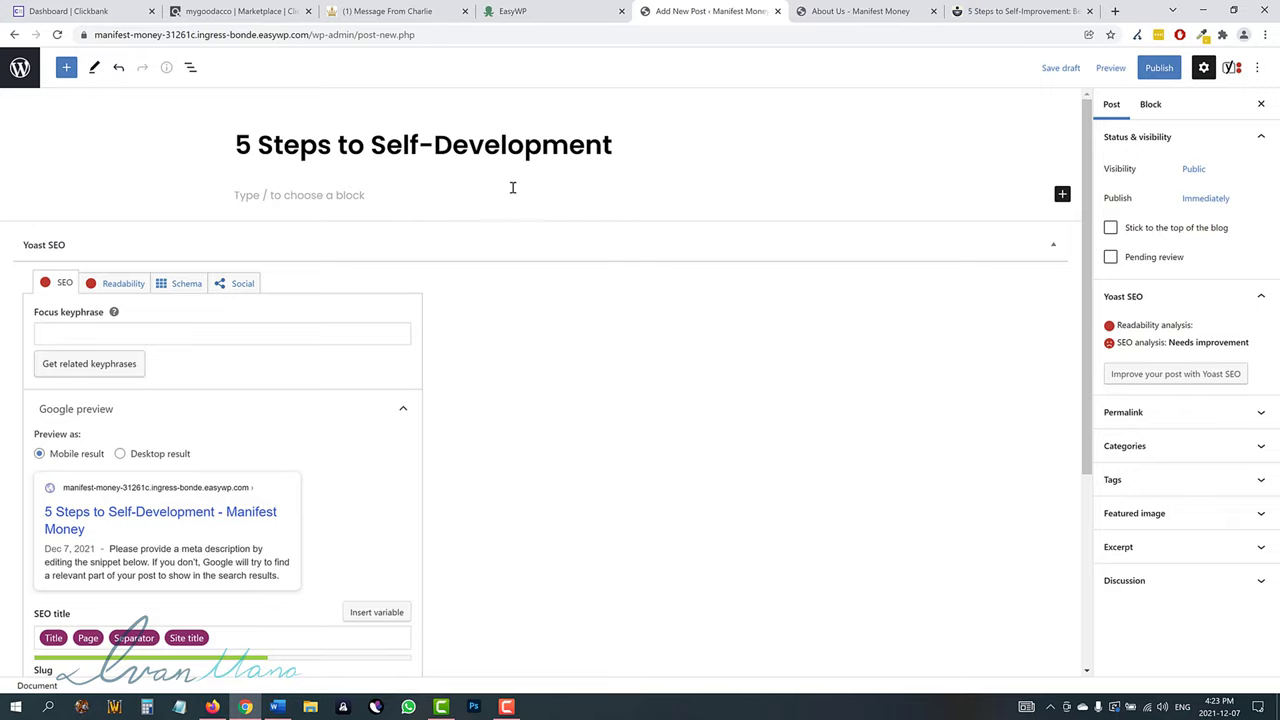
left_click(1010, 11)
scroll(550, 333, "down", 5)
left_click(700, 11)
Add the heading "Step 1: Inquire" below the post title and consult the article's Inquire section.
left_click(363, 197)
key("ctrl+v")
left_click(238, 162)
left_click(295, 162)
left_click(392, 202)
left_click(1010, 11)
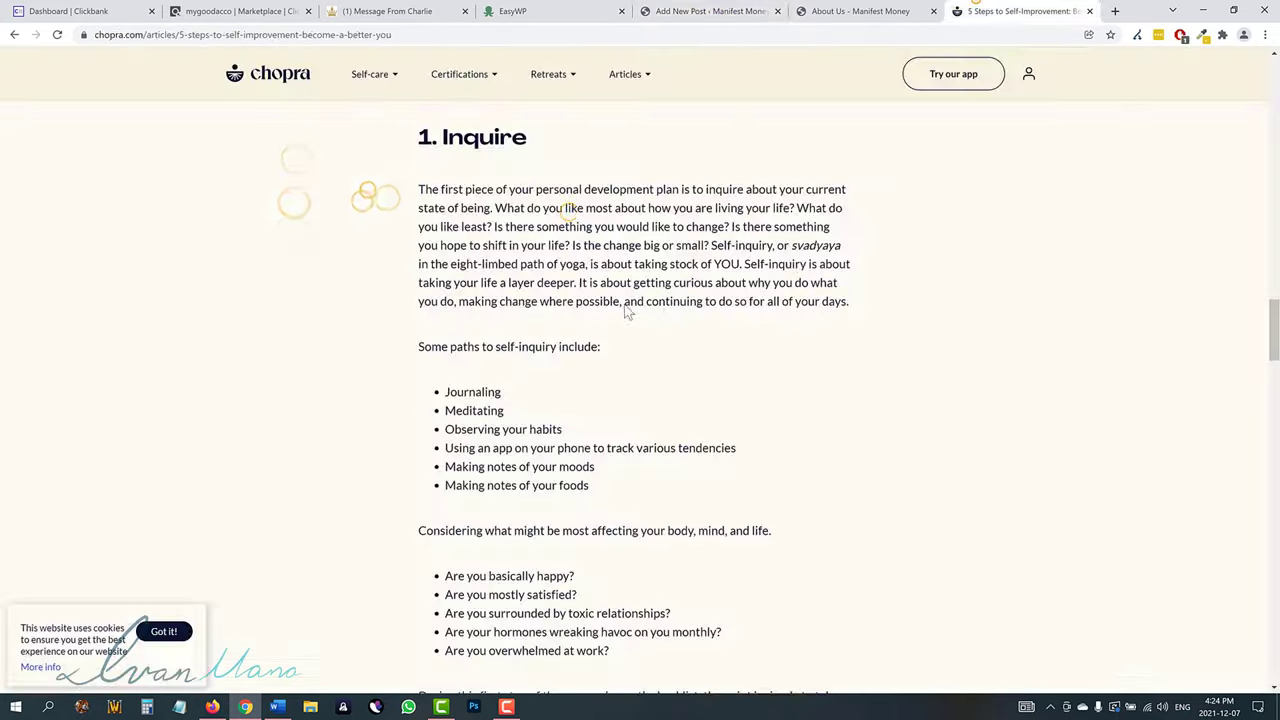
Write the Step 1 text about inquiring where you are right now, what you want to achieve, and taking time to delve into yourself.
left_click(700, 11)
key("Return")
type("The first step to self-development is to inquire about where you are right now.")
key("Return")
type("What do you want to achieve? What have you already achieved?")
key("Return")
type("Where do you want to be?")
key("Return")
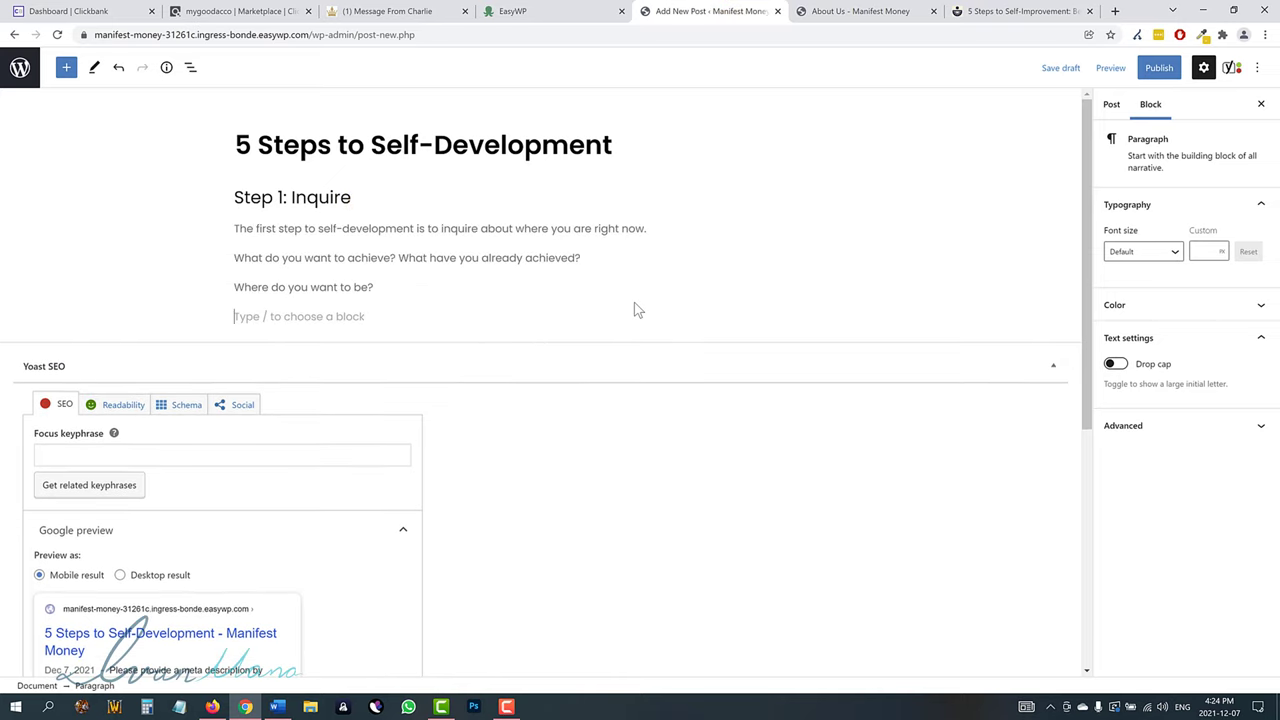
type("There can be no self-improvement if you don't know know where you are or where you want to go, so definitely take the time to look into yourself and see what you can do for yourself.")
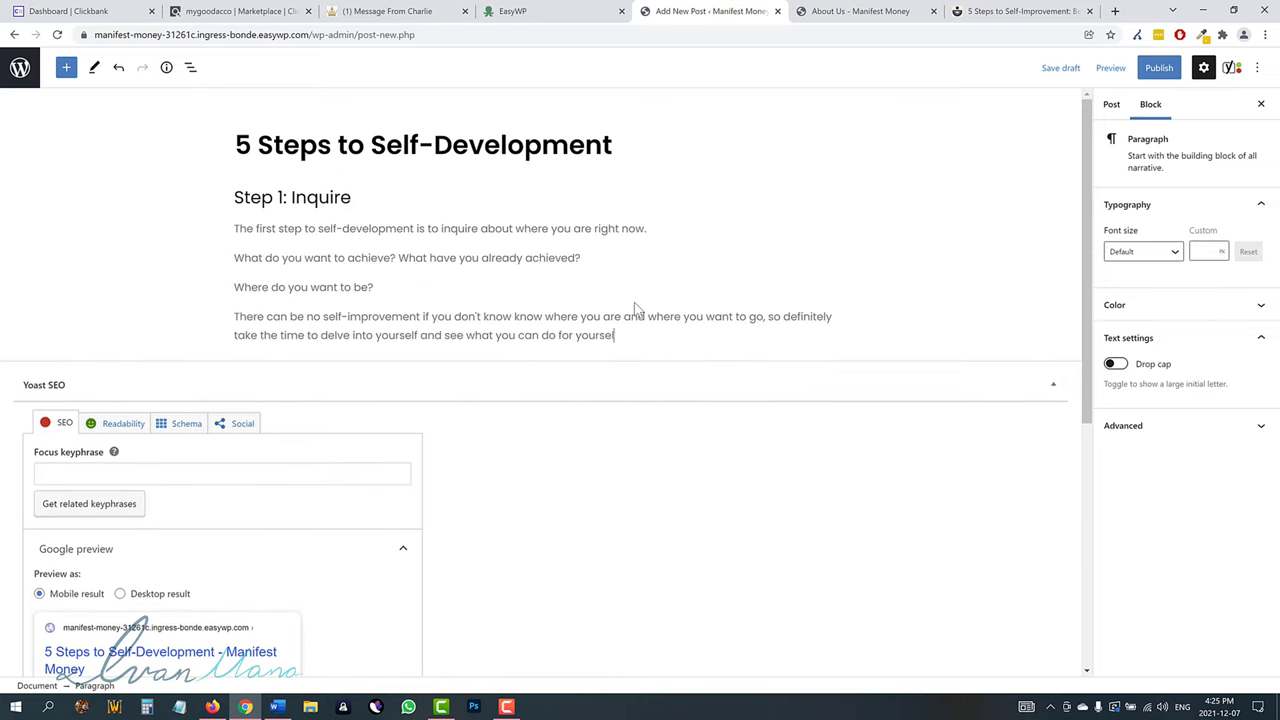
Close the About Us page, then add the heading "Step 2: Inspire" below the Step 1 text, following the article.
left_click(932, 11)
left_click(870, 11)
scroll(796, 85, "down", 6)
left_click(770, 11)
type("Step 1: Inquire")
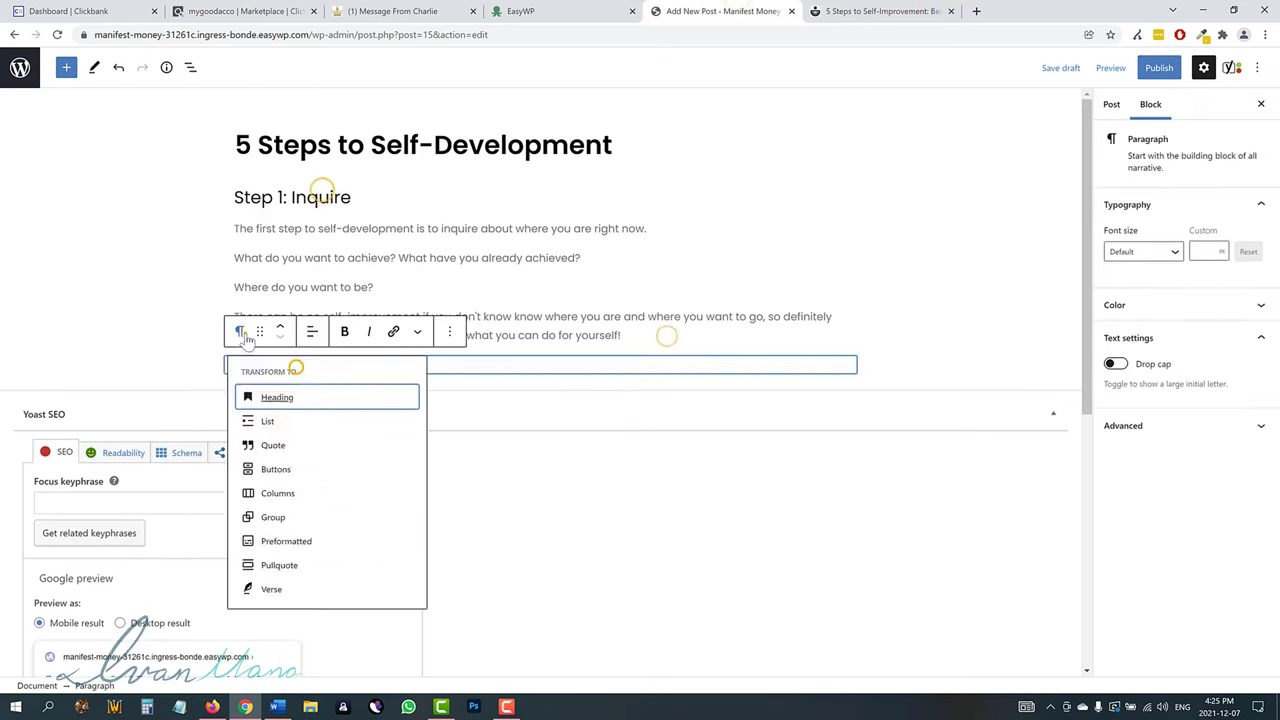
left_click(240, 331)
type("2: Inspire")
left_click(300, 397)
Write three Step 2 paragraphs on motivating yourself, joining like-minded groups, and getting inspired by podcasts or motivational videos.
type("The next step in self-development is to")
left_click(880, 11)
left_click(720, 11)
type("motivate yourself to get better.")
key("Return")
type("This includes joining like-minded groups where you can motivate each other, or maybe talking to family and friends and trying to be a better person.")
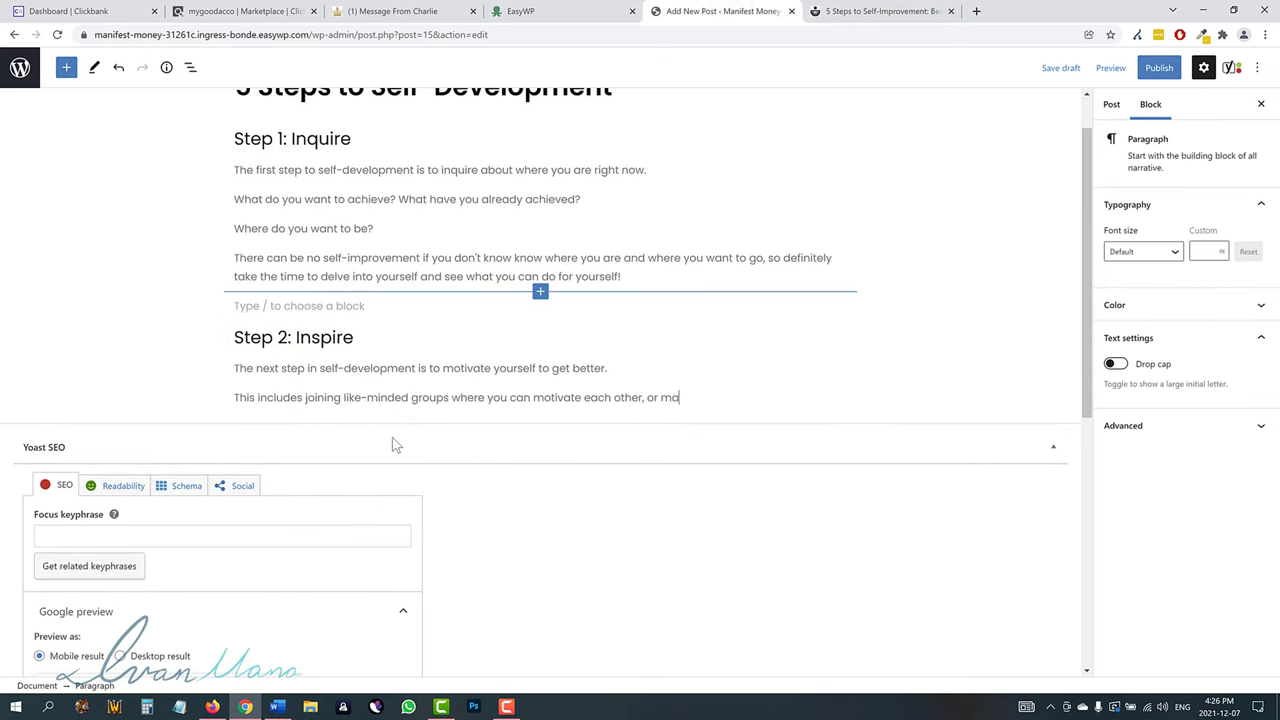
key("Return")
type("Listening to podcasts or looking up motivational videos is also a great way to get inspired and do something with your life.")
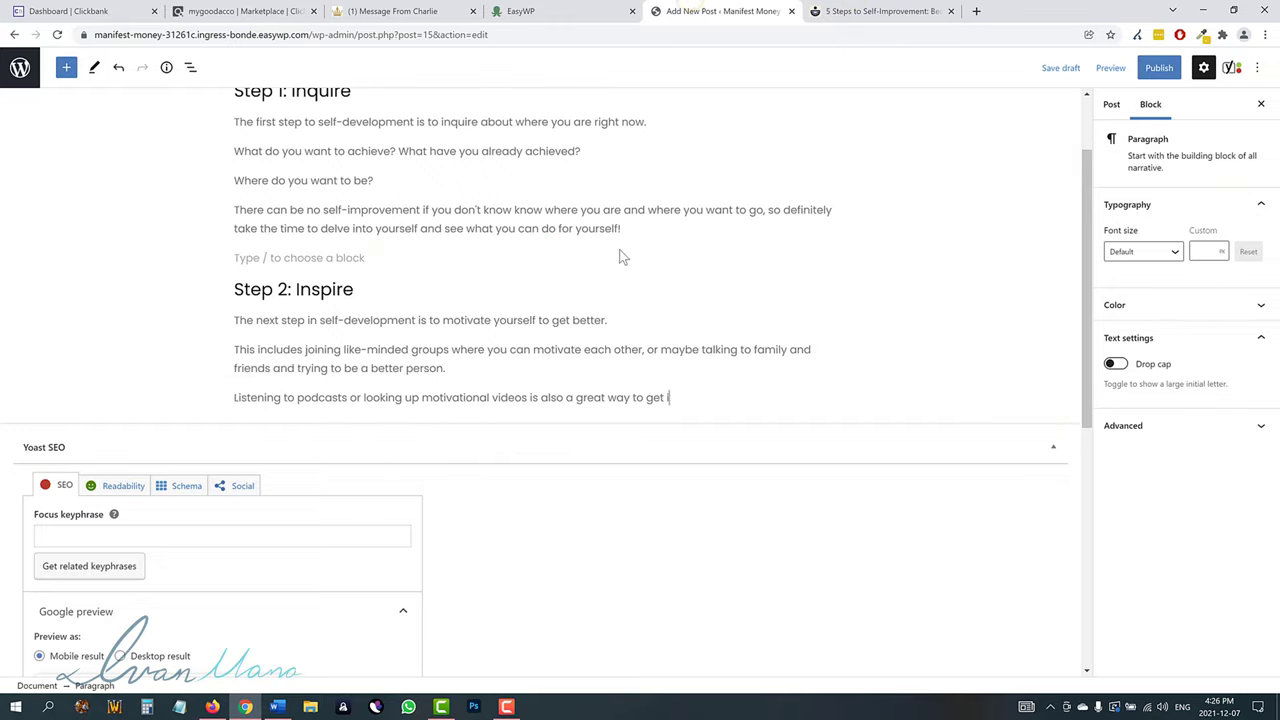
Add the heading "Step 3: Intent" below the Step 2 text, based on the article's Intend section.
key("Return")
left_click_drag(322, 279, 268, 462)
left_click(239, 430)
left_click(880, 11)
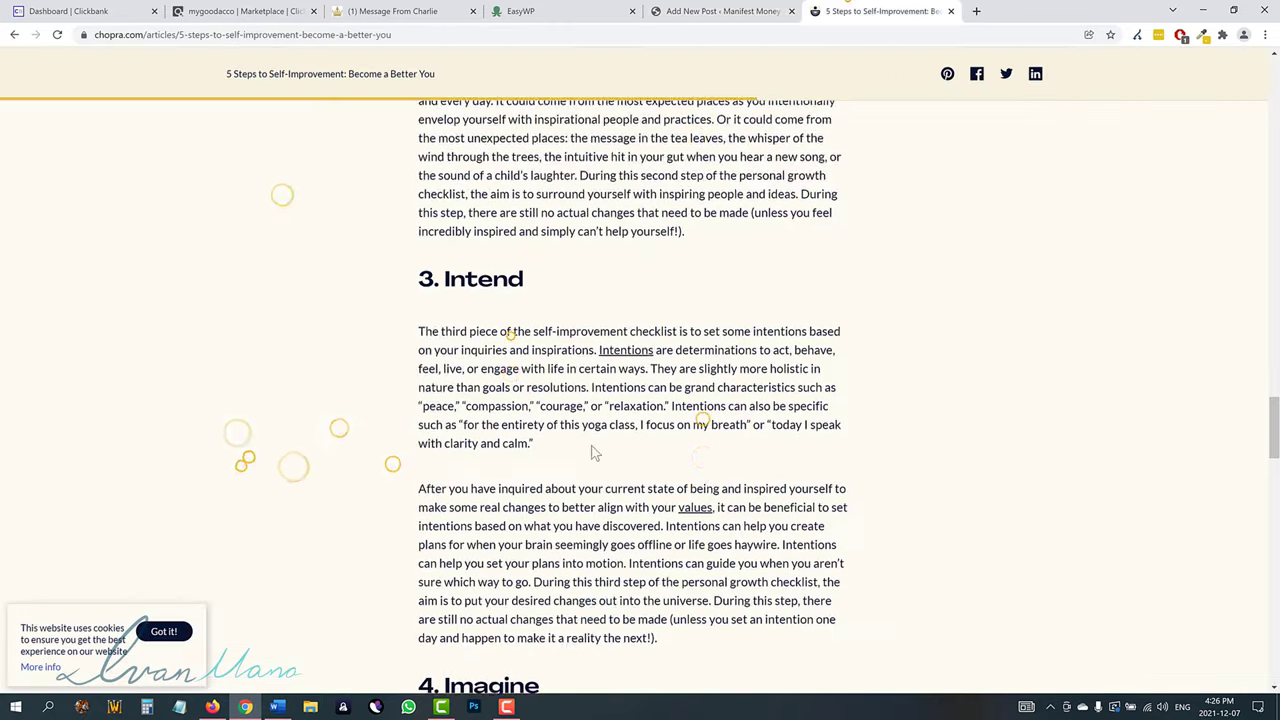
scroll(623, 537, "down", 3)
left_click(720, 11)
type("3")
double_click(325, 466)
type("Intent")
Check the article's section names and retitle the post "The 5 I's to Self-Development".
left_click(880, 11)
left_click(720, 11)
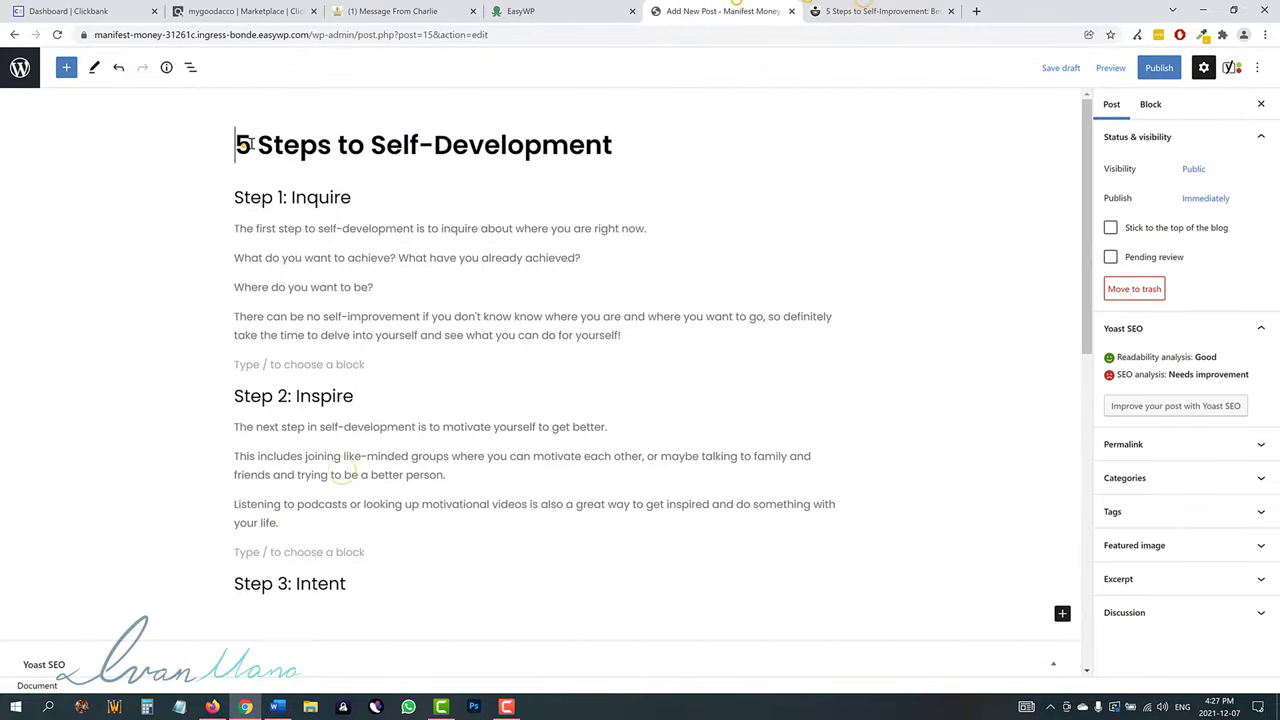
type("The")
double_click(383, 143)
Write the Step 3 text on desiring to change, asking why and for whom, and aligning with your values and beliefs.
left_click(393, 515)
key("Return")
type("The next step in self-development is to have the desire to actually change.")
key("Return")
type("Ask yourself why do you want to change?")
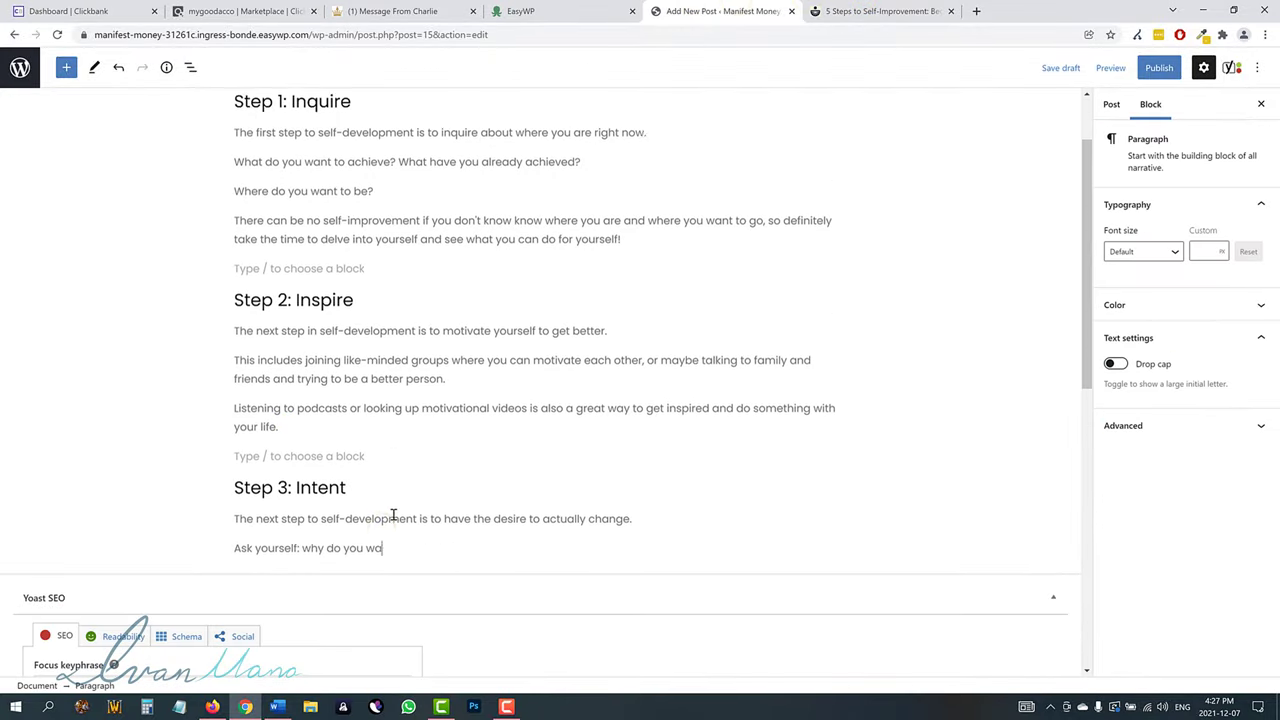
key("Return")
type("Is it to become a better person for yo")
left_click(880, 11)
key("ctrl+shift+Tab")
type("What are your values and belie")
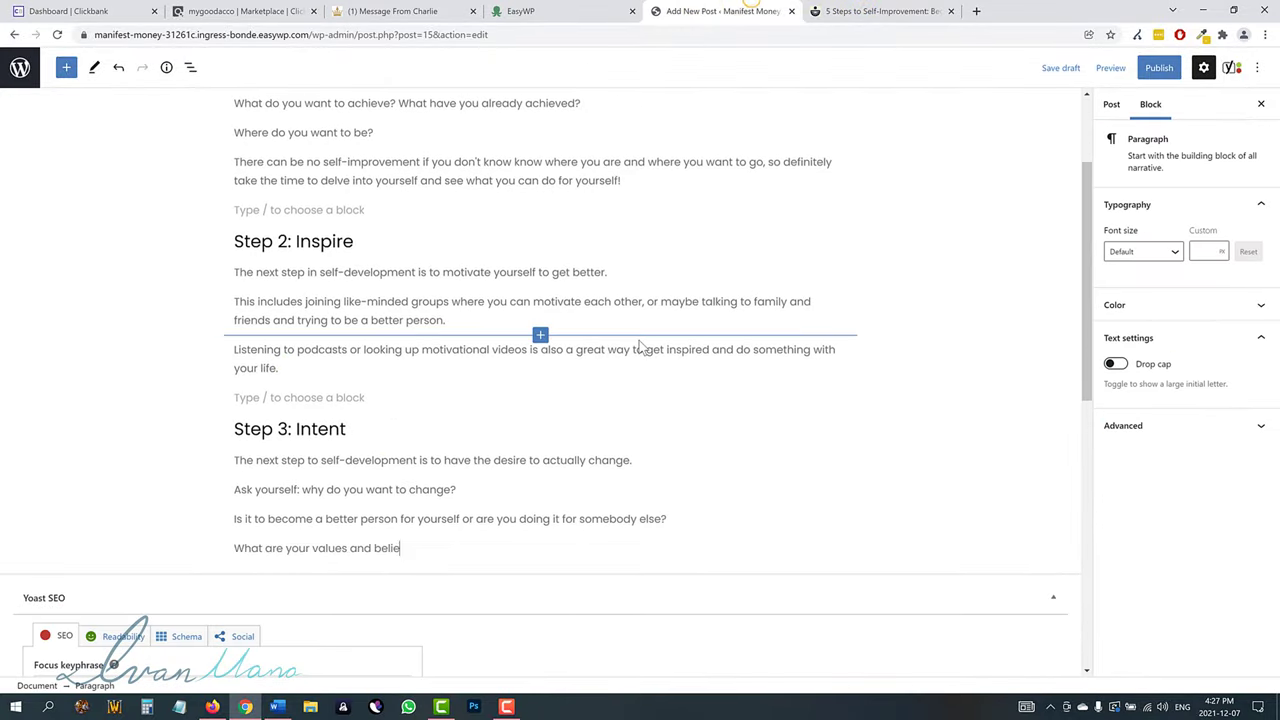
type("fs? Maybe you want to change yourself so you can more personally align with the values and beliefs that you currently hold.")
Add the heading "Step 4: Imagine" below the Step 3 text, taking the name from the article.
key("Return")
type("Step 3: Intent")
left_click(240, 381)
left_click(880, 11)
key("ctrl+shift+Tab")
double_click(283, 417)
type("4")
key("ctrl+Tab")
key("ctrl+shift+Tab")
key("shift+End")
type(": Imagine")
Write three Step 4 paragraphs on imagining your future self, recording yourself or listening to affirmations, and keeping a journal of changes.
key("Return")
type("Next, you want to imagine yourself being the person that you want to become.")
key("Return")
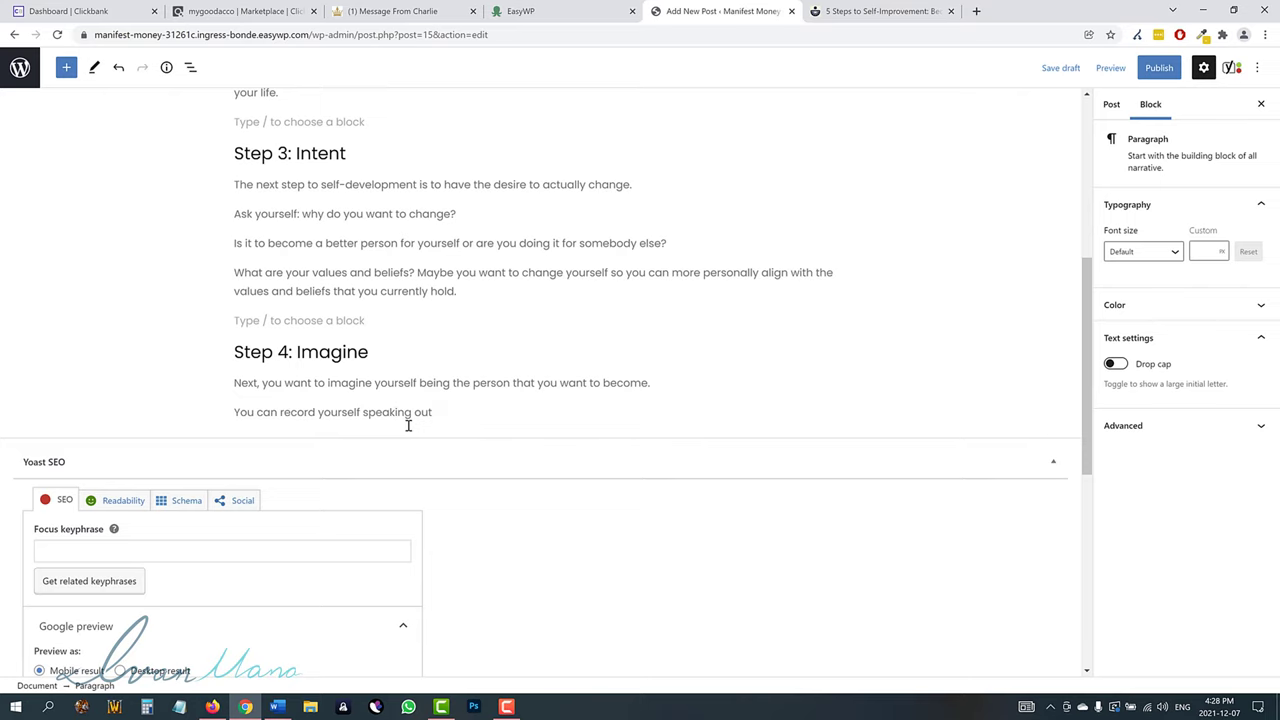
type("u can listen to affirmations that affirm who you are in the future.")
key("Return")
type("You can al")
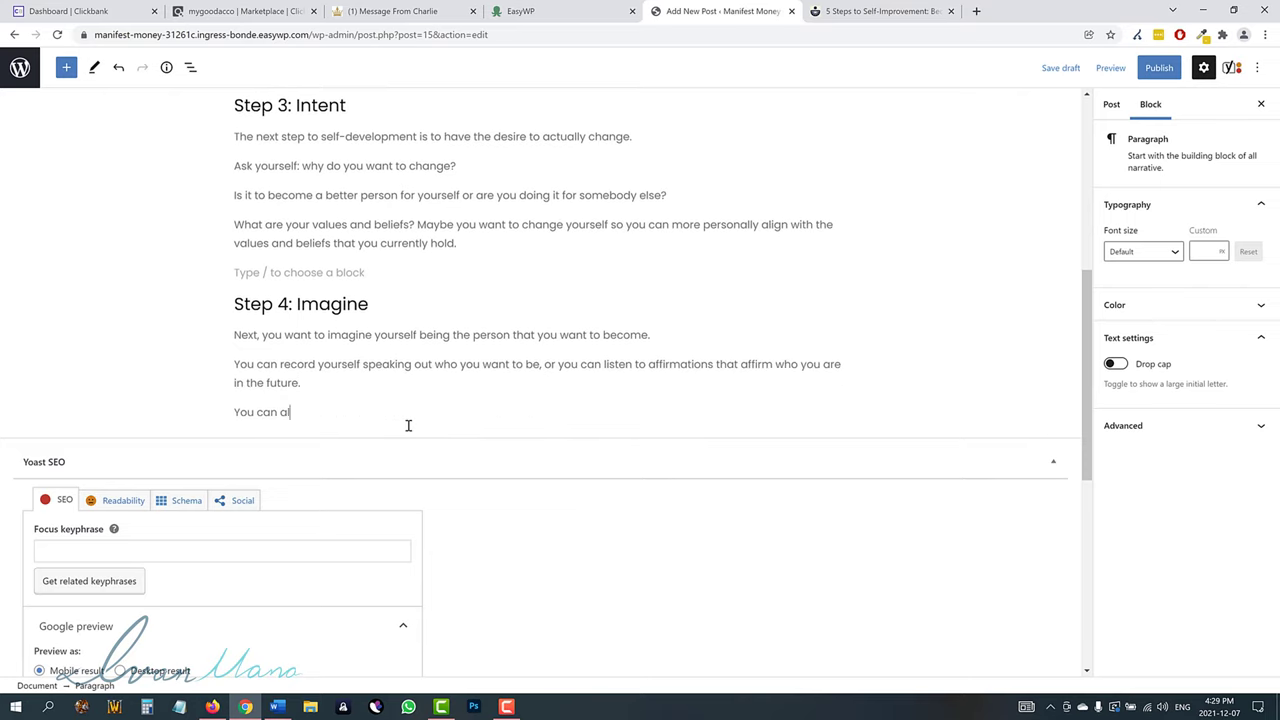
type("so write down and keep a journal of changes you've made and who you want to be.")
Consult the article's Imagine section and end Step 4 with "Use your imagination to make the changes to your life and improve for the better.".
left_click(880, 11)
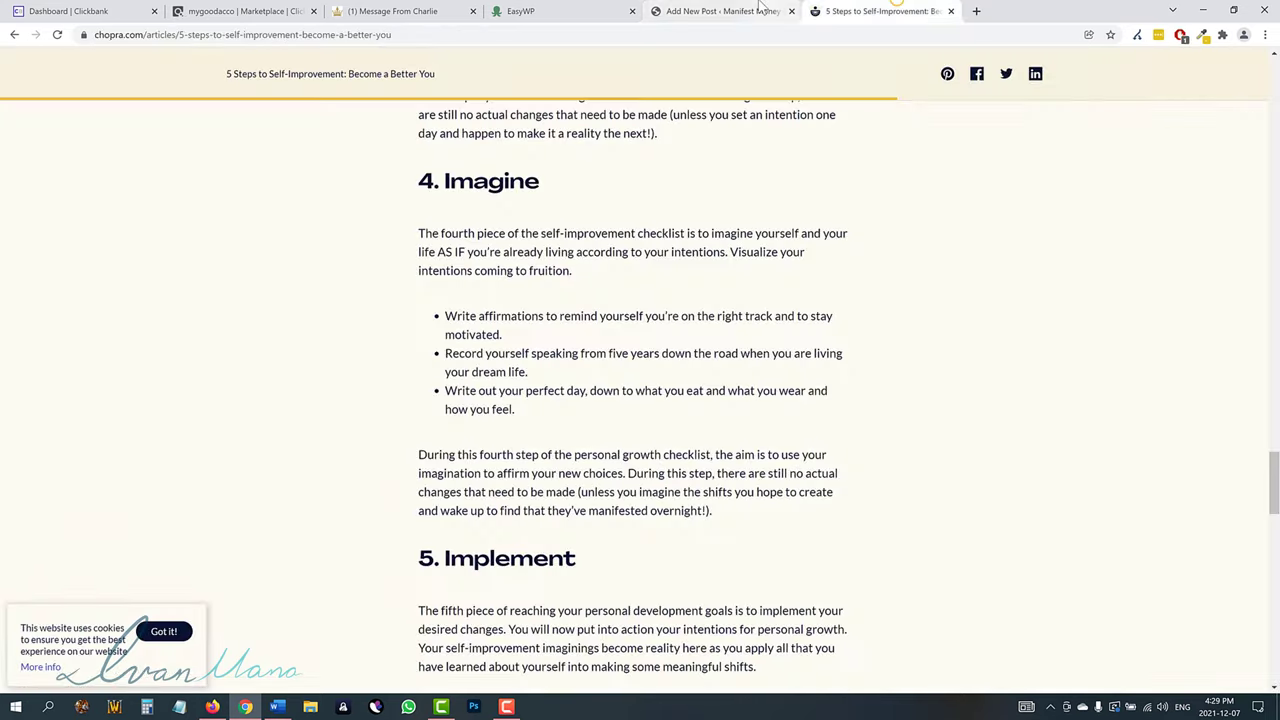
left_click(757, 5)
key("Return")
type("Use your imagination to make the changes to your life and improve for the better.")
Add the heading "Step 5: Implement" below the Step 4 text.
key("Return")
type("Step 4: Imagine")
left_click(240, 378)
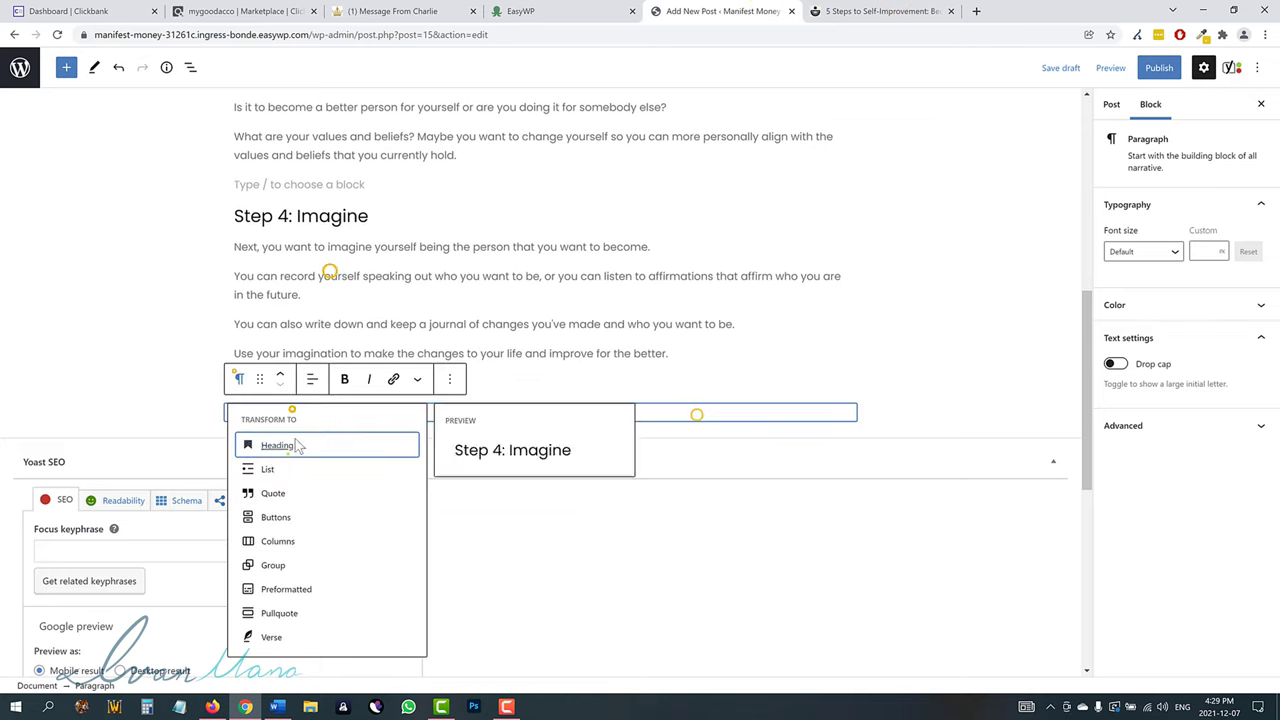
left_click(280, 445)
double_click(283, 413)
type("5")
double_click(332, 414)
type("Implement")
Write three Step 5 paragraphs on implementation as the most important part, taking action on the previous steps, and actually doing it.
key("Return")
type("Last but not least, the most important part - implementation.")
key("Return")
type("You want to take action and usi")
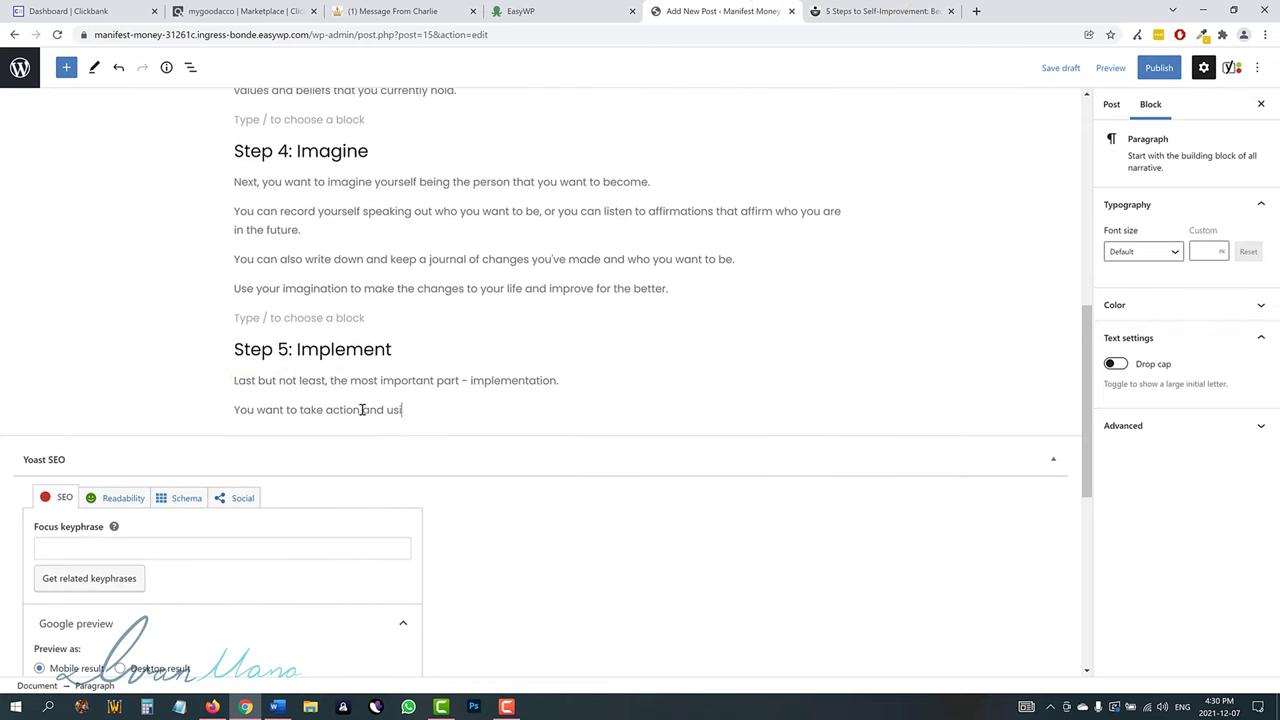
type("ng everything discussed in the previous steps actually do what you said you will.")
key("Return")
type("Listen to the affirmations, imagine you are doing what you need to, and")
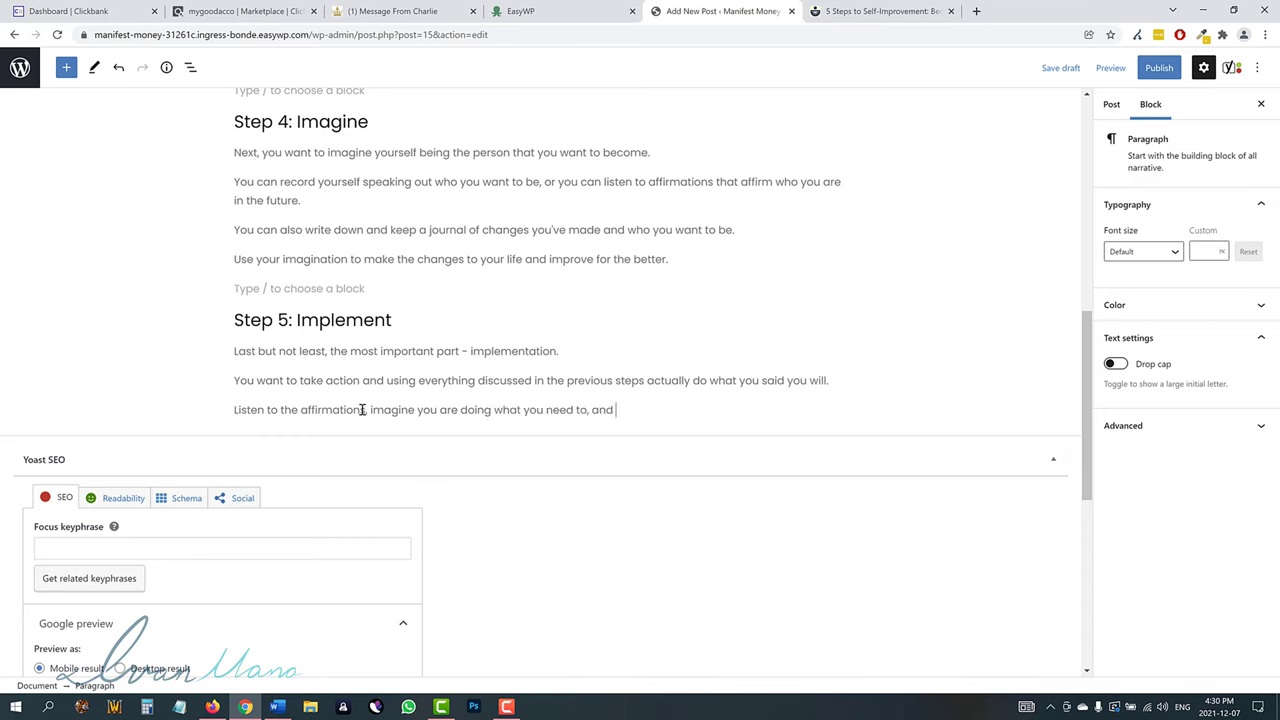
type(" then actually do it.")
Close Step 5 with the "As Nike says" line, "Don't delay!" and "It's never too late and better late than never, better early than late.".
key("Return")
type("As Nike says \"just do it\", so should you.")
key("Return")
type("Don't delay!")
key("Return")
type("It's never too late and better late than never, better early than lat")
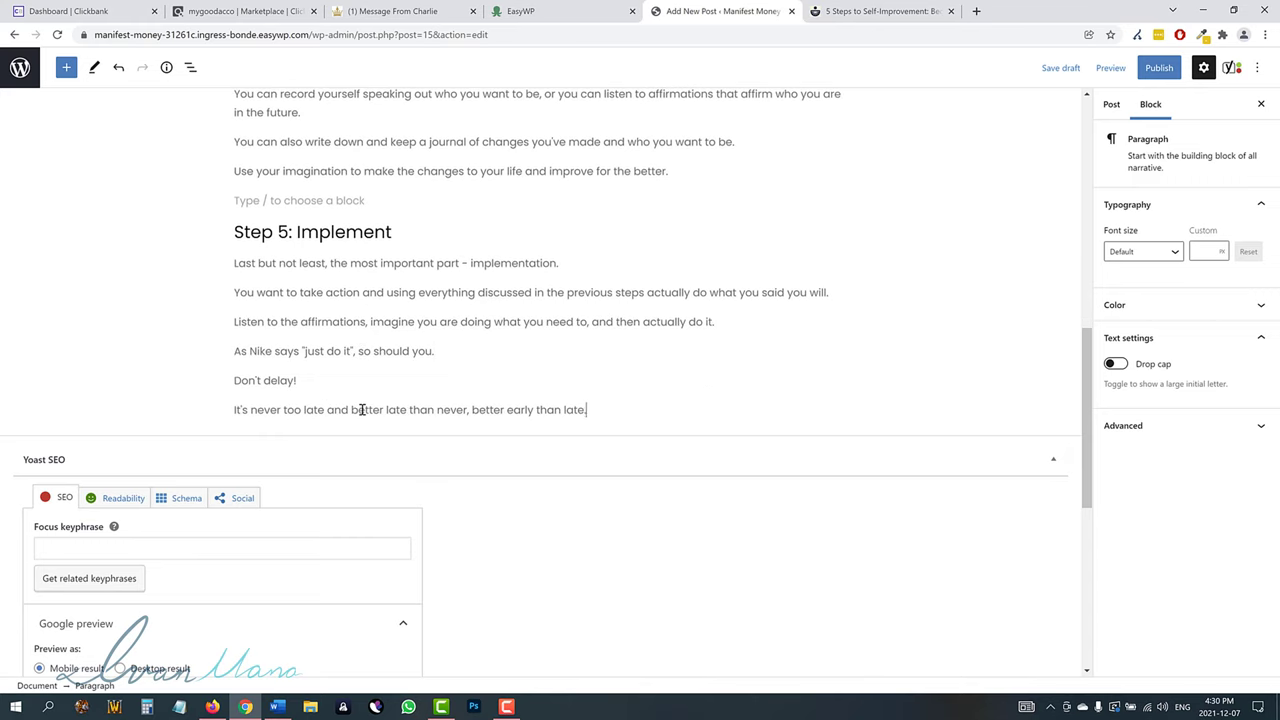
type("e.")
Review the whole draft and its title, comparing it with the article's Imagine and Implement sections.
scroll(529, 443, "up", 6)
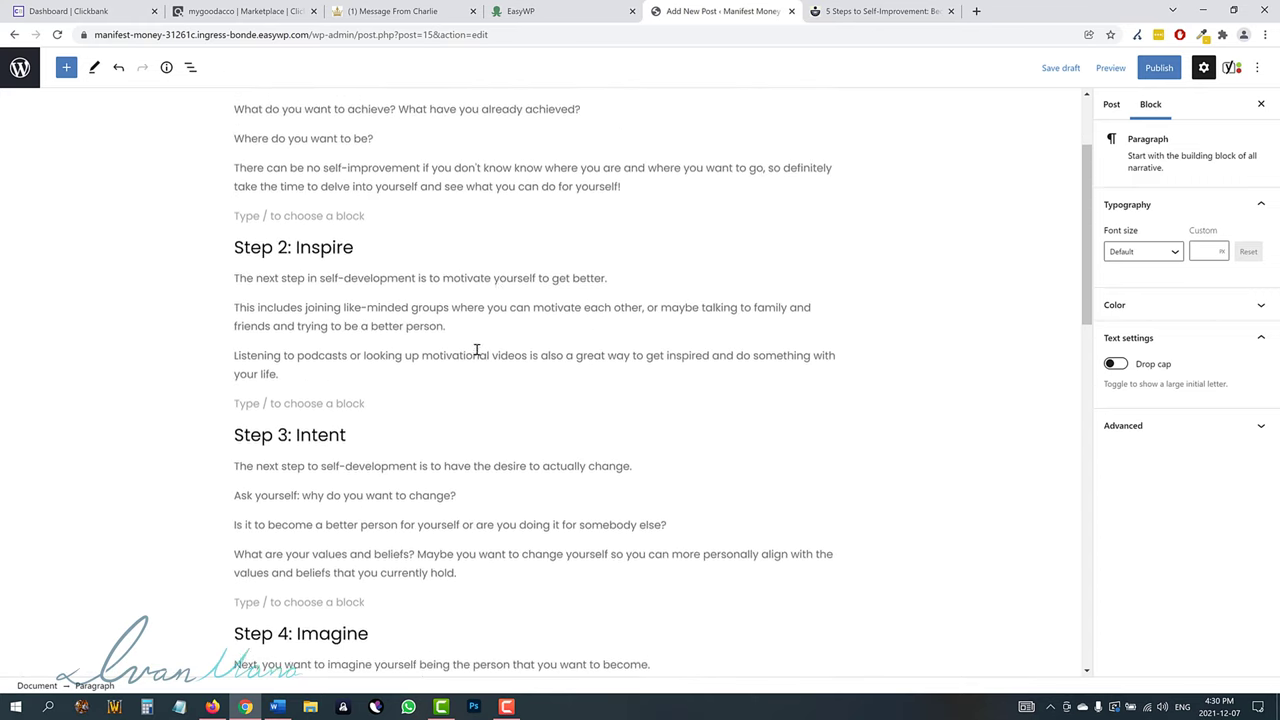
scroll(478, 340, "up", 2)
scroll(390, 415, "down", 8)
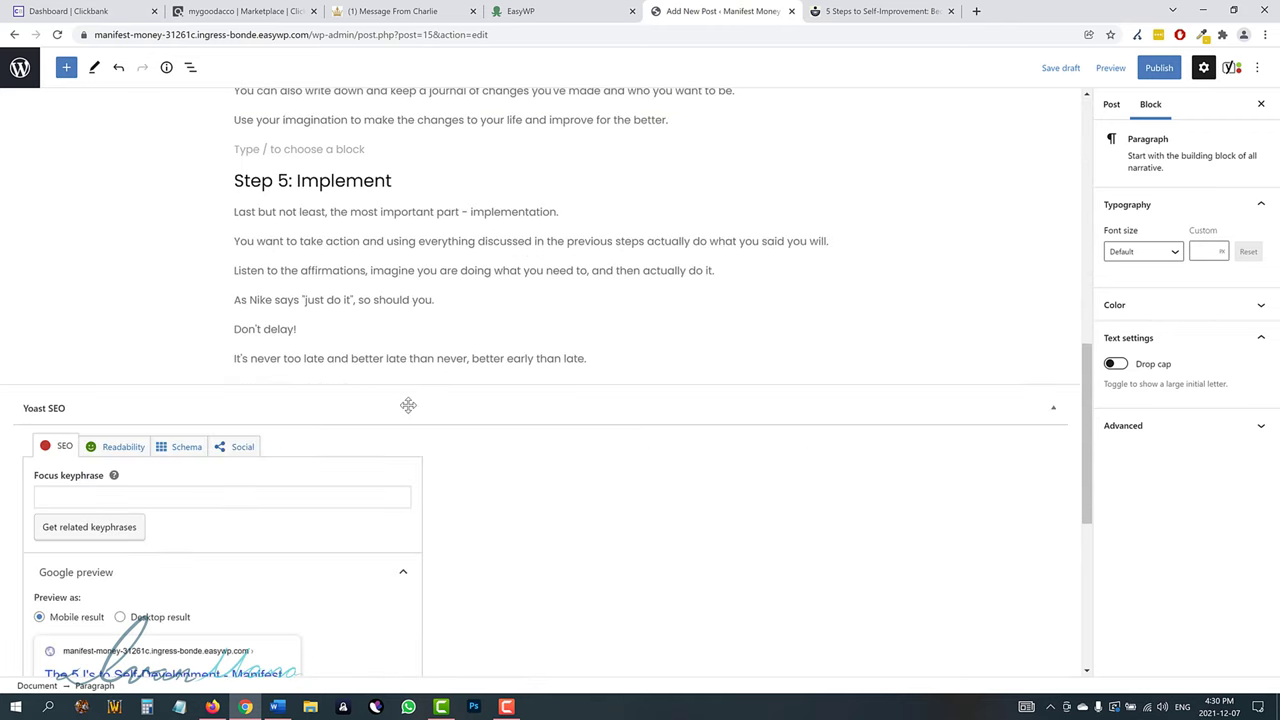
scroll(408, 405, "down", 3)
scroll(538, 368, "up", 9)
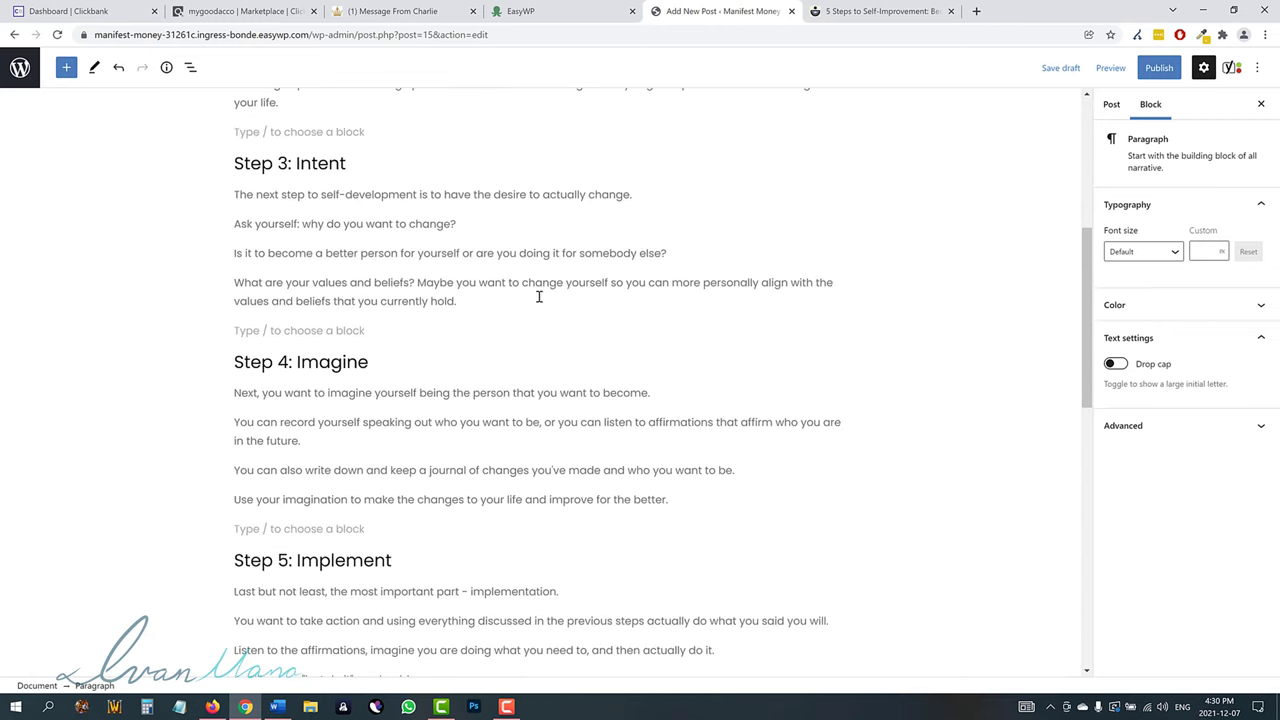
left_click(896, 10)
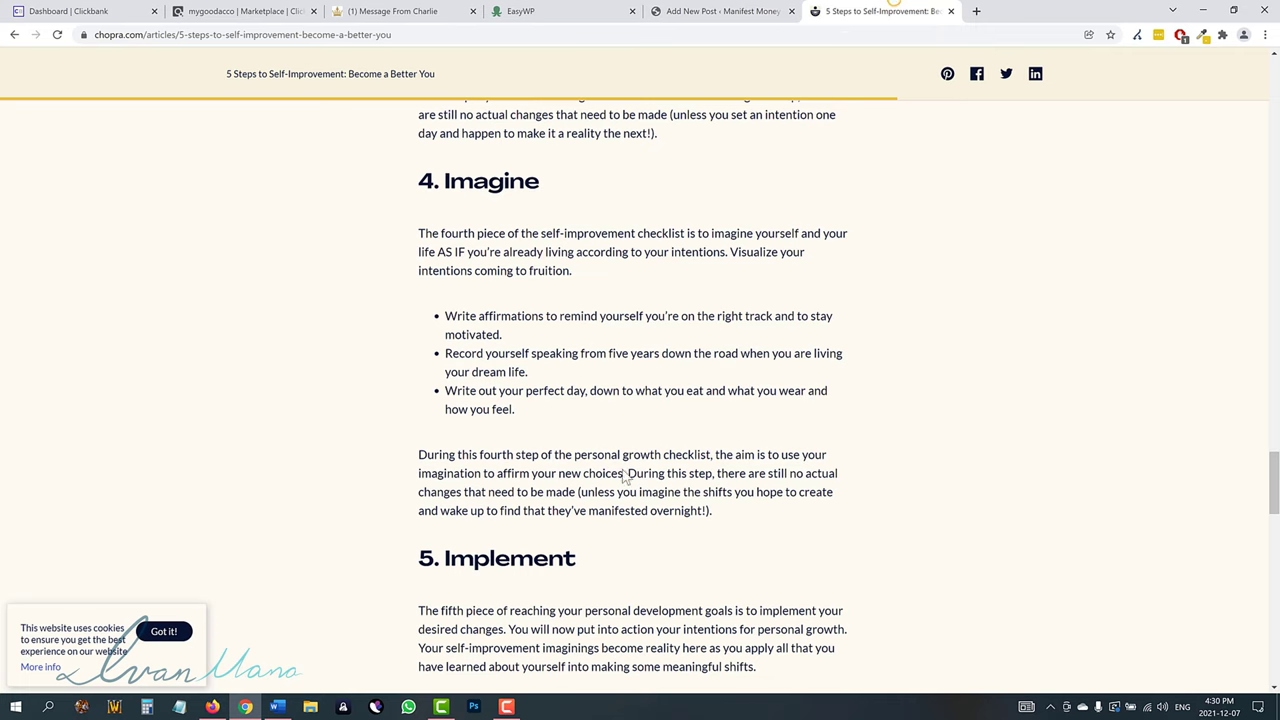
scroll(490, 400, "down", 3)
scroll(490, 400, "up", 3)
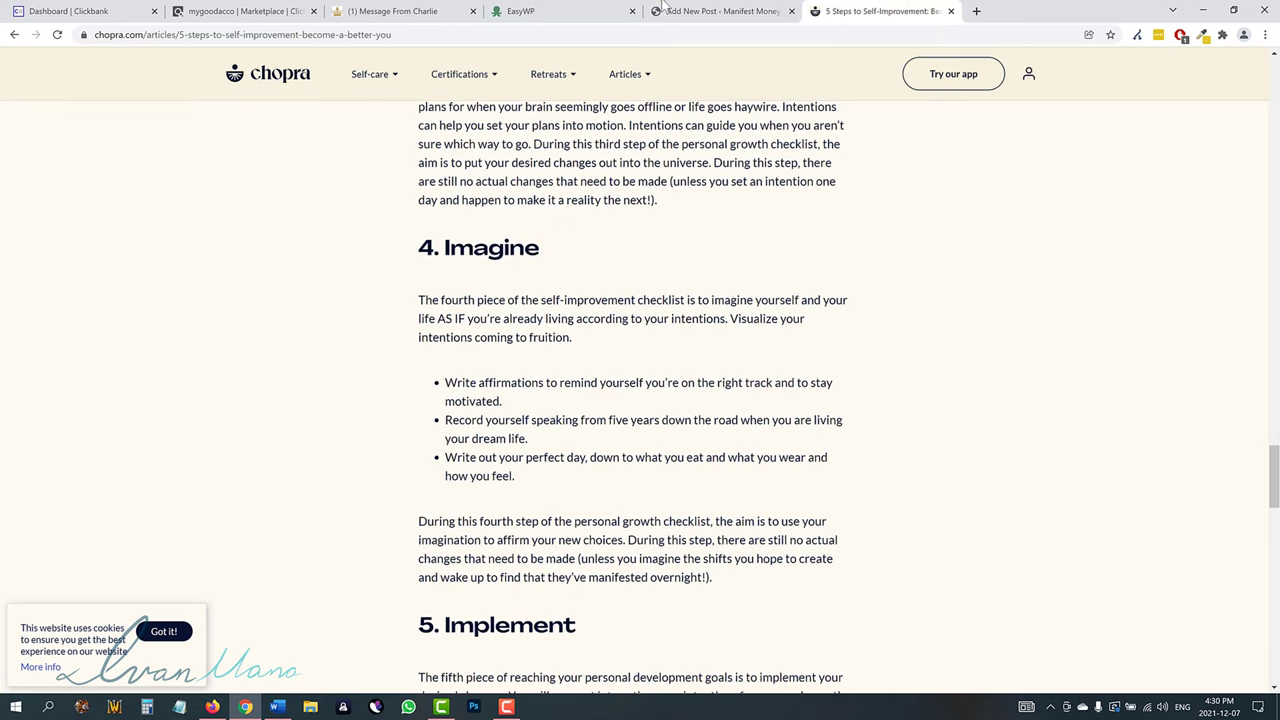
key("ctrl+shift+Tab")
scroll(352, 280, "up", 4)
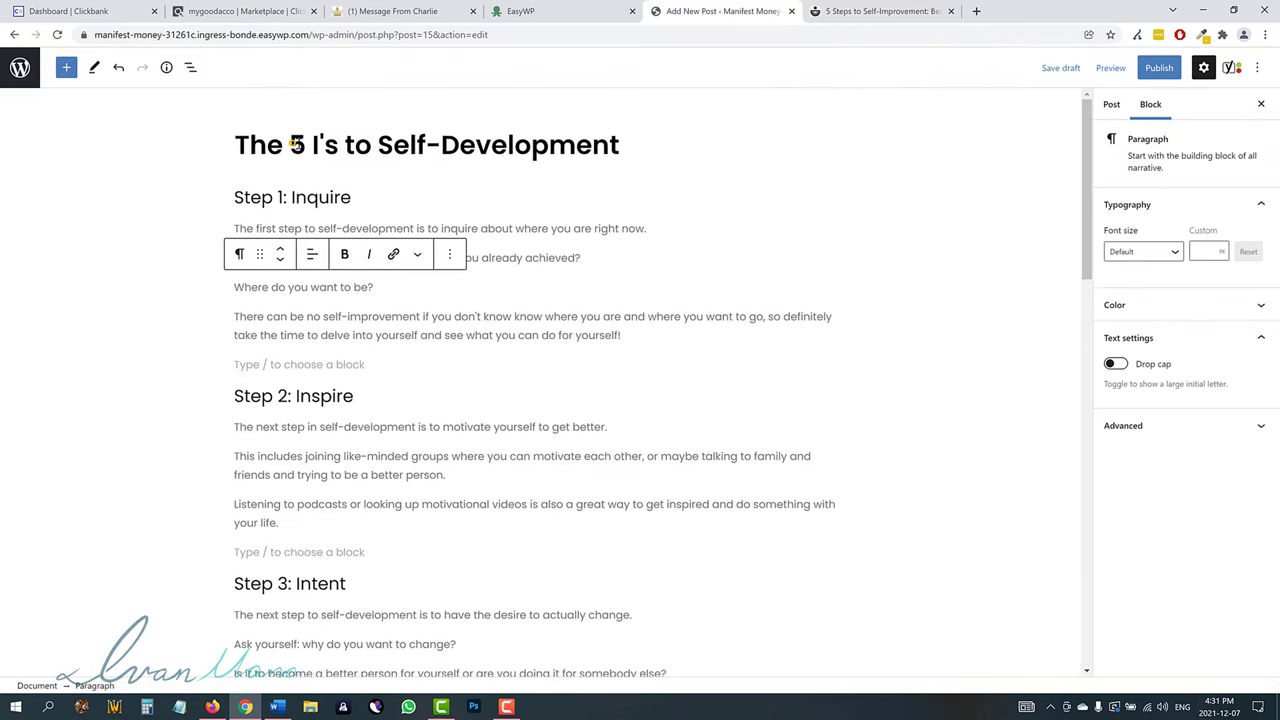
left_click_drag(292, 145, 658, 143)
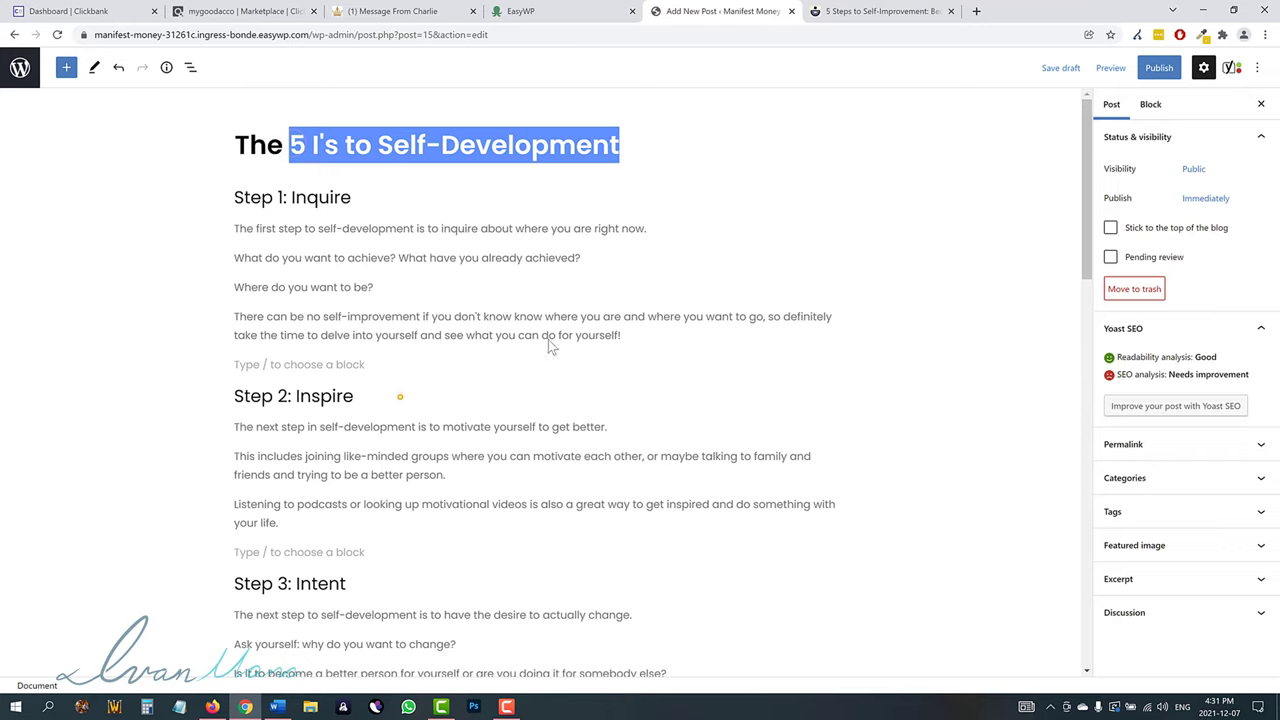
left_click(400, 396)
Make the headings "Step 2: Inspire" and "Step 1: Inquire" bold.
left_click_drag(330, 197, 274, 198)
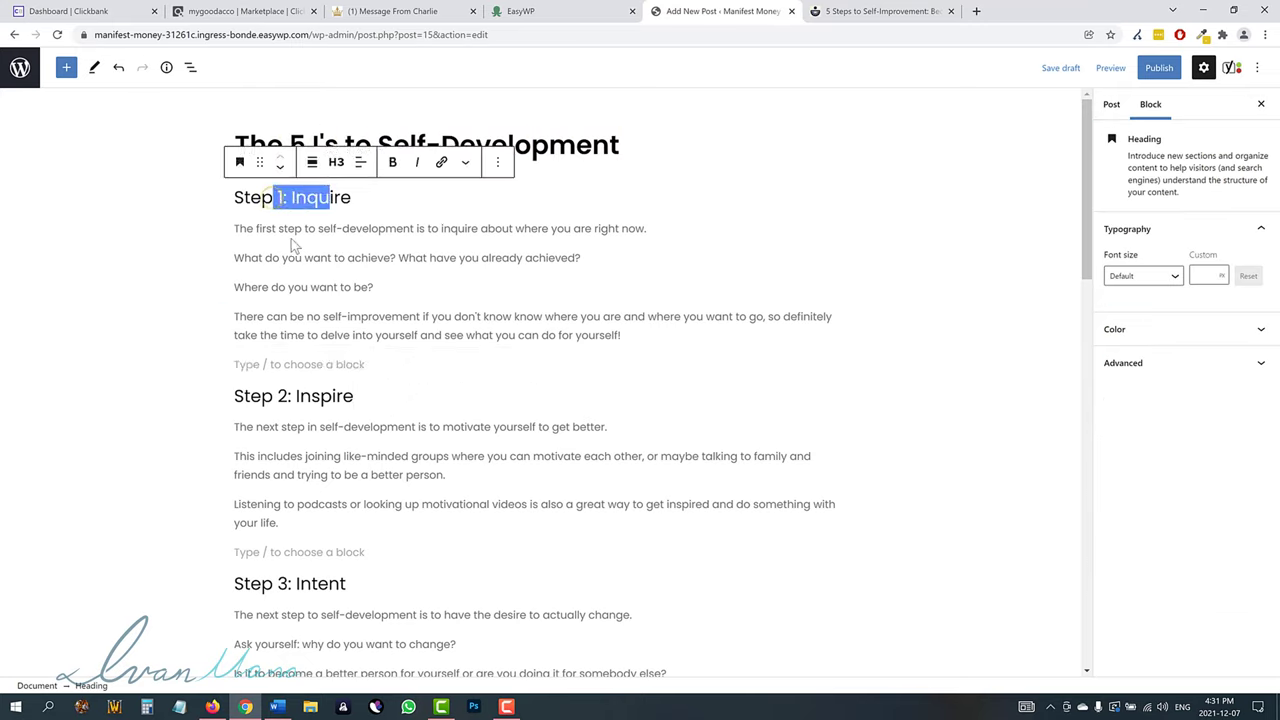
left_click_drag(270, 396, 292, 397)
triple_click(286, 397)
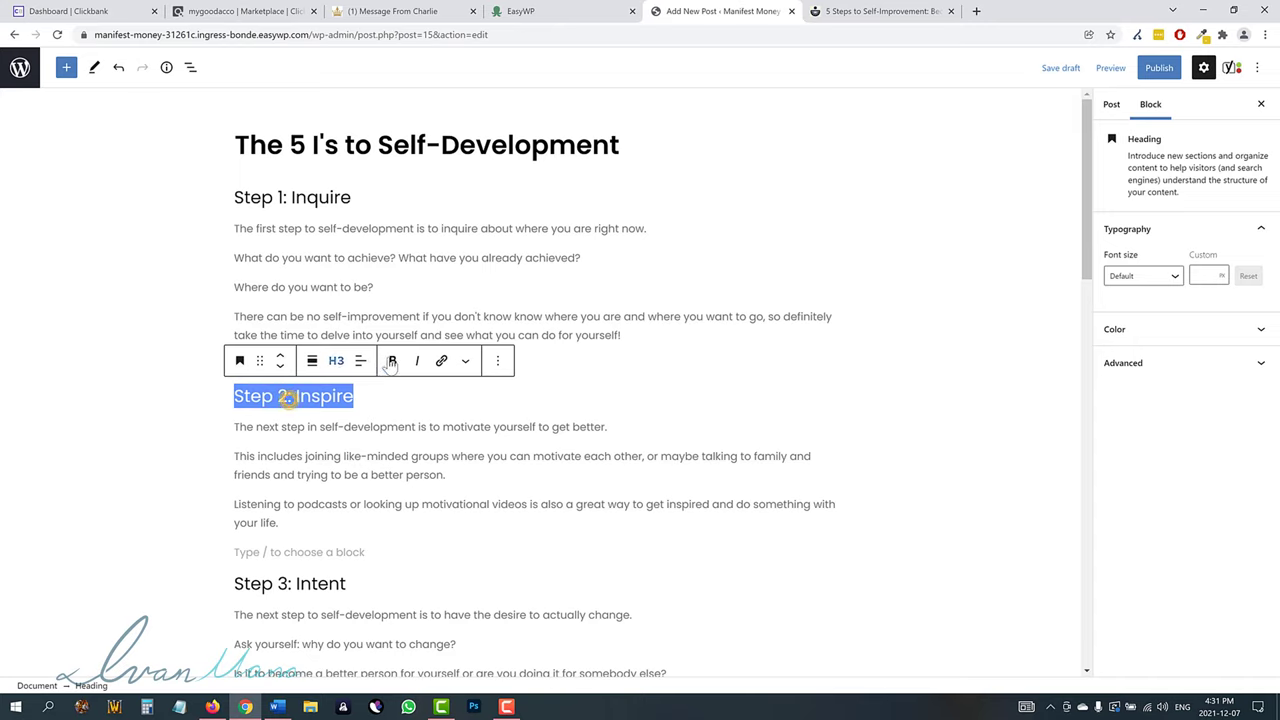
triple_click(281, 197)
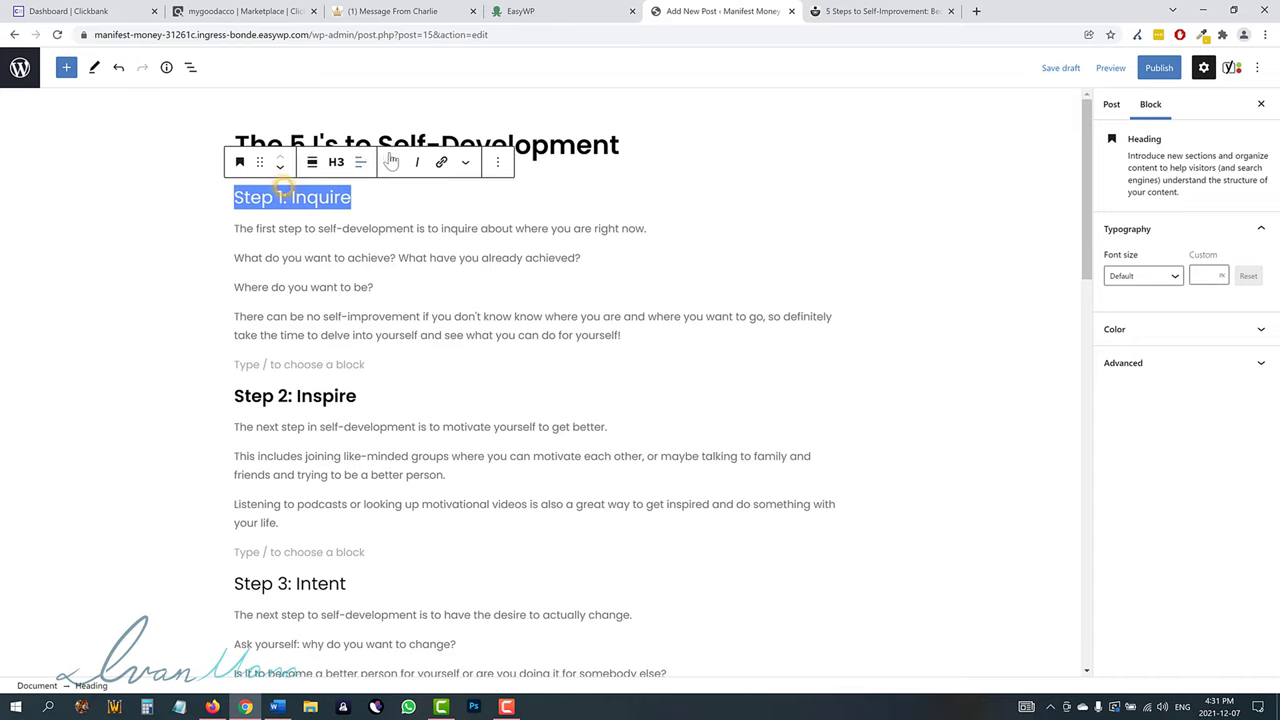
left_click(392, 162)
Make the headings "Step 3: Intent", "Step 4: Imagine" and "Step 5: Implement" bold.
scroll(313, 424, "down", 2)
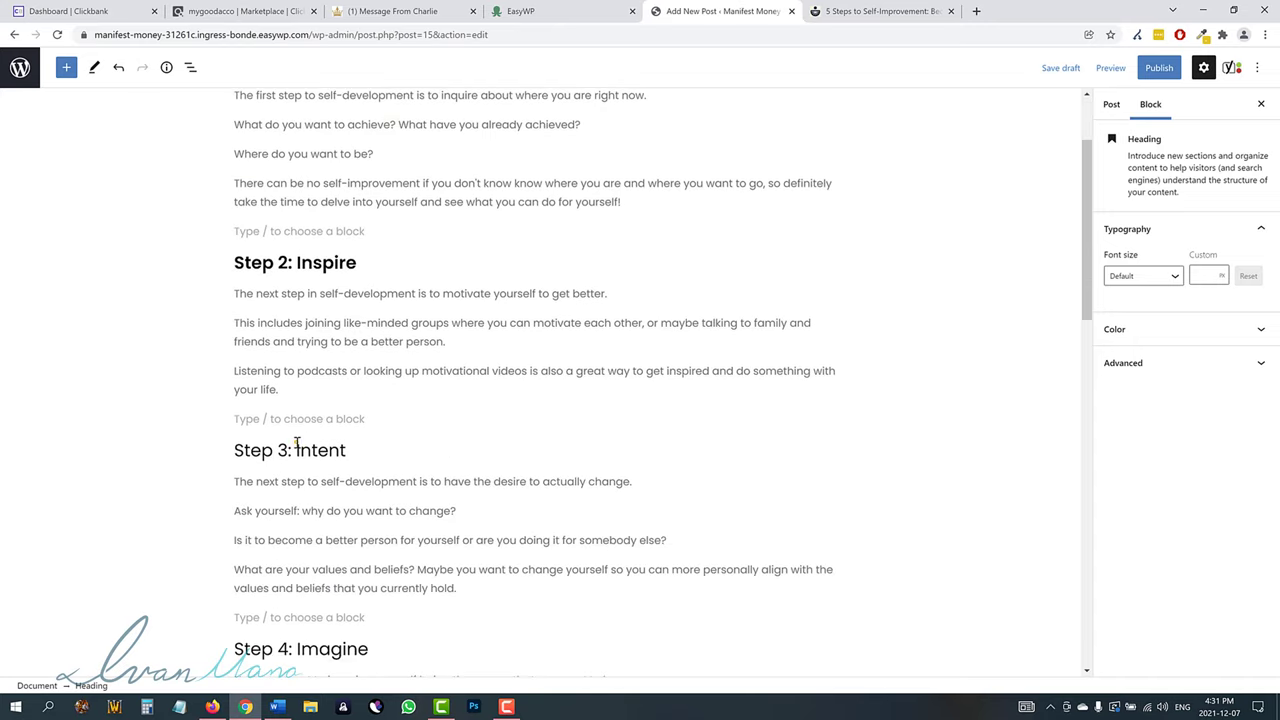
triple_click(296, 447)
left_click(392, 416)
scroll(392, 418, "down", 2)
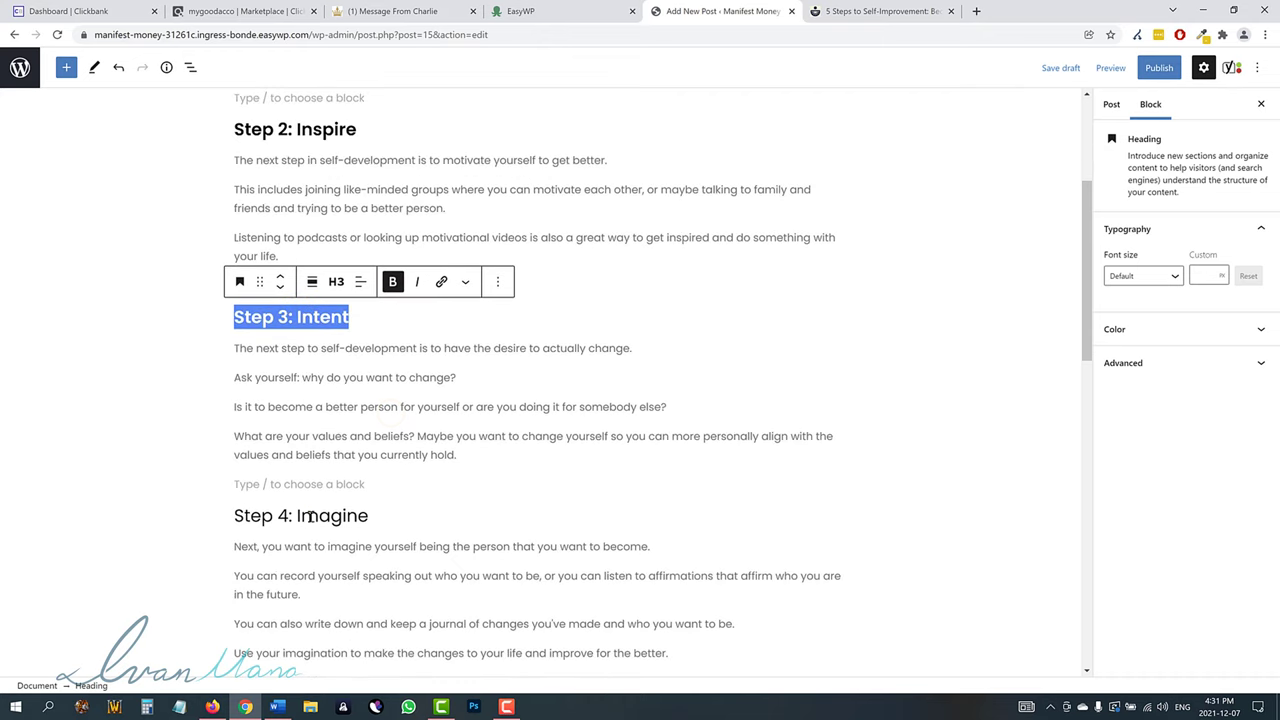
triple_click(311, 515)
left_click(392, 481)
scroll(390, 480, "down", 4)
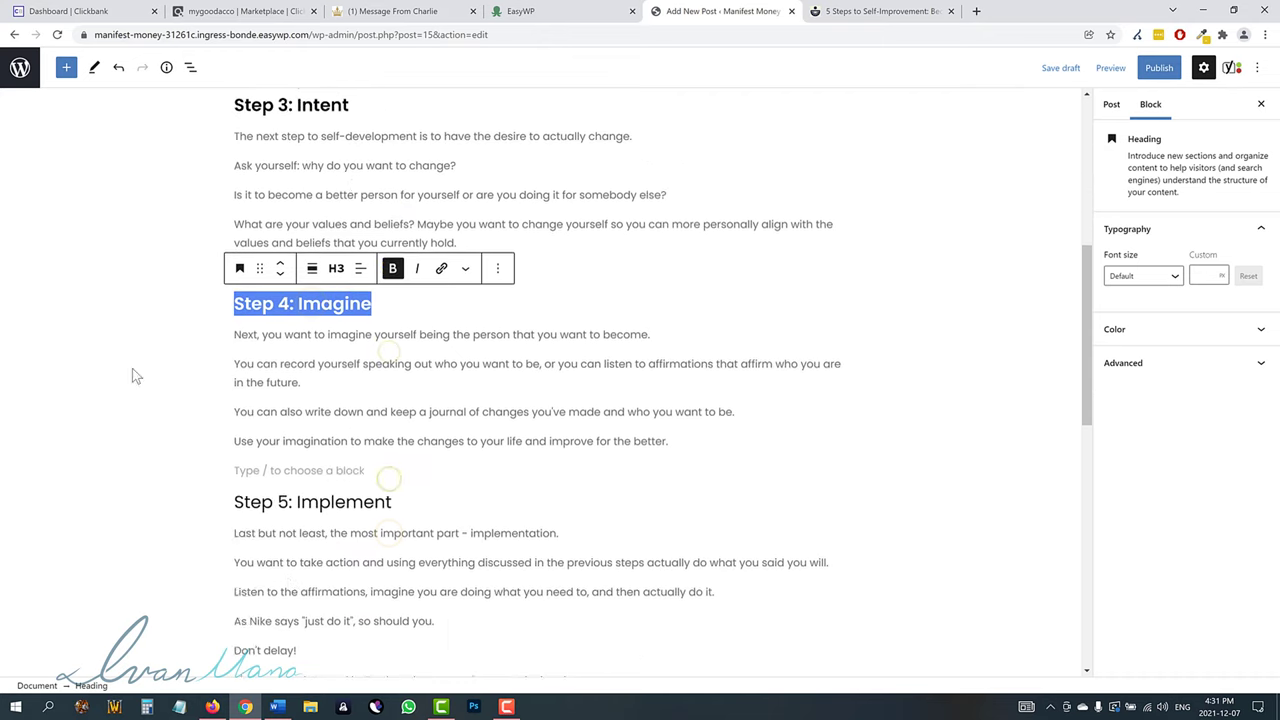
left_click(299, 447)
triple_click(297, 447)
left_click(392, 412)
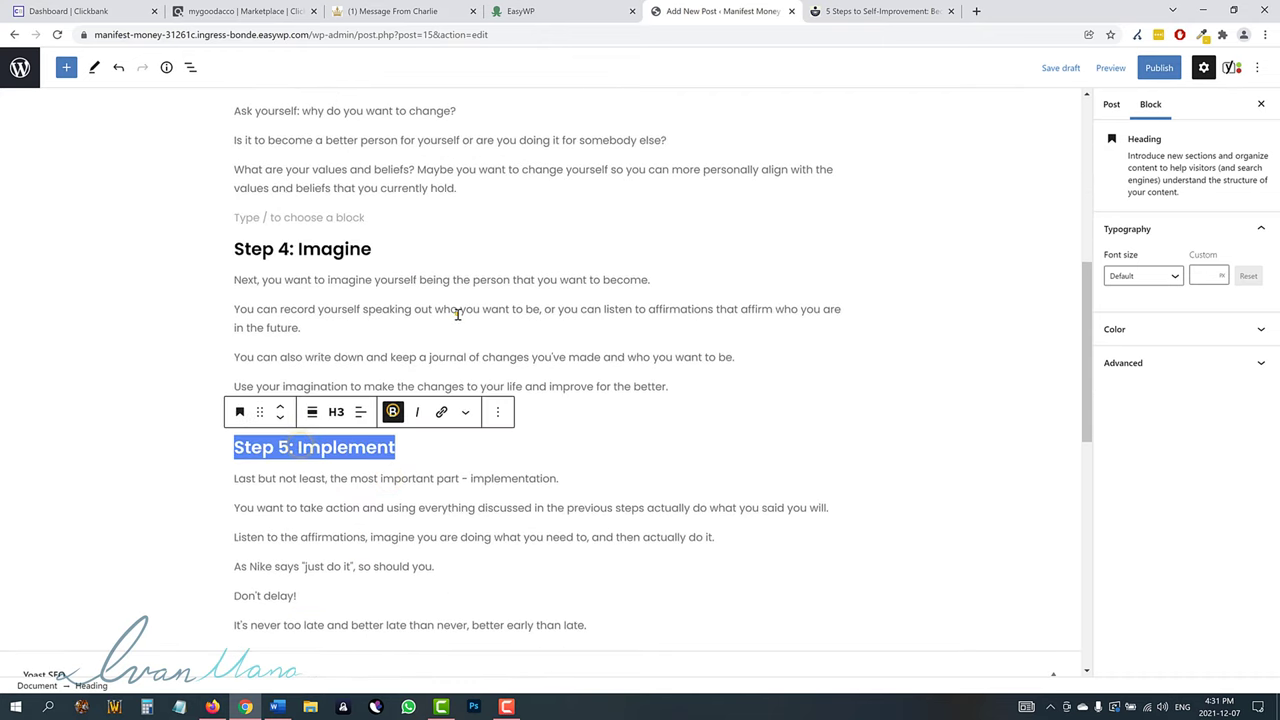
Look over the formatted post, view the Tao of Rich sales page and its ClickBank marketplace listing, and return to the post editor.
scroll(465, 339, "up", 8)
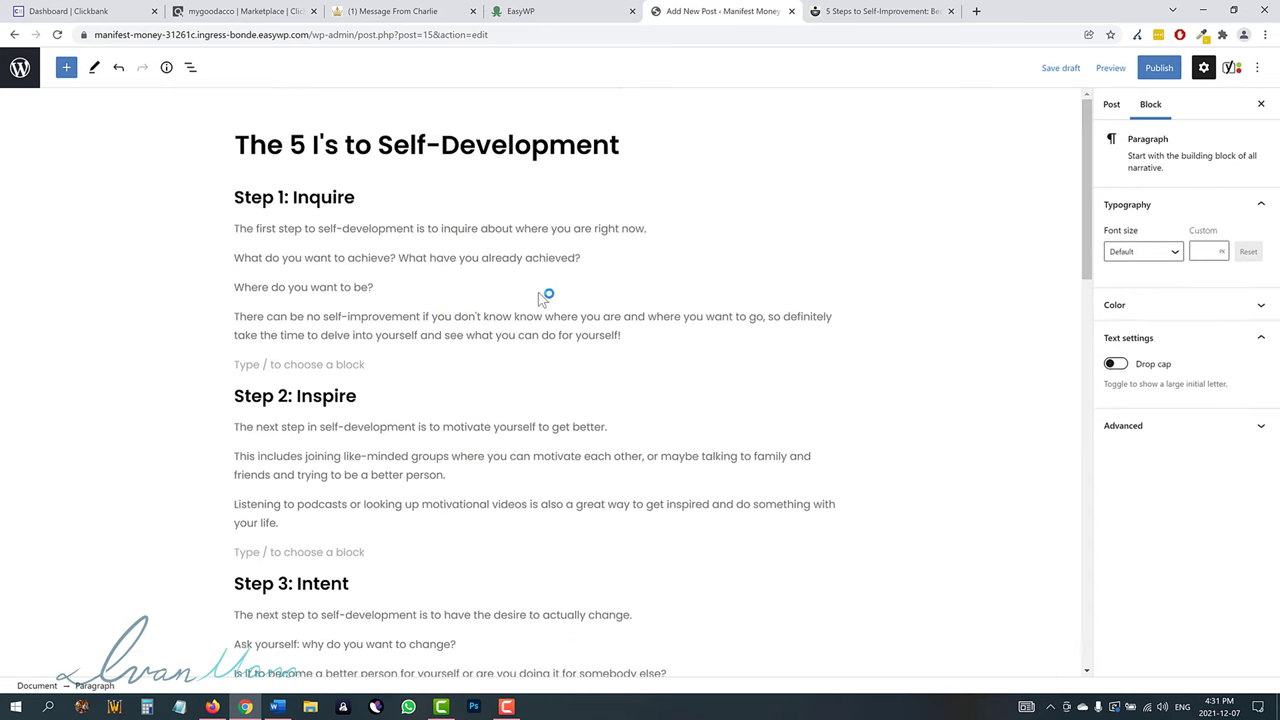
scroll(539, 292, "down", 8)
left_click(412, 11)
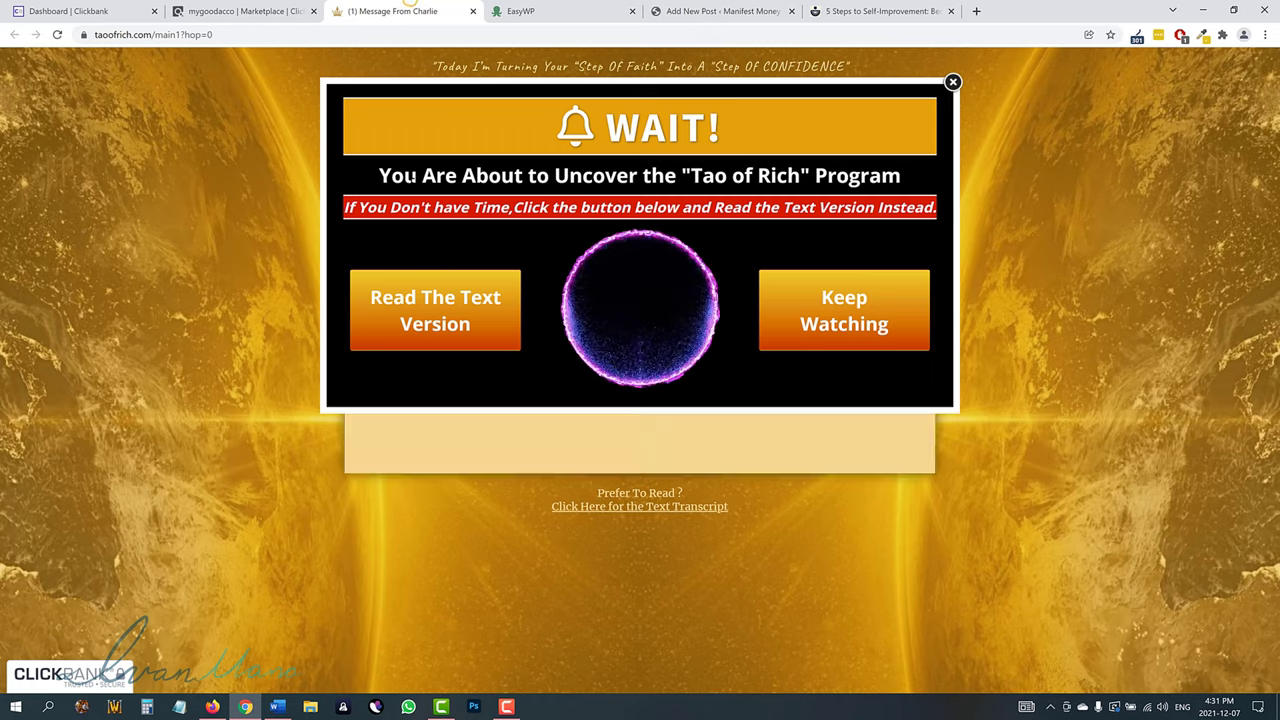
left_click(245, 11)
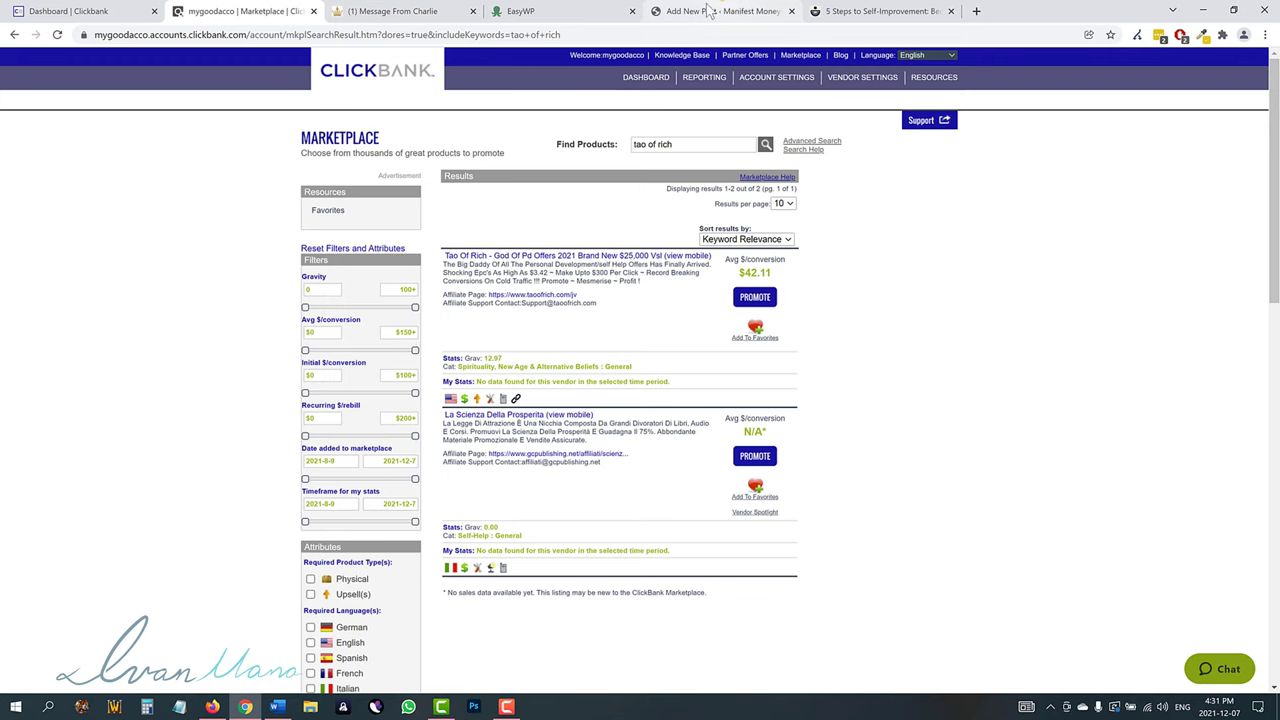
left_click(763, 11)
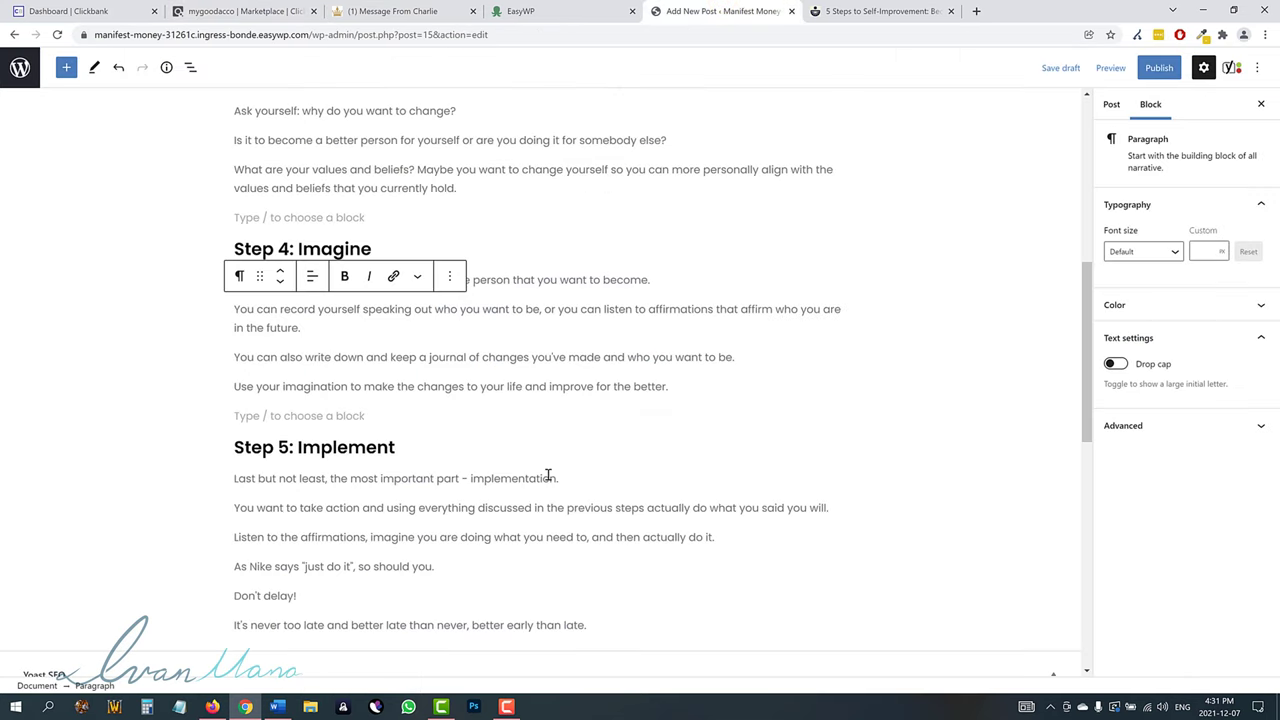
Add the line "Step 6: Speed Up Your Results" at the end of the post, leaving an empty paragraph above it.
scroll(491, 485, "down", 1)
left_click(626, 551)
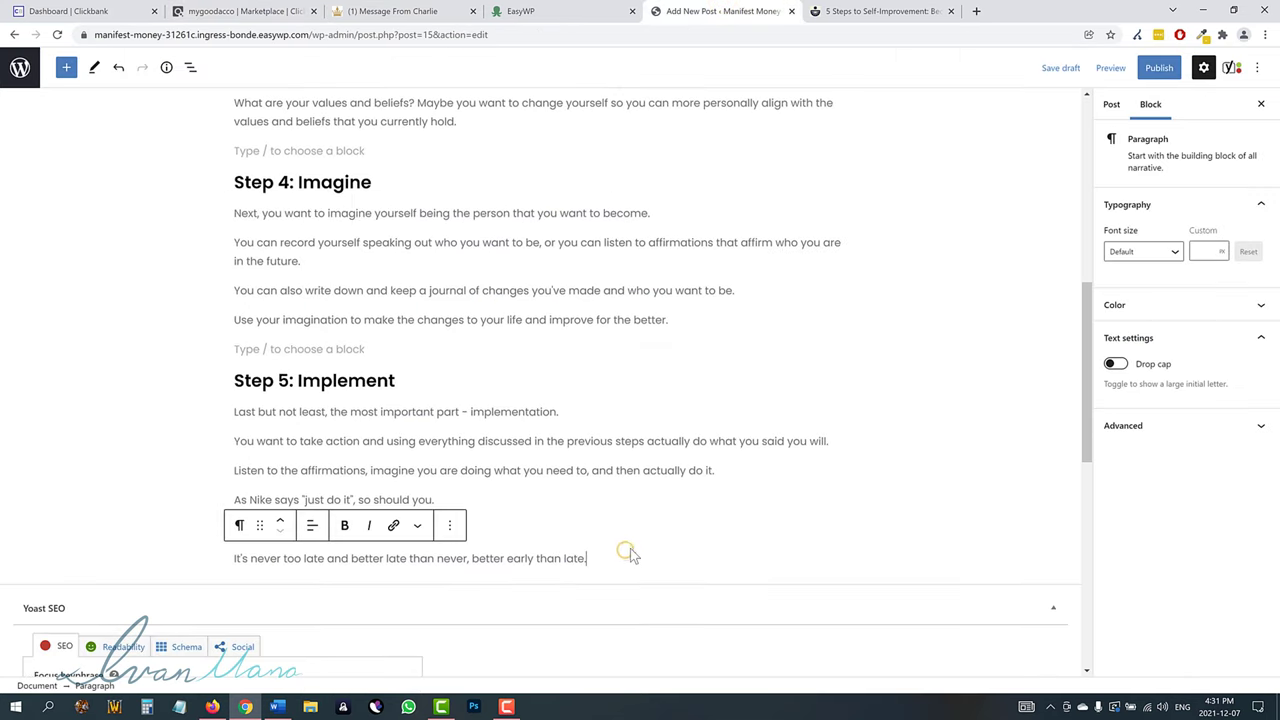
key("Return")
key("Return")
type("Step 6: Speed Up Your Results")
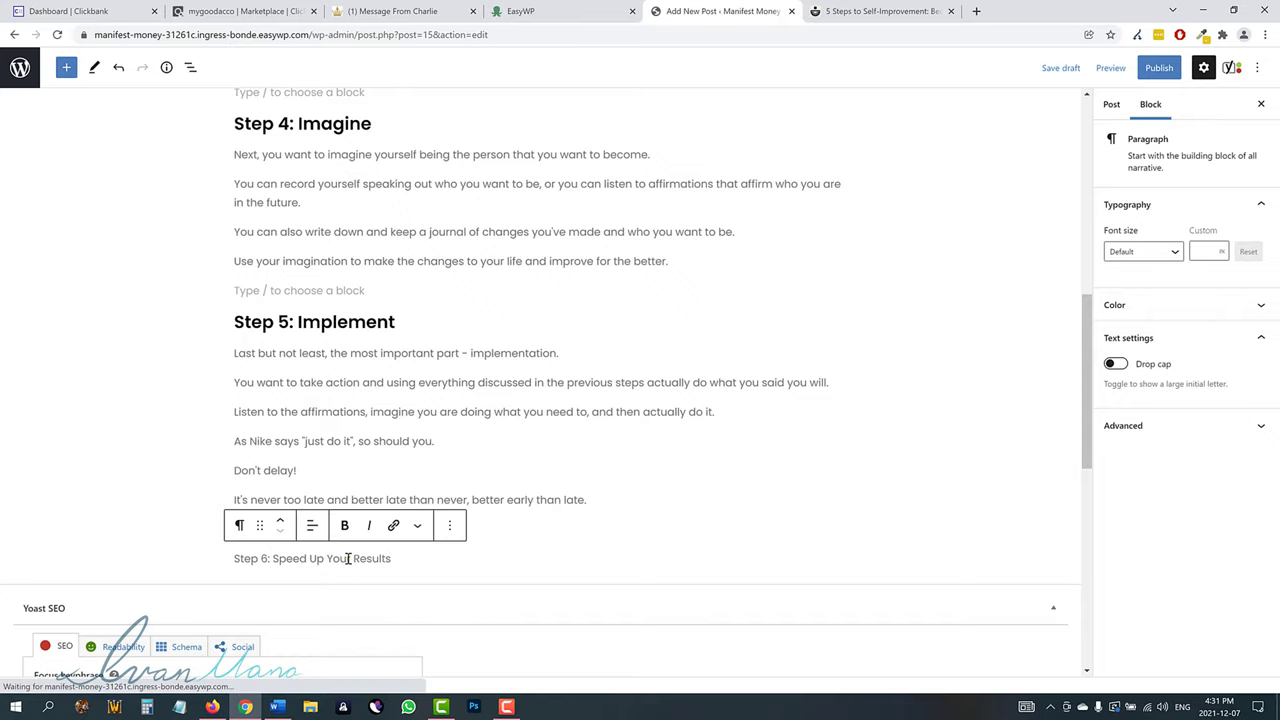
Turn the line "Step 6: Speed Up Your Results" into a bold H3 heading.
triple_click(337, 558)
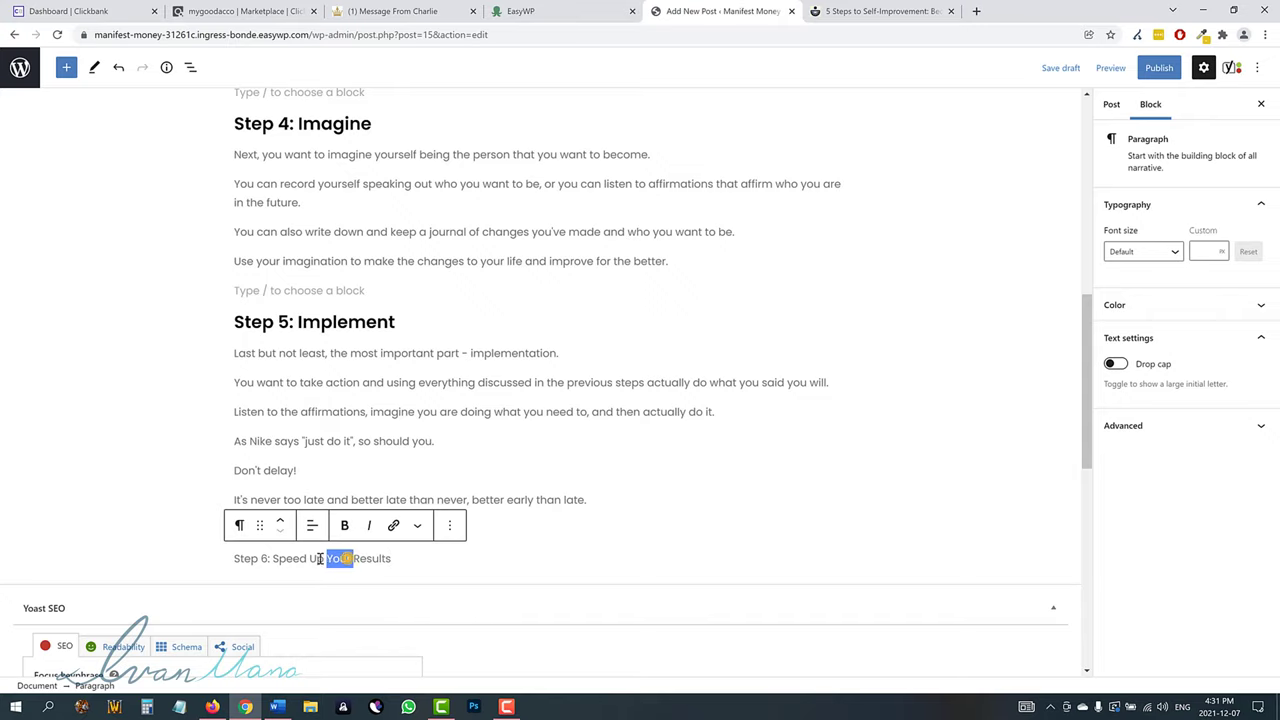
left_click(240, 525)
left_click(279, 288)
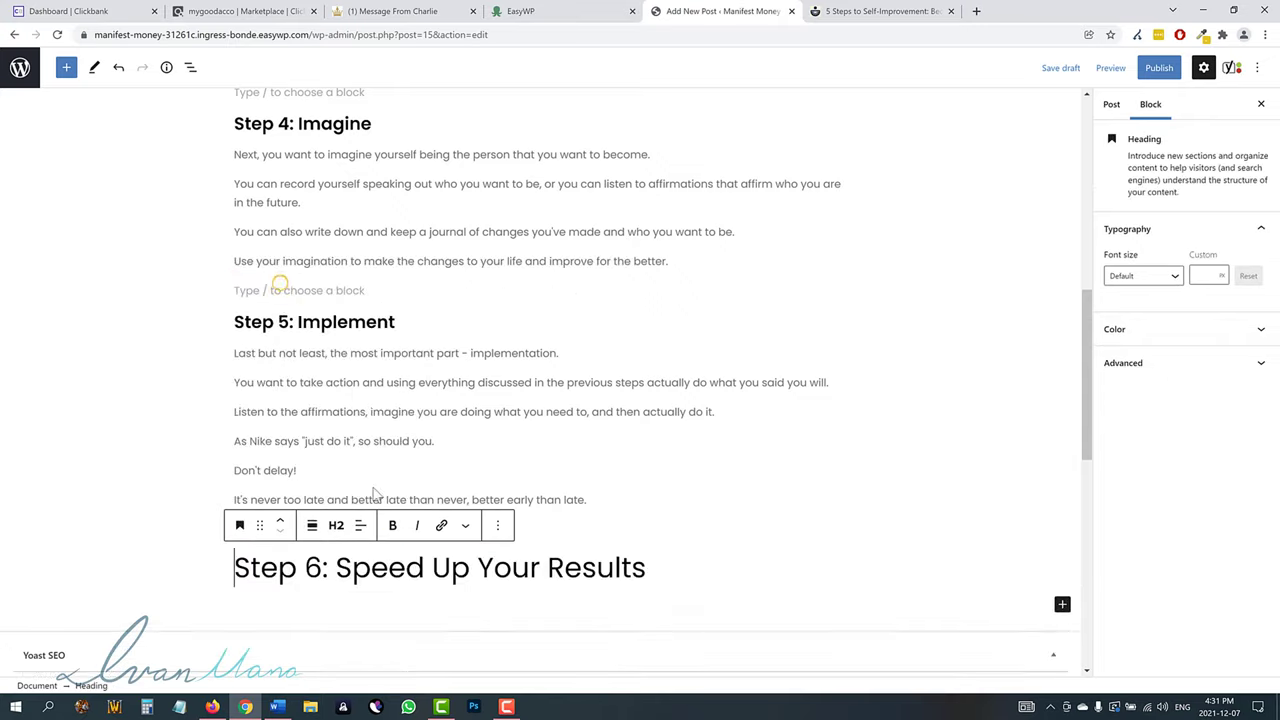
left_click(337, 527)
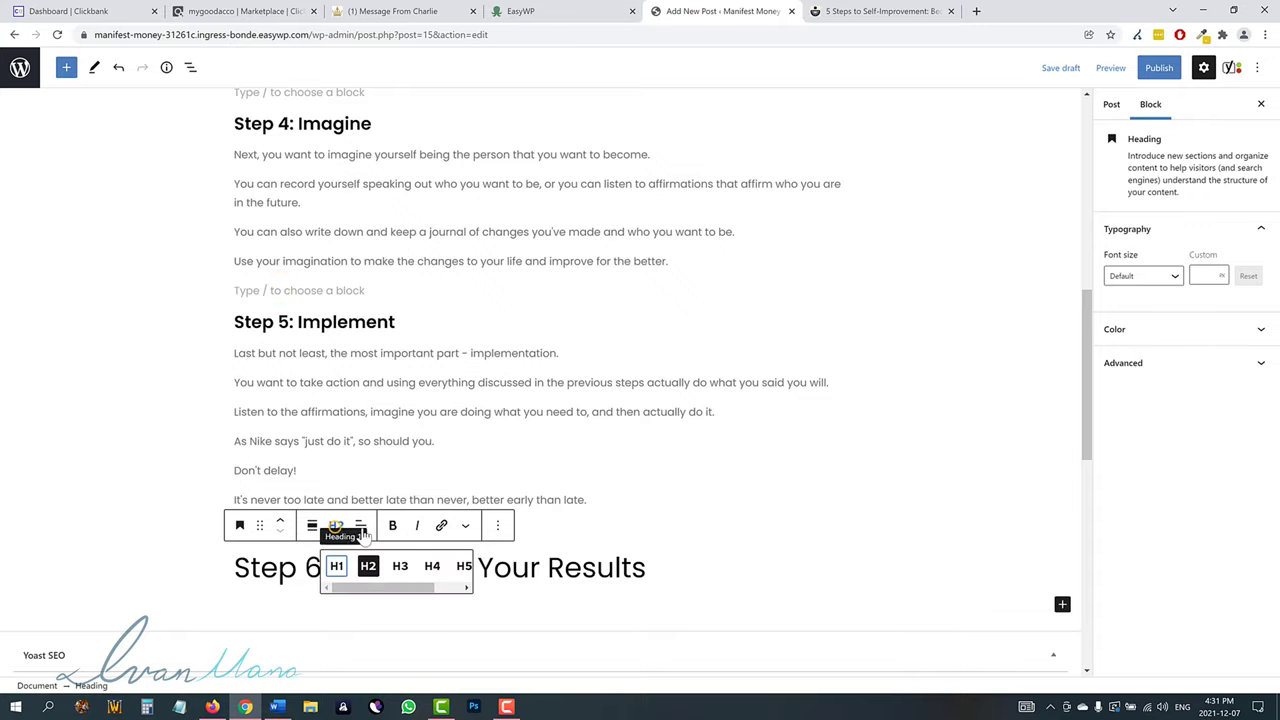
left_click(400, 564)
left_click_drag(297, 560, 287, 558)
triple_click(287, 558)
left_click(392, 525)
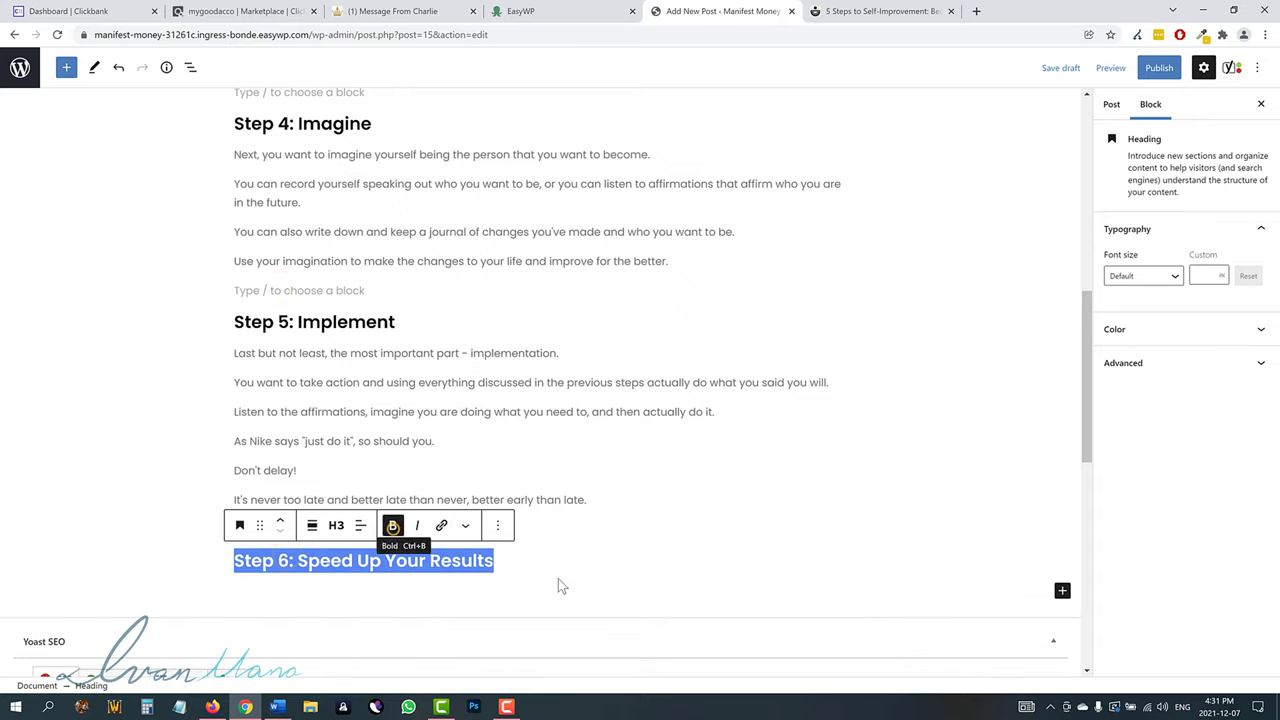
left_click(527, 567)
triple_click(267, 573)
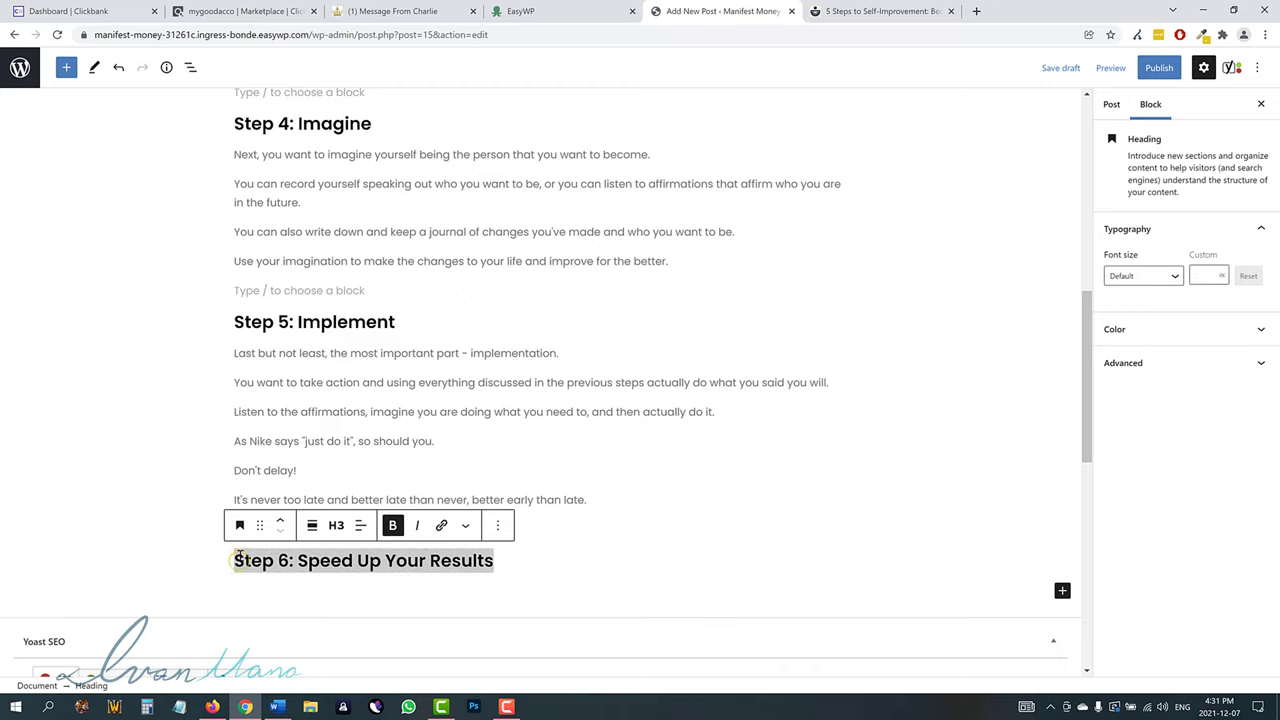
left_click(234, 560)
key("BackSpace")
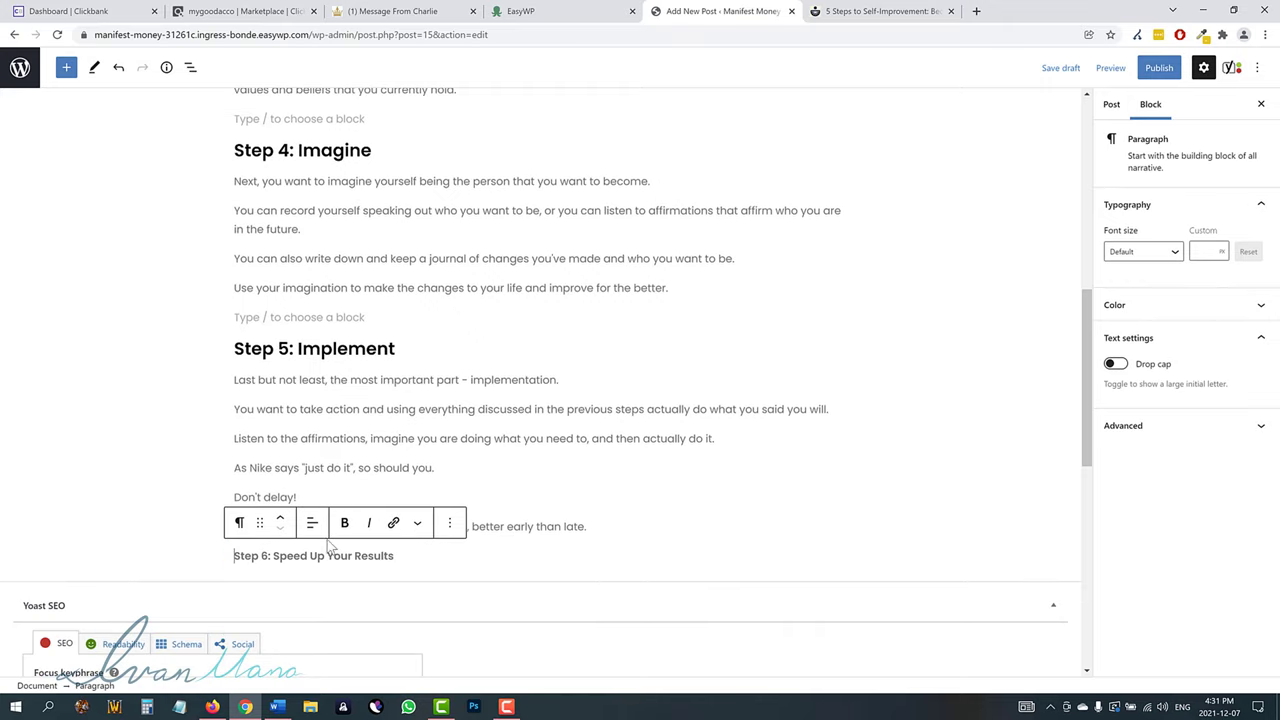
key("ctrl+z")
Below the Step 6 heading, write that Tao of Rich, a program specifically designated to help you reach new heights in self-development, can speed up your results.
left_click(525, 563)
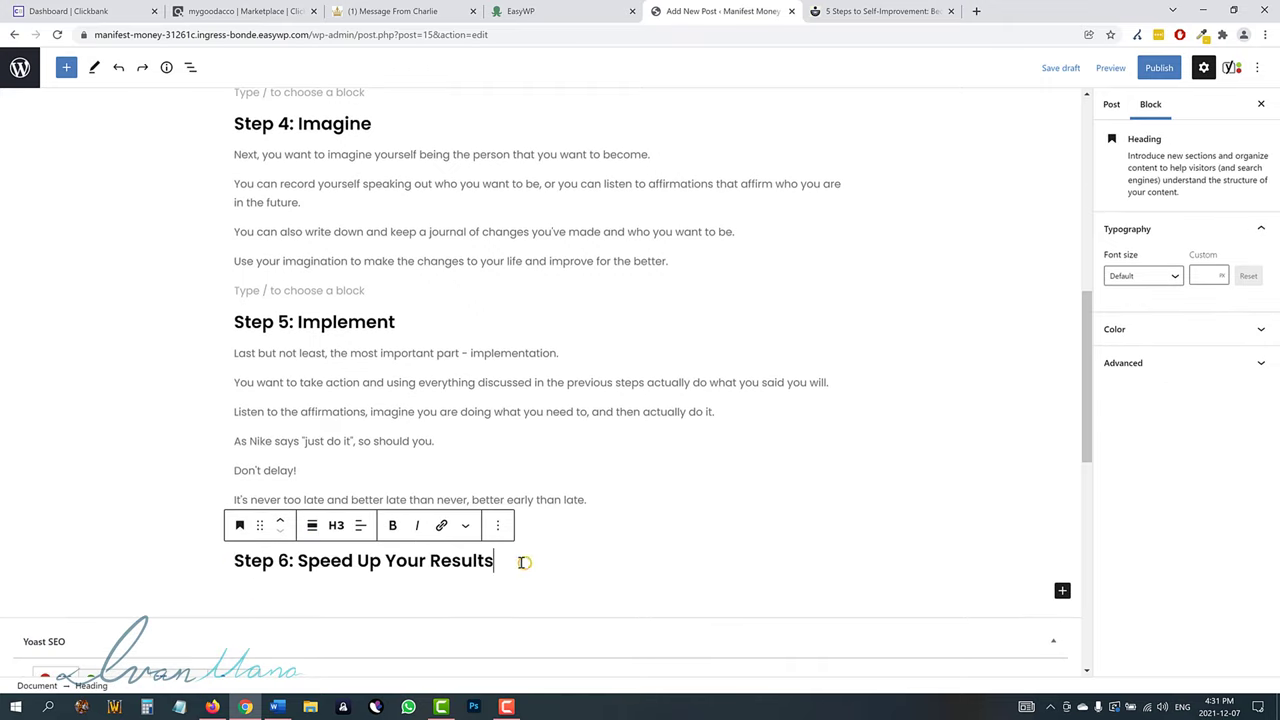
key("Return")
type("If you want to speed u")
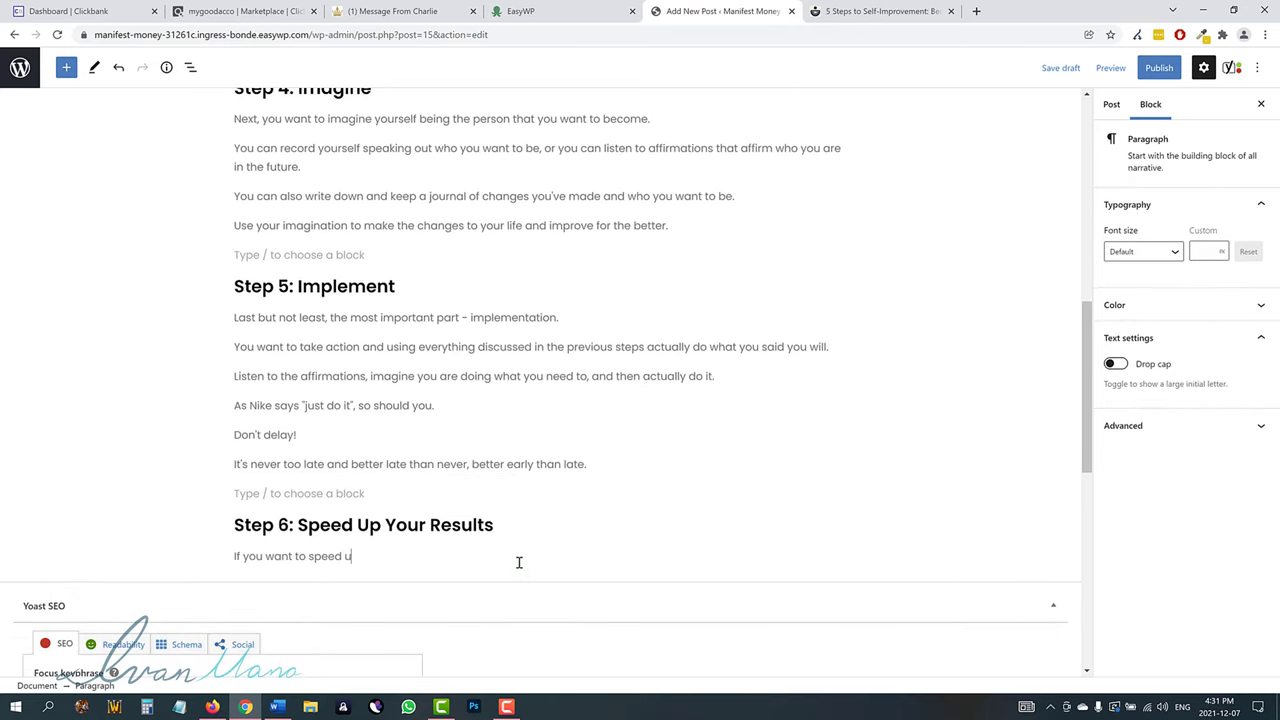
type("you can take a look at Tao of Rich, which is a program specifically desi")
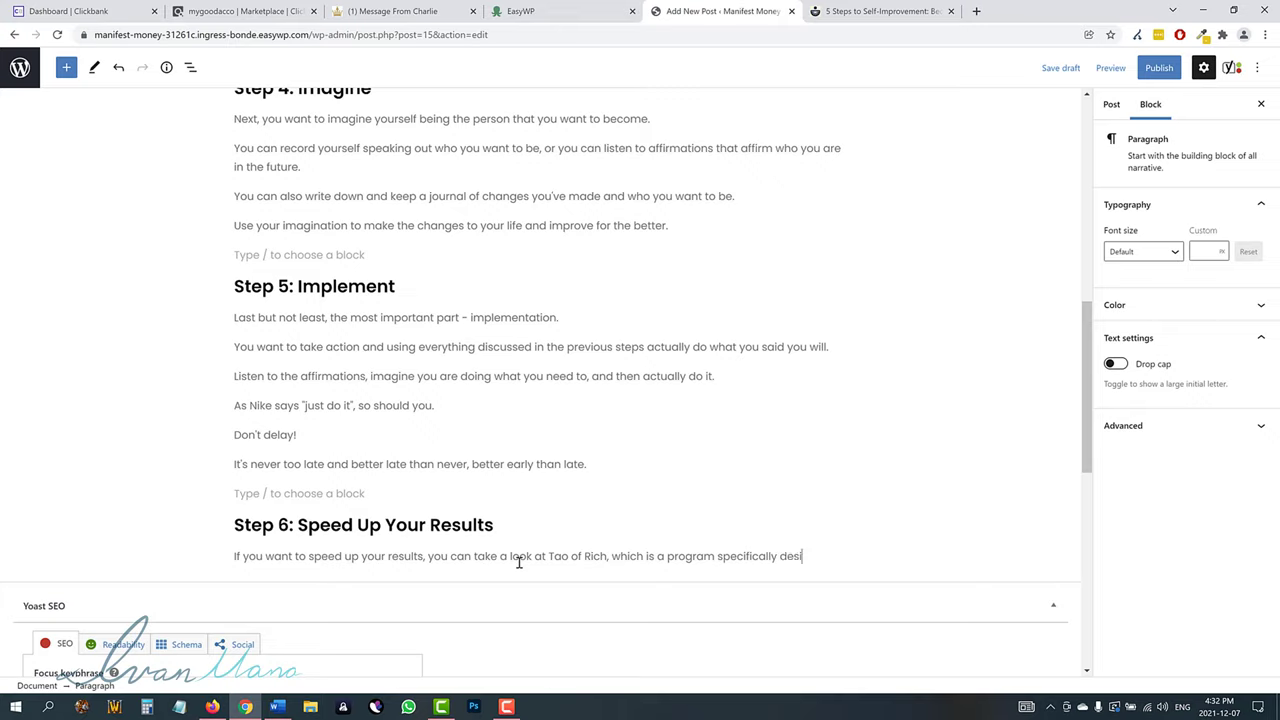
type("ted to help you reach new heights in self-development.")
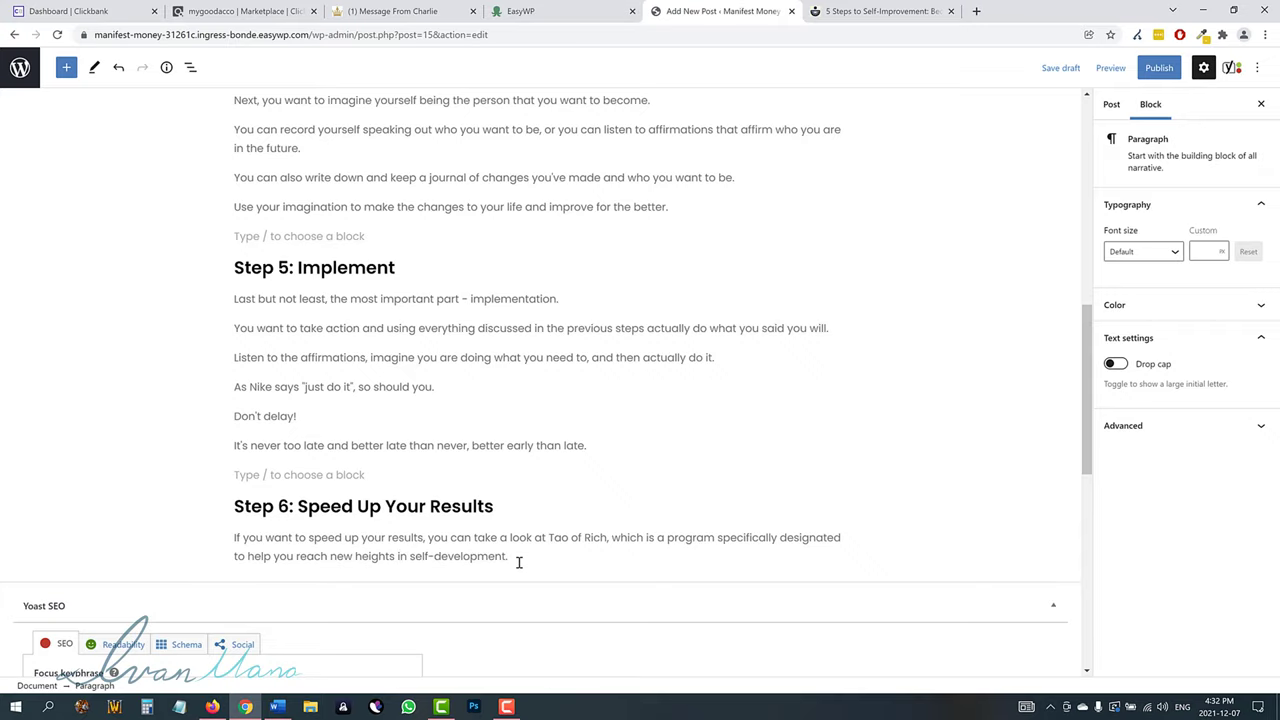
Add the line "You can see their official website by clicking here." and begin a new paragraph with "P.S. Their special offer of".
key("Return")
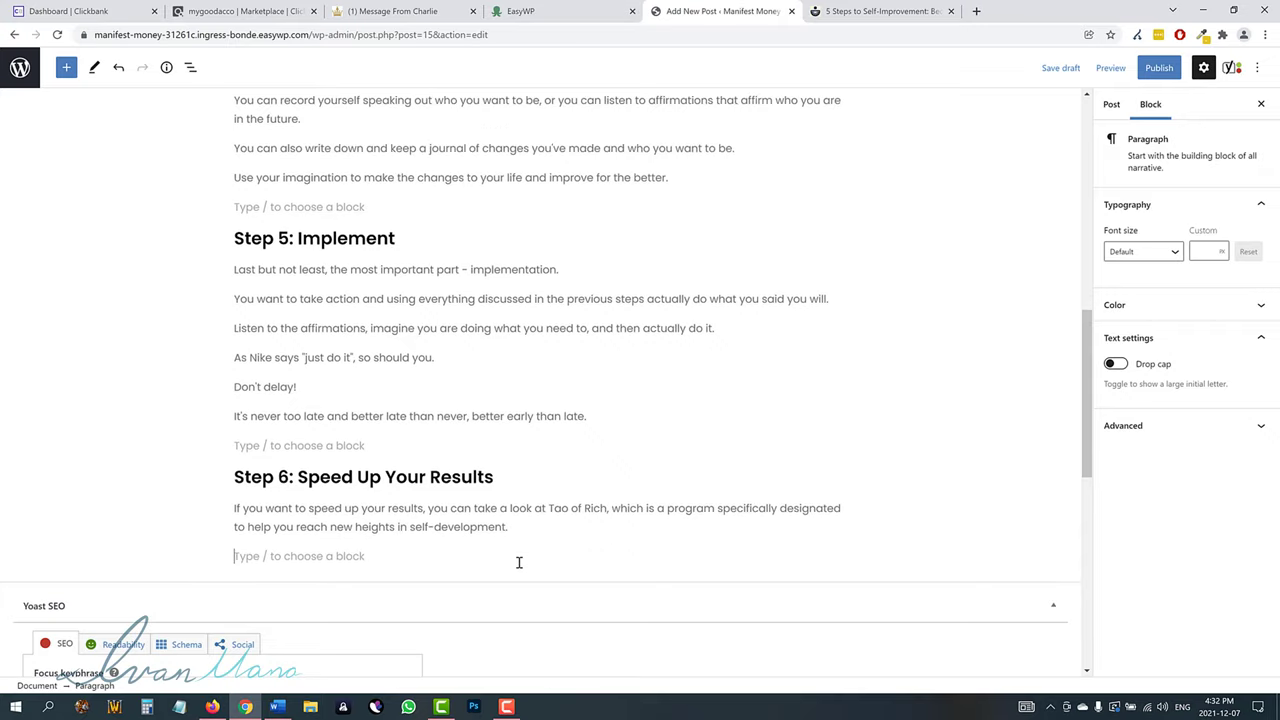
type("You can see their official webs")
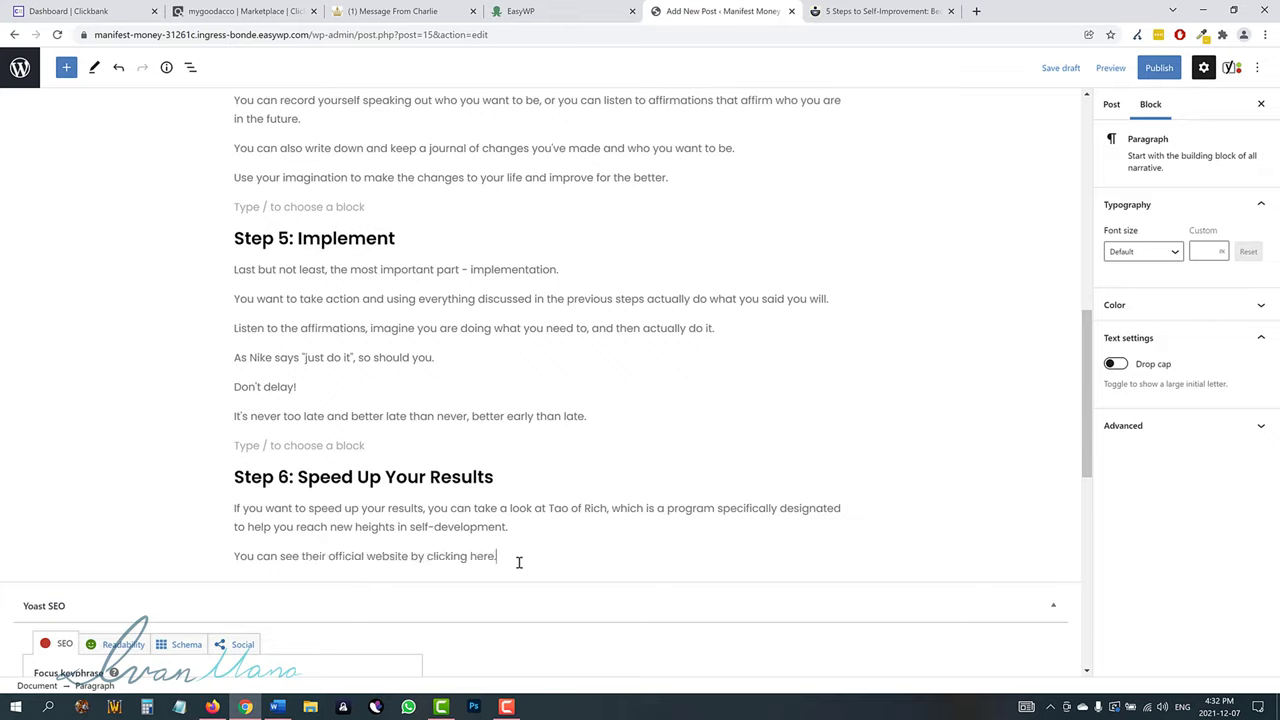
type("ite by clicking here.")
key("Return")
type("P.S")
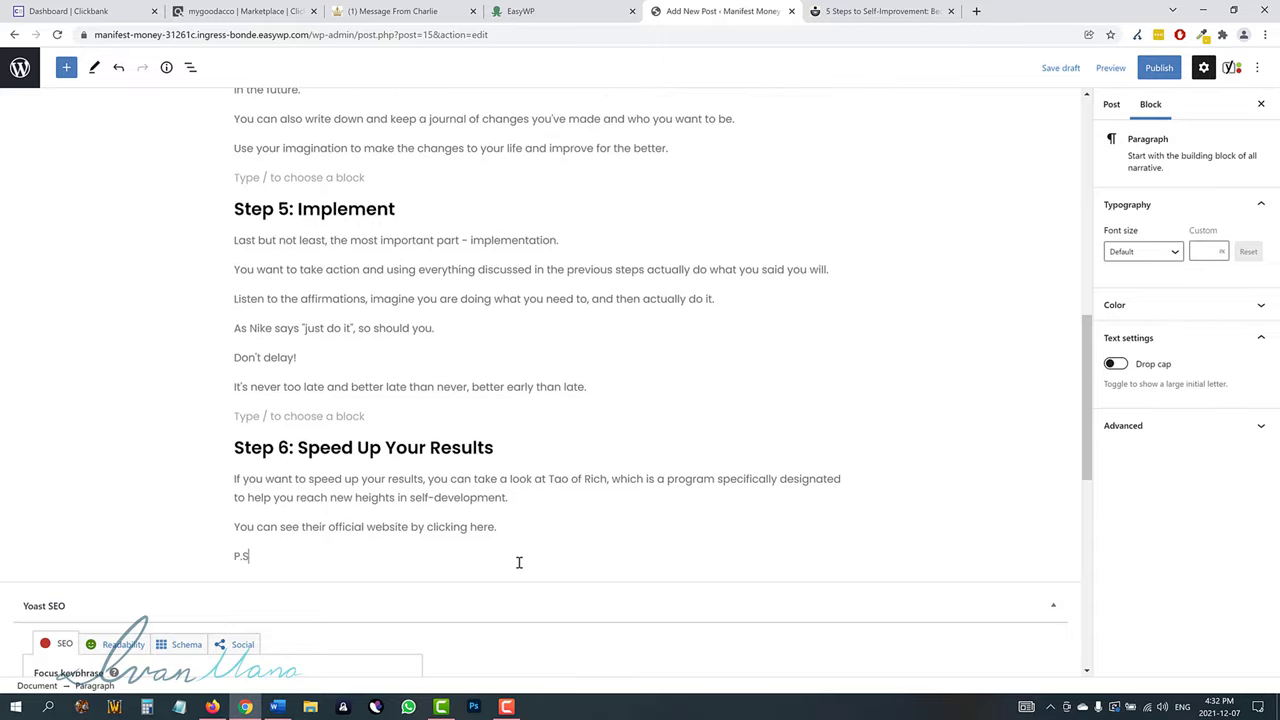
type(". Their special offer of")
Examine the text version of the Tao of Rich sales page for the package's value, regular price and current price, and return to the post editor.
left_click(390, 11)
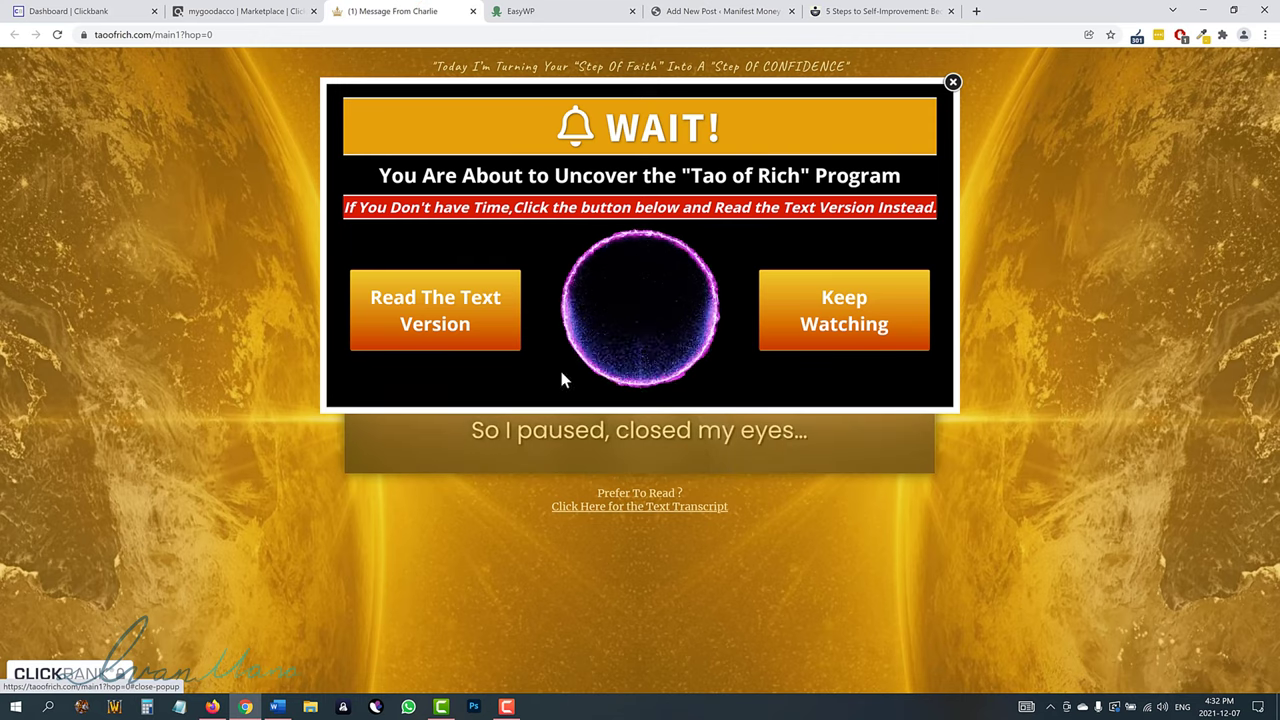
left_click(631, 505)
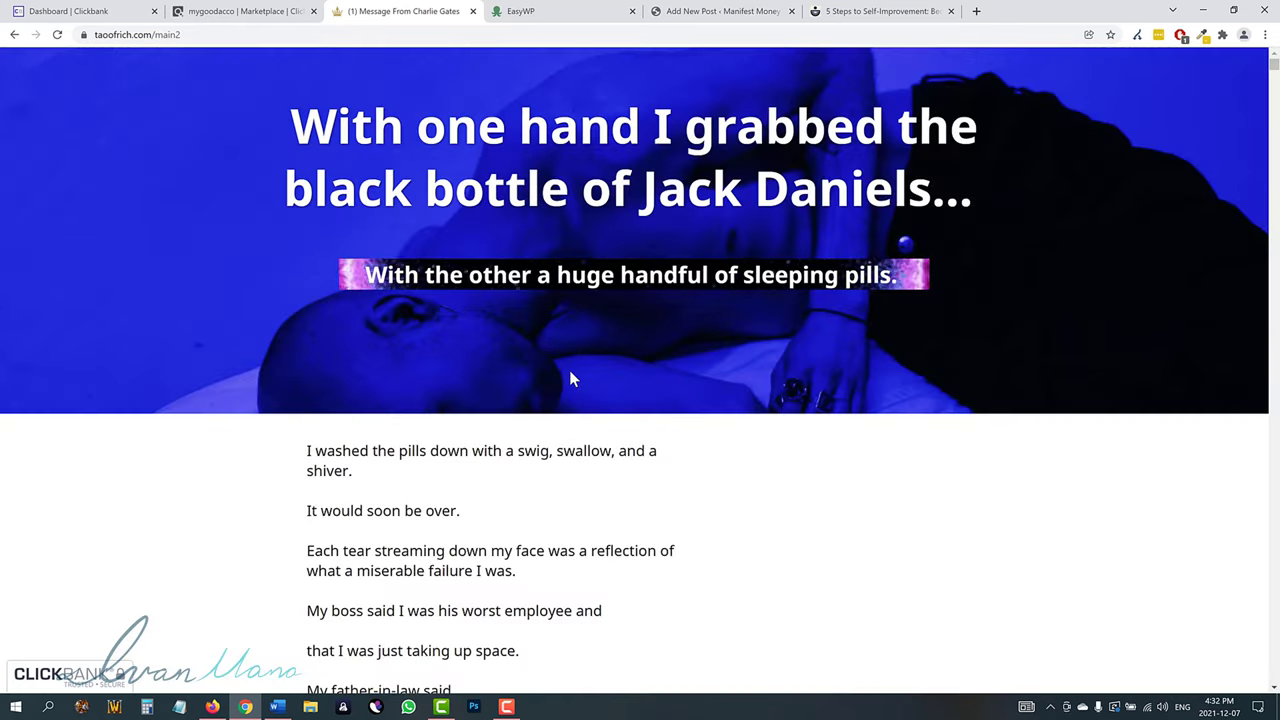
scroll(569, 376, "down", 20)
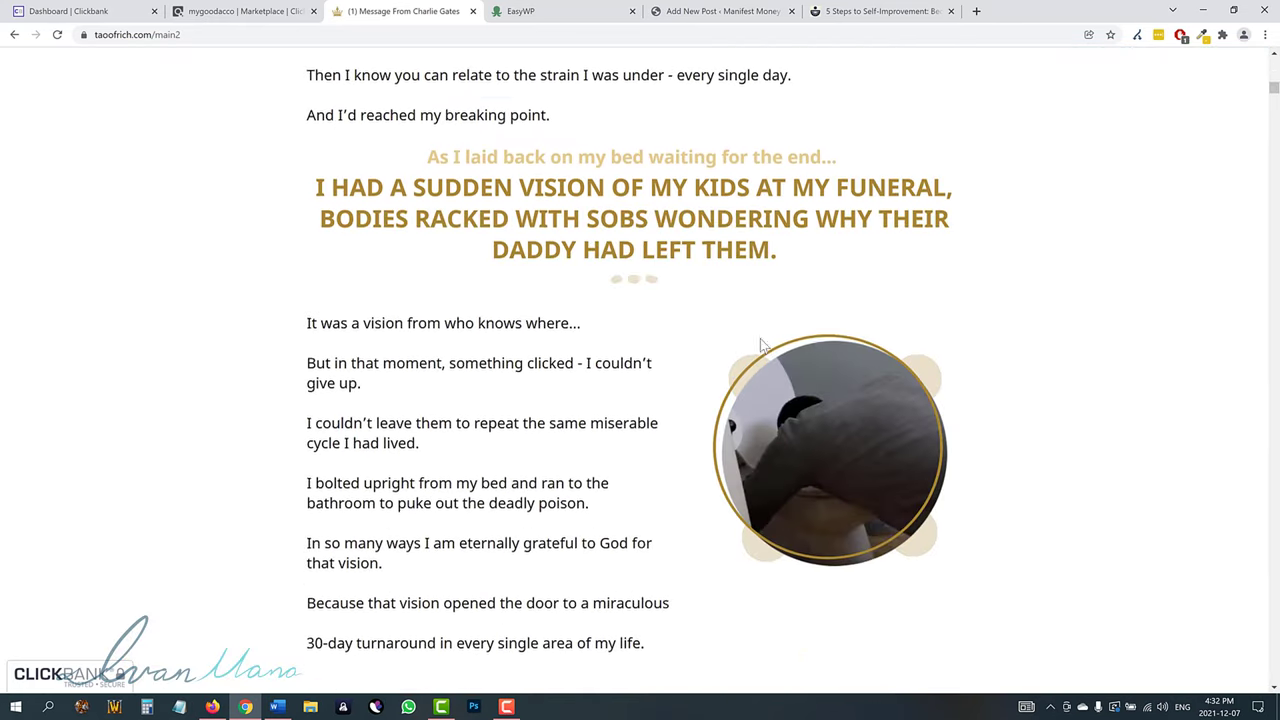
scroll(760, 345, "down", 20)
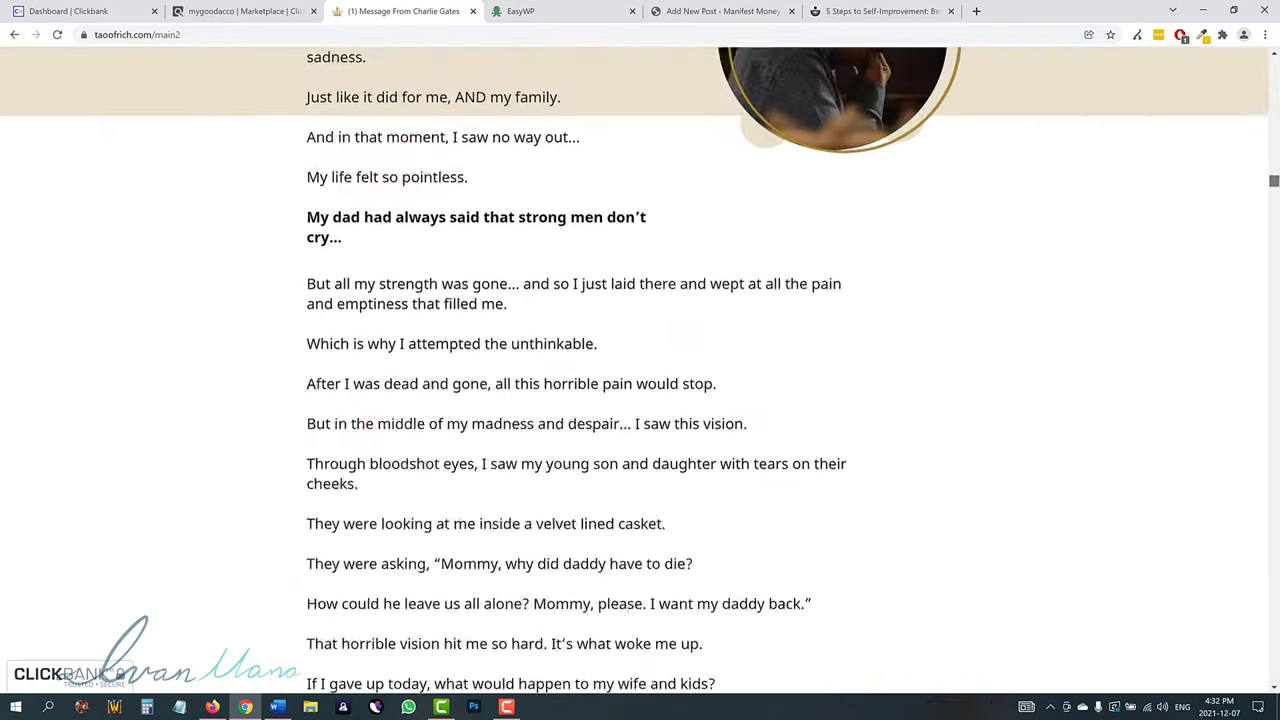
scroll(1245, 542, "down", 20)
scroll(1245, 542, "down", 20)
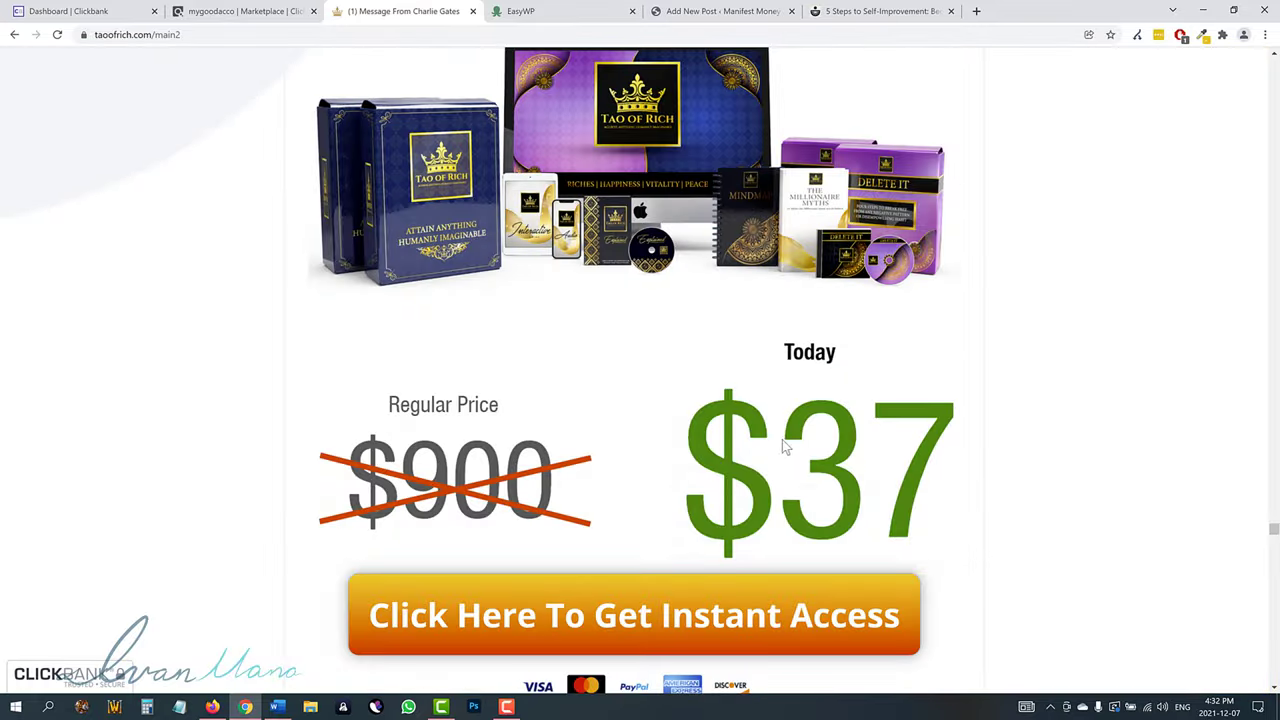
scroll(790, 445, "down", 1)
scroll(478, 361, "up", 5)
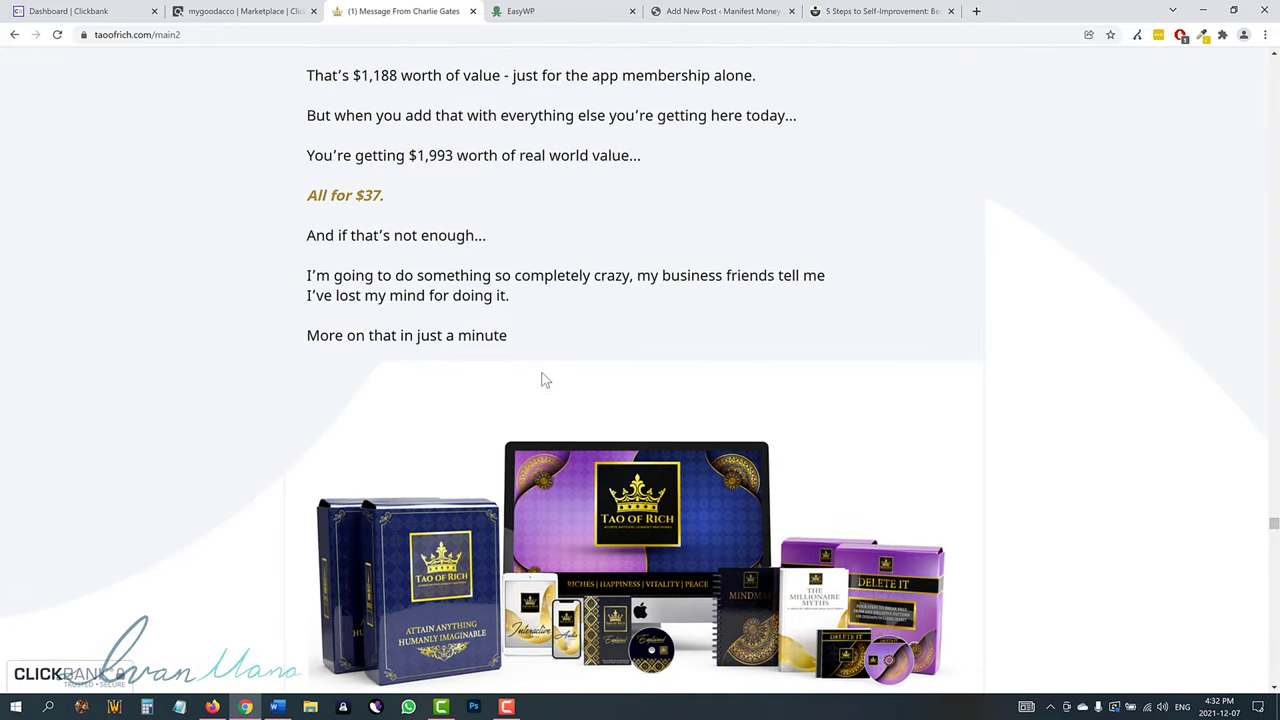
scroll(550, 380, "up", 3)
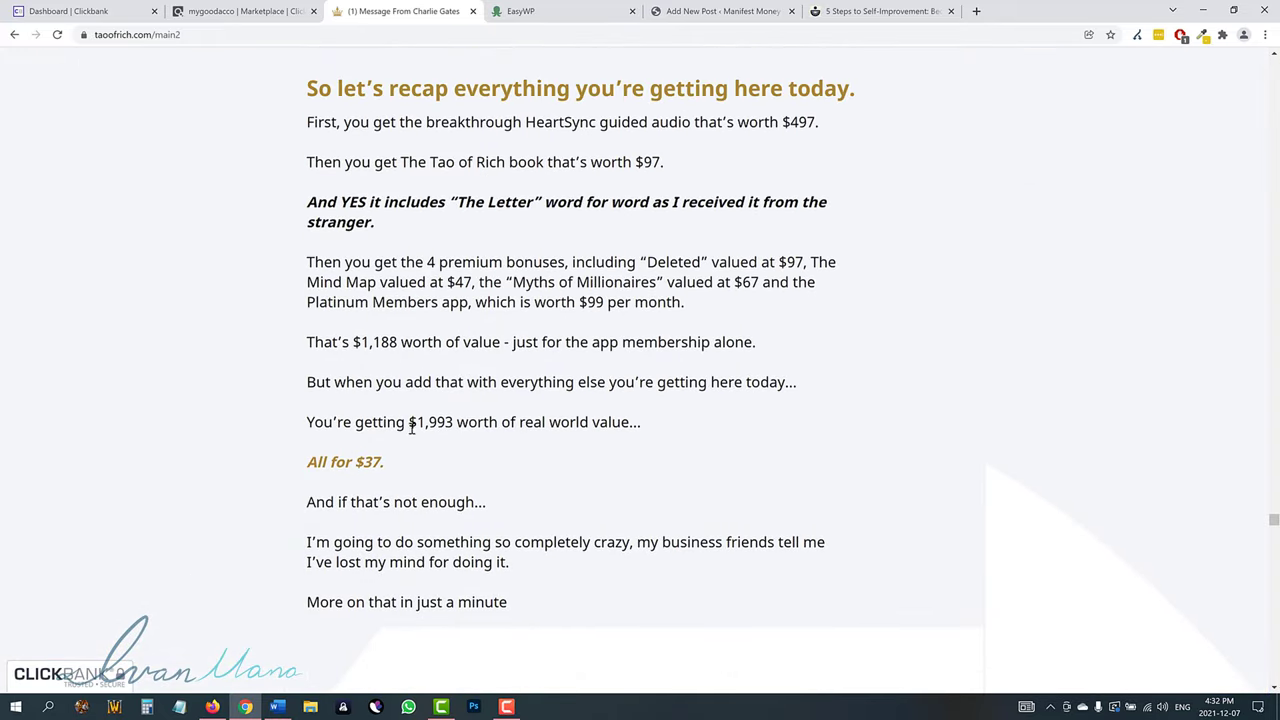
left_click_drag(411, 427, 600, 428)
scroll(523, 428, "up", 2)
scroll(523, 431, "down", 8)
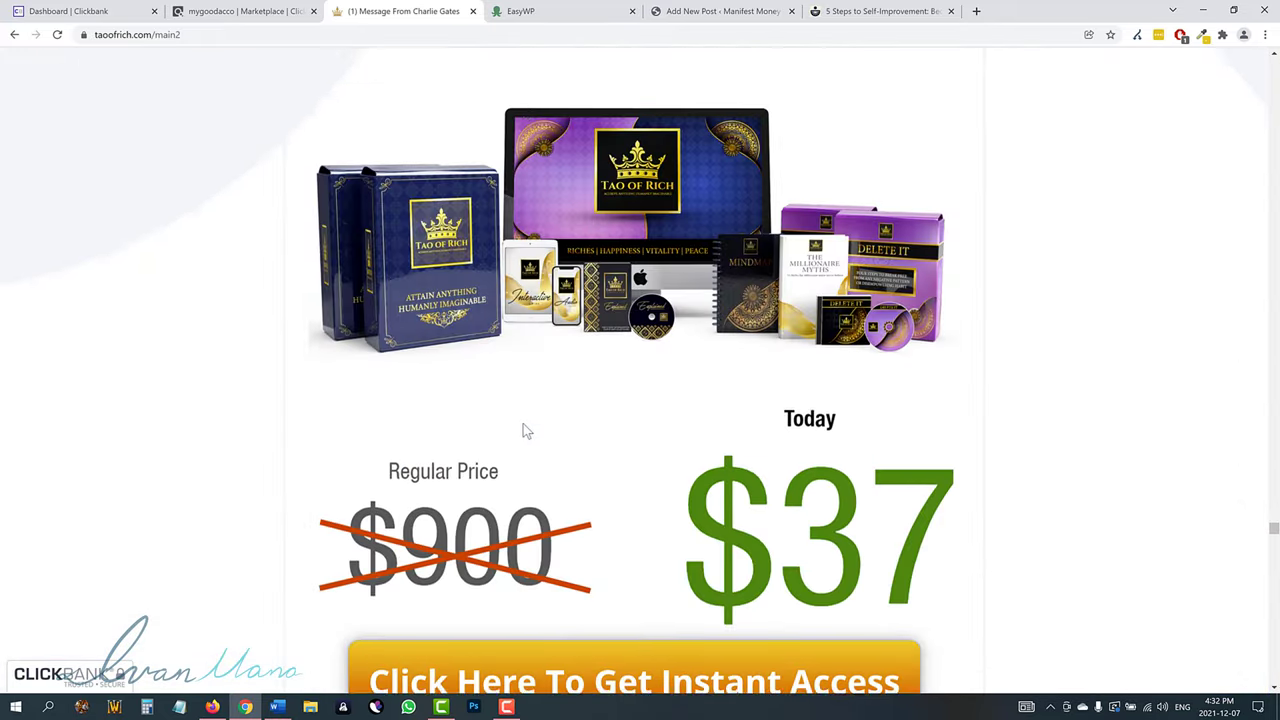
scroll(523, 431, "down", 2)
left_click(880, 11)
left_click(720, 11)
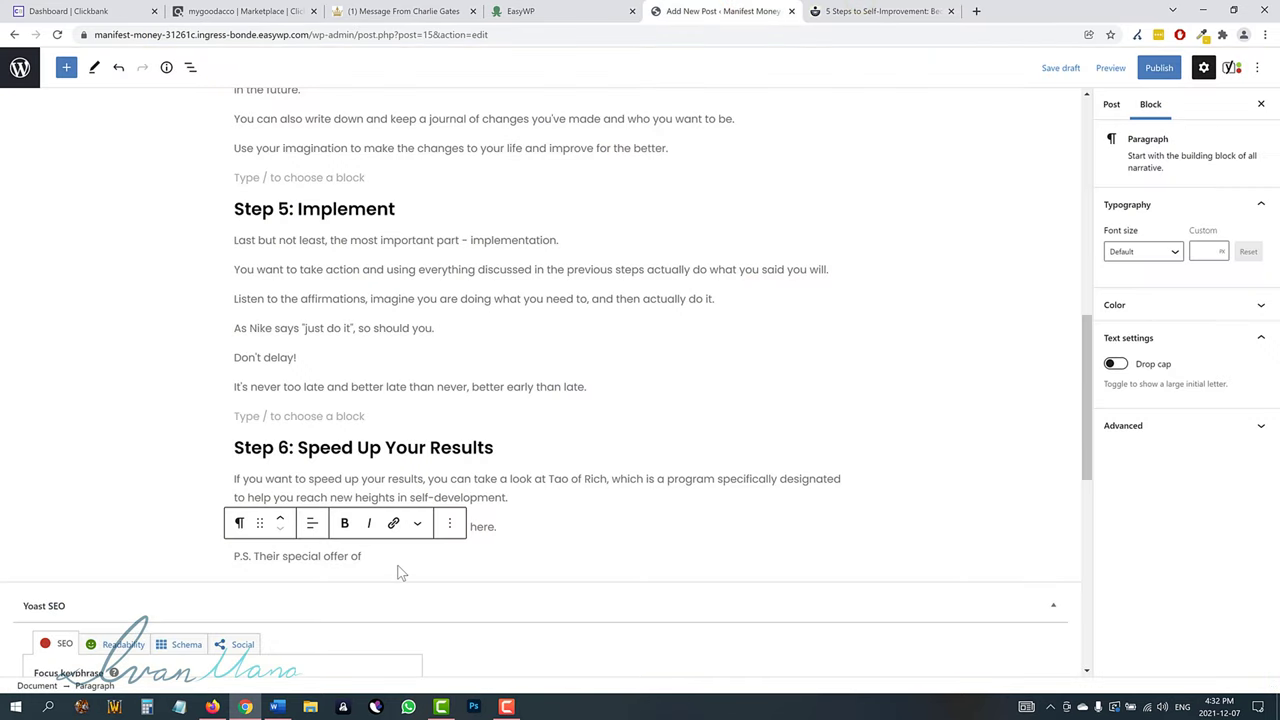
Complete the P.S. line with "$800 off won't last long, so check it out now!" and make the whole line bold.
type("$8")
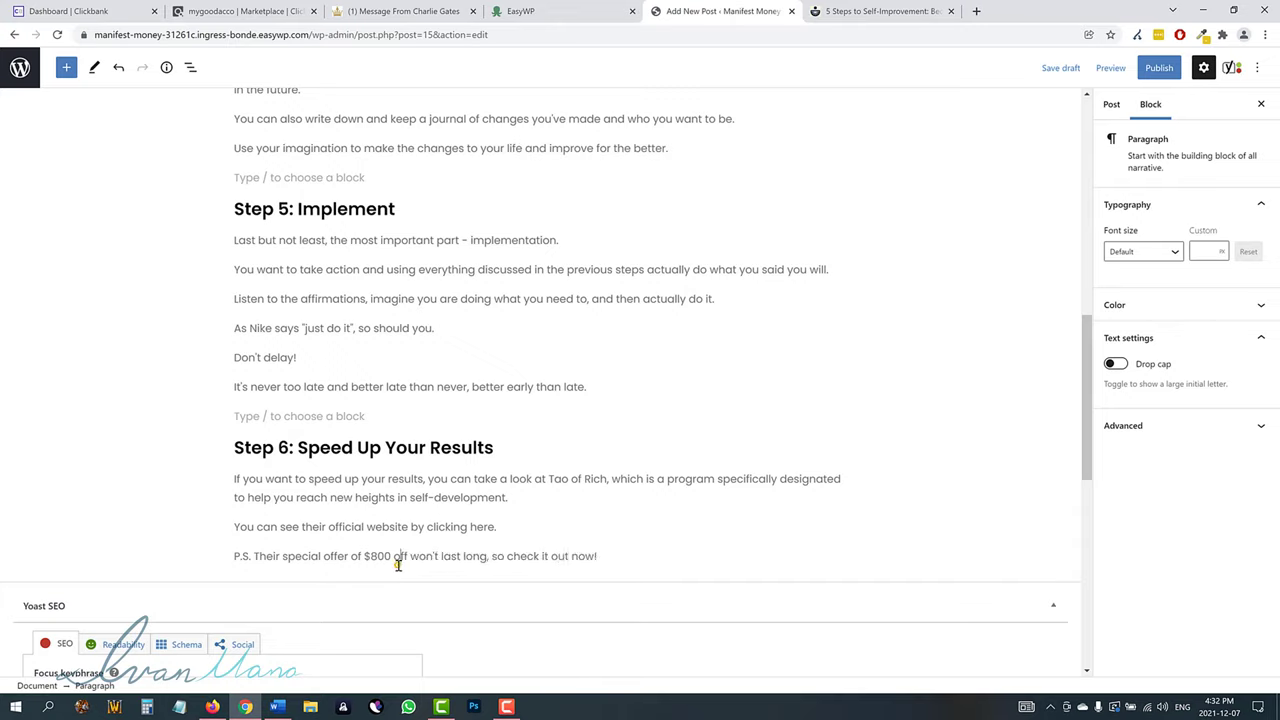
triple_click(397, 562)
key("ctrl+b")
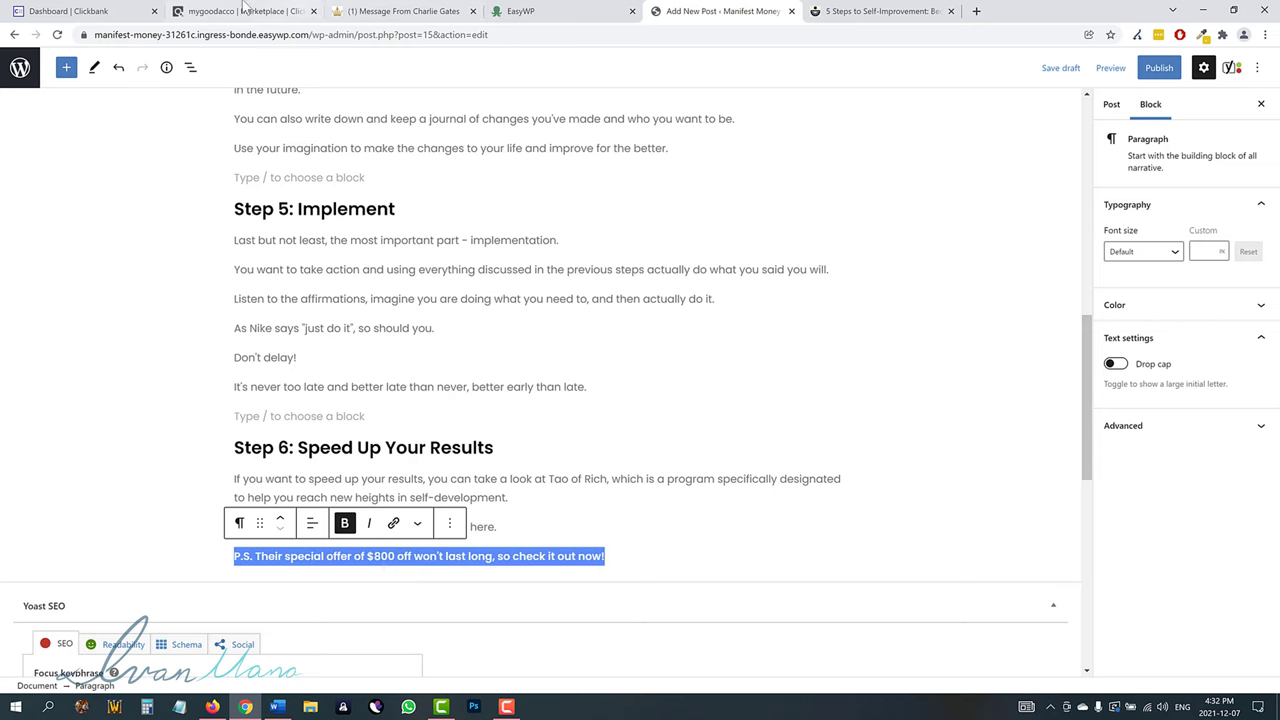
In the ClickBank marketplace, generate the Tao of Rich HopLink for the Default landing page and copy it.
left_click(243, 11)
left_click(755, 296)
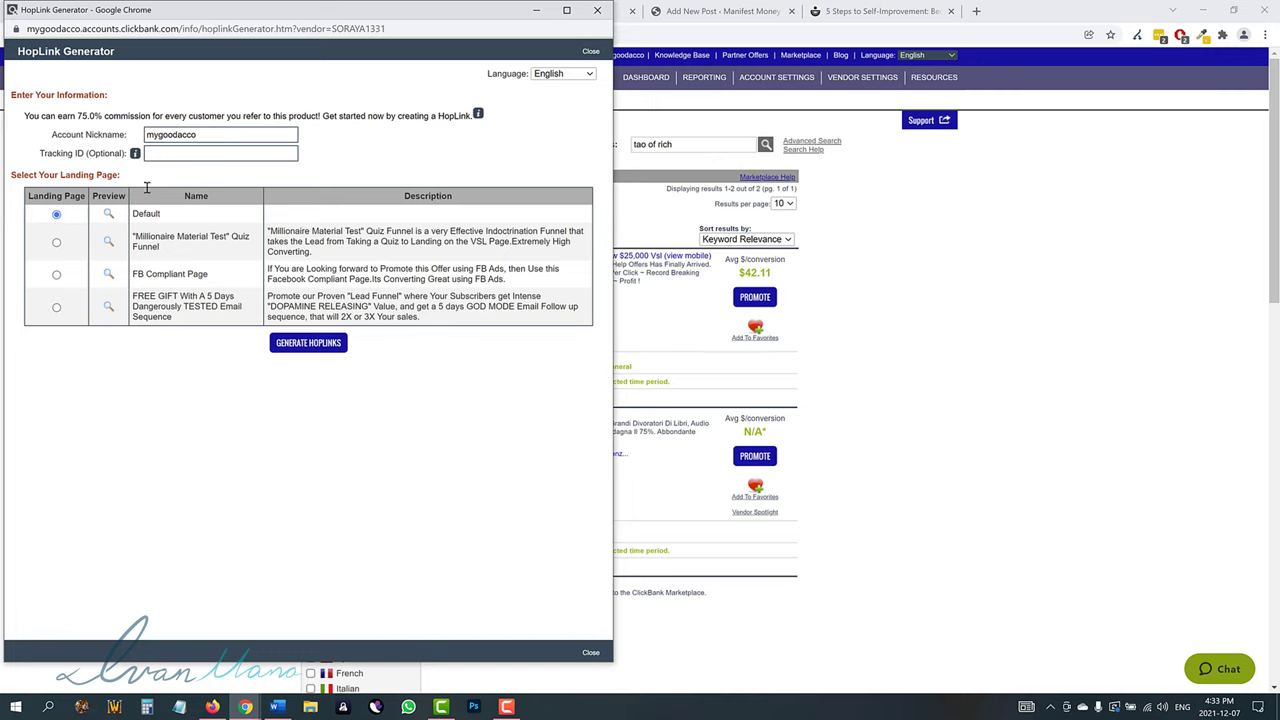
left_click(288, 345)
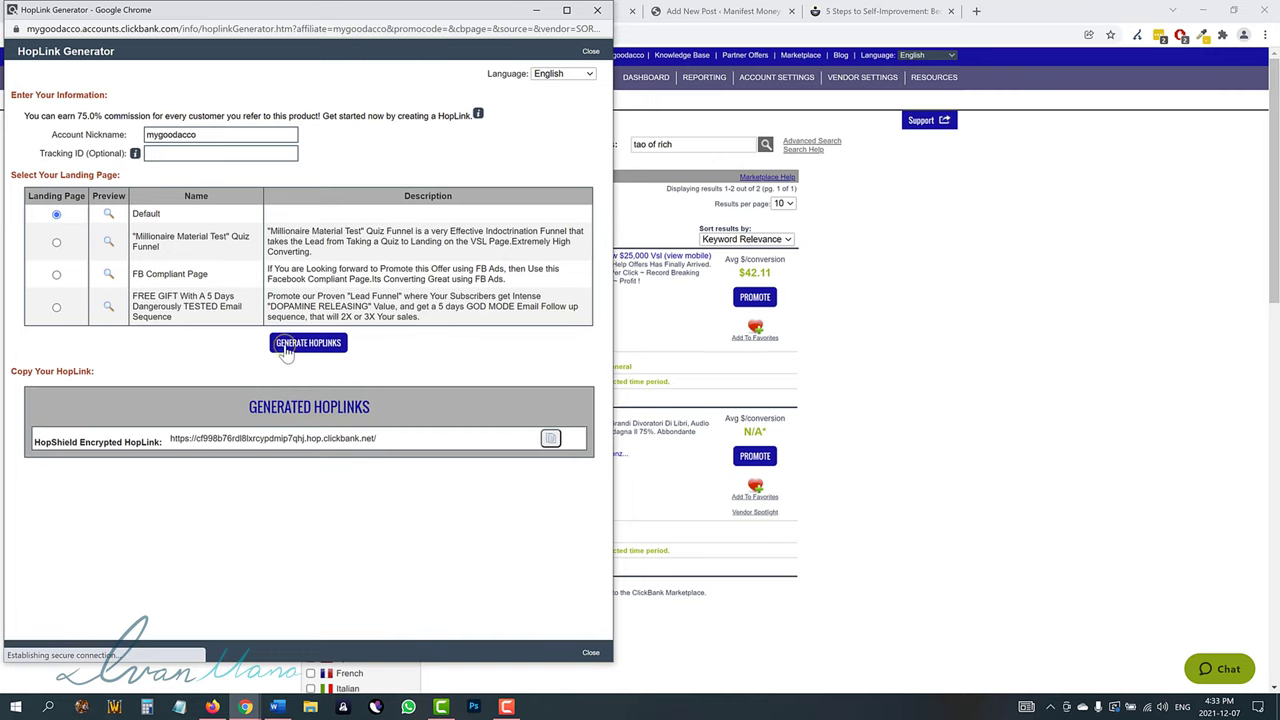
left_click(551, 440)
left_click(903, 240)
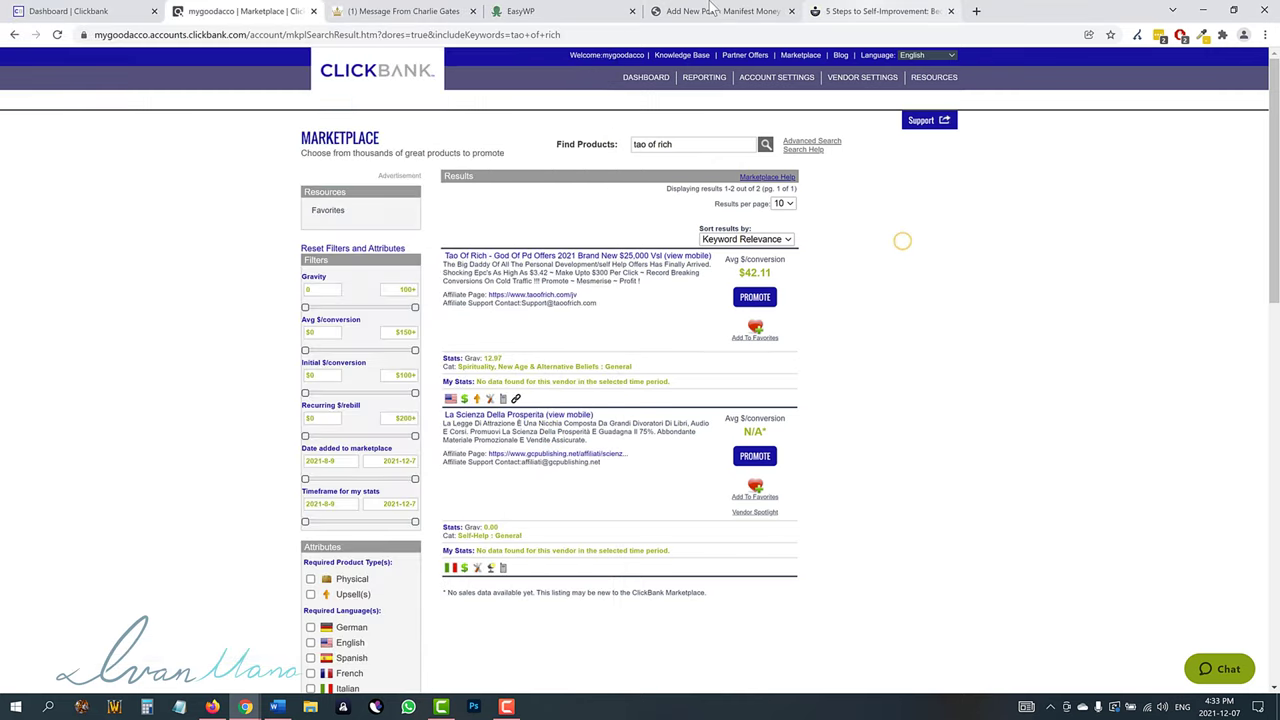
In the post's Step 6 section, link the words "clicking here" to the copied HopLink, set to open in a new tab.
left_click(720, 11)
left_click(340, 480)
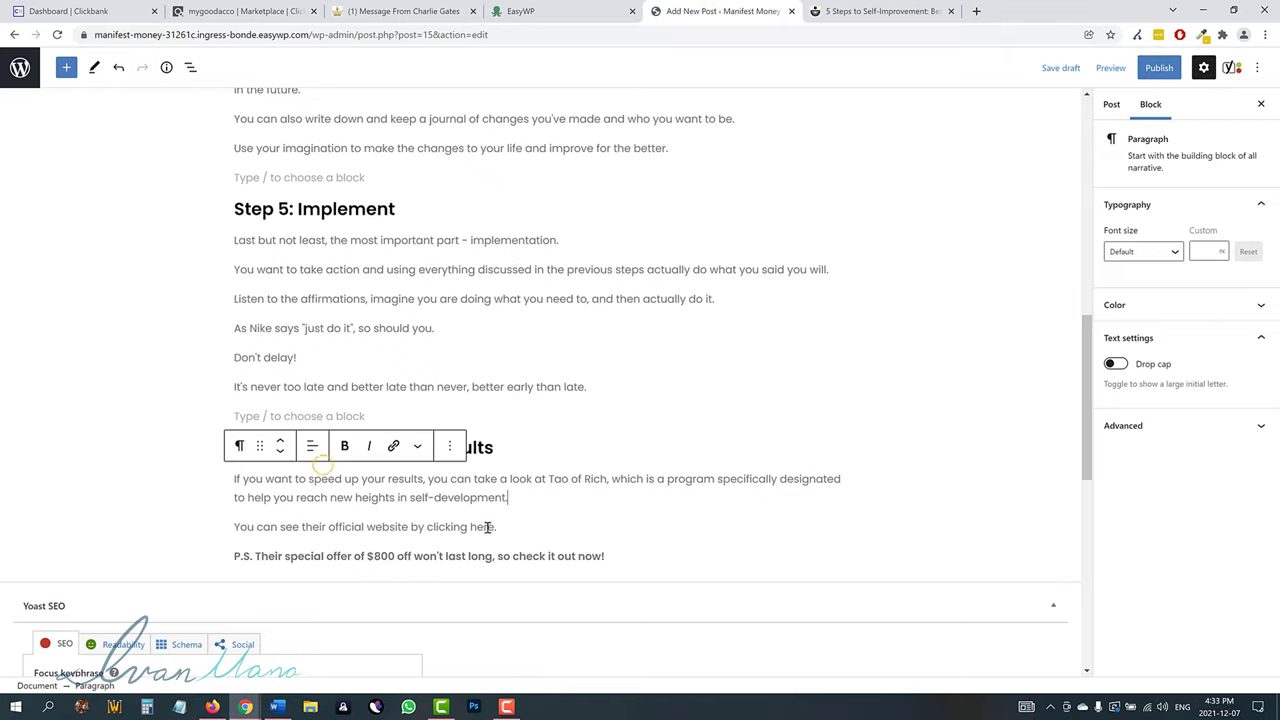
left_click_drag(494, 527, 428, 527)
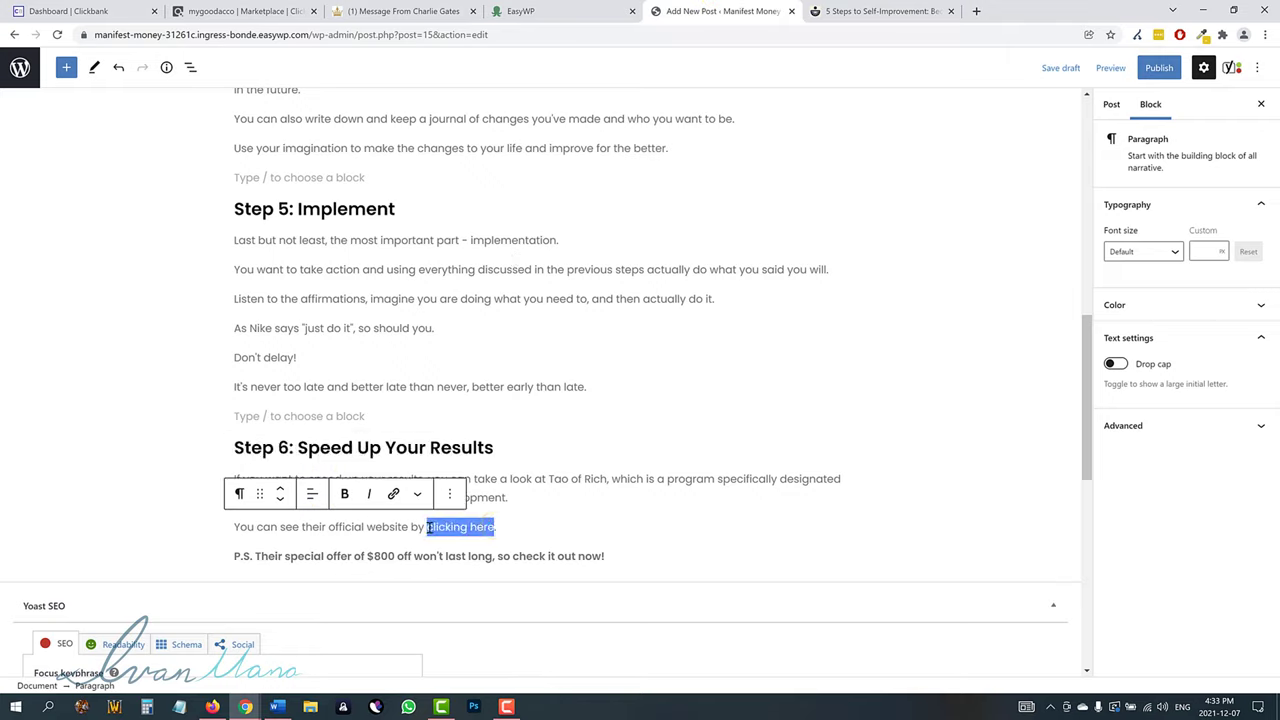
left_click(393, 493)
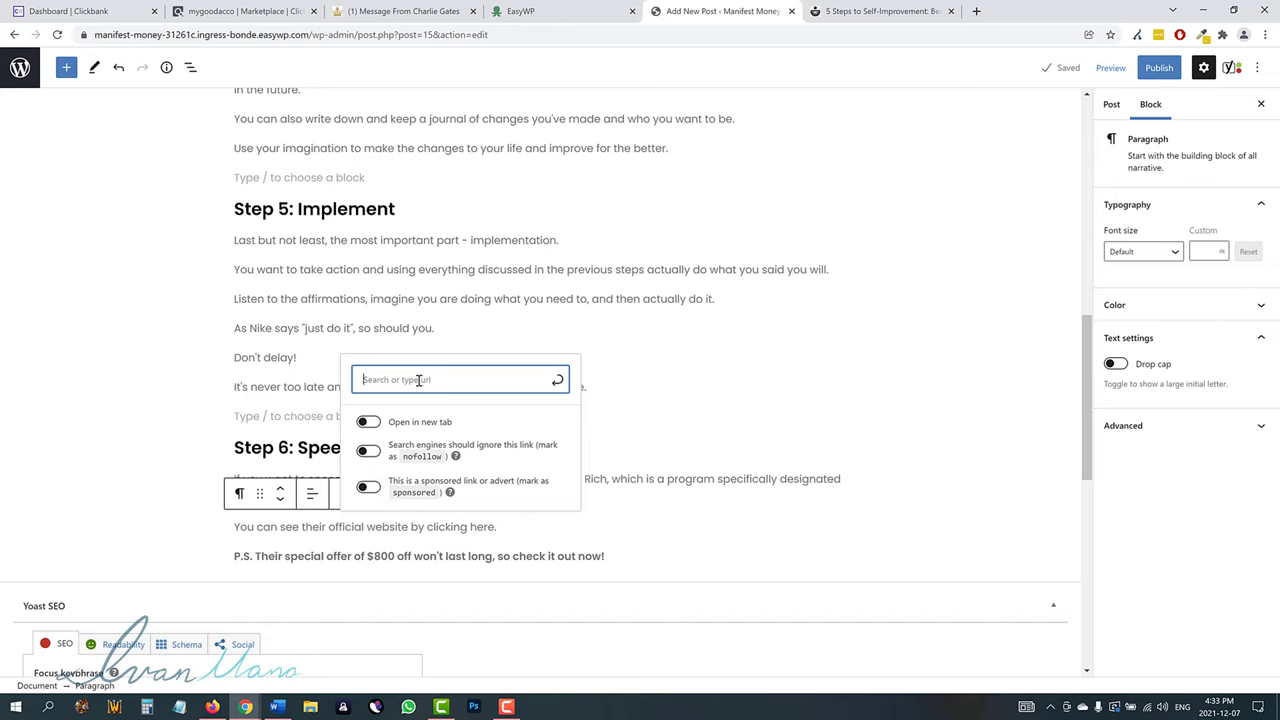
right_click(418, 380)
left_click(480, 482)
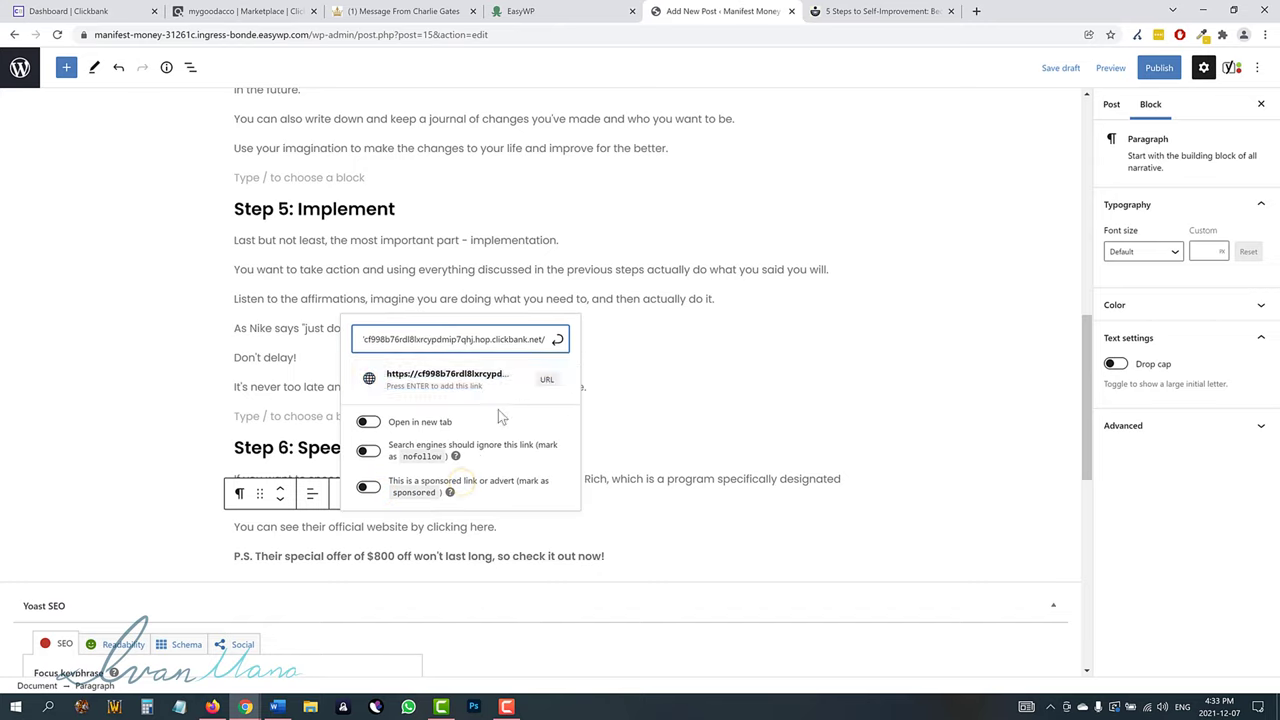
left_click(368, 422)
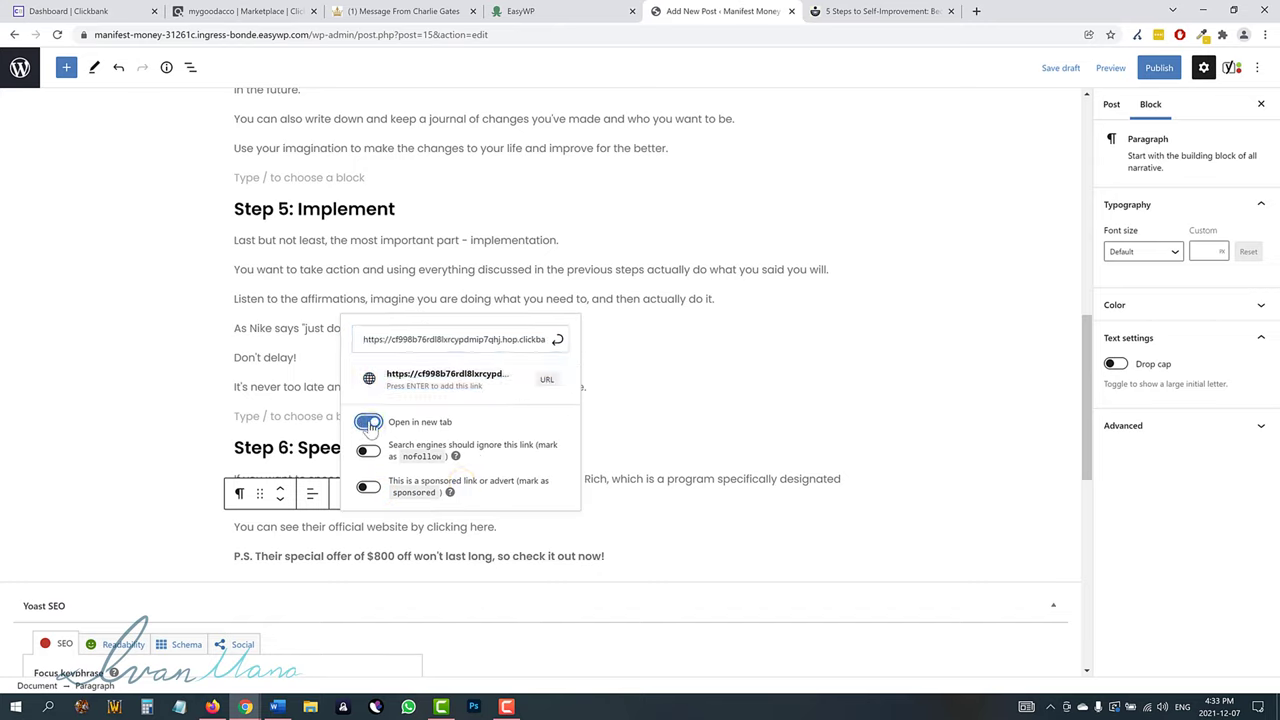
left_click(557, 340)
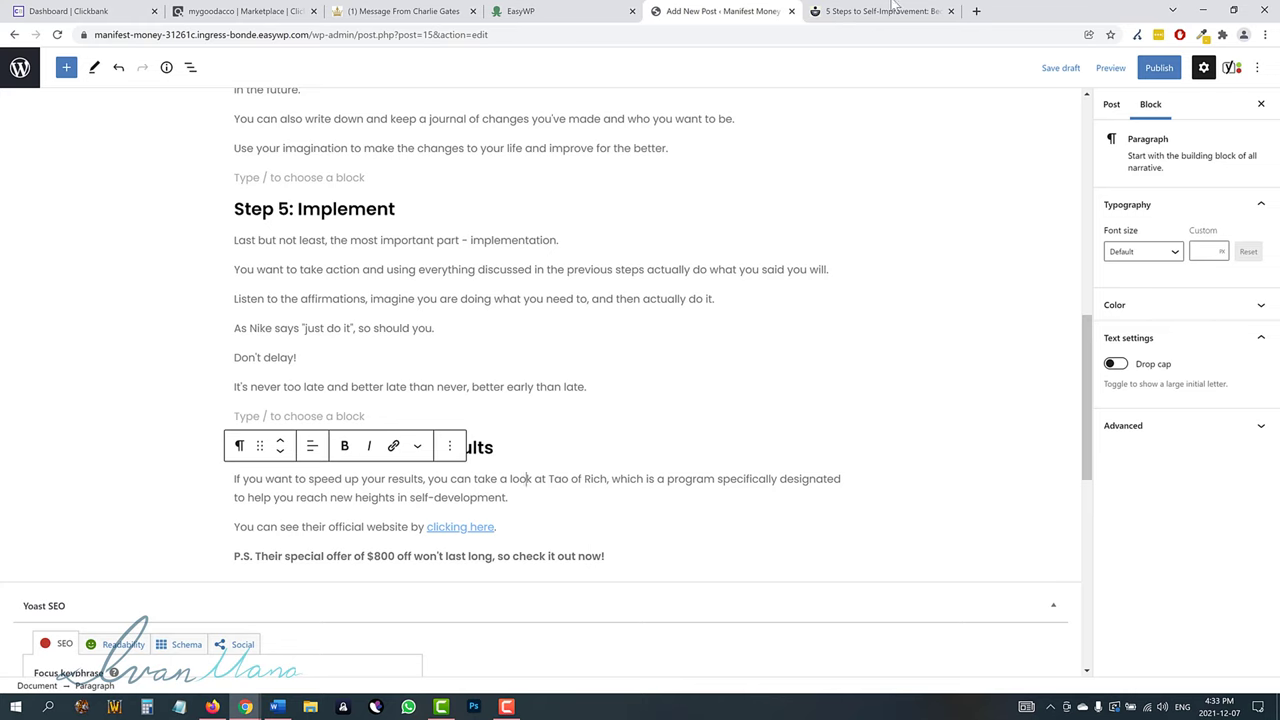
At the end of Step 2: Inspire, add "P.S. if you need help getting inspired, there are some additional resources that can help you here.".
scroll(460, 500, "up", 1)
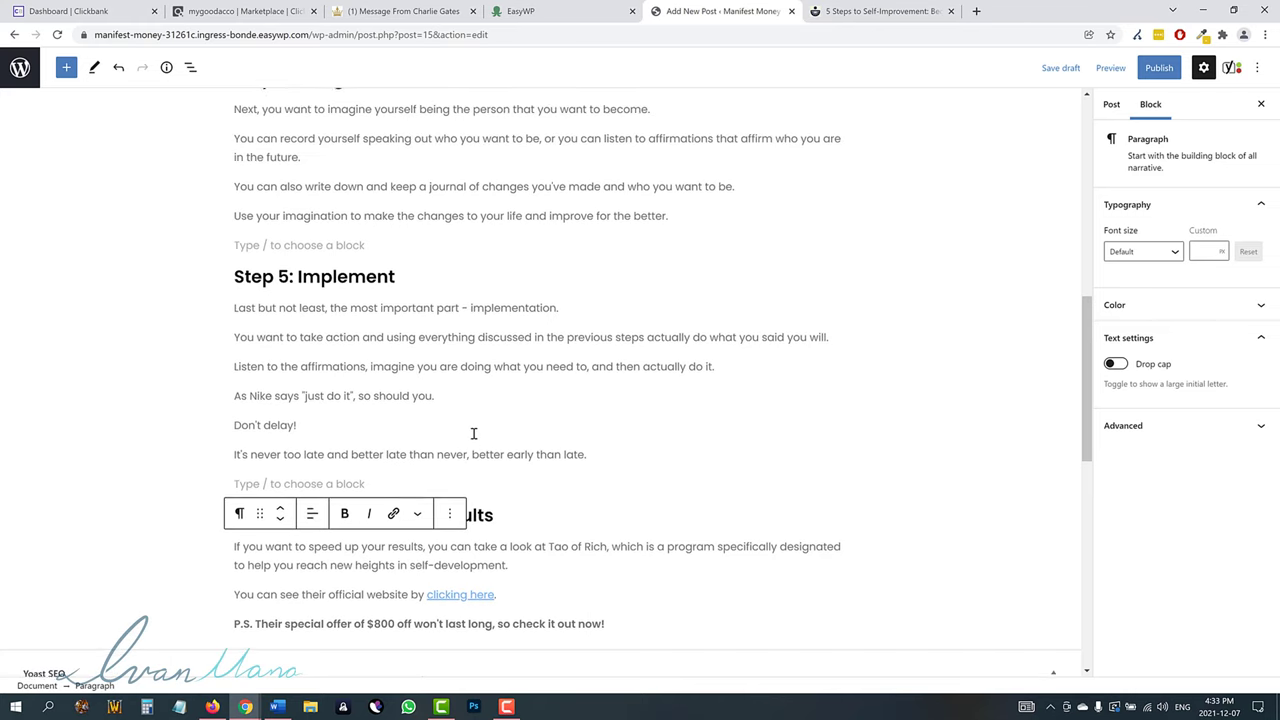
scroll(474, 433, "up", 7)
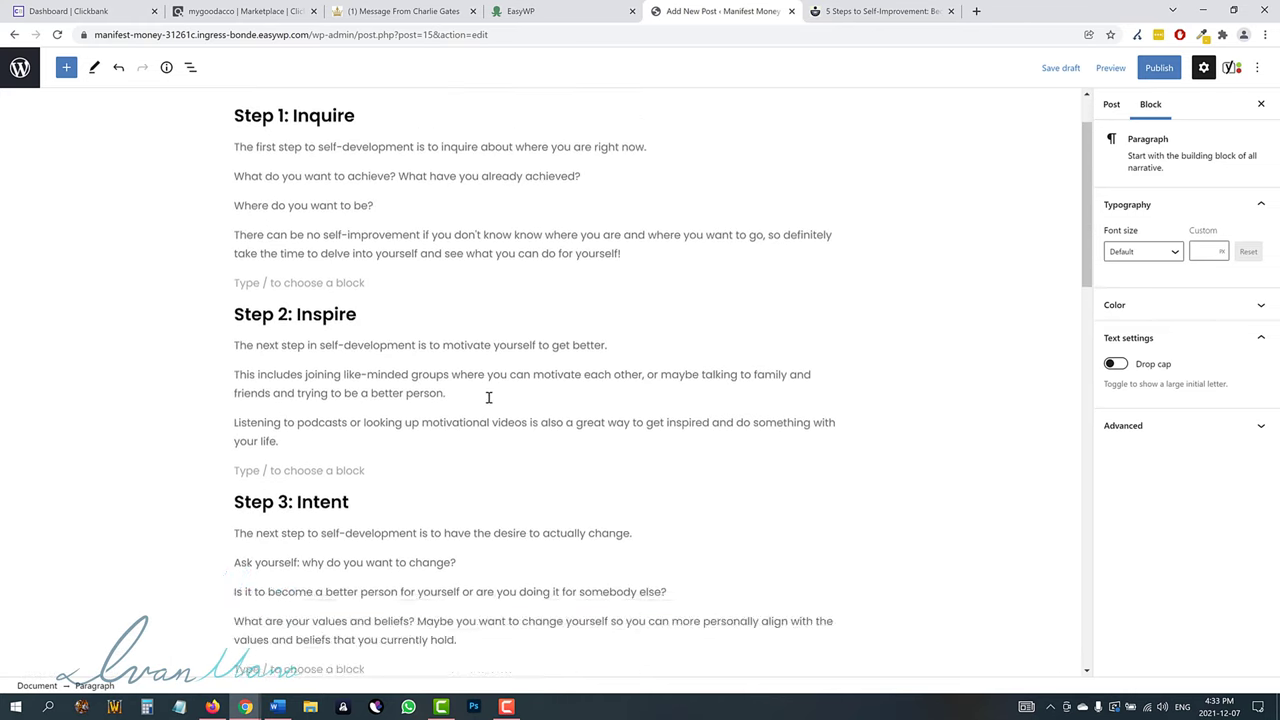
scroll(490, 398, "down", 8)
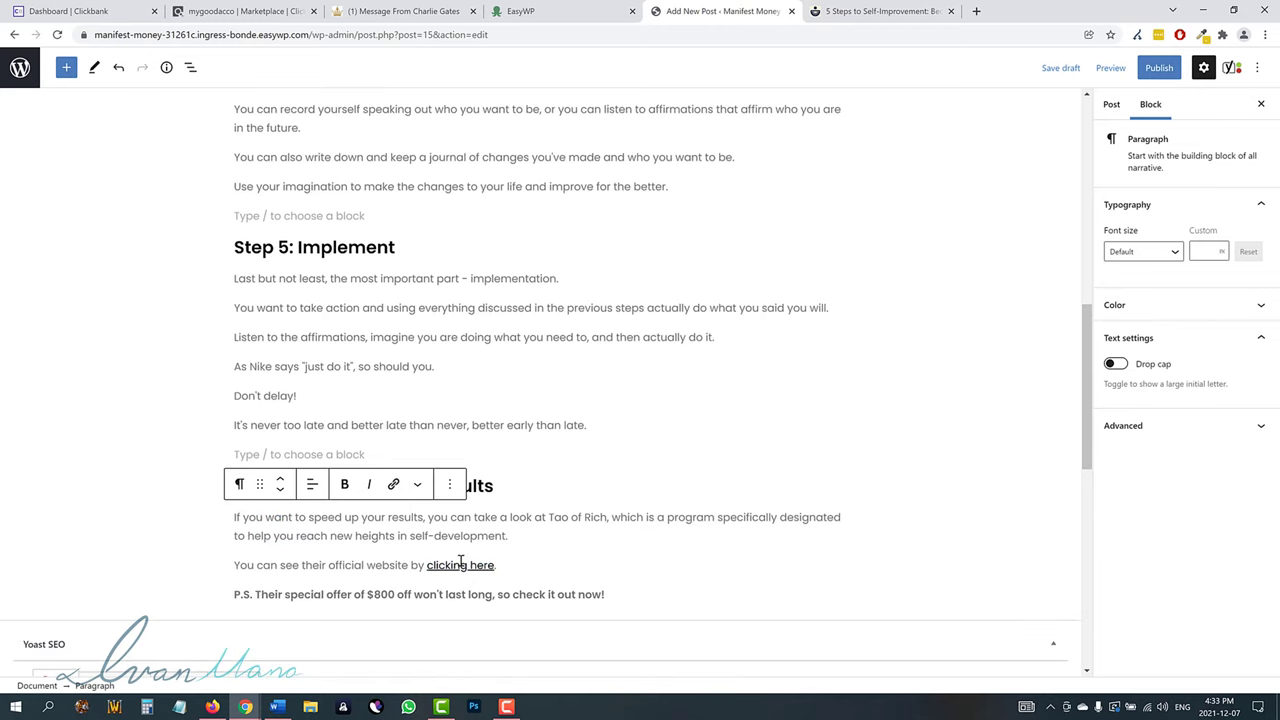
scroll(462, 580, "up", 1)
scroll(458, 500, "down", 2)
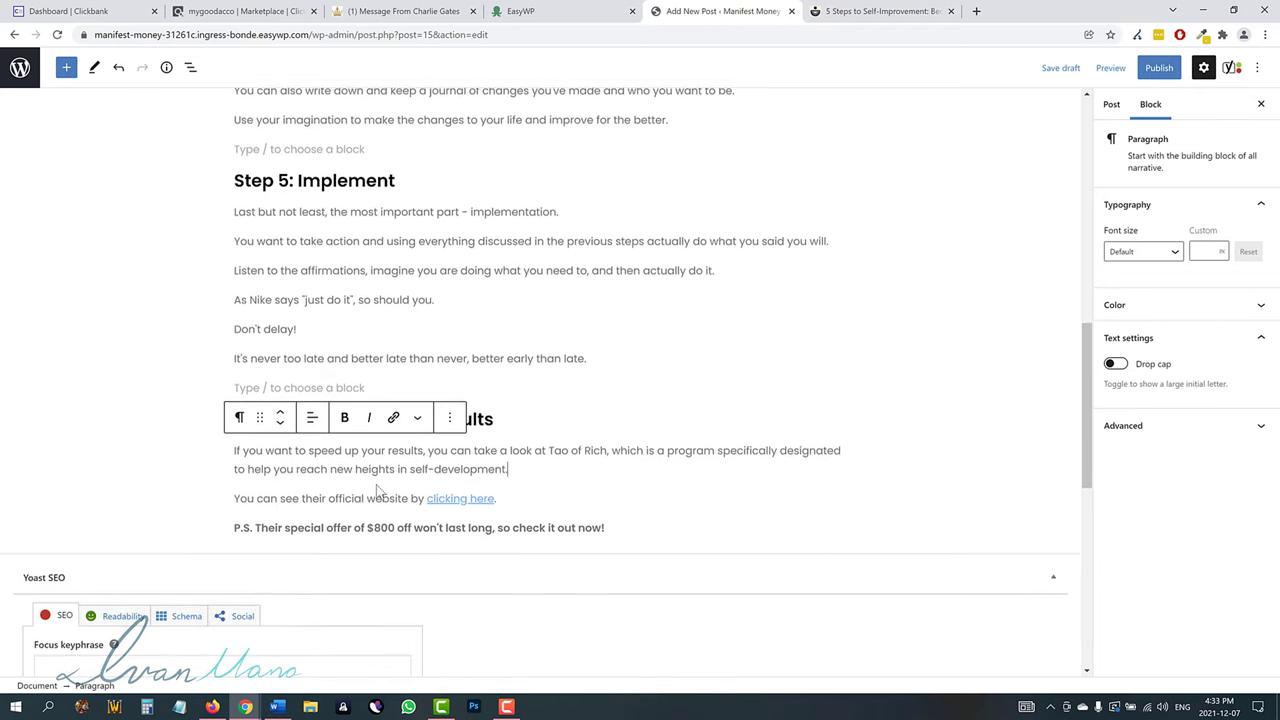
left_click(537, 325)
scroll(534, 329, "up", 5)
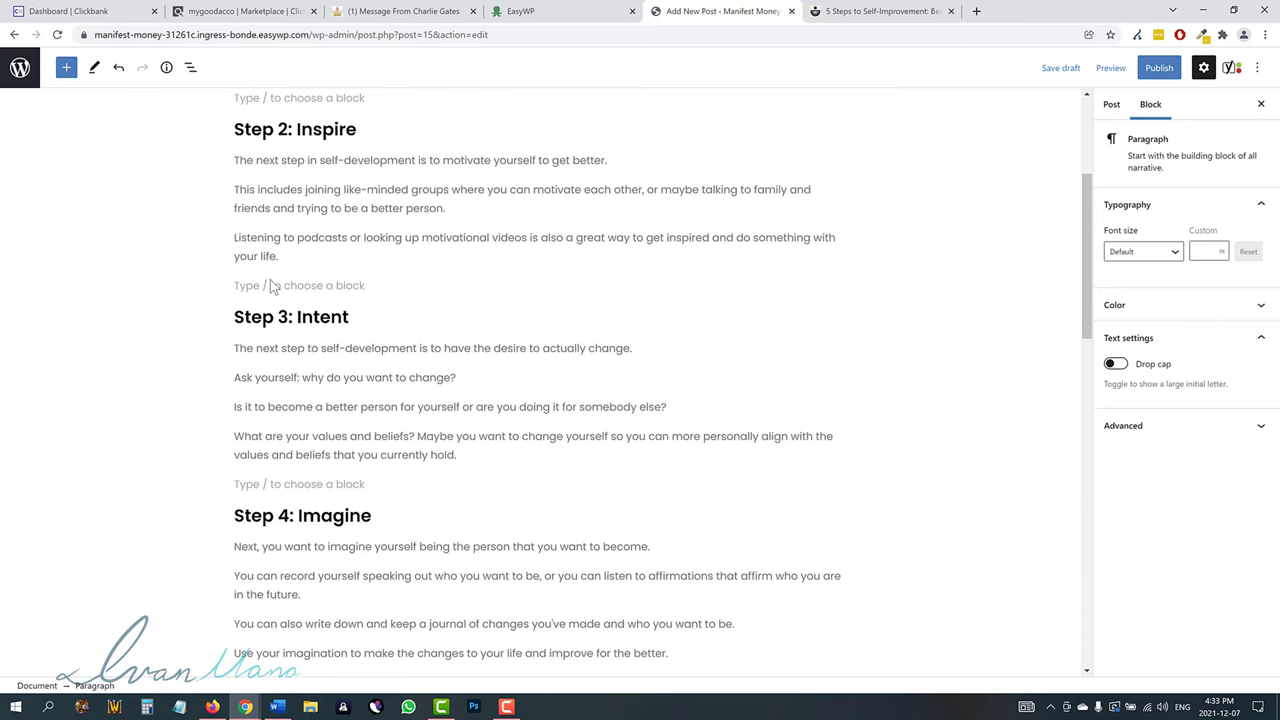
scroll(343, 312, "up", 1)
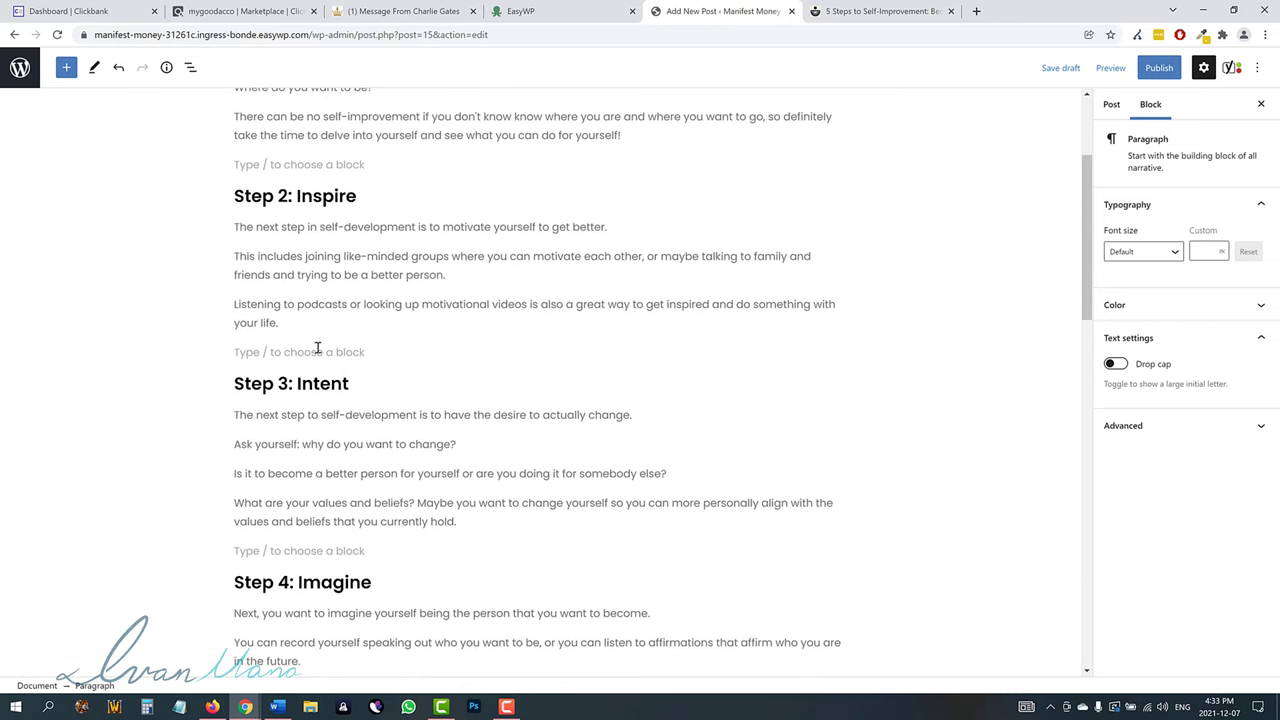
left_click(278, 349)
type("P")
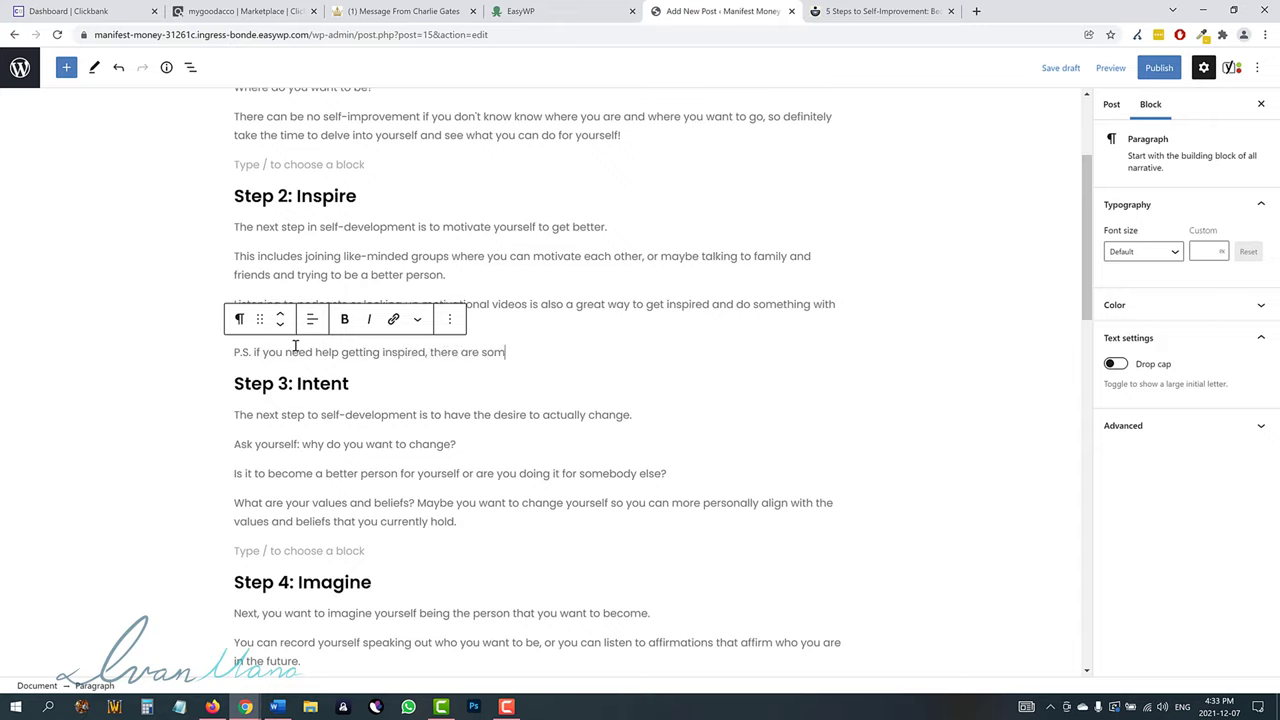
type("resources that can help you here.")
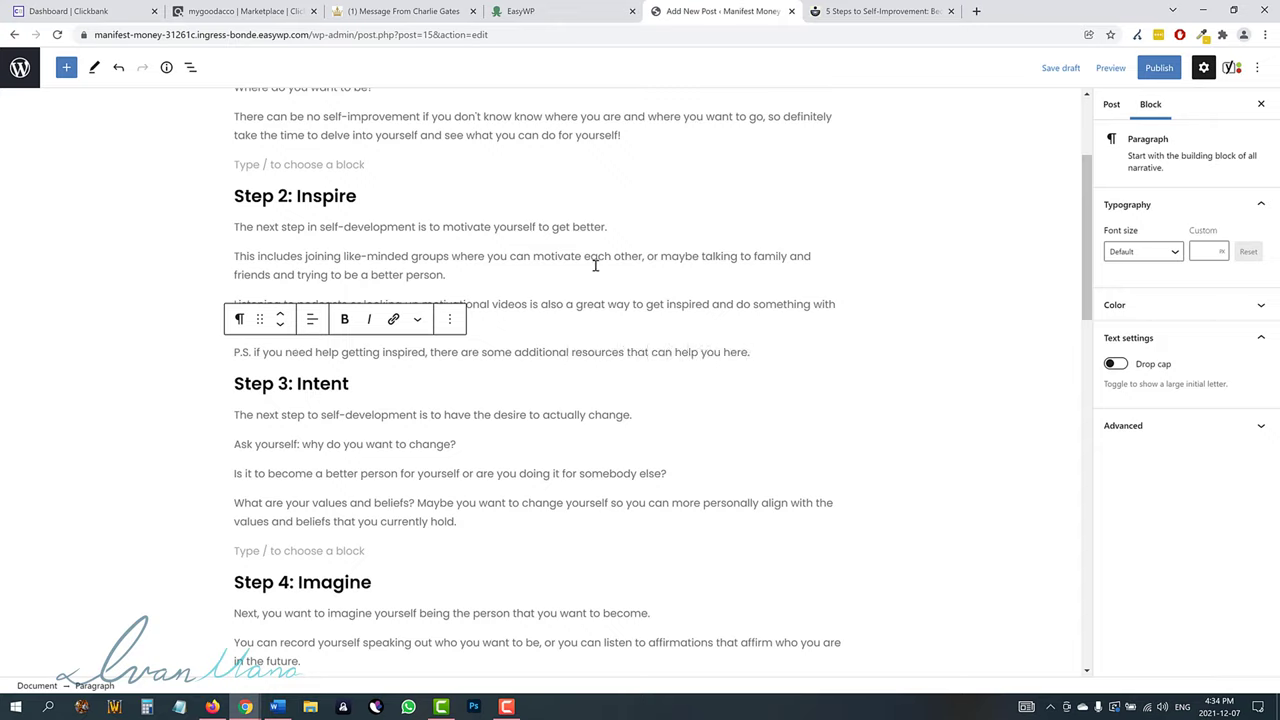
Link the word "here" in the Step 2 P.S. line to the copied HopLink, set to open in a new tab.
left_click_drag(751, 352, 727, 352)
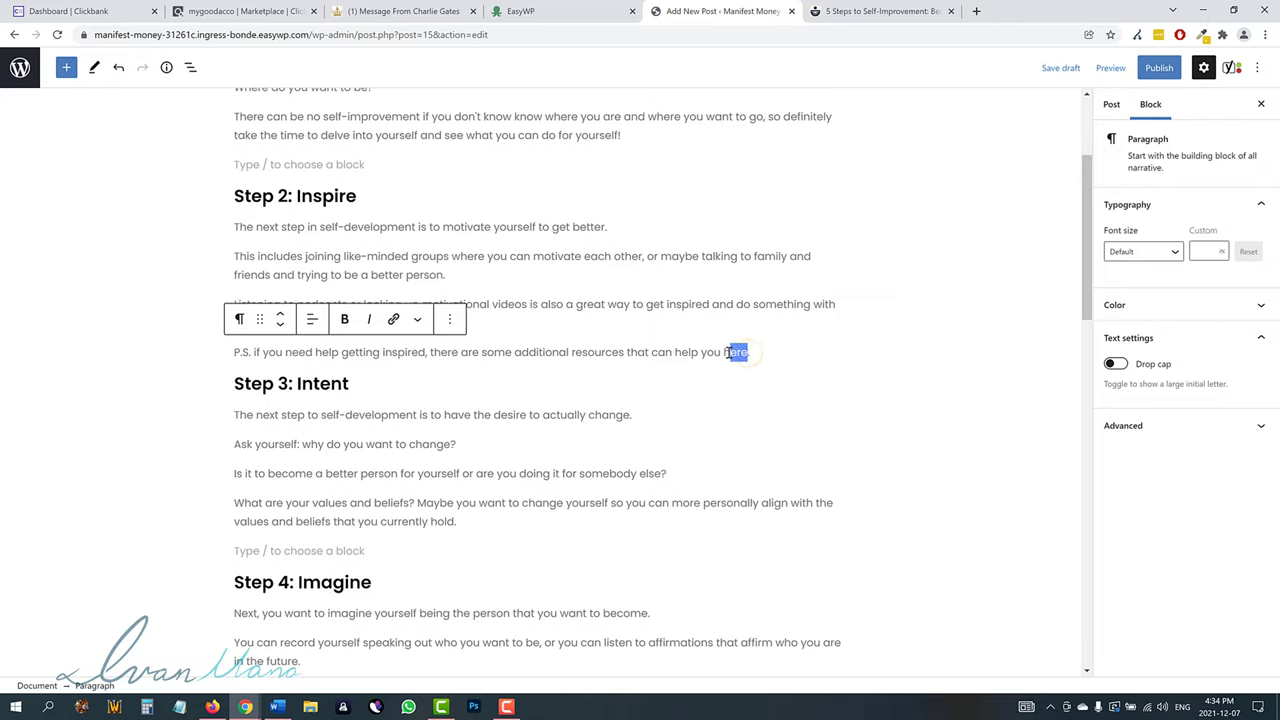
left_click(393, 319)
key("ctrl+v")
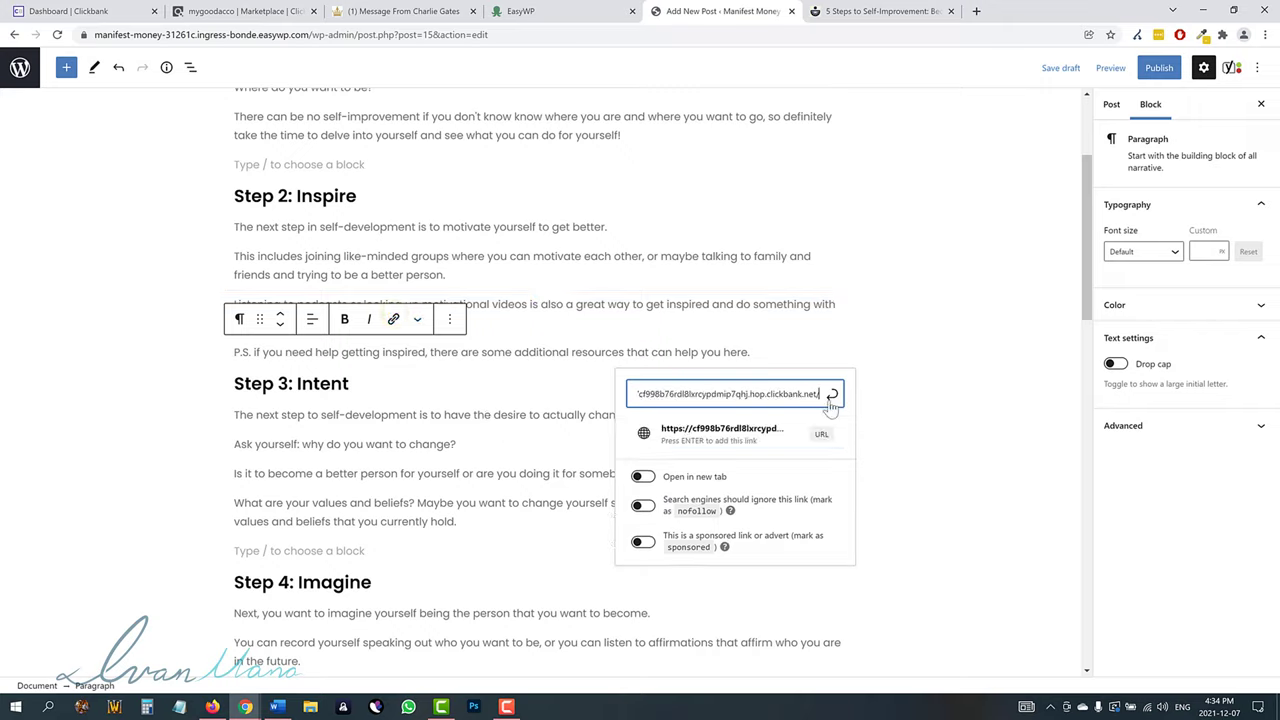
left_click(643, 476)
left_click(834, 397)
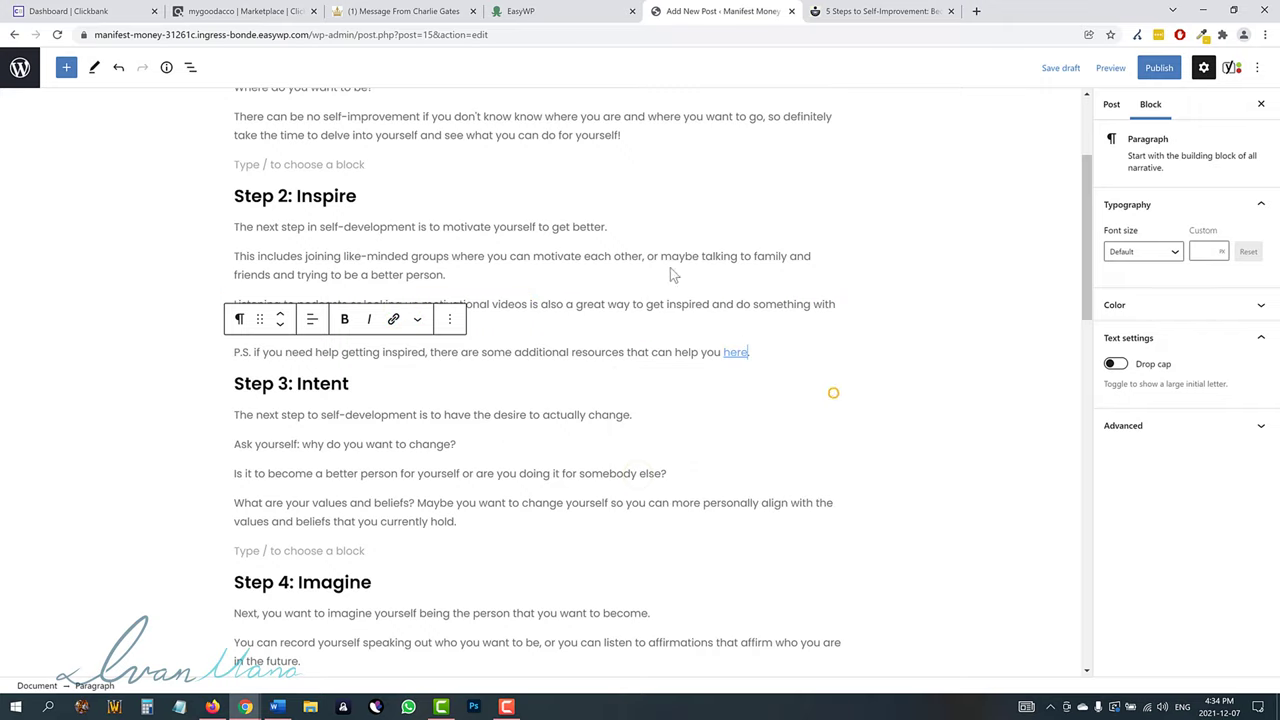
left_click(668, 270)
Make the entire P.S. line under Step 2: Inspire bold.
triple_click(444, 352)
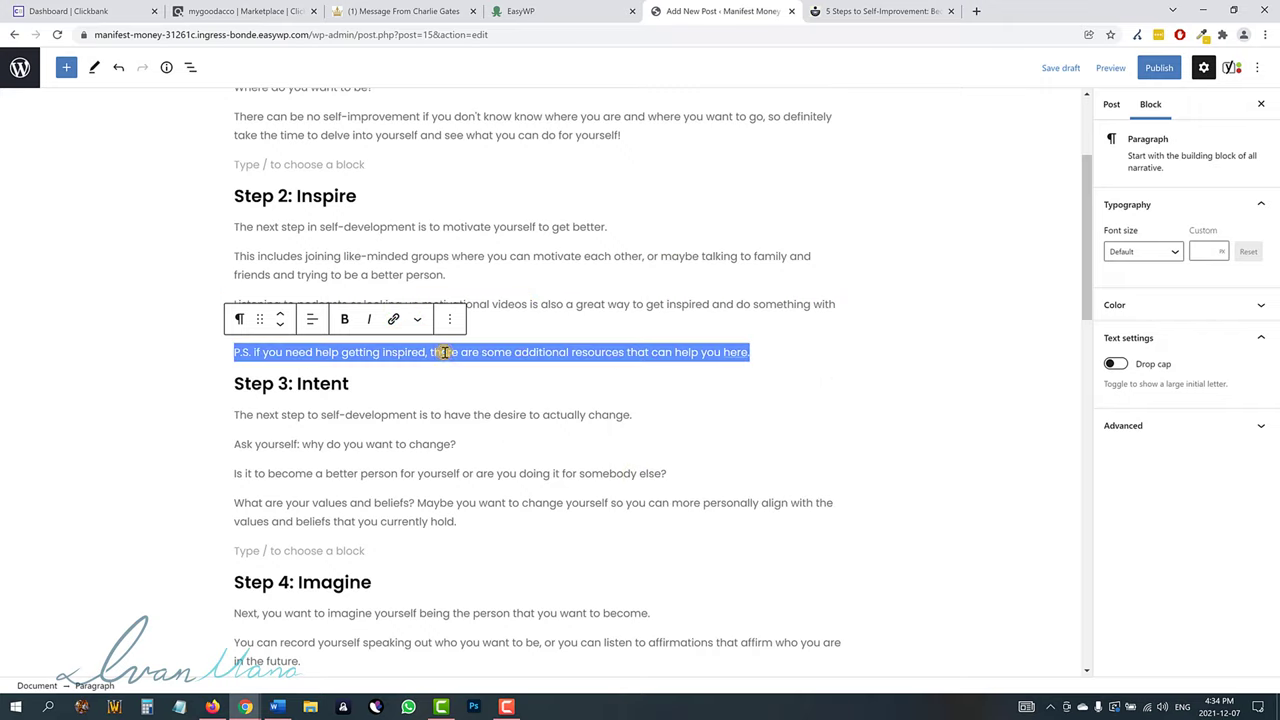
key("ctrl+b")
left_click(611, 477)
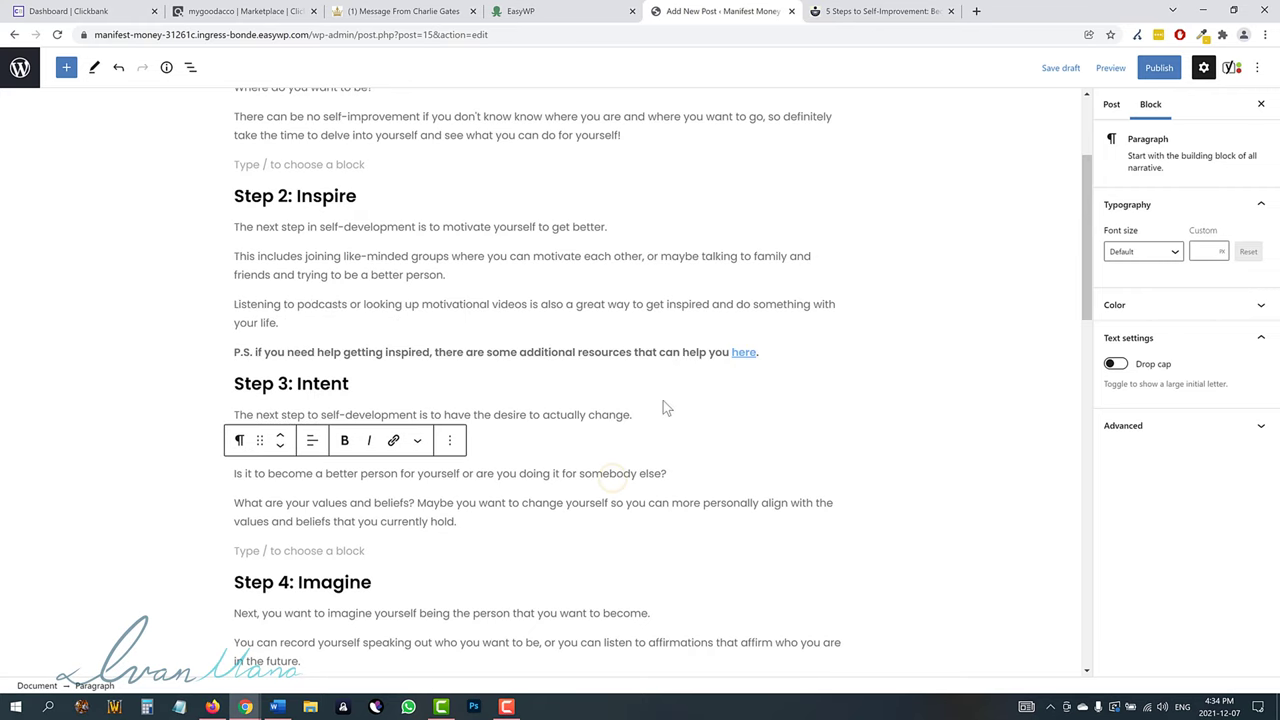
Create a new category named "Self-Development" with no parent and assign the post to it.
scroll(593, 405, "up", 3)
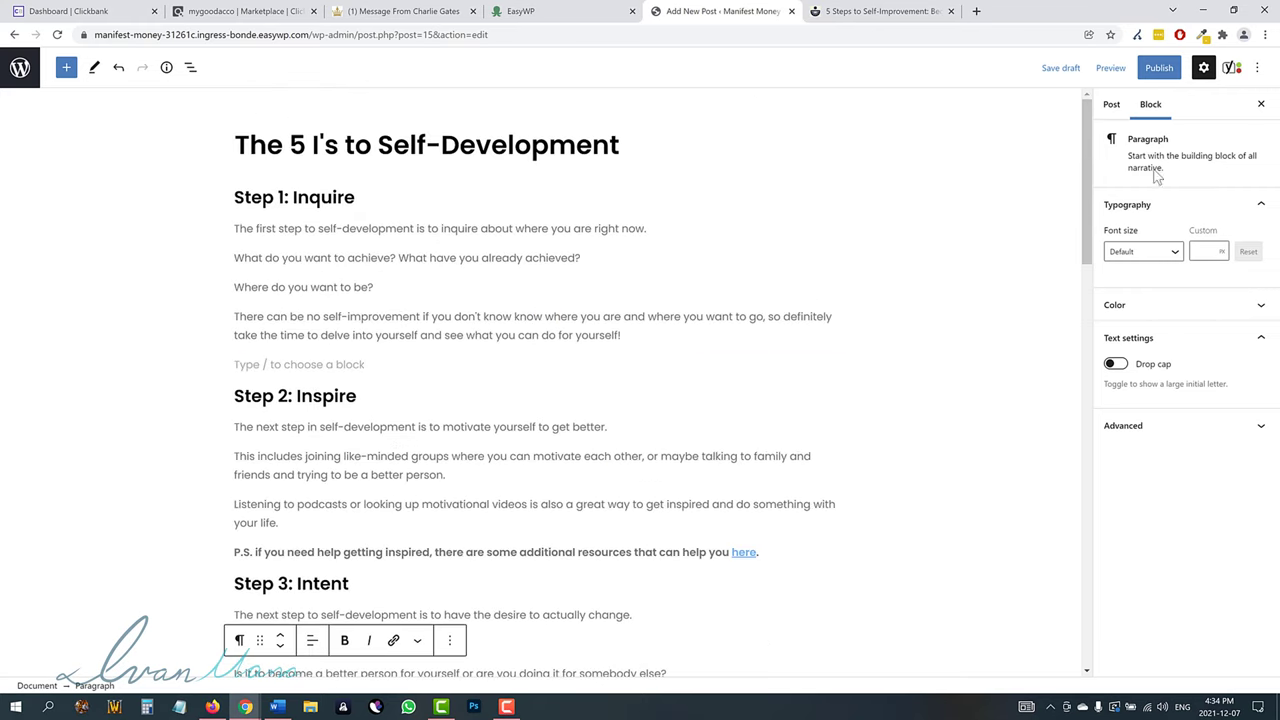
left_click(1111, 104)
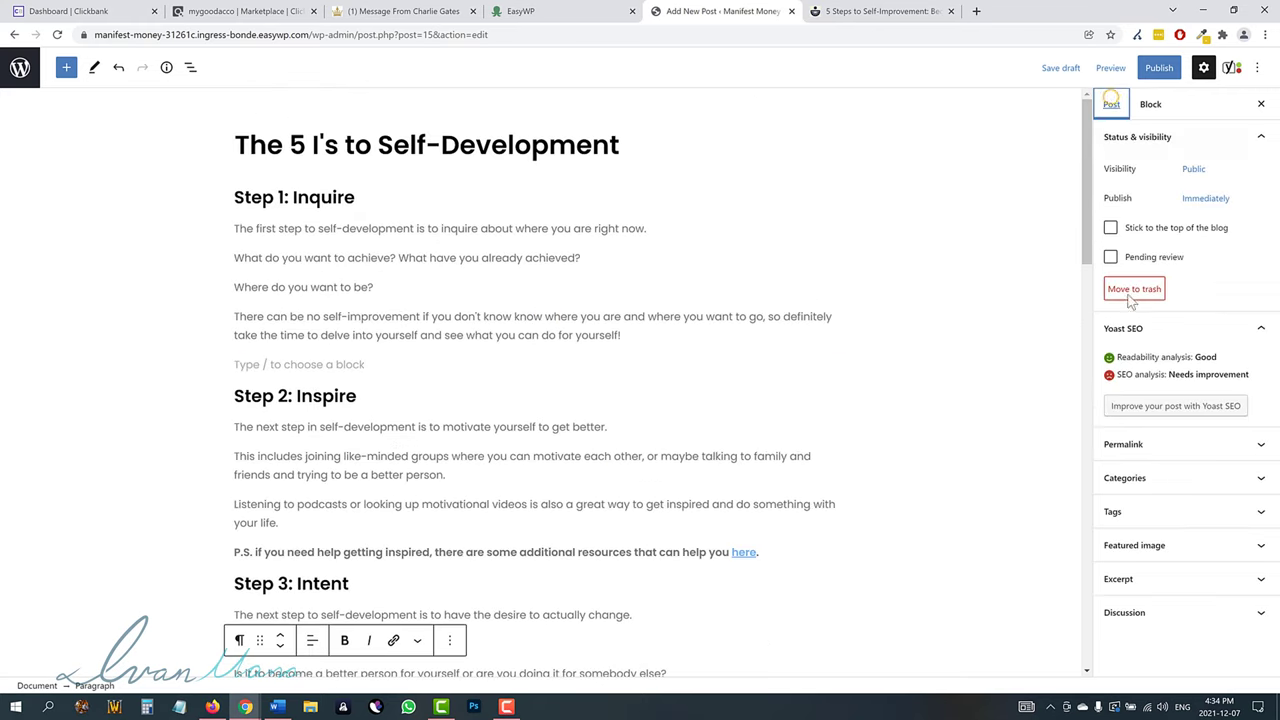
left_click(1148, 488)
left_click(1127, 533)
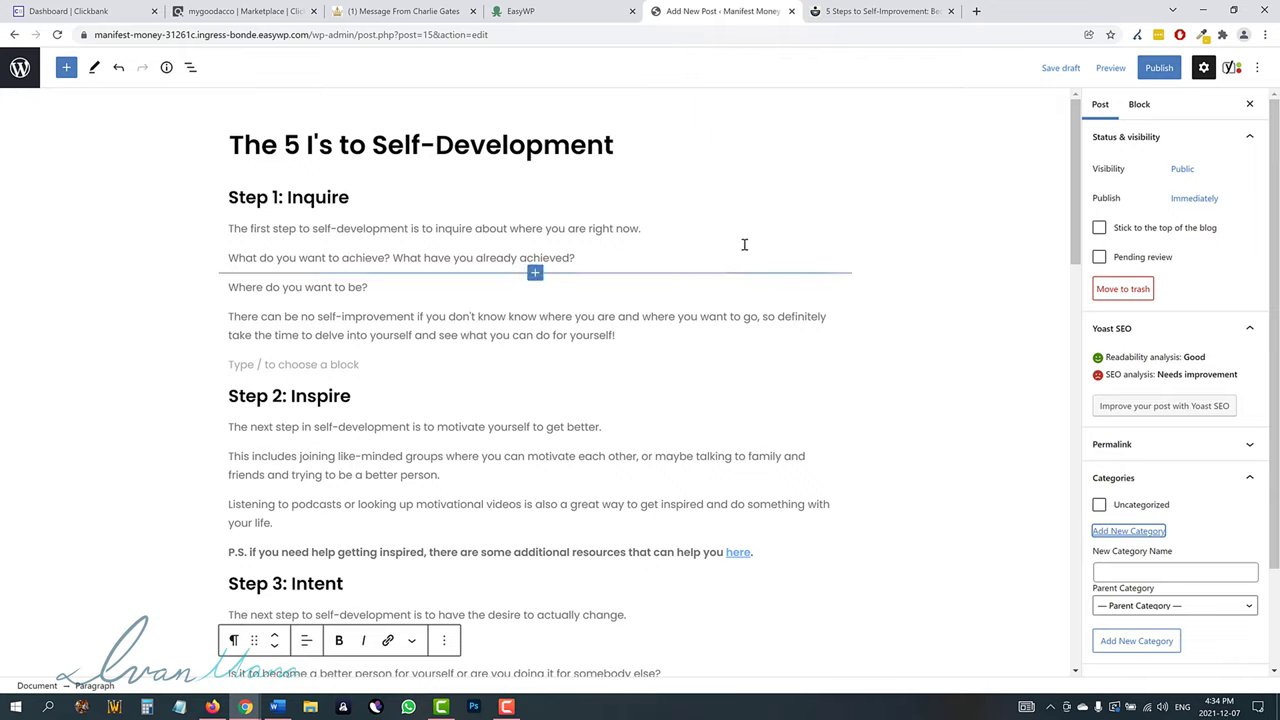
left_click(1143, 572)
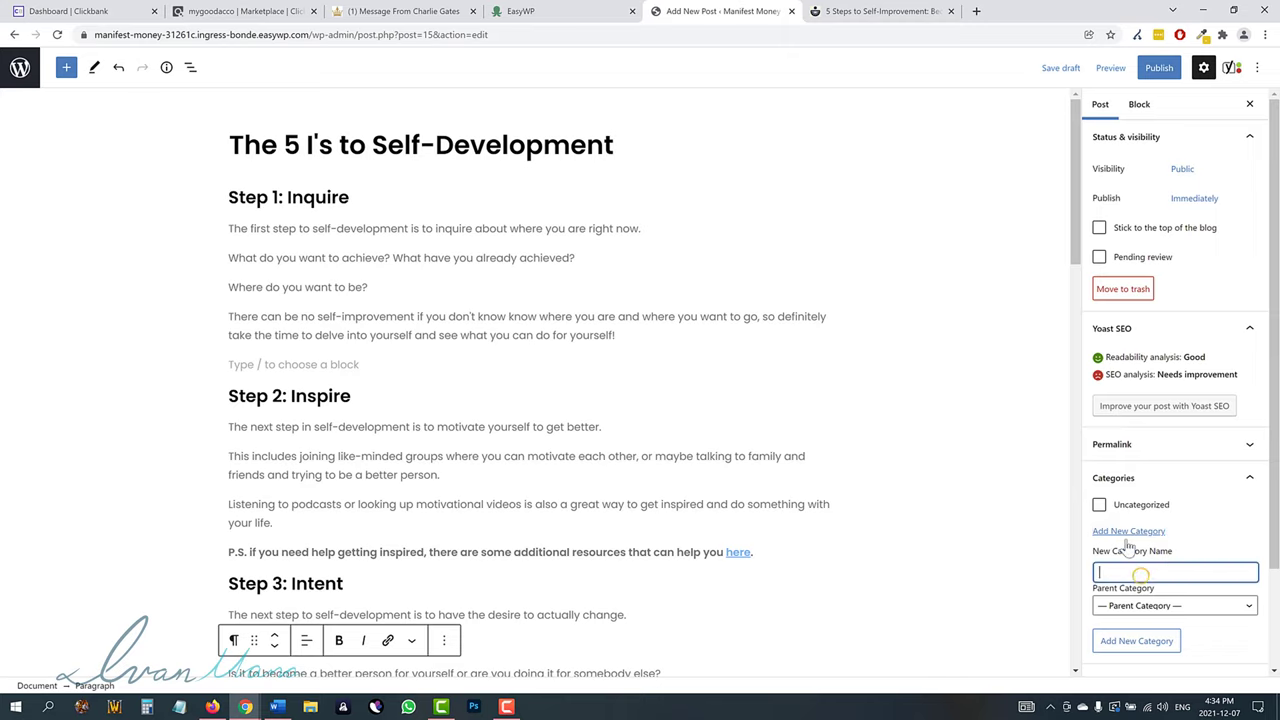
scroll(1145, 560, "down", 1)
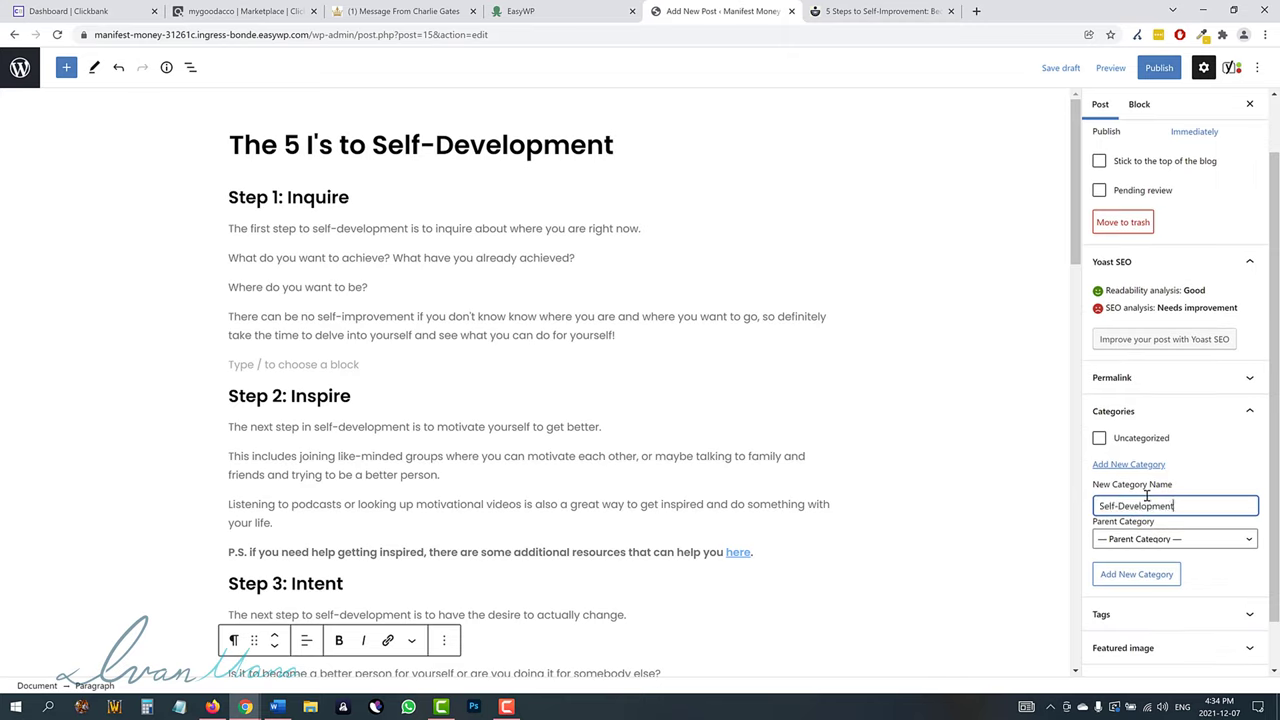
left_click(1103, 573)
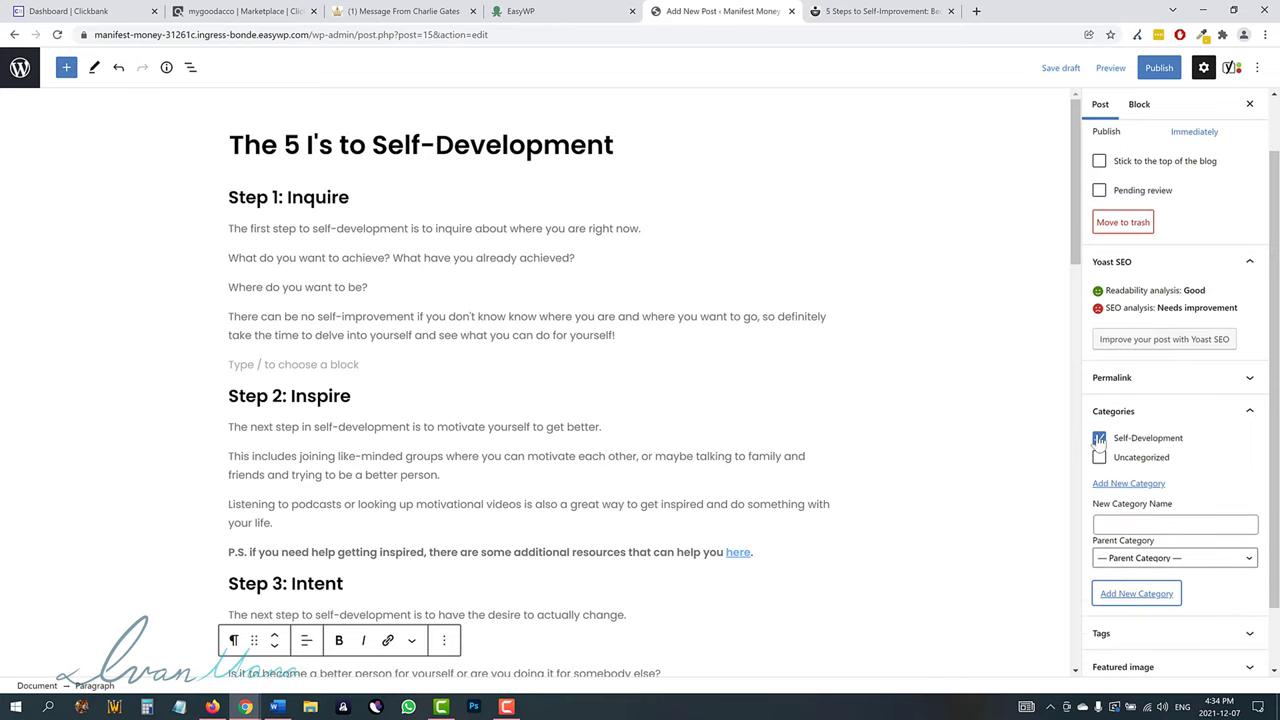
left_click(1249, 411)
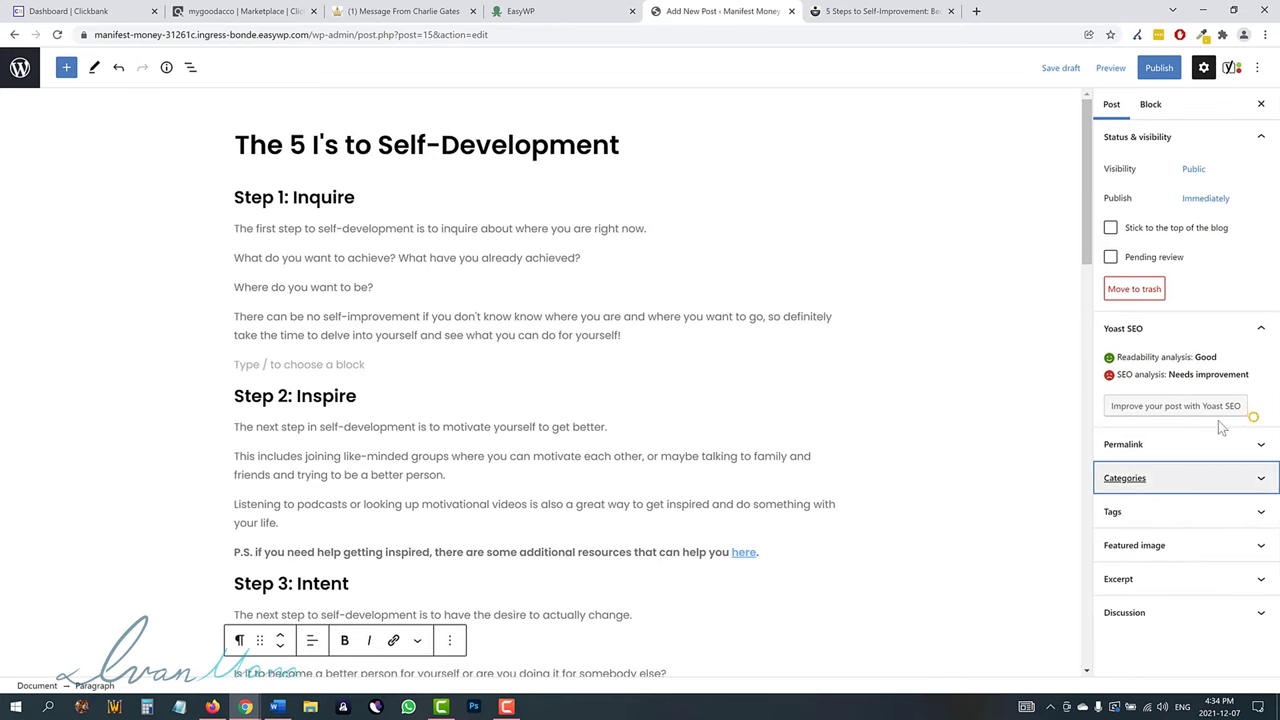
Look over the post's featured image and tag options.
left_click(1188, 545)
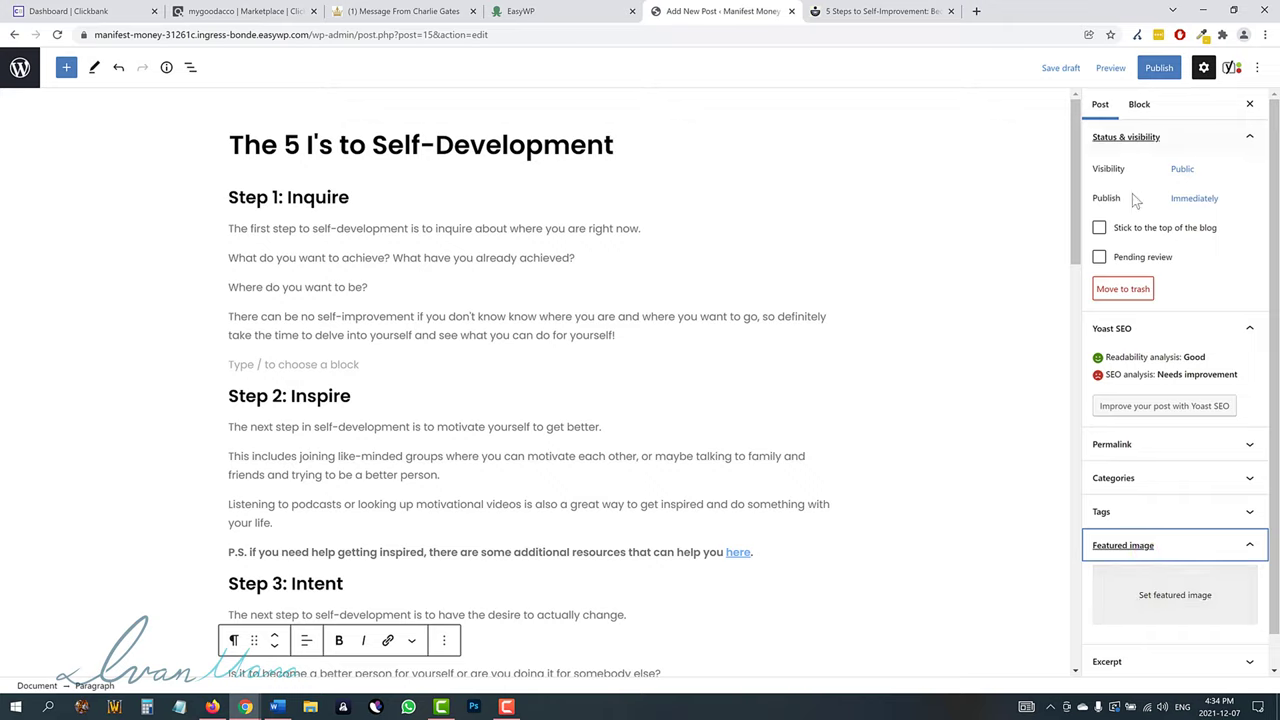
left_click(1143, 512)
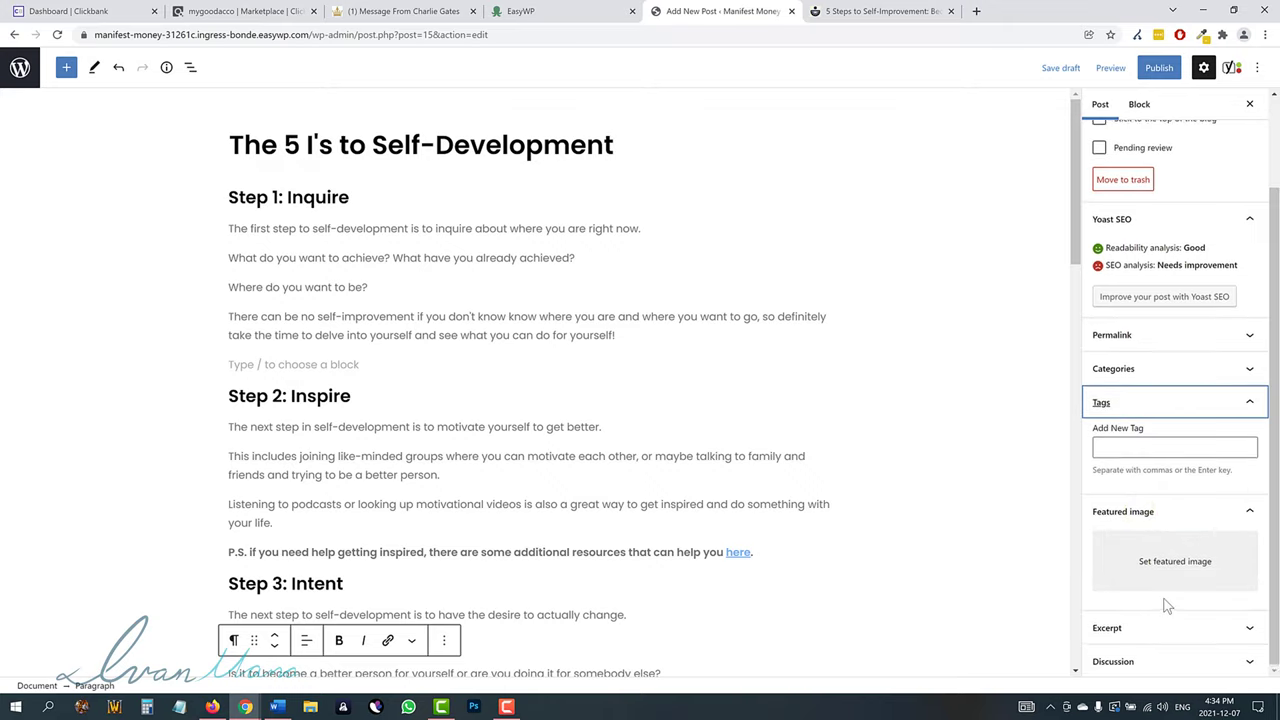
scroll(1165, 400, "up", 2)
Select the four body paragraphs under Step 1: Inquire and show their block typography settings.
left_click(1139, 104)
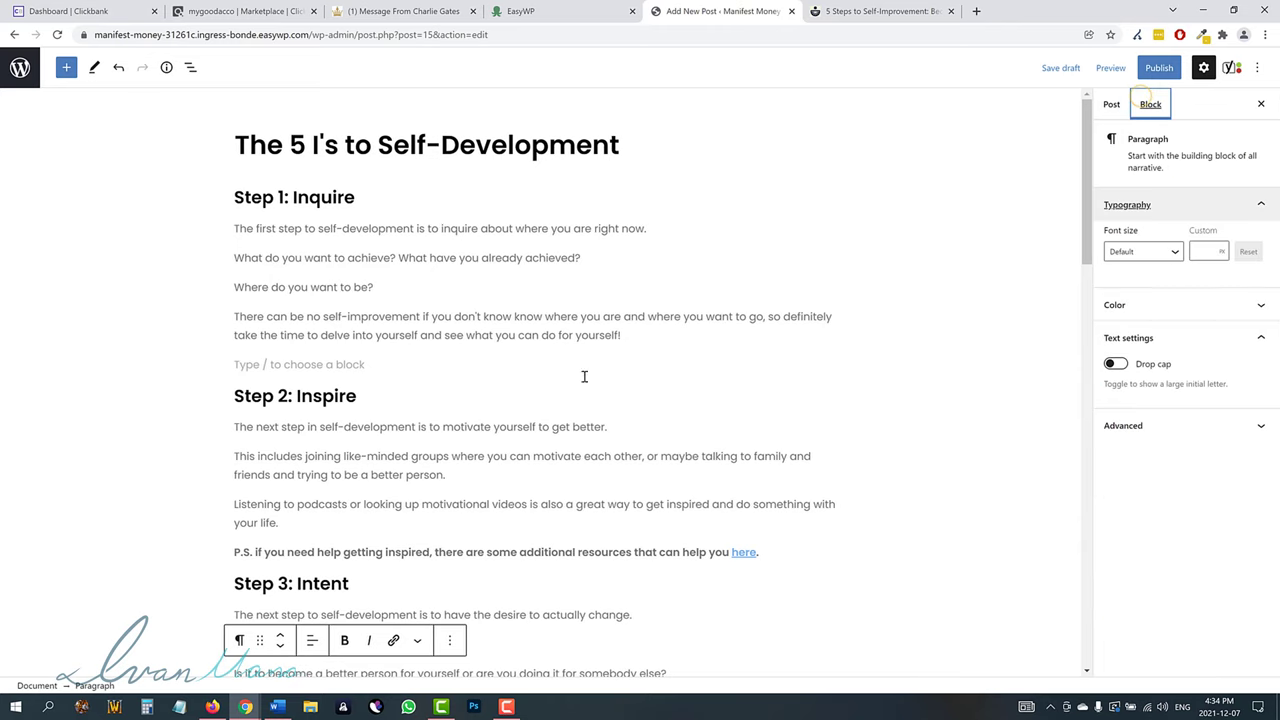
scroll(557, 449, "down", 1)
scroll(380, 271, "up", 1)
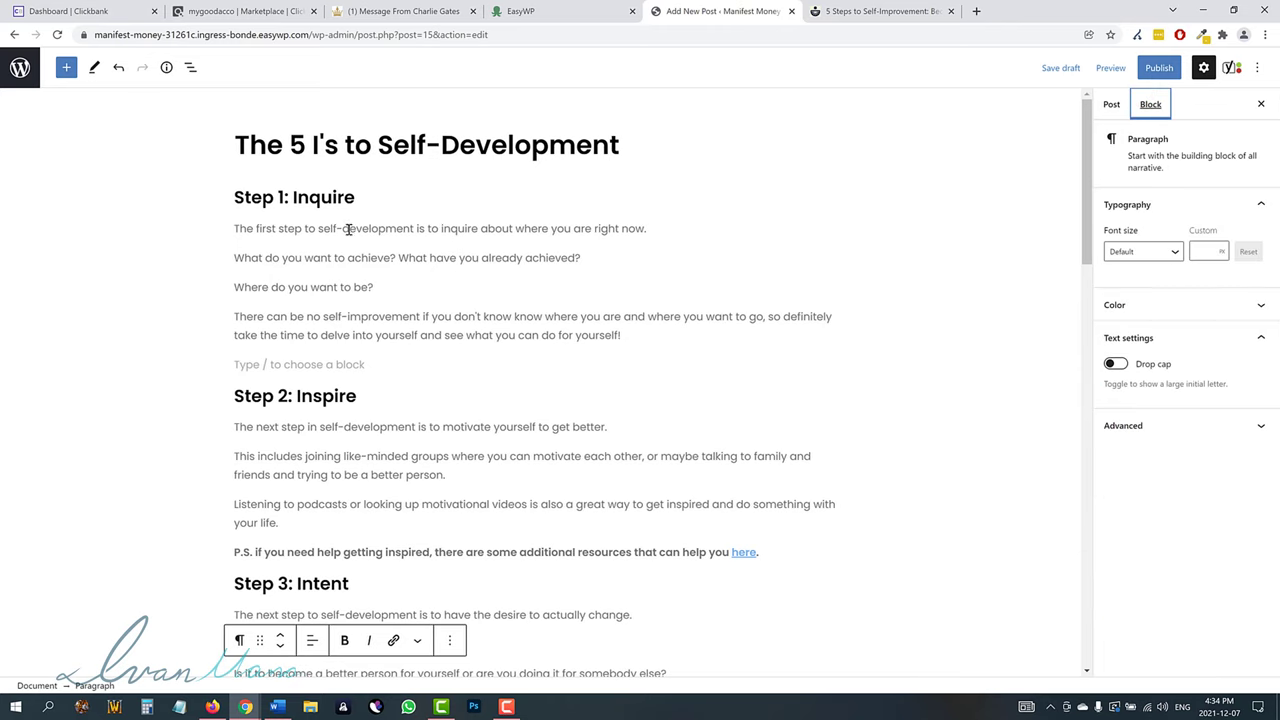
left_click_drag(348, 229, 534, 337)
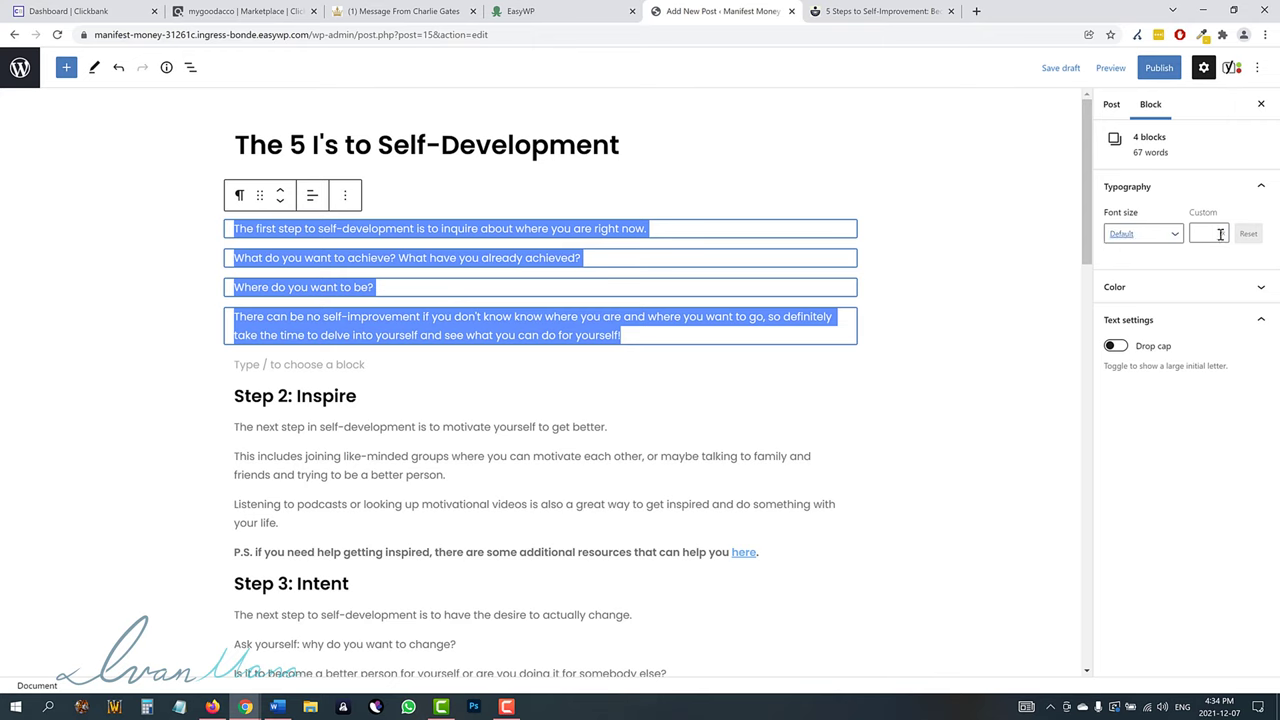
Set the post's Yoast SEO focus keyphrase to "self-development".
left_click(906, 364)
scroll(529, 449, "down", 5)
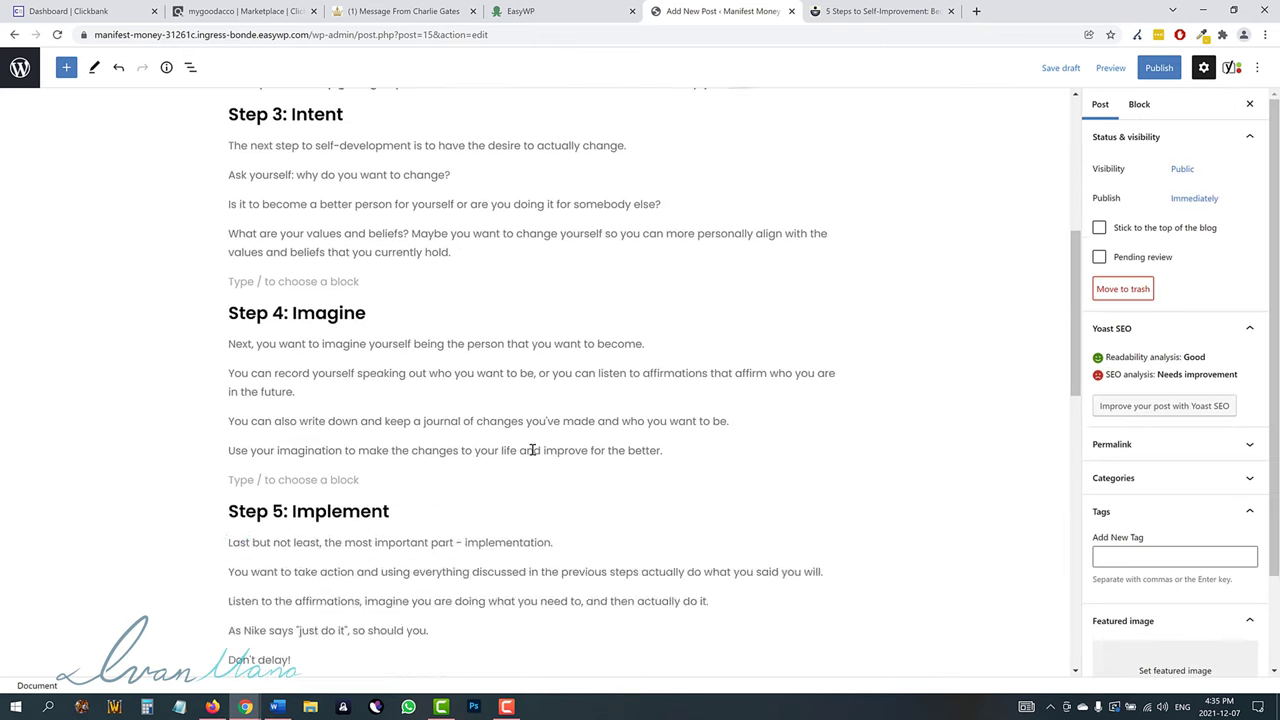
scroll(532, 450, "down", 7)
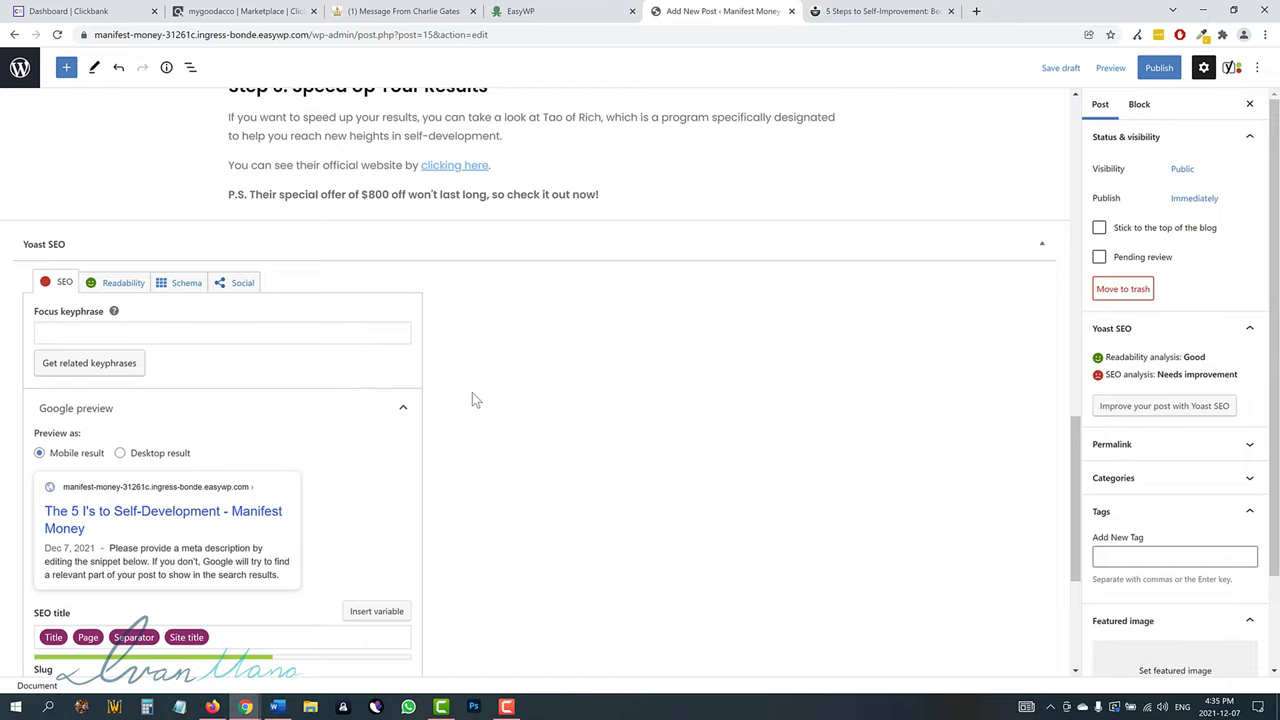
left_click(274, 325)
scroll(443, 343, "down", 1)
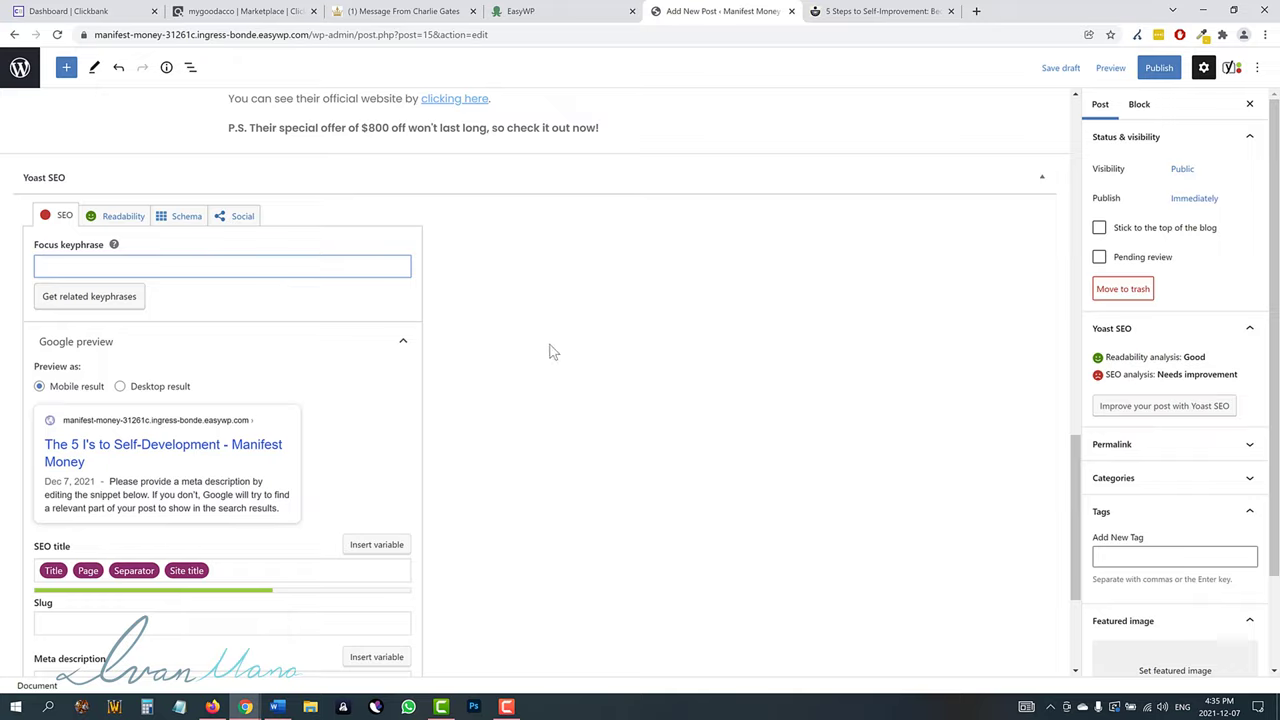
type("self-development")
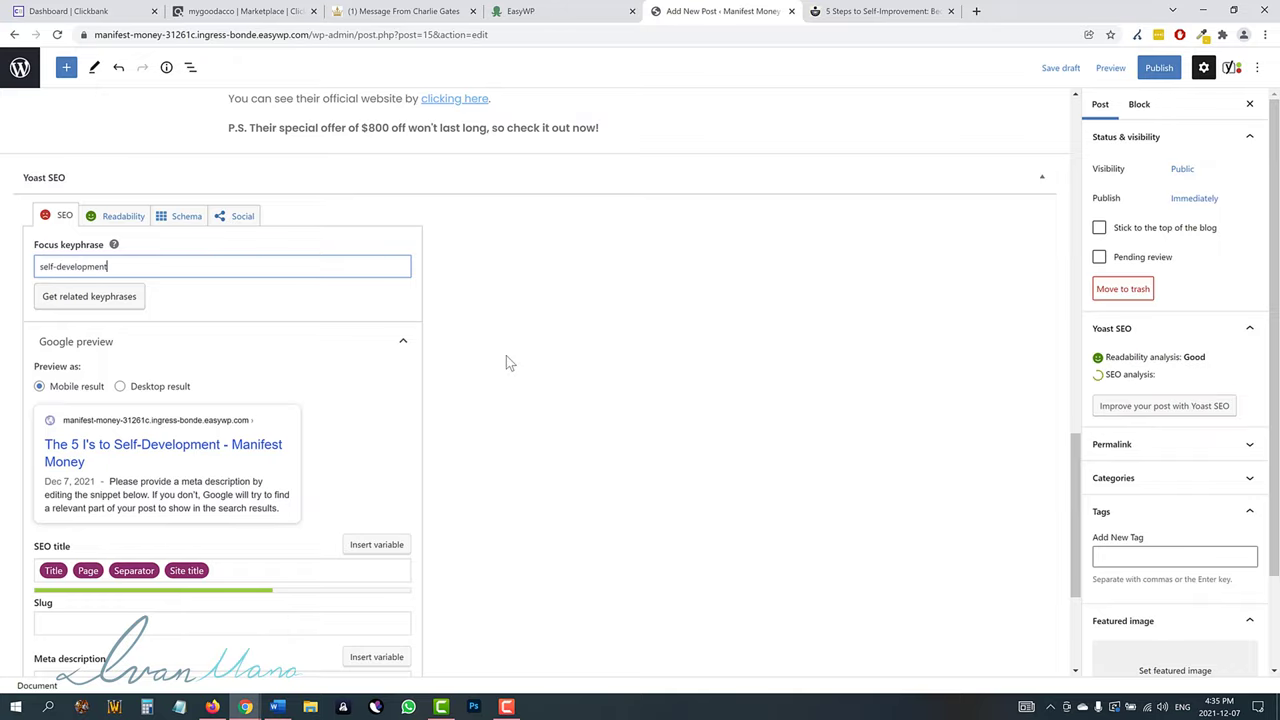
left_click(506, 355)
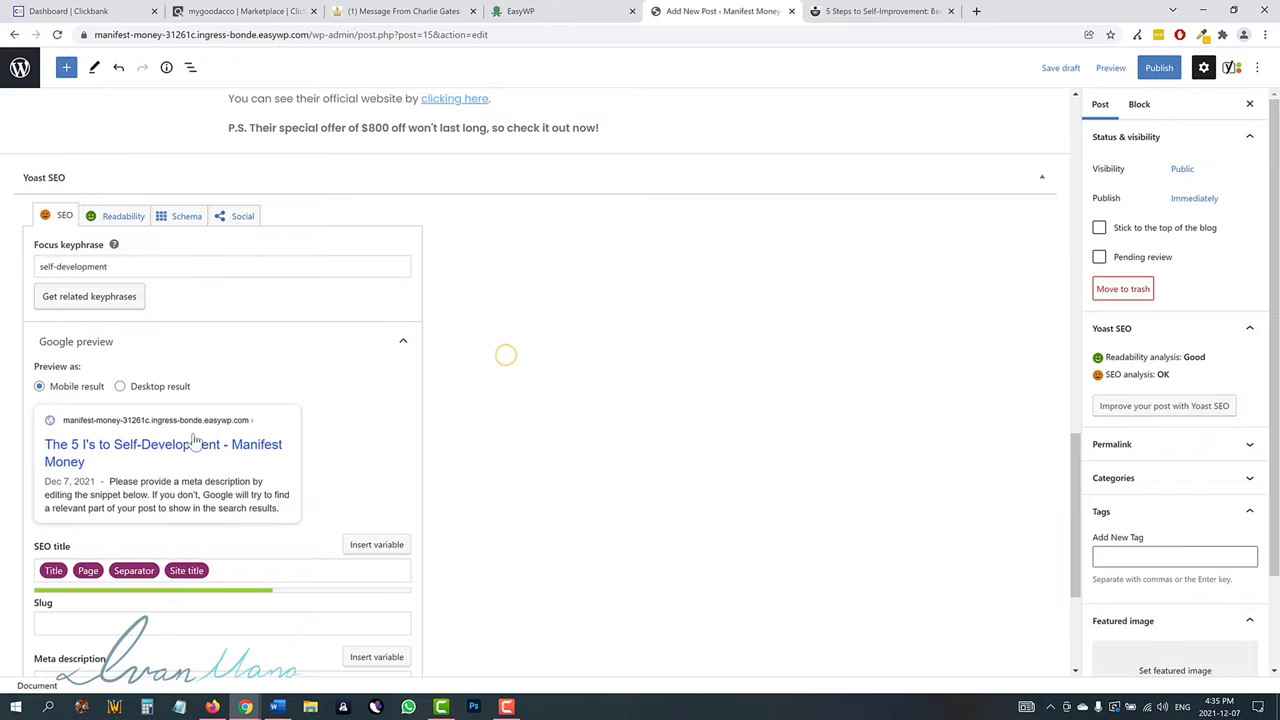
Expand the Yoast SEO analysis for the focus keyphrase and examine its problems and suggested improvements.
scroll(337, 437, "down", 2)
scroll(215, 505, "down", 2)
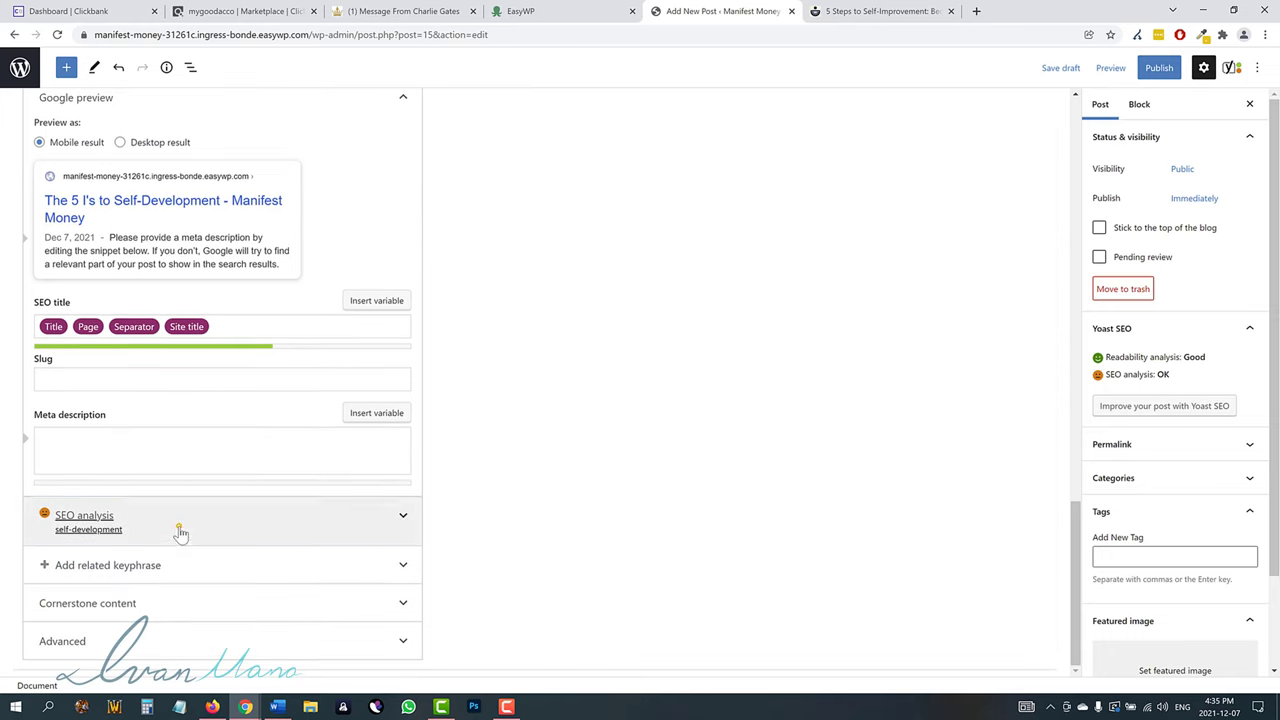
left_click(178, 526)
scroll(340, 363, "down", 3)
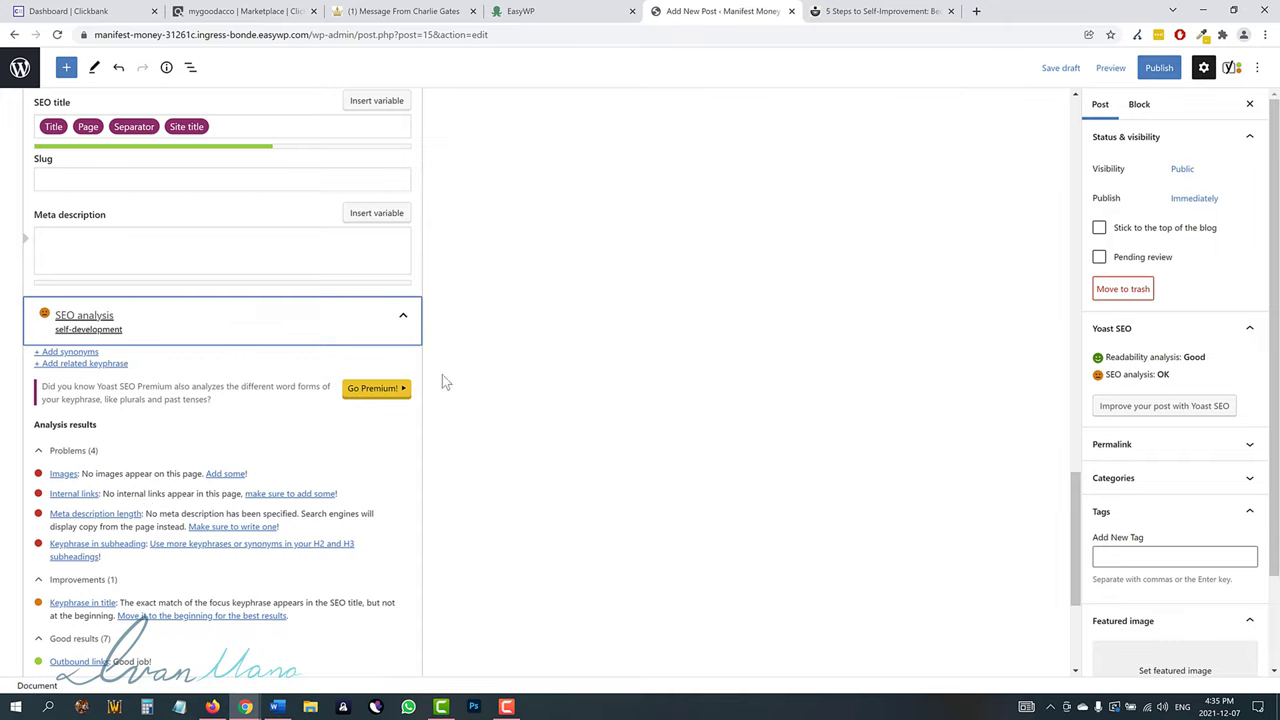
scroll(153, 301, "up", 5)
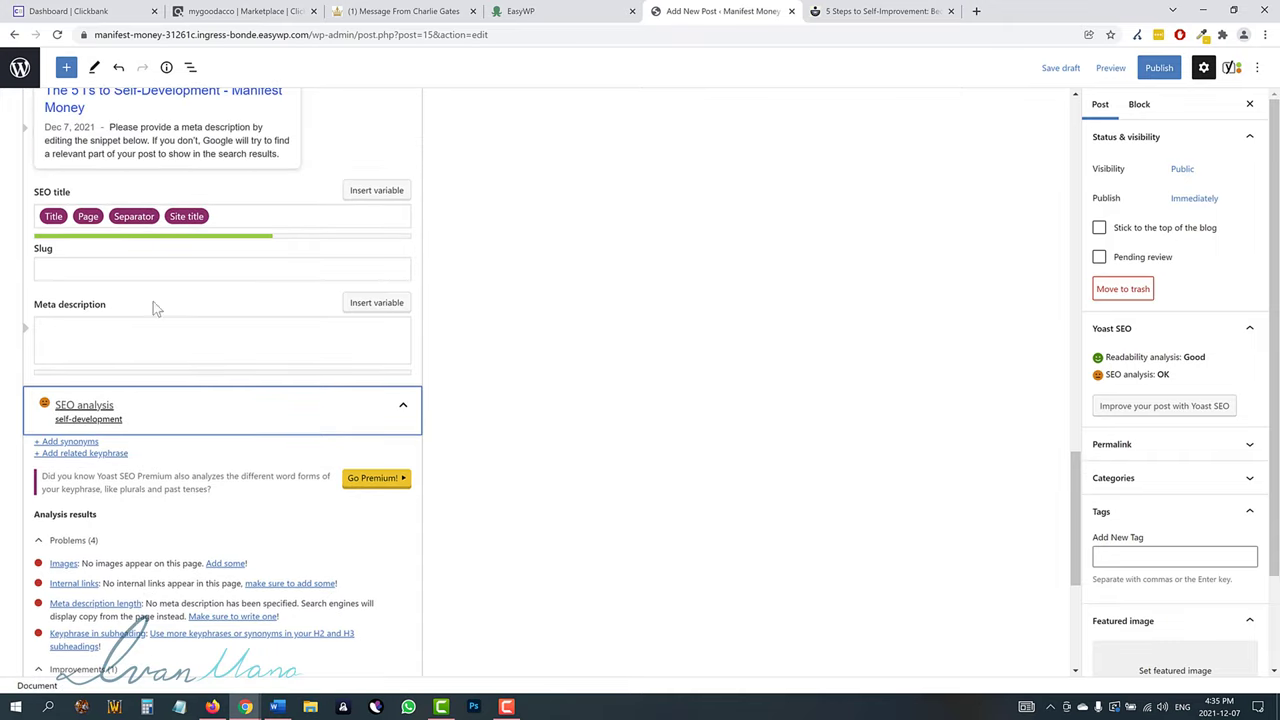
Publish the post "The 5 I's to Self-Development" with public visibility.
scroll(590, 373, "up", 4)
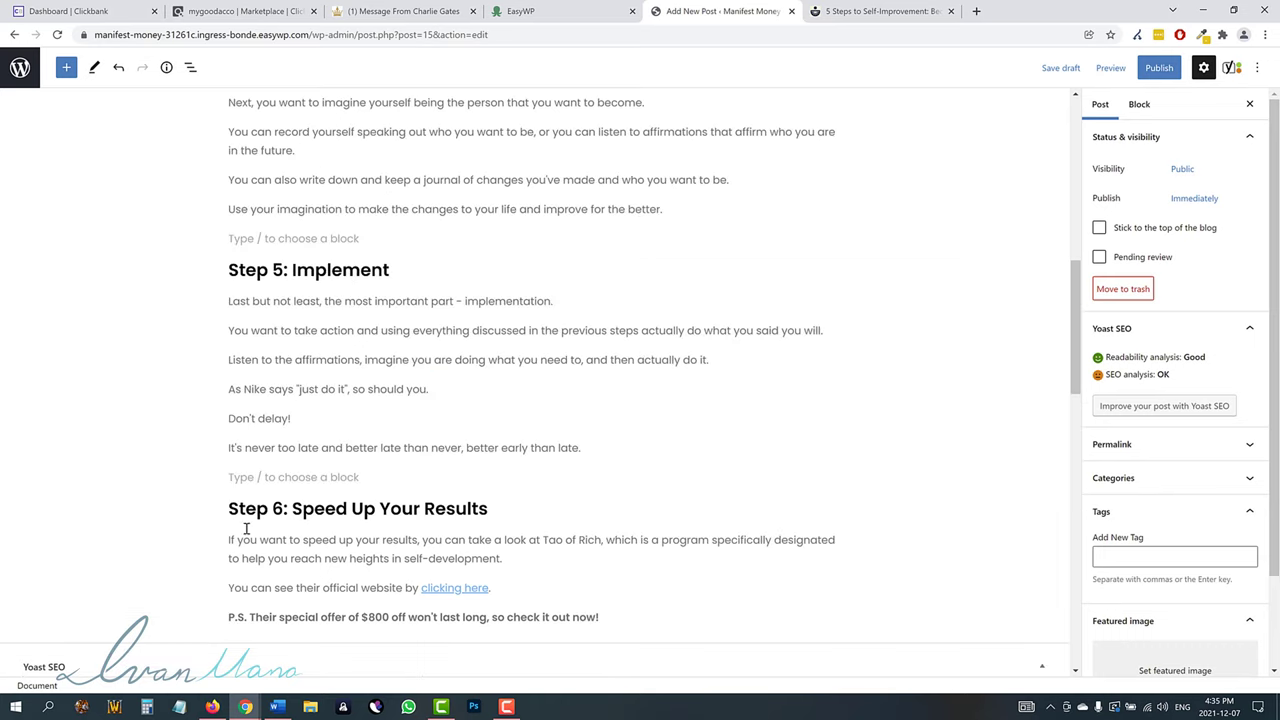
scroll(420, 477, "up", 4)
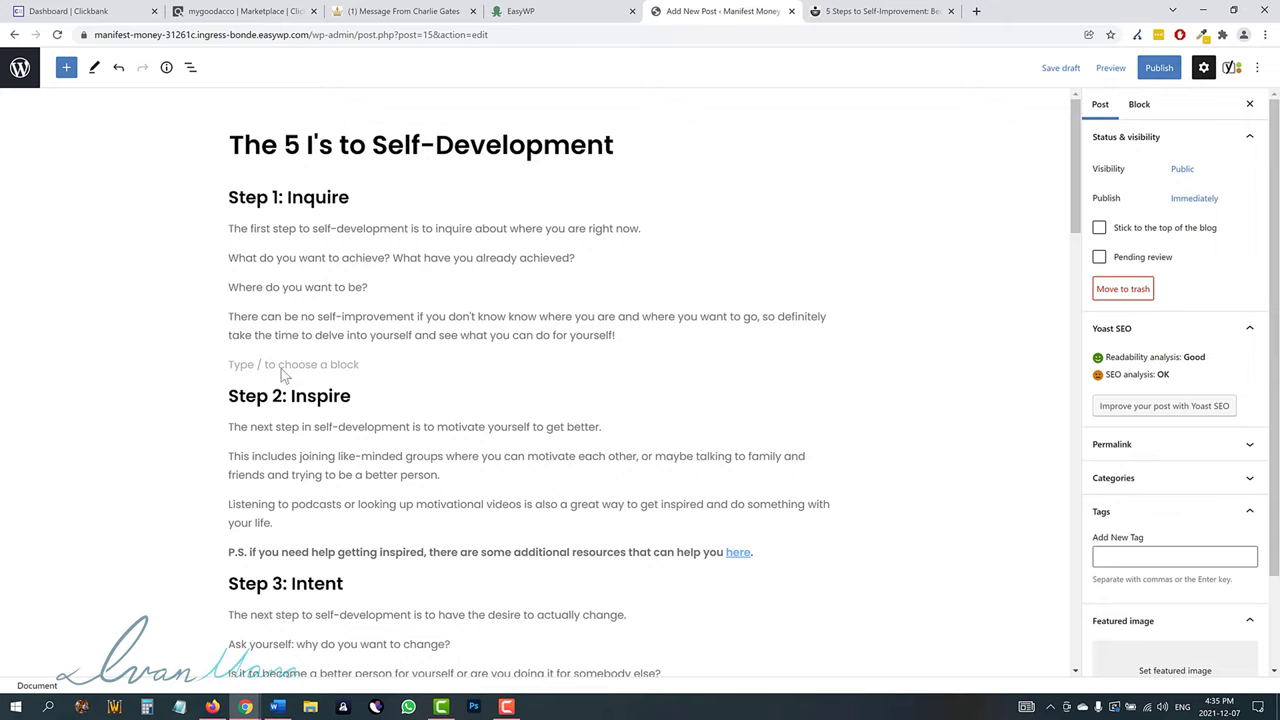
left_click(1159, 67)
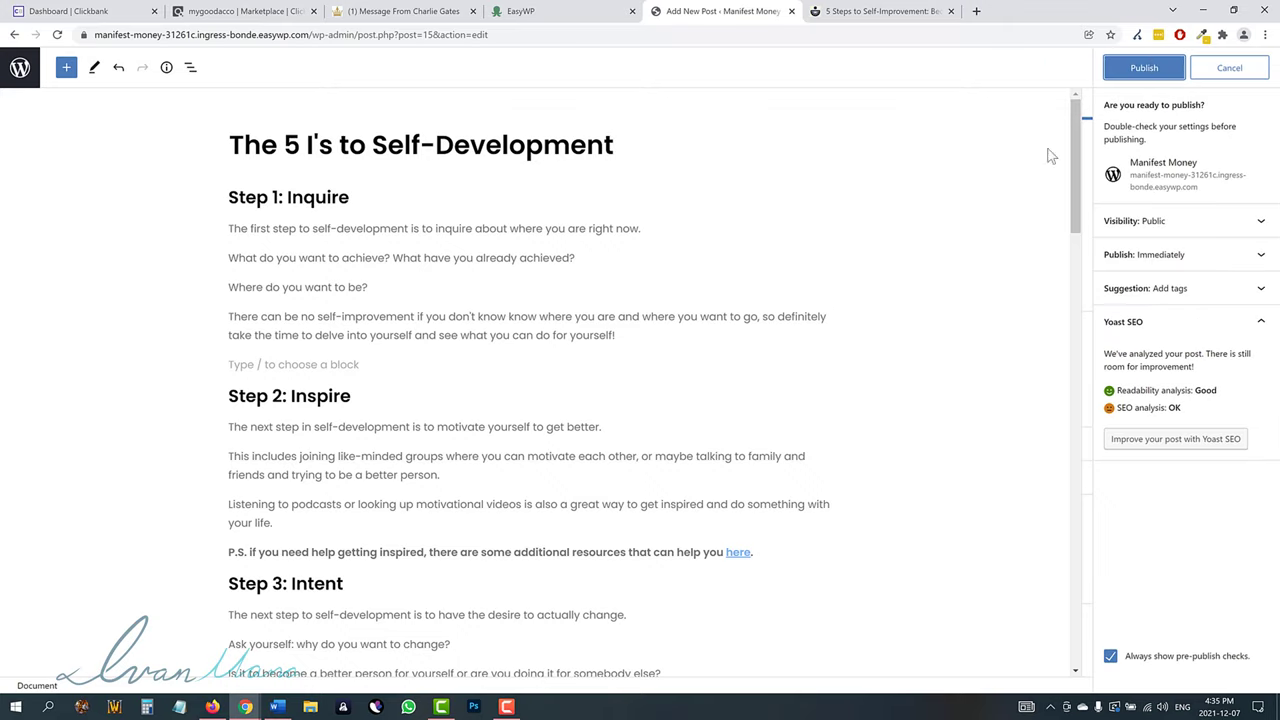
left_click(1144, 67)
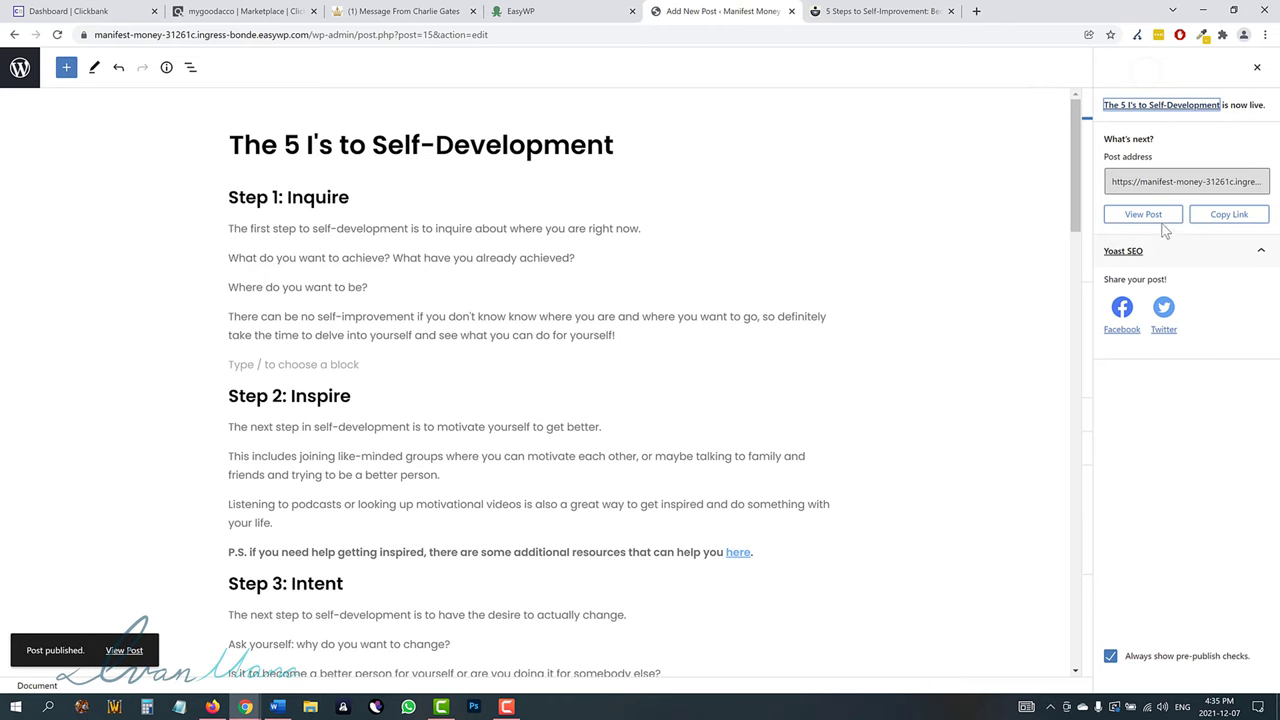
View the published post on the live site and review its step sections and sidebar.
left_click(1157, 216)
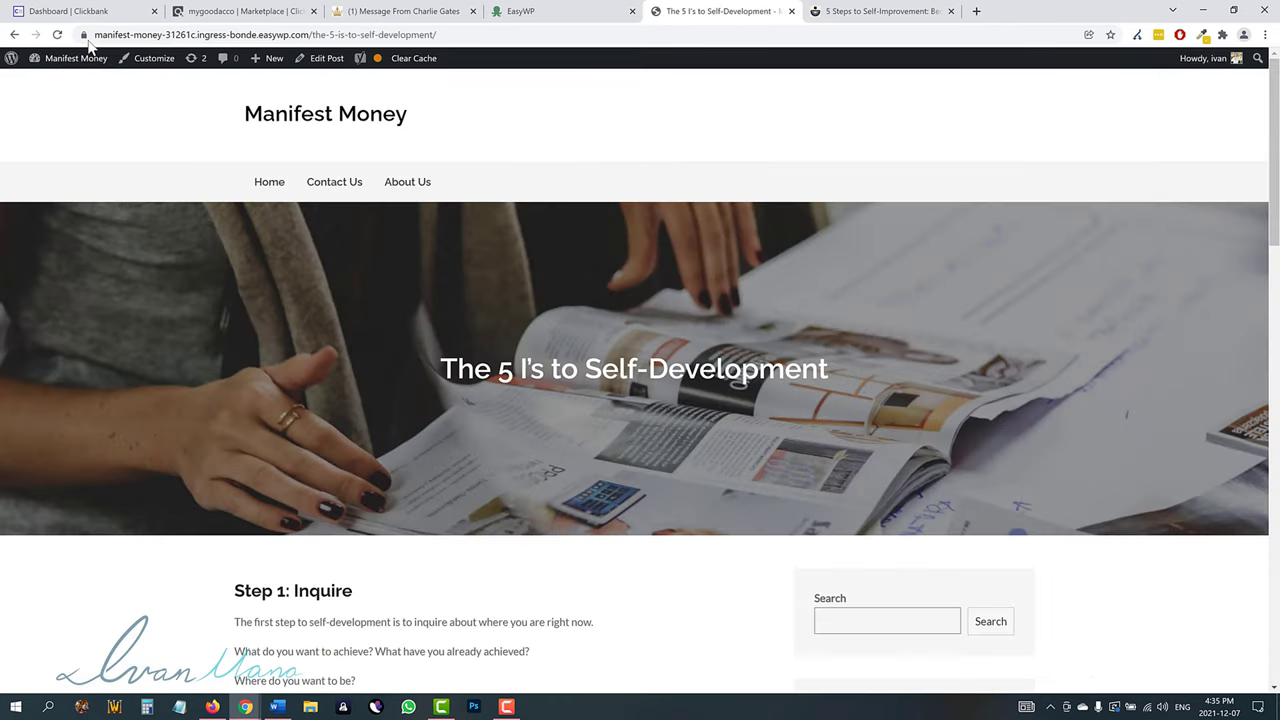
scroll(463, 413, "down", 5)
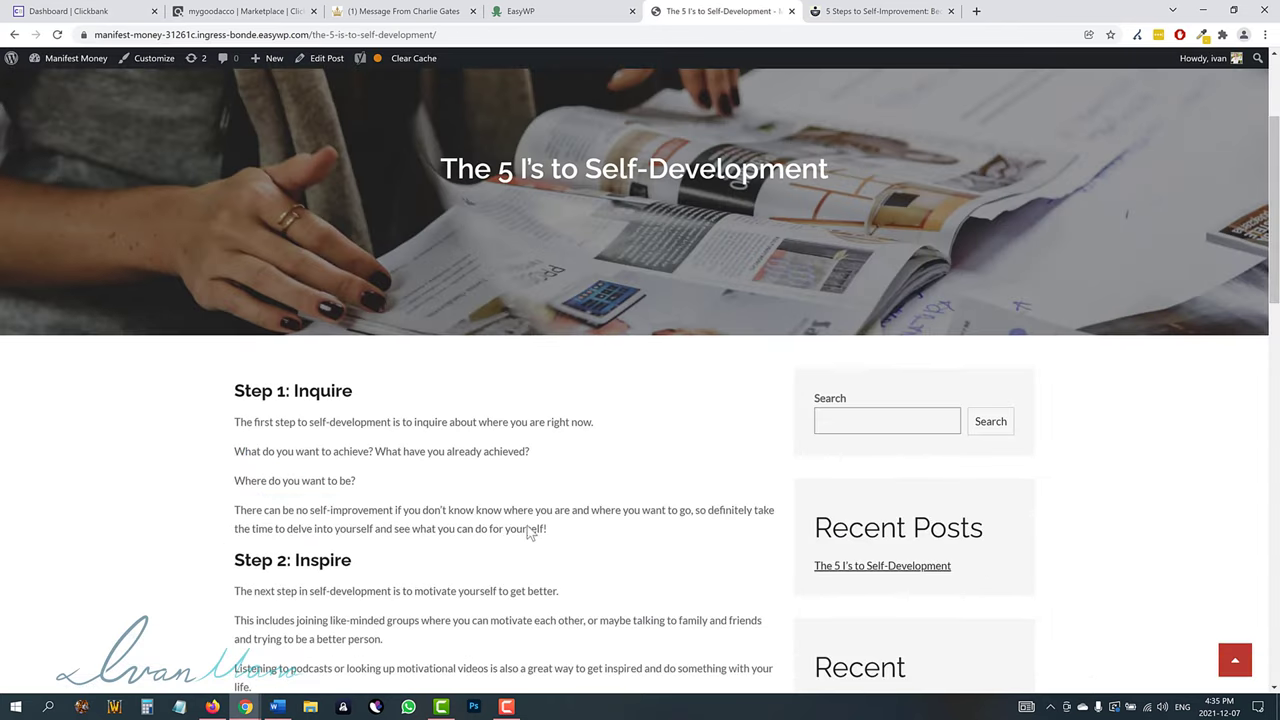
scroll(609, 540, "down", 2)
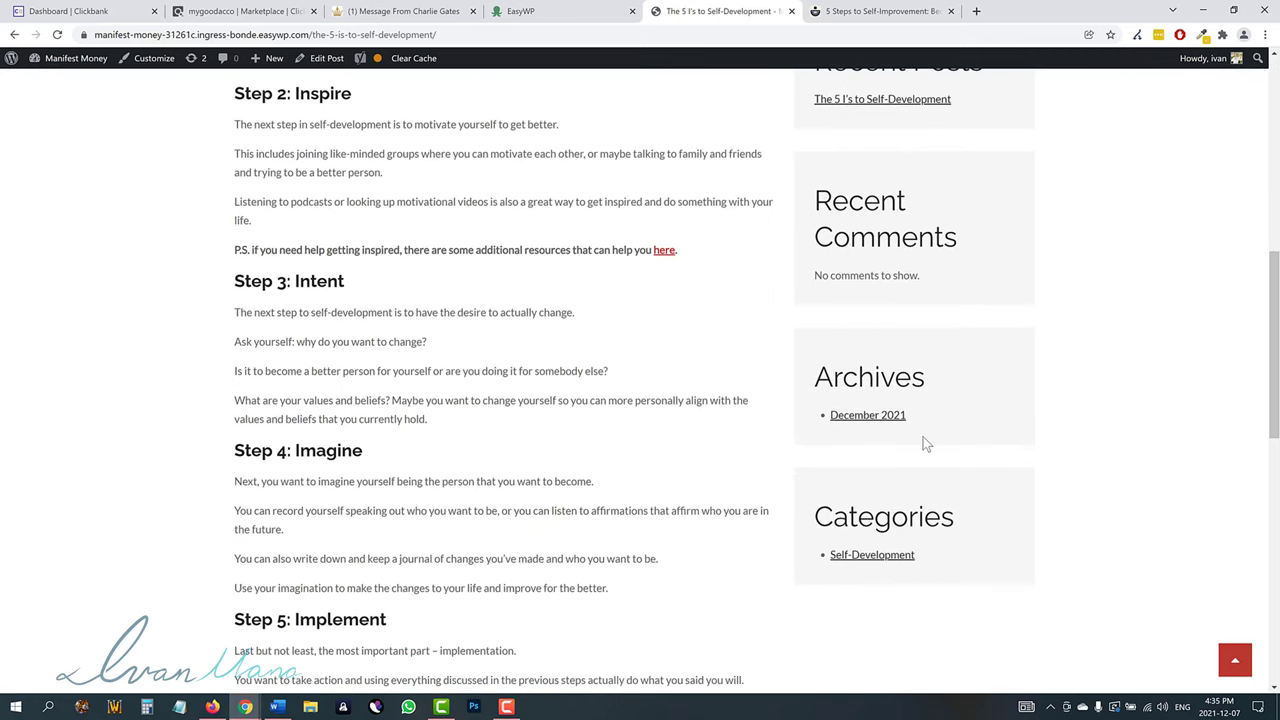
scroll(926, 444, "up", 3)
scroll(875, 517, "down", 1)
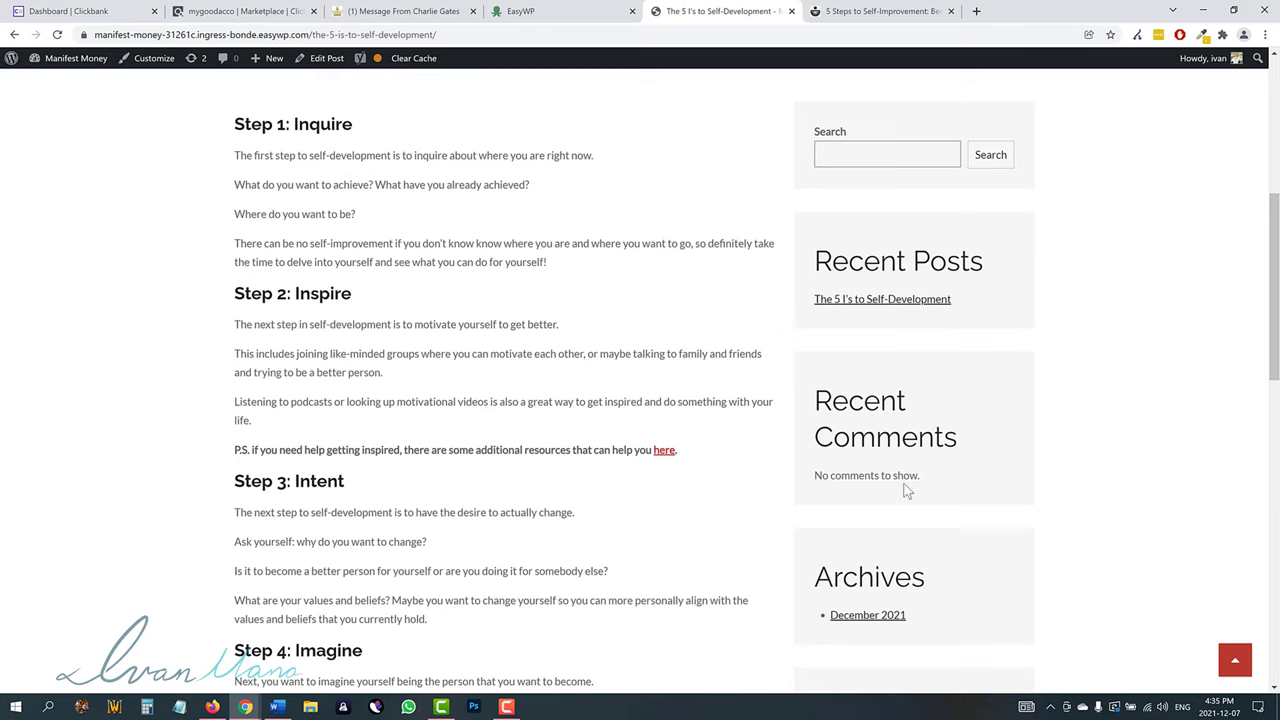
scroll(430, 440, "down", 4)
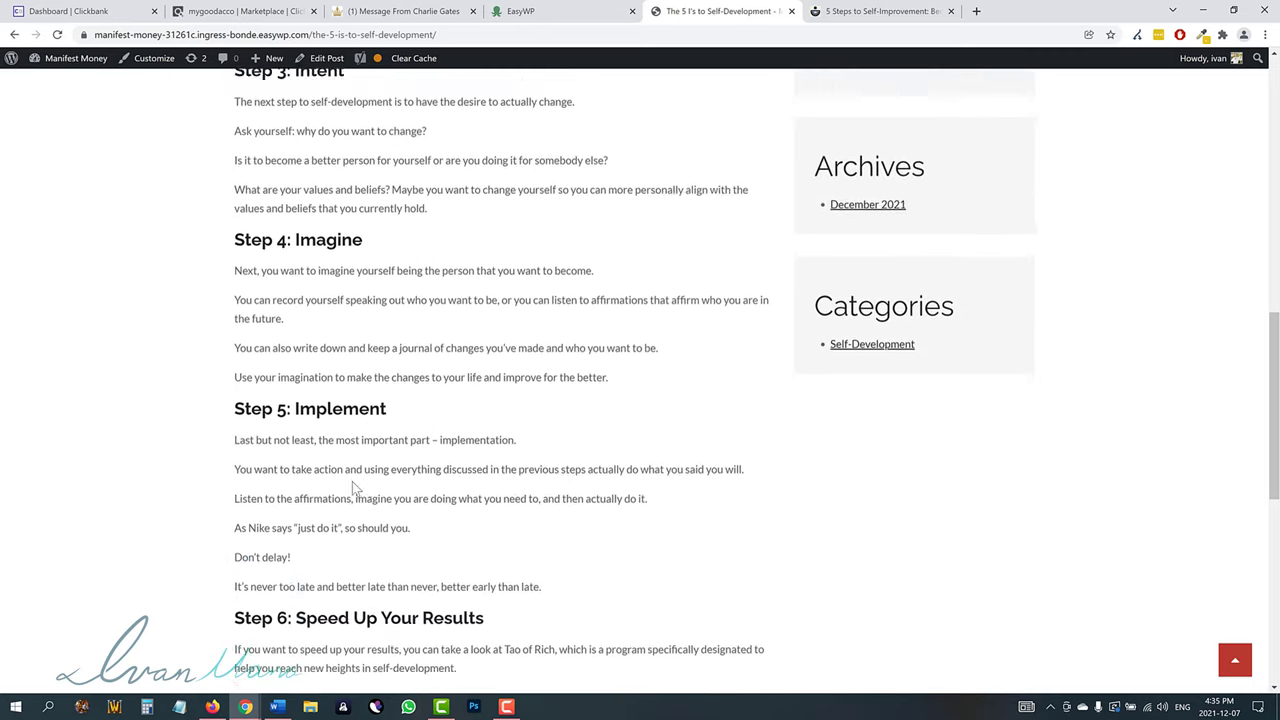
Test the official website link in the post's Step 6 section and close the sales page it opens.
left_click(441, 578)
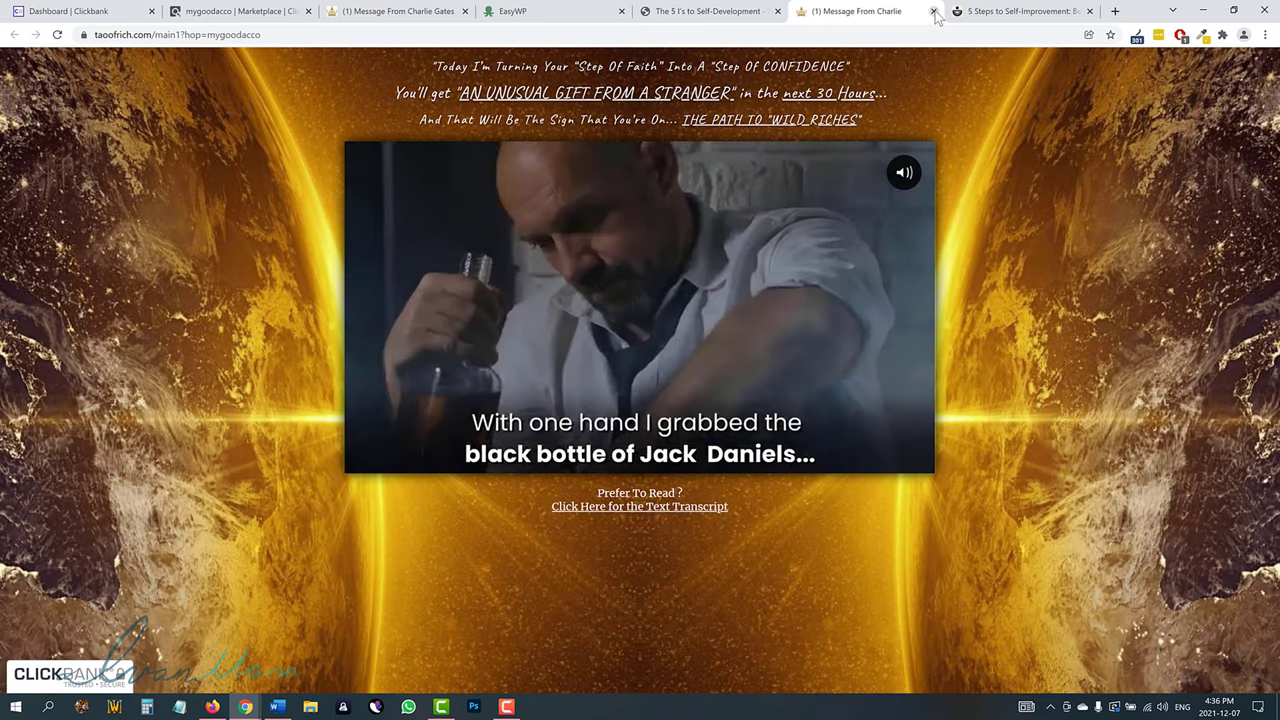
left_click(933, 11)
scroll(322, 407, "up", 2)
scroll(322, 407, "up", 8)
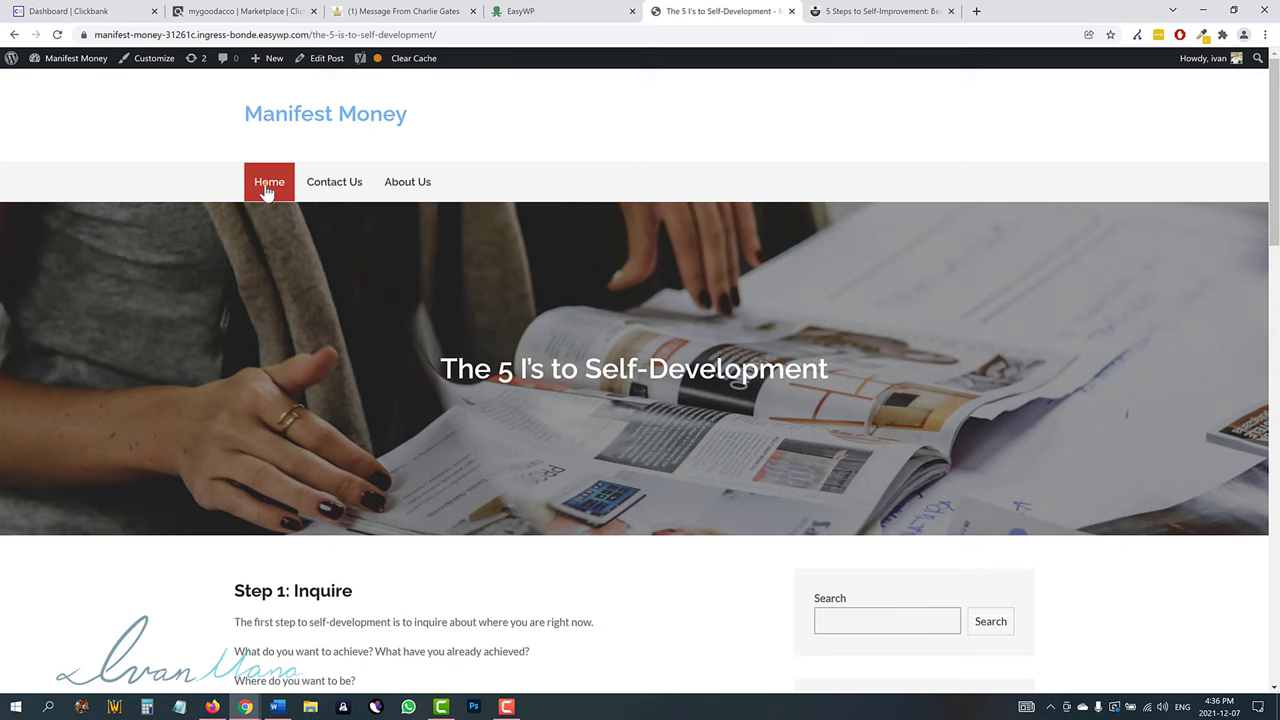
Visit the site's home page and return to the post "The 5 I's to Self-Development".
left_click(268, 184)
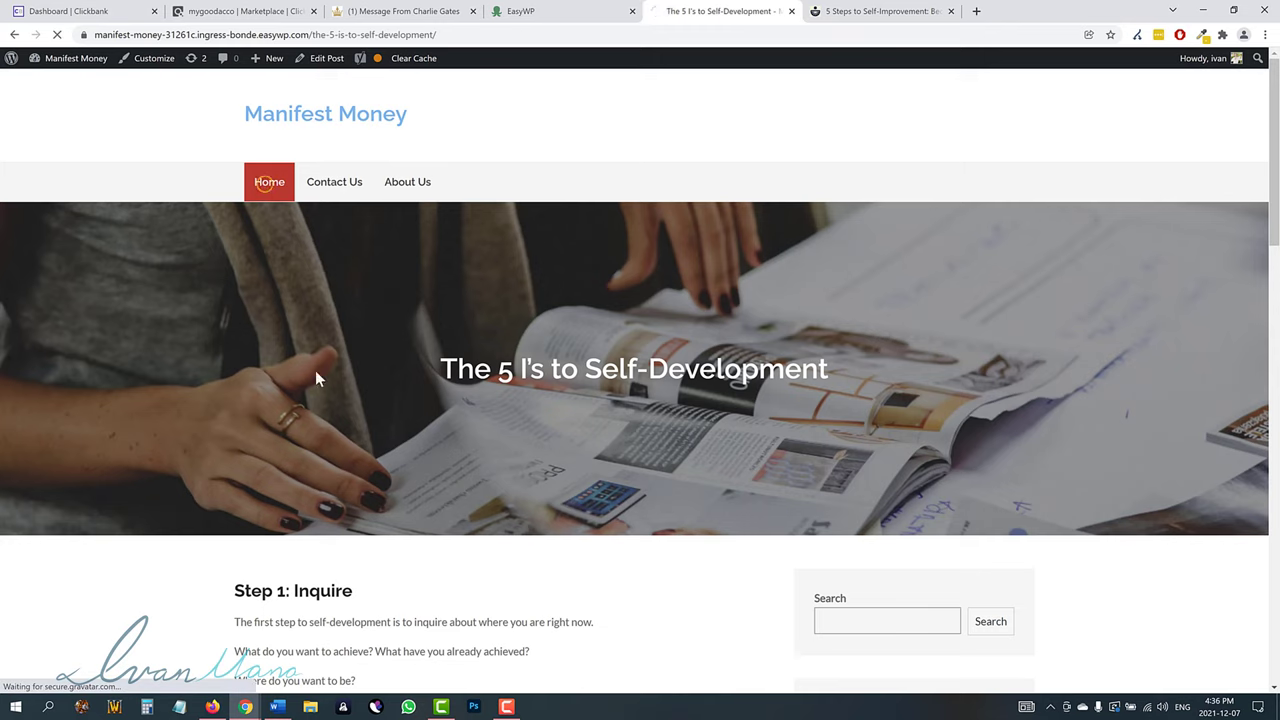
scroll(420, 458, "down", 2)
scroll(340, 463, "down", 1)
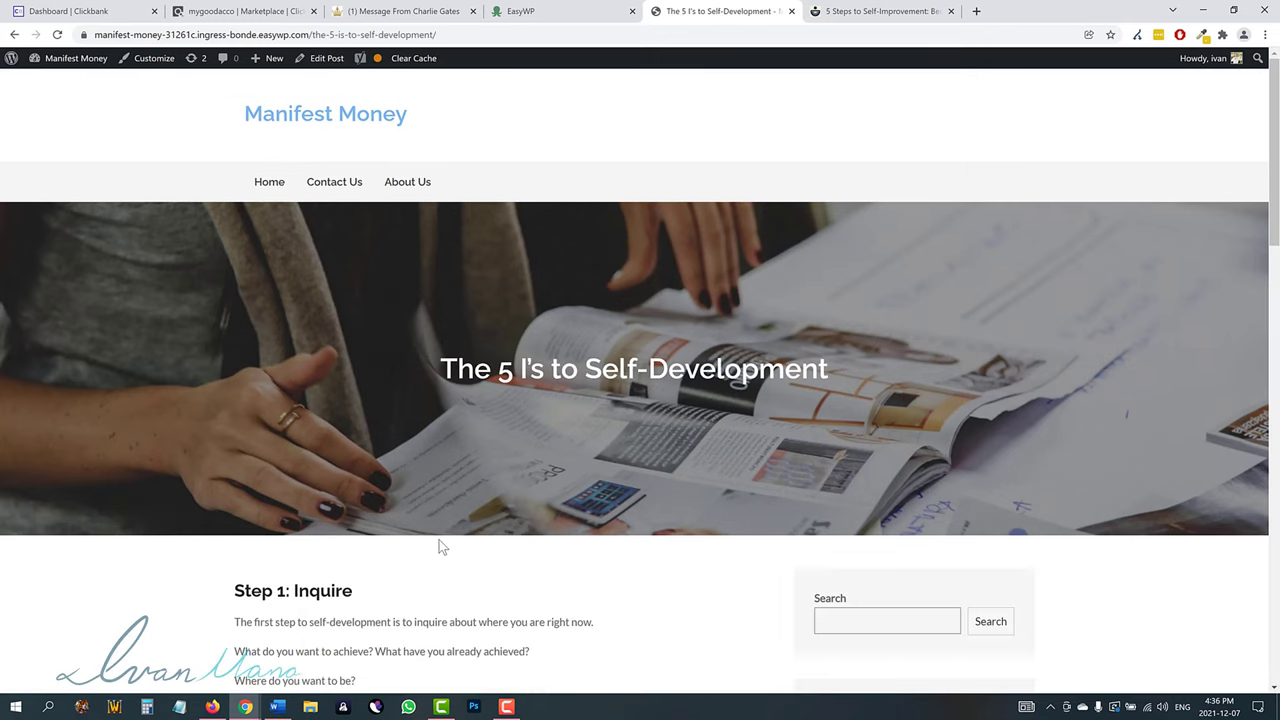
Test the "here" resources link under Step 2: Inspire and close the page it opens.
scroll(420, 477, "down", 5)
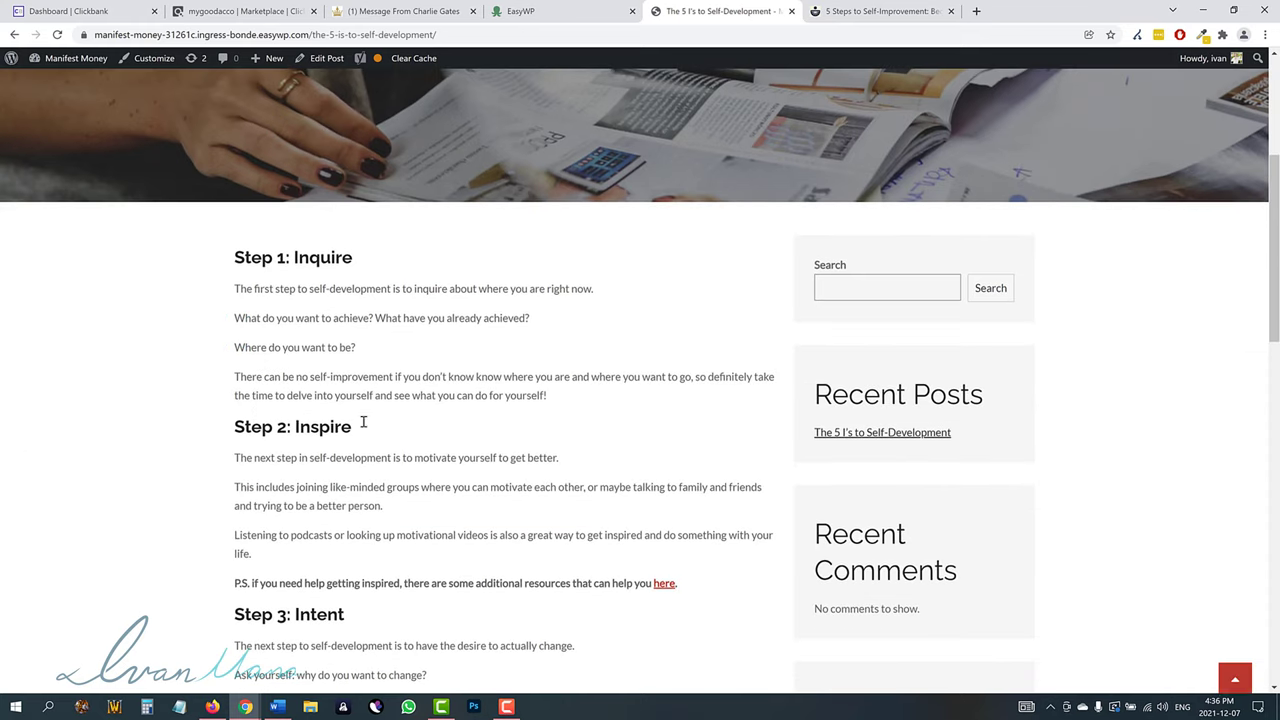
scroll(617, 305, "down", 3)
scroll(680, 349, "up", 3)
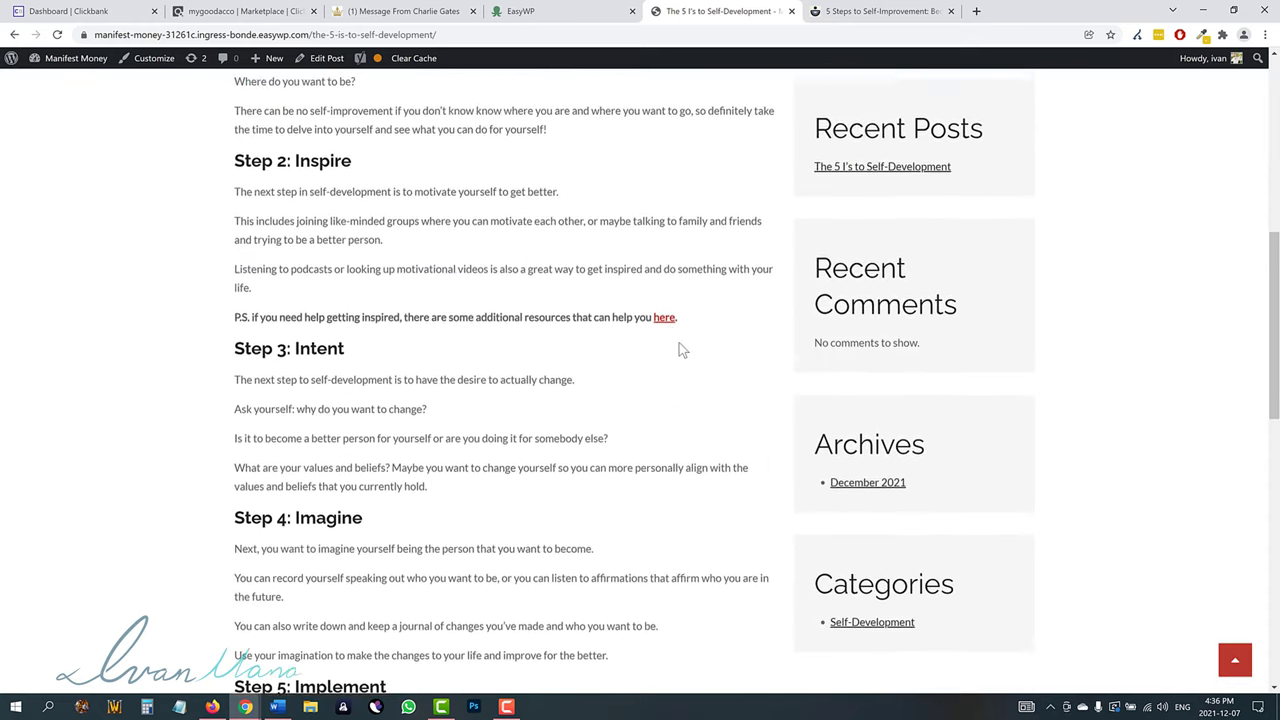
left_click(665, 383)
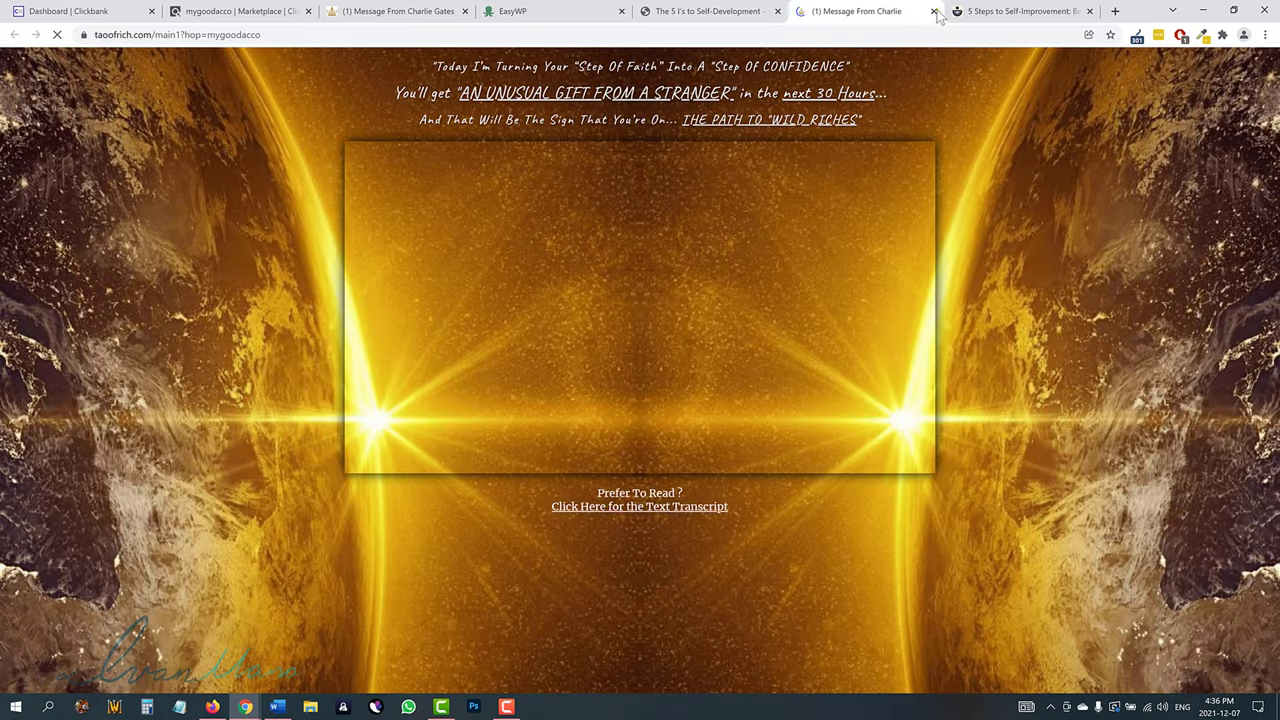
left_click(941, 11)
Open the site's home page and check how the post is listed on the blog.
scroll(330, 280, "up", 2)
scroll(325, 280, "up", 3)
left_click(262, 181)
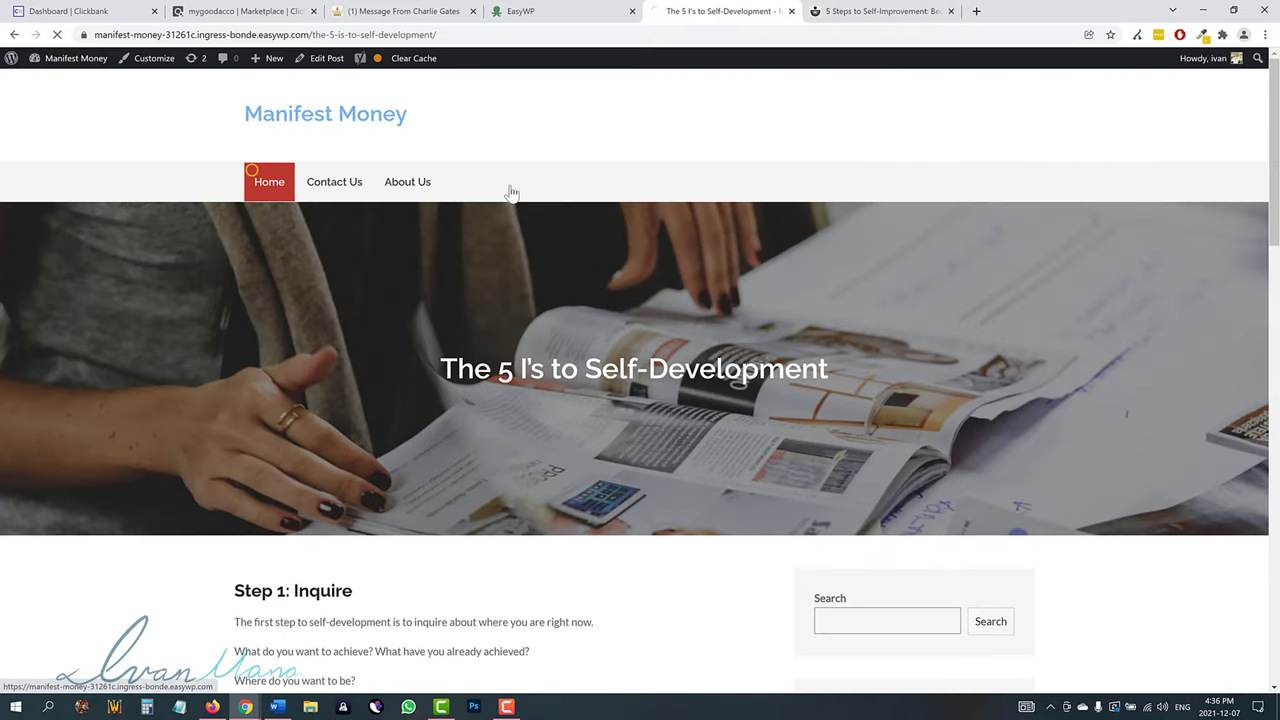
scroll(280, 477, "down", 1)
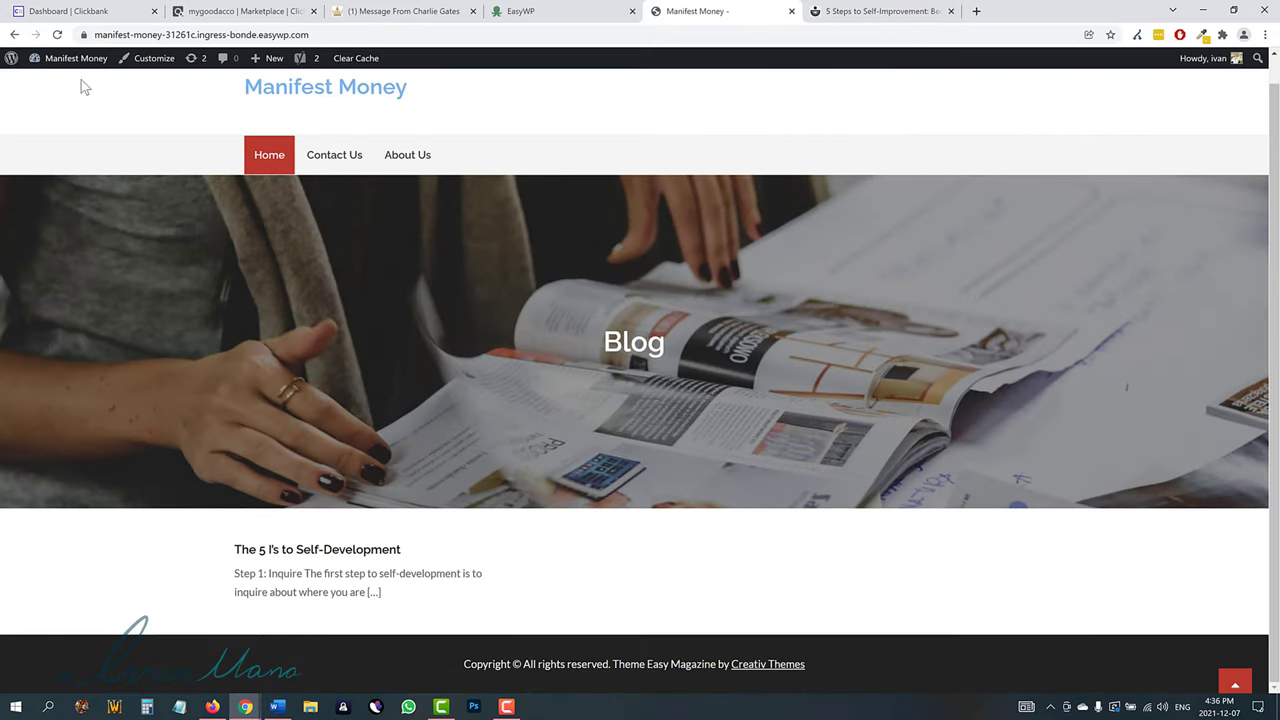
Go to the site's dashboard and open the post "The 5 I's to Self-Development" for editing.
mouse_move(69, 60)
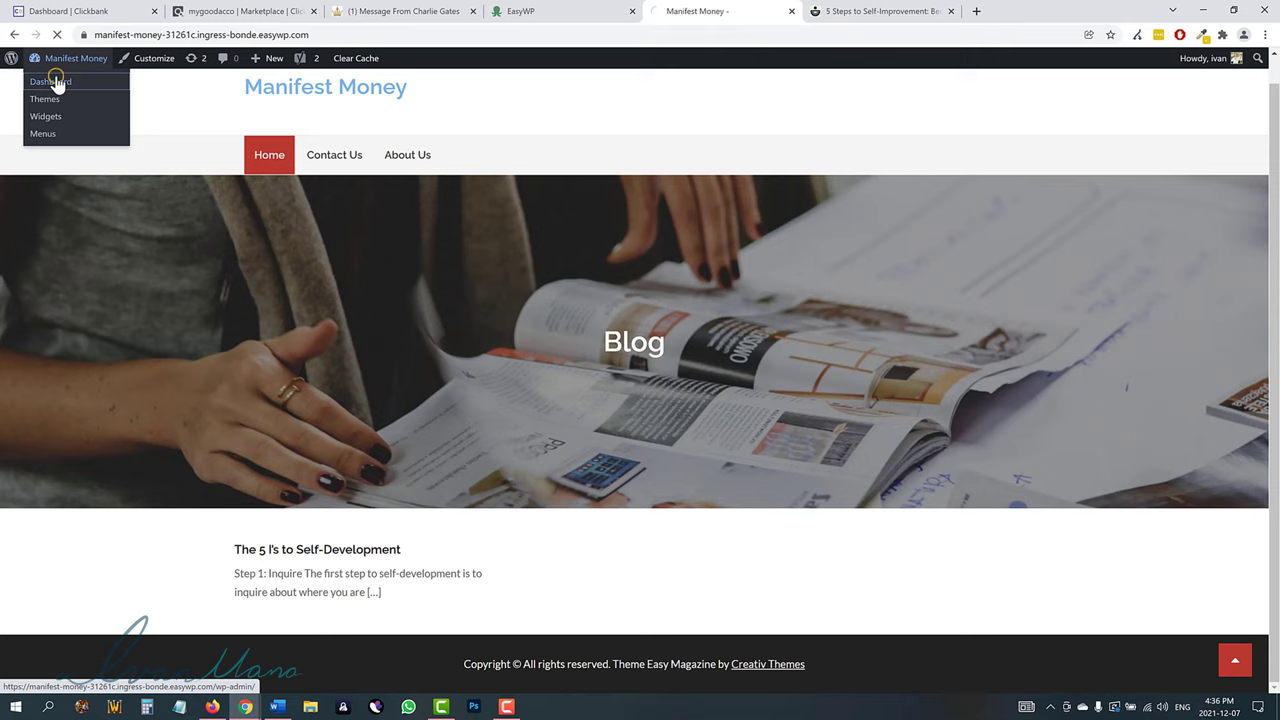
left_click(55, 82)
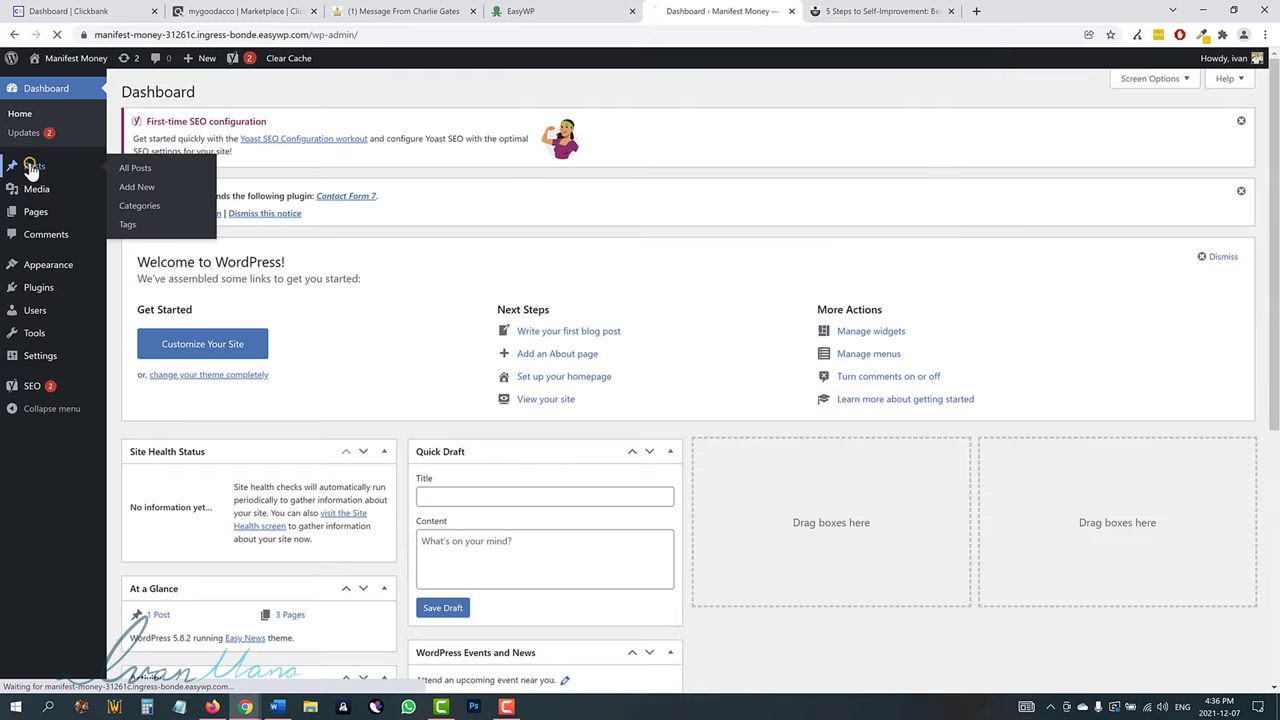
left_click(31, 167)
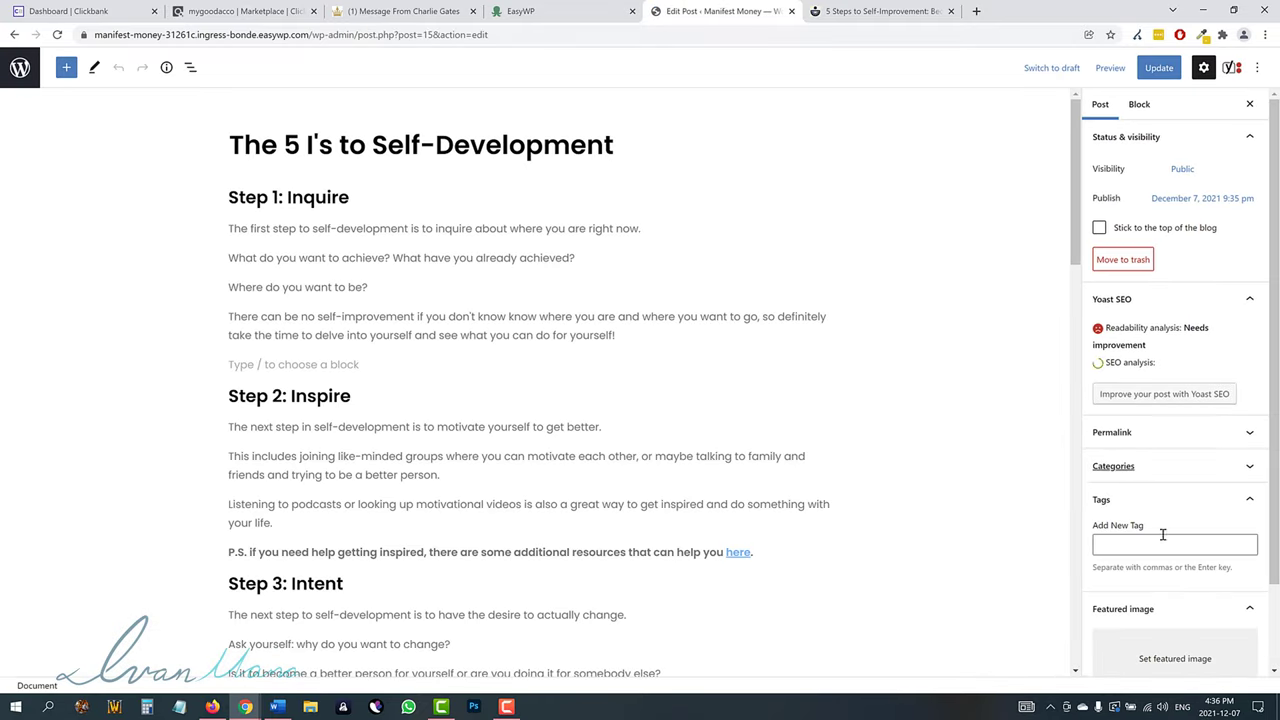
Upload pexels-cottonbro-4855428.jpg as the post's featured image and update the post.
scroll(1163, 535, "down", 2)
left_click(1148, 566)
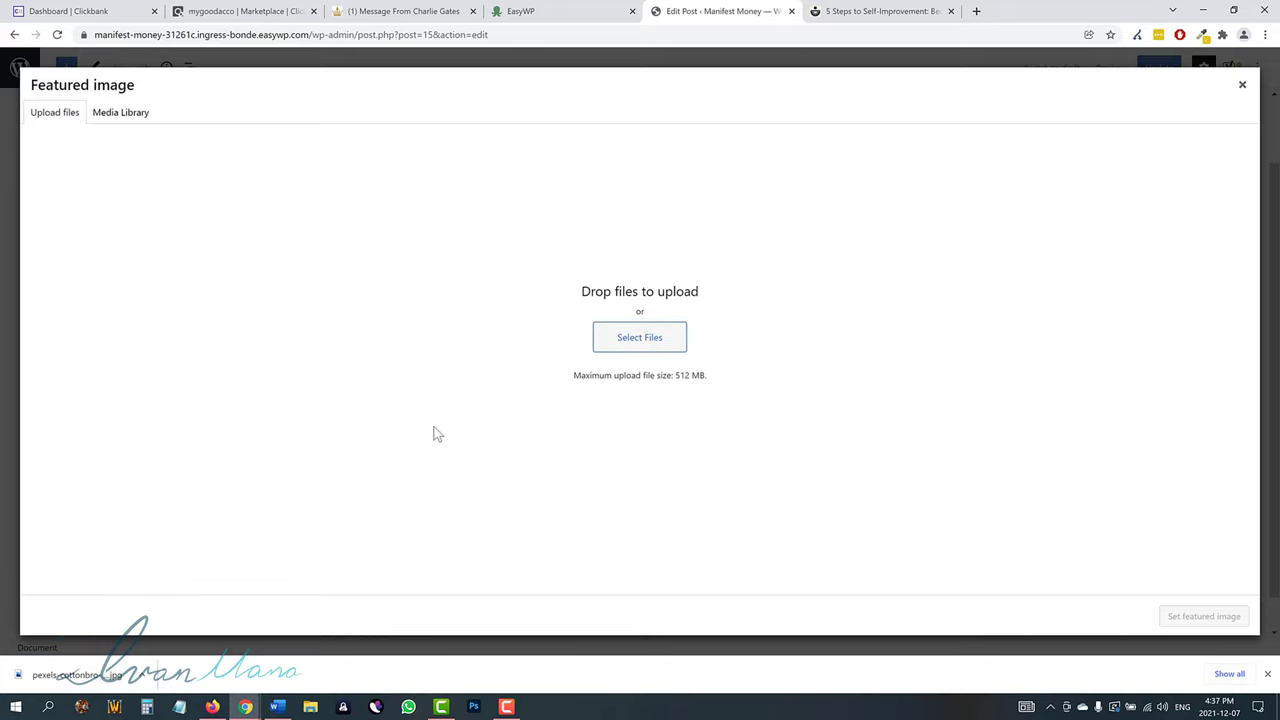
left_click_drag(80, 678, 165, 295)
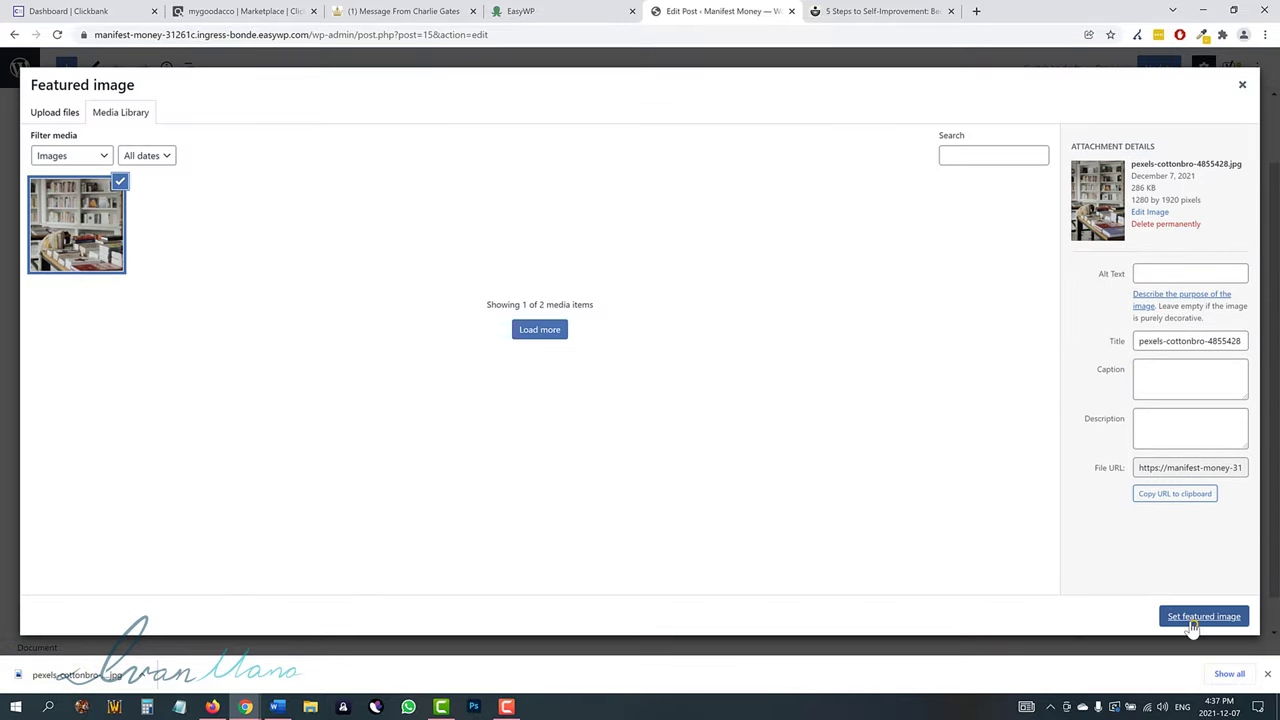
left_click(1194, 617)
left_click(1150, 72)
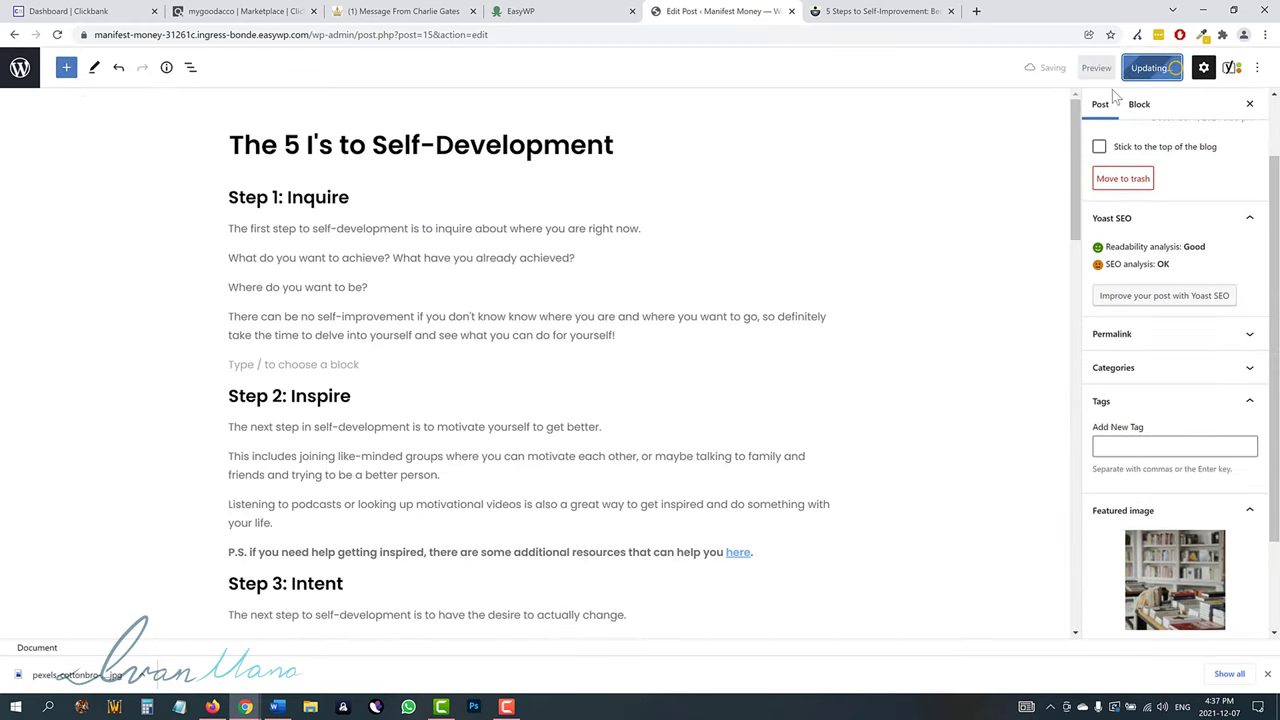
Return to the posts list and view the live site in a new tab to check the featured image.
left_click(20, 70)
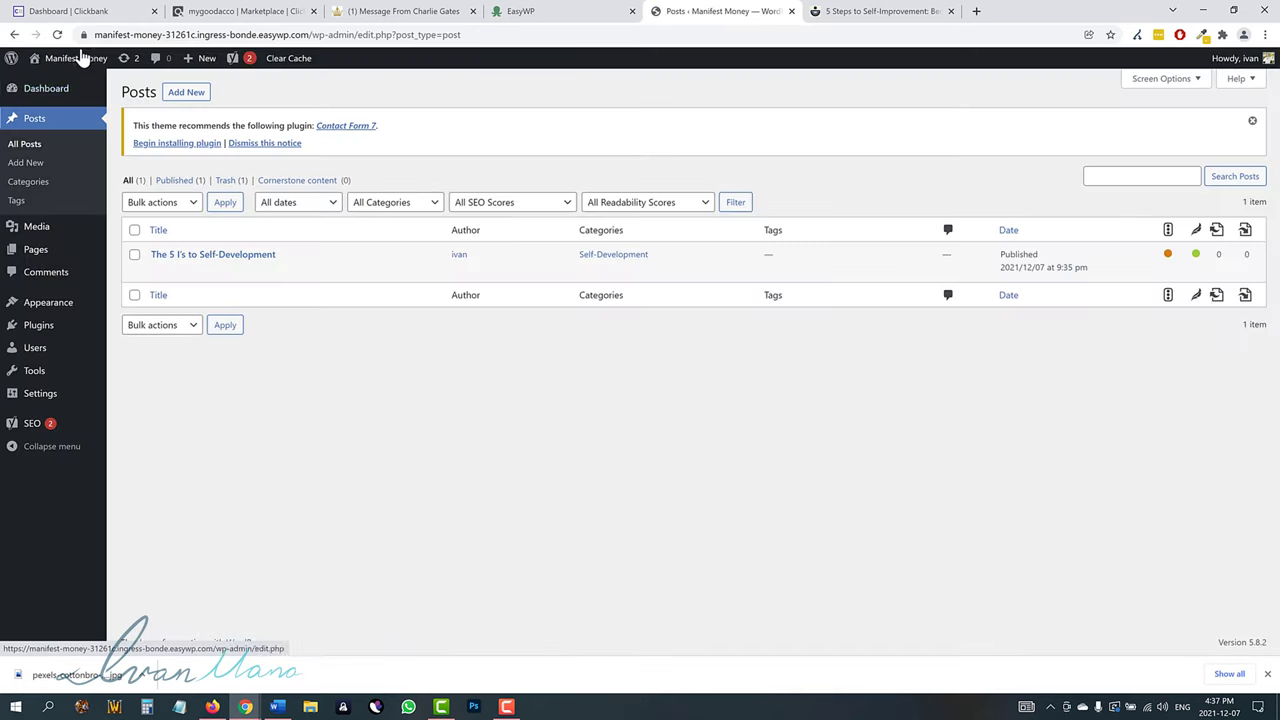
mouse_move(86, 62)
right_click(73, 85)
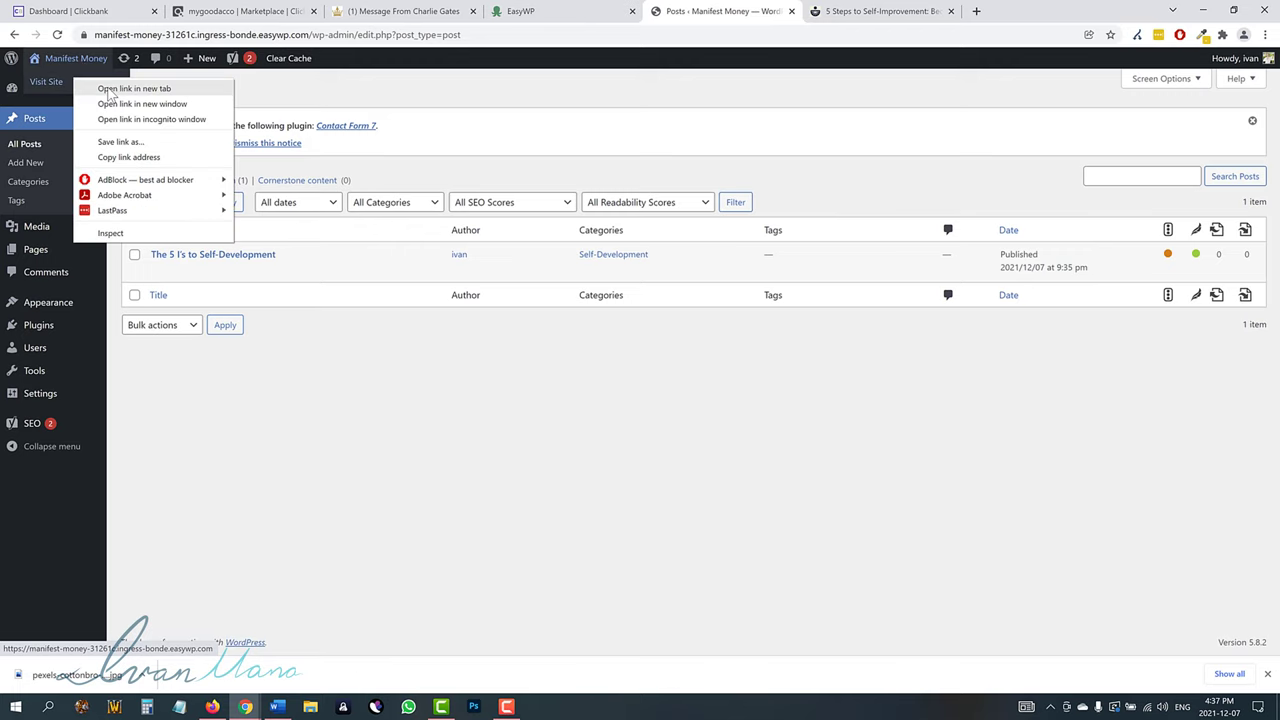
left_click(112, 91)
left_click(862, 11)
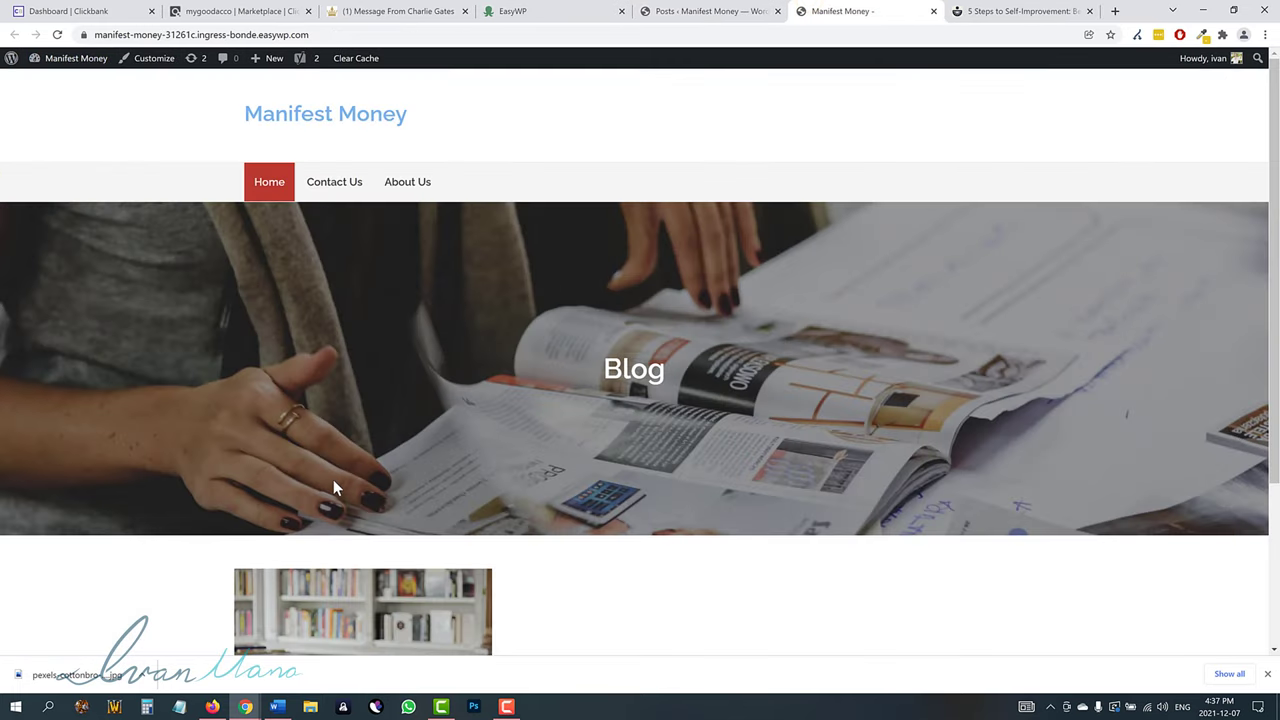
Check the post's featured image in the blog listing on the home page and dismiss the downloads bar.
scroll(333, 481, "down", 3)
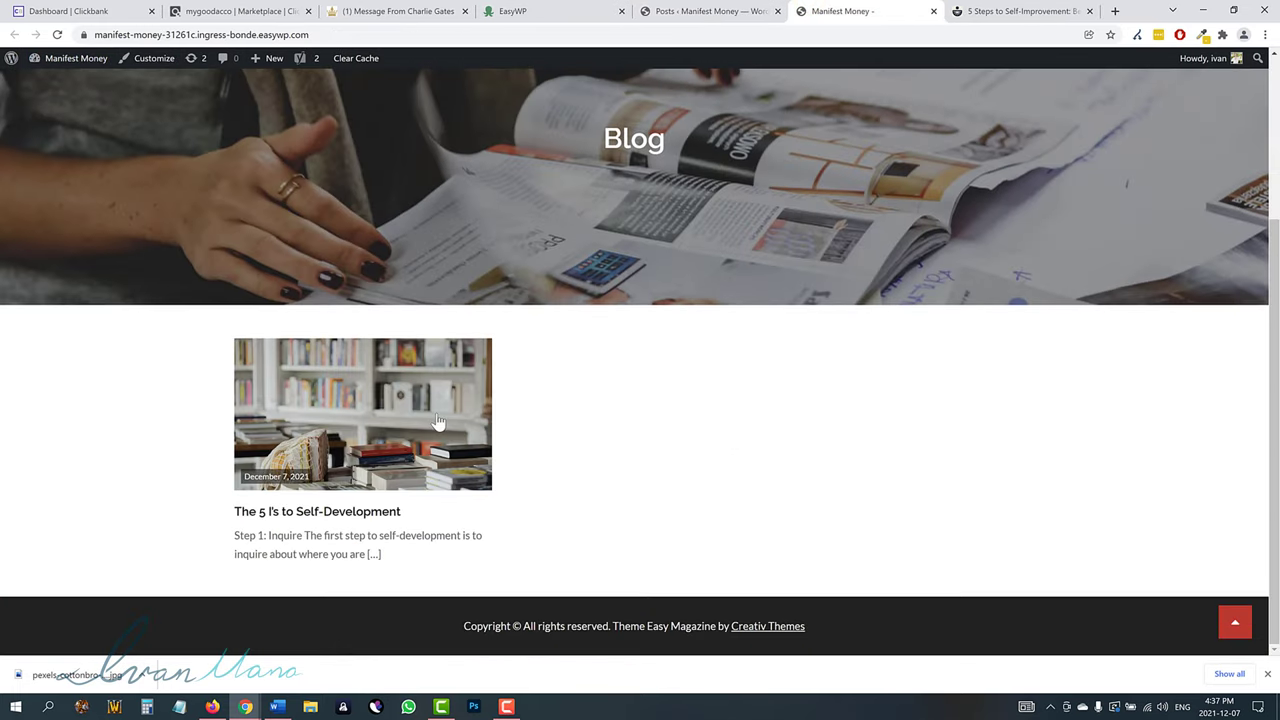
scroll(675, 295, "up", 3)
scroll(637, 551, "down", 3)
scroll(756, 562, "up", 3)
scroll(640, 540, "down", 2)
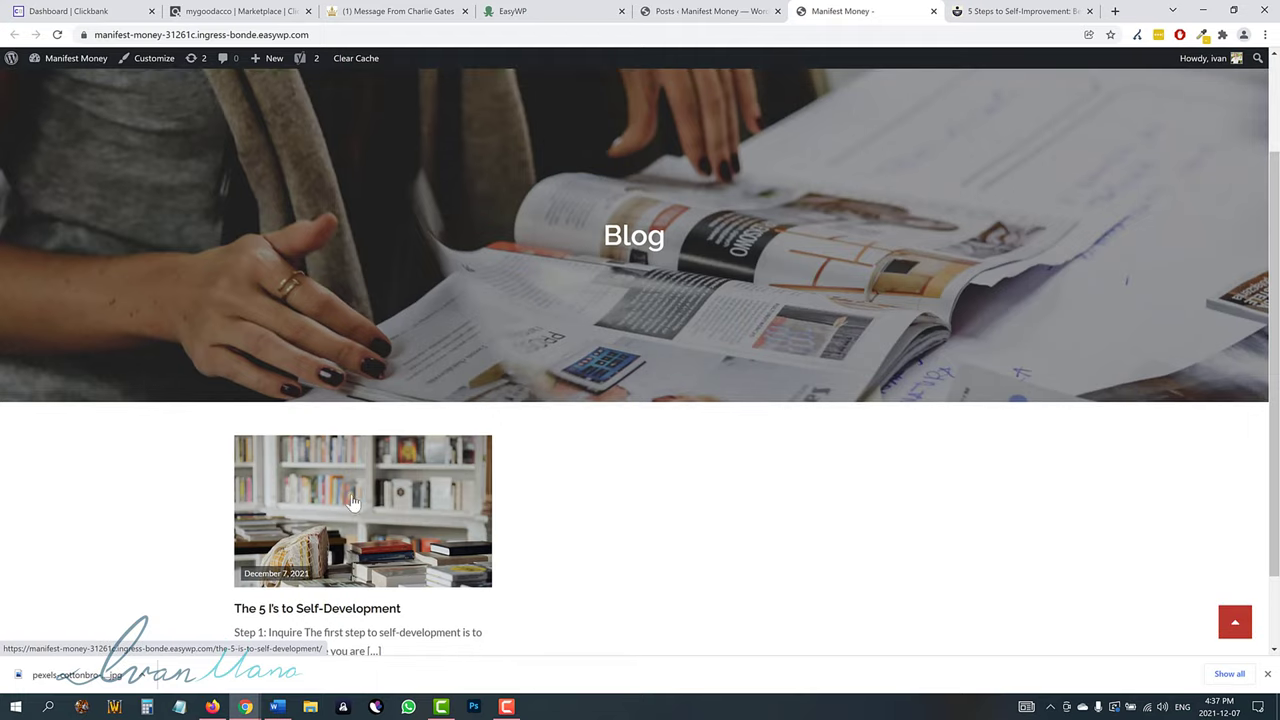
left_click(1267, 676)
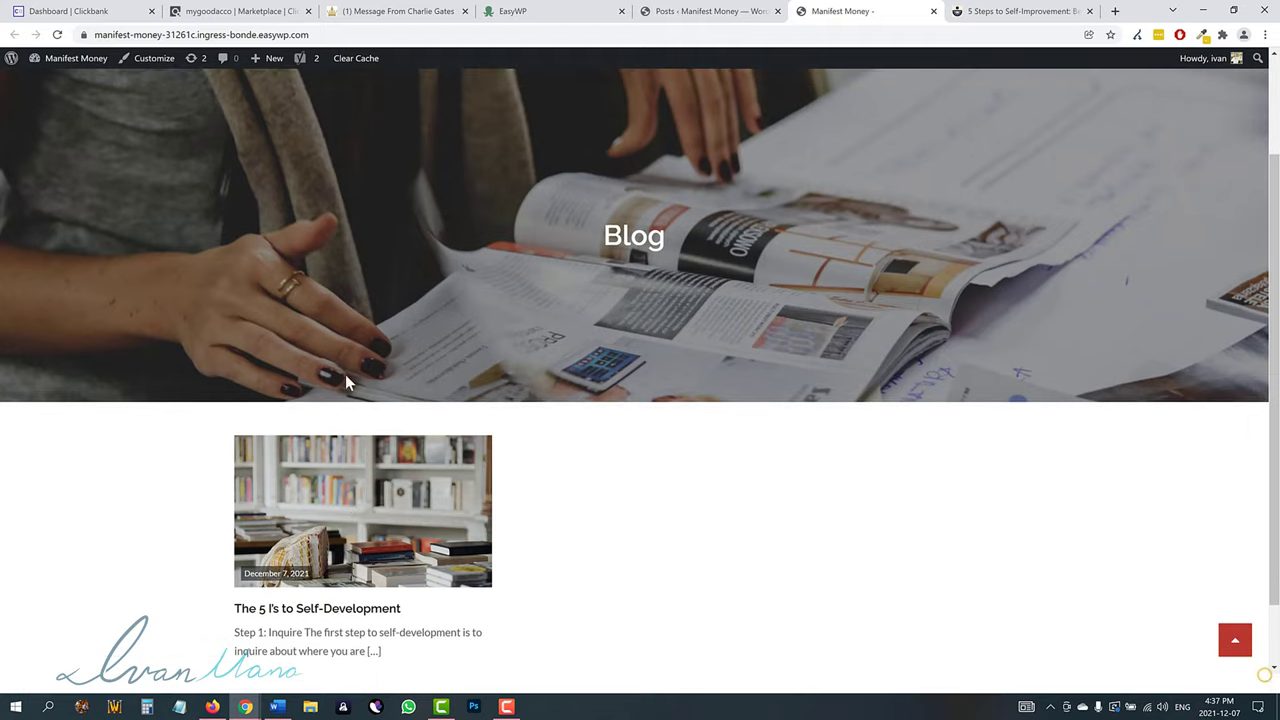
scroll(600, 385, "down", 1)
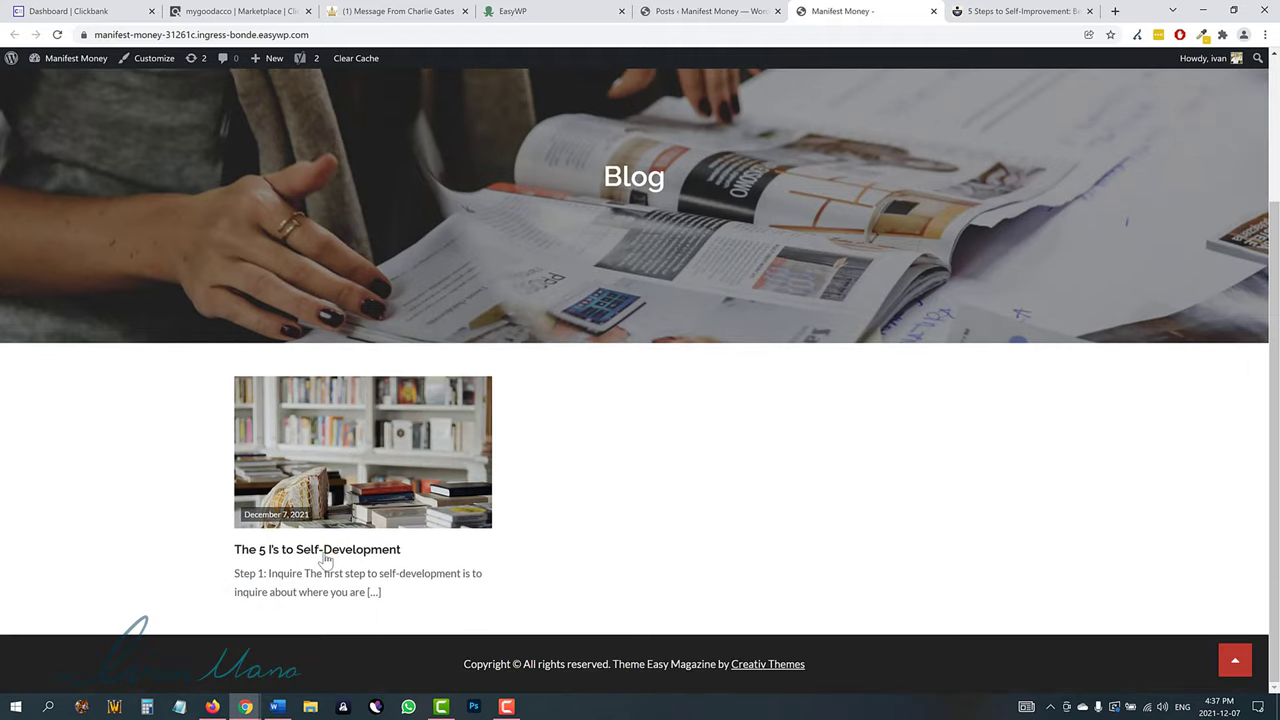
Open "The 5 I's to Self-Development" on the live site, review it through Step 6, and return to the home page's blog listing.
left_click(322, 550)
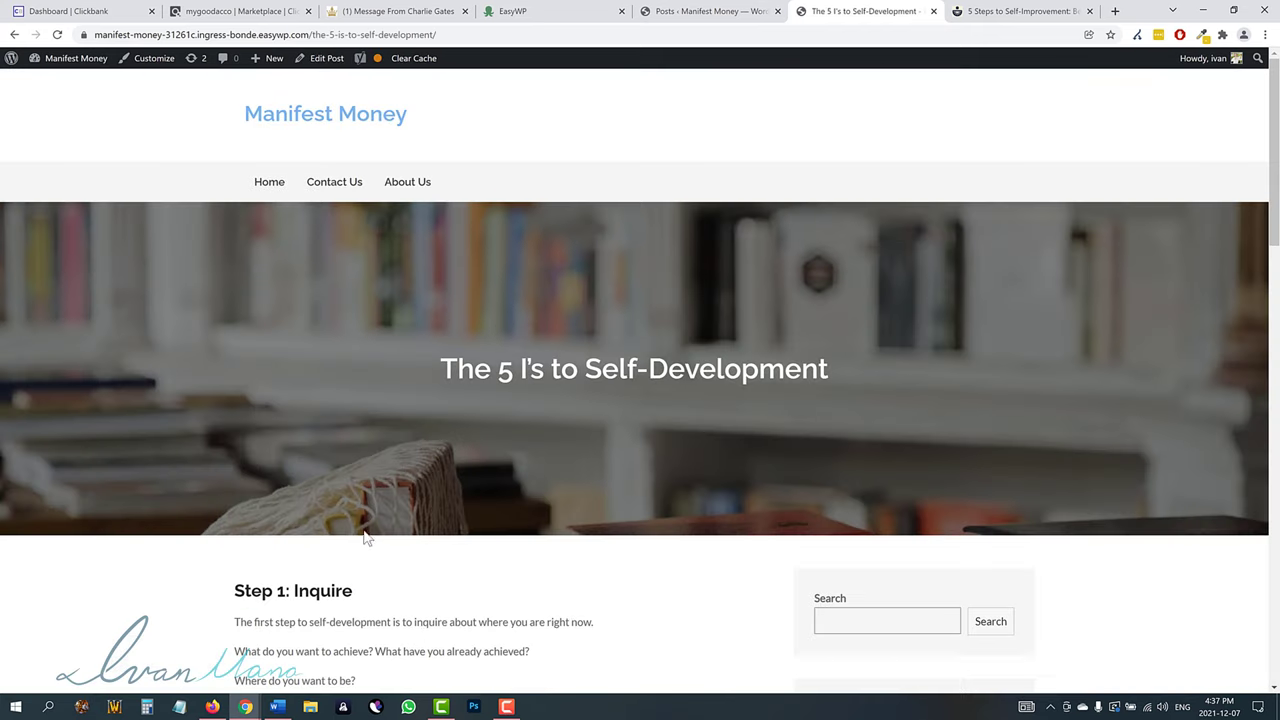
scroll(363, 534, "down", 3)
scroll(486, 412, "down", 6)
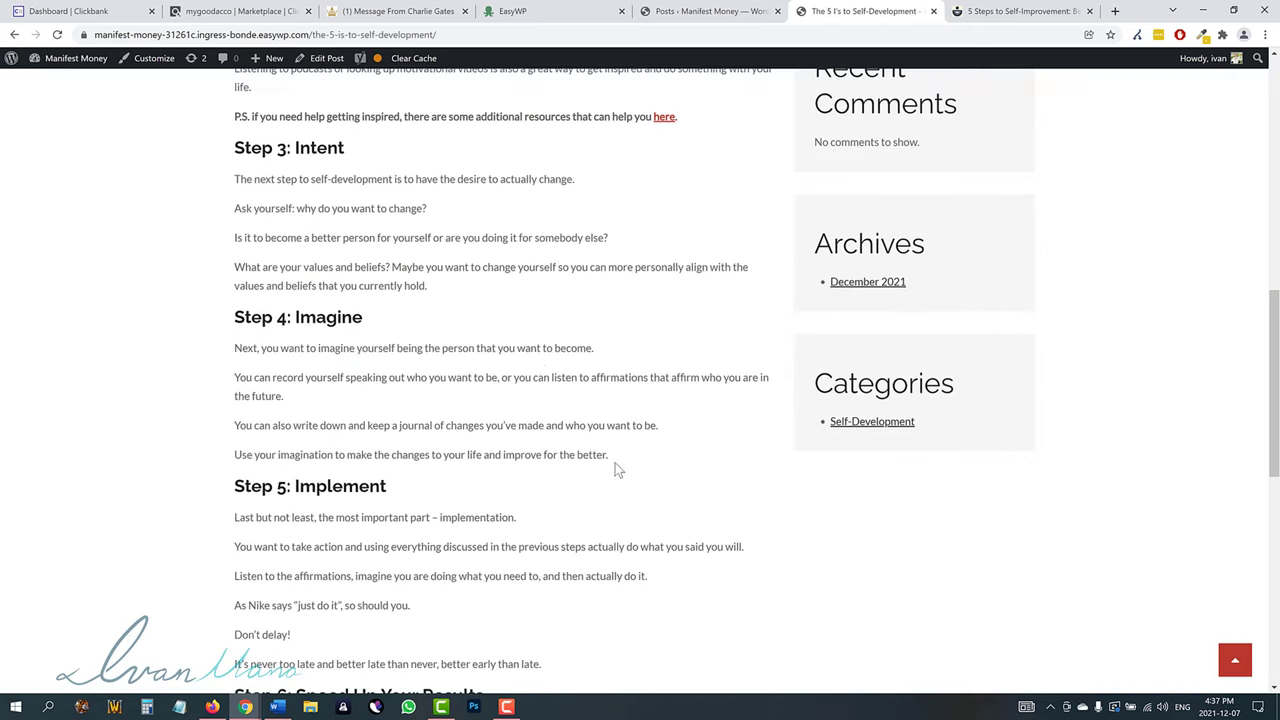
scroll(333, 562, "down", 2)
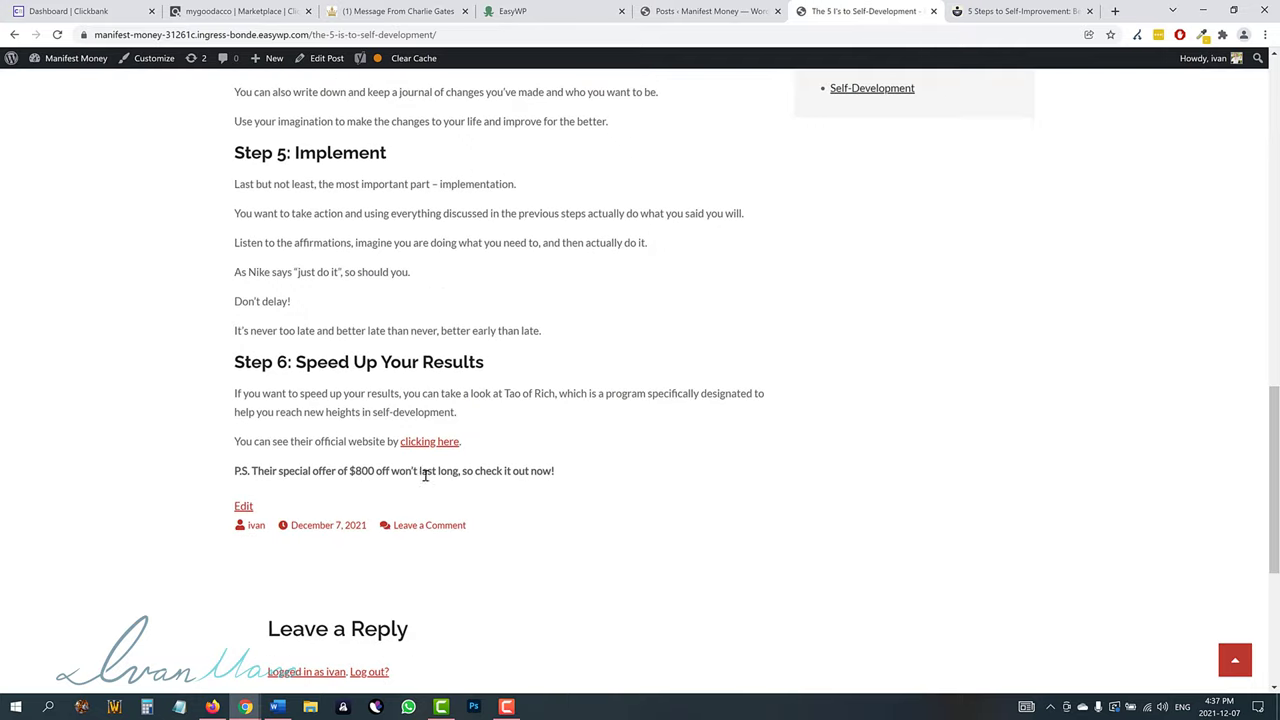
scroll(423, 474, "up", 9)
scroll(315, 330, "up", 3)
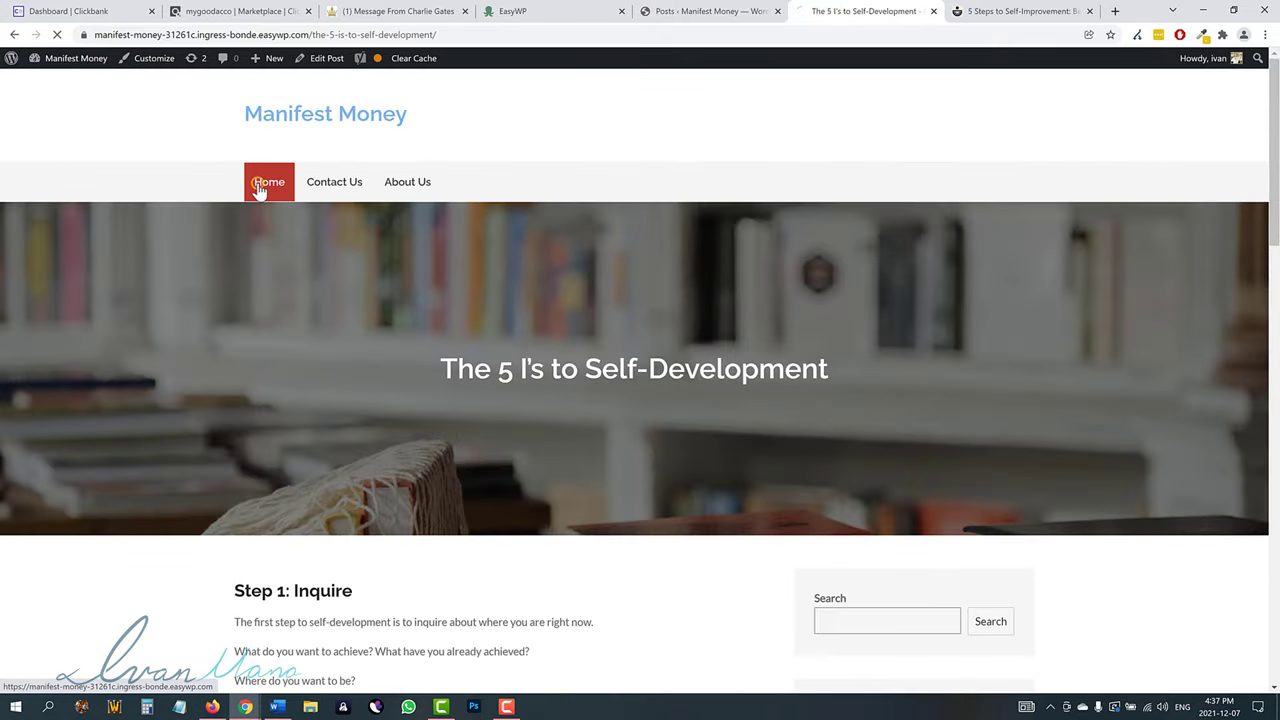
left_click(264, 186)
scroll(567, 574, "down", 3)
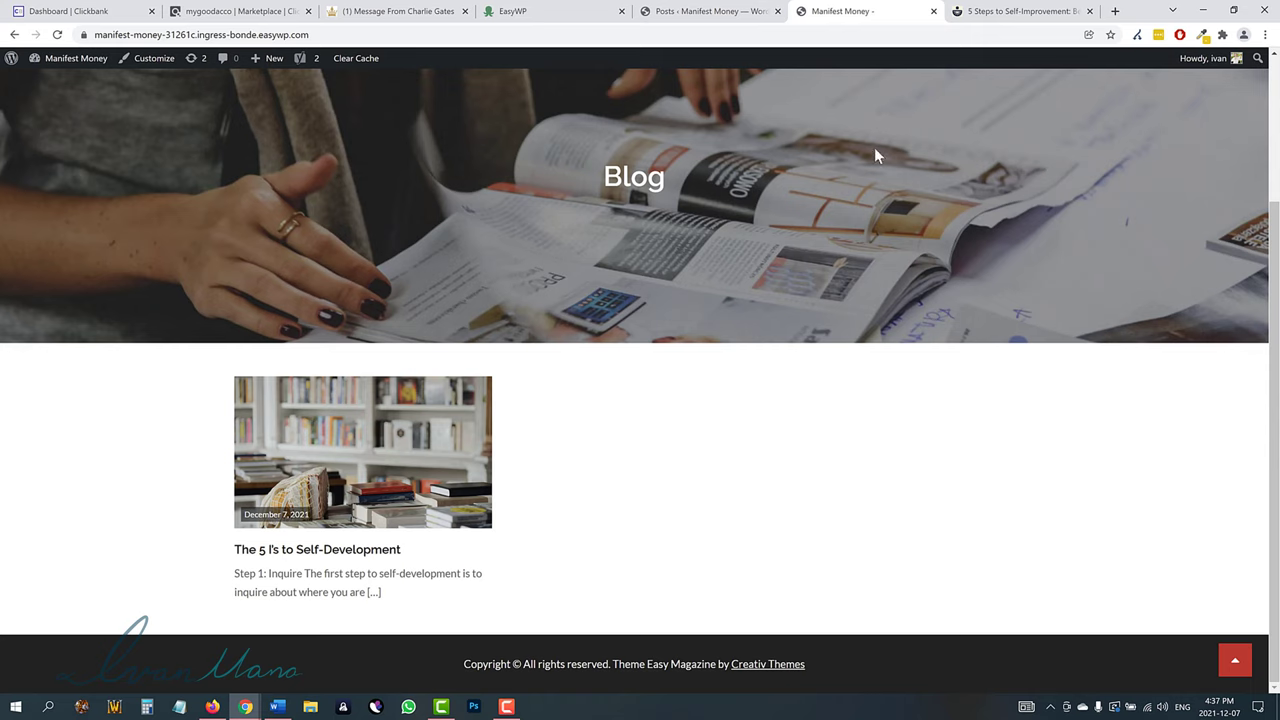
Close the Chopra article tab and open ads.google.com in a new tab to view the terms of the $500 ad credit offer.
left_click(1024, 8)
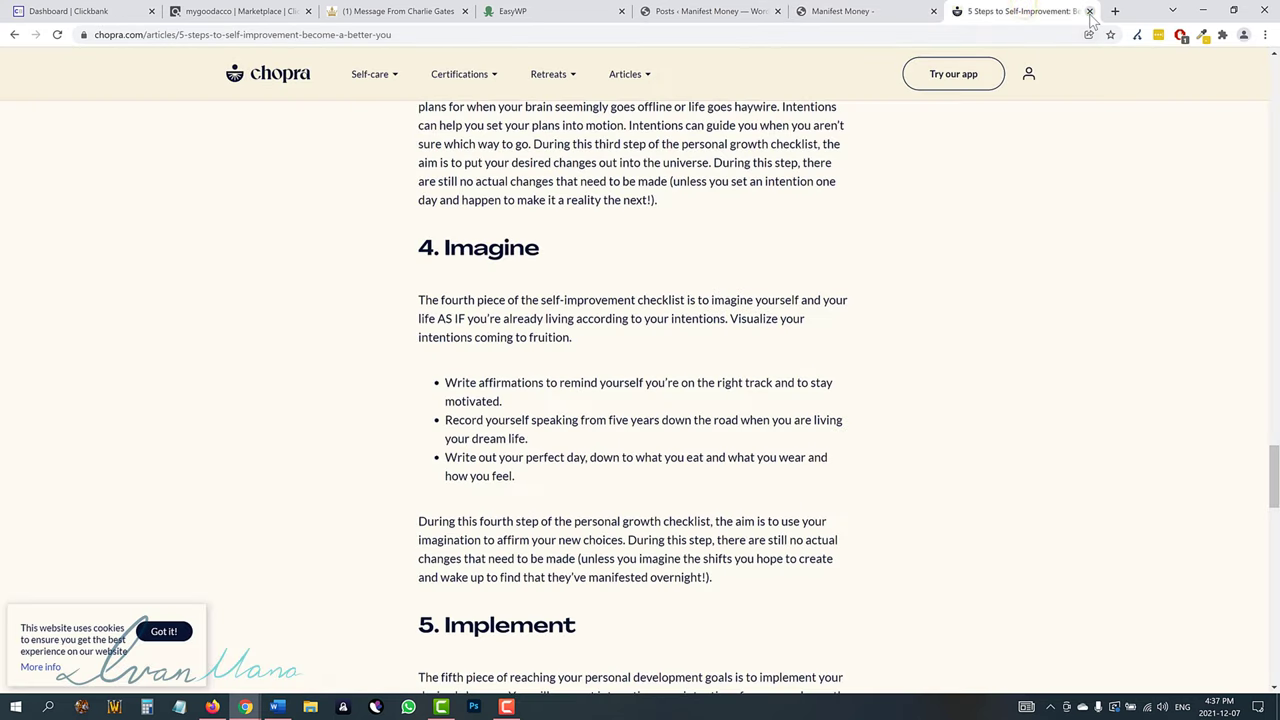
left_click(1089, 11)
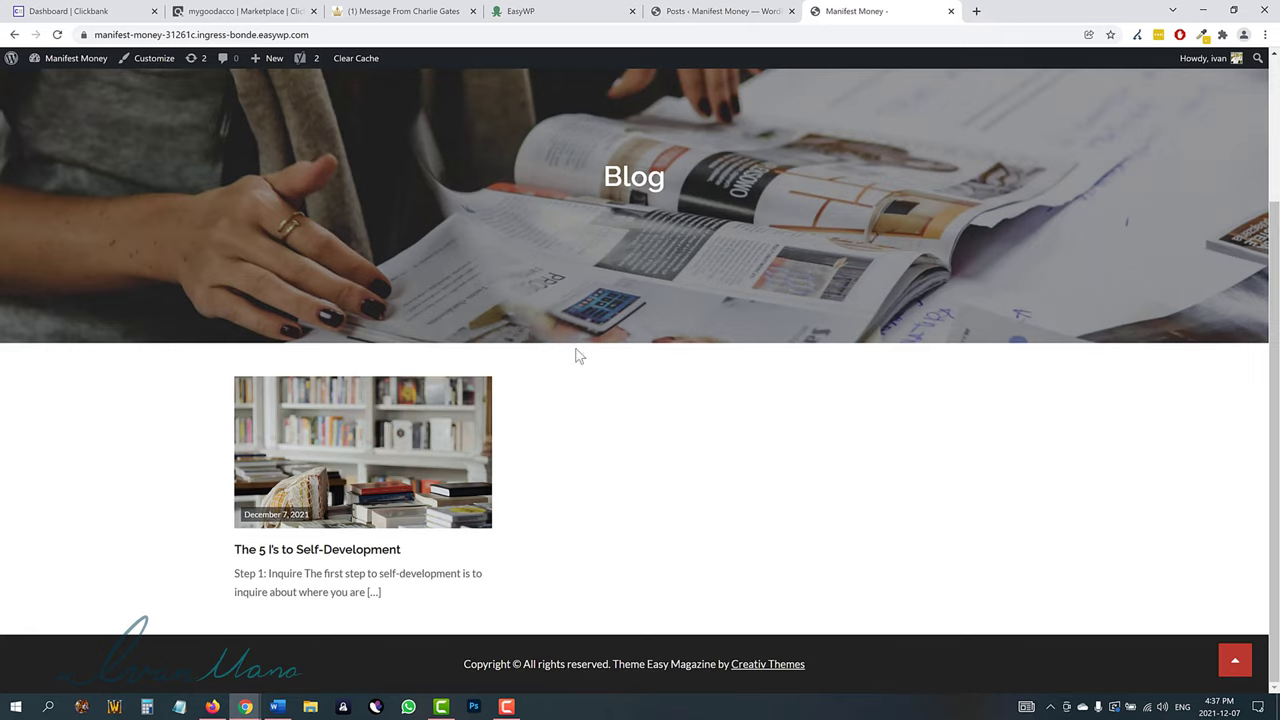
left_click(976, 11)
type("ad")
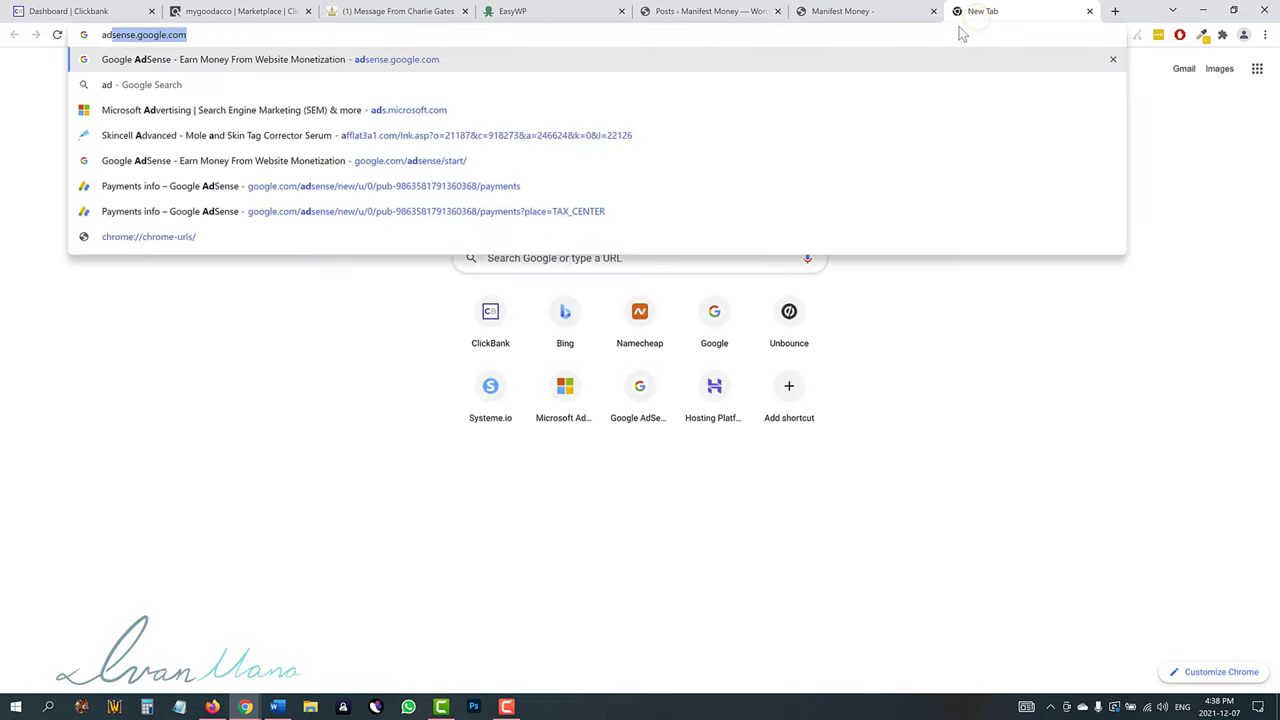
type("s.google.com")
key("Return")
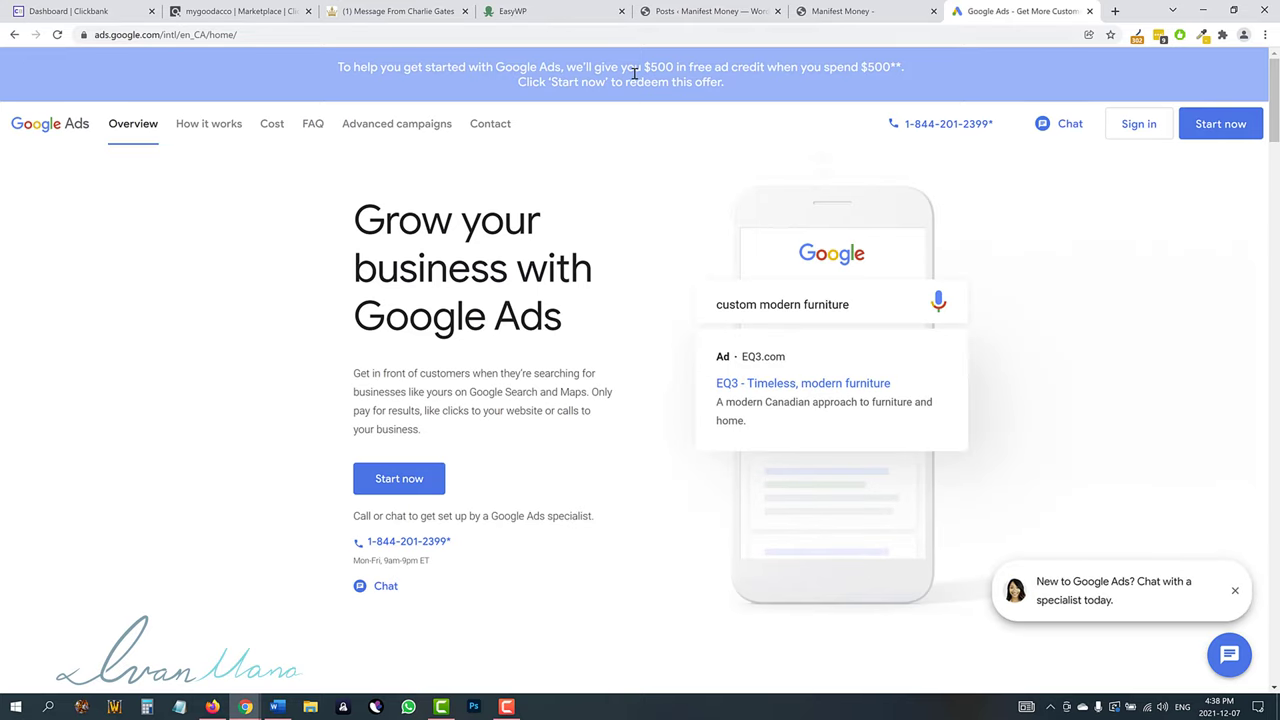
mouse_move(627, 80)
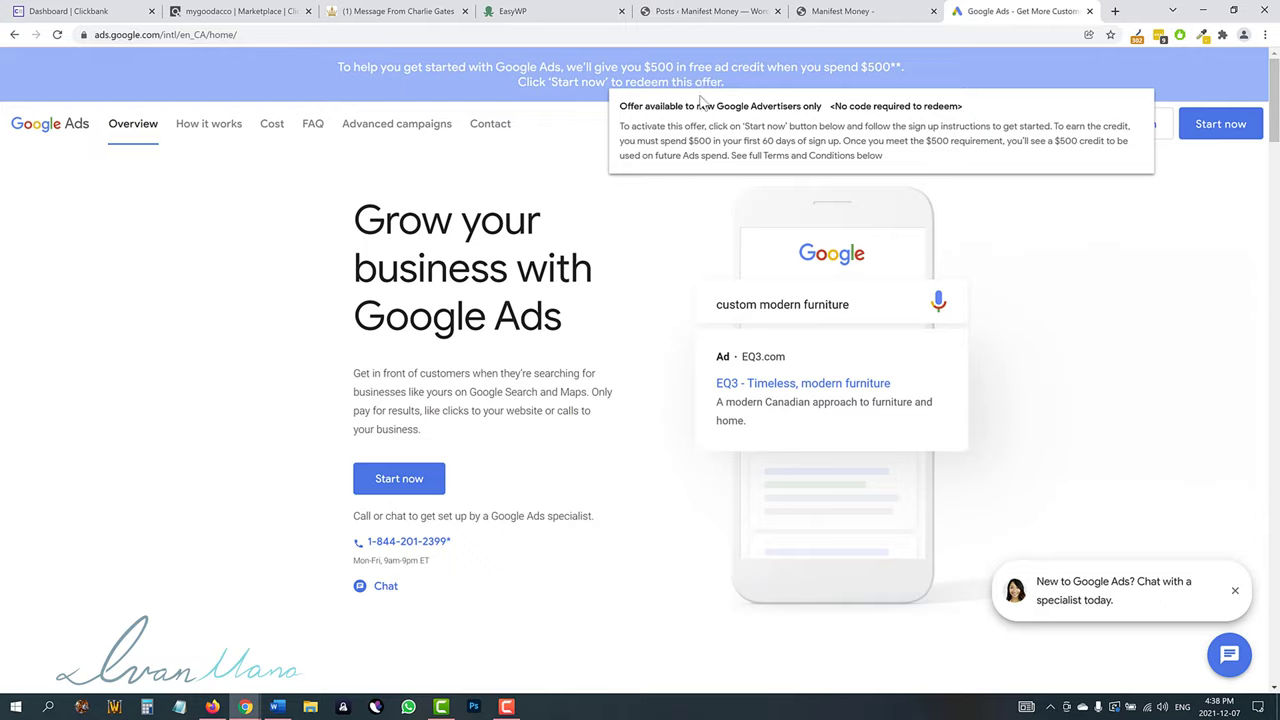
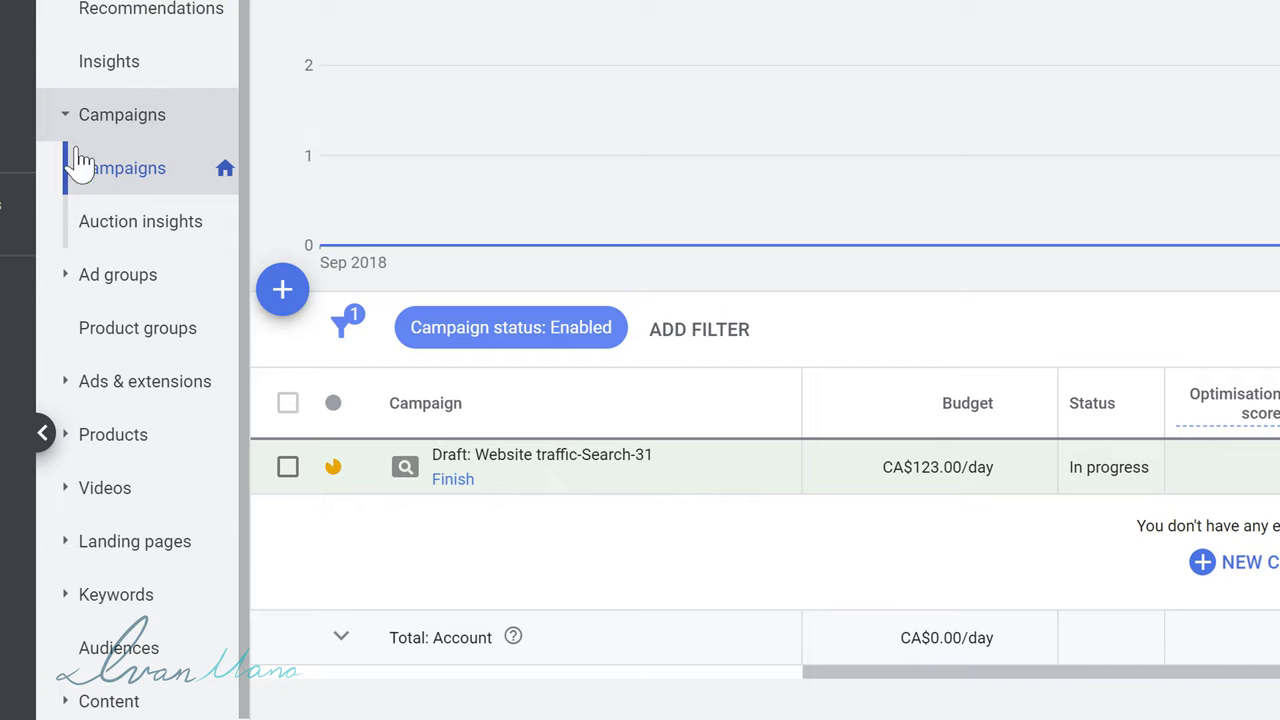
Start creating a new campaign in Google Ads.
left_click(272, 284)
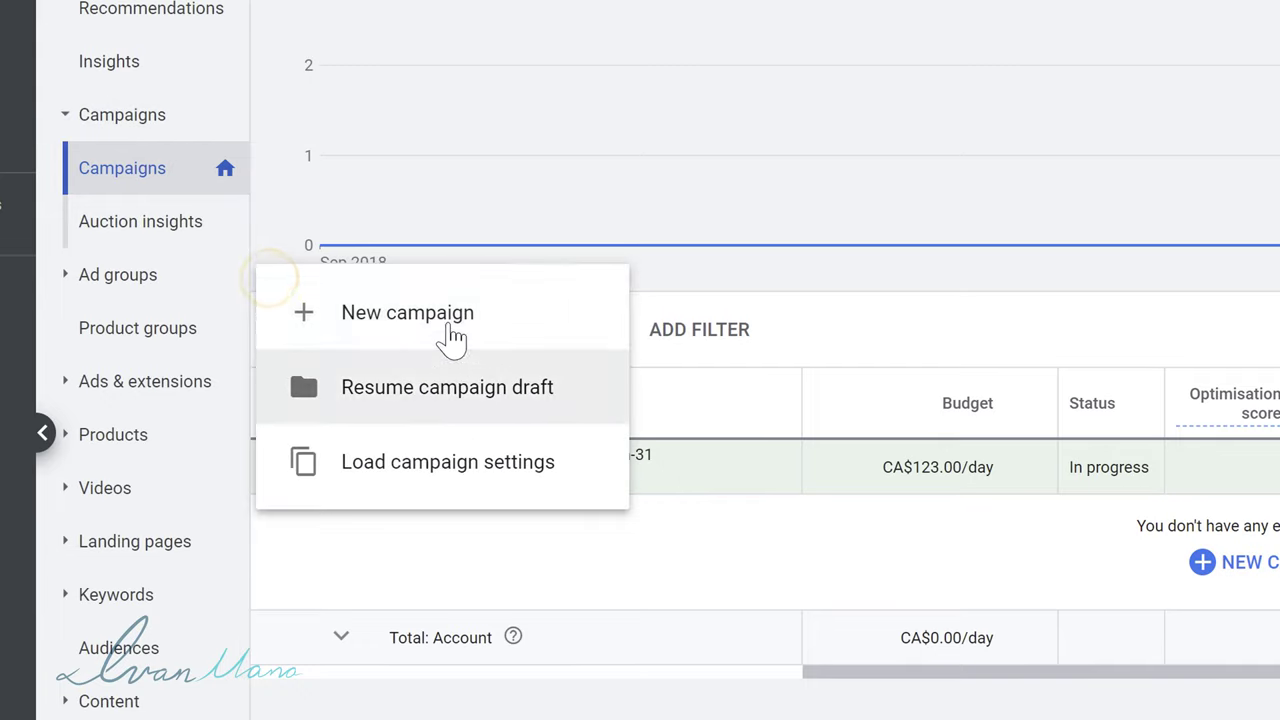
left_click(449, 334)
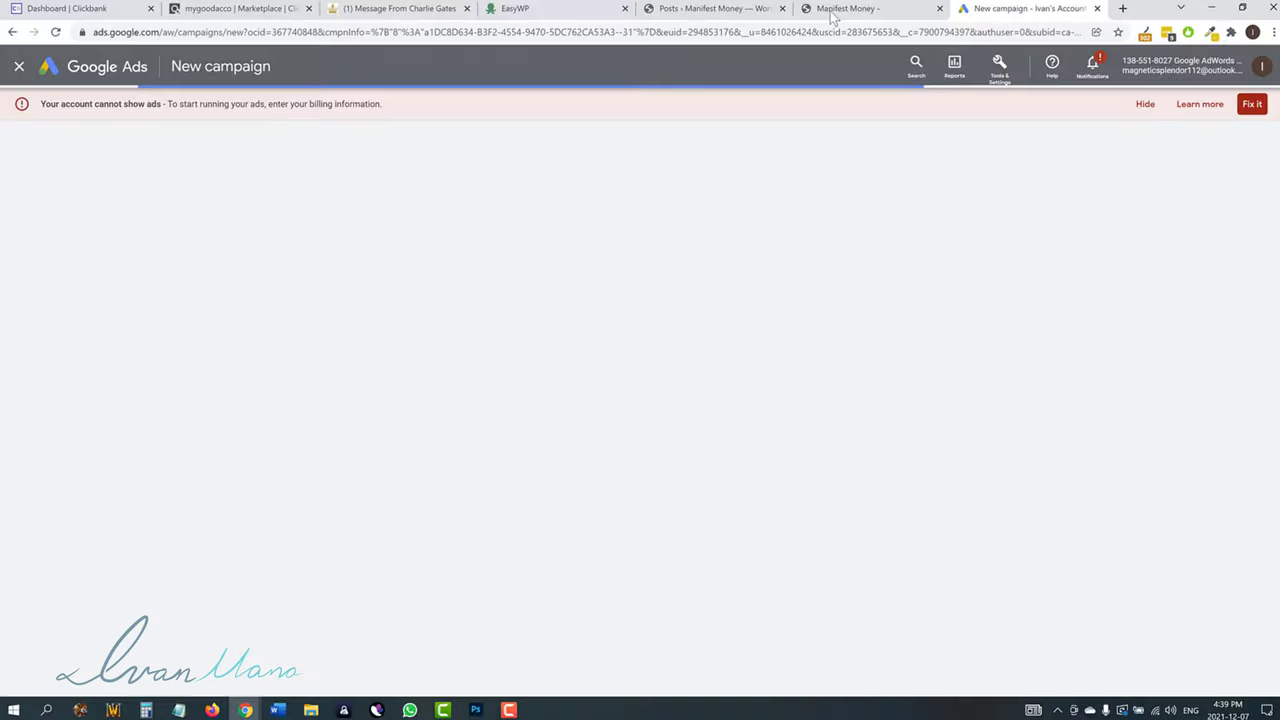
Switch to the Manifest Money site and open "The 5 I's to Self-Development" to look over the landing page.
left_click(830, 10)
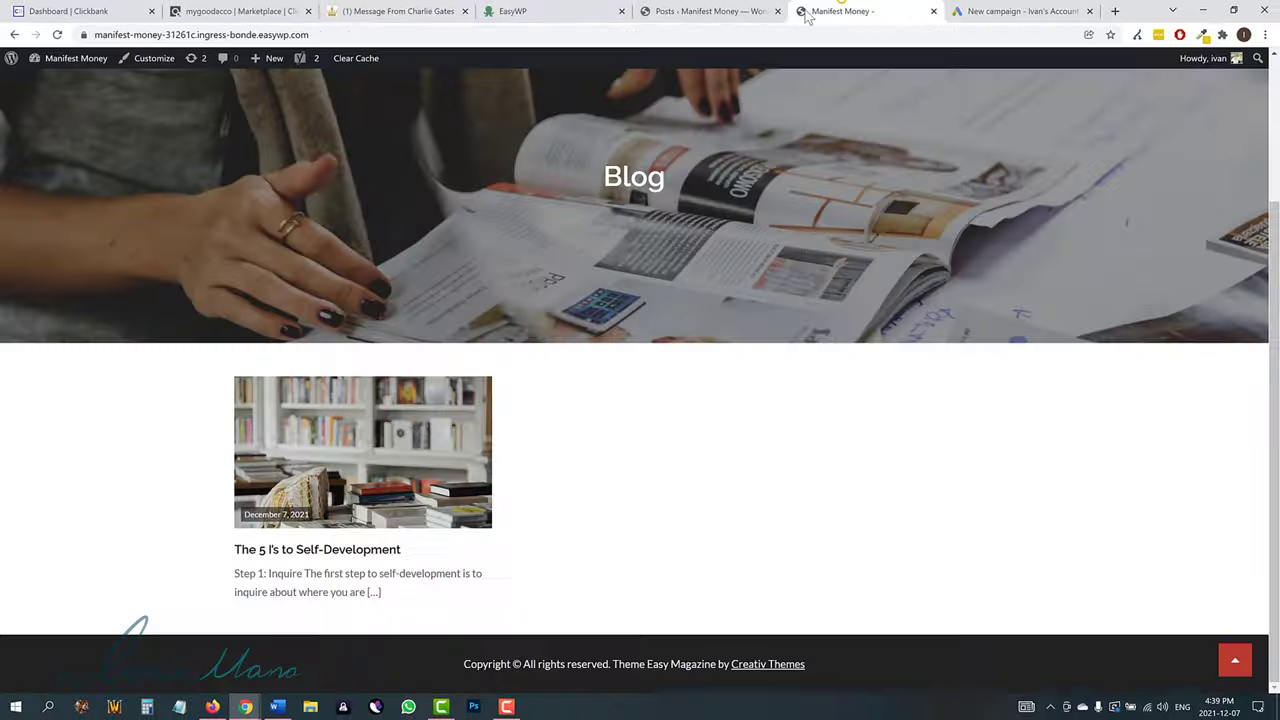
scroll(414, 477, "up", 2)
scroll(386, 491, "down", 2)
left_click(383, 484)
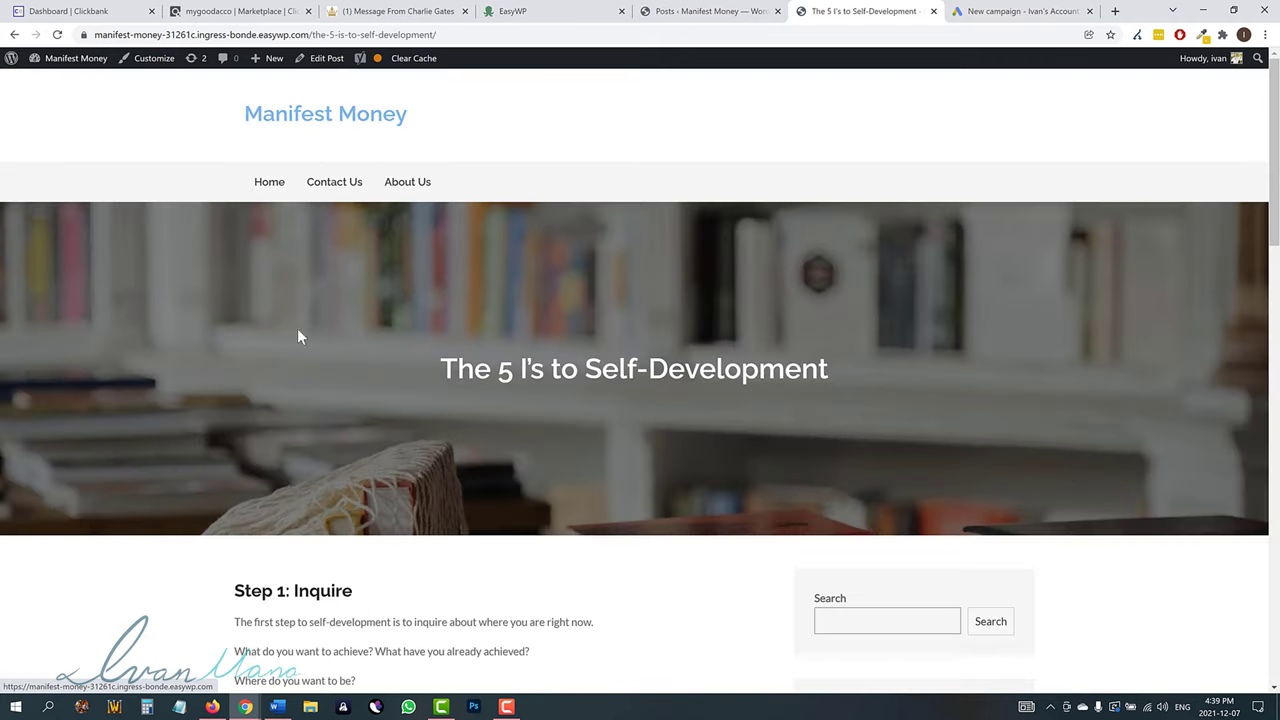
scroll(420, 362, "down", 2)
scroll(423, 417, "down", 1)
scroll(423, 417, "up", 3)
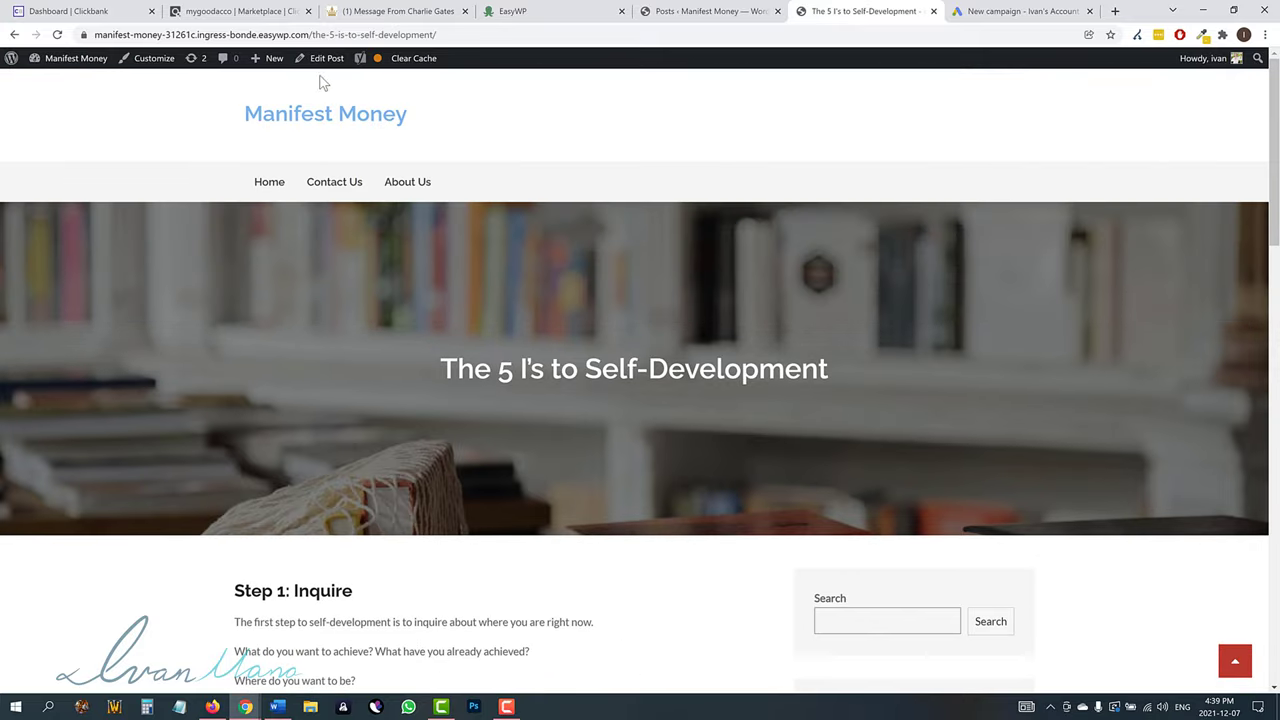
Switch to the EasyWP dashboard and examine the Manifest Money website's domain setting.
left_click(540, 11)
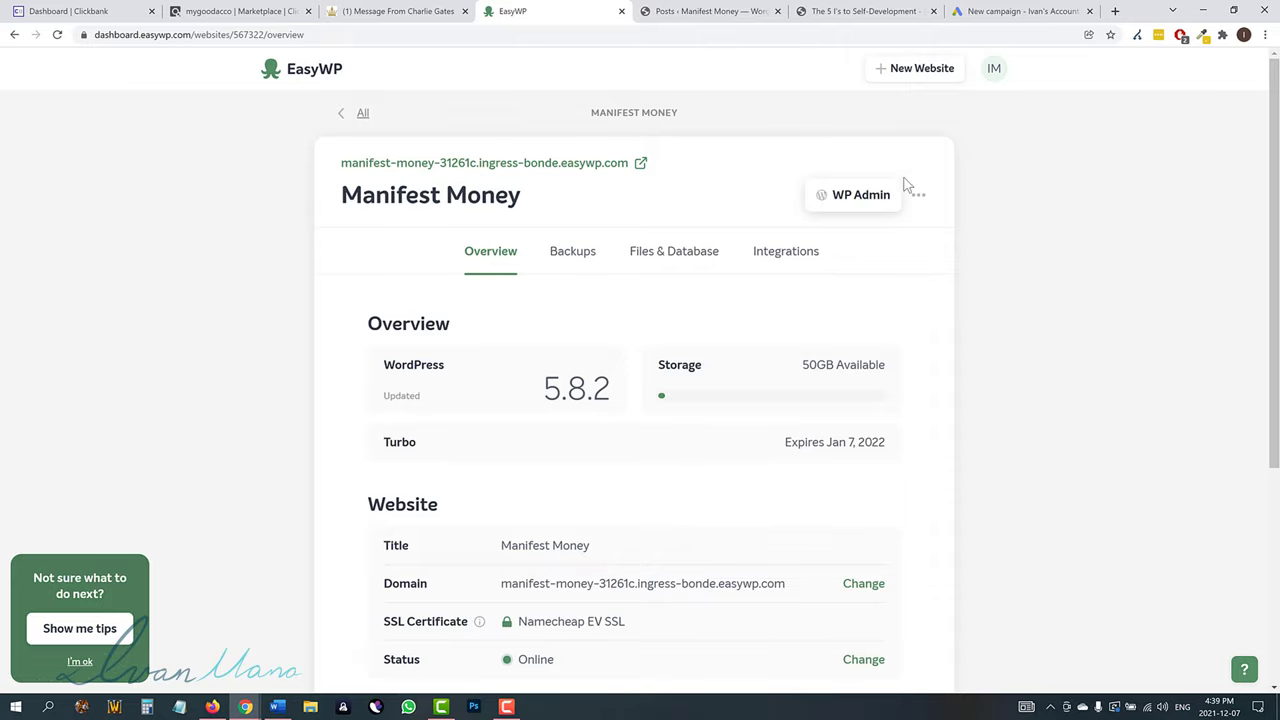
scroll(871, 391, "down", 2)
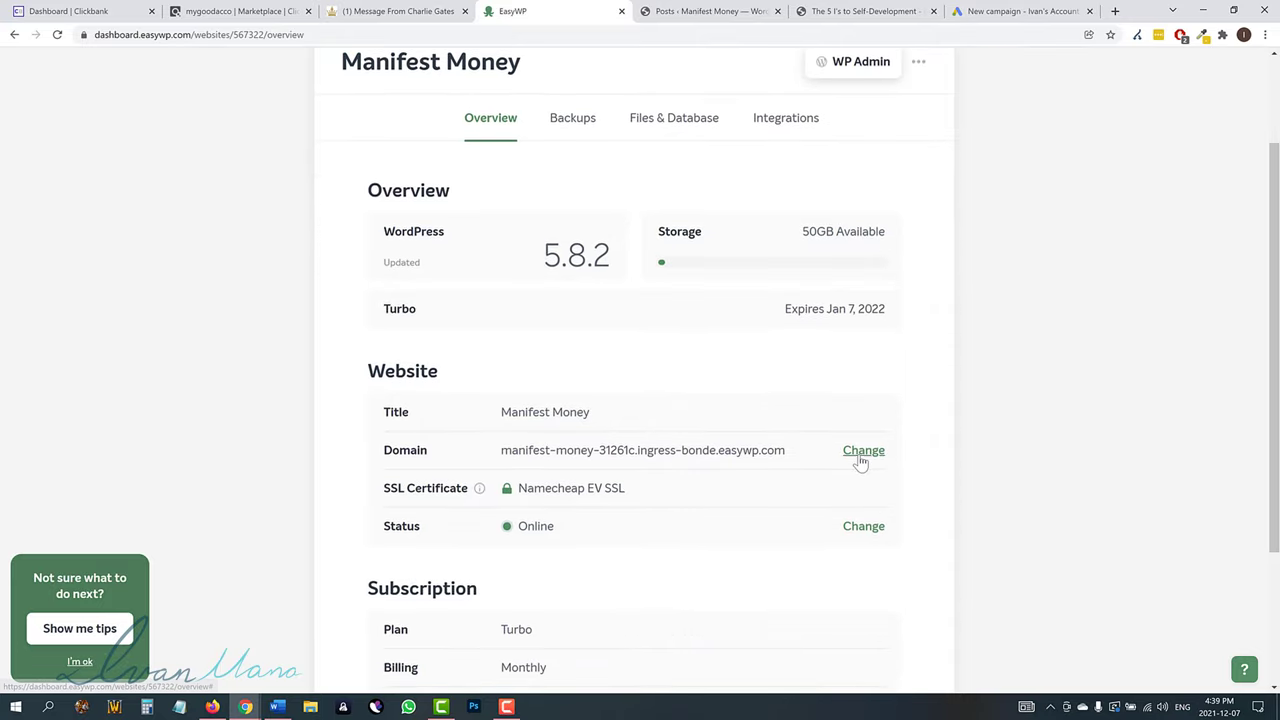
scroll(718, 450, "up", 2)
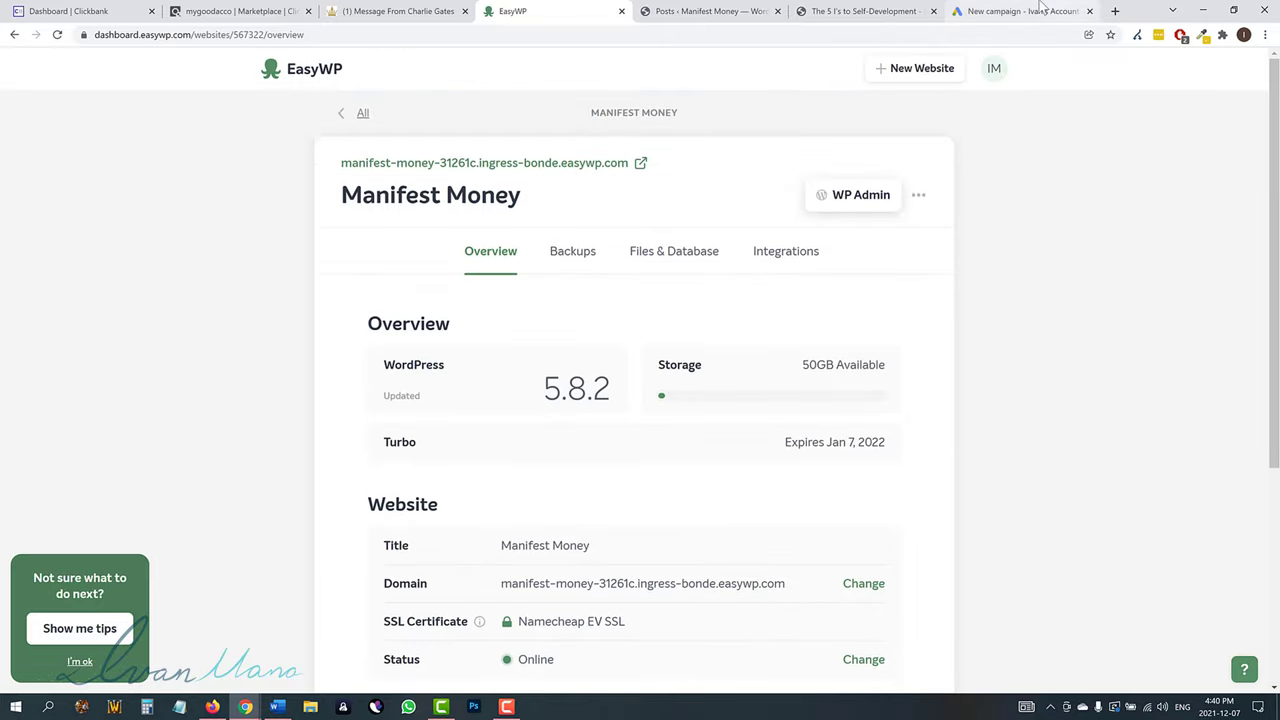
Return to the new Google Ads campaign and choose the Website traffic goal with the Search campaign type.
left_click(1078, 10)
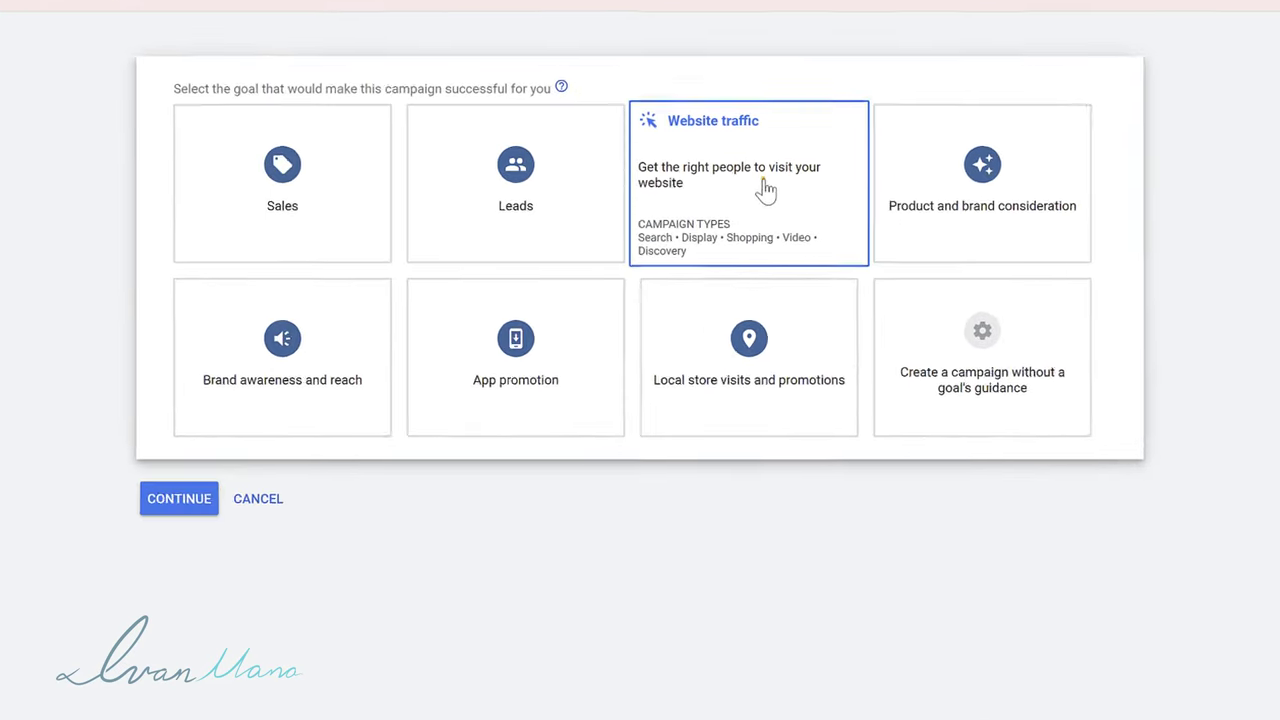
left_click(727, 245)
scroll(727, 260, "down", 3)
left_click(389, 561)
left_click(270, 392)
scroll(359, 554, "down", 3)
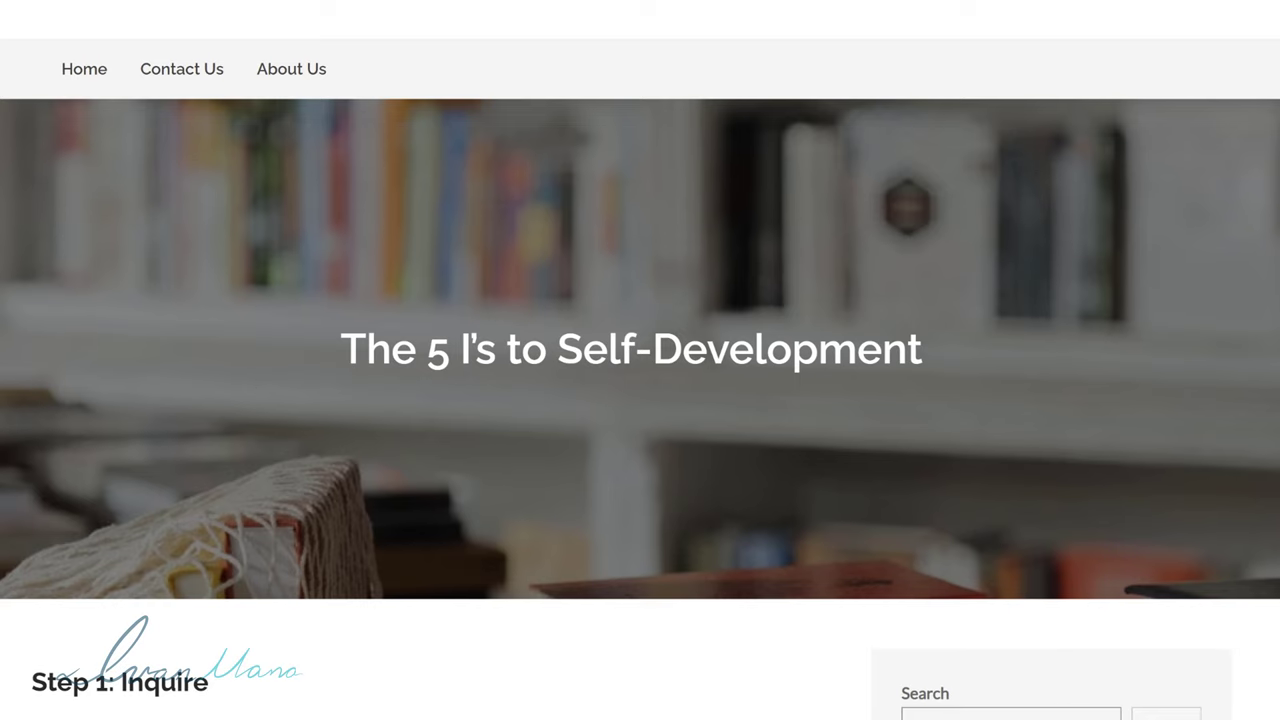
Copy the live post's URL and paste it as the business's website for the campaign.
right_click(118, 0)
key("Escape")
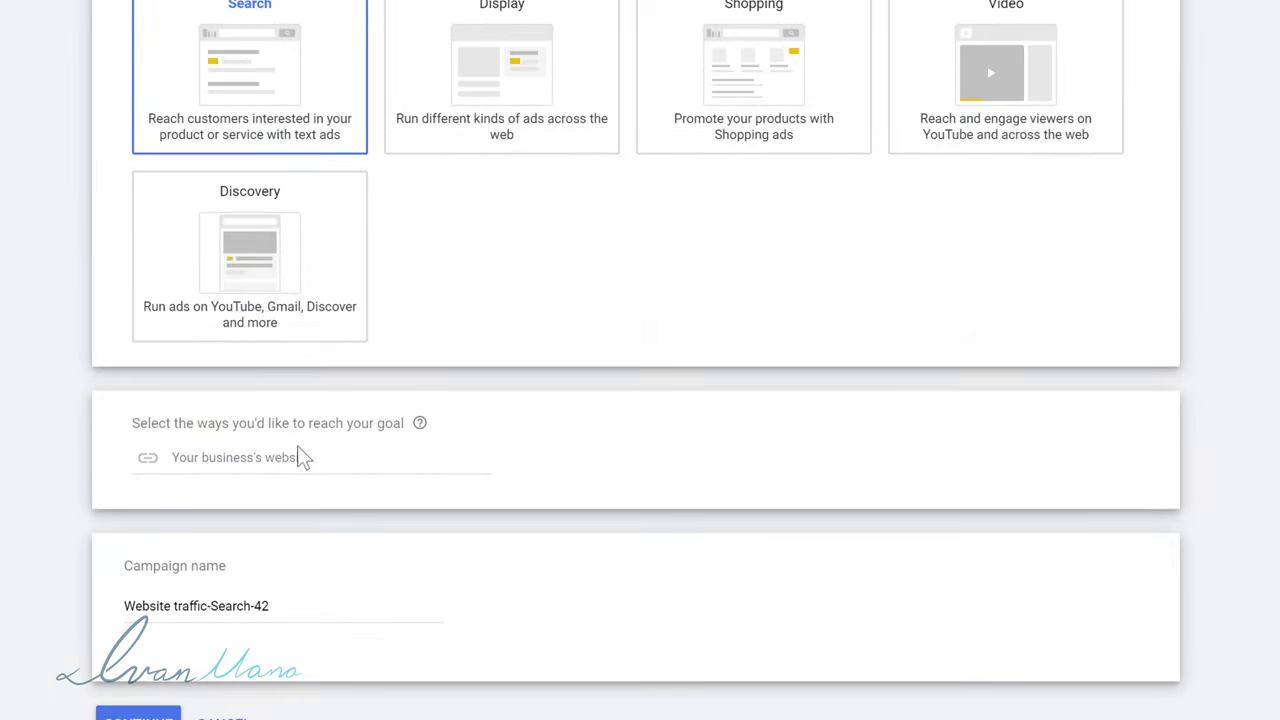
left_click(289, 457)
right_click(288, 459)
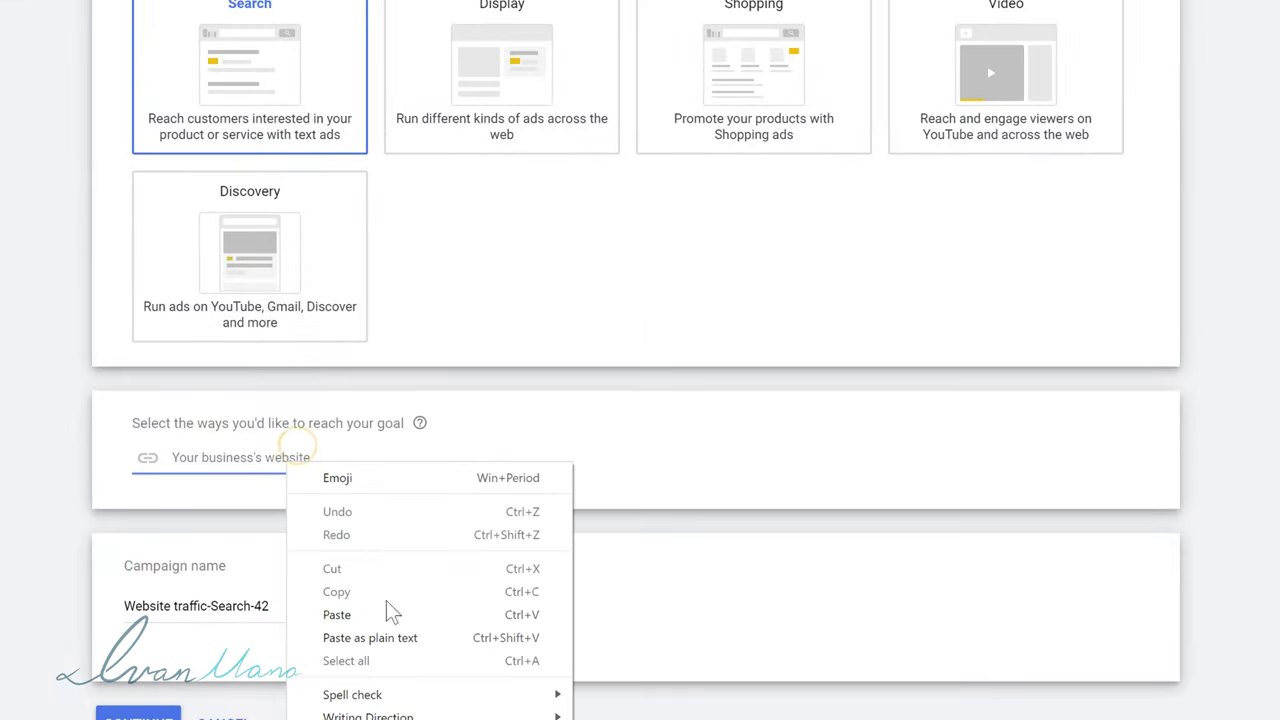
left_click(378, 614)
Name the campaign "Tao of Rich" and continue by starting a new campaign instead of a saved draft.
double_click(323, 602)
key("BackSpace")
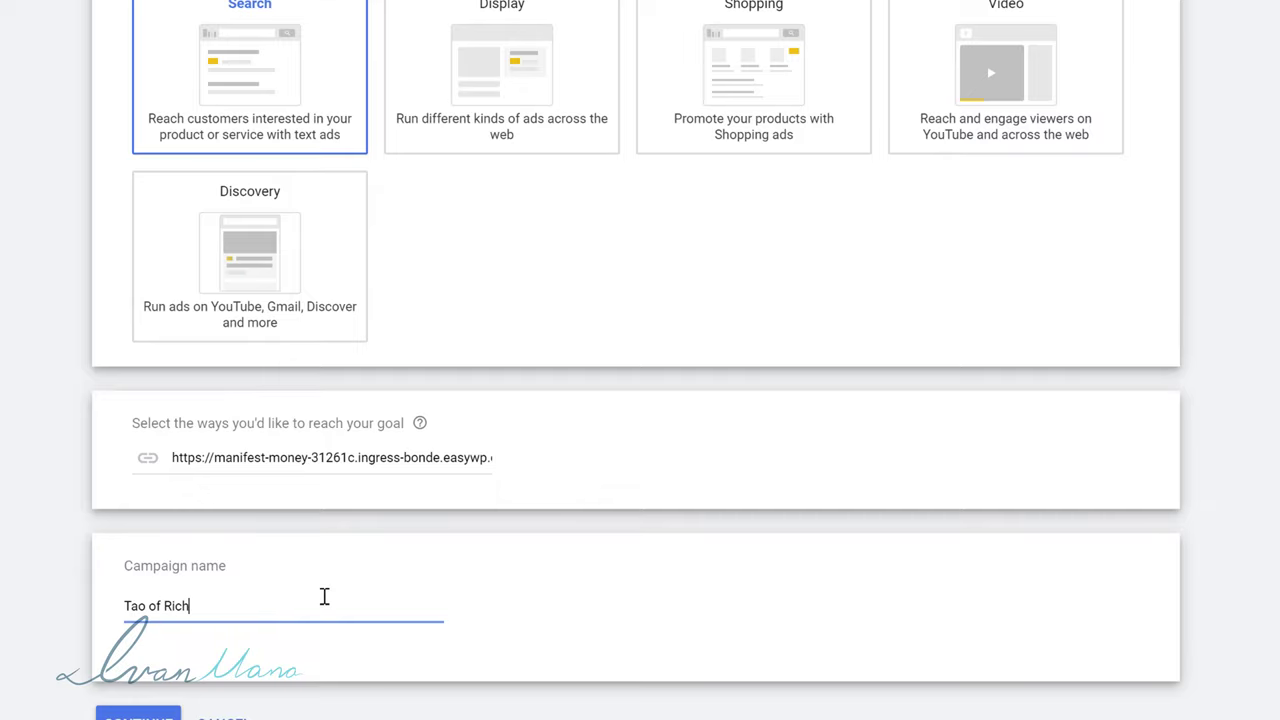
left_click(140, 714)
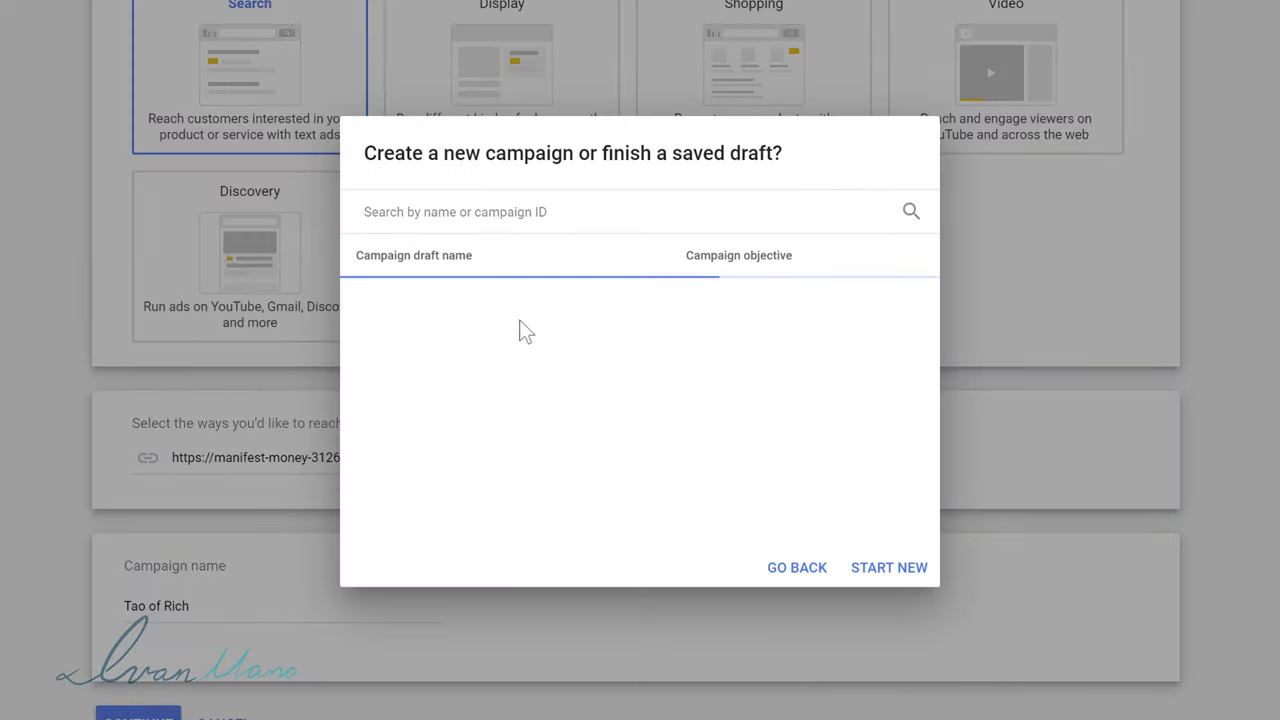
left_click(893, 566)
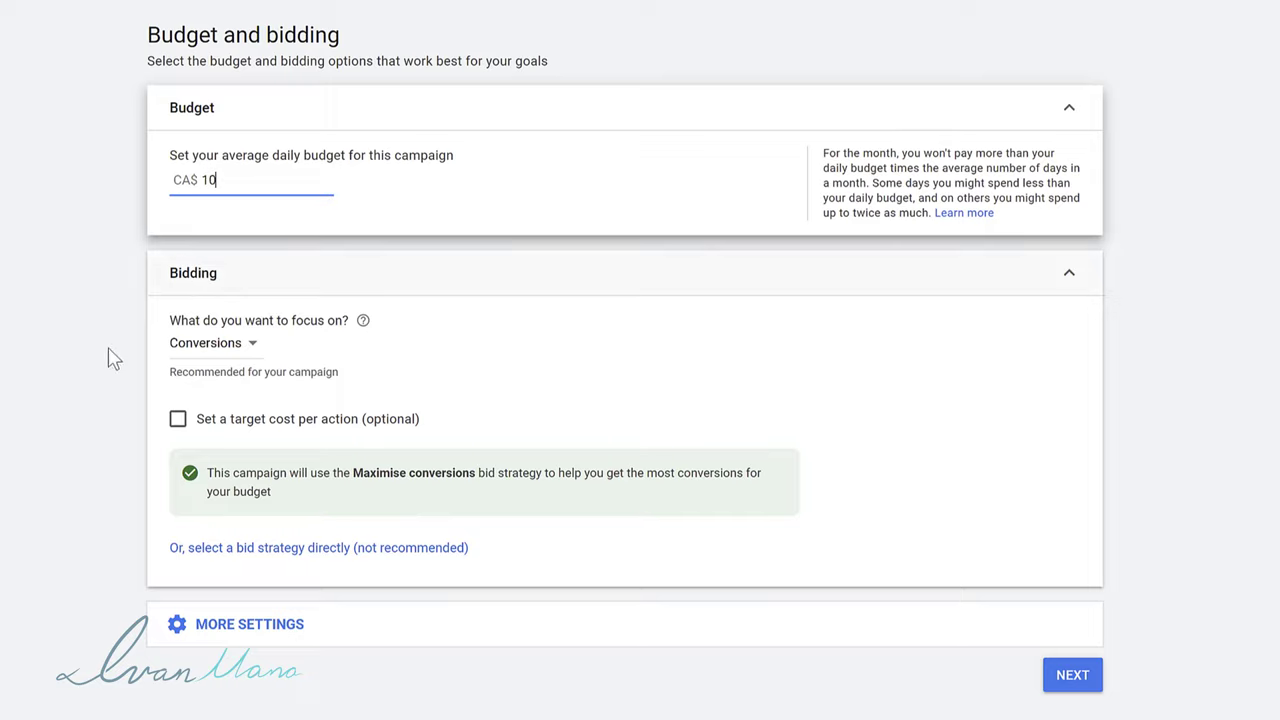
Set the bid strategy to Manual CPC, turn off Enhanced CPC, and reveal the additional budget and bidding settings.
left_click(258, 548)
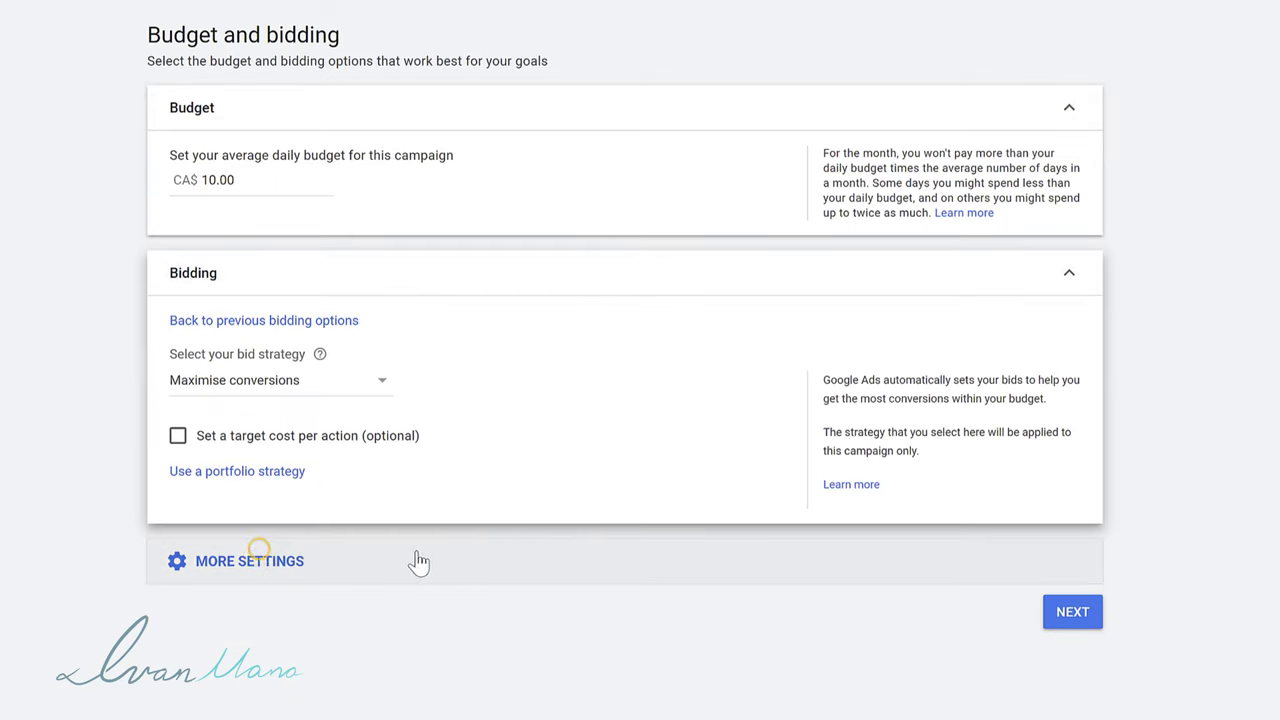
left_click(268, 383)
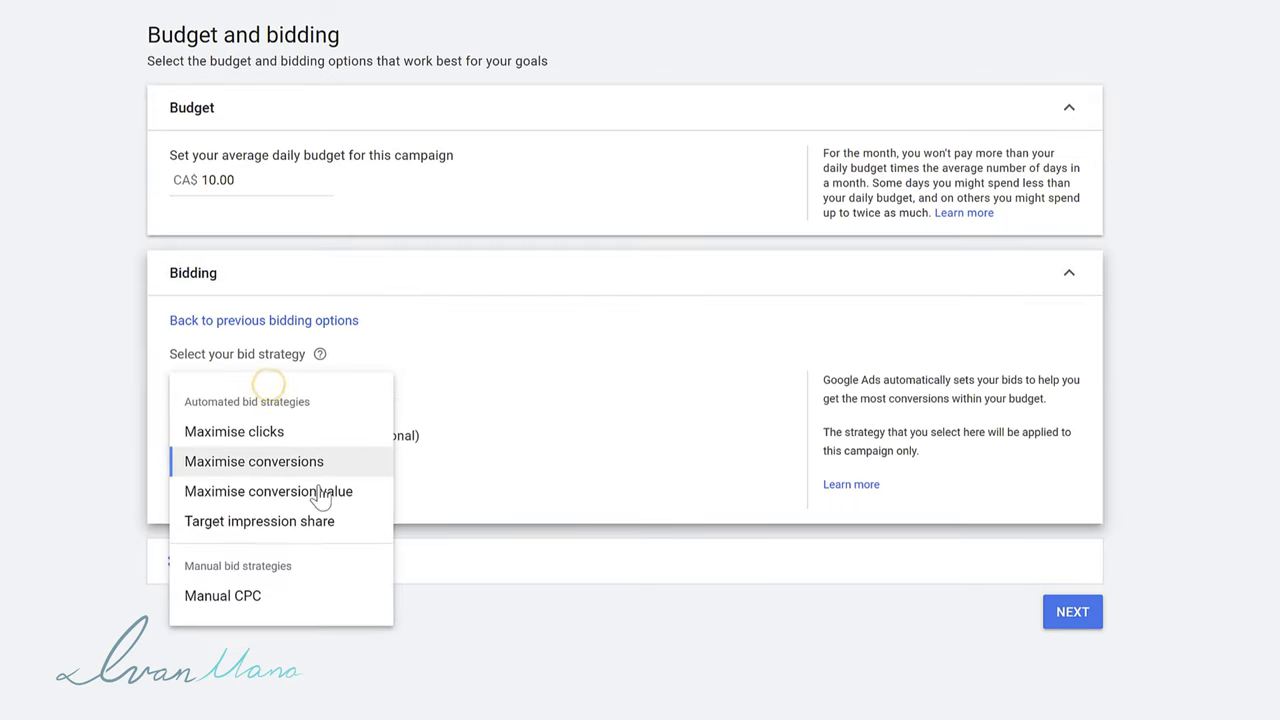
left_click(240, 597)
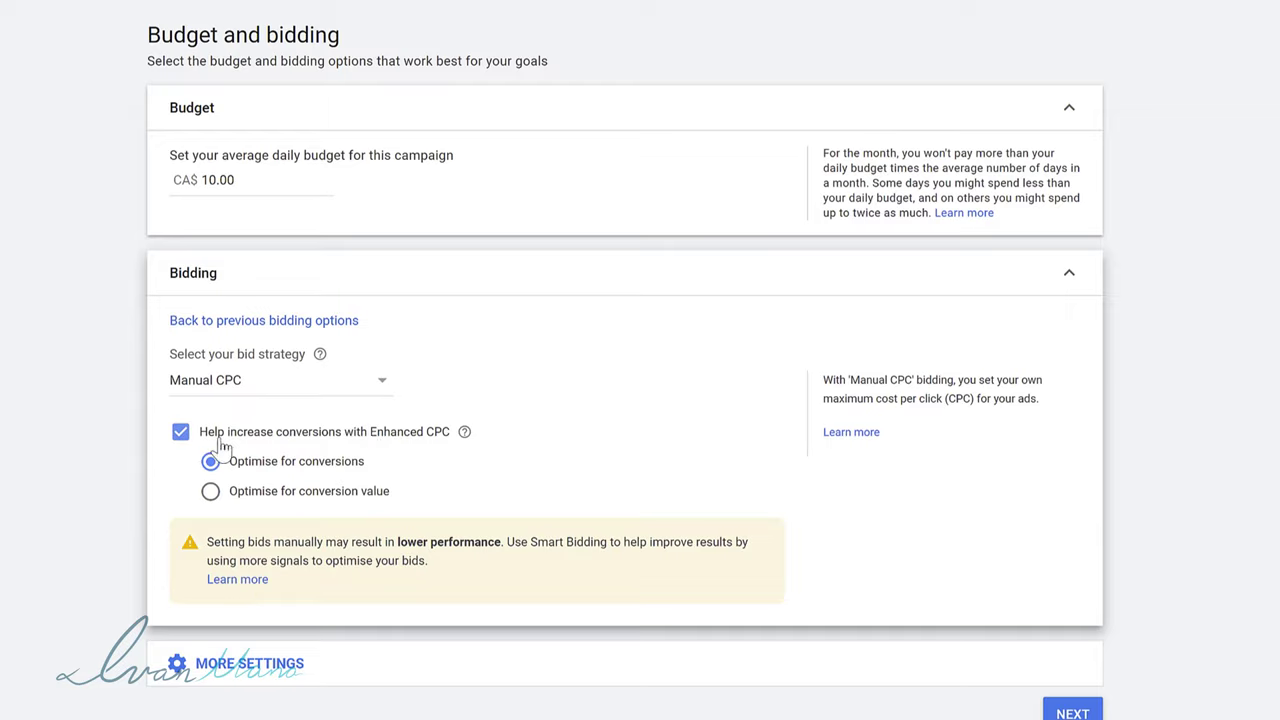
left_click(180, 432)
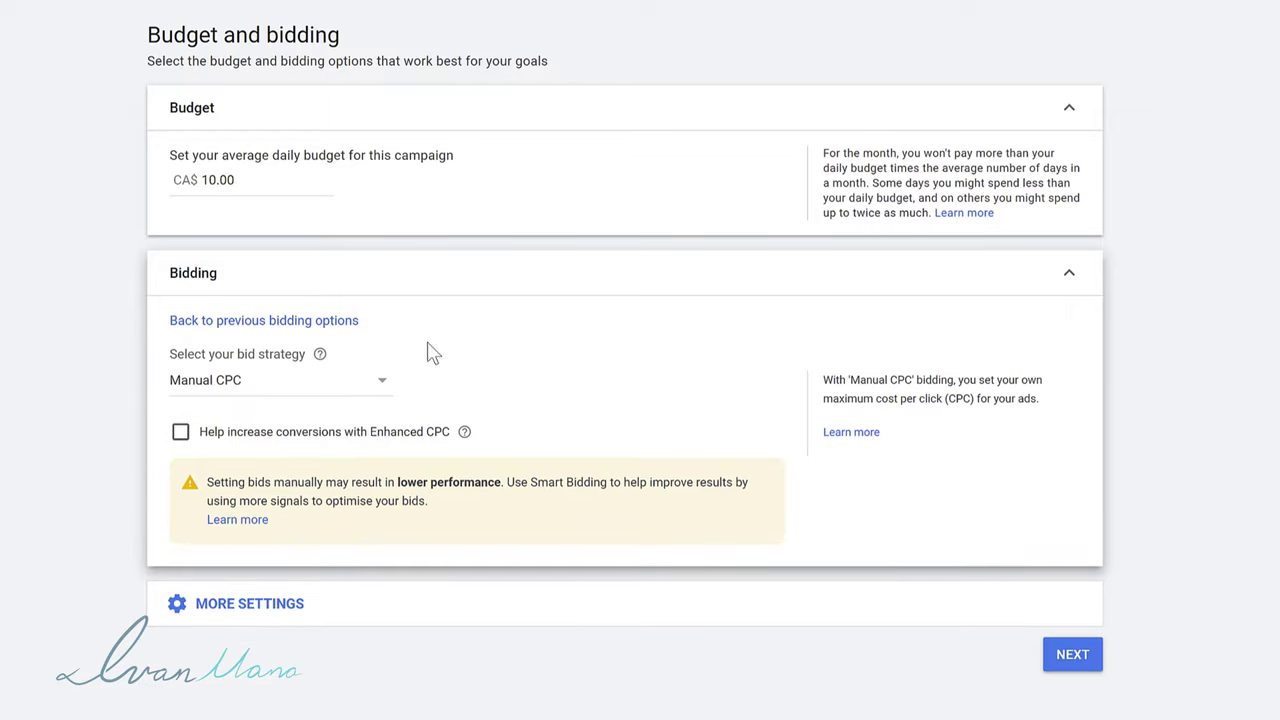
left_click(300, 604)
scroll(543, 598, "down", 1)
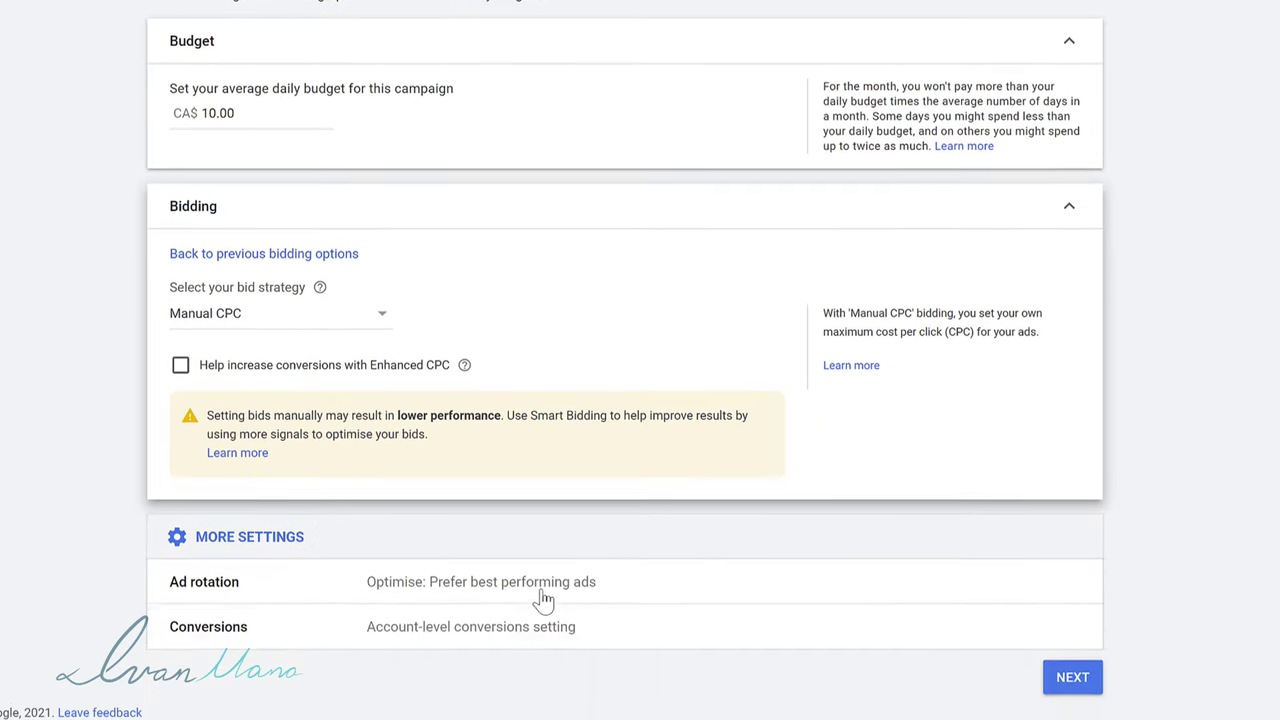
Set ad rotation to "Do not optimise: Rotate ads indefinitely" and continue to the campaign settings.
left_click(1072, 580)
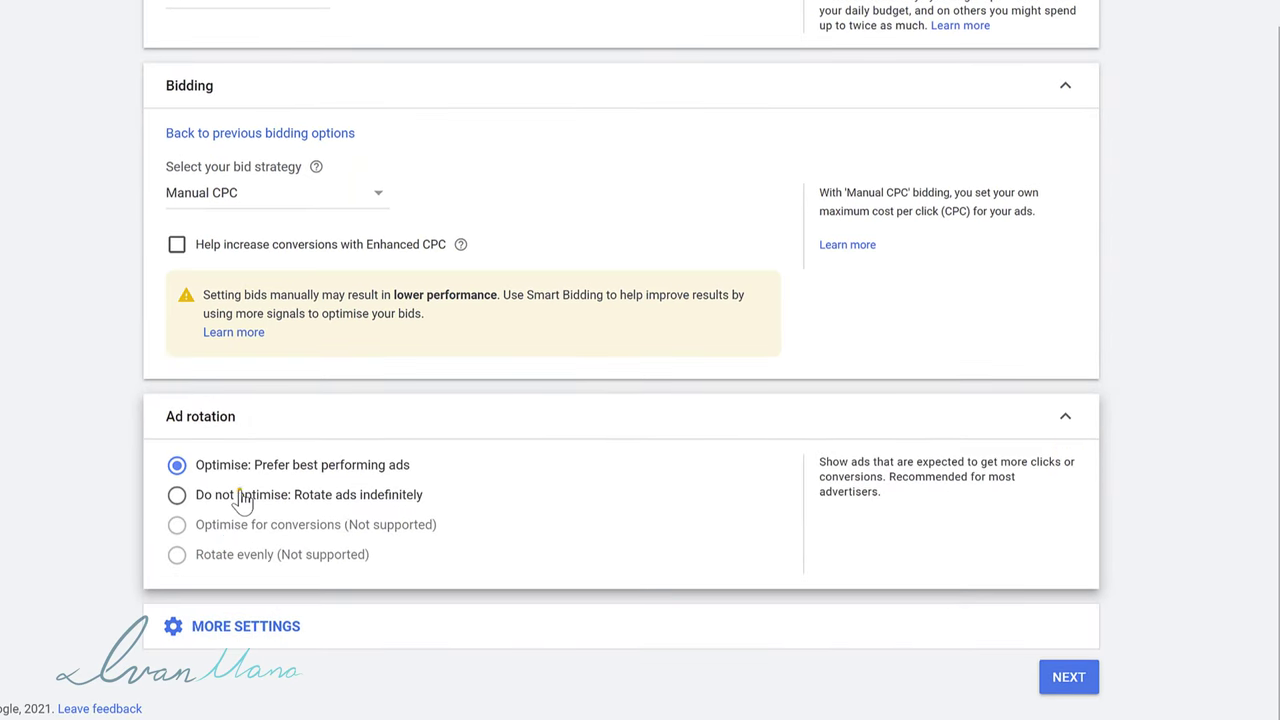
left_click(240, 495)
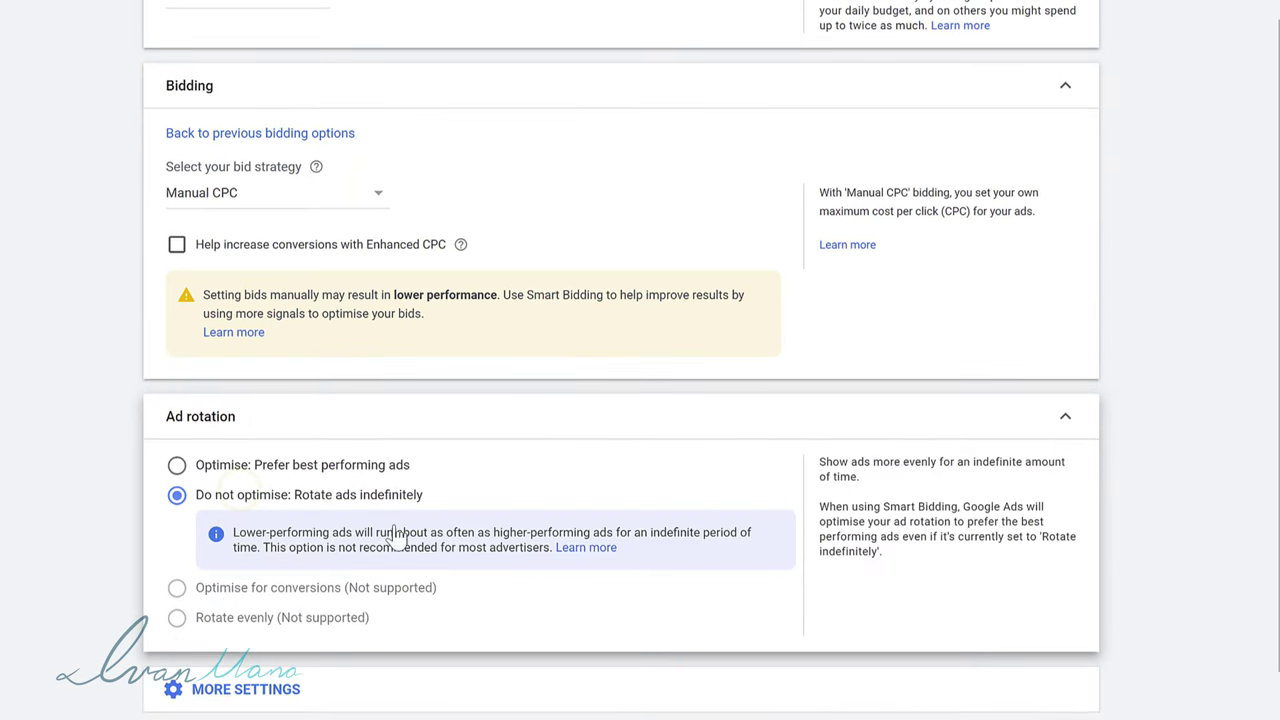
scroll(755, 517, "down", 1)
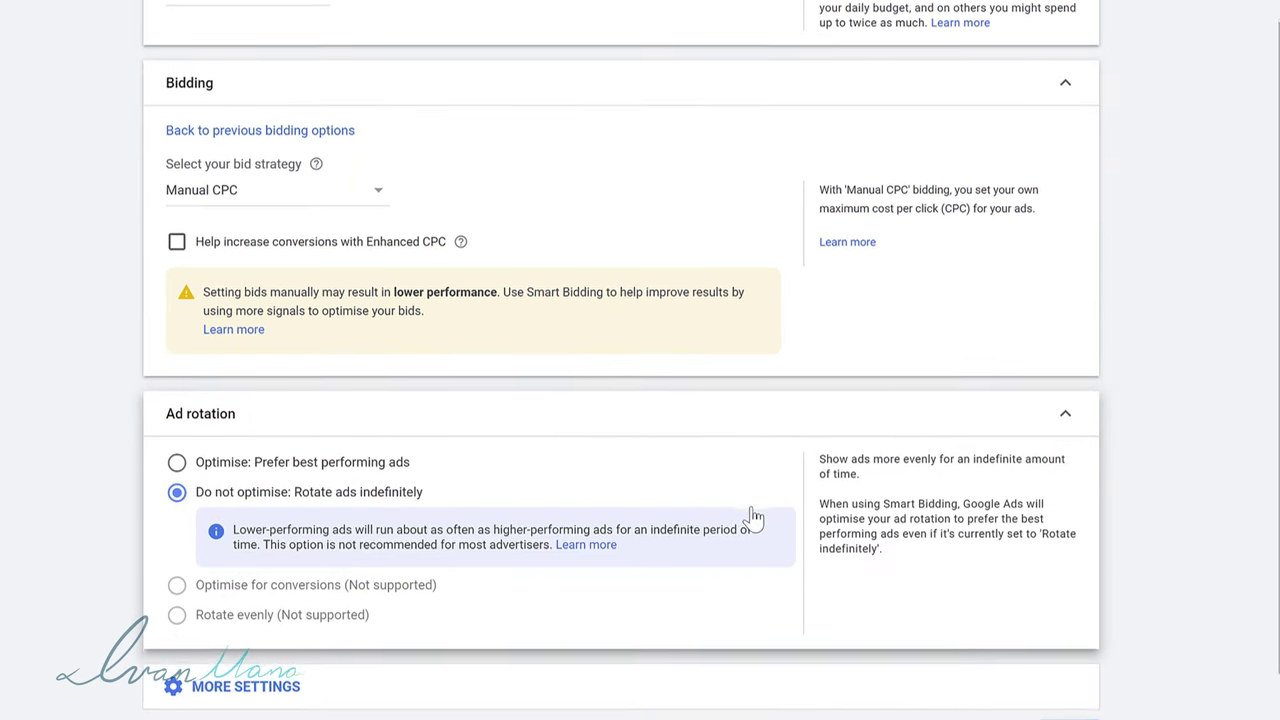
scroll(755, 517, "down", 1)
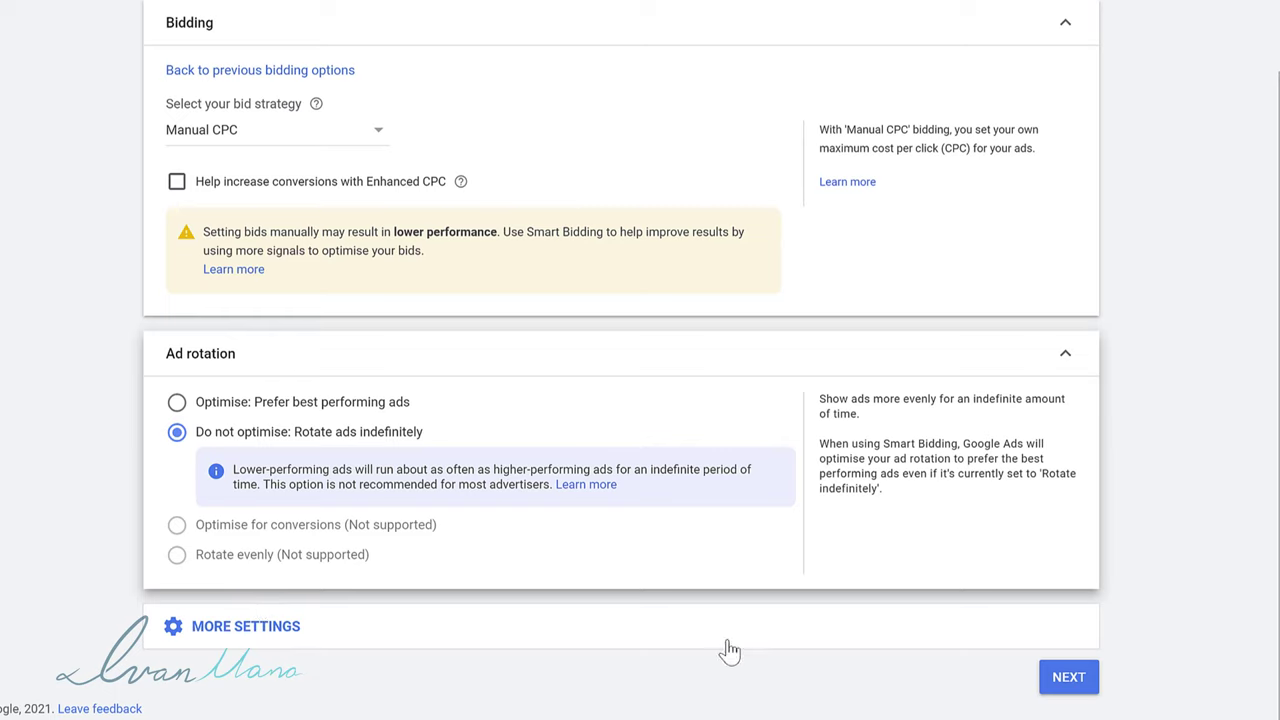
left_click(1068, 680)
Exclude the Google Display Network from the campaign while keeping Google search partners included.
scroll(371, 277, "up", 1)
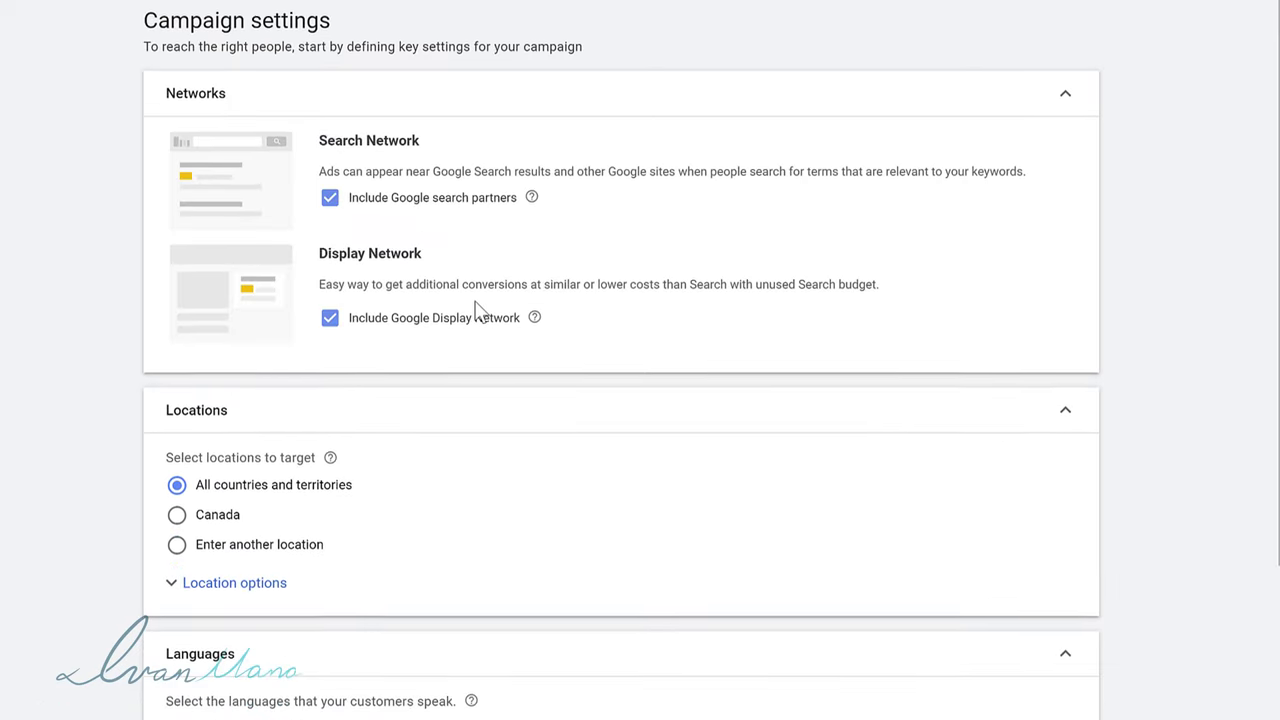
left_click(334, 322)
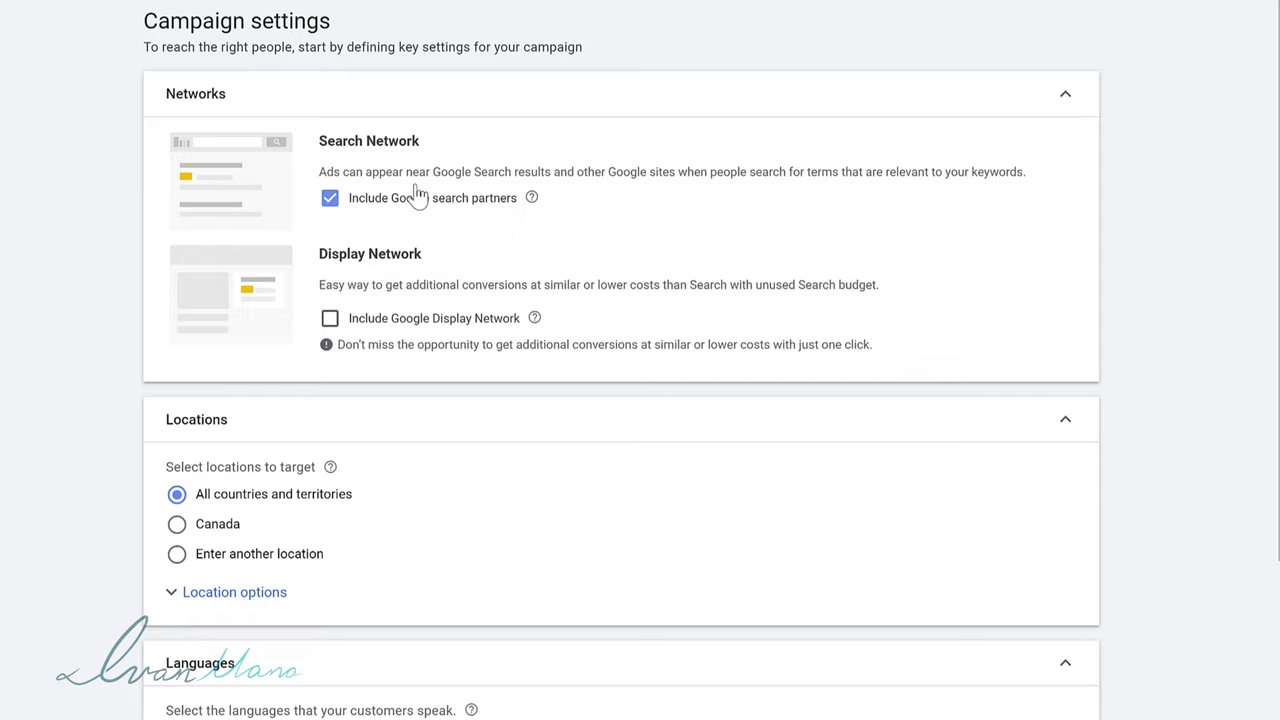
left_click(330, 205)
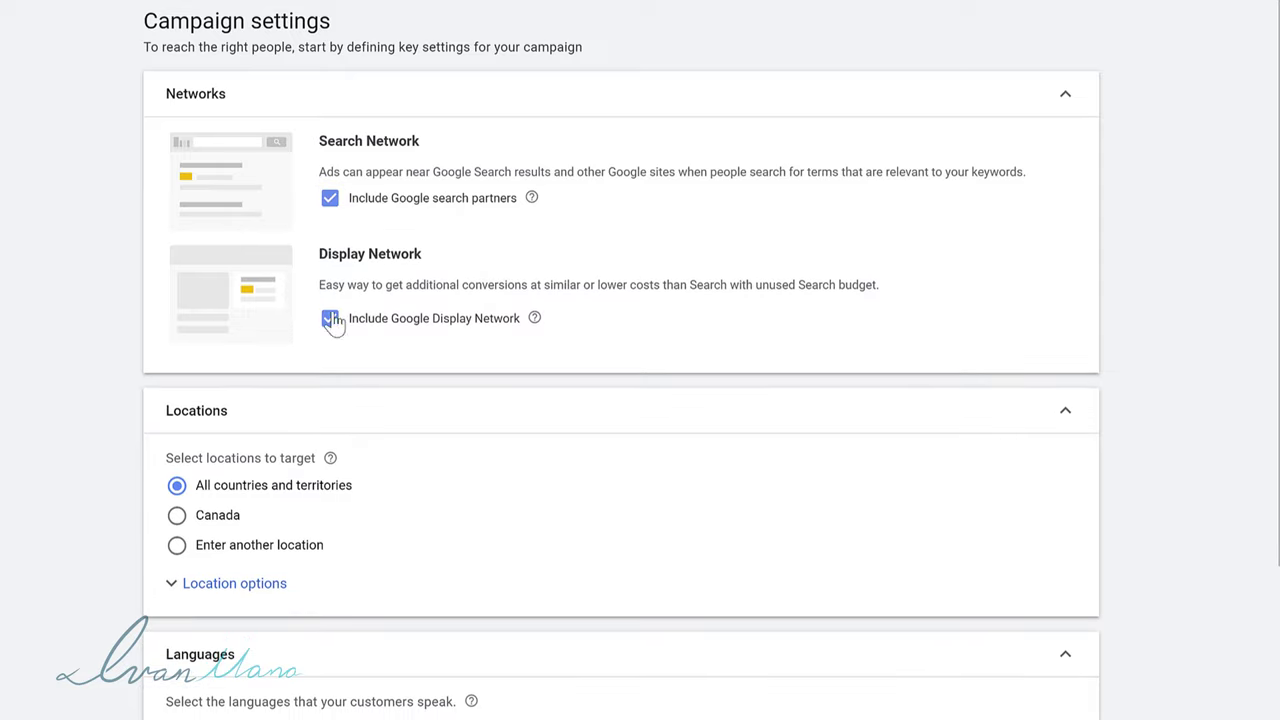
left_click(330, 319)
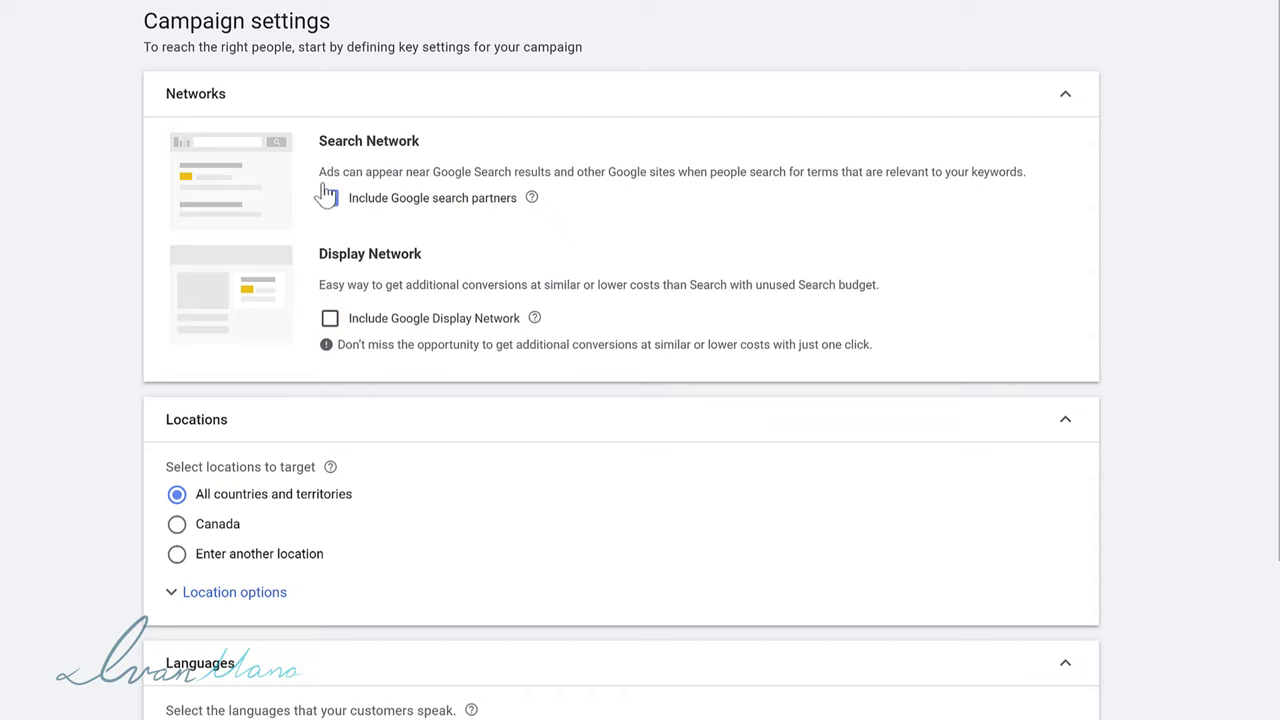
Switch location targeting to custom locations and target Canada and the United States.
scroll(447, 328, "down", 2)
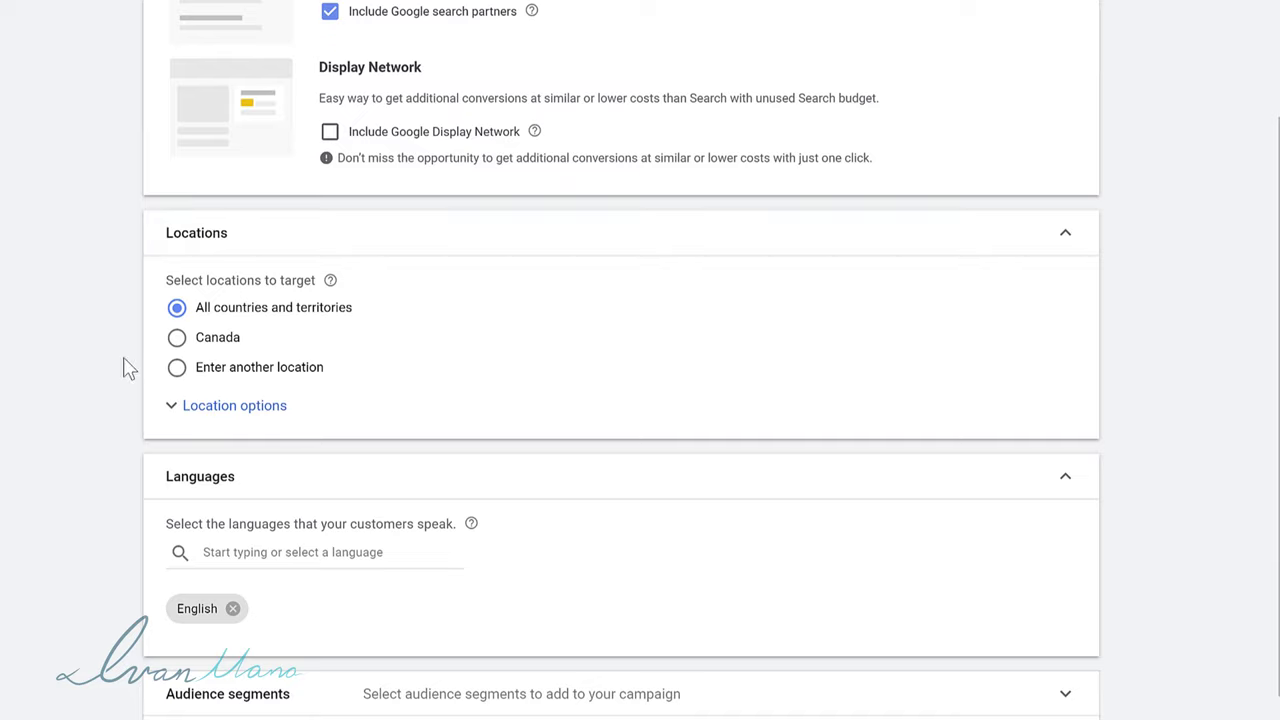
left_click(261, 372)
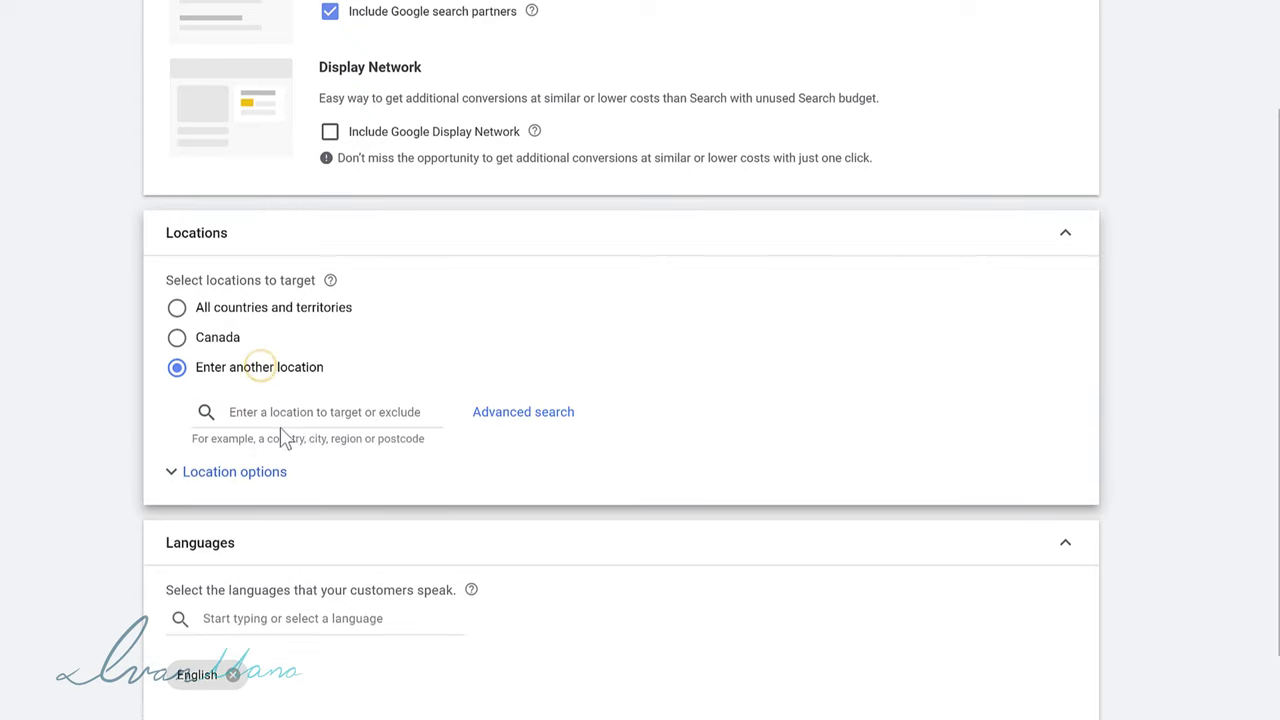
left_click(307, 405)
type("canada")
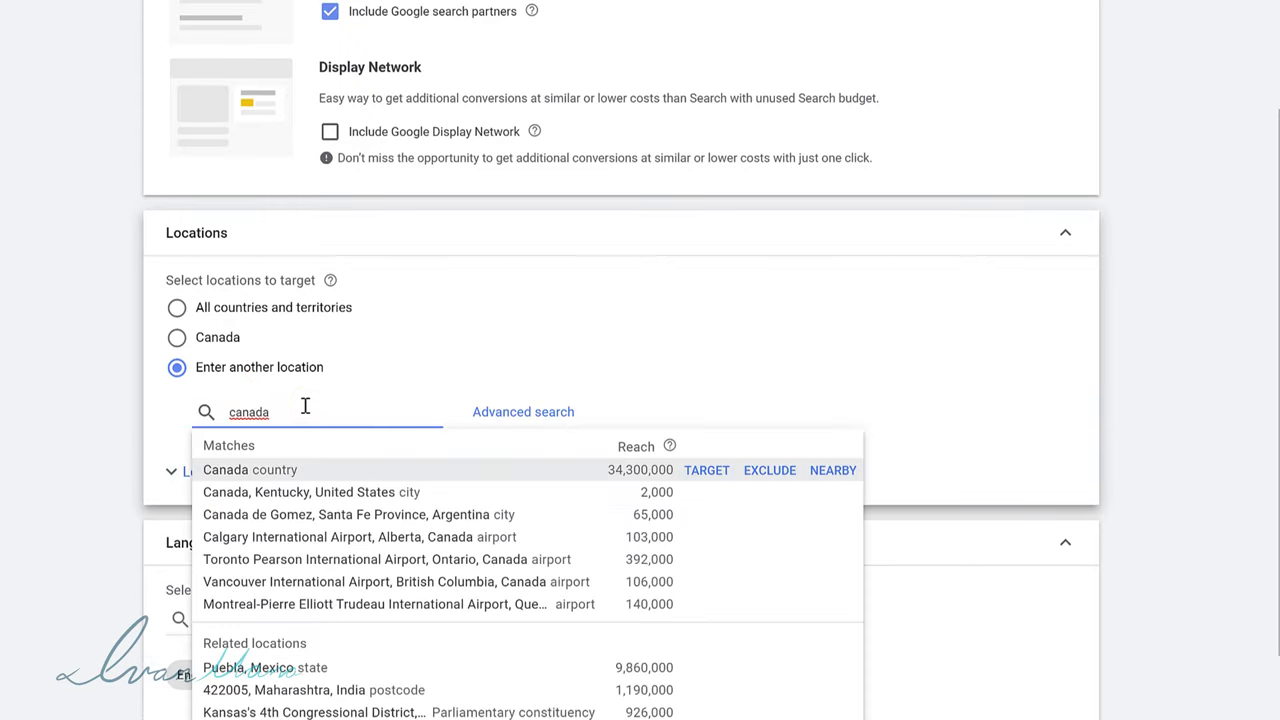
key("Return")
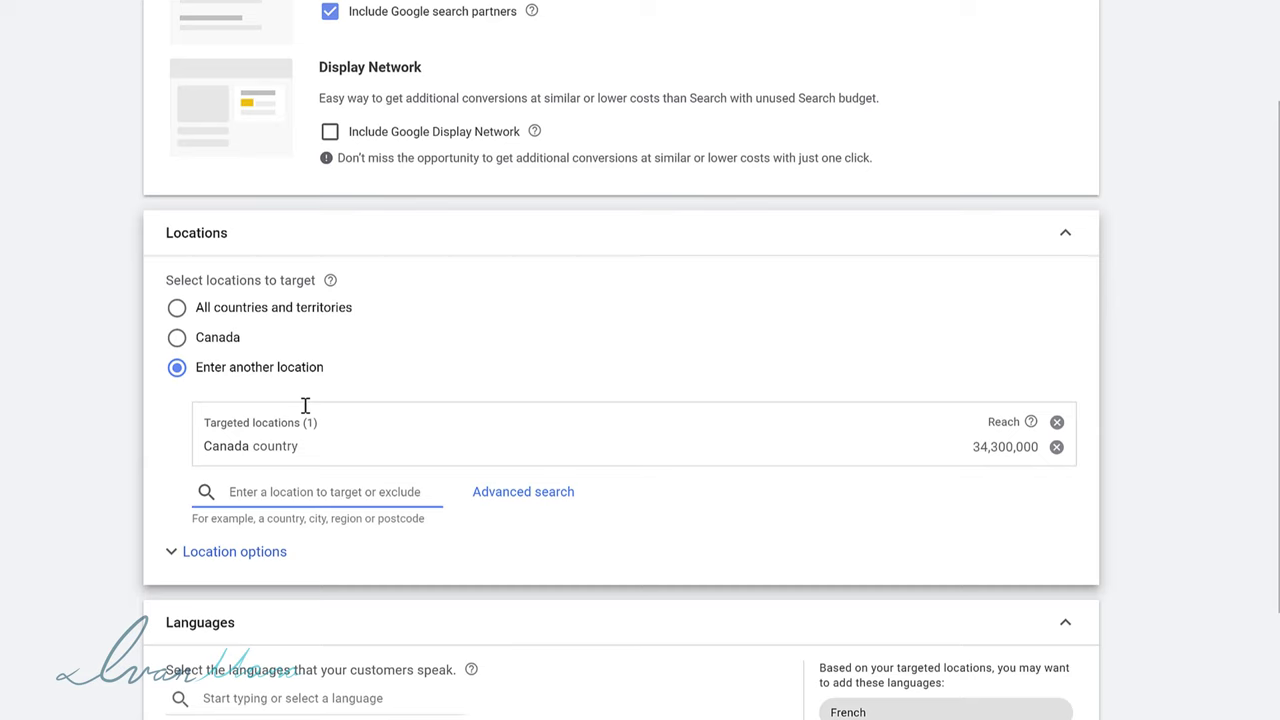
type("america")
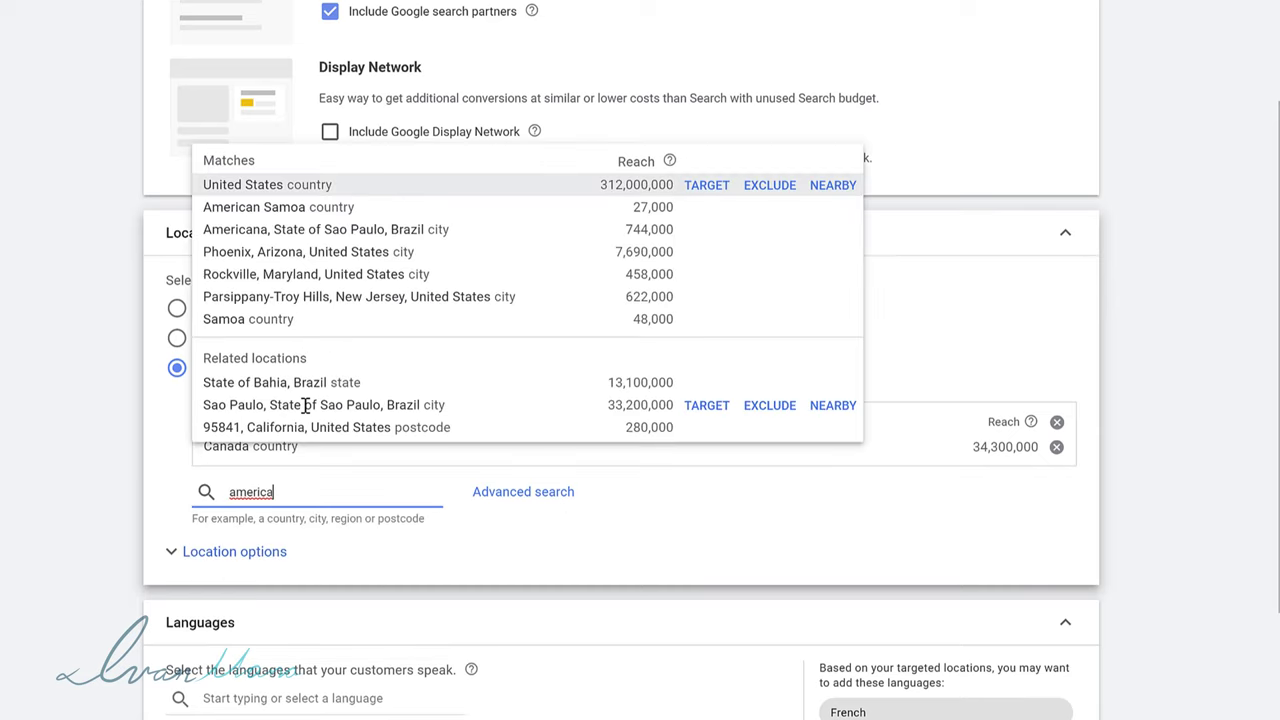
key("Return")
Add Australia, New Zealand and the United Kingdom to the targeted locations.
type("australia")
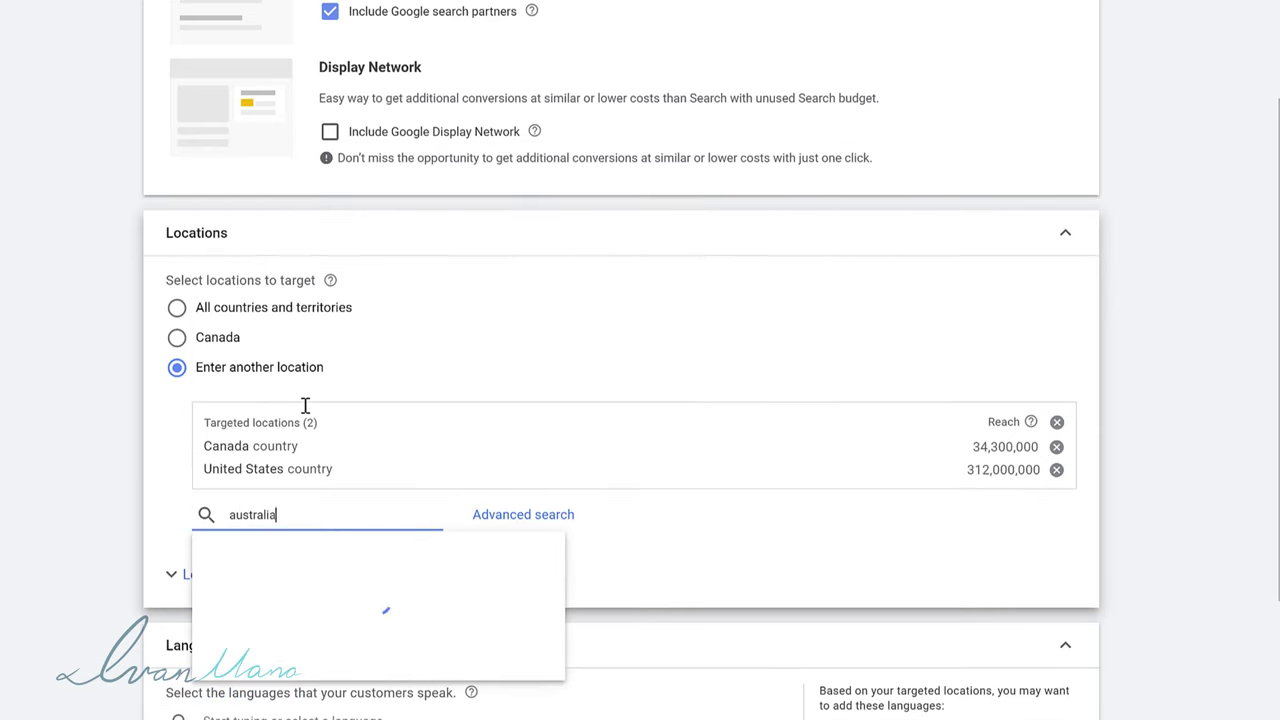
key("Return")
type("n")
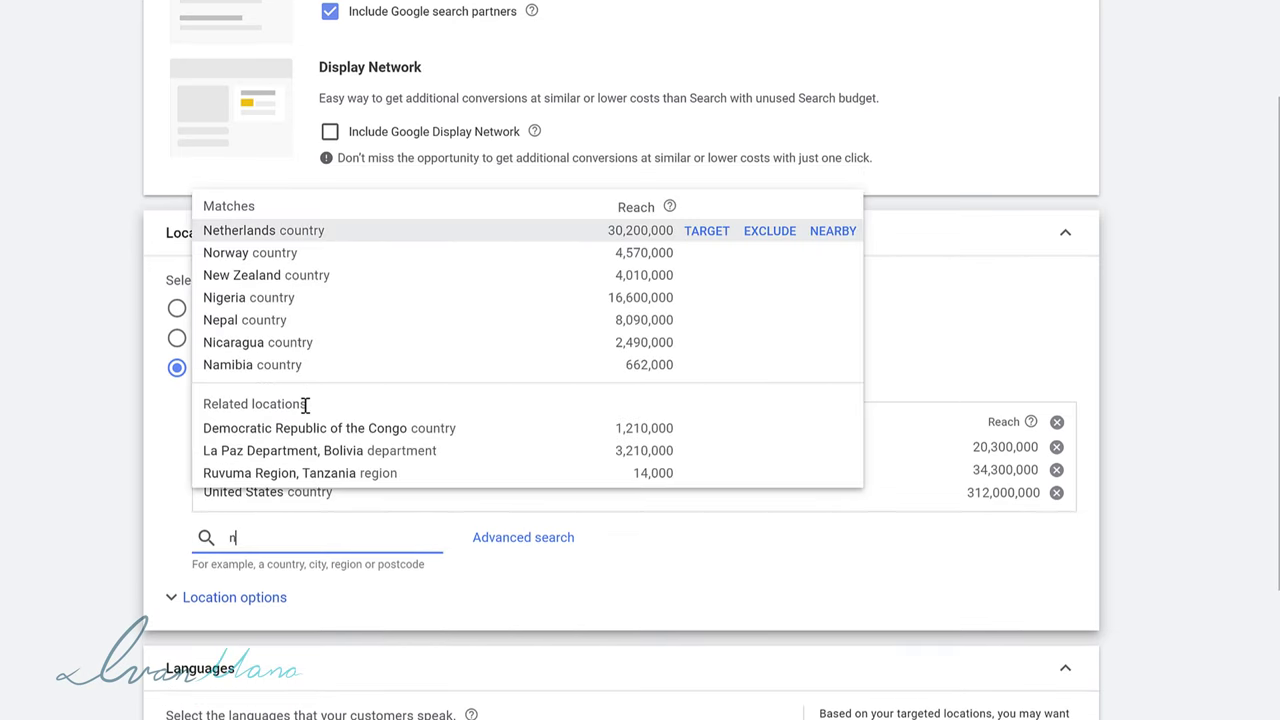
type("ew zeala")
key("Return")
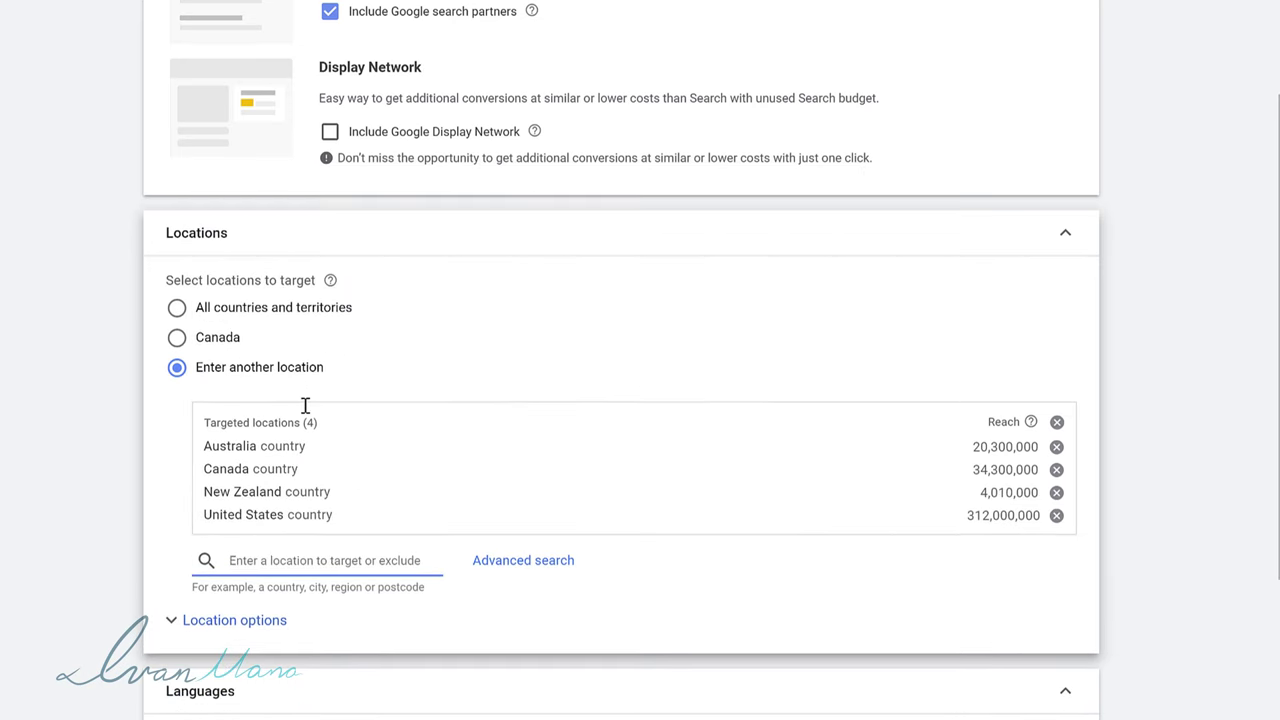
type("united ")
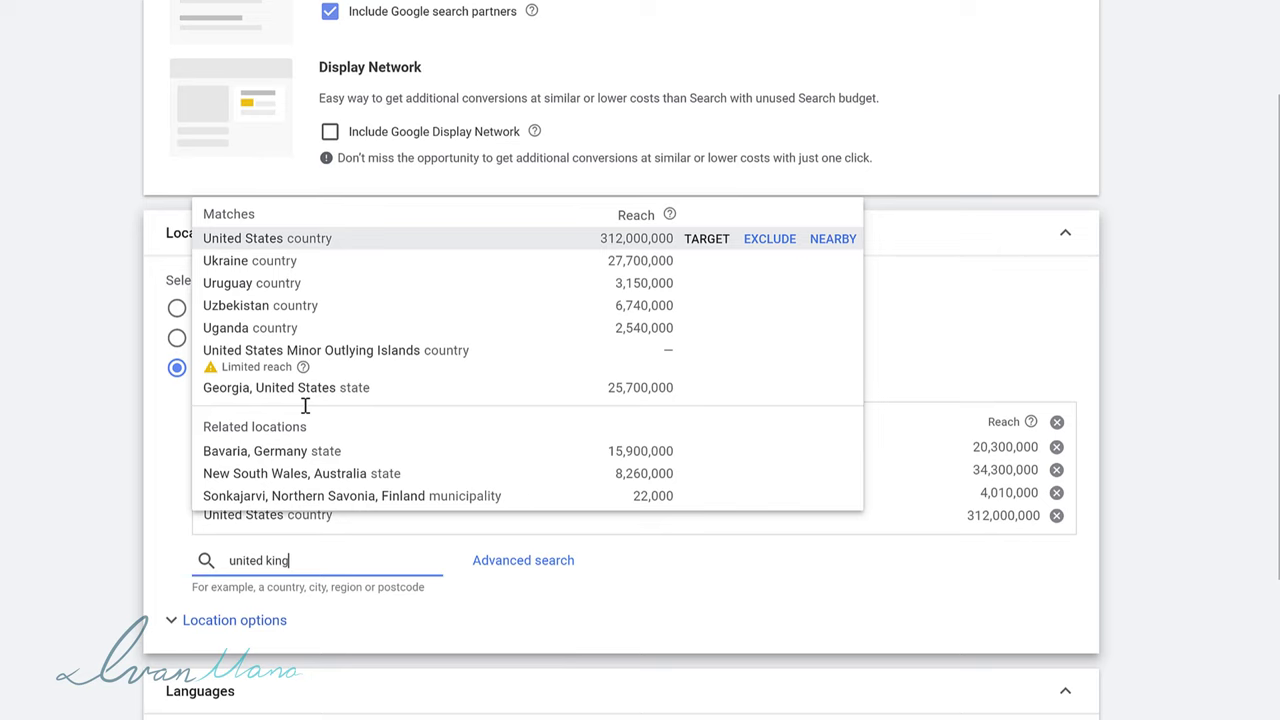
type("king")
key("Return")
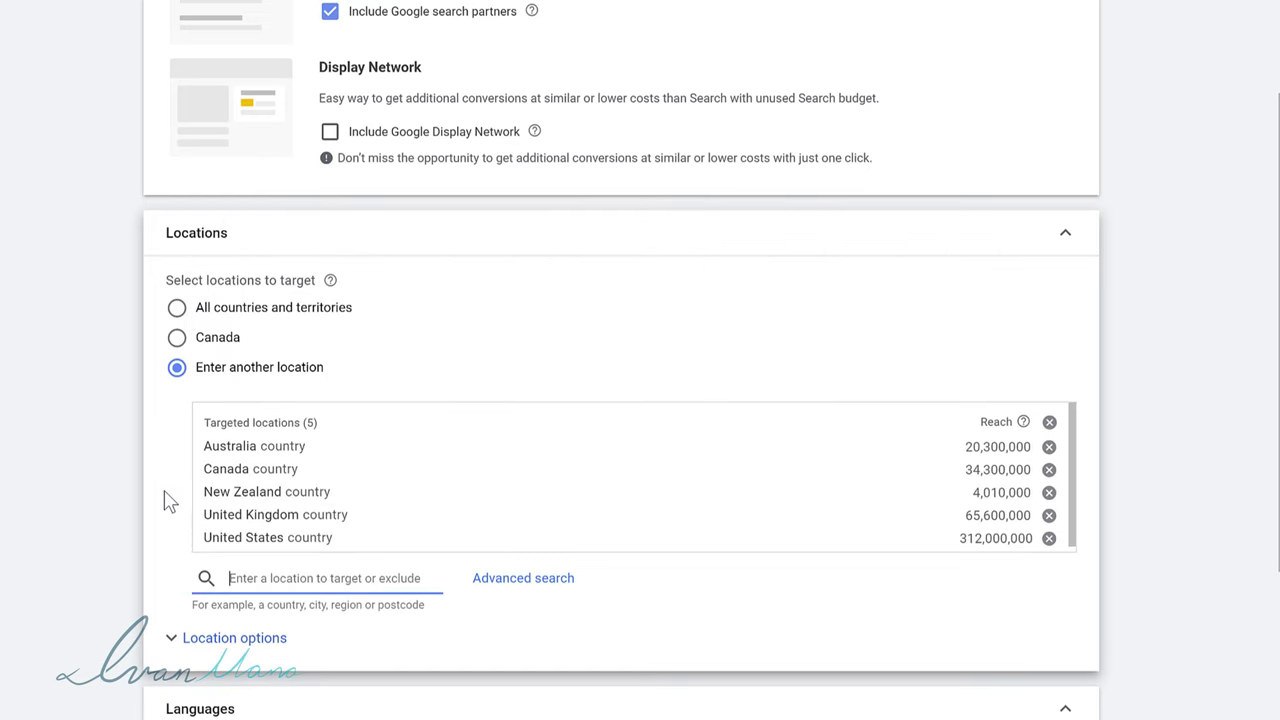
Review the language and ad schedule settings, leave ads running all days, and continue to keywords and ads.
scroll(268, 397, "down", 2)
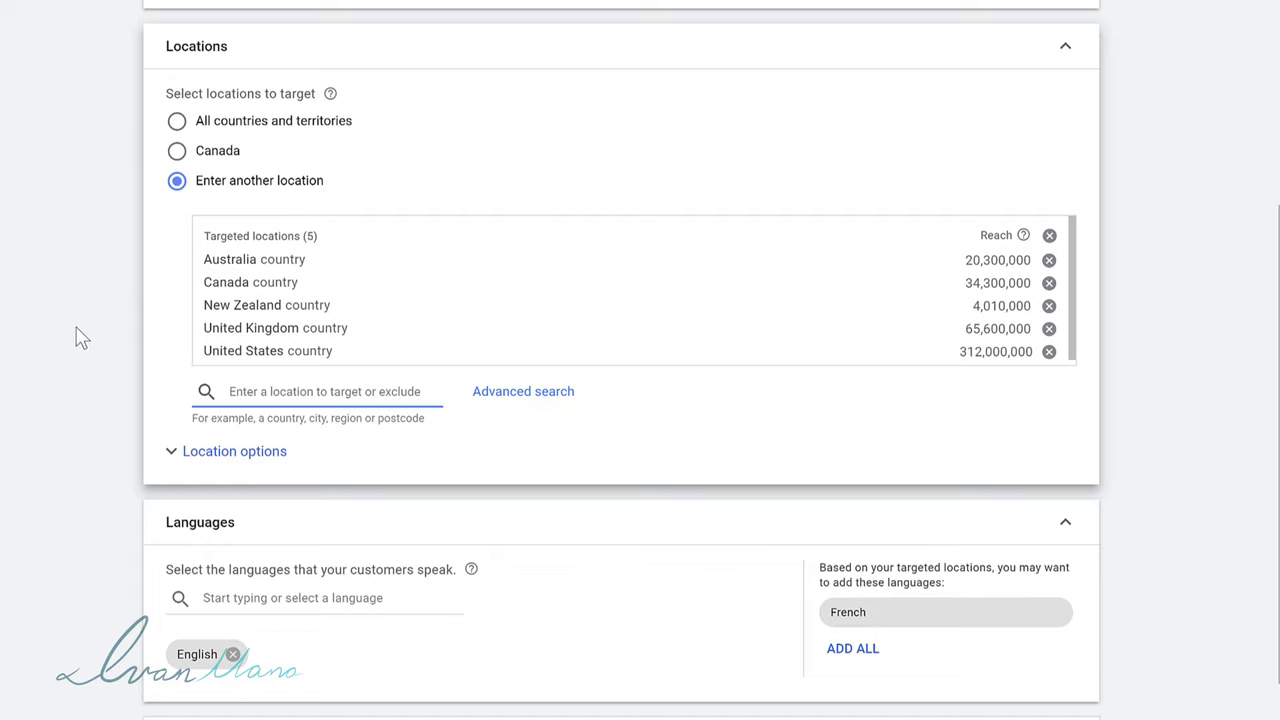
scroll(72, 340, "down", 2)
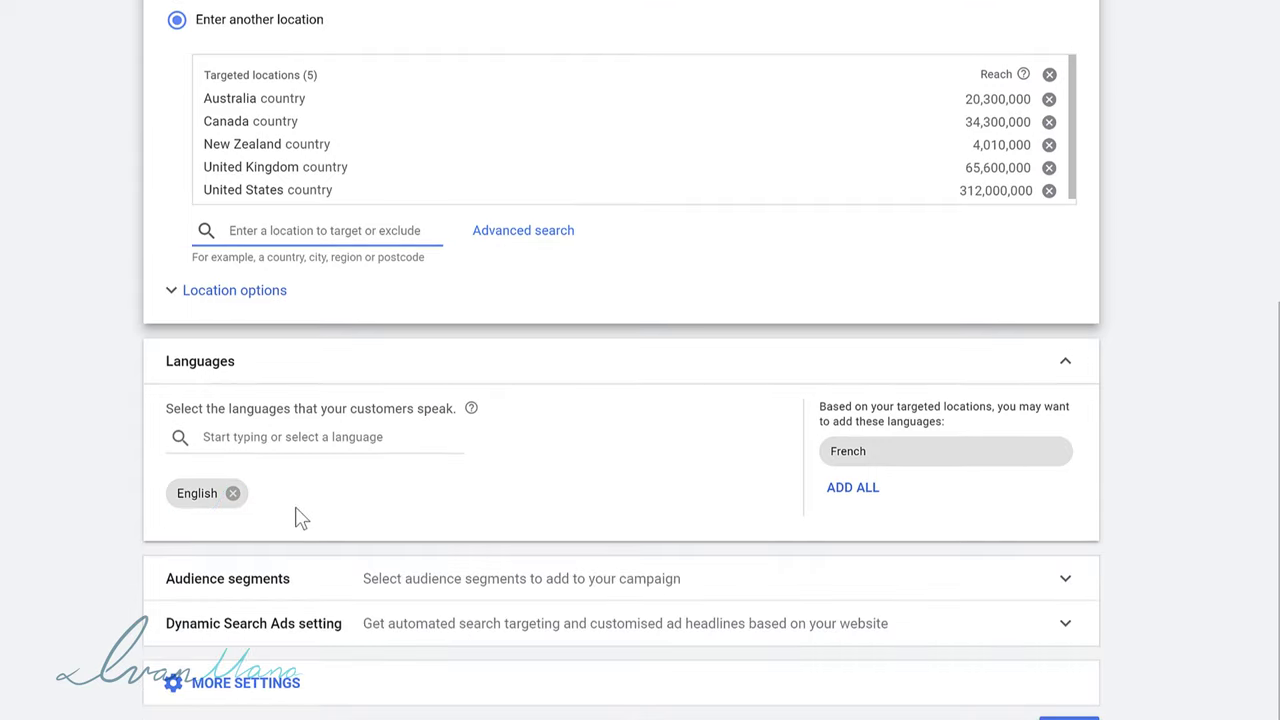
scroll(520, 695, "down", 1)
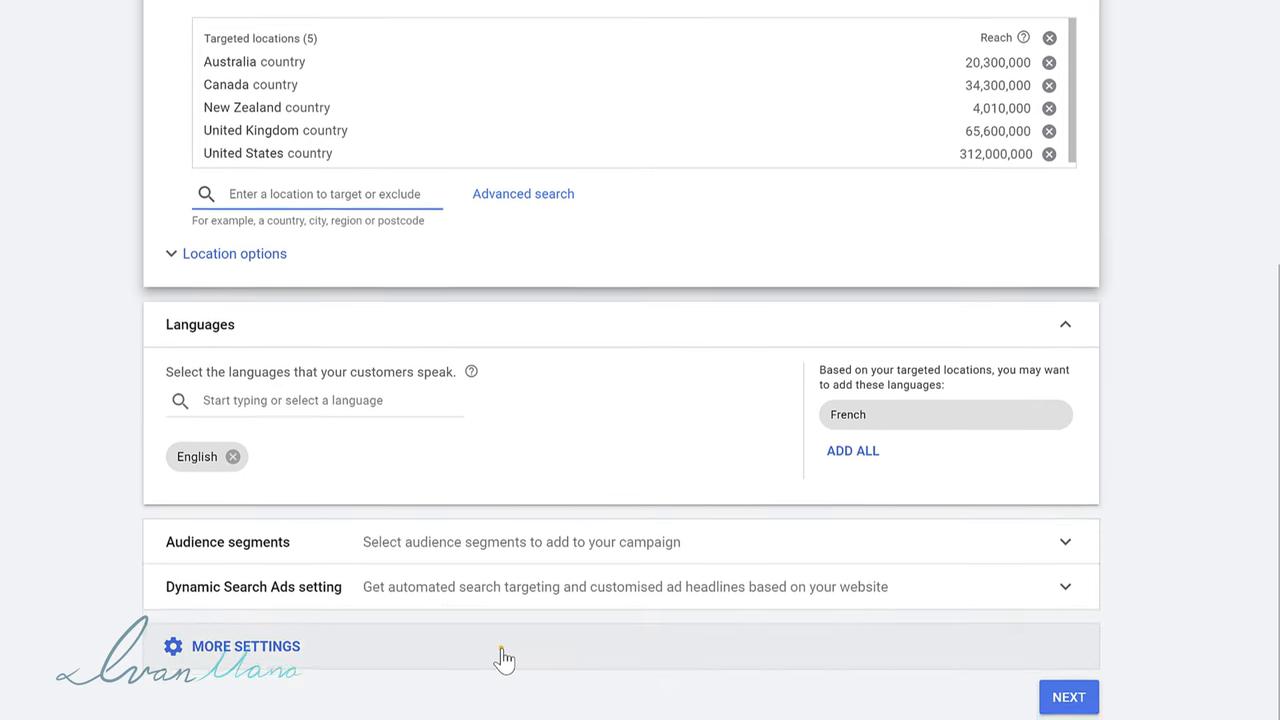
left_click(504, 660)
scroll(437, 594, "down", 2)
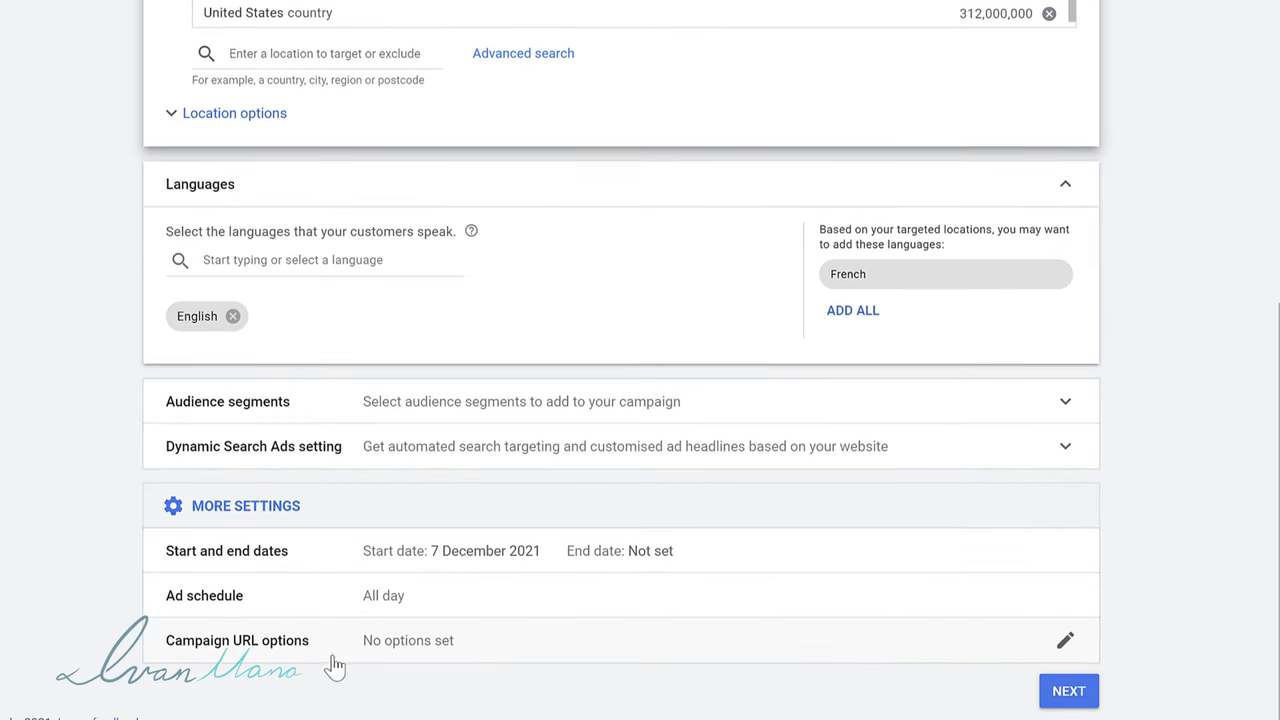
left_click(403, 594)
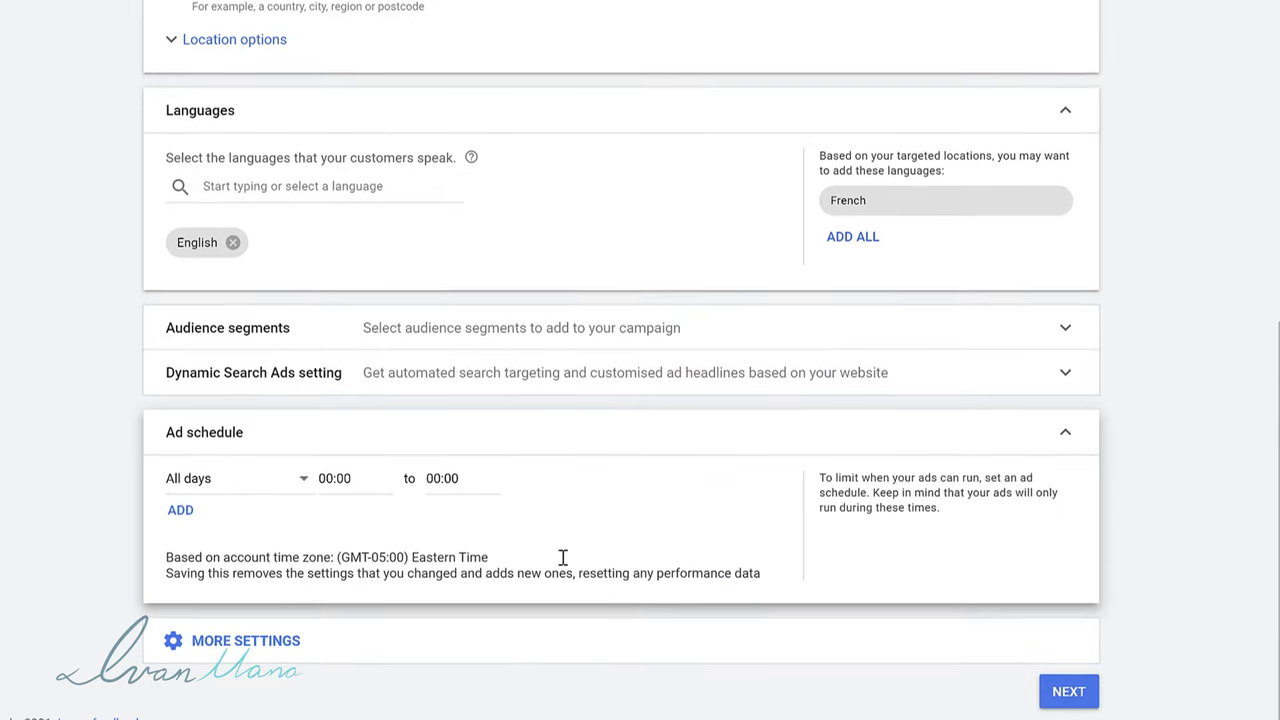
left_click(362, 667)
scroll(422, 595, "down", 1)
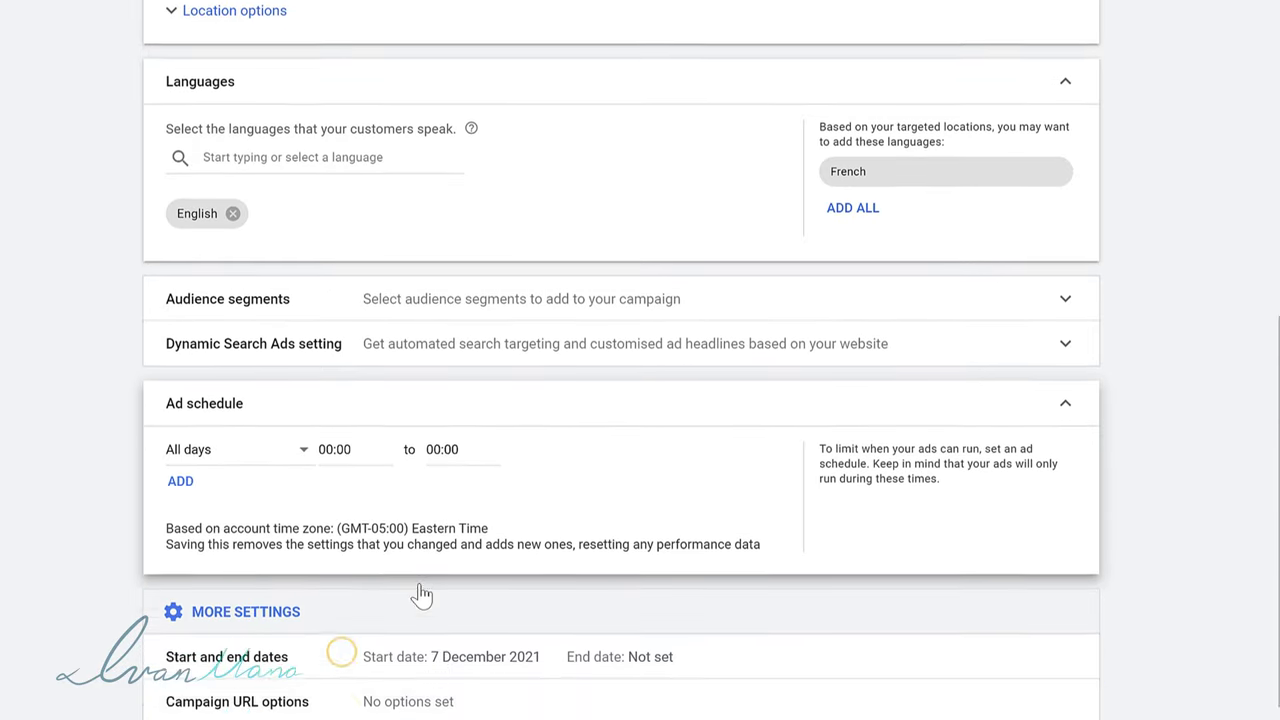
scroll(421, 595, "down", 1)
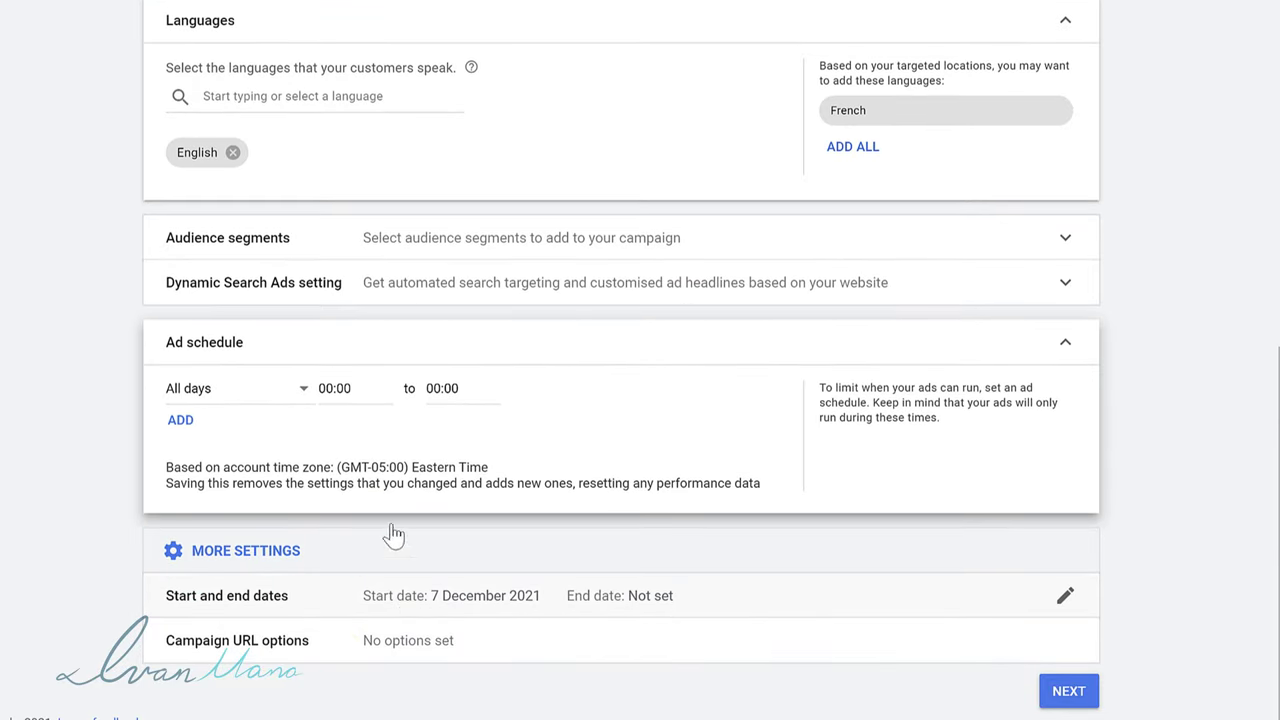
left_click(1068, 691)
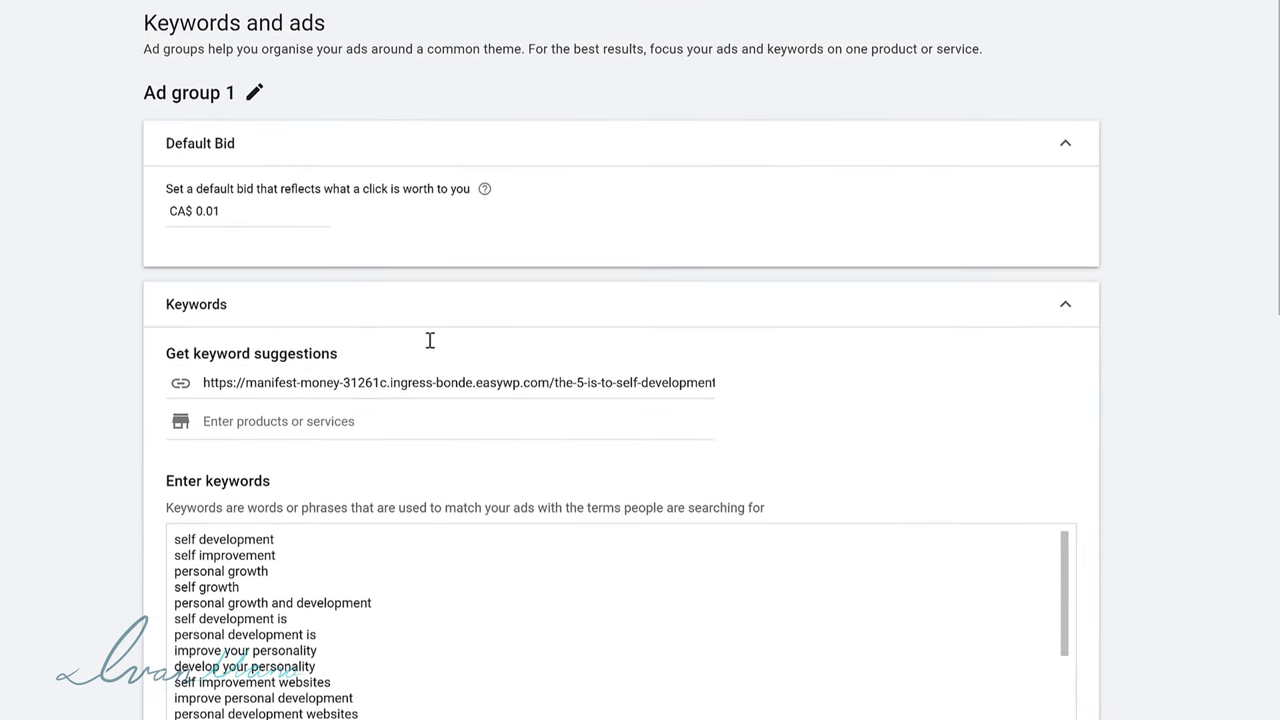
Set the ad group's default bid to CA$ .20.
double_click(233, 212)
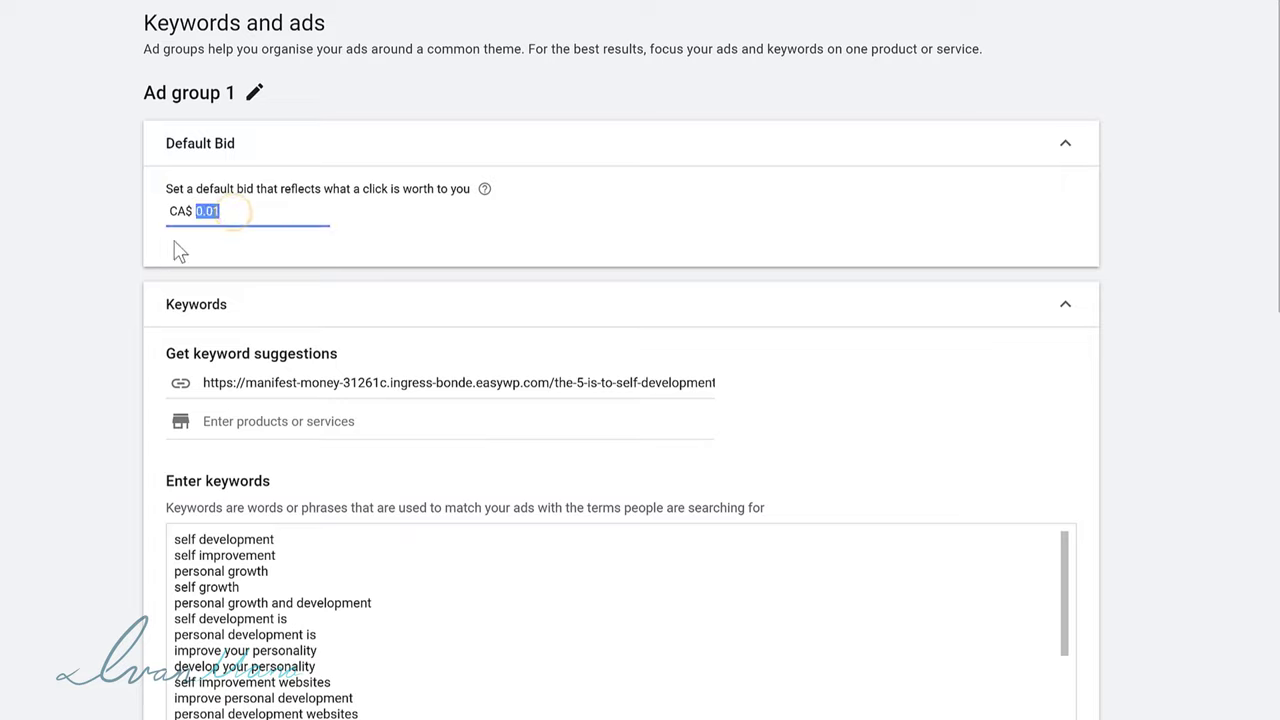
key("BackSpace")
type(".20")
left_click(78, 257)
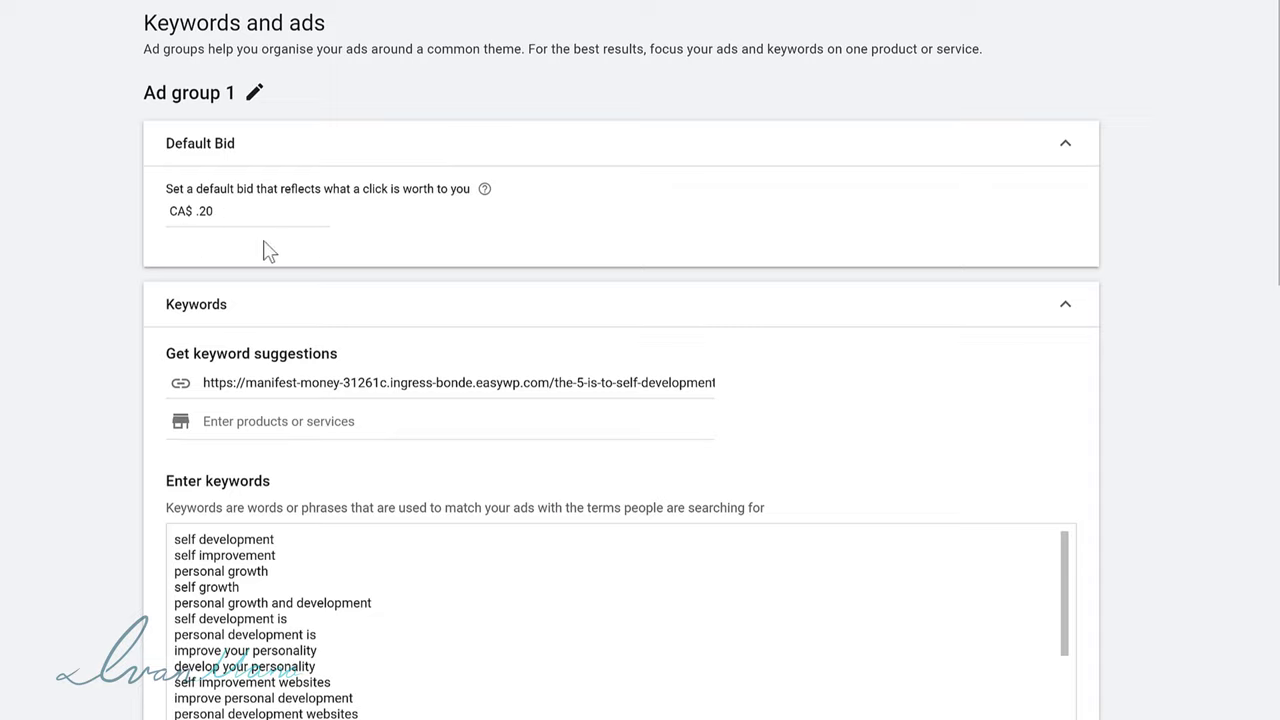
left_click(843, 282)
Delete the keywords "self development", "self improvement", "personal growth" and "self growth" from the suggested list.
scroll(250, 335, "down", 4)
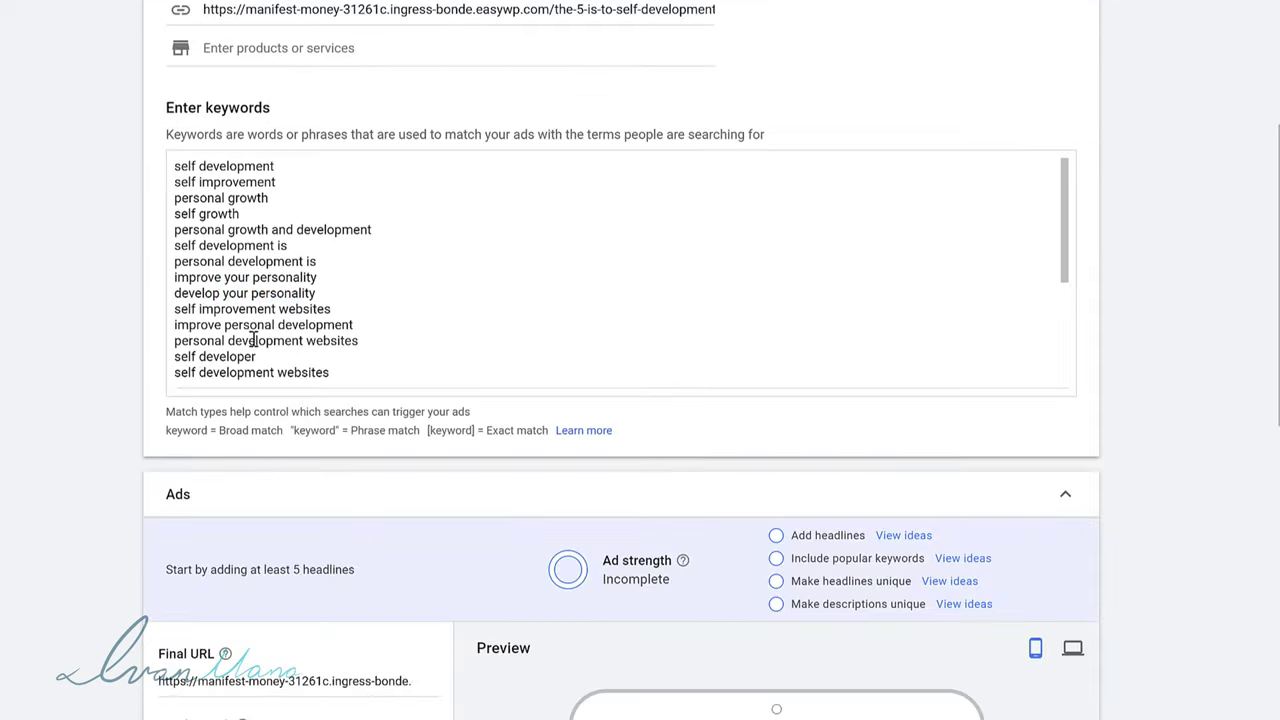
scroll(215, 412, "up", 2)
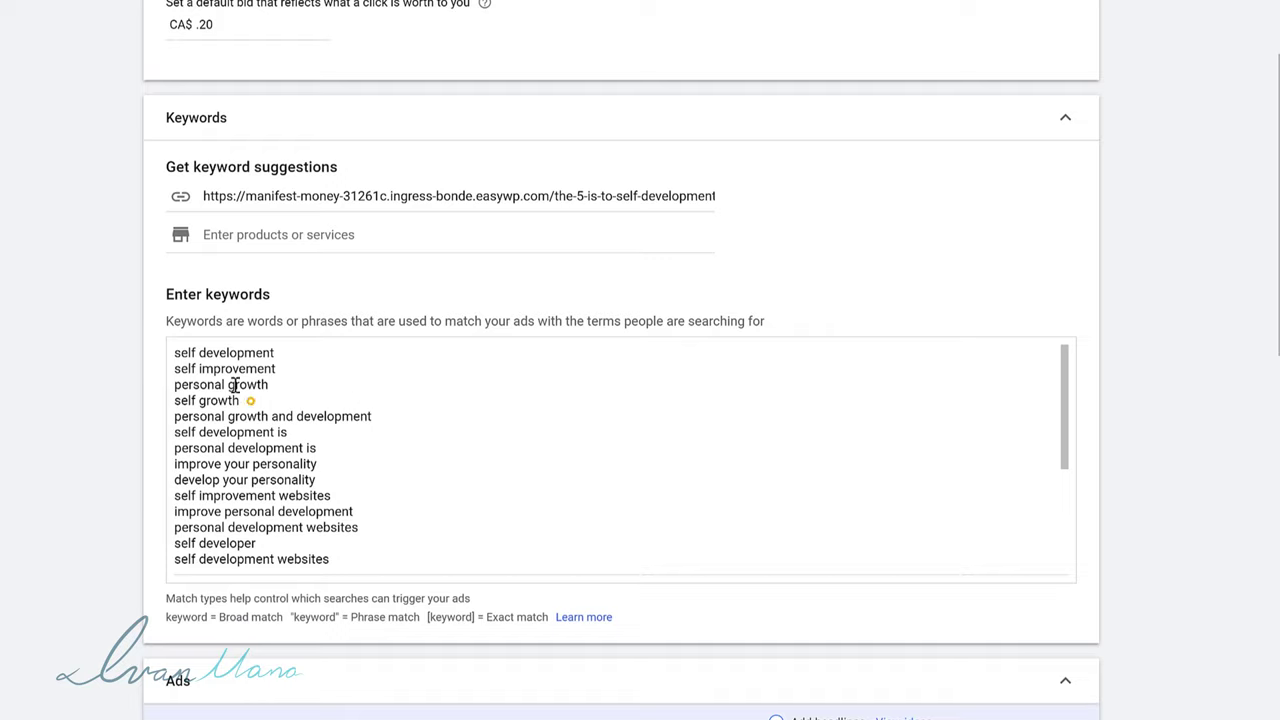
left_click_drag(250, 400, 149, 349)
key("BackSpace")
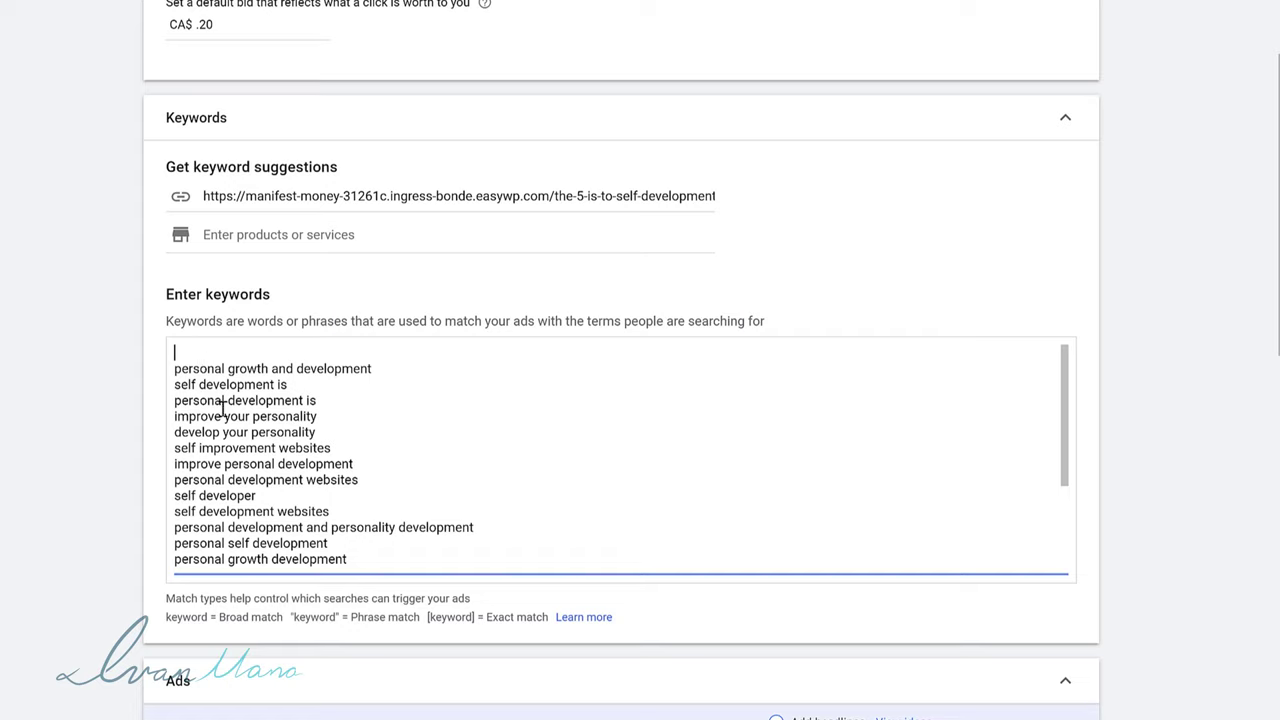
Remove the keywords "self developer" and "self development is" along with their emptied lines.
left_click_drag(258, 495, 157, 508)
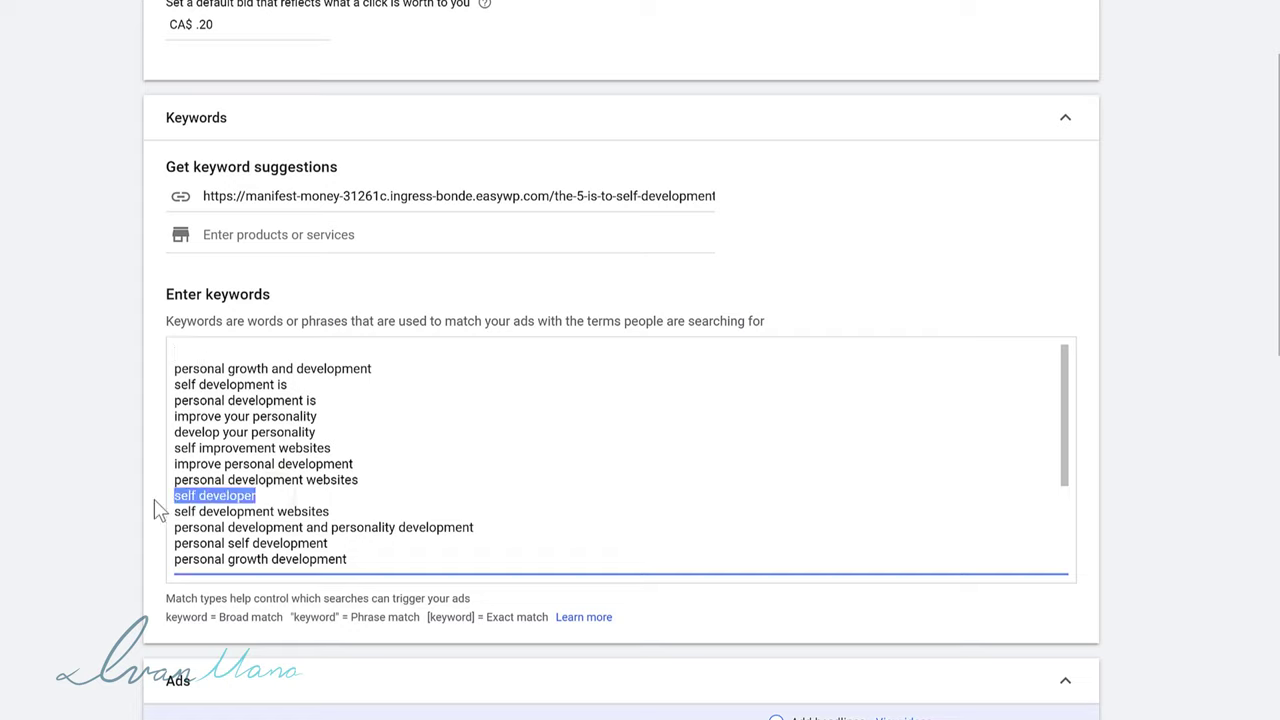
key("BackSpace")
key("BackSpace")
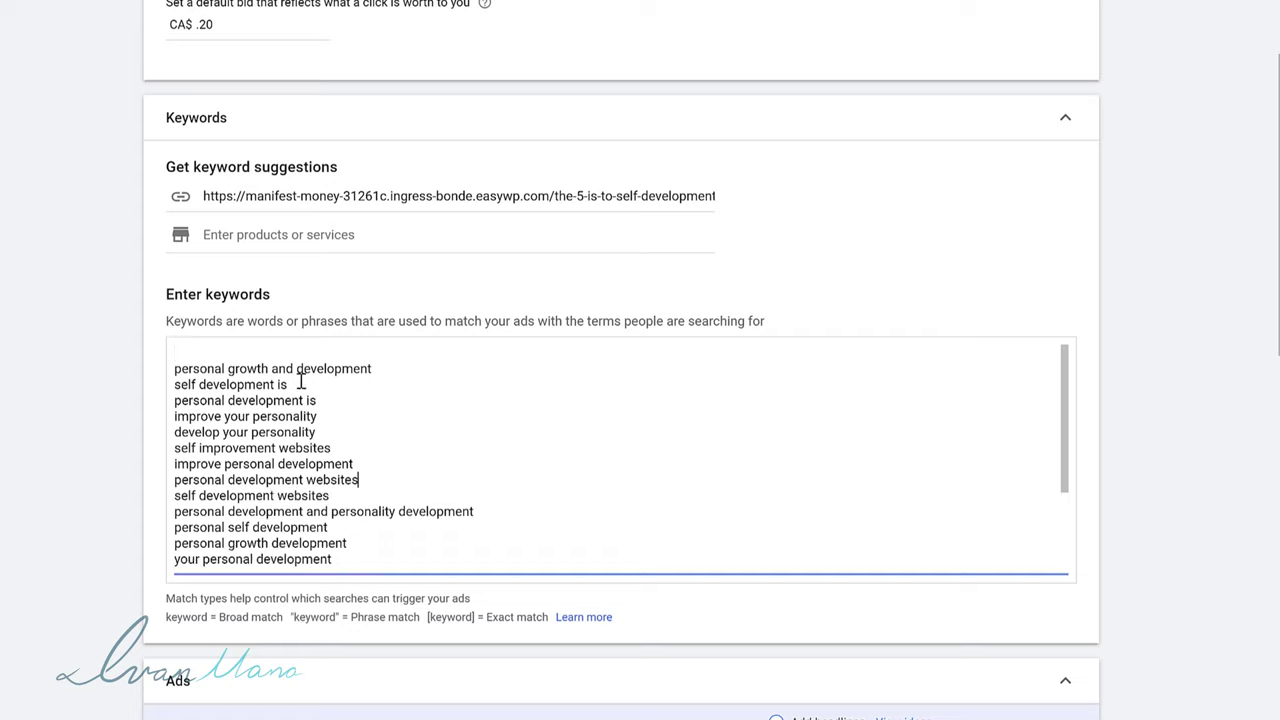
left_click_drag(294, 381, 168, 395)
key("BackSpace")
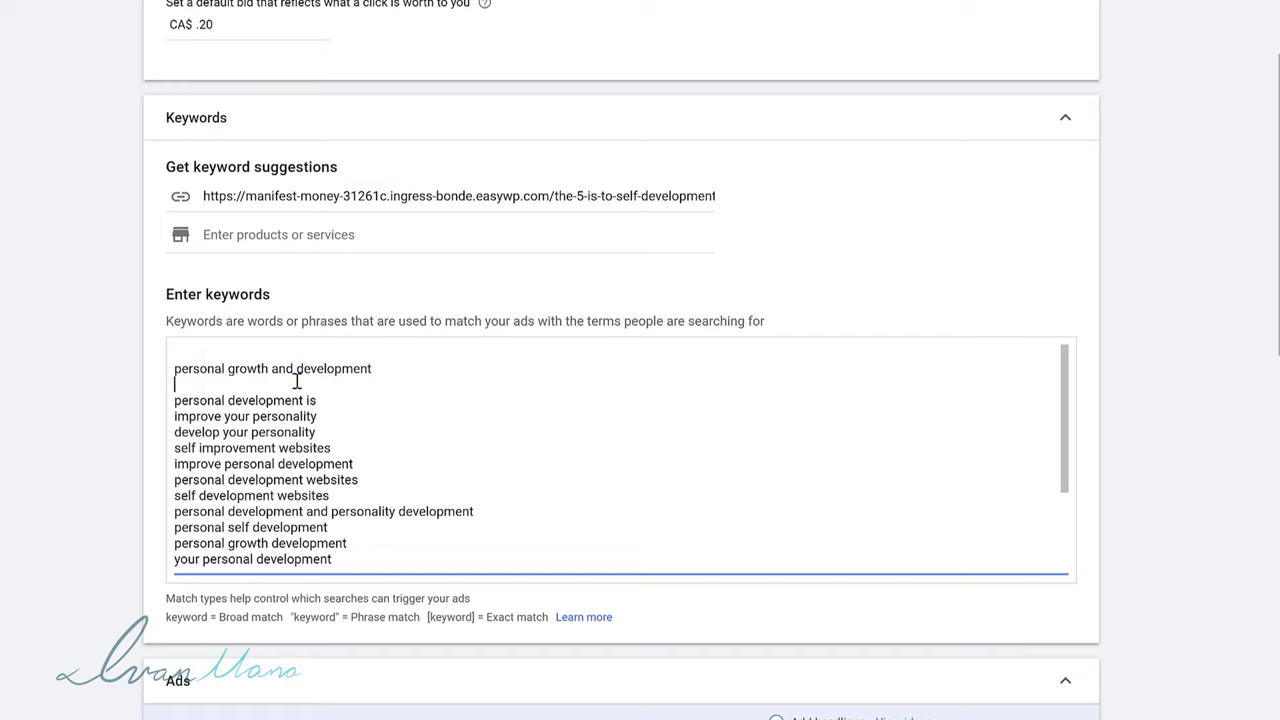
left_click(173, 369)
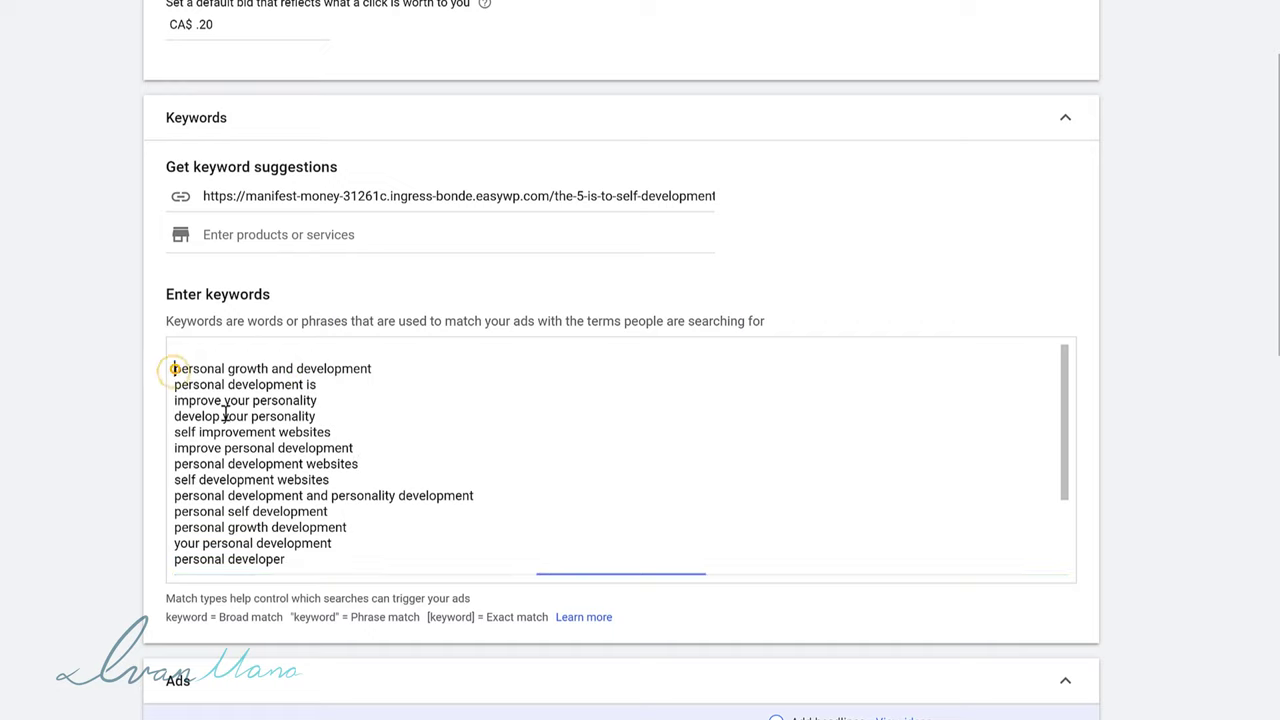
Remove the keywords "personal developer", "self growth and development", "personal improvements" and "personality developer" along with the emptied lines.
key("BackSpace")
scroll(378, 489, "down", 3)
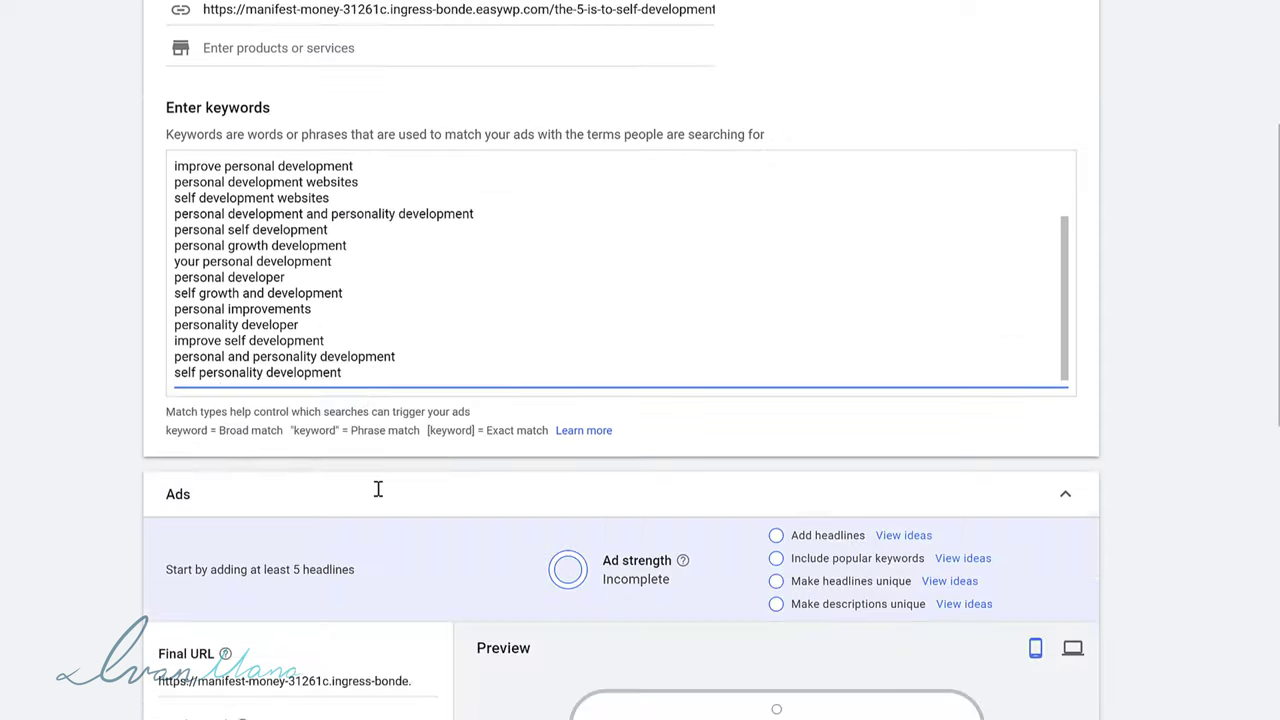
left_click_drag(303, 325, 173, 277)
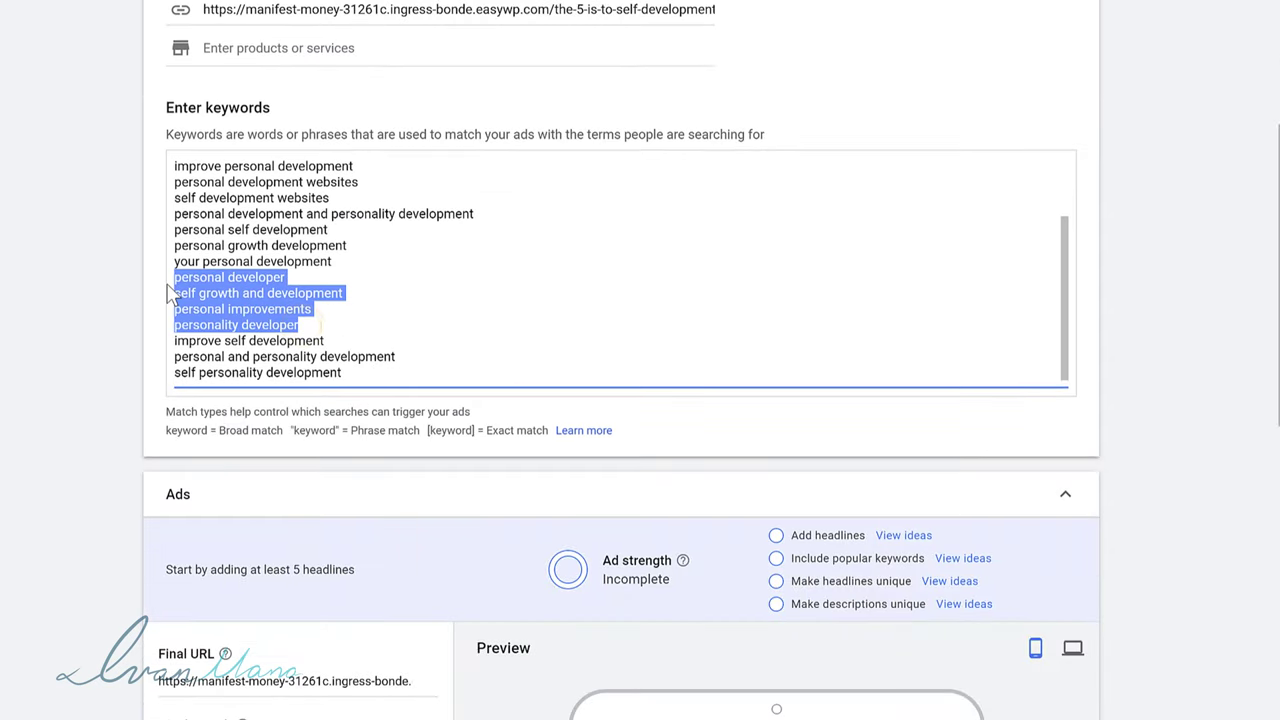
key("BackSpace")
key("BackSpace")
scroll(240, 330, "up", 5)
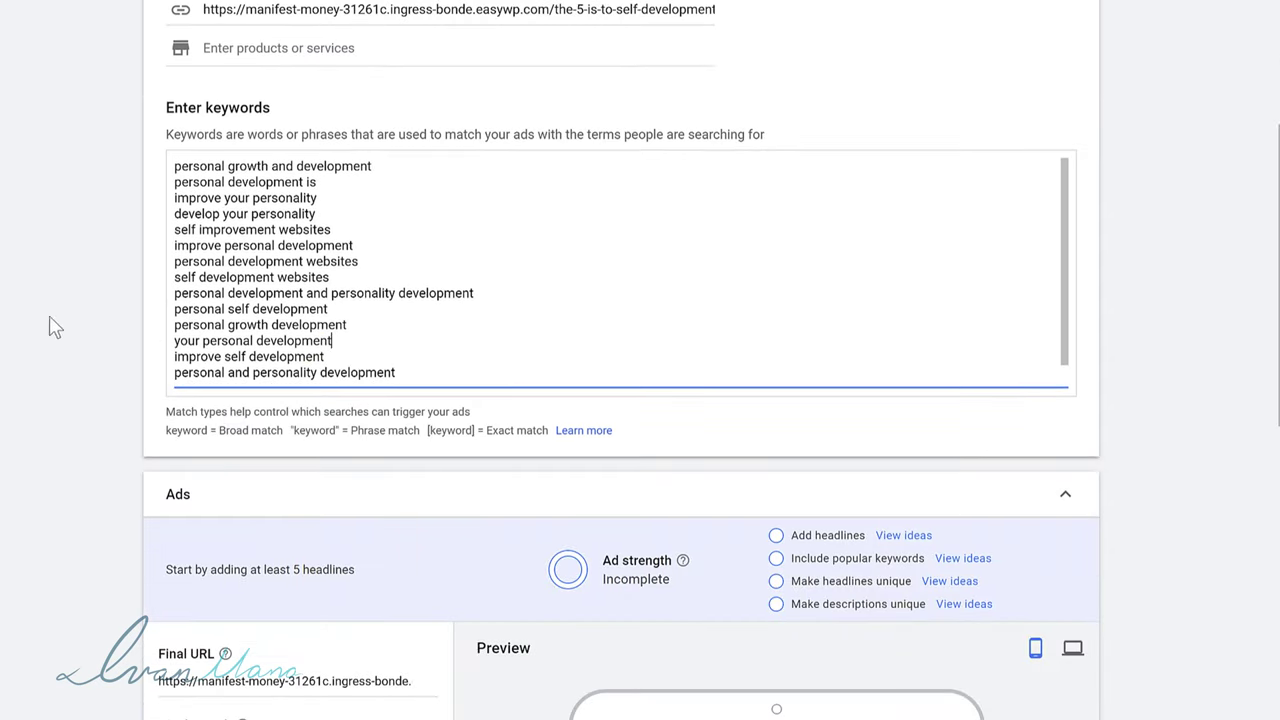
Add "self-development" as a product or service and replace the current keywords with the suggestions for it.
left_click(287, 243)
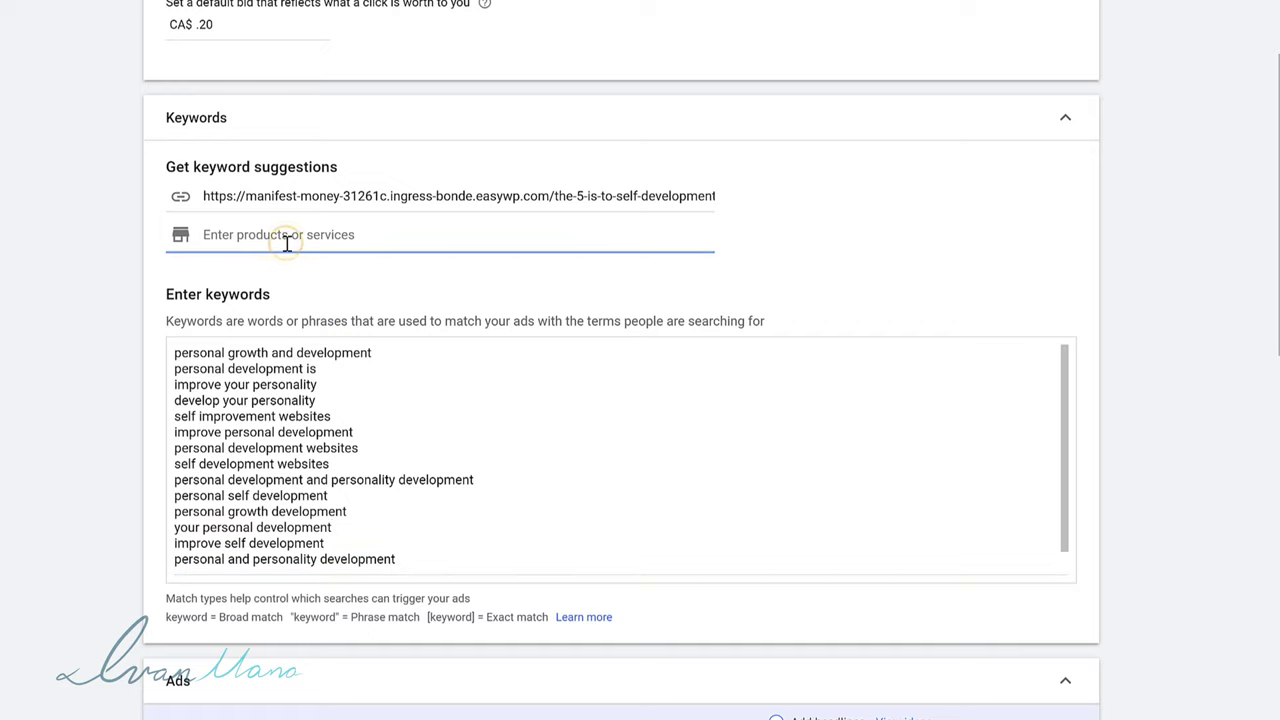
type("self-develo")
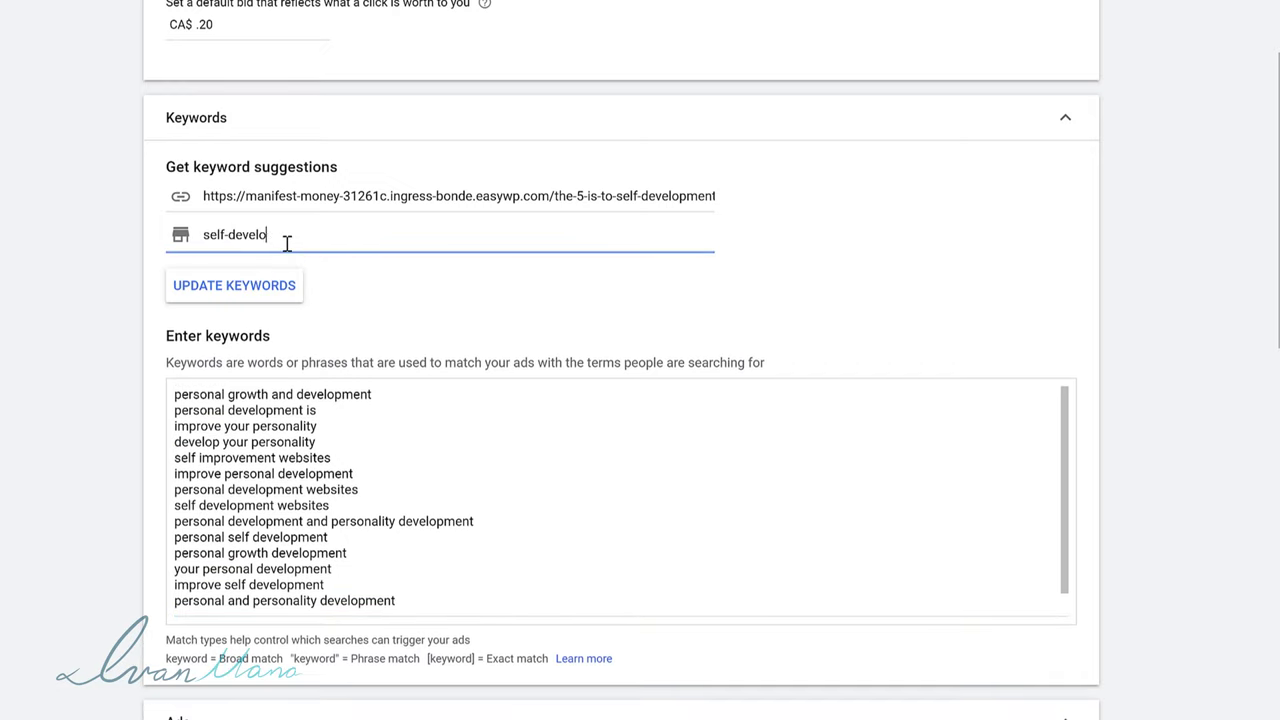
type("pment")
left_click(240, 286)
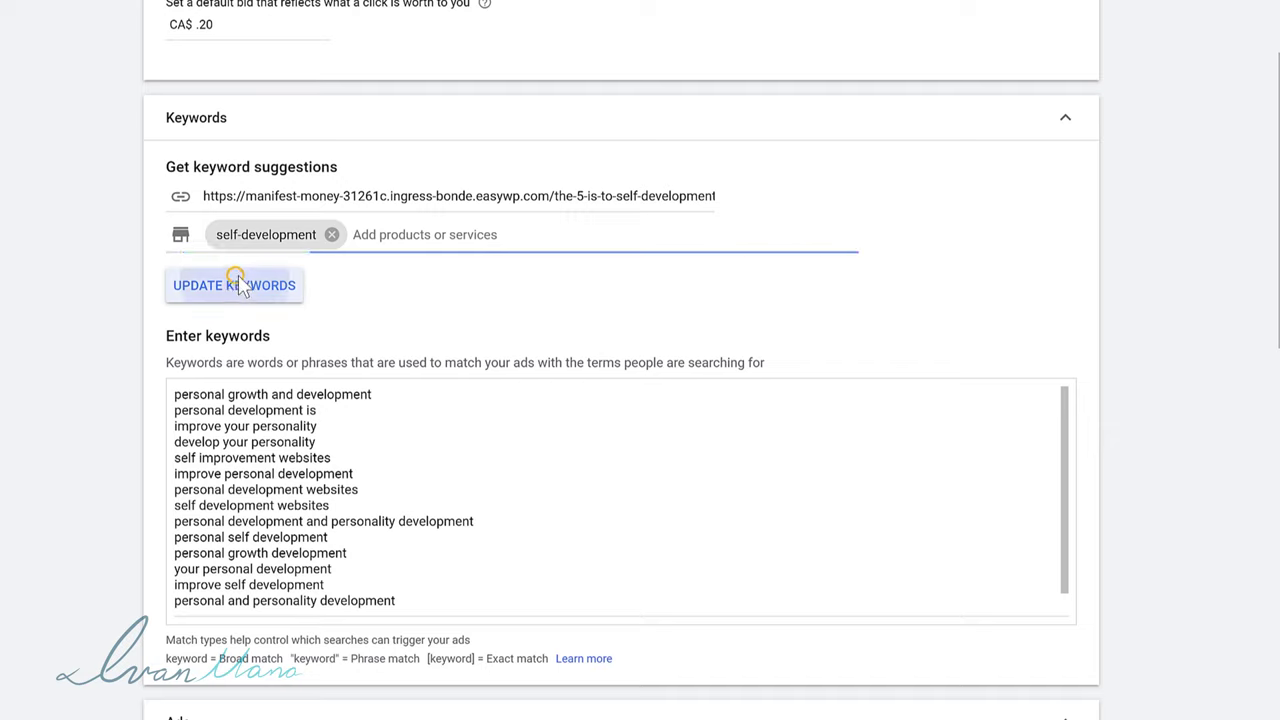
left_click(820, 402)
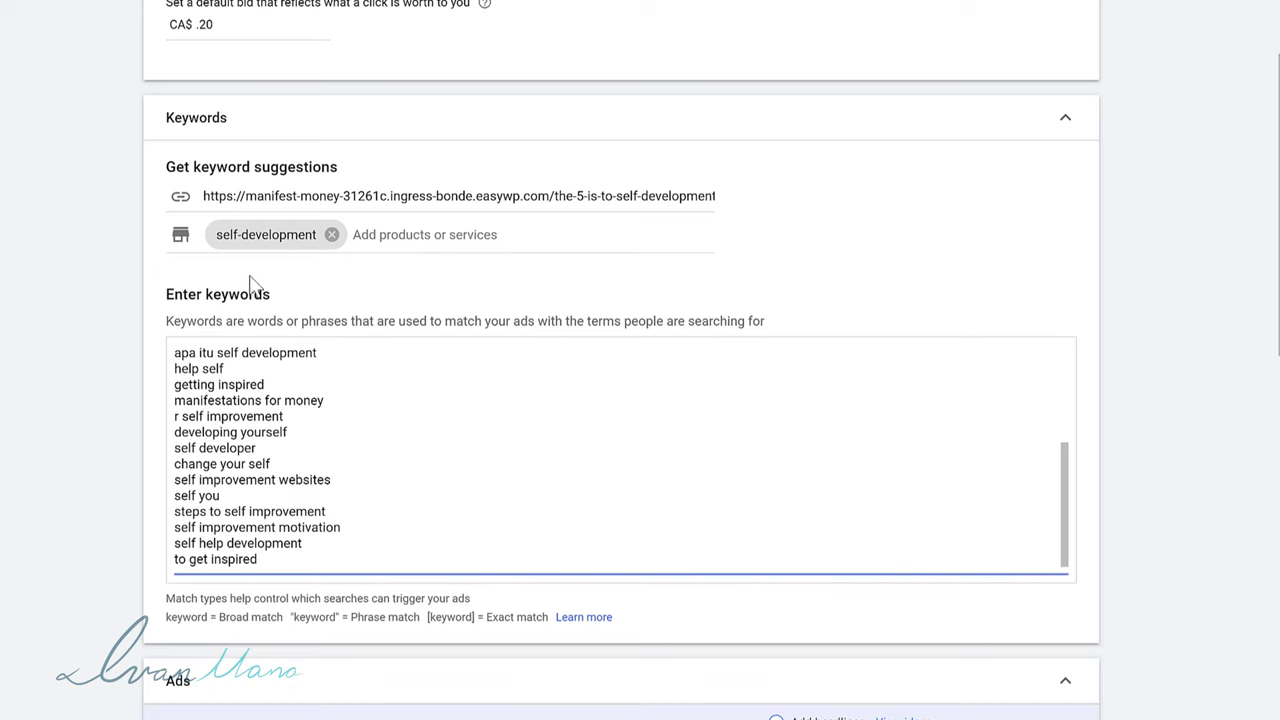
Remove the "self-development" product and replace the current keywords with suggestions based only on the blog post URL.
scroll(288, 463, "down", 2)
scroll(388, 582, "up", 4)
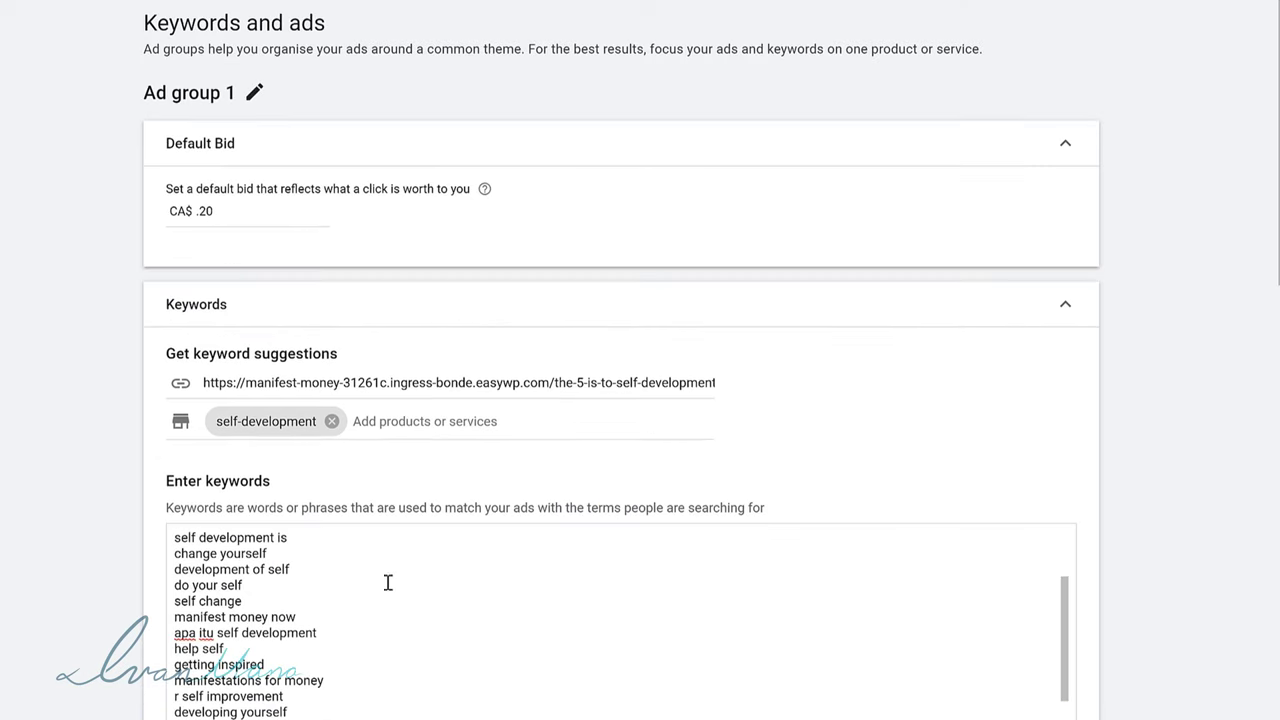
left_click(332, 421)
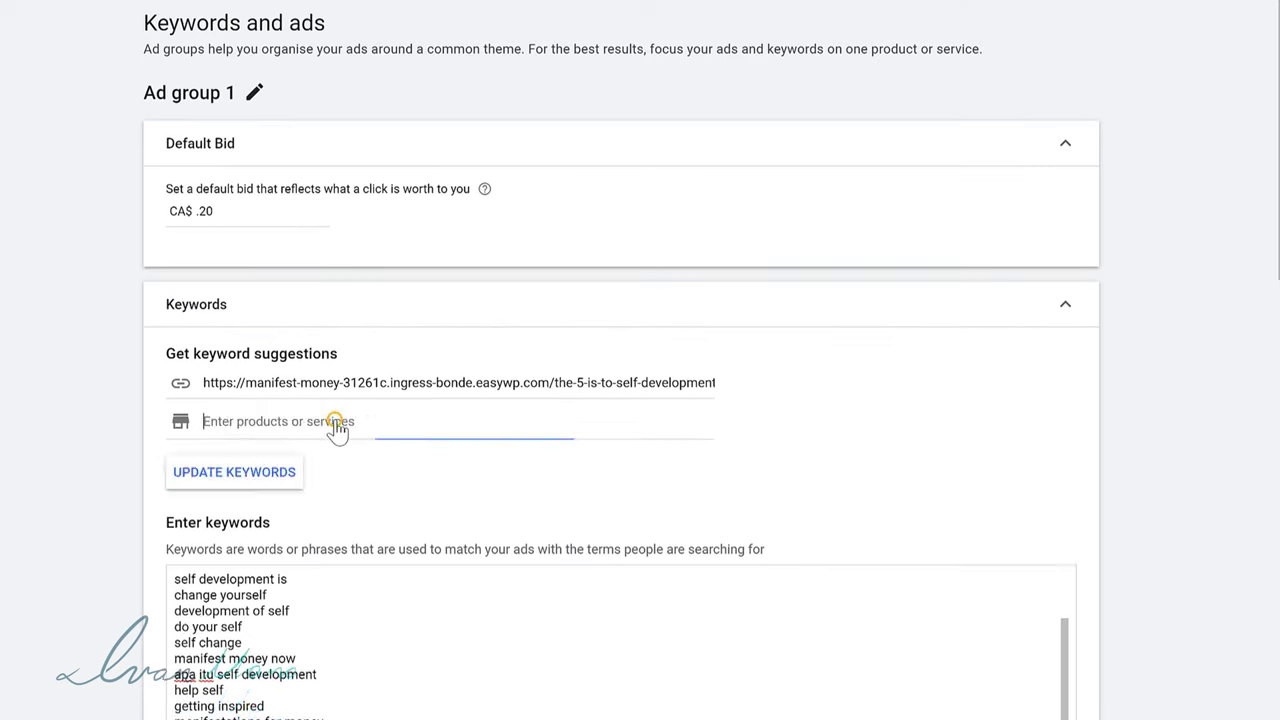
left_click(234, 473)
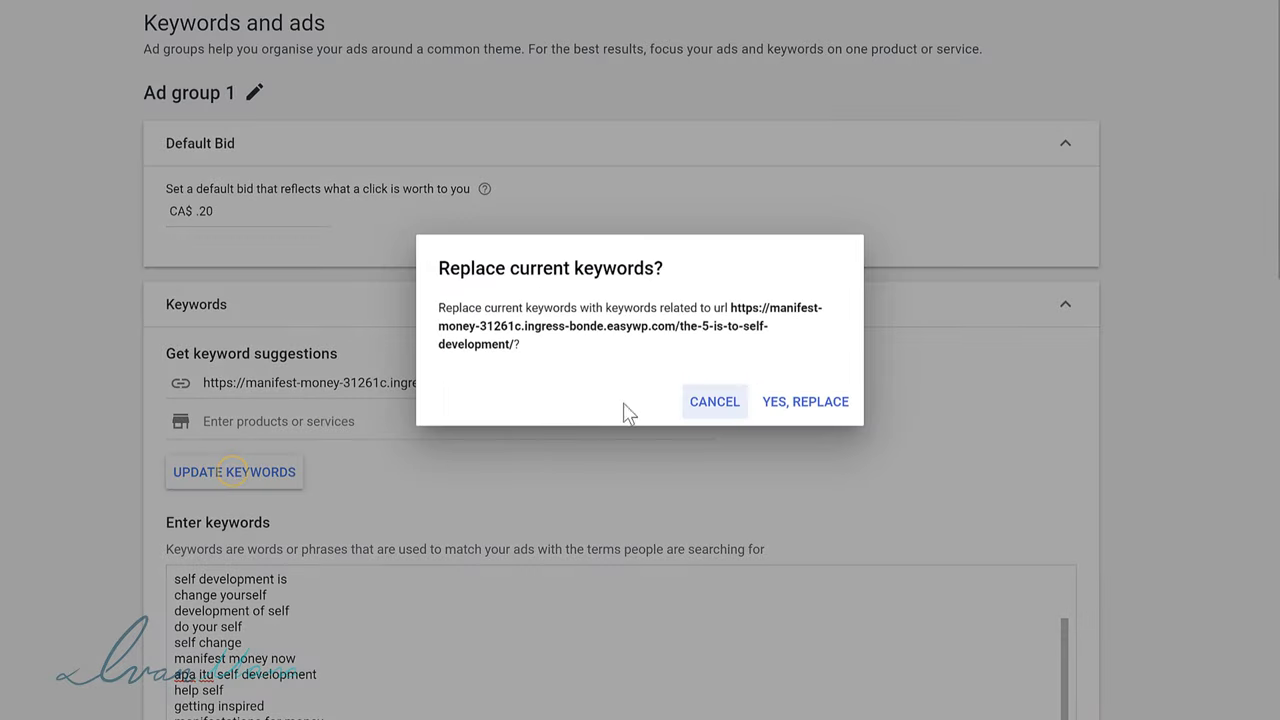
left_click(802, 402)
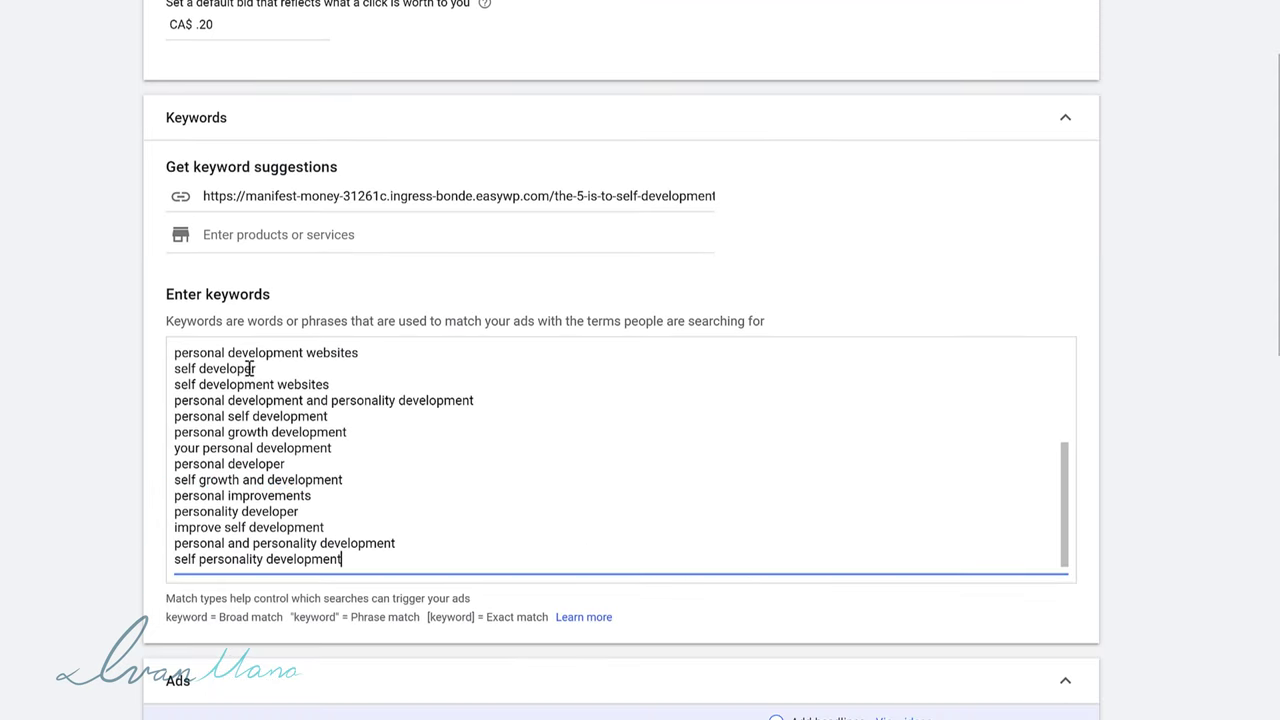
Delete the keywords "self developer" and "personal developer" together with their emptied lines.
left_click_drag(174, 372, 262, 368)
key("BackSpace")
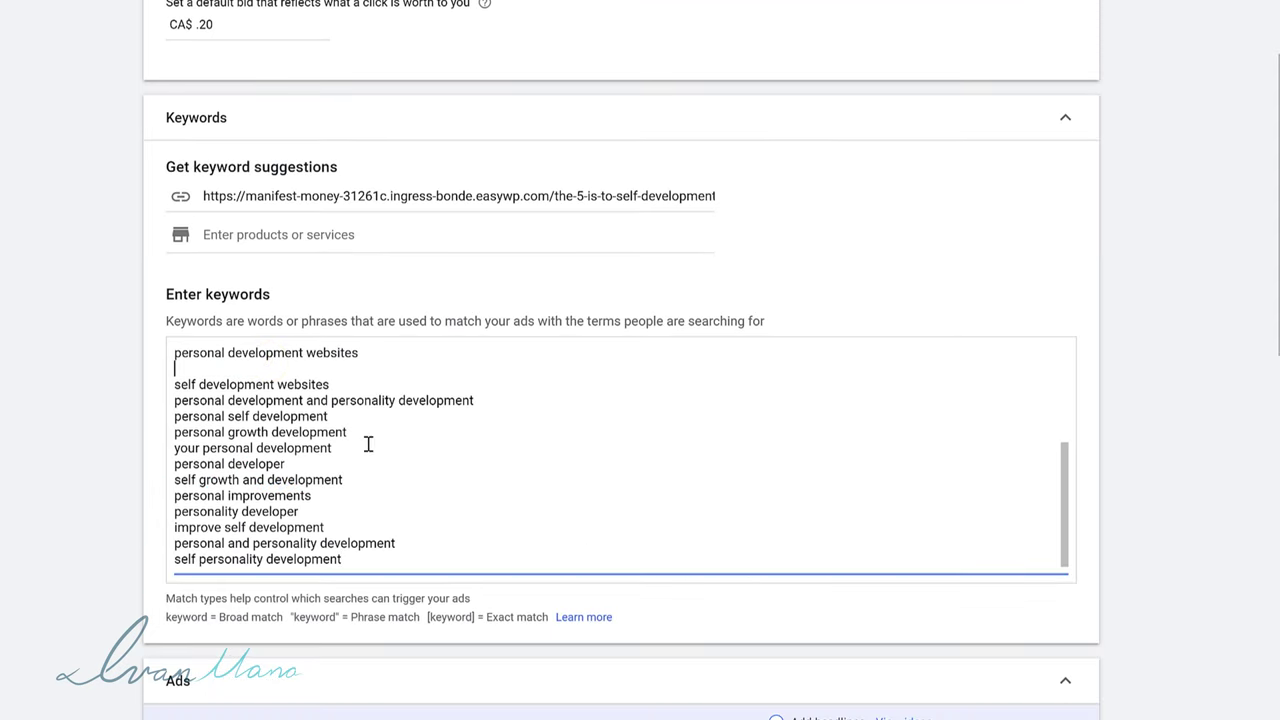
key("BackSpace")
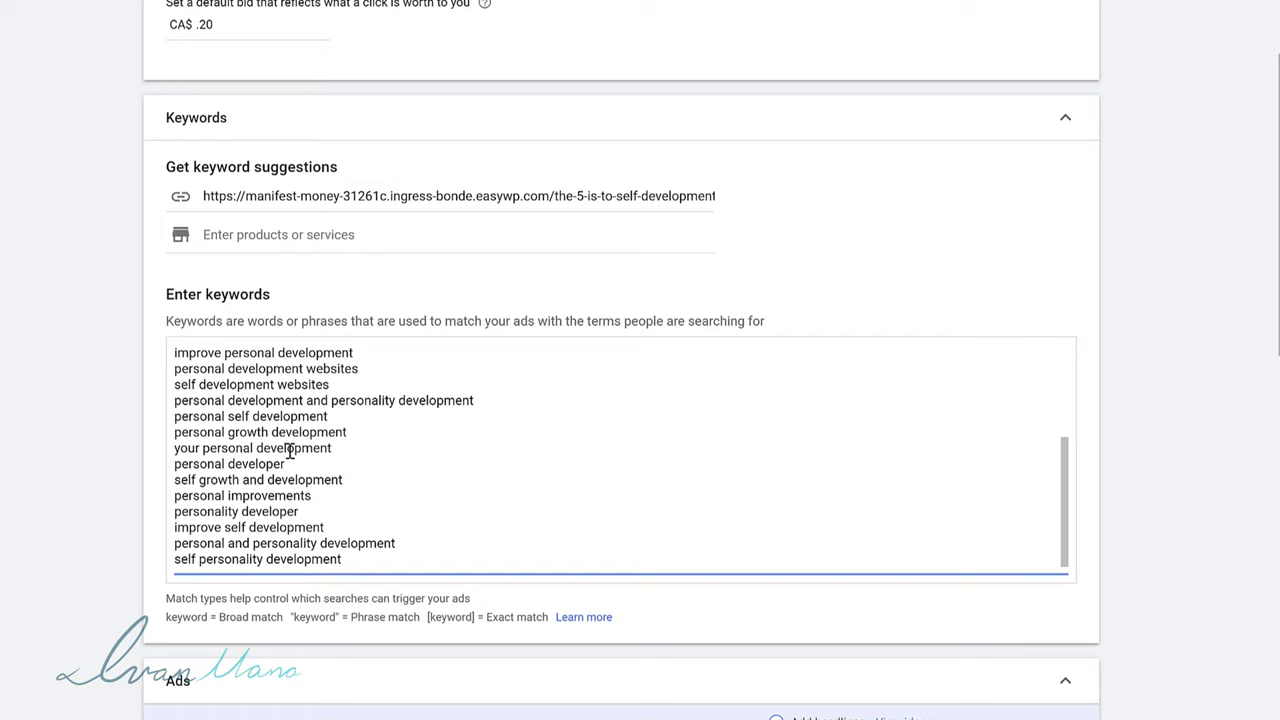
left_click_drag(300, 467, 172, 470)
key("BackSpace")
key("BackSpace")
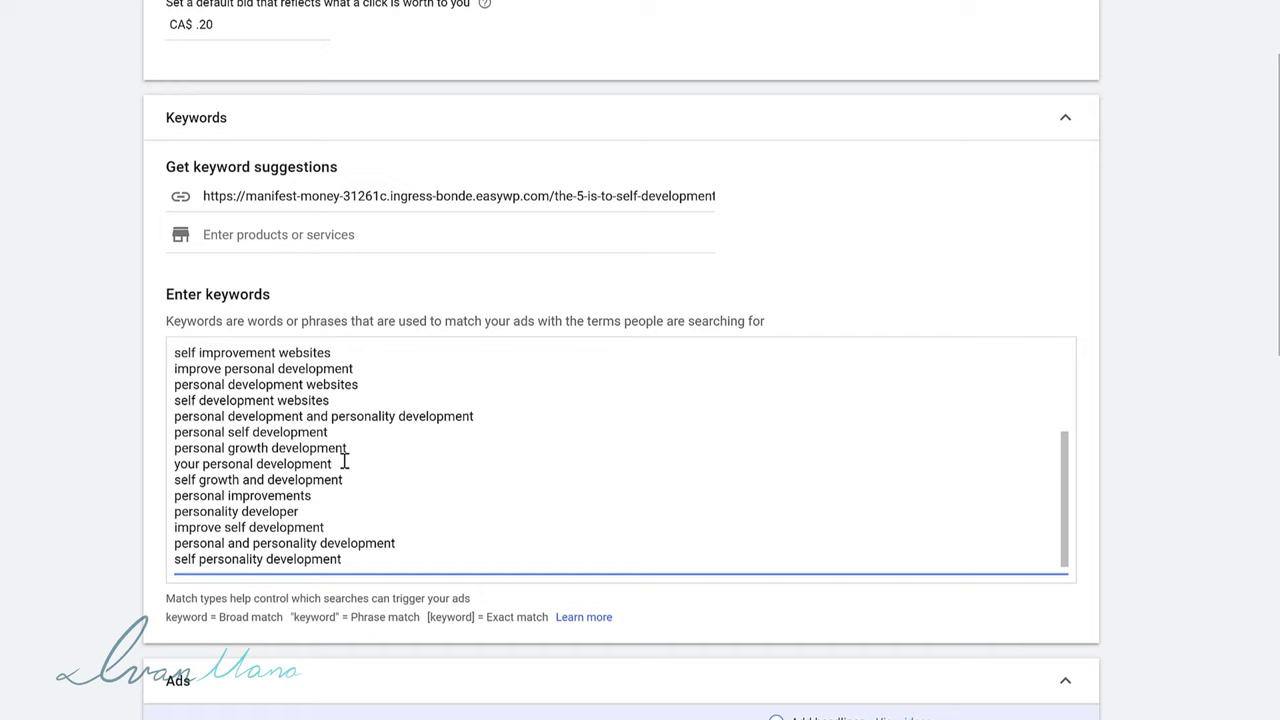
Delete the first four regenerated keywords: "self development", "self improvement", "personal growth" and "self growth".
scroll(330, 277, "down", 2)
scroll(328, 277, "up", 10)
left_click(260, 587)
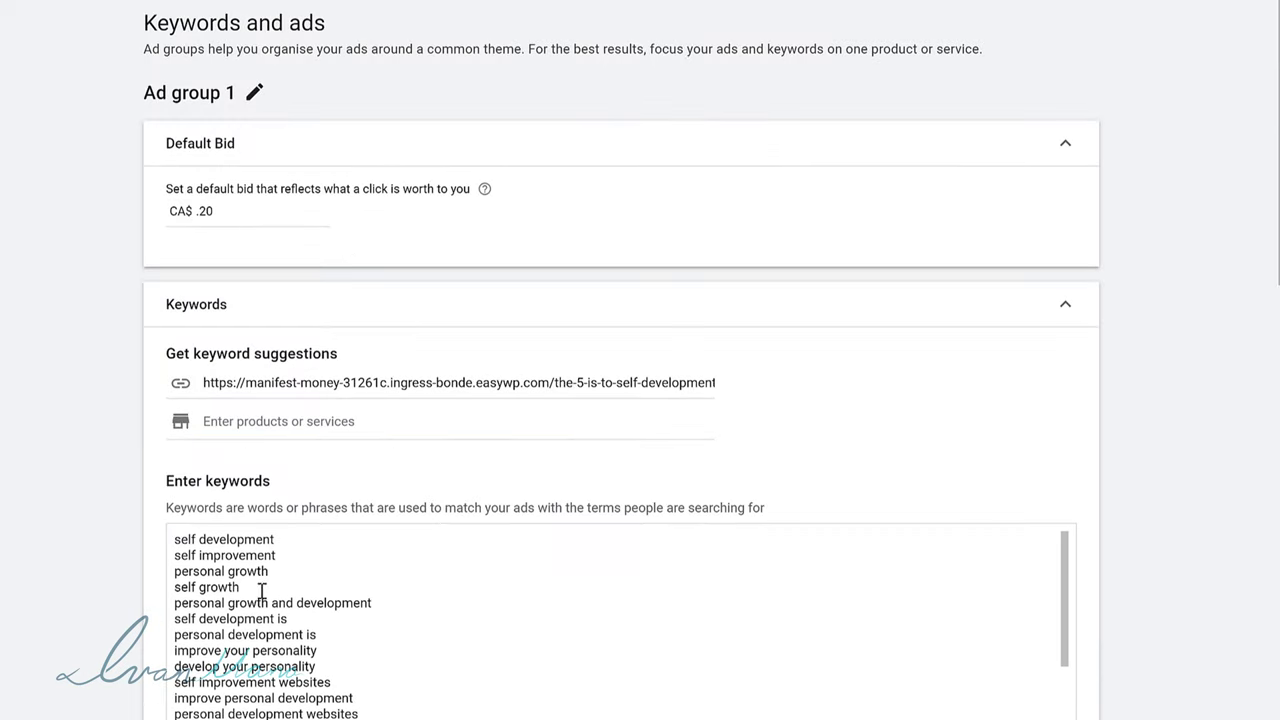
left_click(168, 520, "shift")
key("BackSpace")
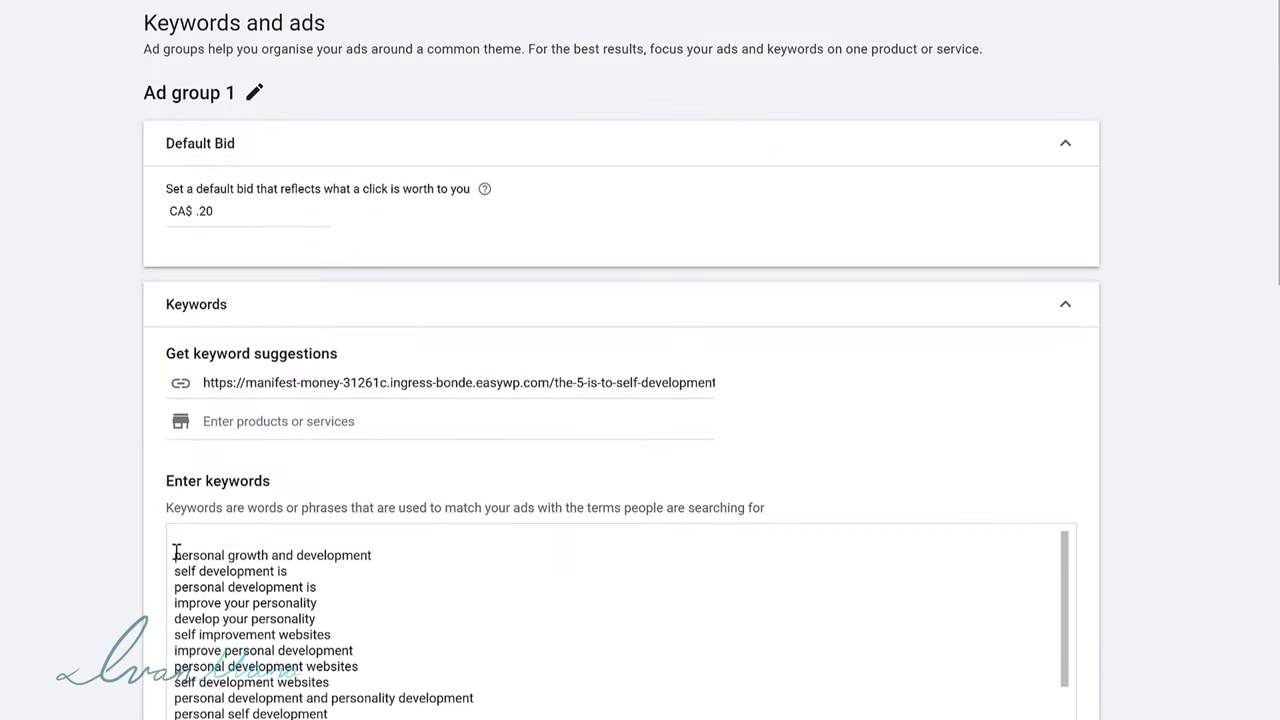
key("BackSpace")
Delete the keywords "self development is" and "personal development is" and close up the emptied lines.
left_click_drag(303, 556, 172, 557)
key("BackSpace")
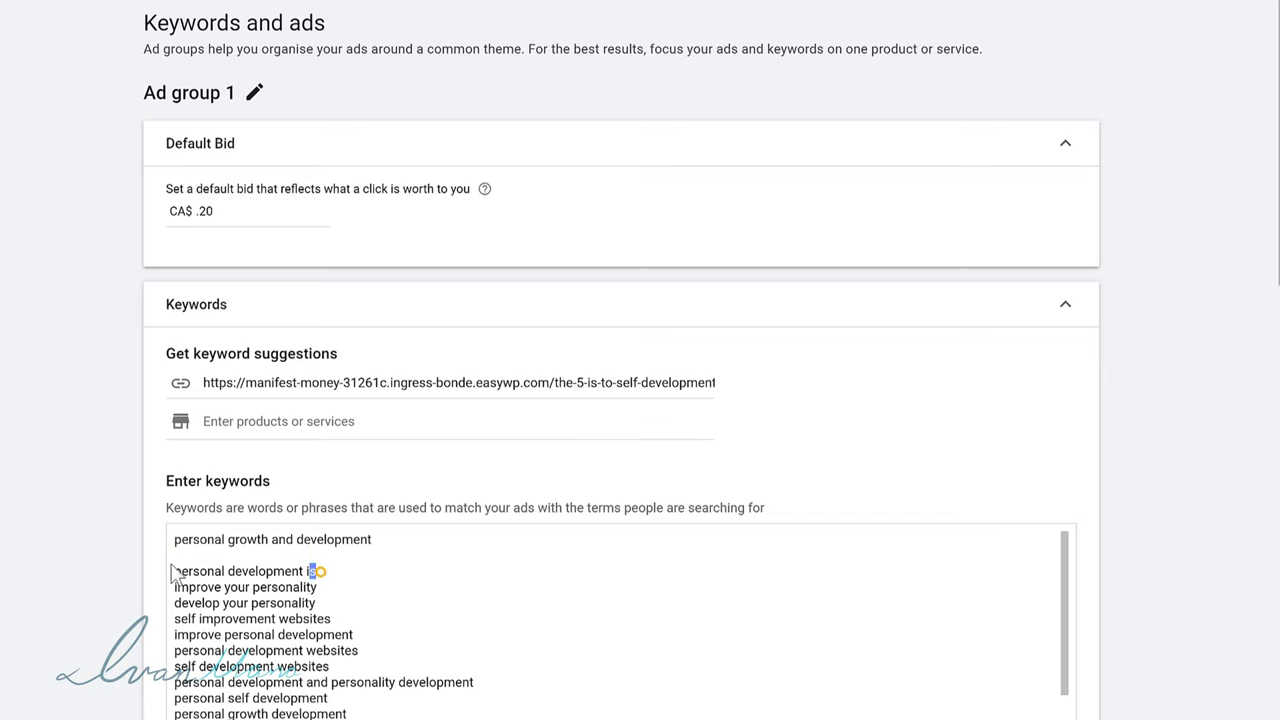
left_click_drag(314, 571, 172, 571)
key("BackSpace")
scroll(281, 513, "down", 1)
key("BackSpace")
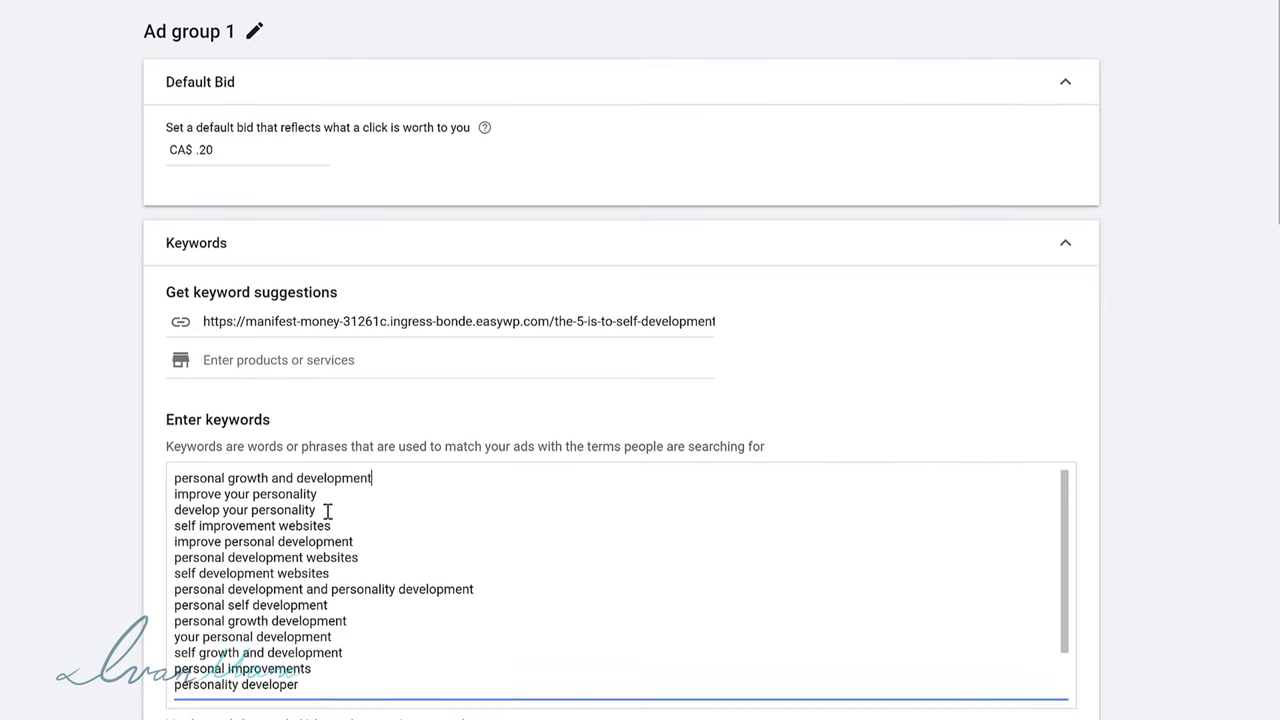
Review the ad's URL, headline and description fields, the preview and the full list of suggested headline keywords.
scroll(430, 400, "down", 2)
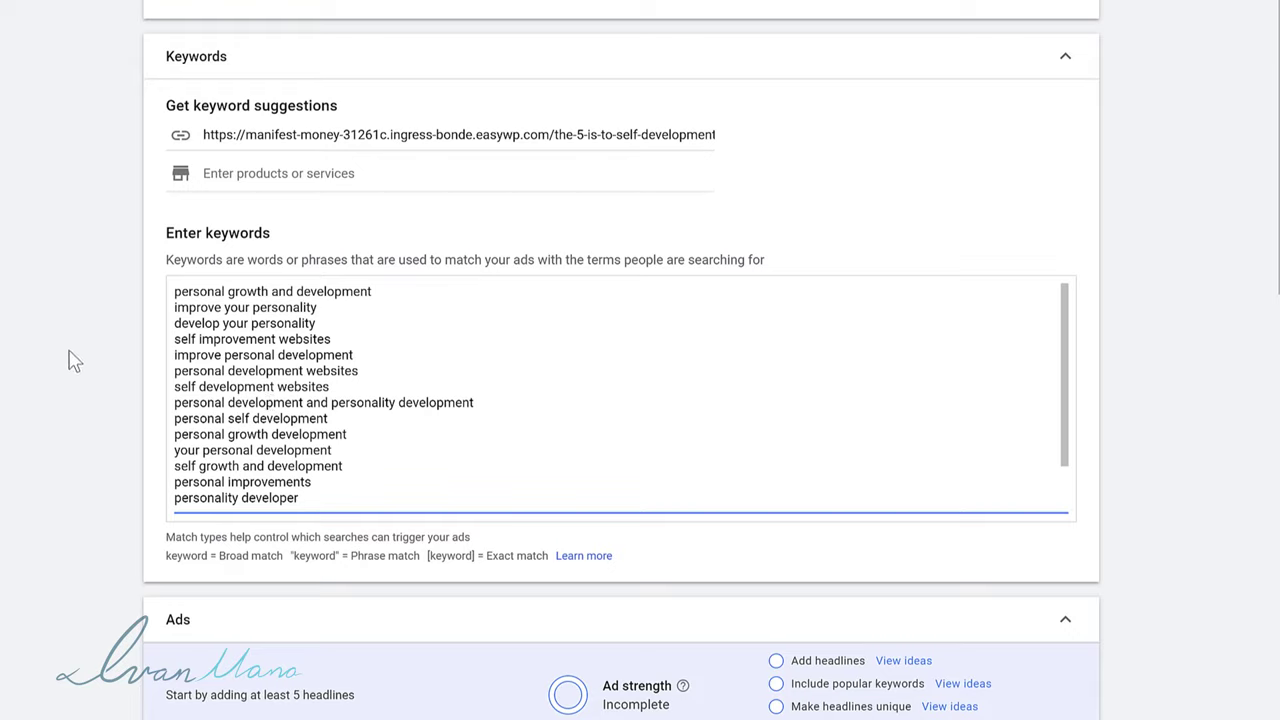
scroll(75, 360, "down", 5)
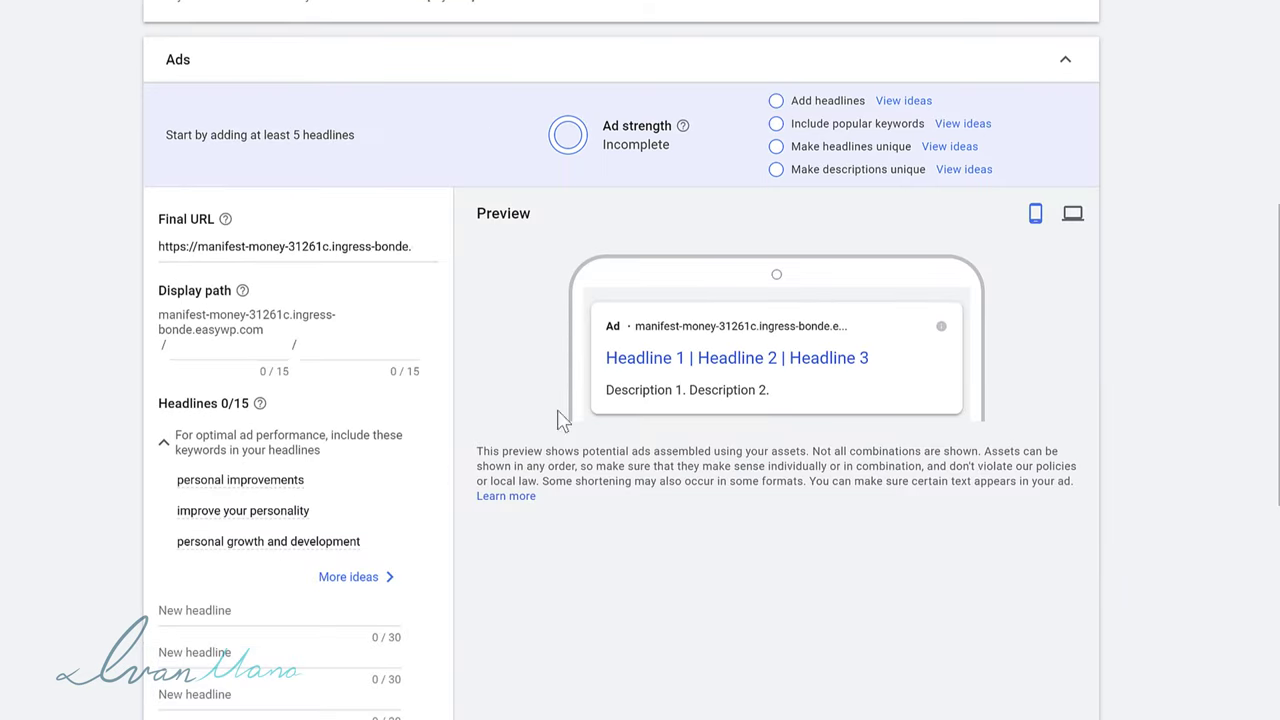
scroll(604, 290, "down", 2)
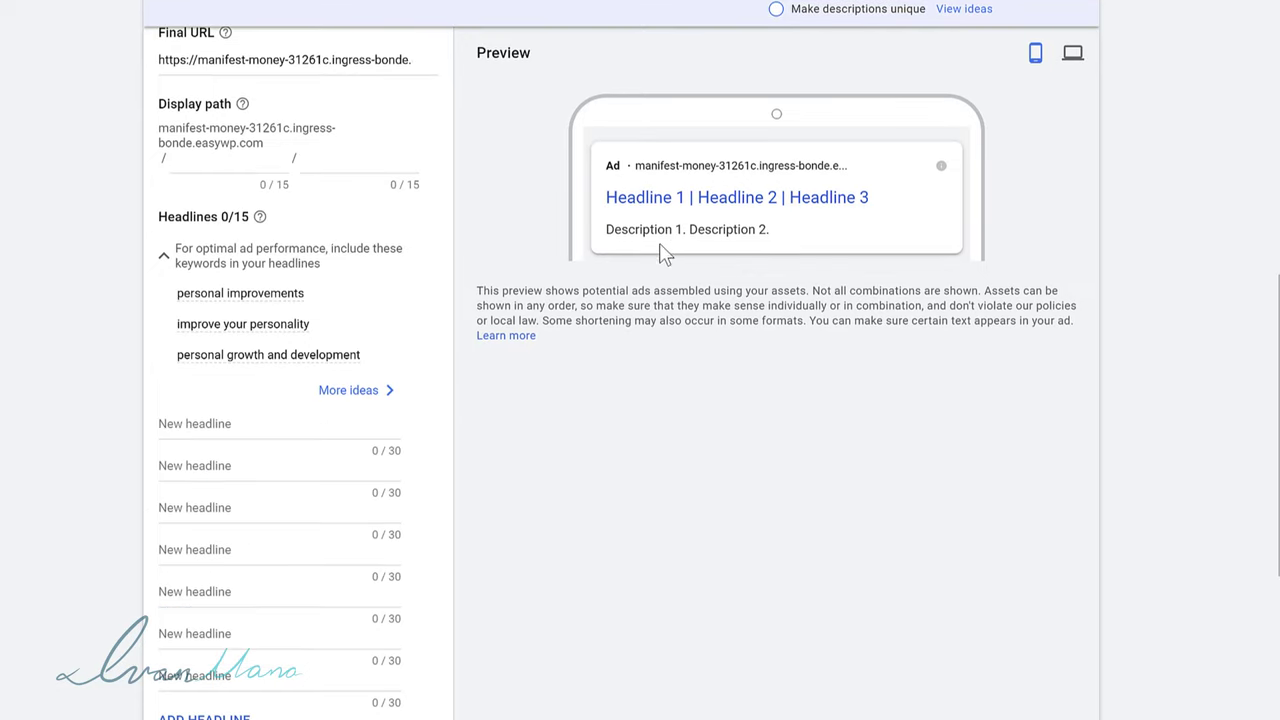
scroll(400, 400, "down", 2)
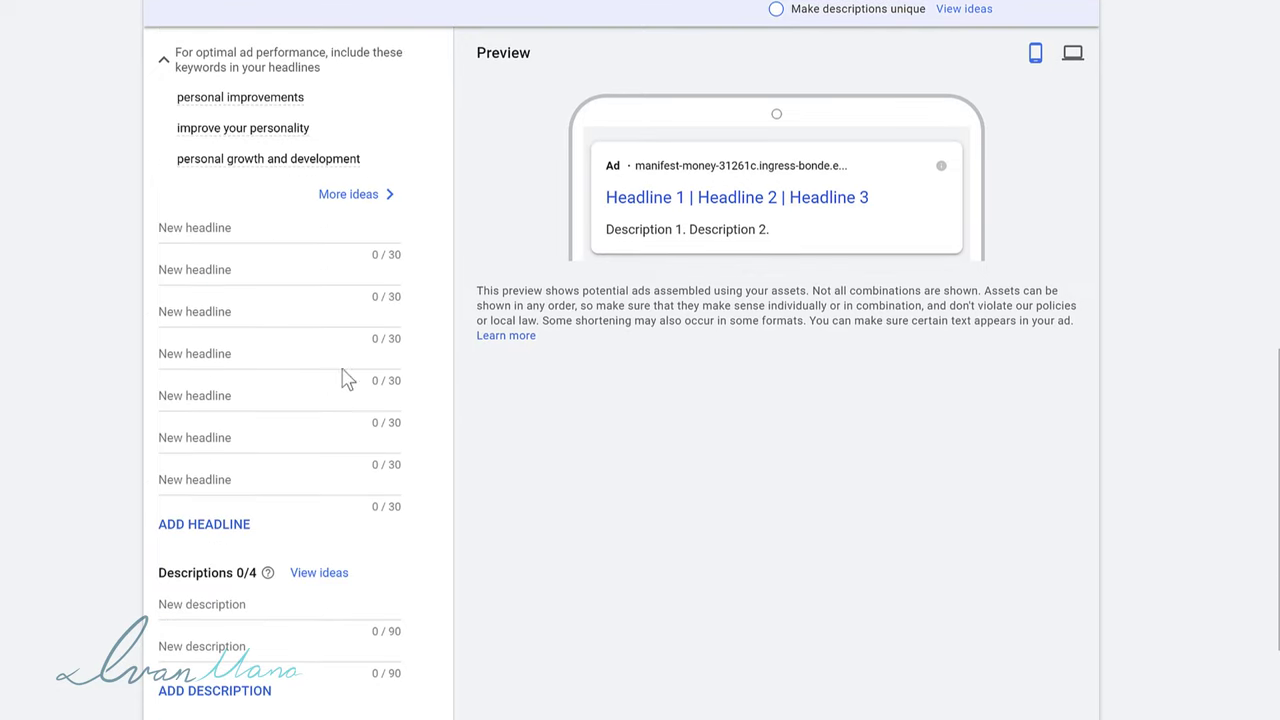
left_click(366, 200)
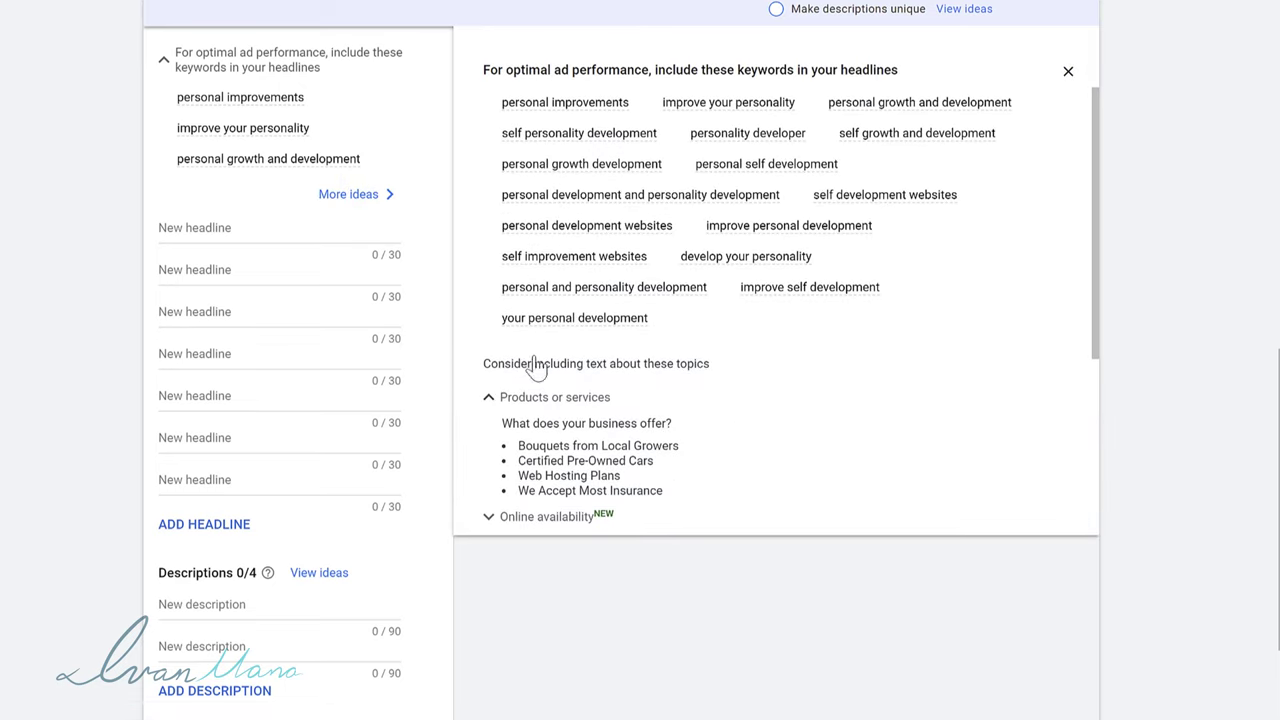
left_click(61, 278)
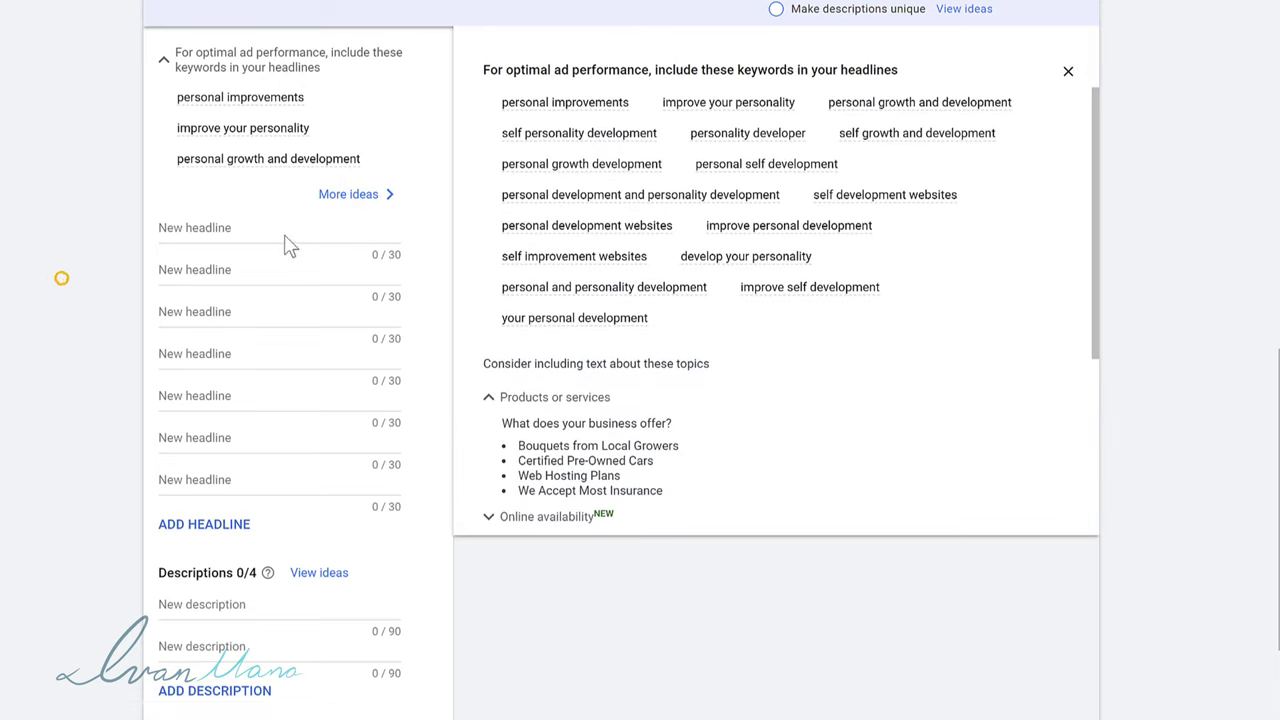
left_click(1068, 71)
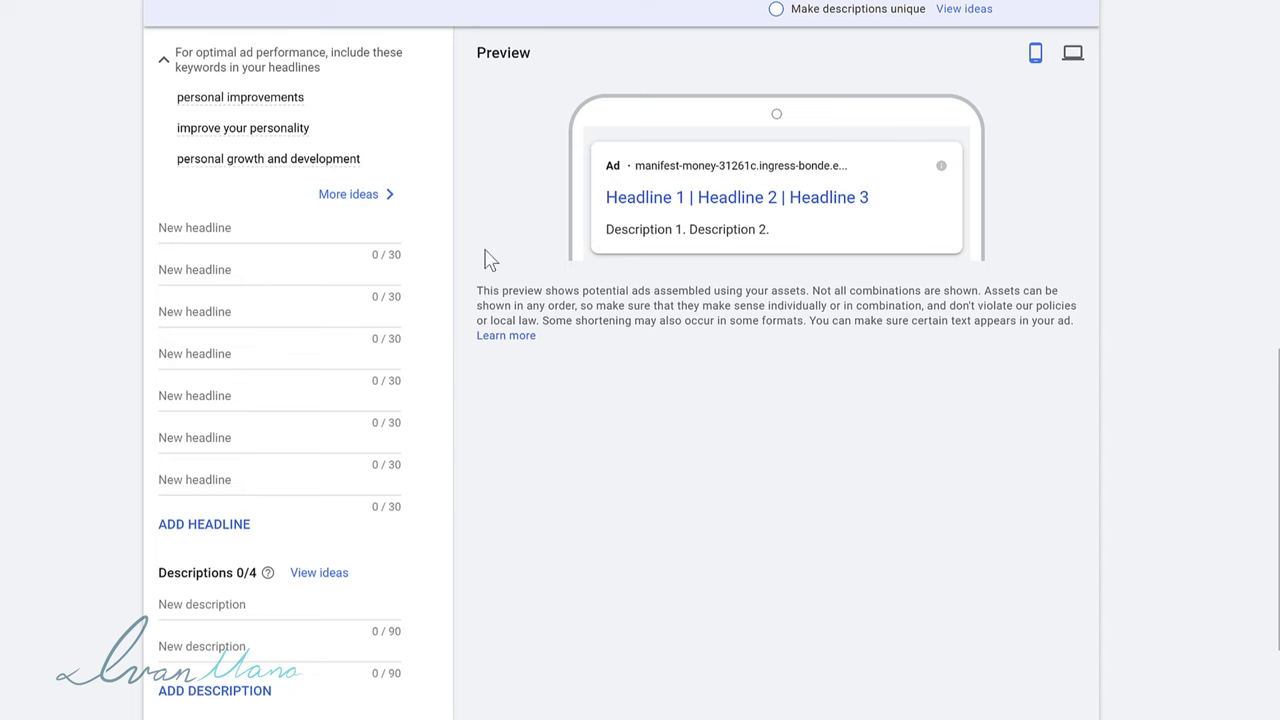
Check the blog post's title and enter "5 I's to Self-Development" as the ad's first headline.
scroll(163, 237, "up", 10)
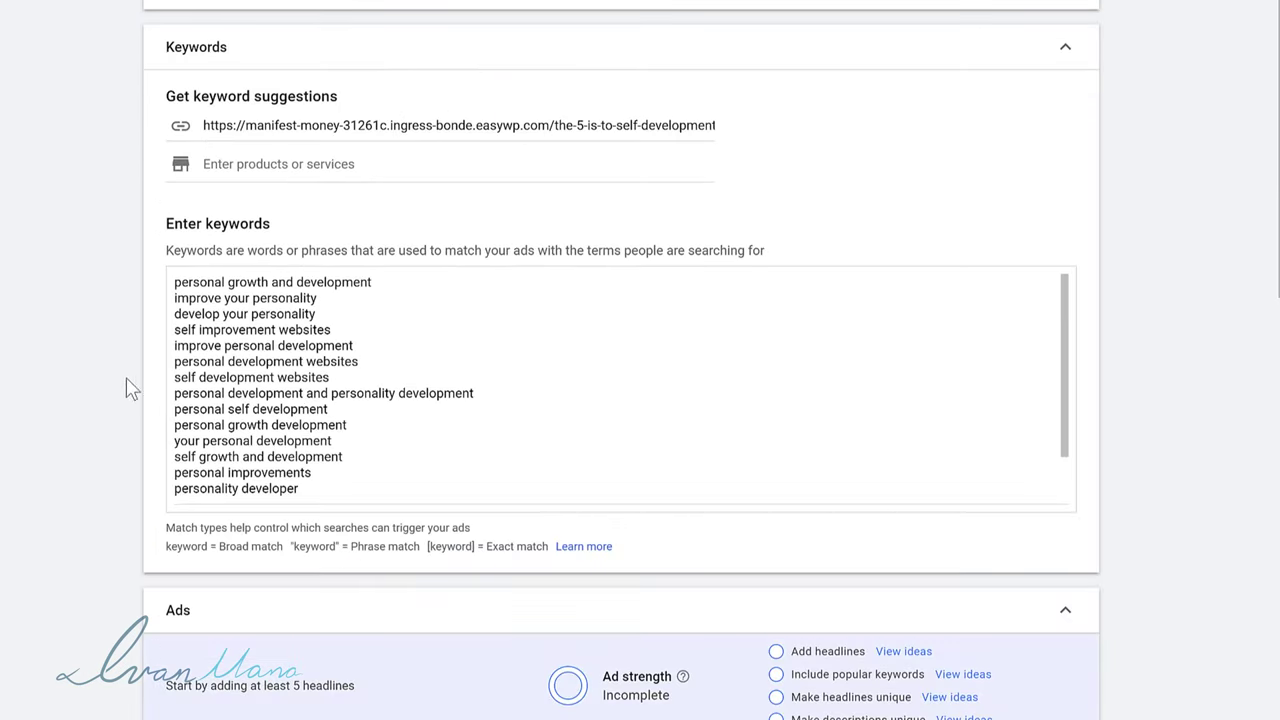
scroll(194, 333, "down", 5)
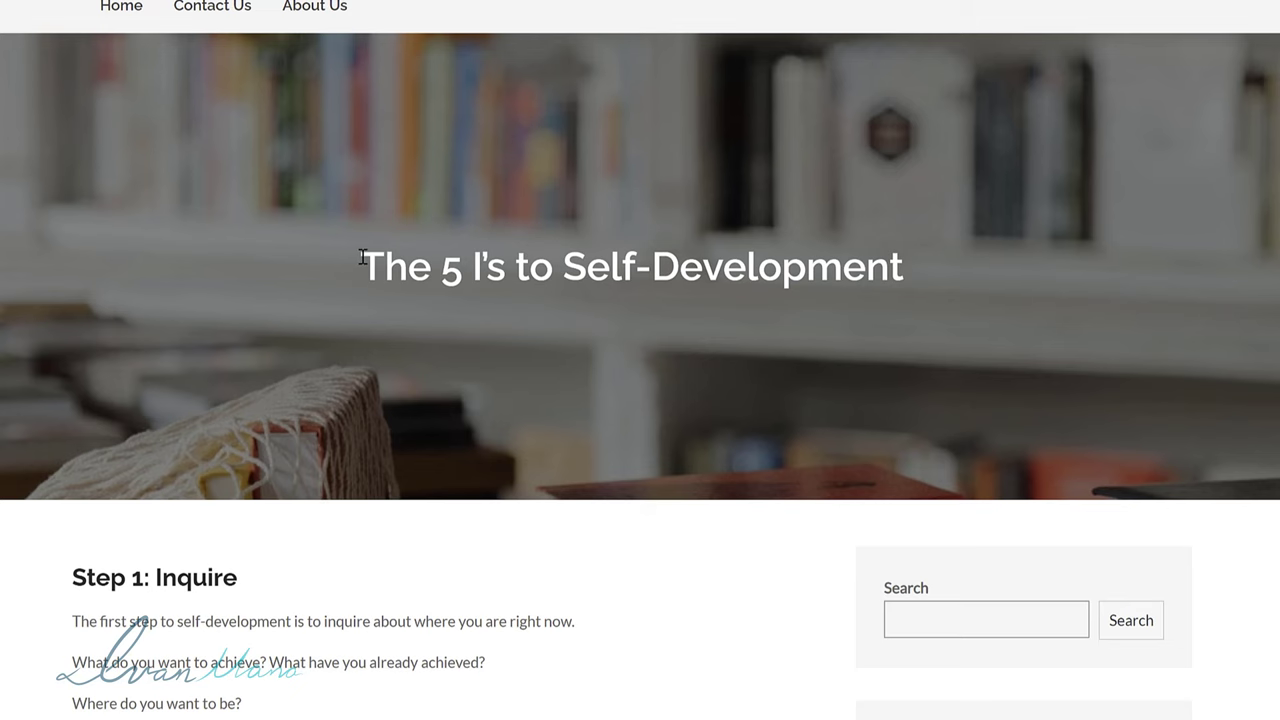
left_click_drag(792, 258, 904, 266)
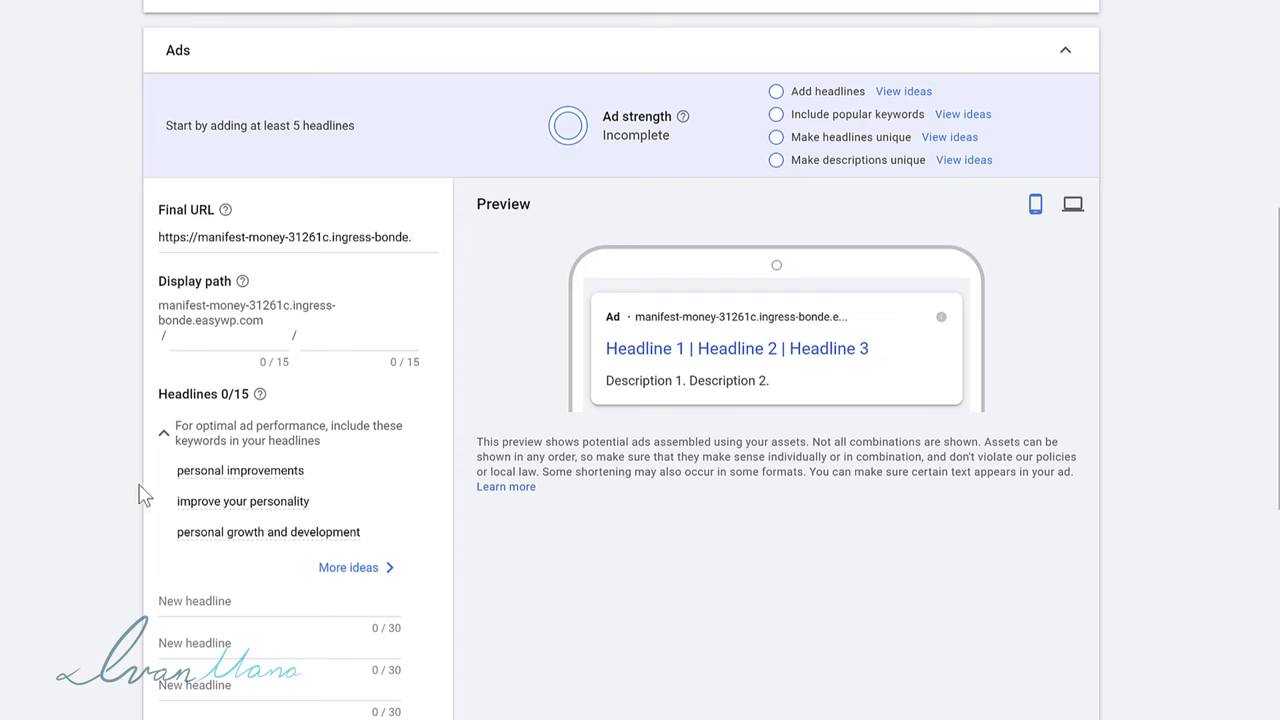
scroll(223, 251, "down", 3)
left_click(222, 228)
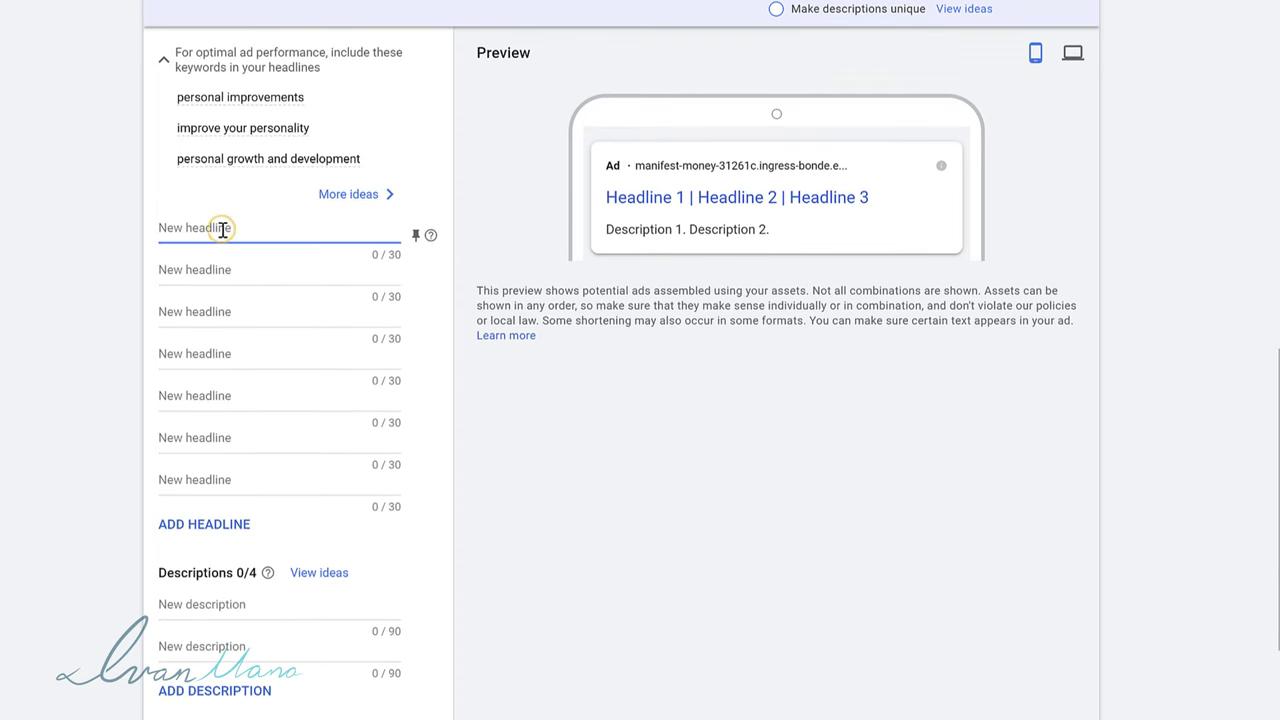
type("5 I's to Self-Devel")
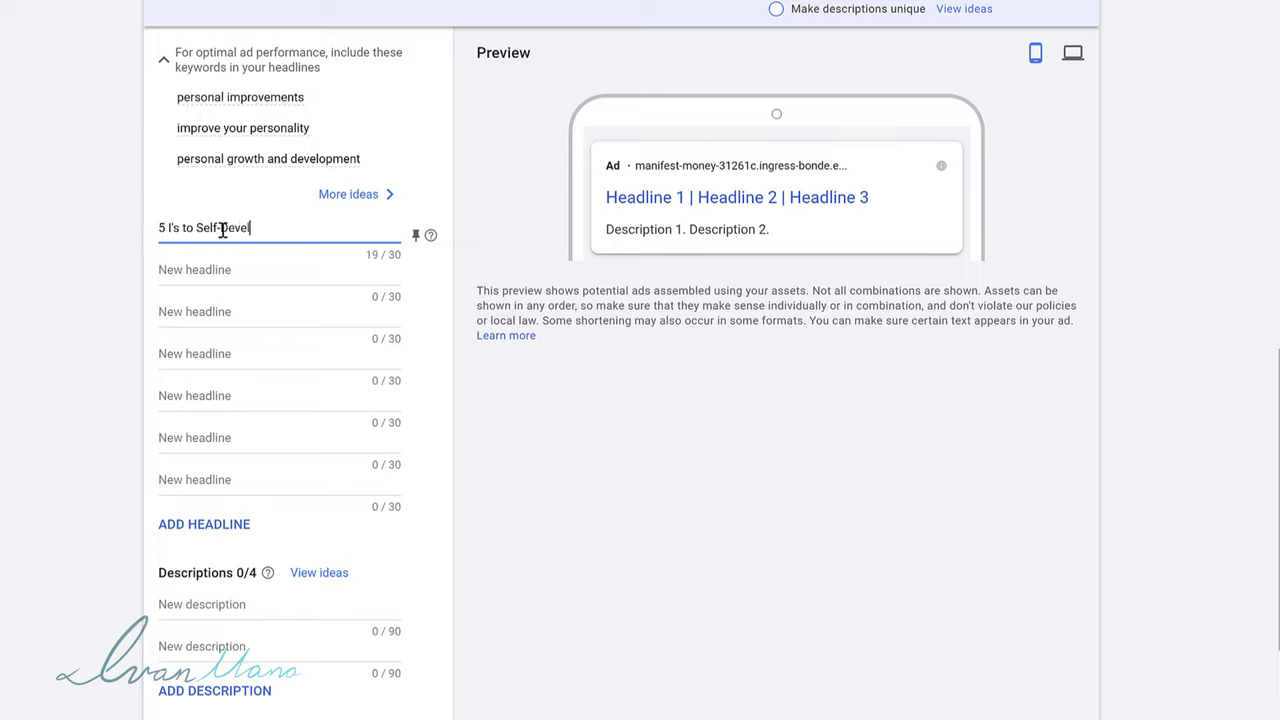
type("t")
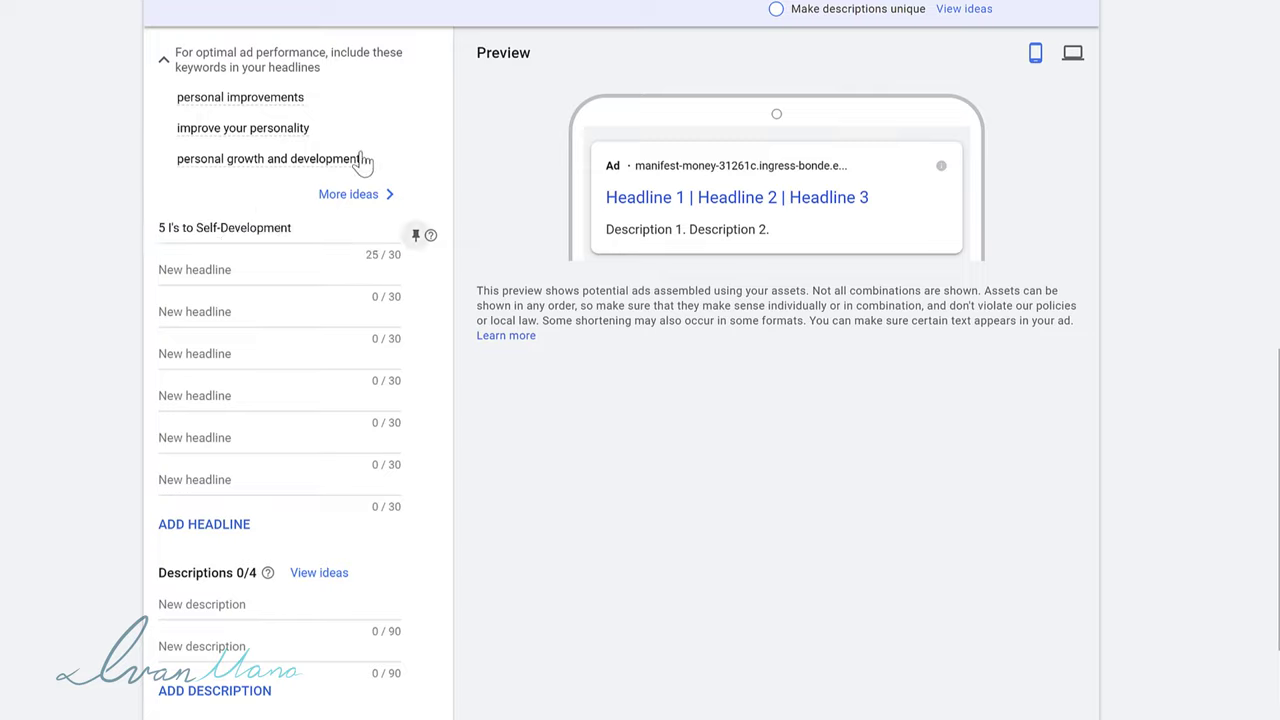
Examine the details of the suggested headline keyword "personal growth and development", including its recent searches and use in the headlines.
left_click(257, 168)
scroll(257, 170, "up", 2)
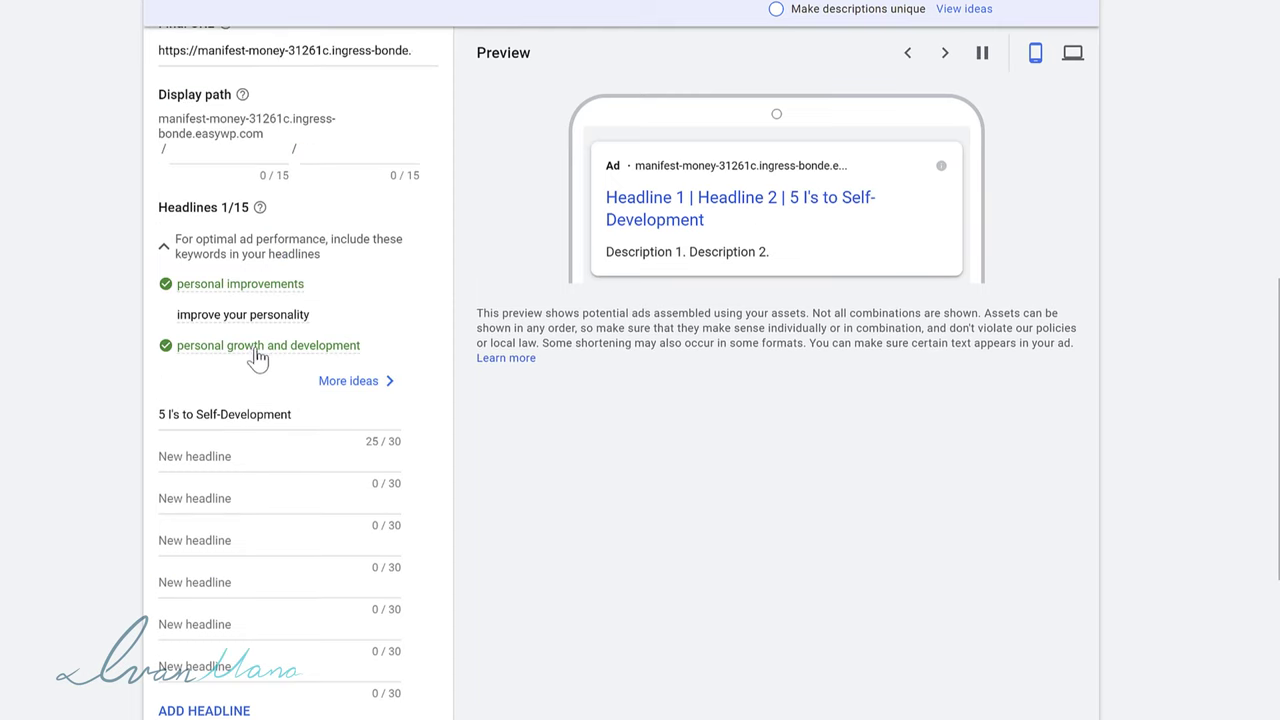
mouse_move(245, 360)
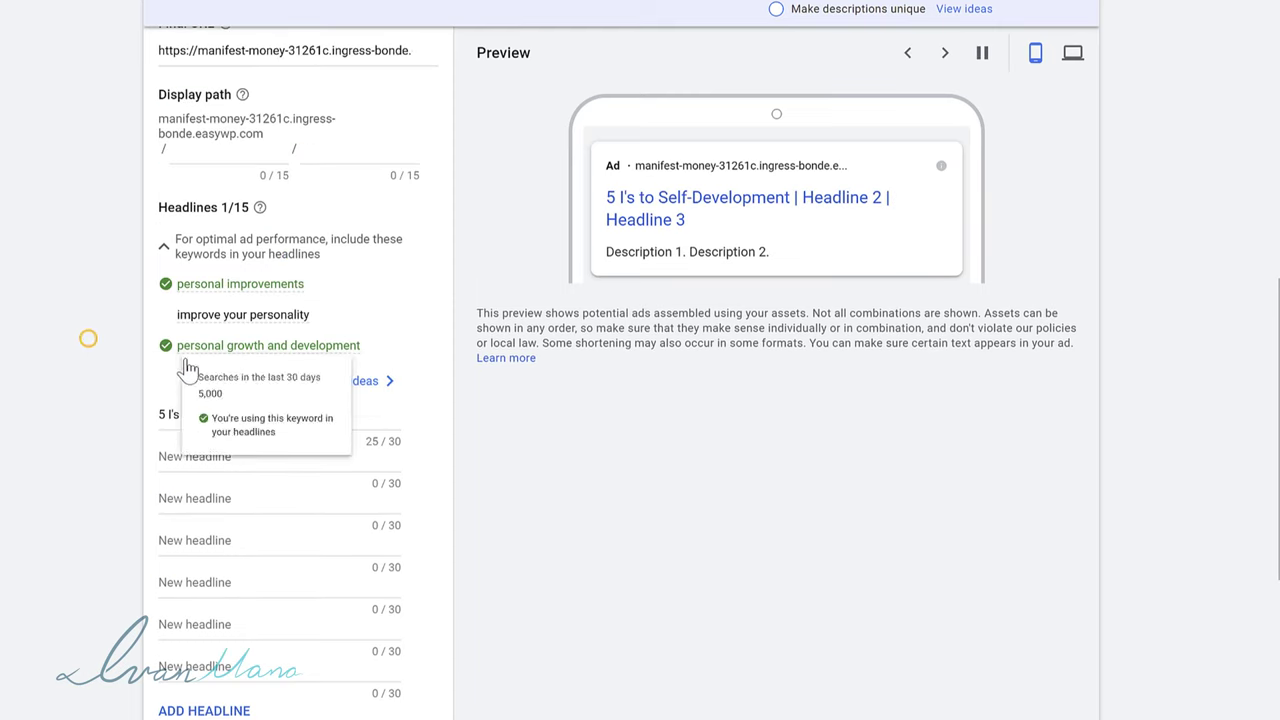
scroll(380, 357, "up", 4)
scroll(486, 406, "down", 4)
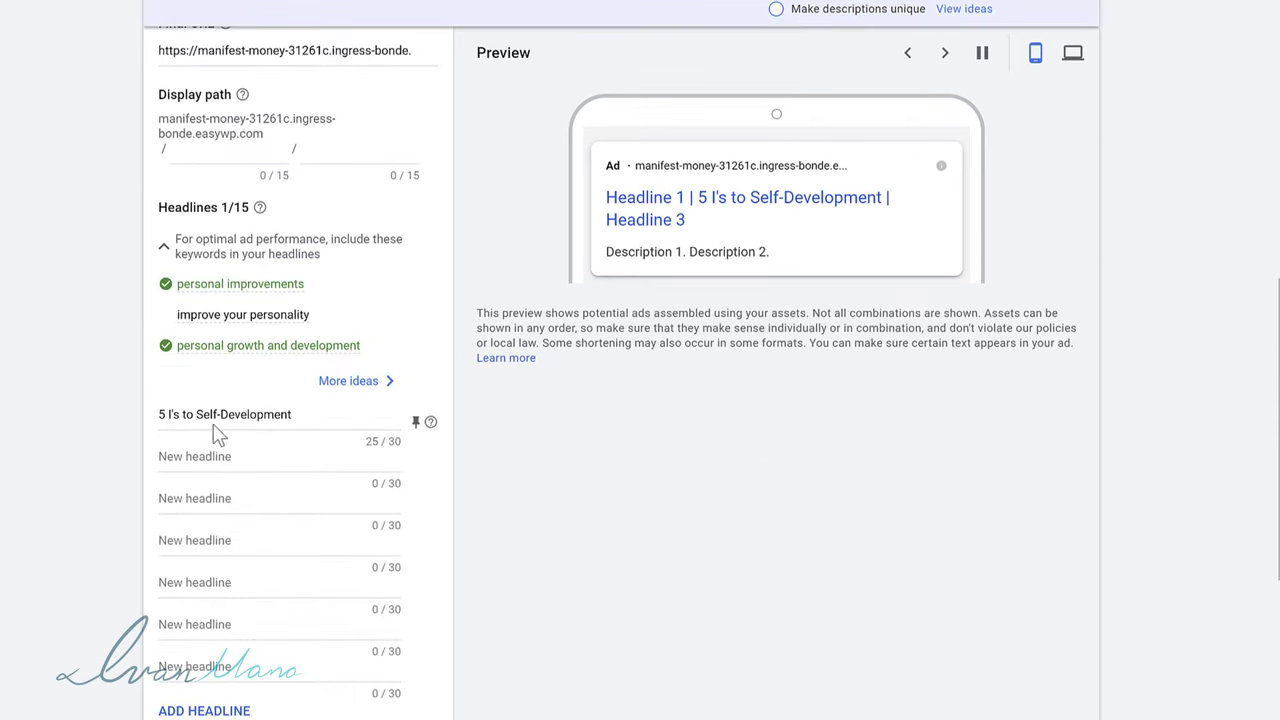
mouse_move(176, 348)
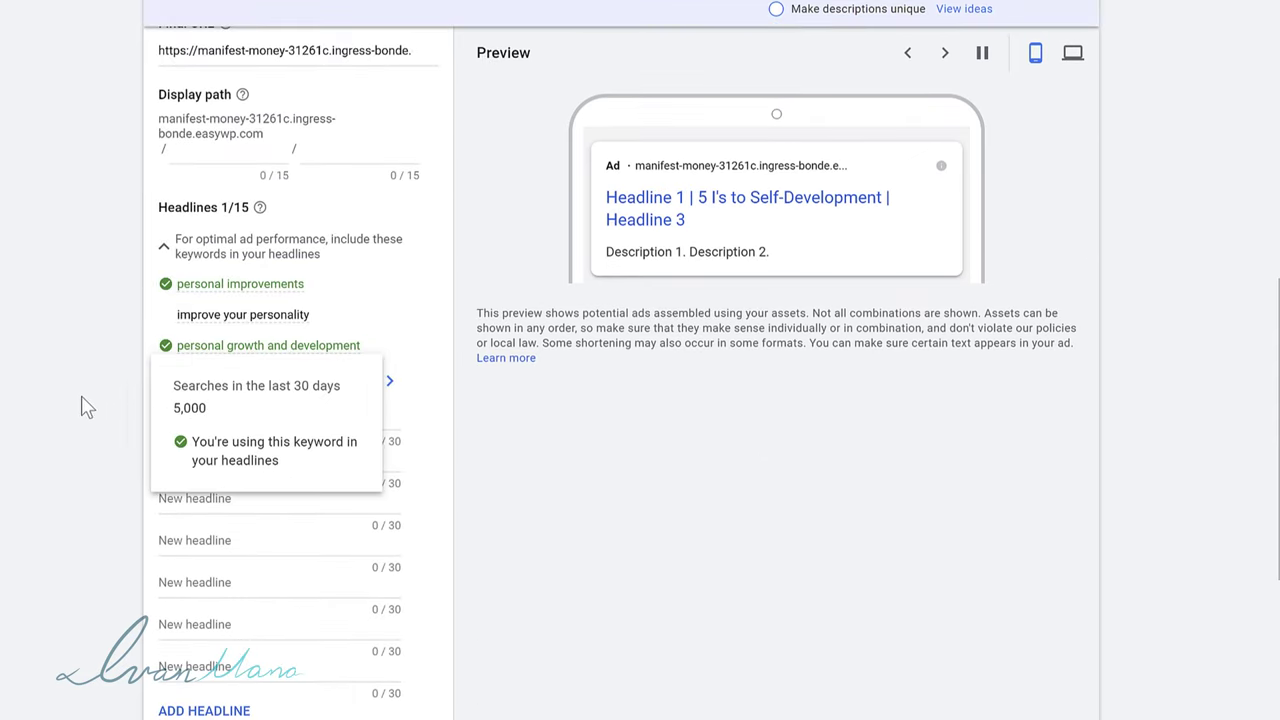
Add "Personal Growth & Development" and "Get Started Now" as the ad's second and third headlines.
left_click(40, 393)
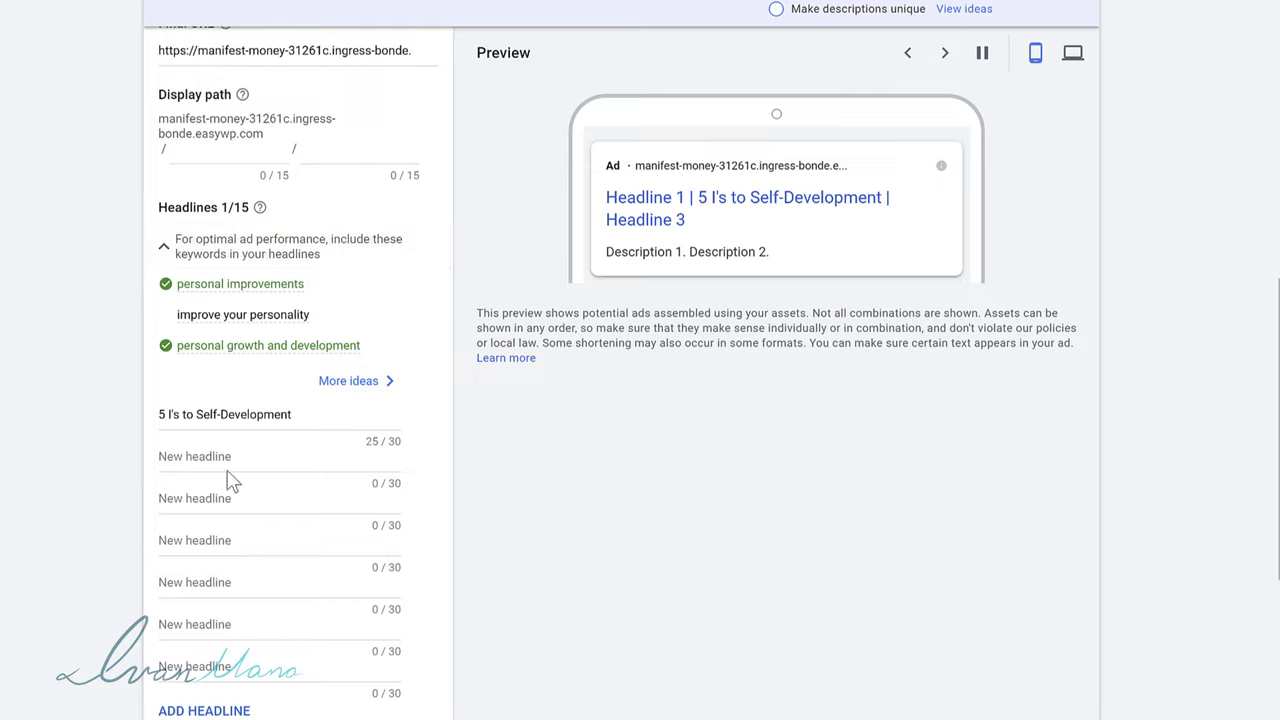
left_click(195, 456)
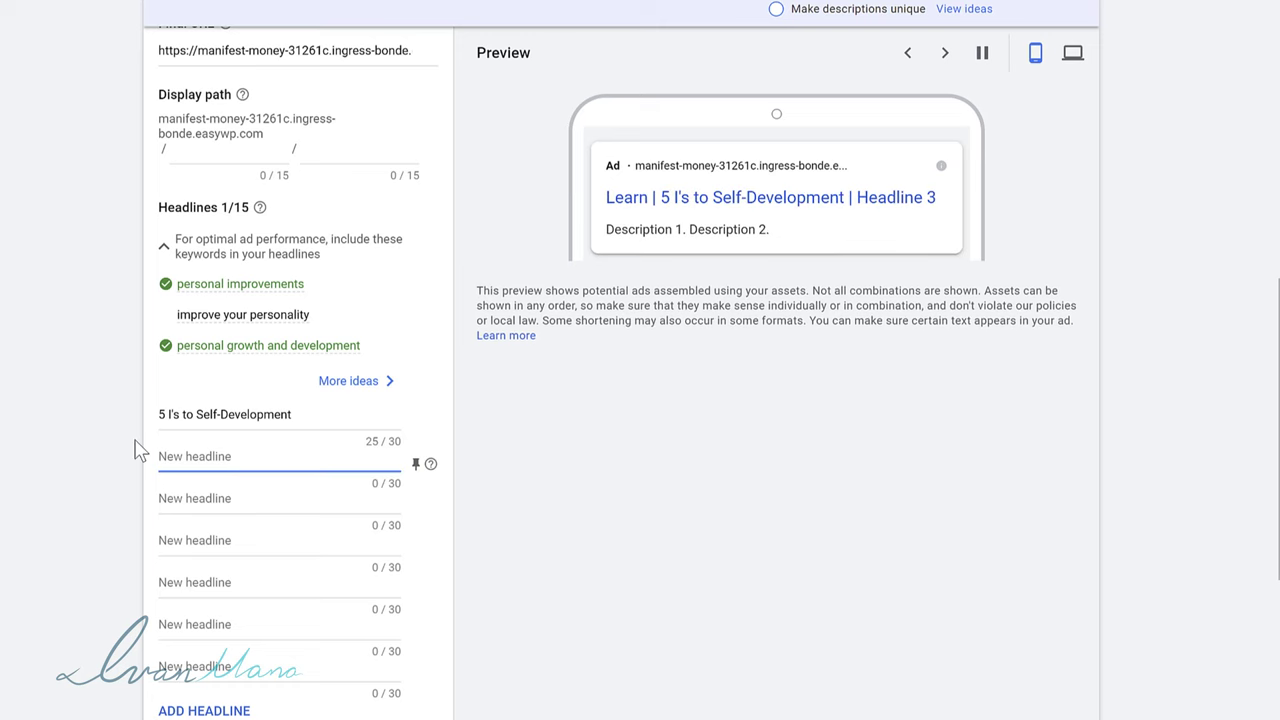
type("Personal Growth & Development")
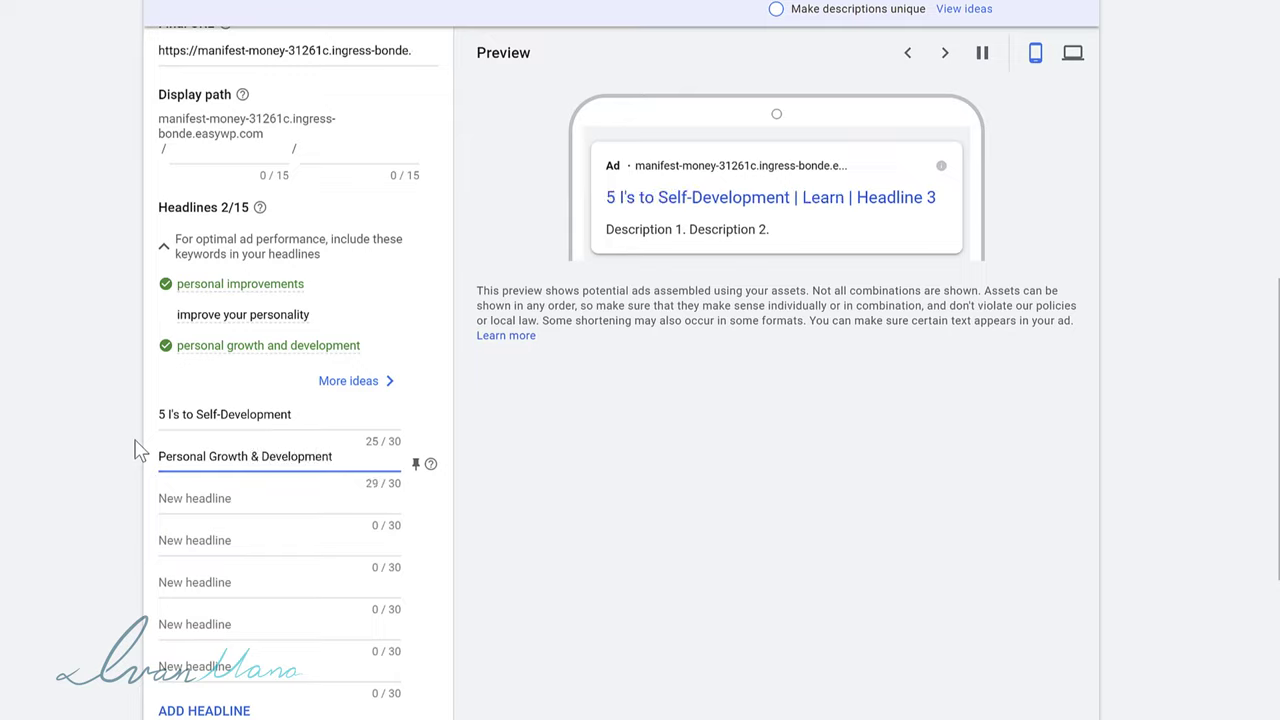
left_click(200, 503)
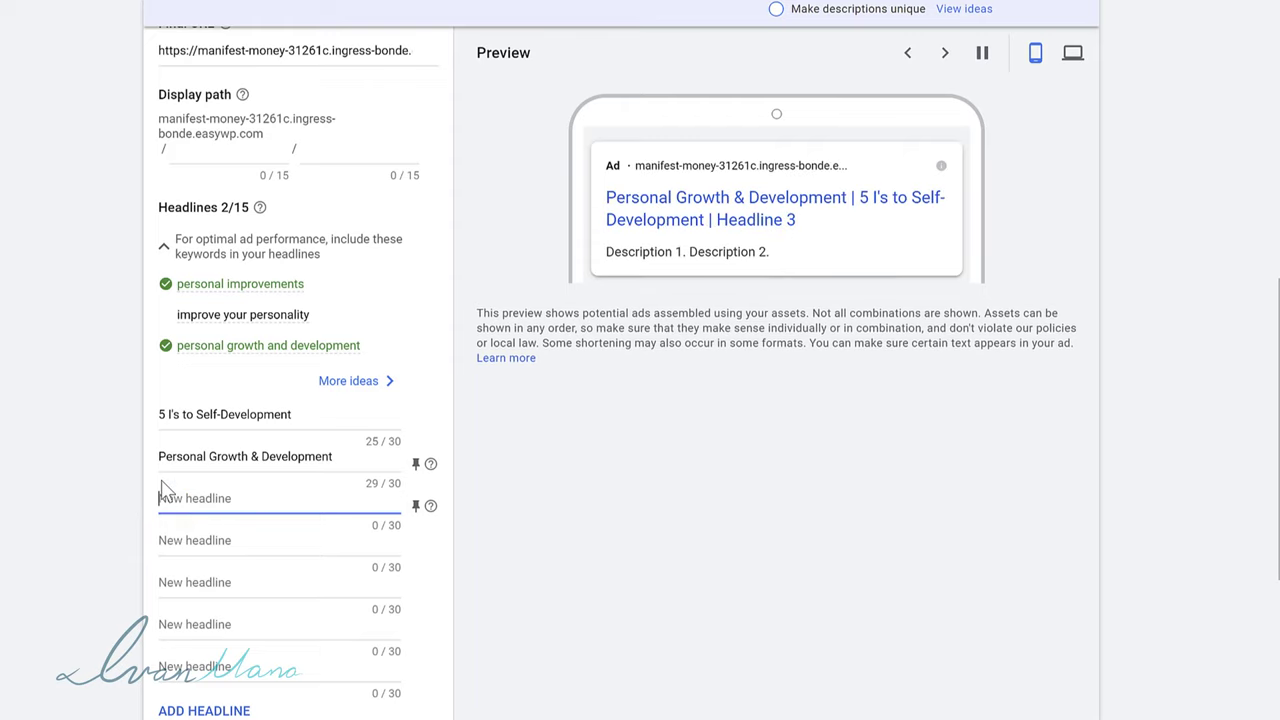
type("Gut")
type(" Started Now")
key("Tab")
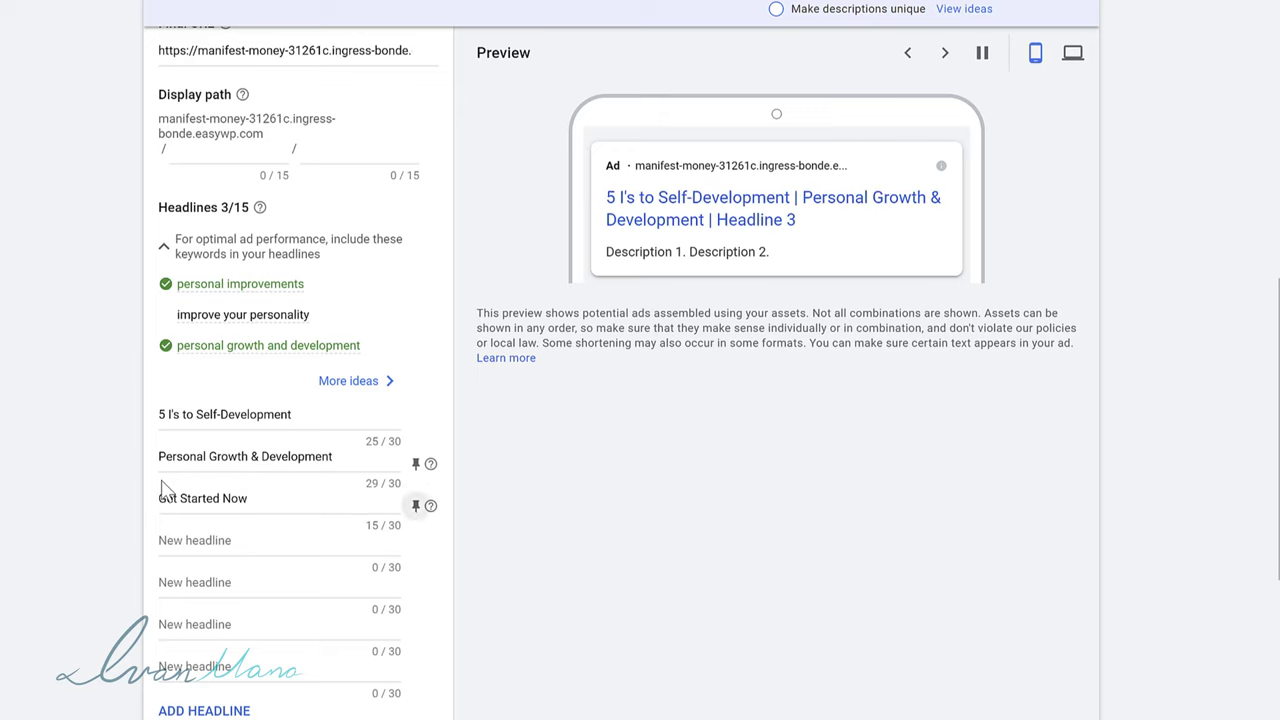
Add "Learn More Now" and "Read More Now" as the ad's fourth and fifth headlines.
scroll(165, 490, "down", 4)
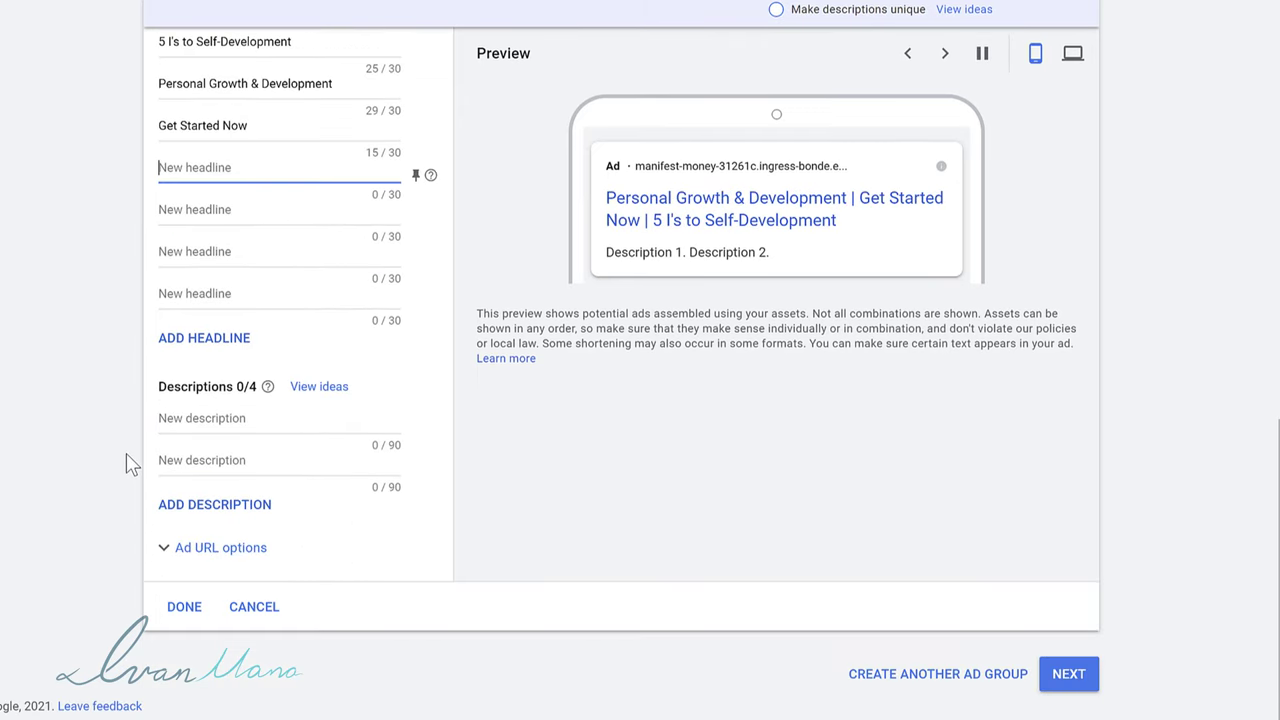
type("Learn")
left_click(208, 397)
type("Re")
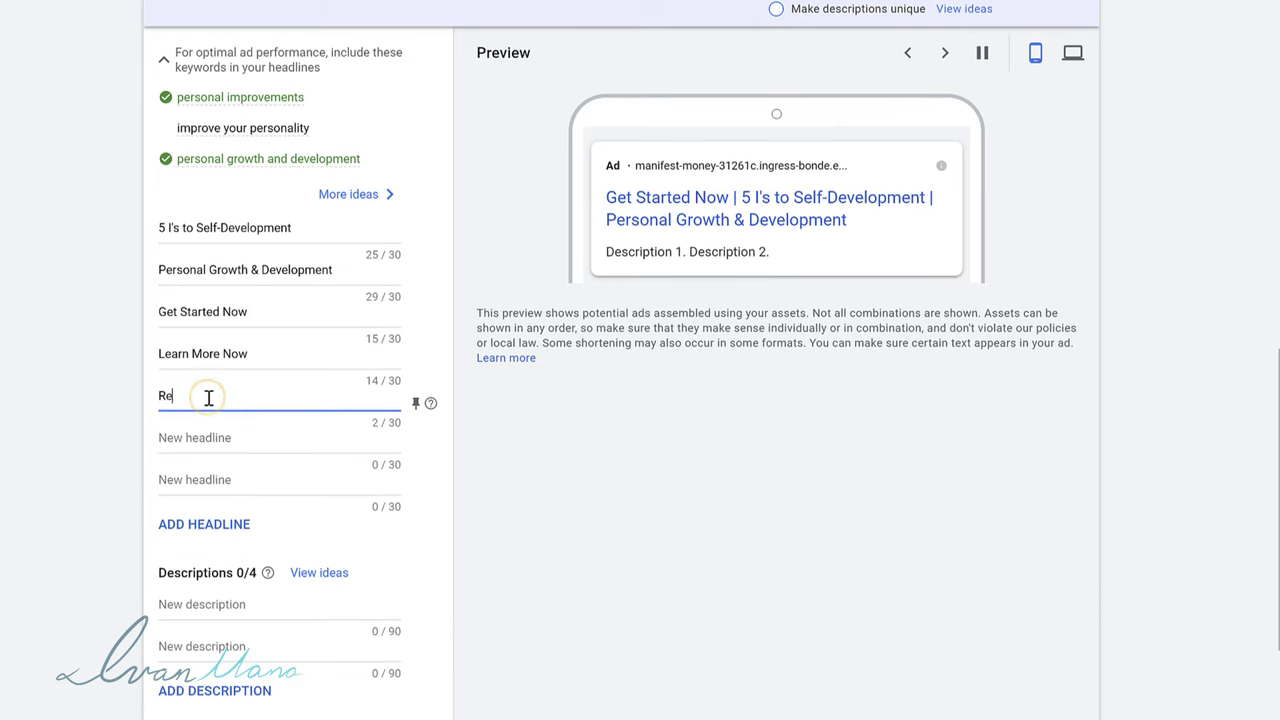
type("ad More Now")
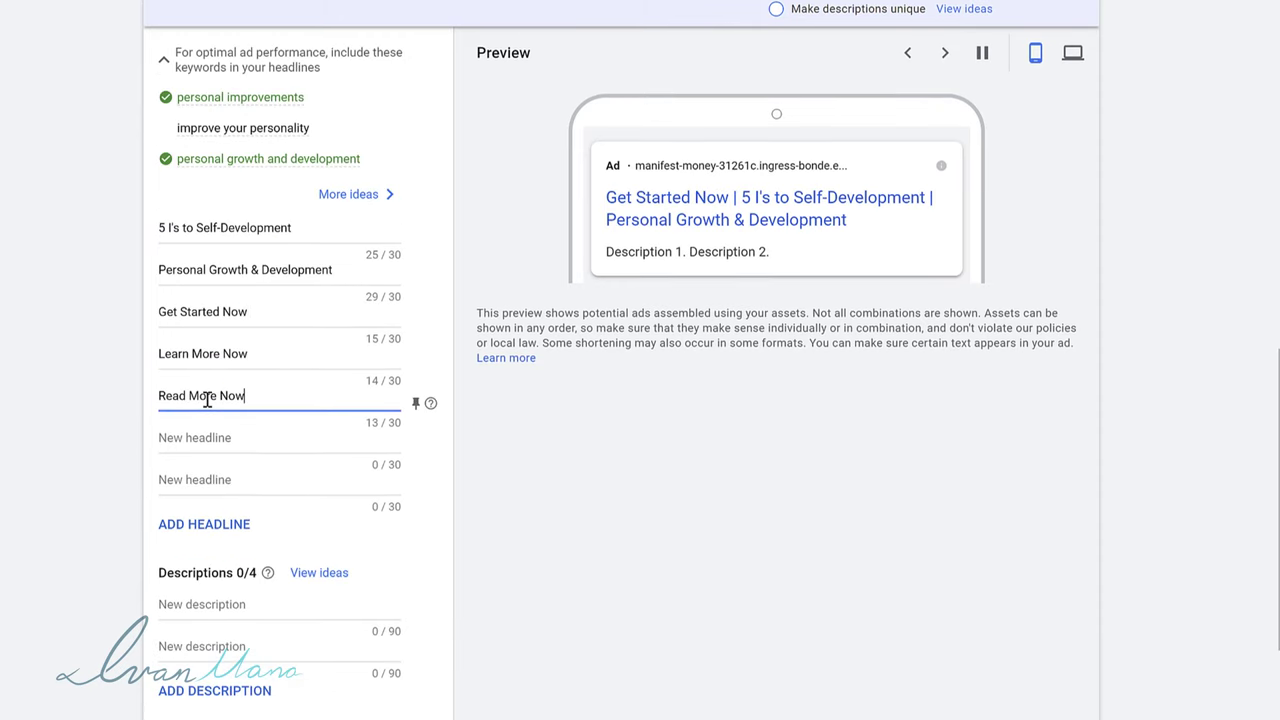
Check the steps in the blog post and enter "5 Simple Steps" as the ad's sixth headline.
left_click(212, 438)
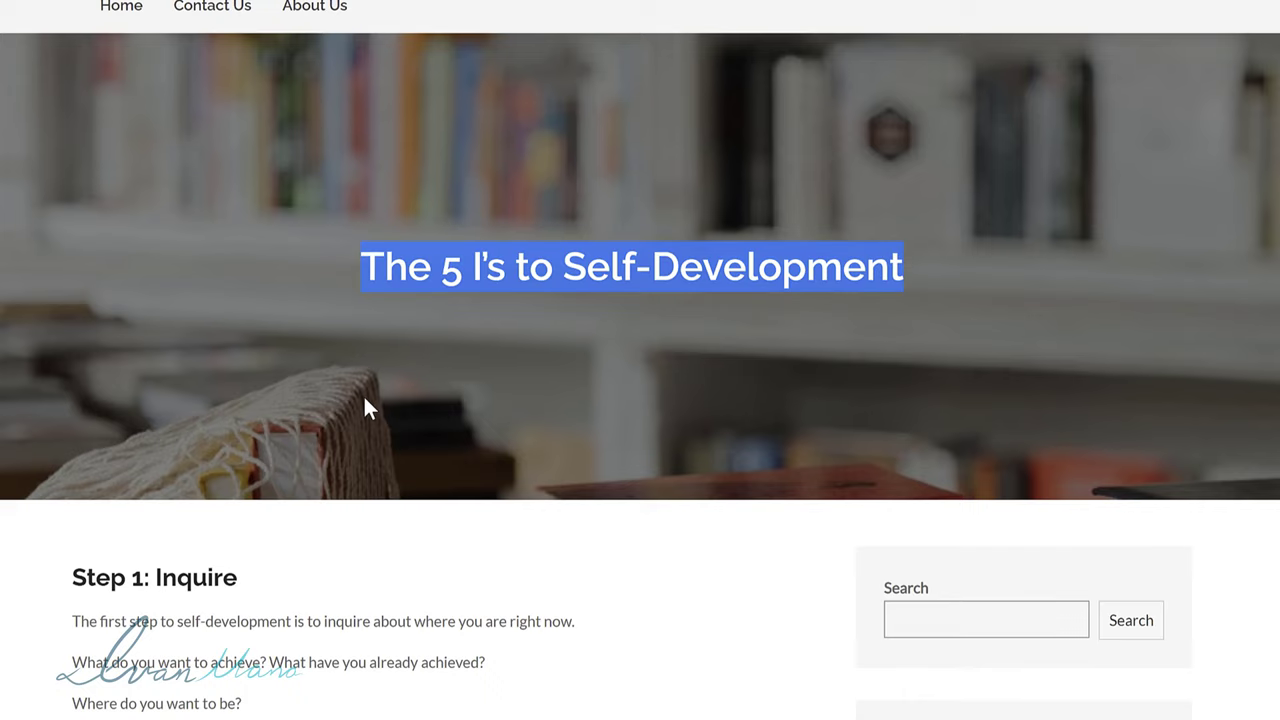
scroll(363, 394, "down", 3)
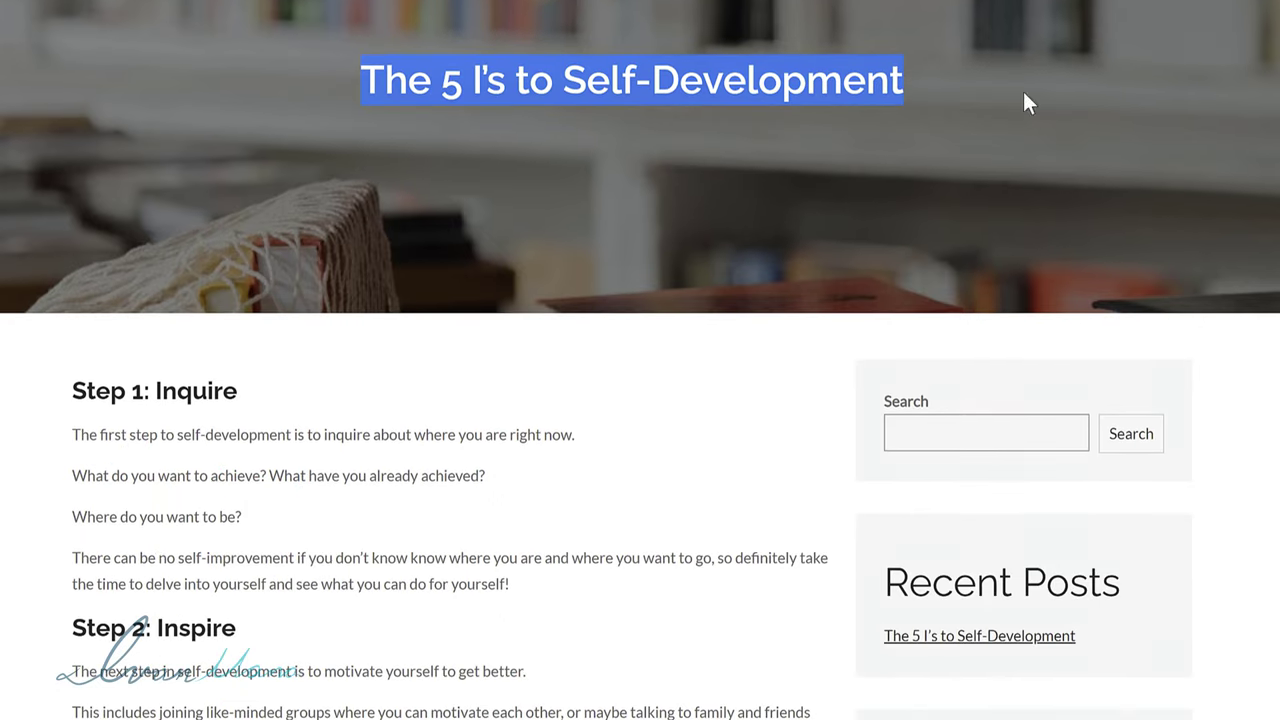
type("5 Simple Steps")
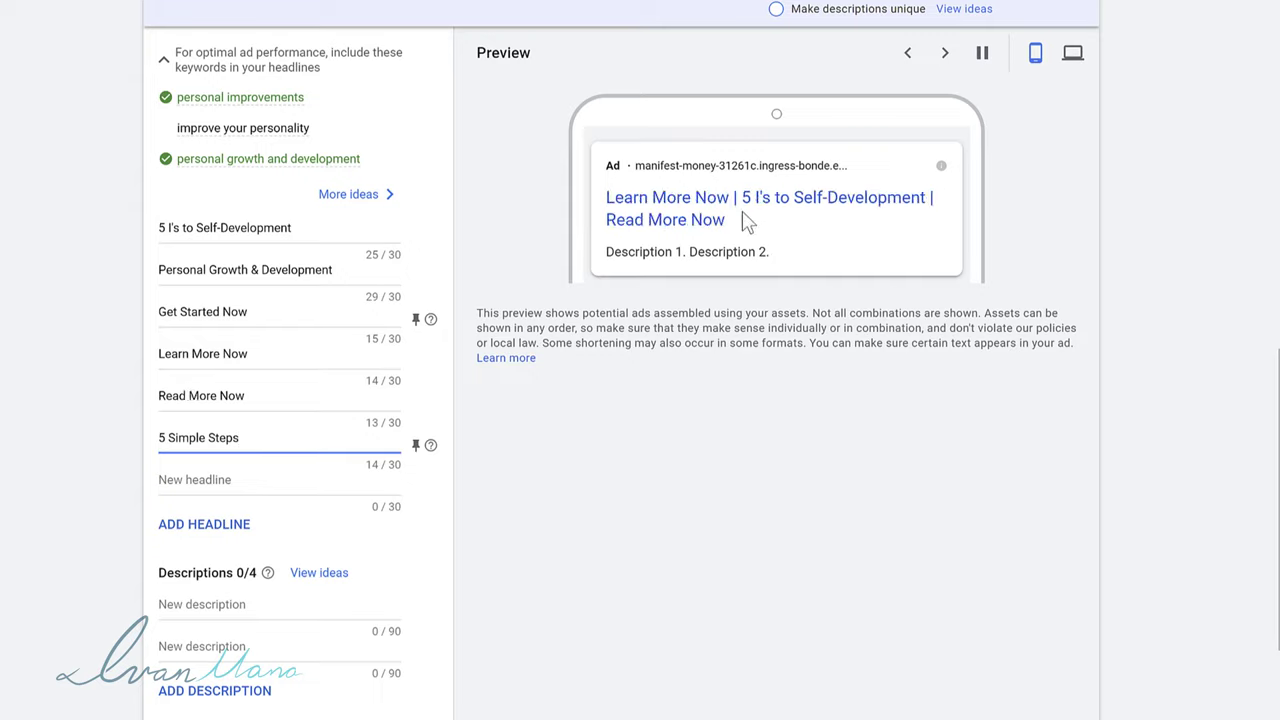
Pin the headlines "Get Started Now", "Learn More Now" and "Read More Now" to position 2.
left_click(416, 319)
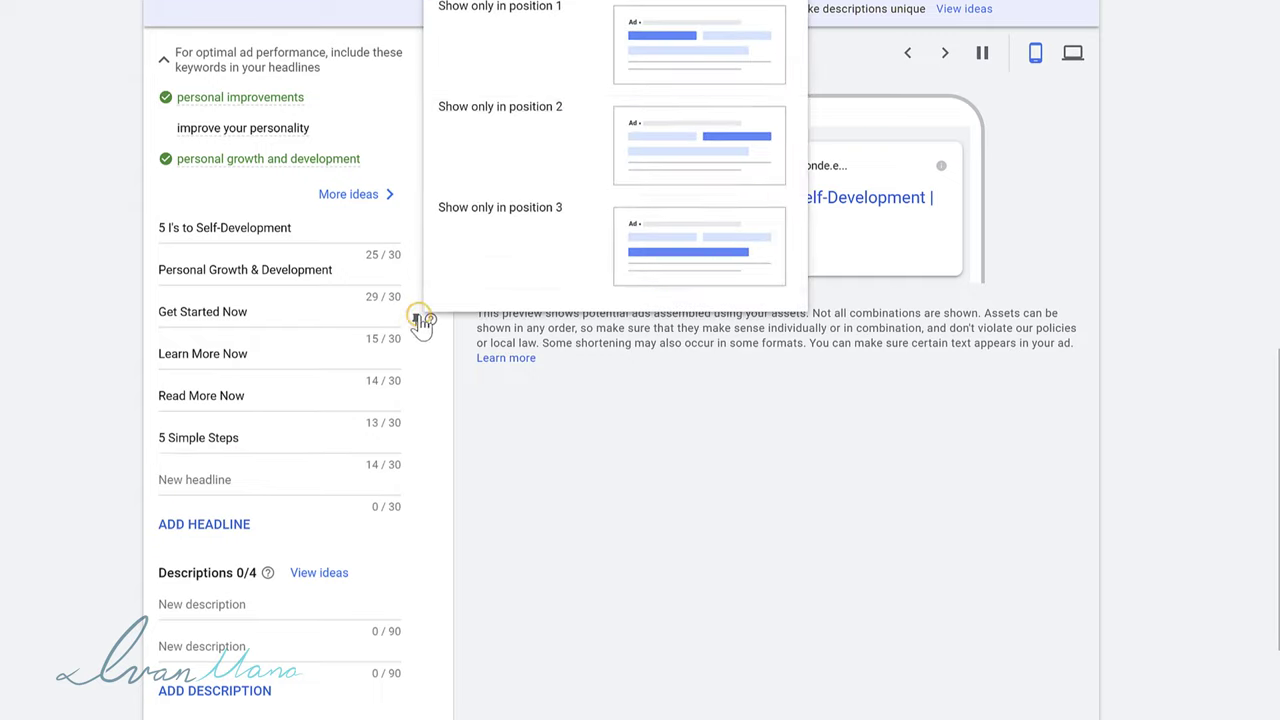
left_click(557, 145)
left_click(416, 361)
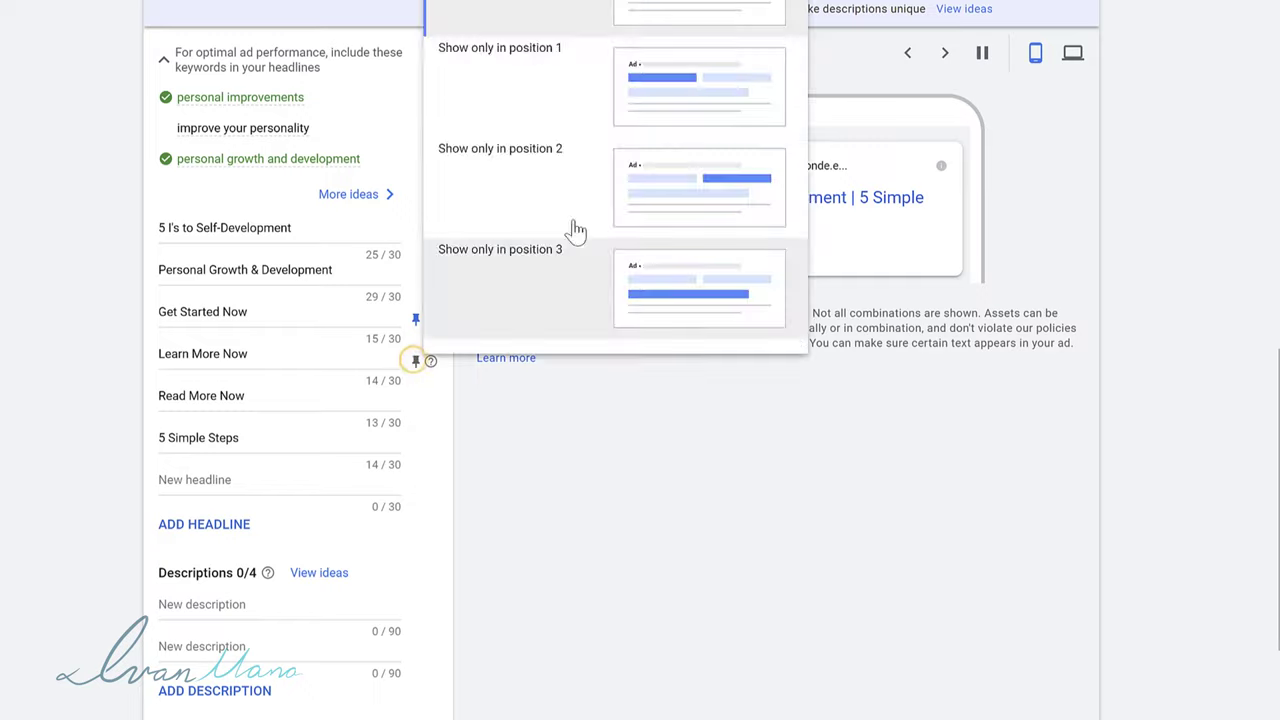
left_click(503, 329)
left_click(416, 403)
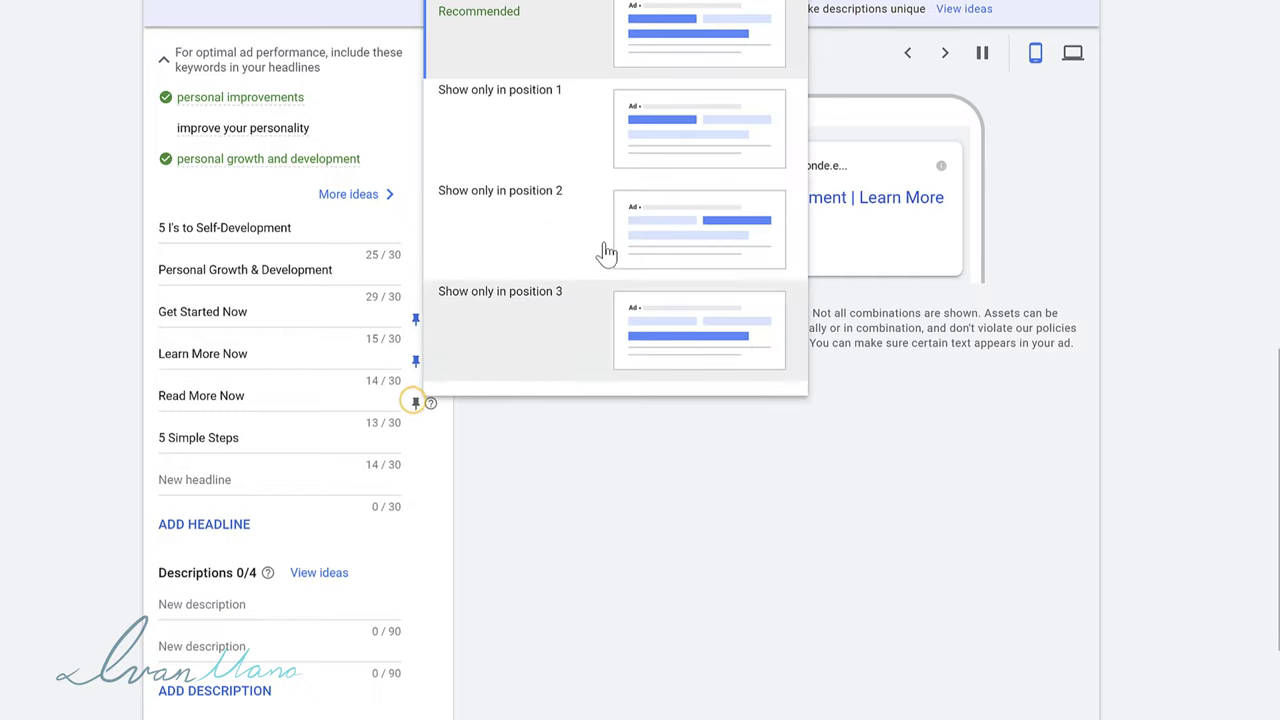
left_click(605, 245)
Pin "5 I's to Self-Development" and "Personal Growth & Development" to position 1, and "5 Simple Steps" to position 3.
left_click(415, 234)
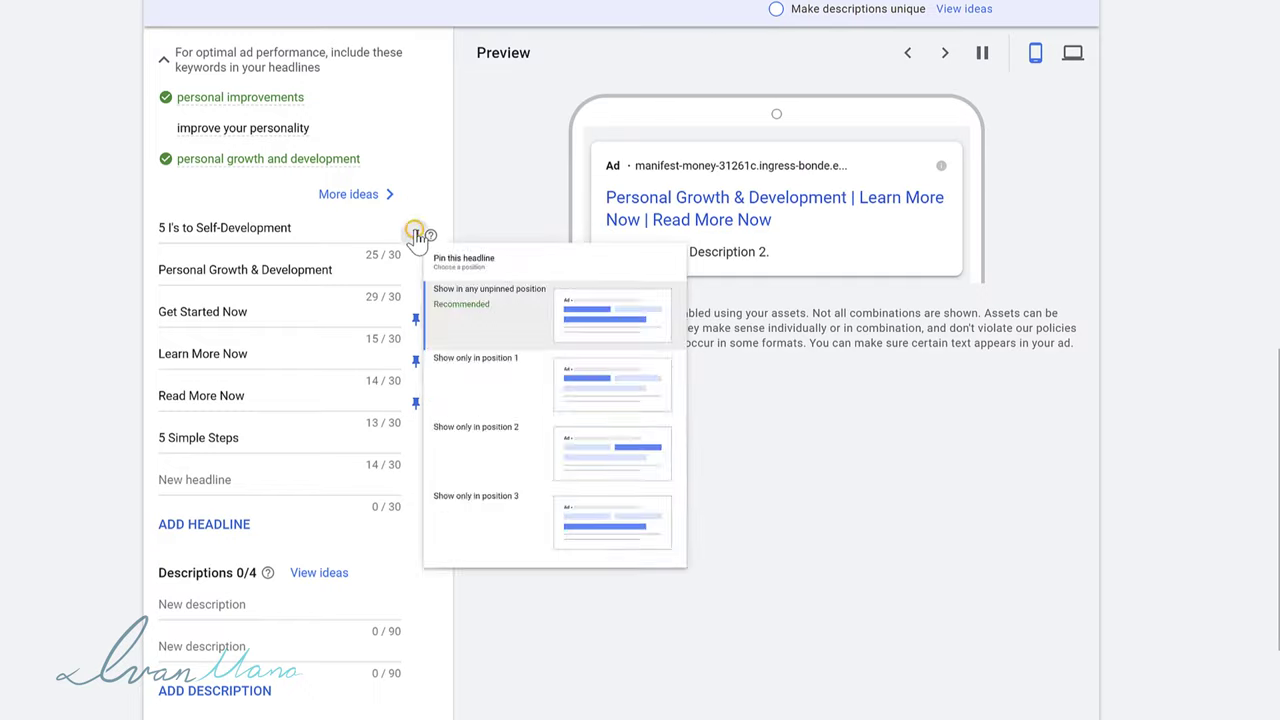
left_click(503, 440)
left_click(415, 277)
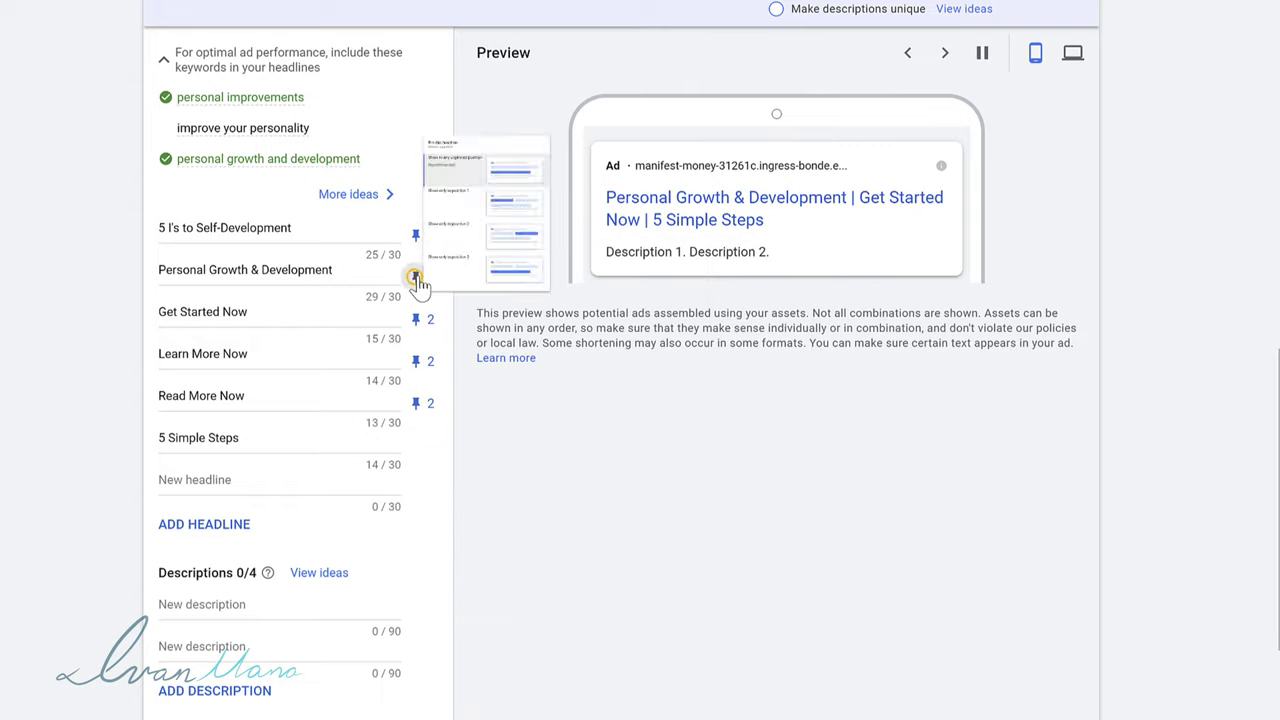
left_click(565, 55)
left_click(413, 445)
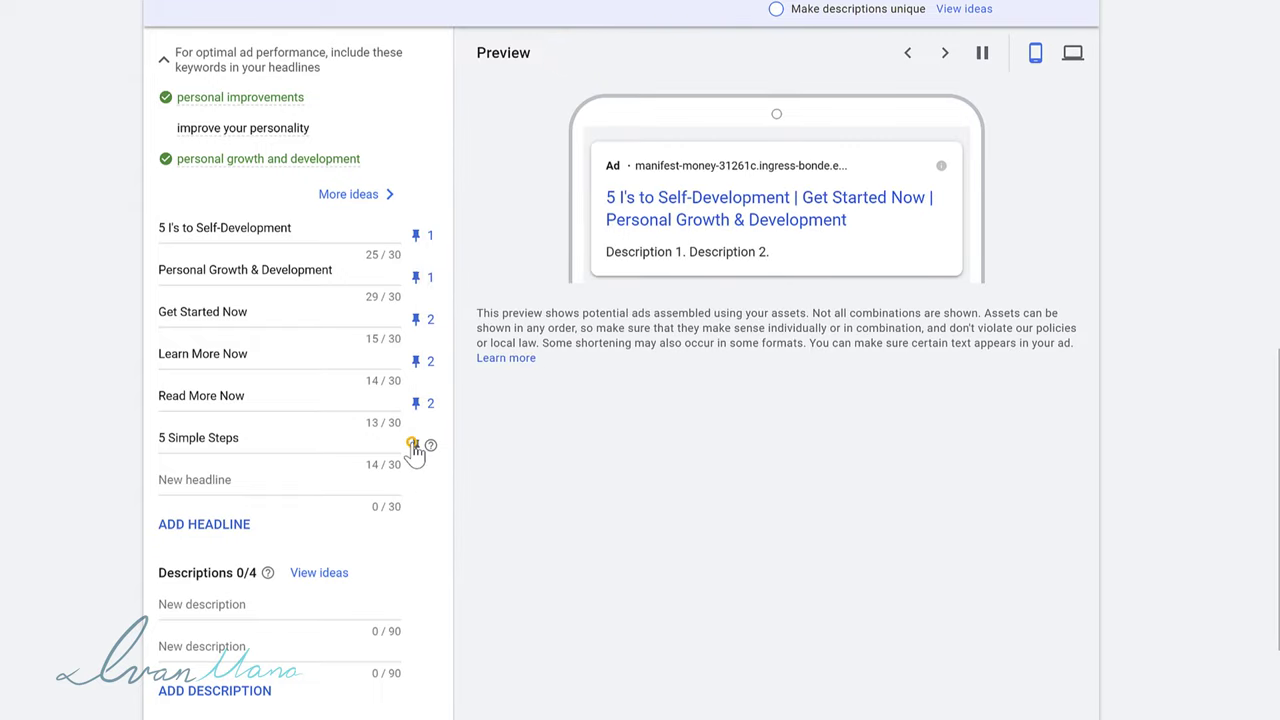
left_click(587, 401)
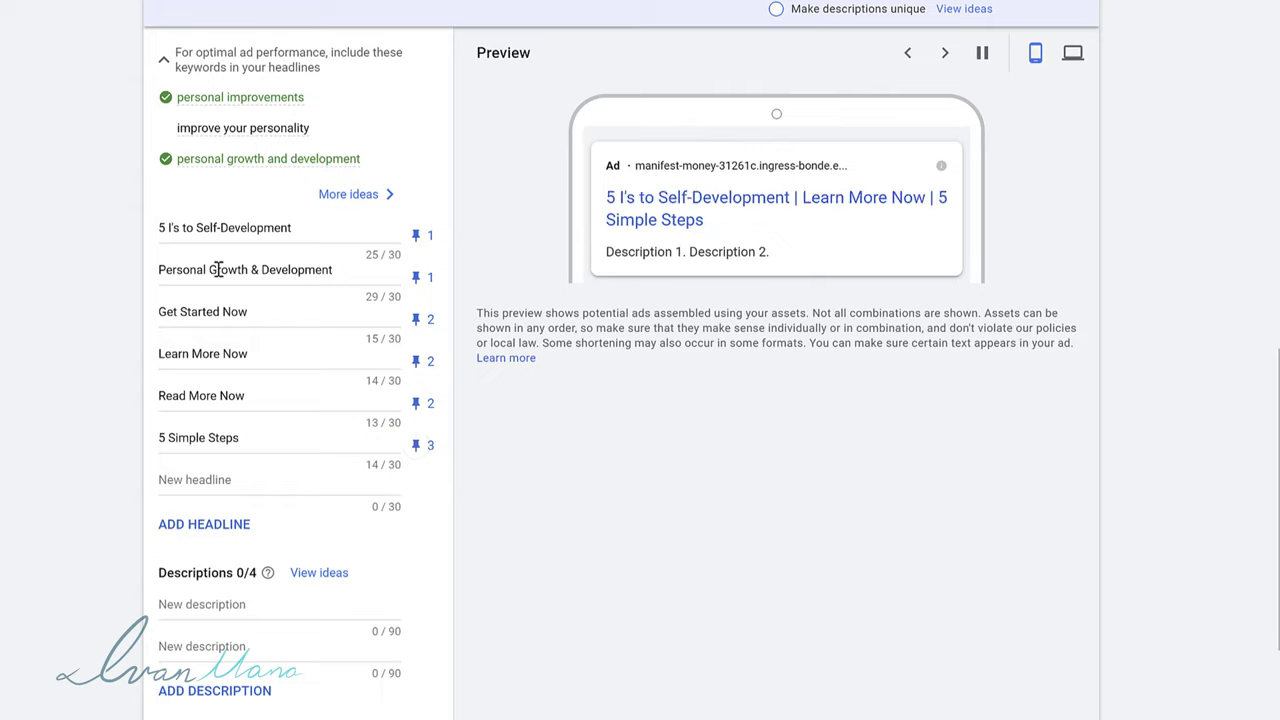
Check the suggested ideas for the ad's descriptions and close them again.
scroll(470, 365, "down", 2)
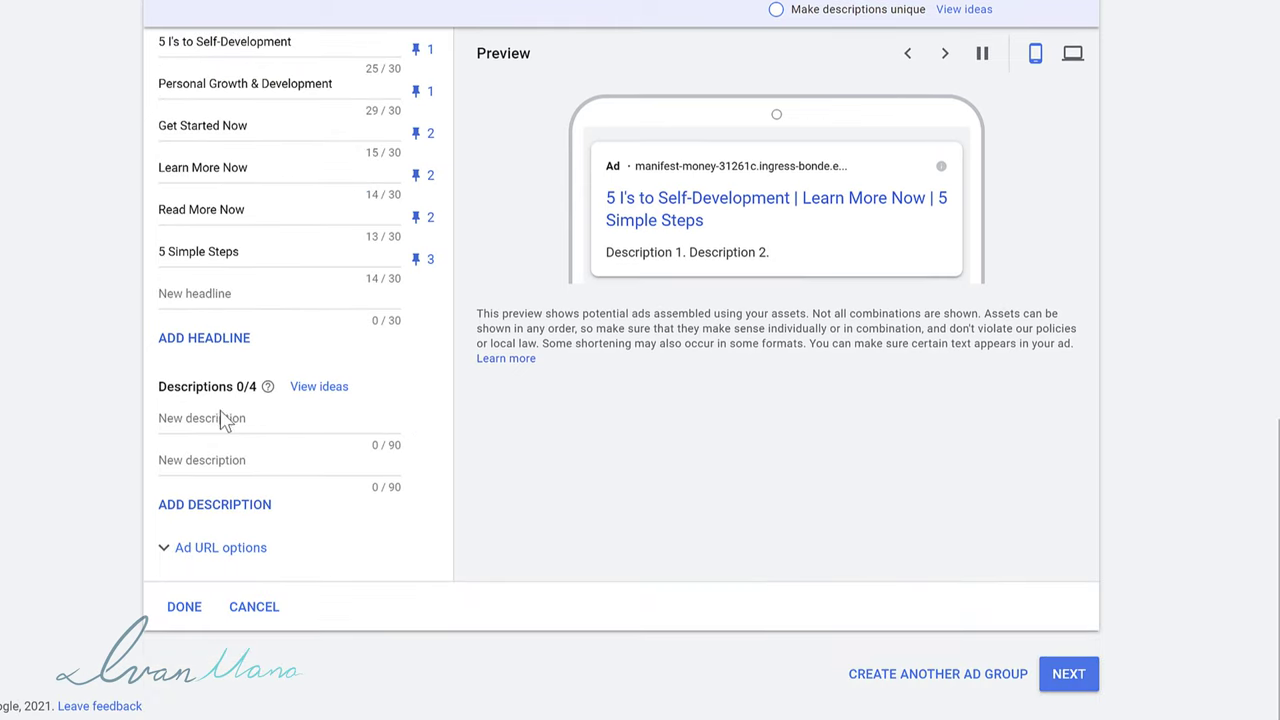
left_click(319, 387)
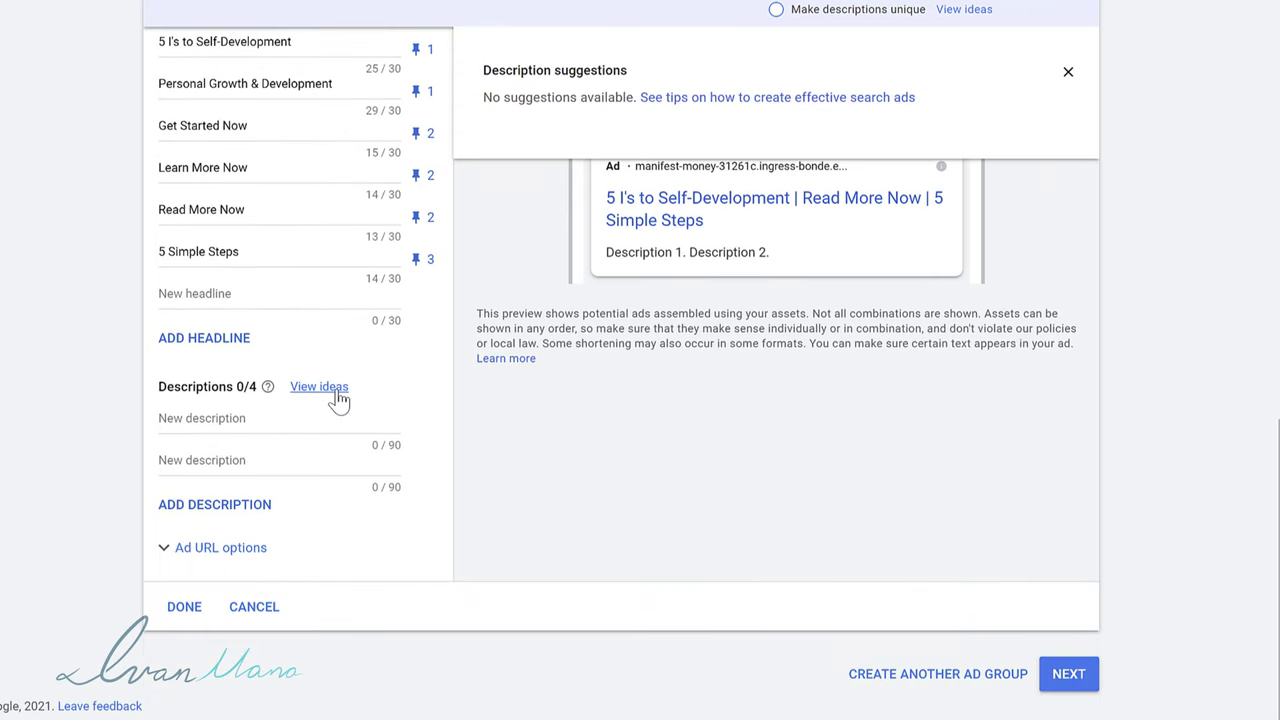
left_click(1068, 72)
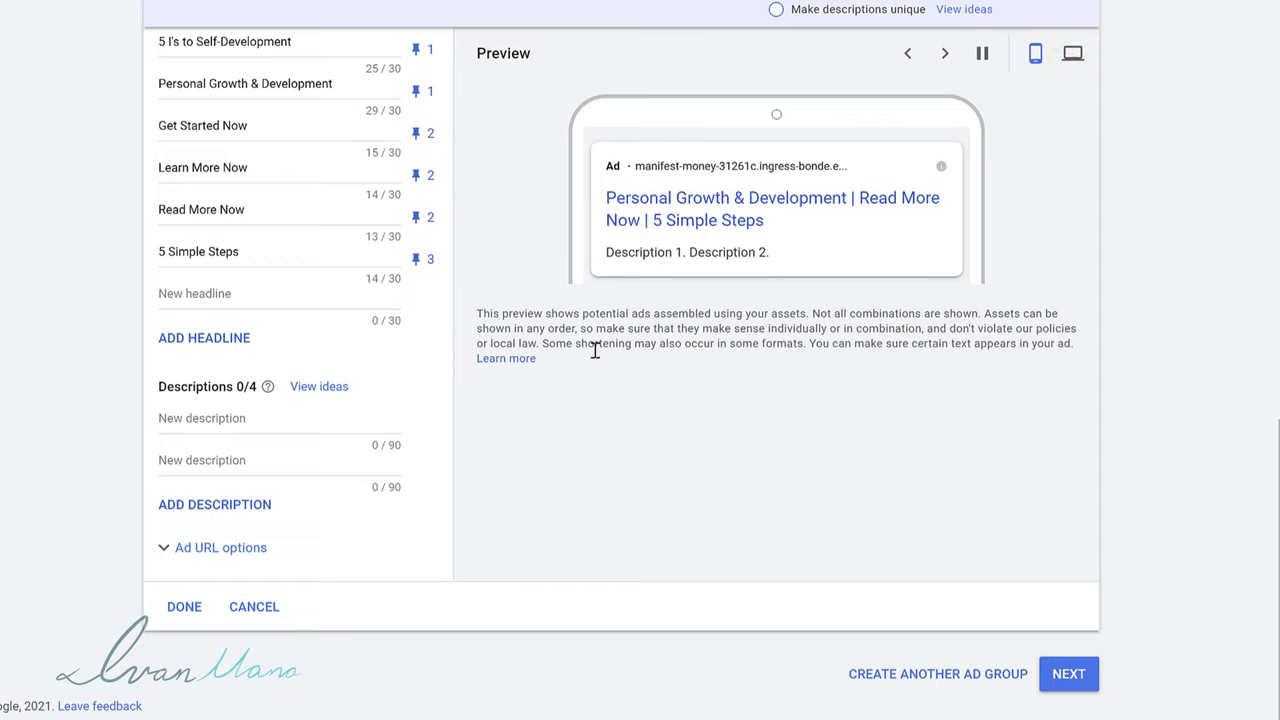
Enter "Learn the Exact 5-Step Formula for Improving Yourself Via Self-Development" as the first description and pin it to position 1.
left_click(236, 428)
left_click(279, 421)
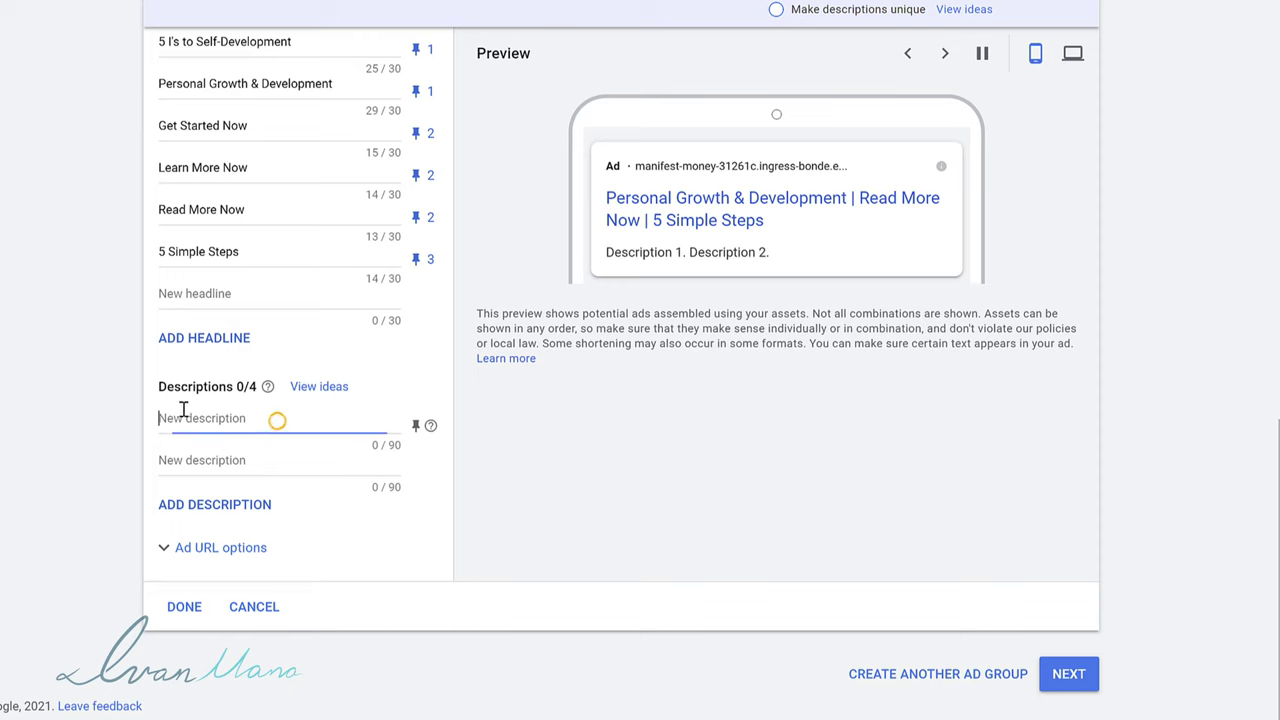
scroll(614, 480, "up", 8)
scroll(617, 482, "down", 7)
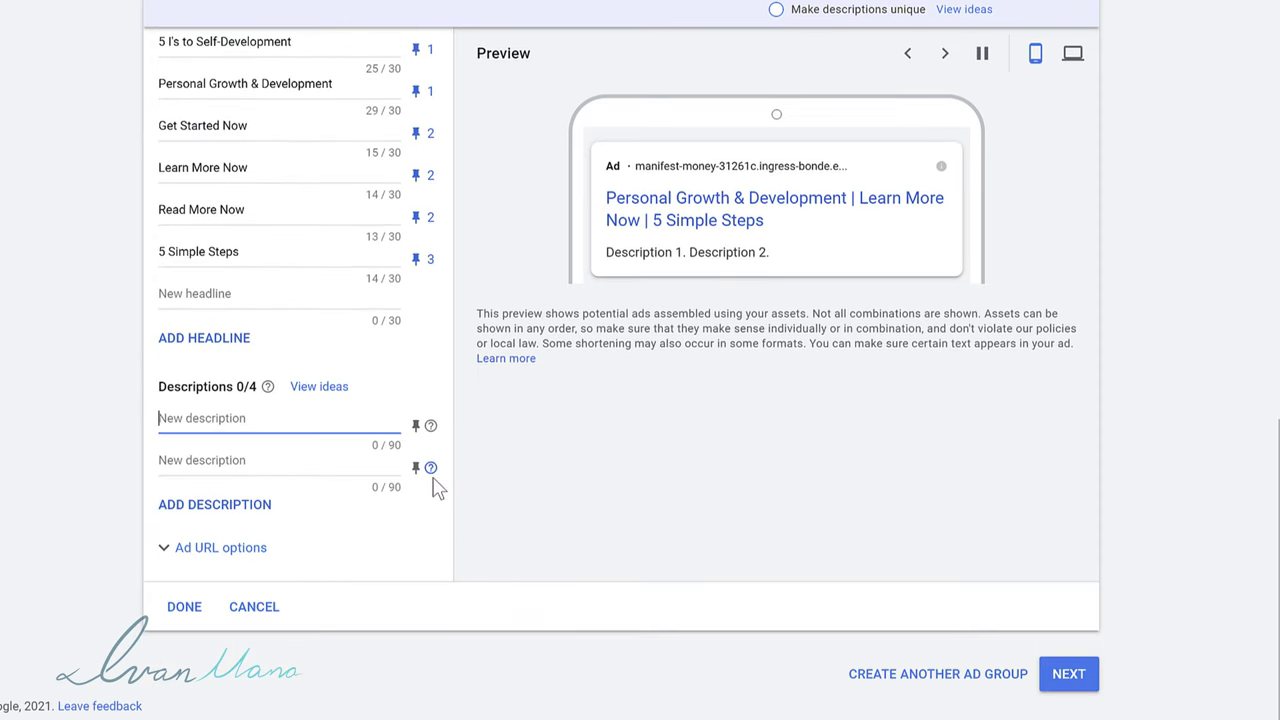
mouse_move(434, 478)
type("Learn the")
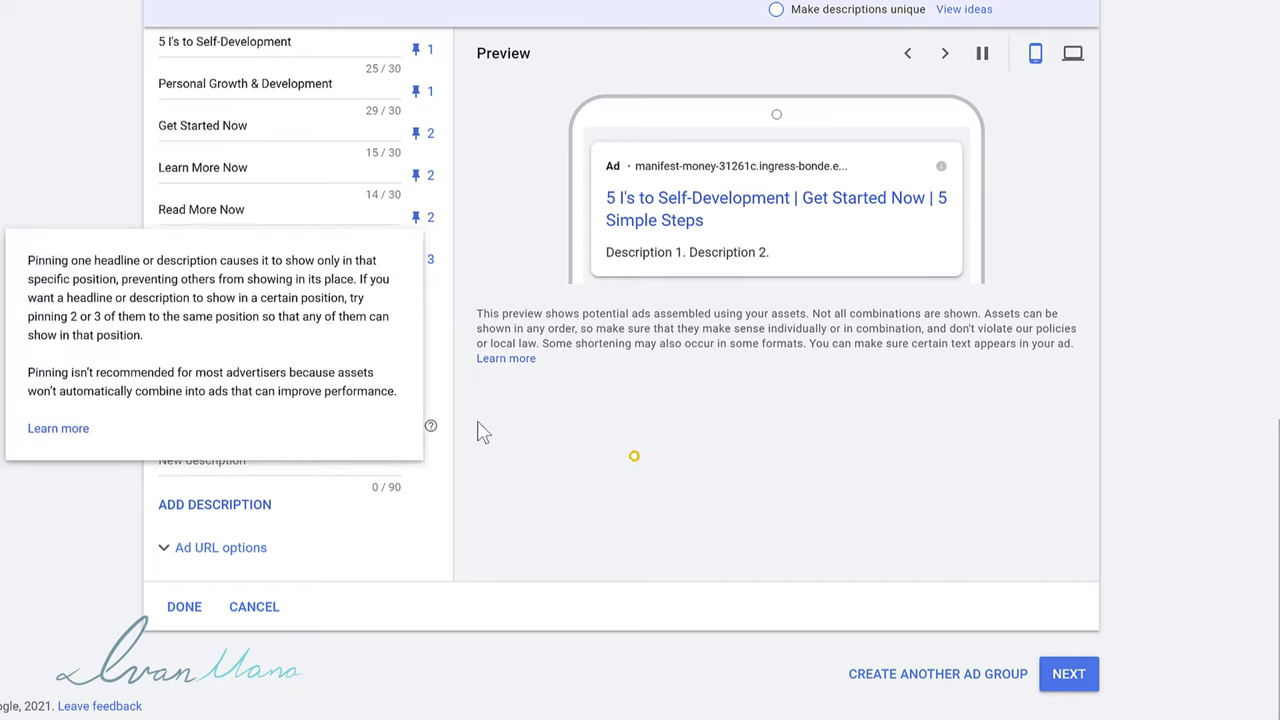
type(" Exact Step")
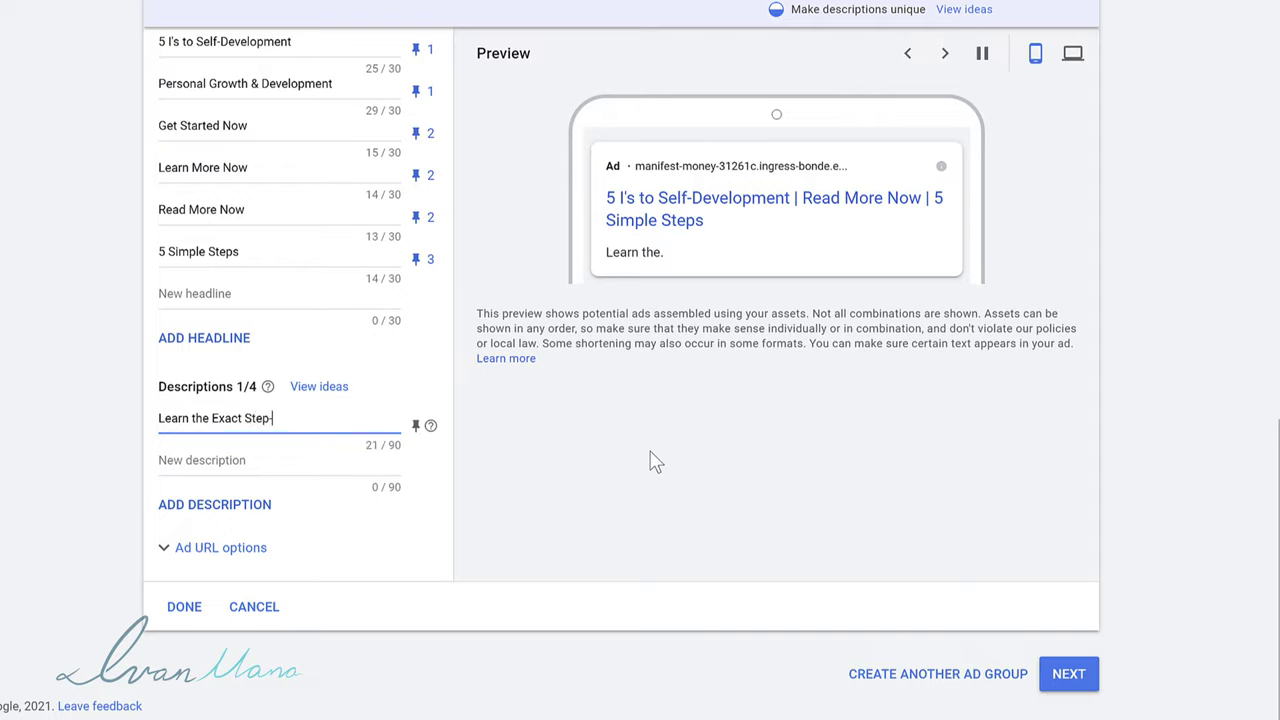
key("BackSpace")
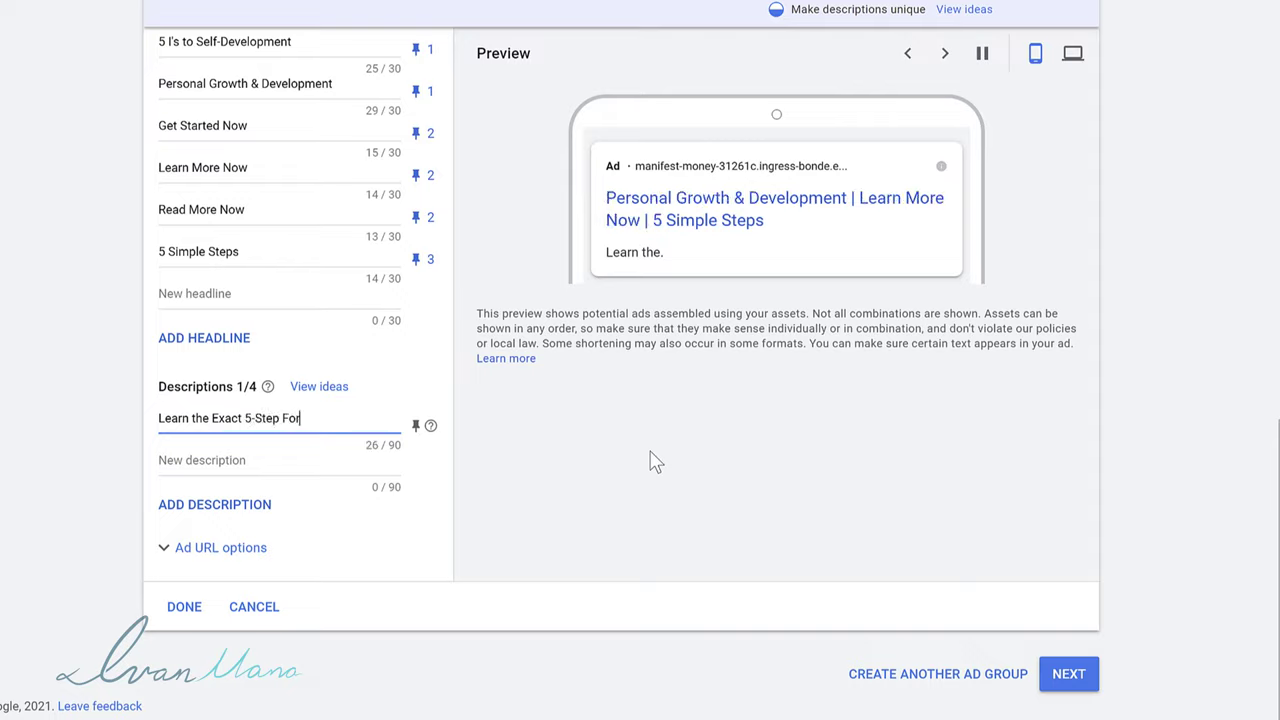
type("mprov")
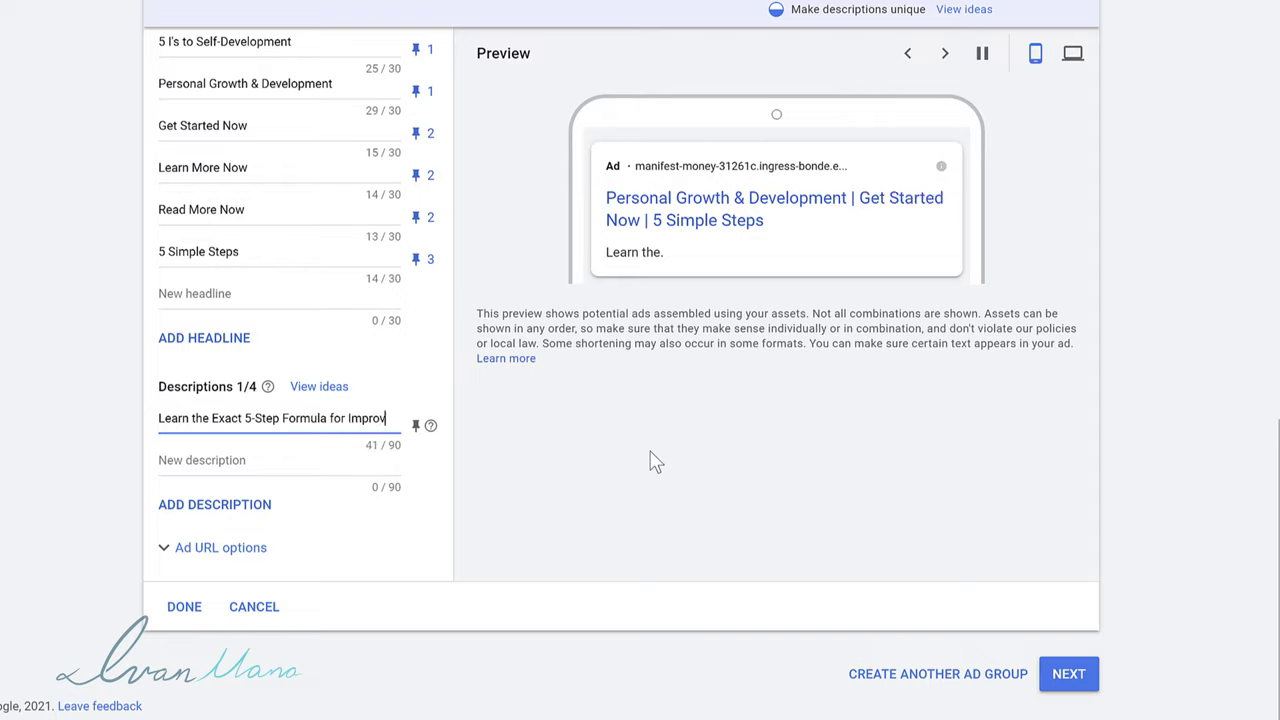
type("ing Yourself Via S")
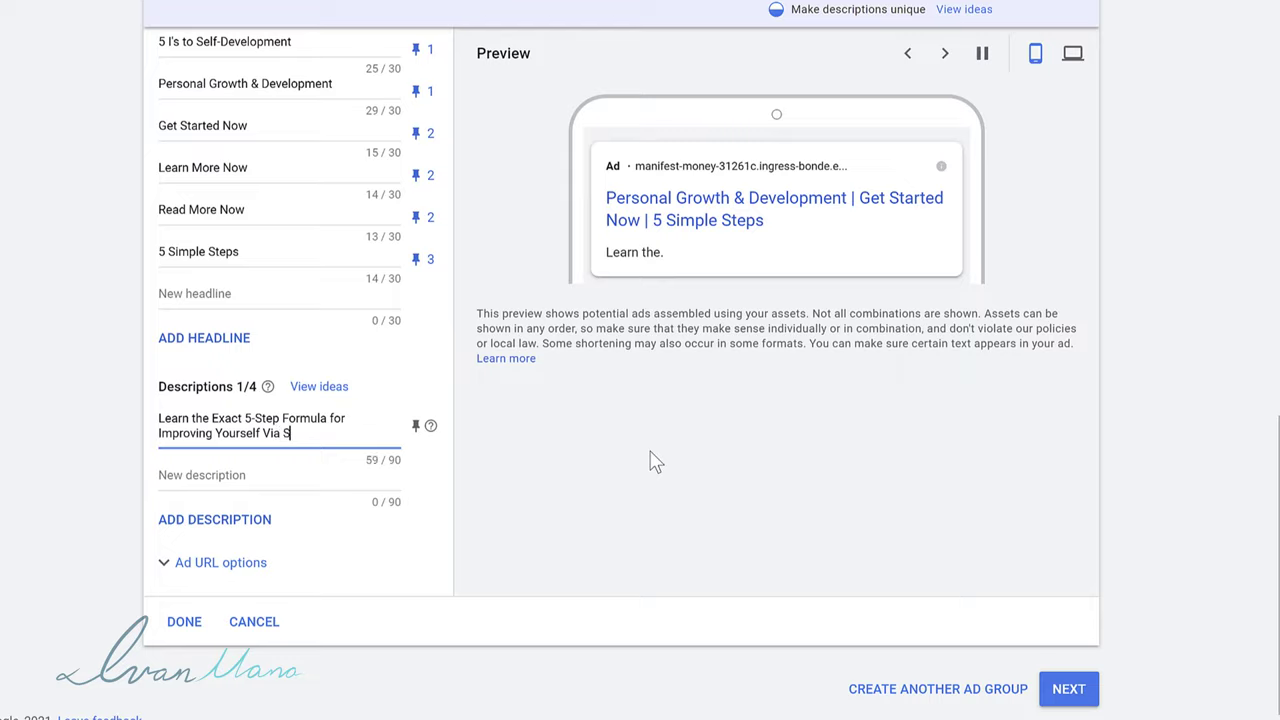
type("Development")
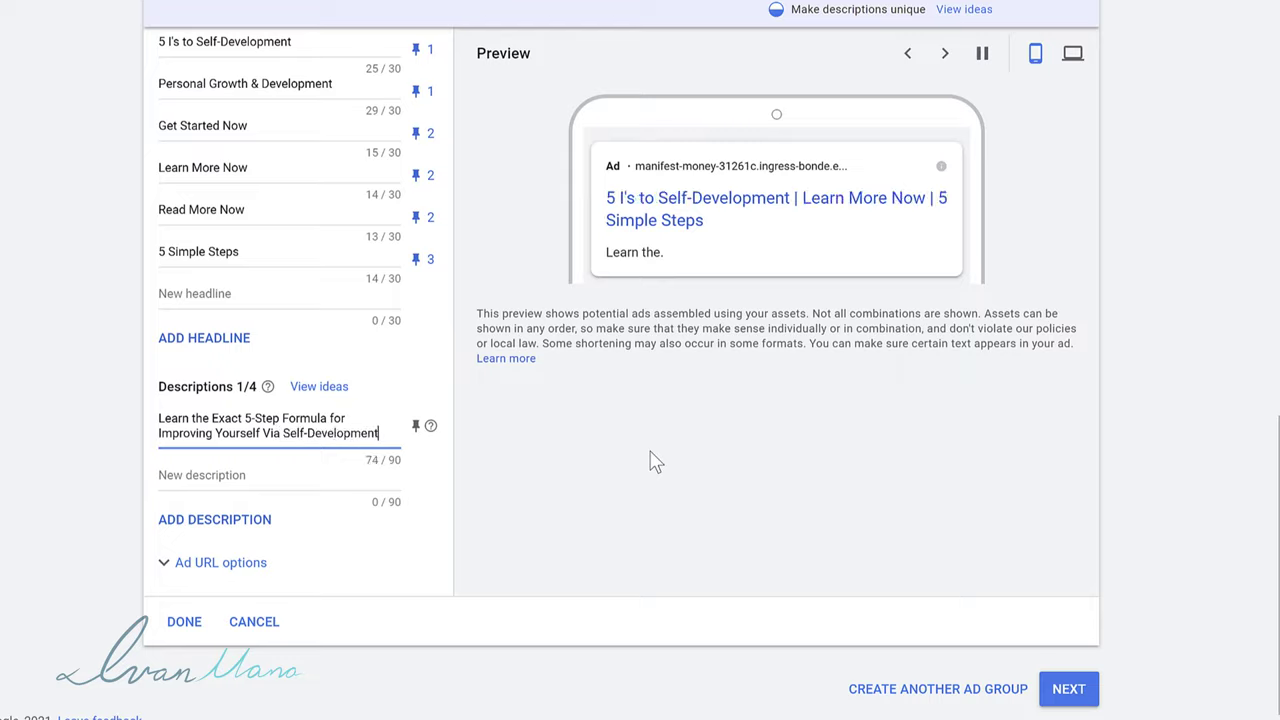
left_click(418, 428)
left_click(540, 230)
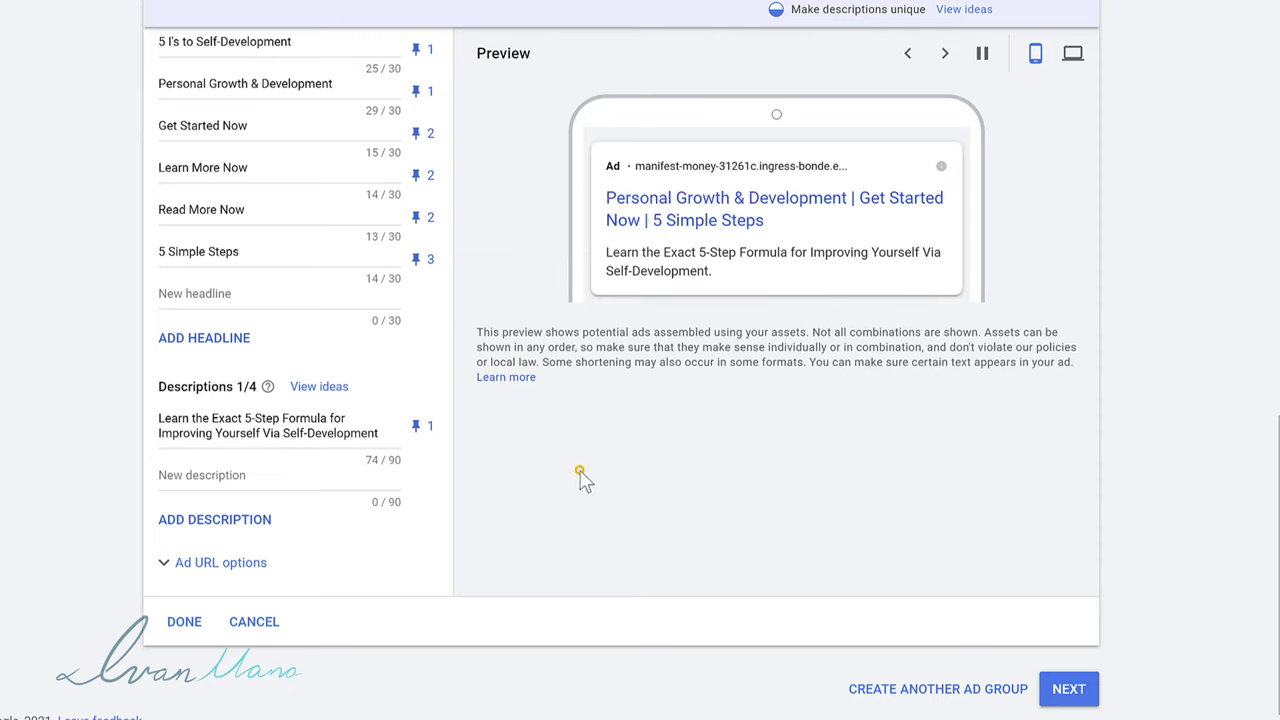
Enter "These 5 Simple Steps Will Get You Going In the Right Direction for Self-Development" as the second description and pin it to position 2.
key("Tab")
type("Th")
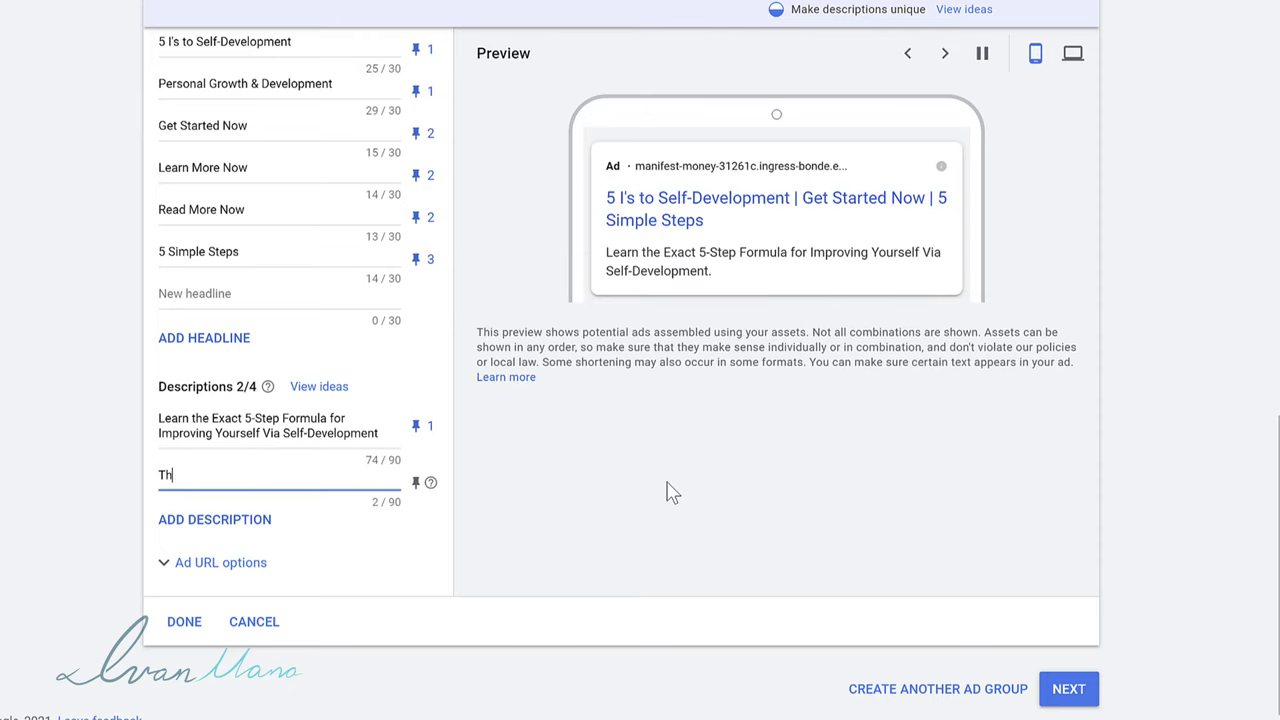
type("ese 5 Simple Steps")
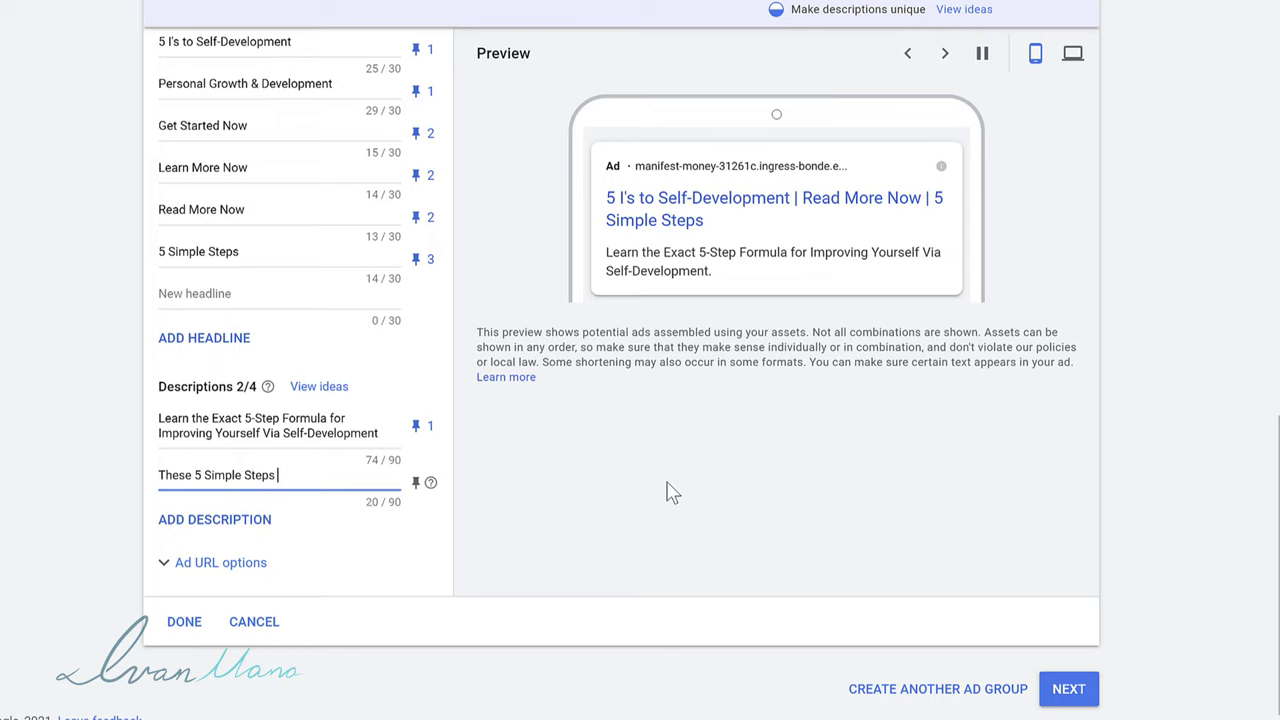
type(" Will Get You Going In the Right Direction for S")
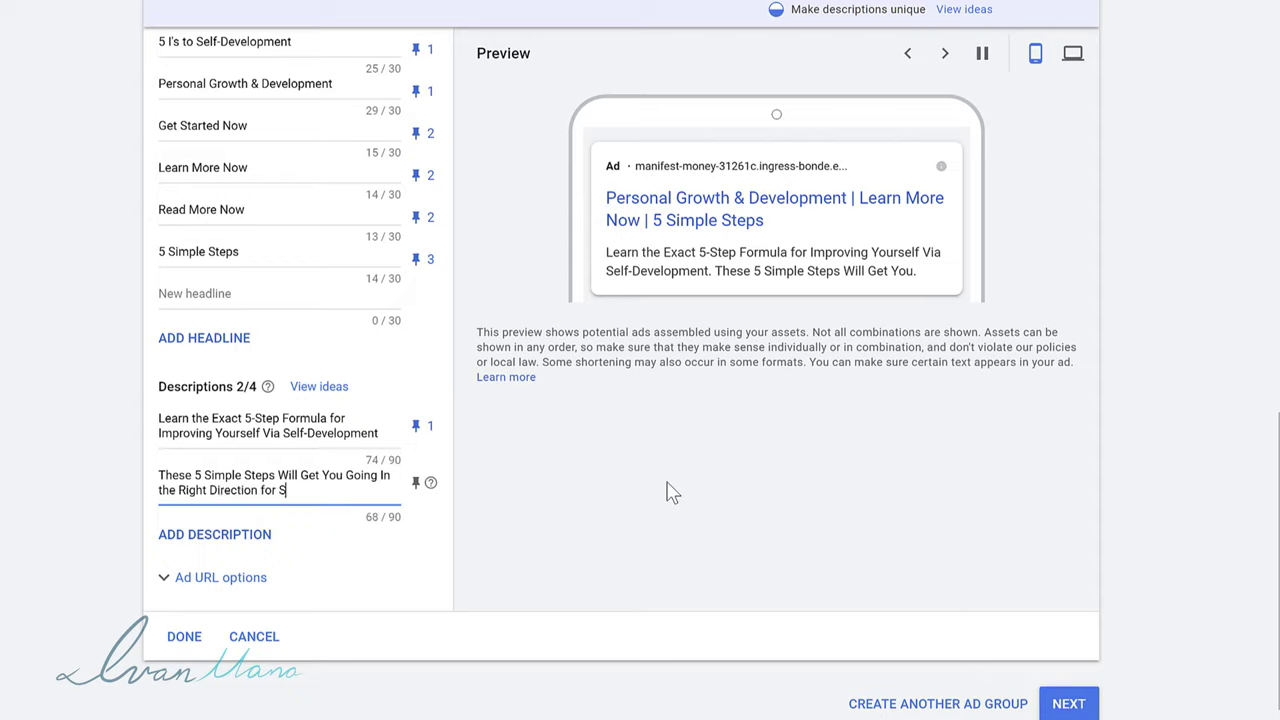
type("elf-Development")
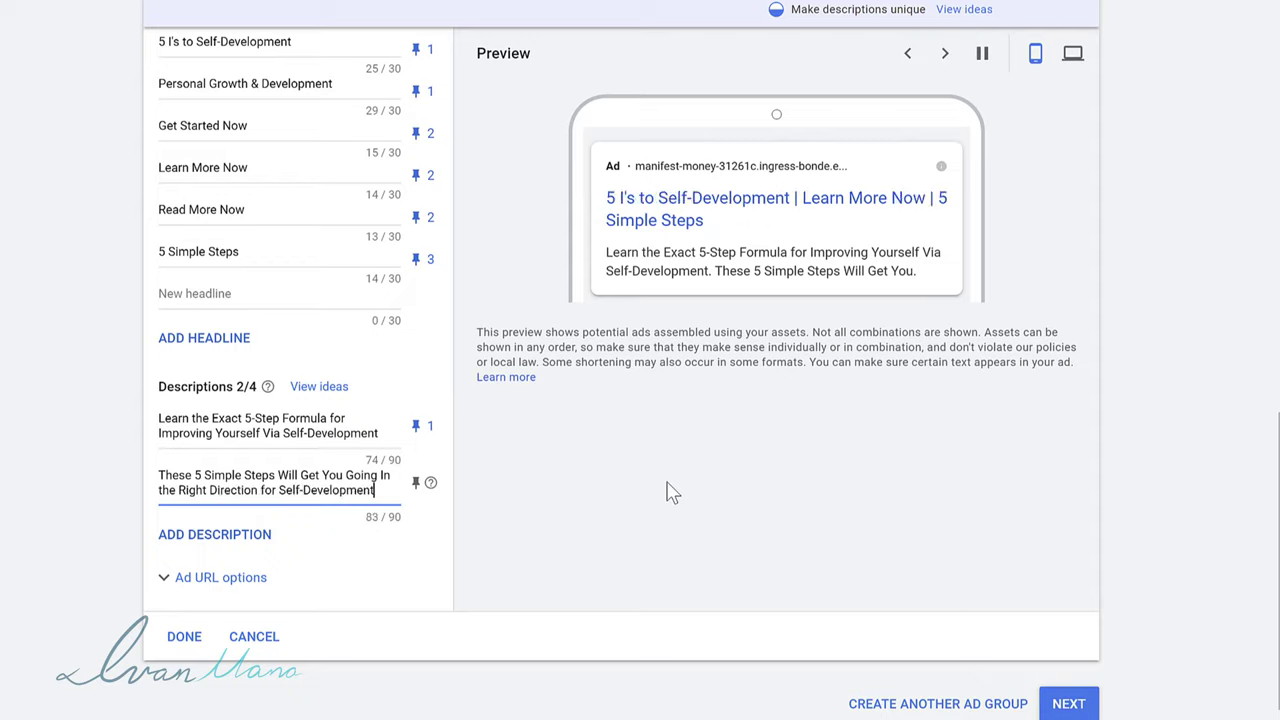
left_click(416, 483)
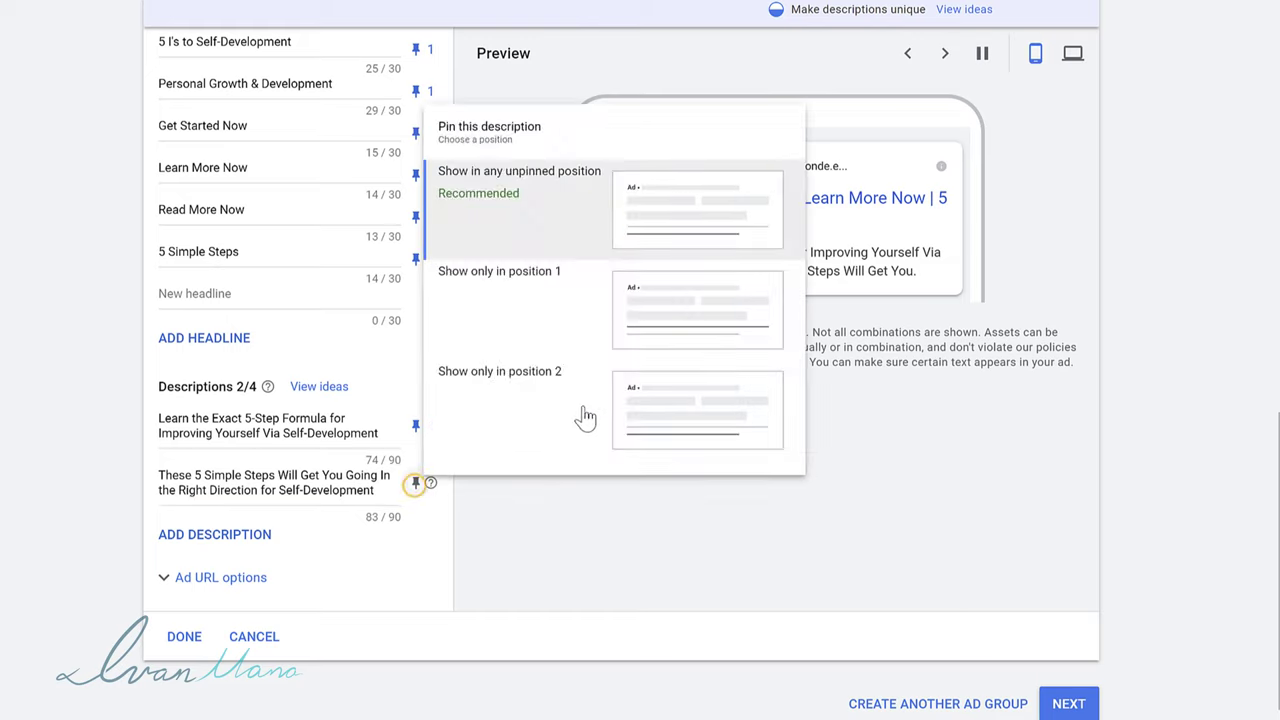
left_click(601, 378)
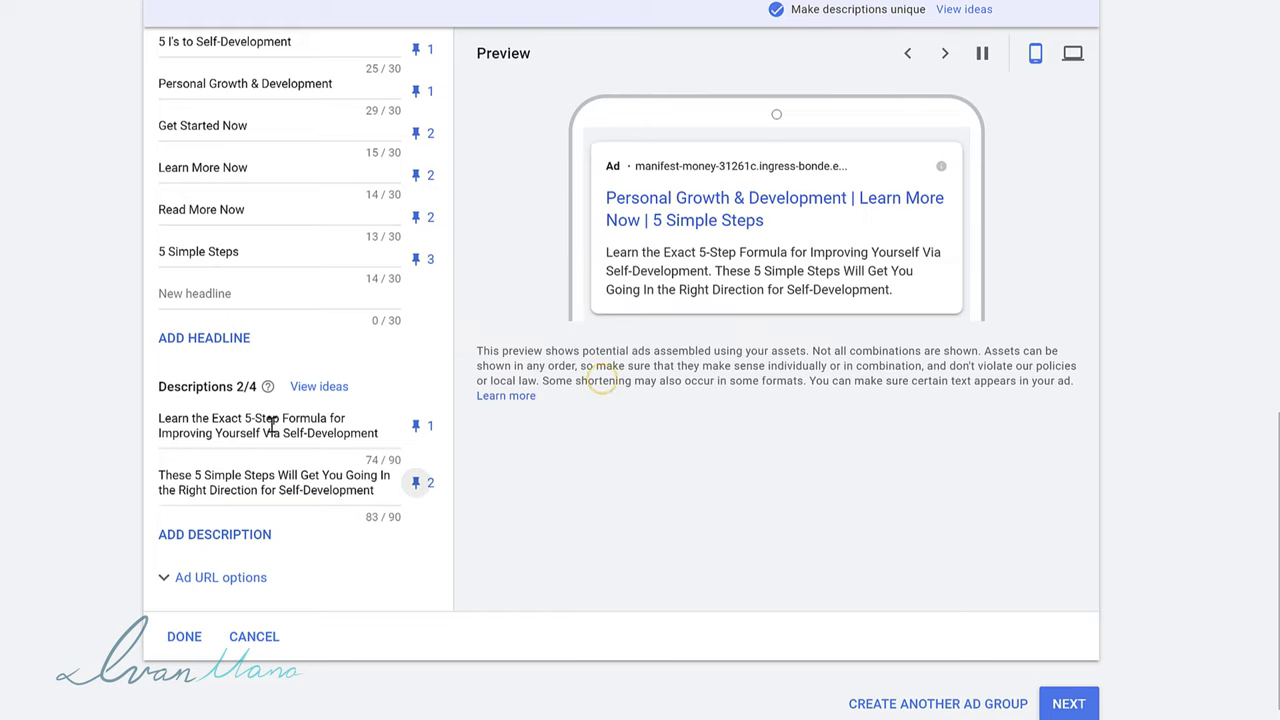
Unpin both descriptions so each can show in any unpinned position.
left_click(416, 426)
left_click(550, 156)
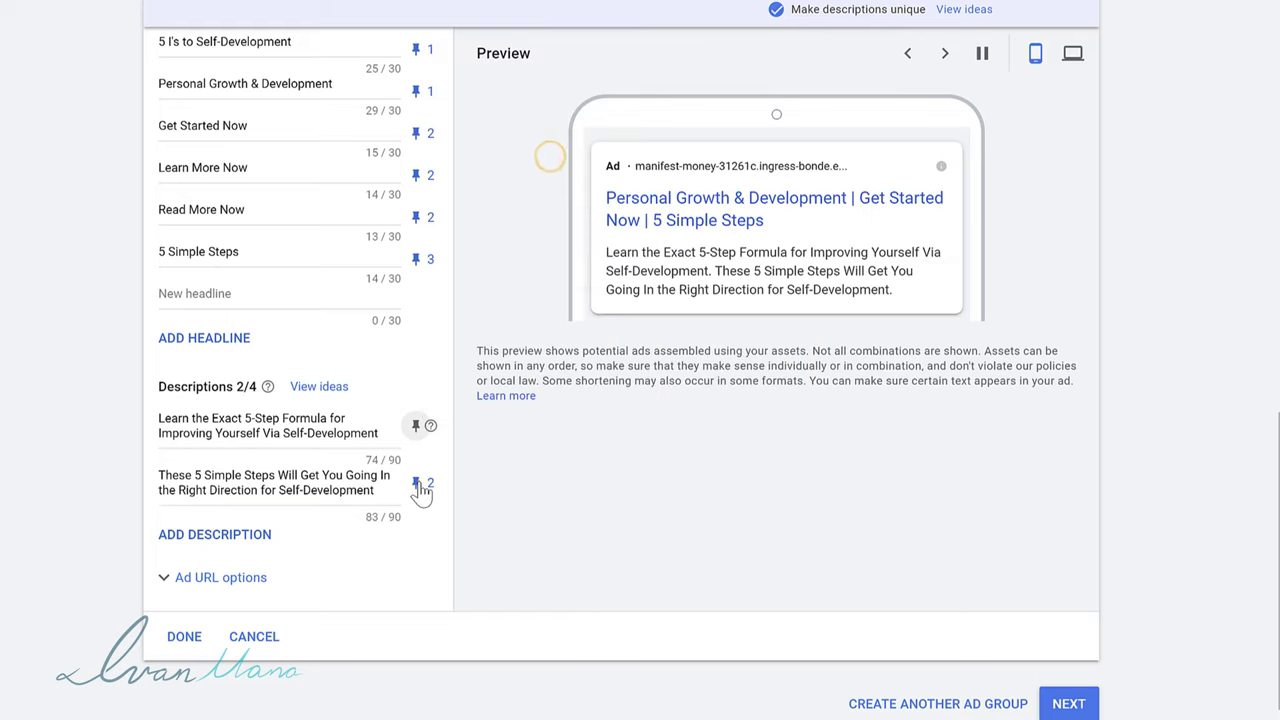
left_click(416, 483)
left_click(592, 197)
left_click(535, 484)
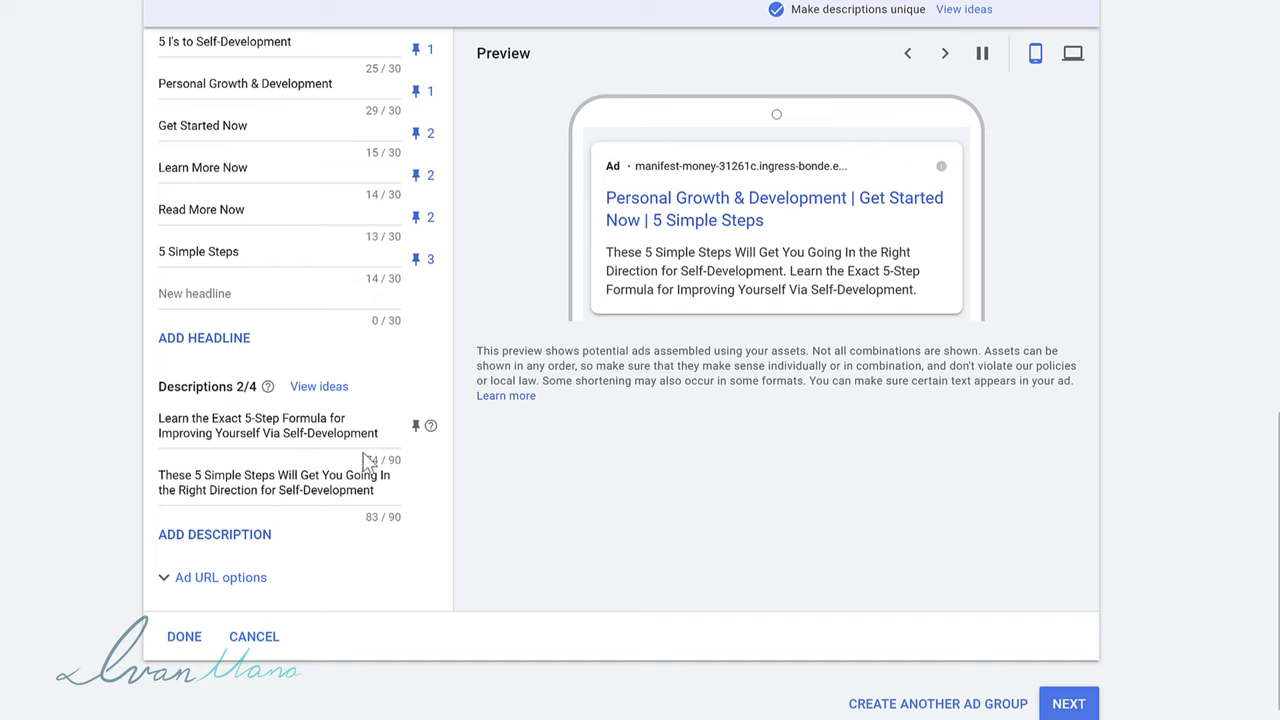
Examine the ad strength rating and its improvement suggestions against the ad's headlines and descriptions.
scroll(714, 509, "up", 7)
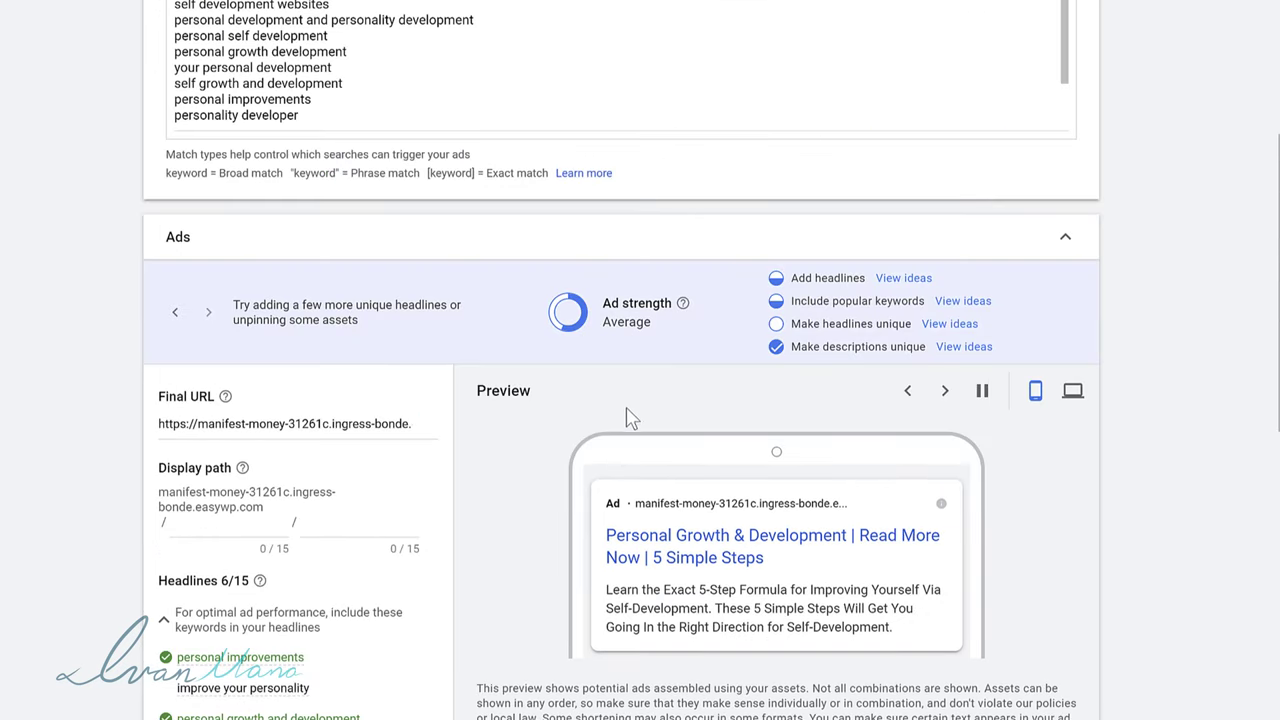
scroll(635, 415, "down", 2)
left_click_drag(798, 140, 888, 140)
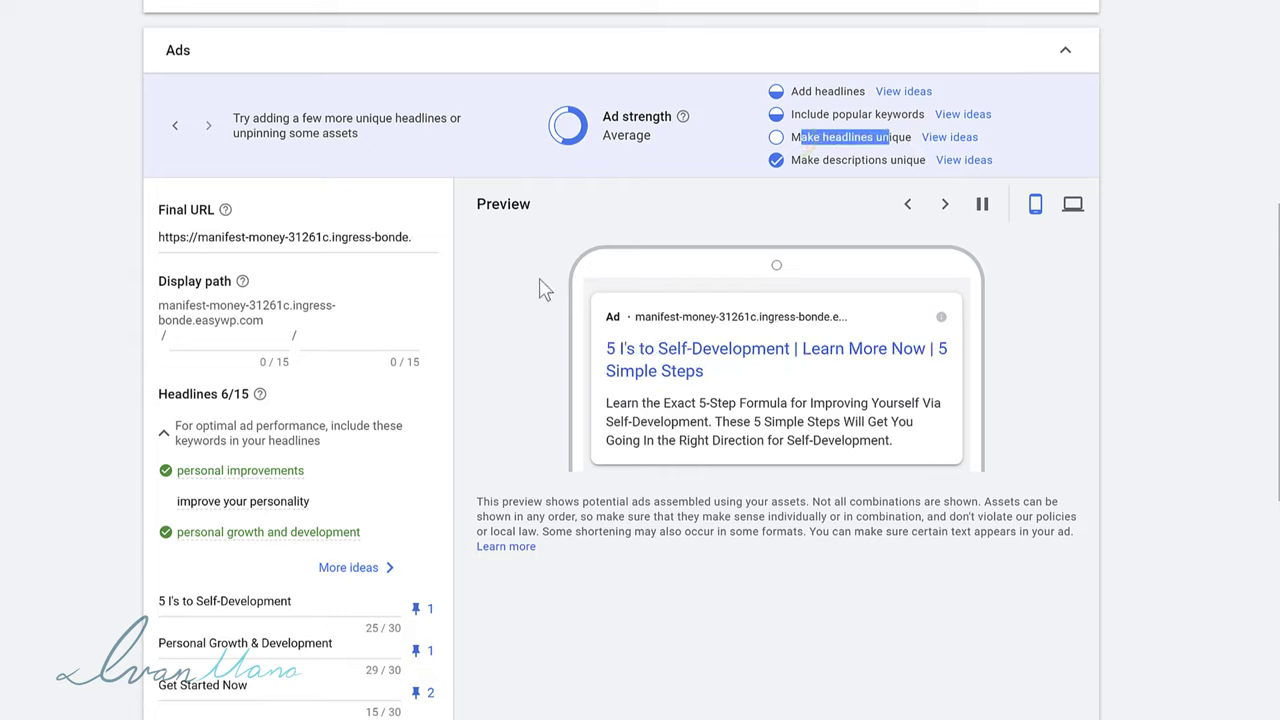
left_click(500, 388)
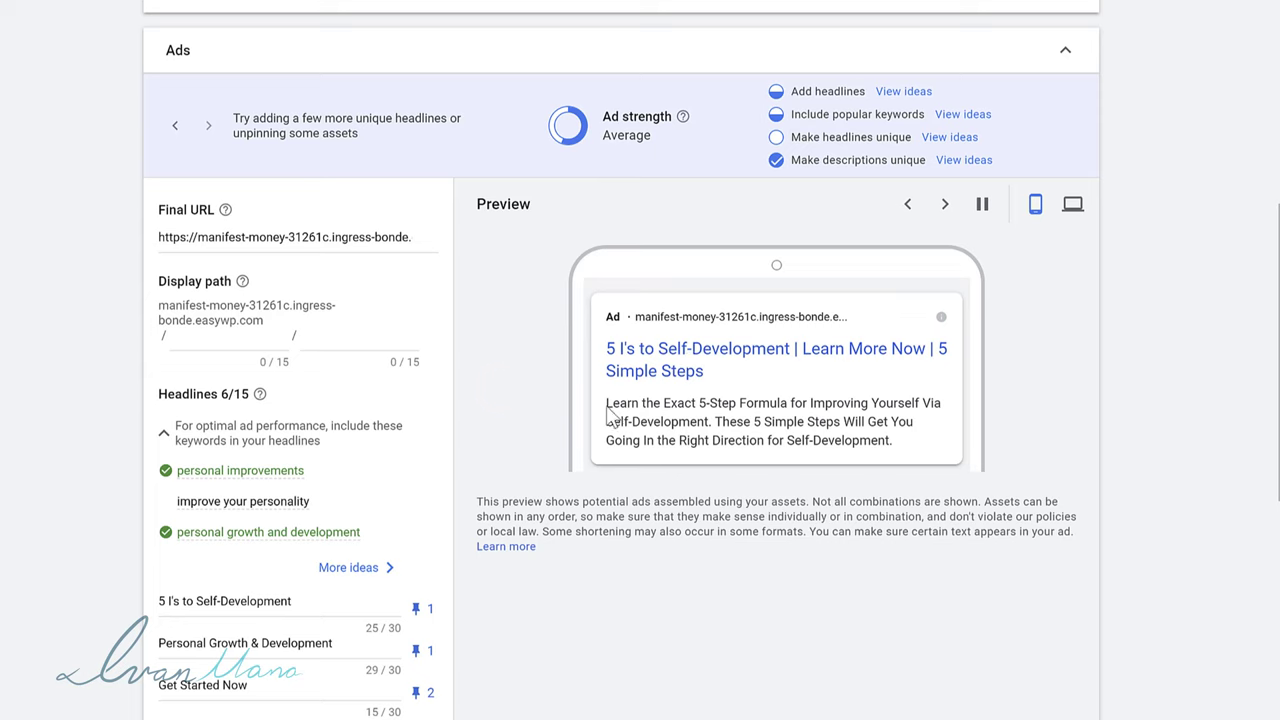
scroll(608, 410, "down", 2)
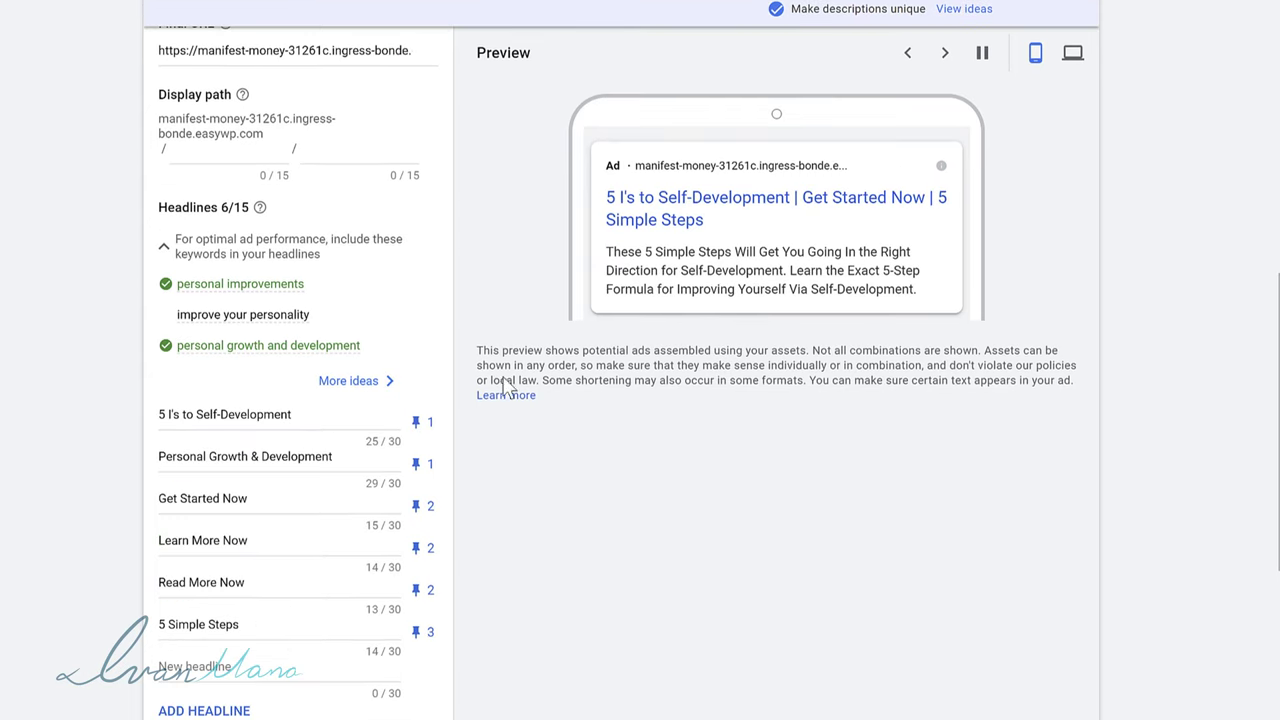
scroll(502, 381, "down", 2)
scroll(689, 526, "down", 2)
scroll(692, 528, "up", 4)
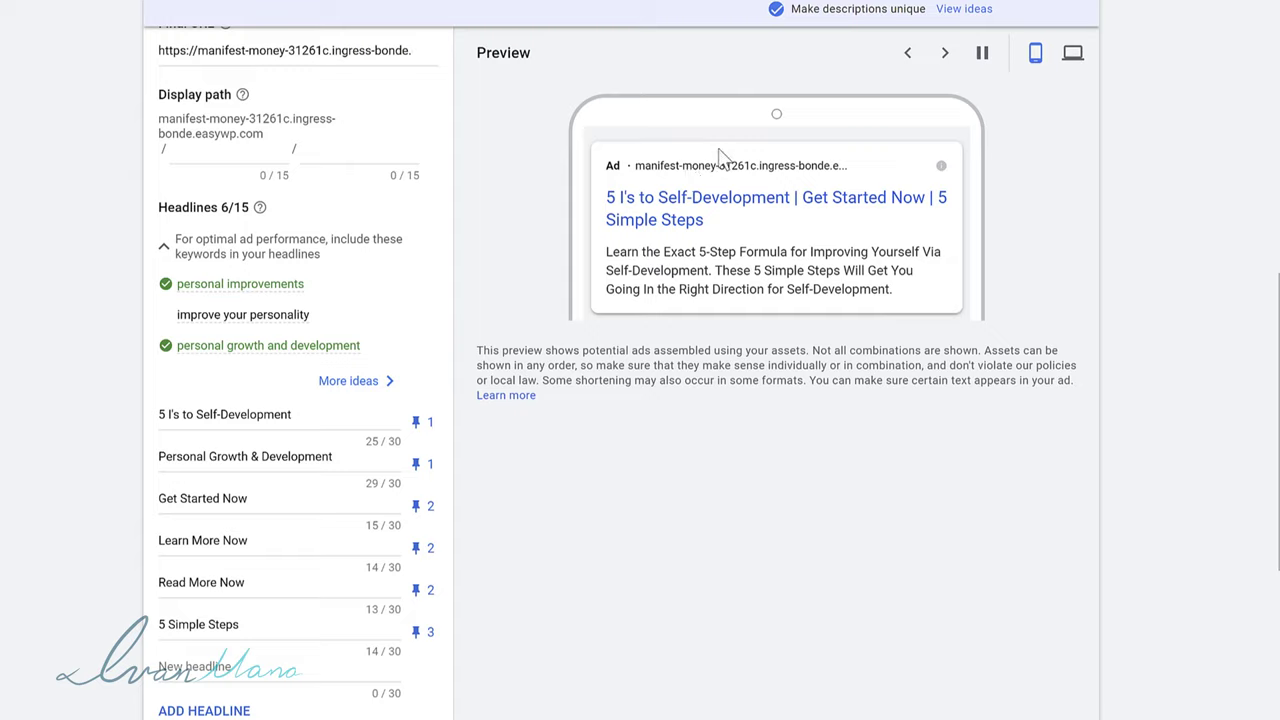
Look through the ad's preview combinations in the mobile view and in the desktop view.
left_click(945, 53)
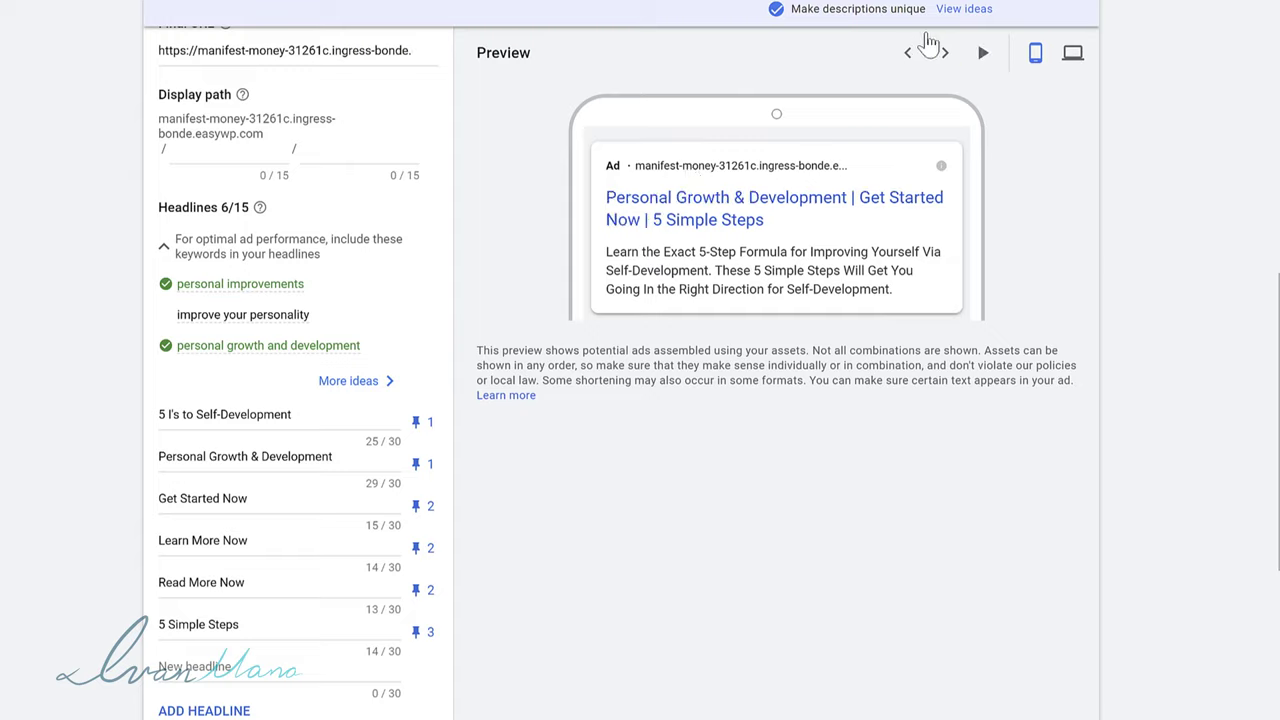
left_click(945, 55)
left_click(945, 53)
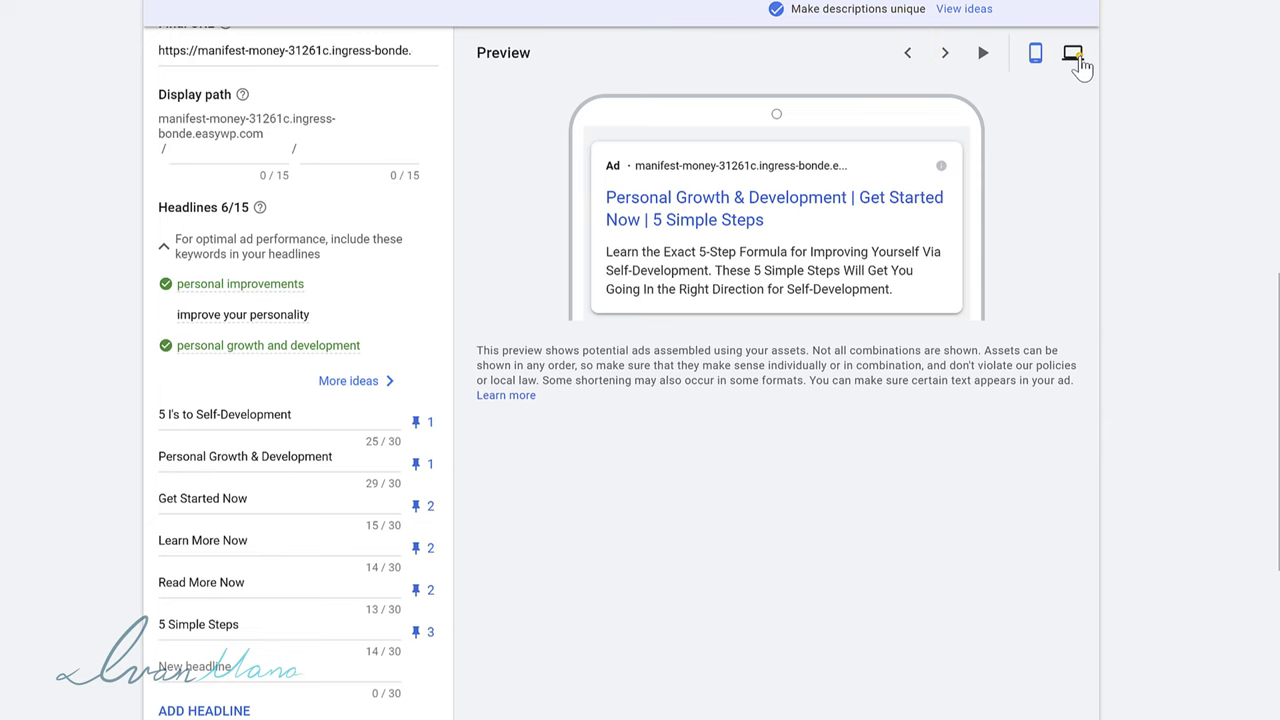
left_click(1073, 53)
left_click(945, 53)
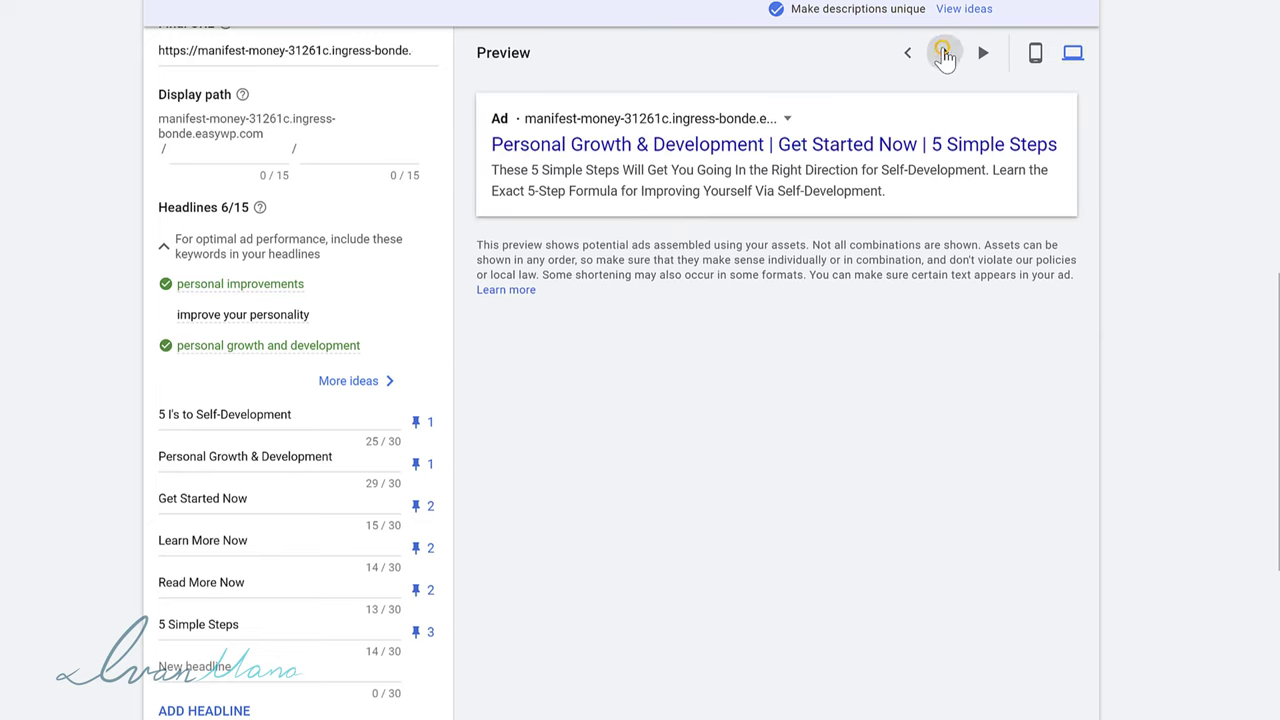
left_click(945, 53)
left_click(945, 53)
left_click(945, 53)
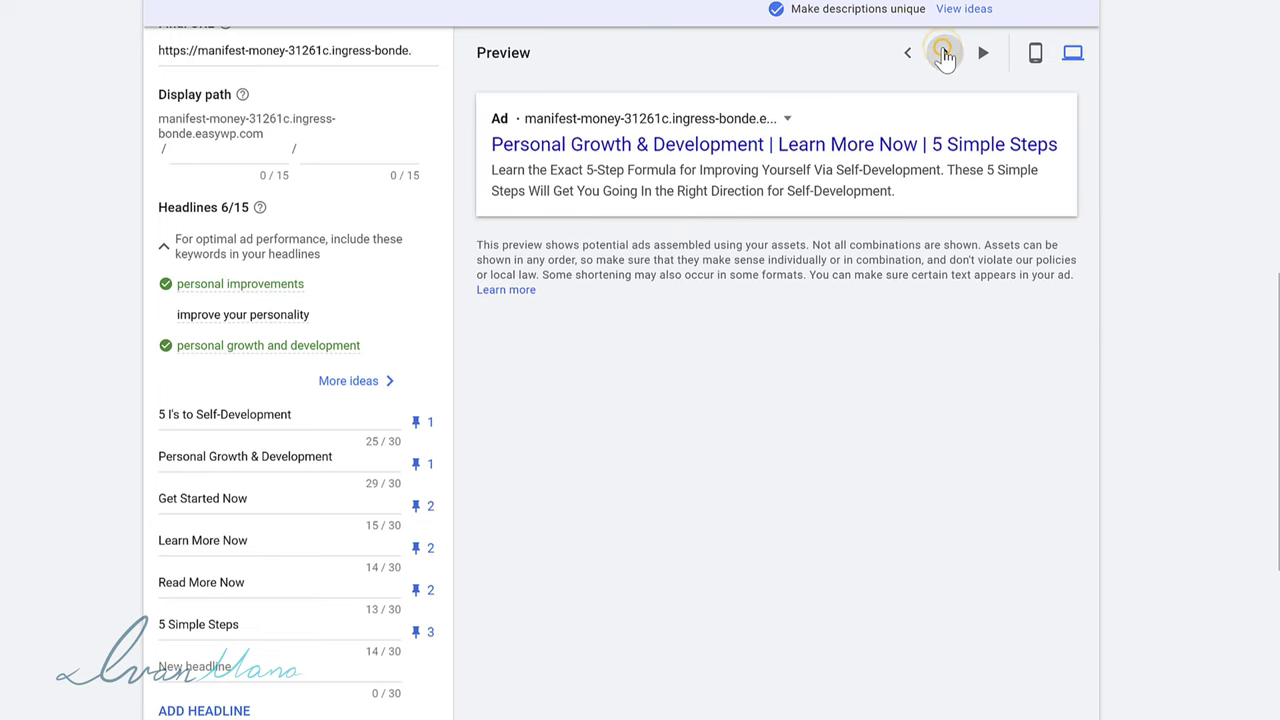
left_click(945, 53)
left_click(945, 53)
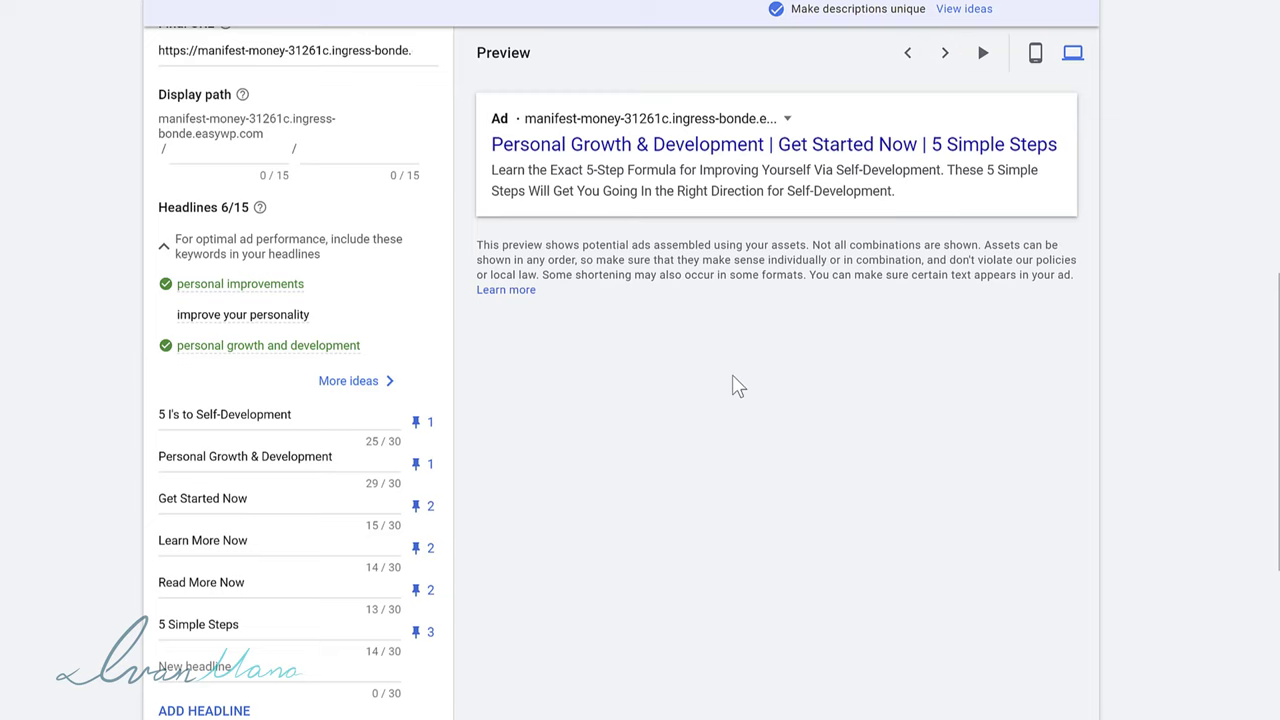
Continue from keywords and ads past the extensions without selecting any, to the campaign review.
scroll(737, 386, "down", 5)
left_click(1066, 673)
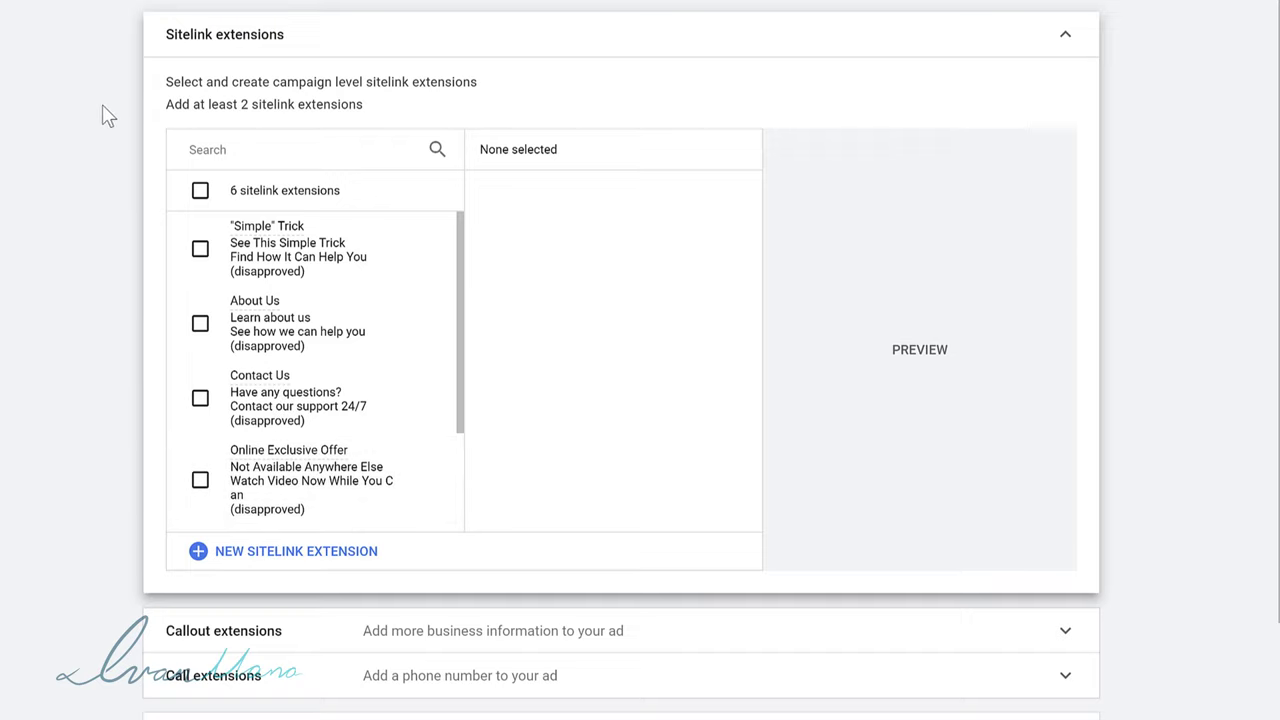
scroll(546, 383, "down", 1)
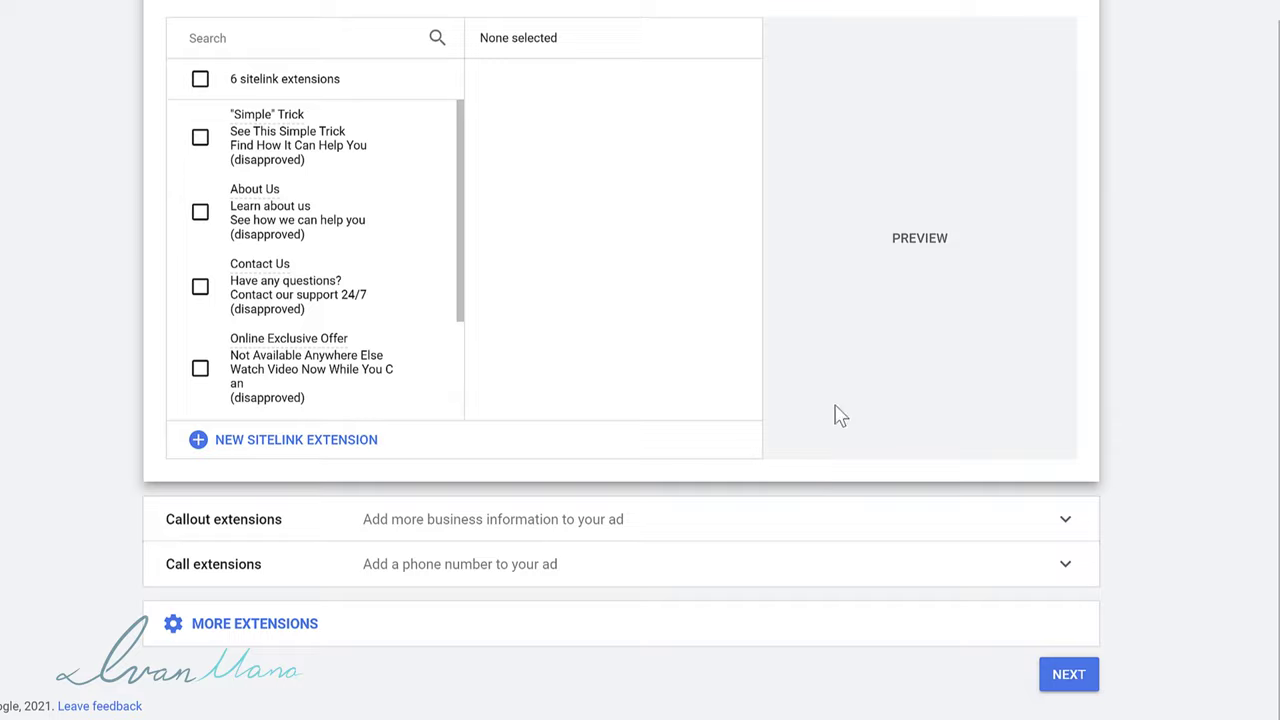
left_click(1064, 684)
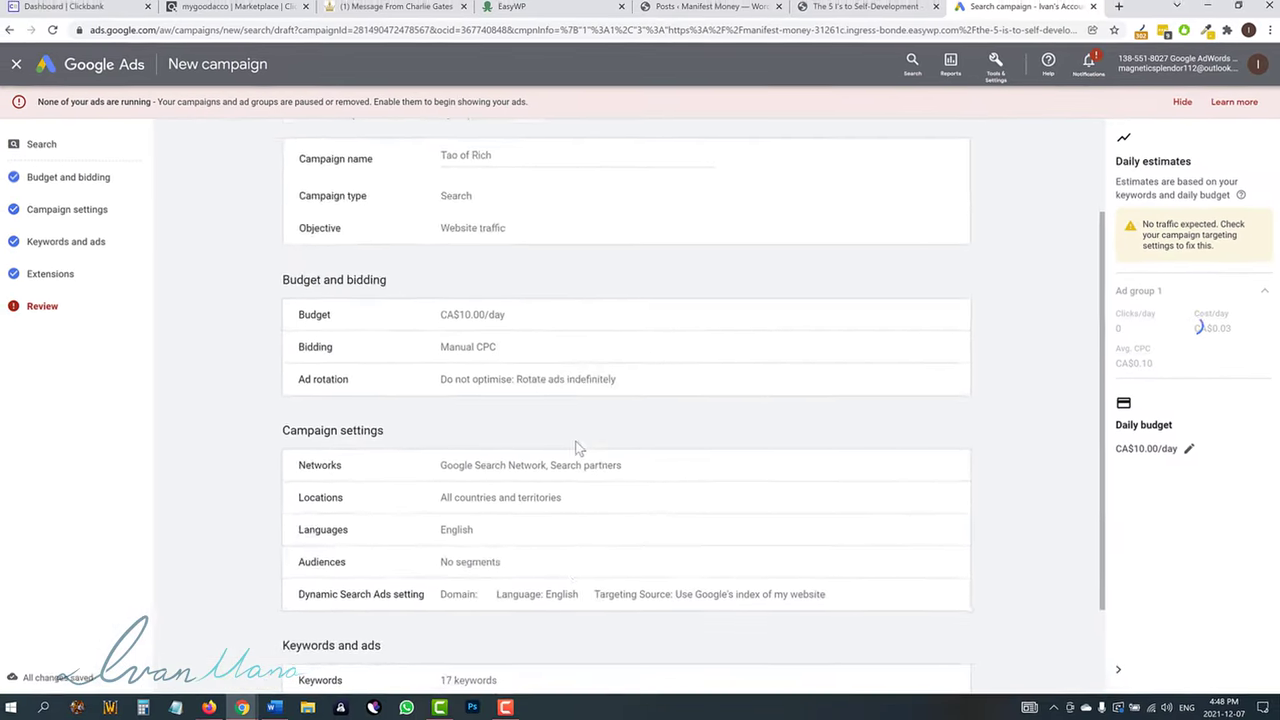
Check the campaign's name and type in the review, look at the budget and bidding settings, and return to the review.
scroll(577, 449, "up", 2)
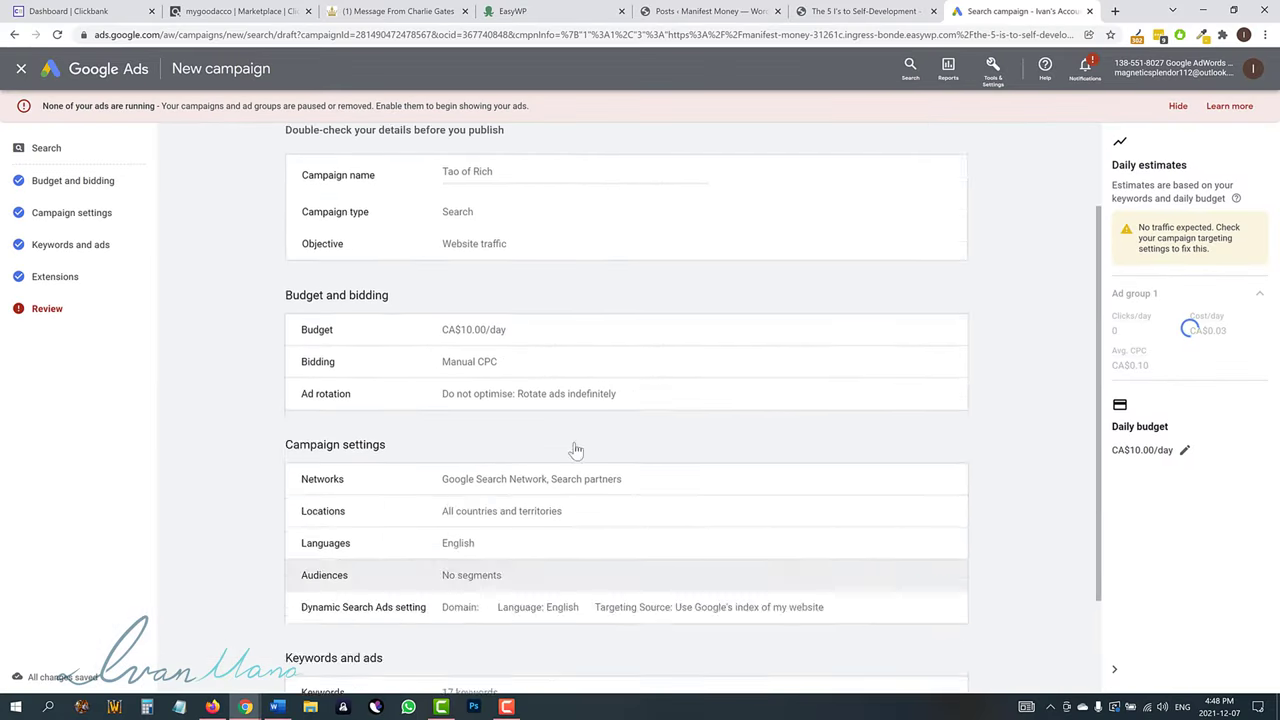
double_click(466, 291)
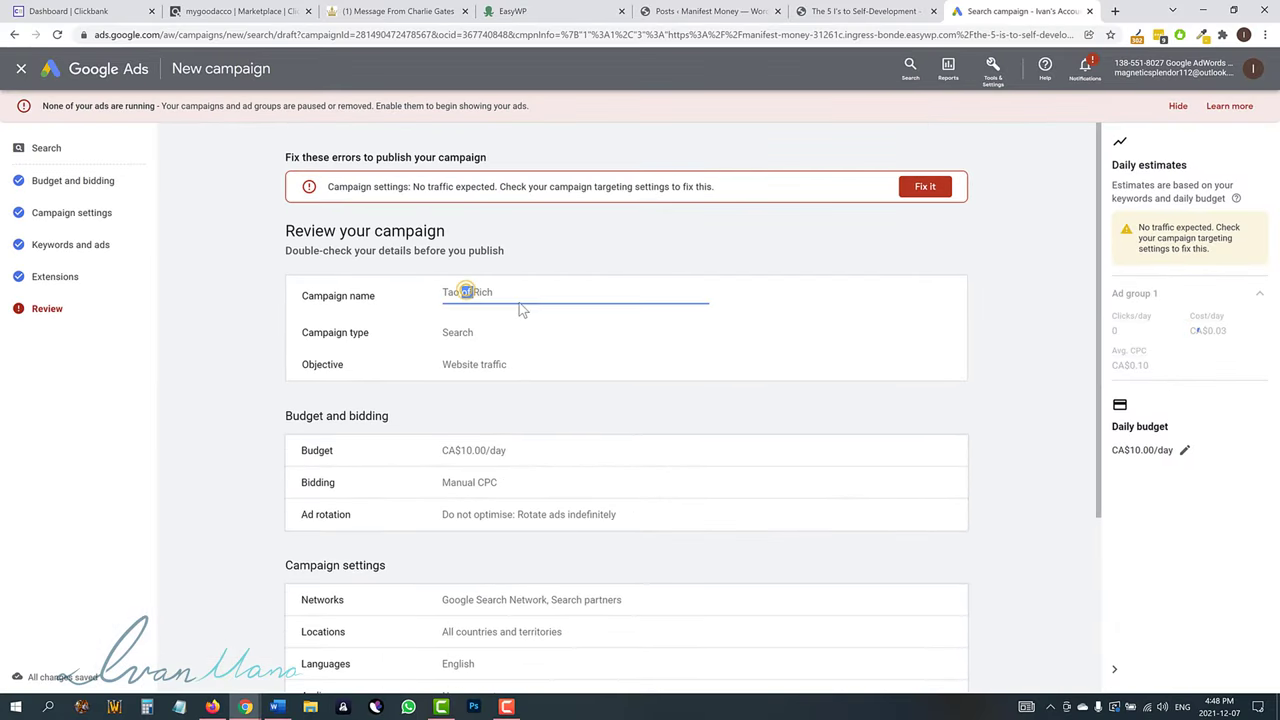
left_click(454, 391)
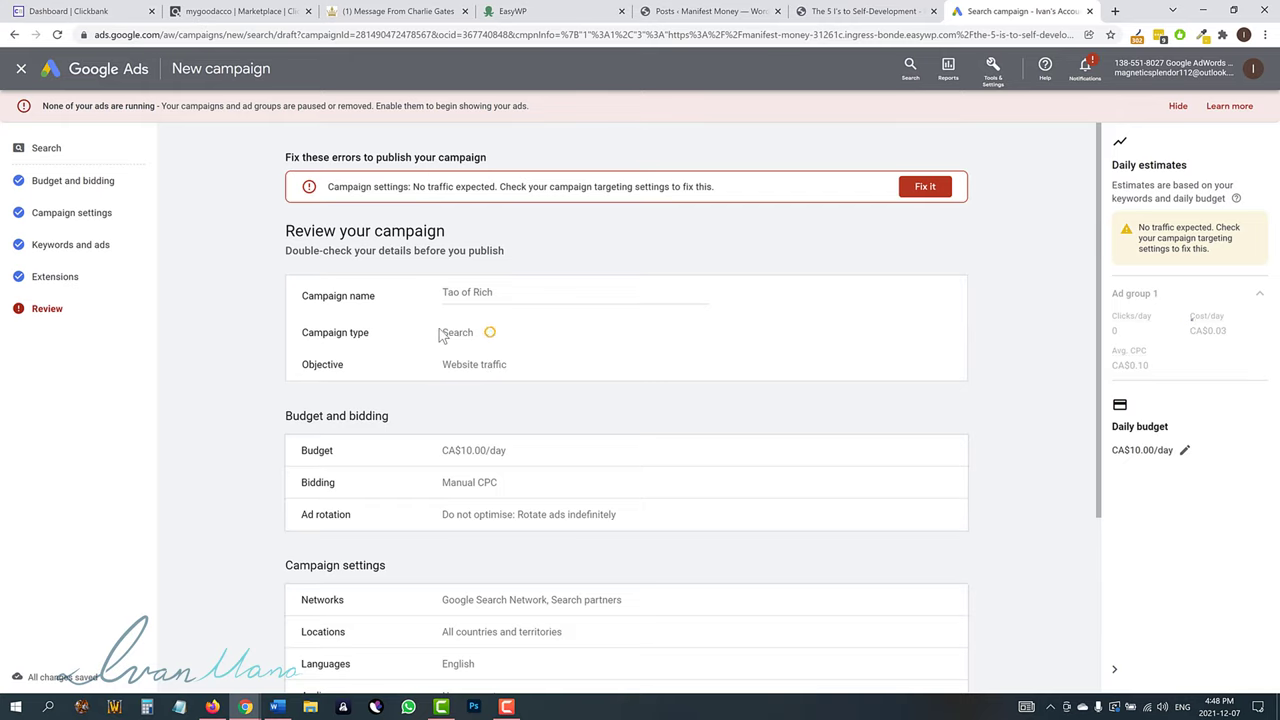
double_click(445, 333)
left_click(503, 450)
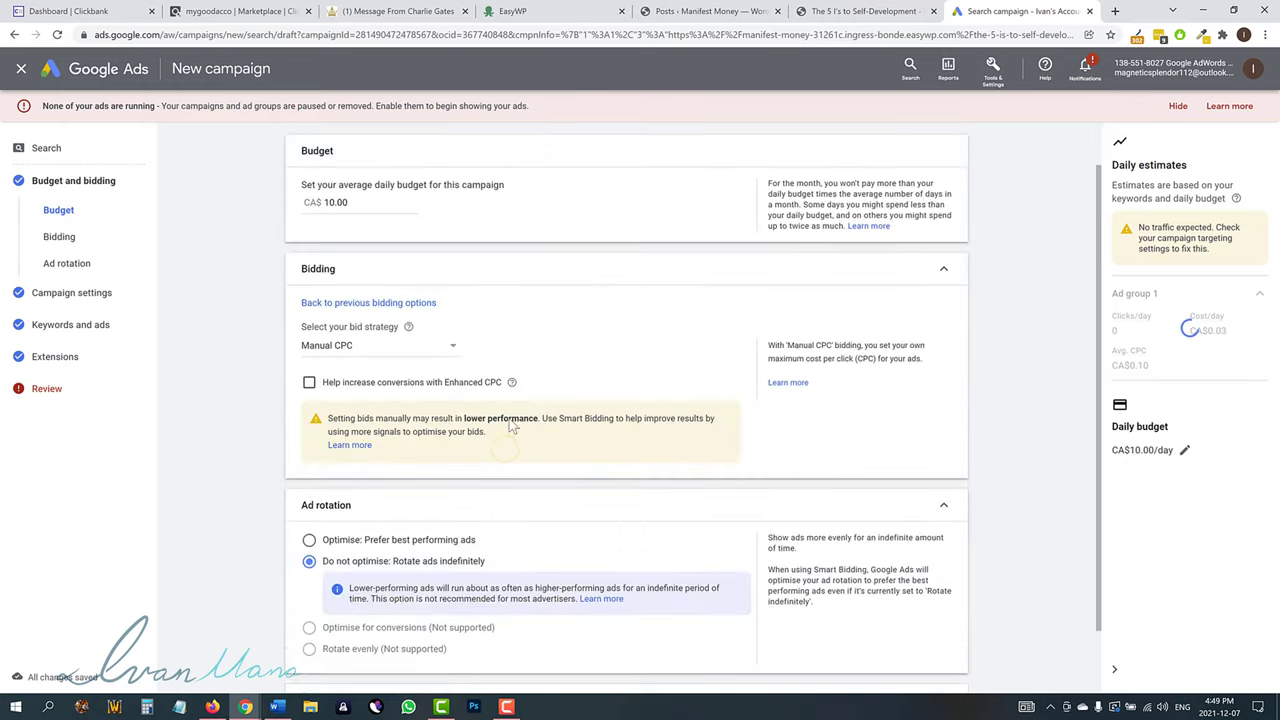
left_click(49, 389)
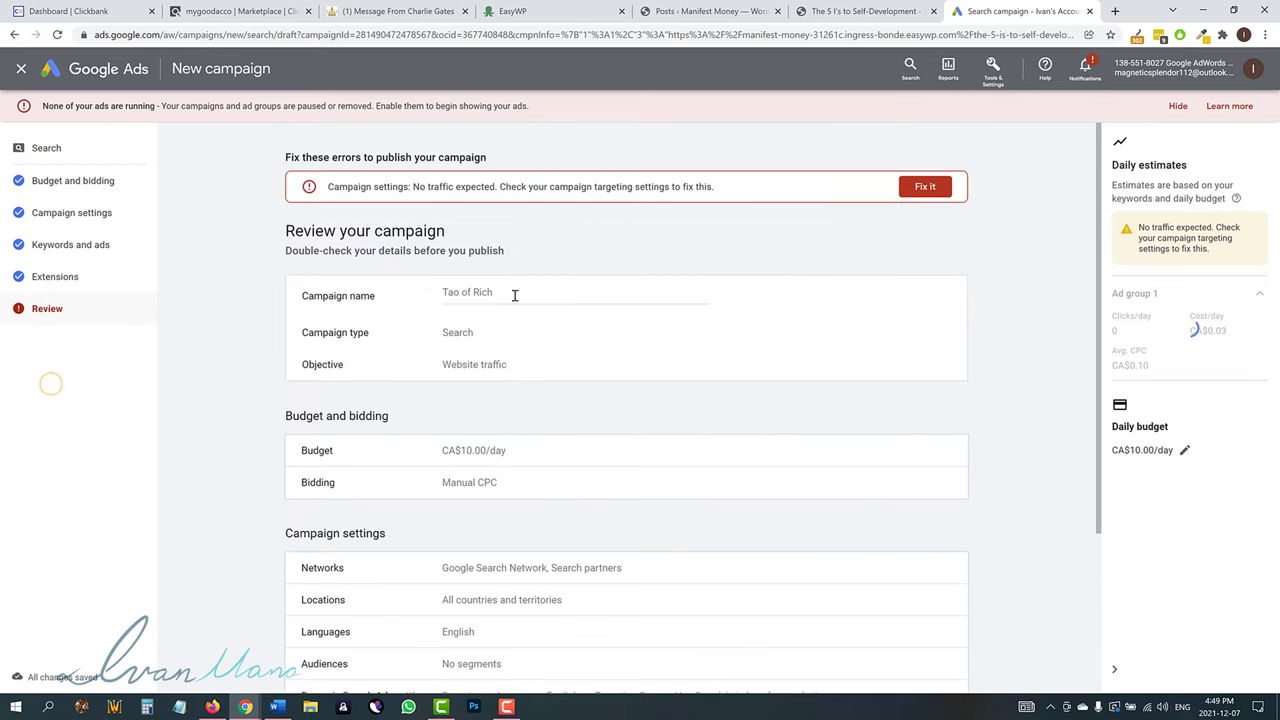
Check the campaign settings, keywords and ads in the review and read the error about campaign targeting.
scroll(556, 478, "down", 3)
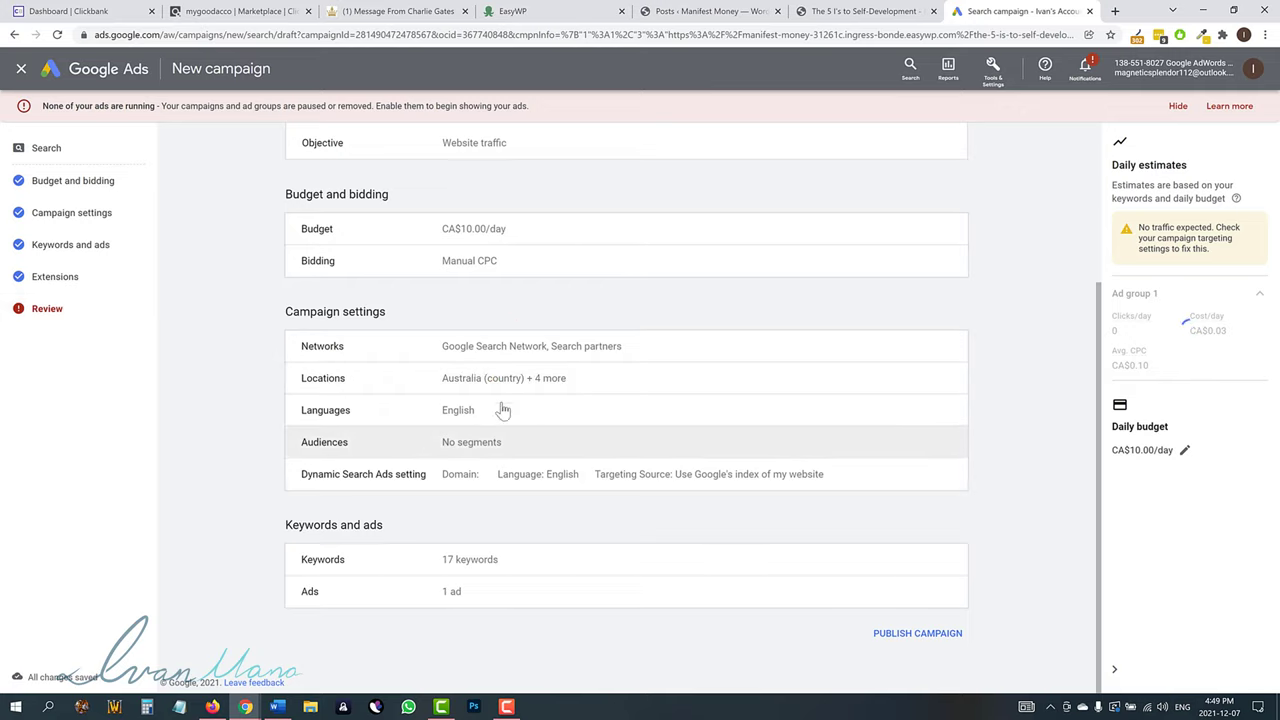
scroll(760, 580, "up", 3)
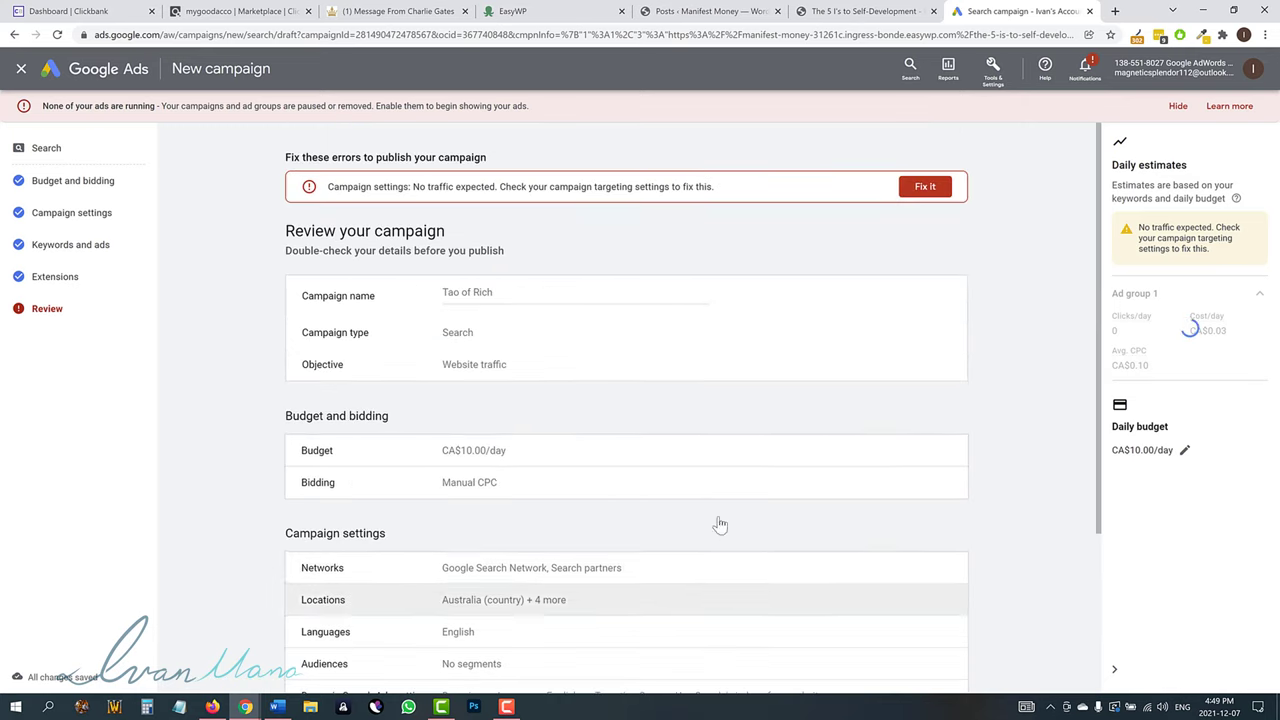
left_click_drag(338, 182, 719, 190)
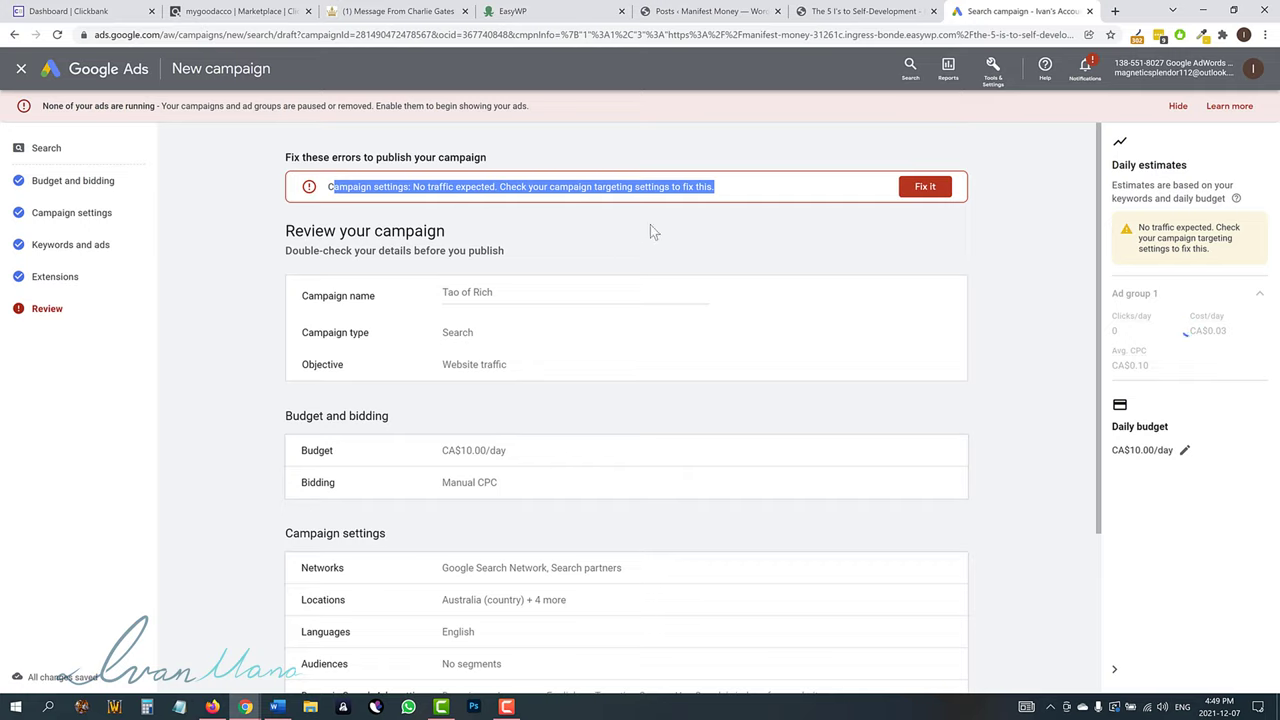
left_click(727, 184)
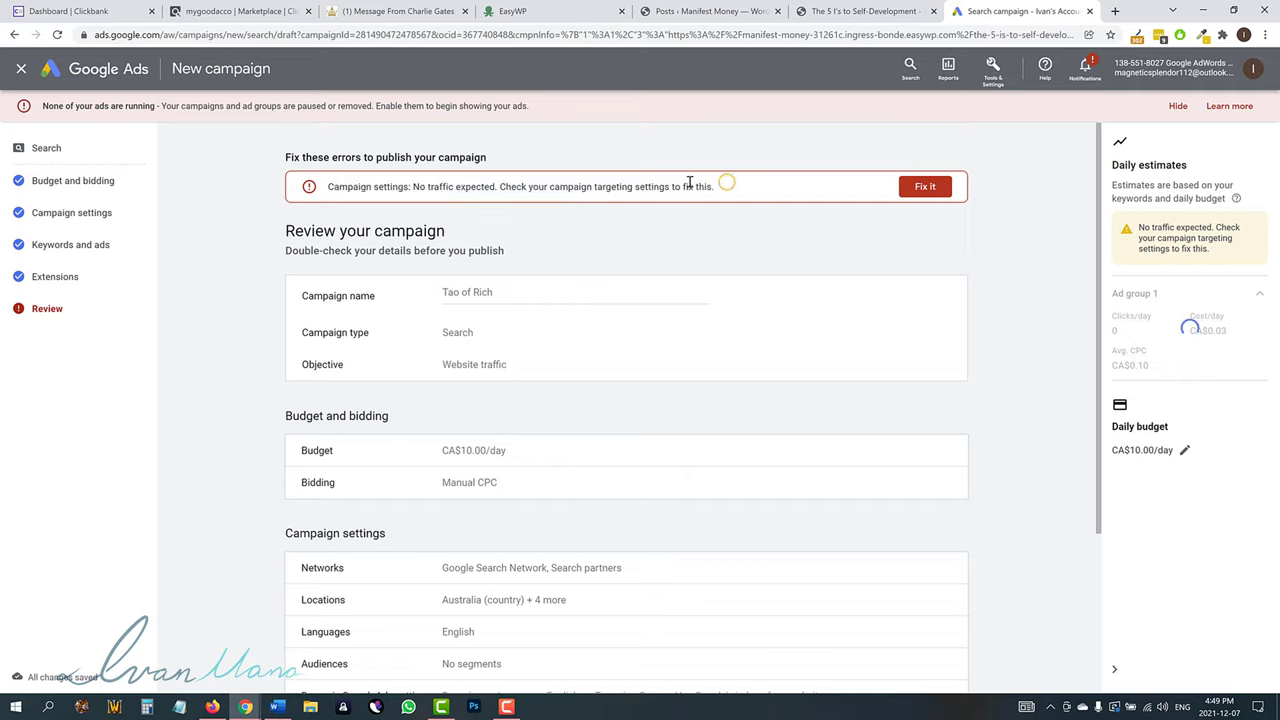
left_click_drag(431, 187, 372, 187)
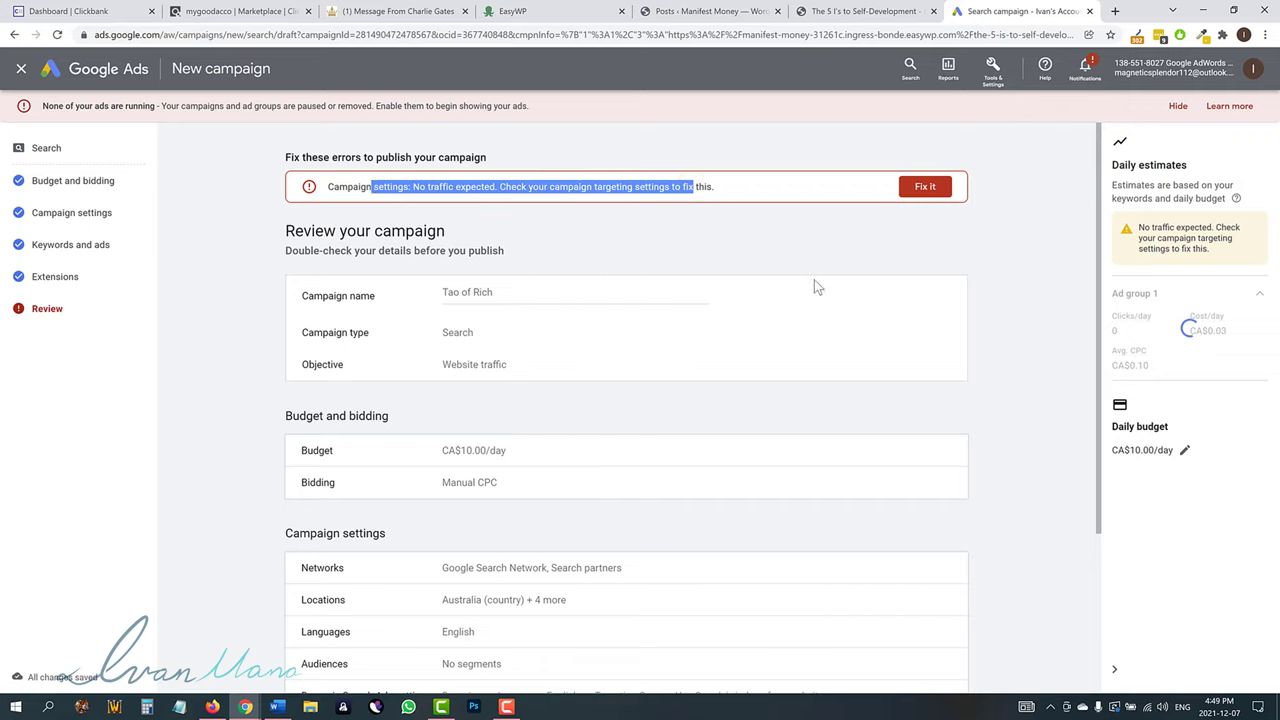
Publish the "Tao of Rich" campaign without changing the flagged targeting settings.
scroll(819, 332, "down", 2)
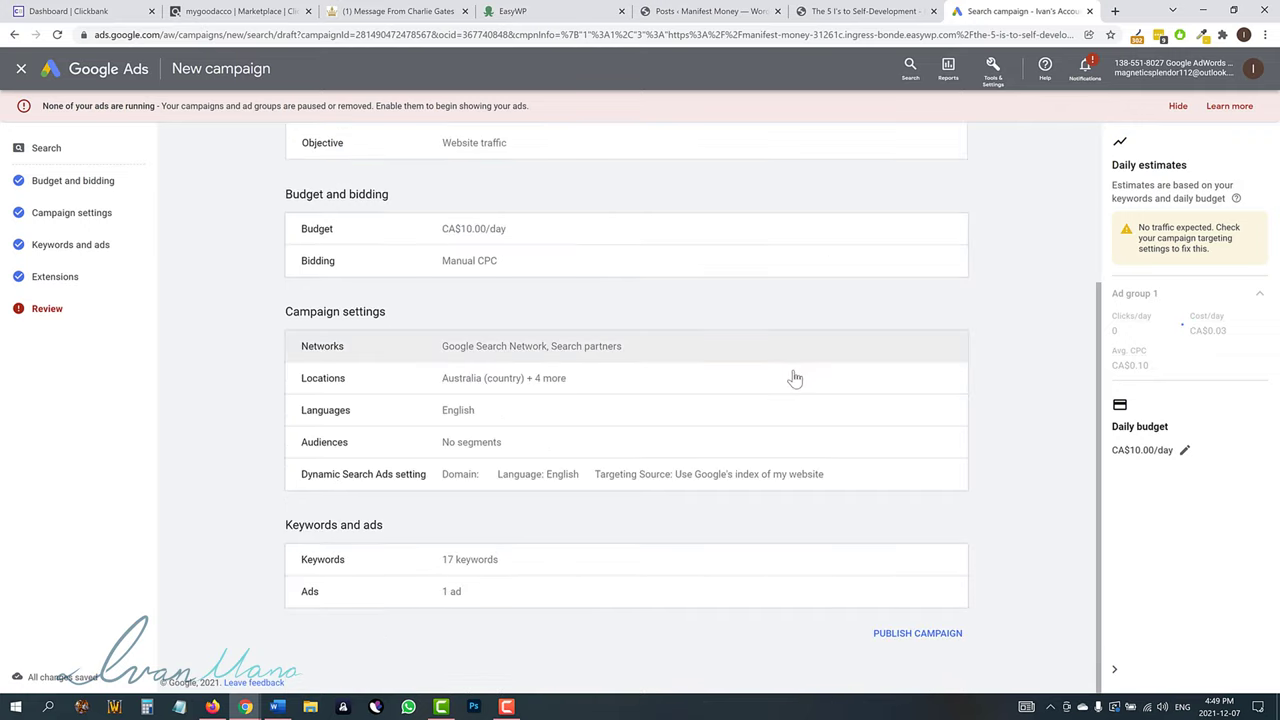
left_click(930, 636)
left_click(729, 431)
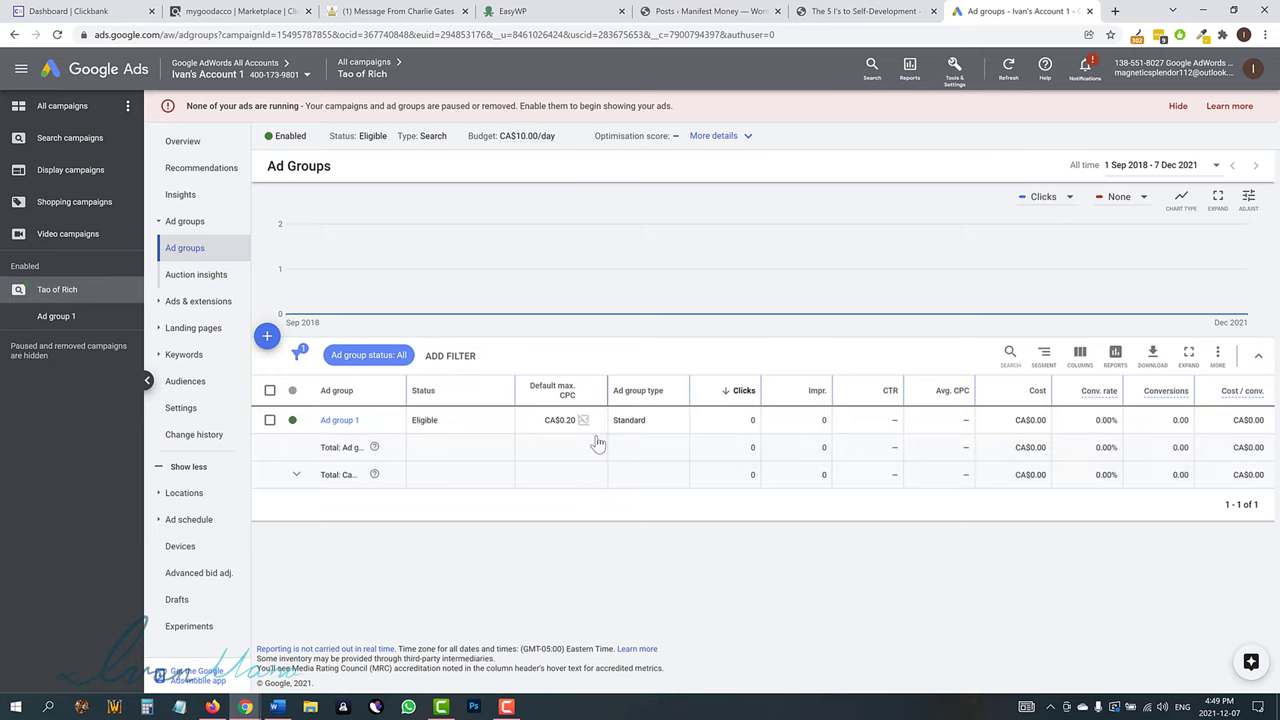
View the published campaign's ads and open the landing page linked from the responsive search ad.
left_click(190, 301)
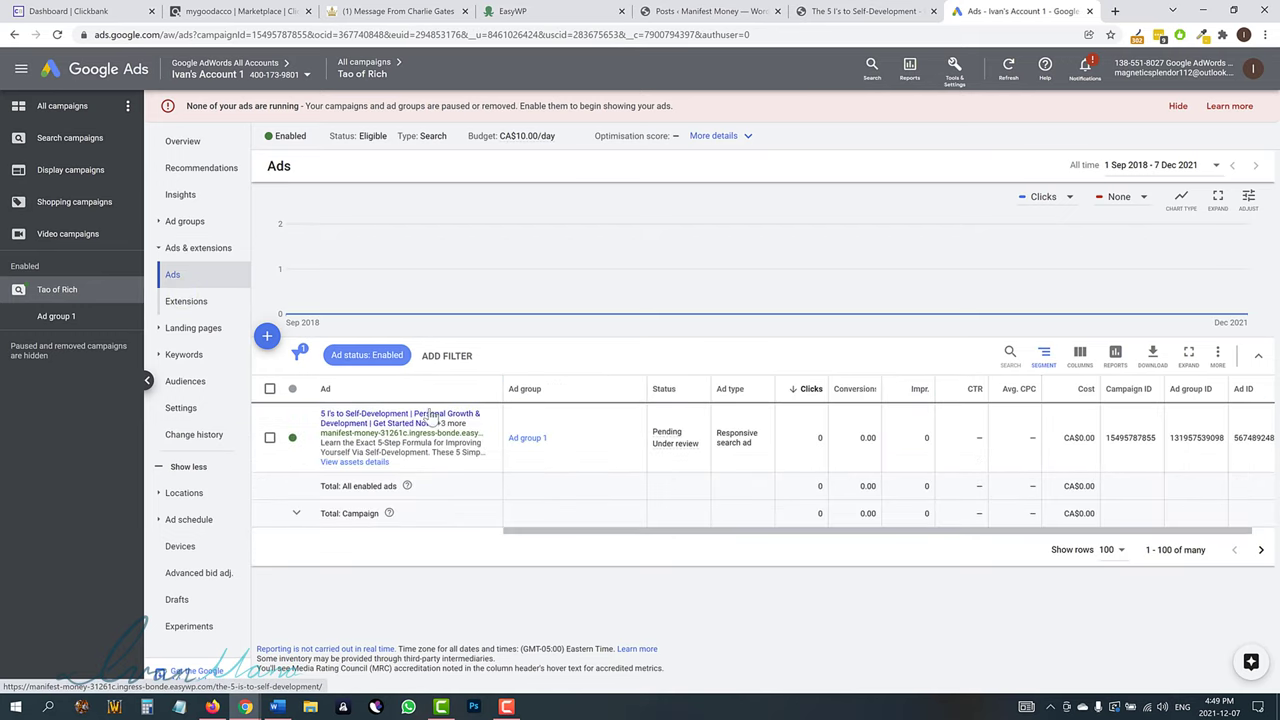
left_click(392, 425)
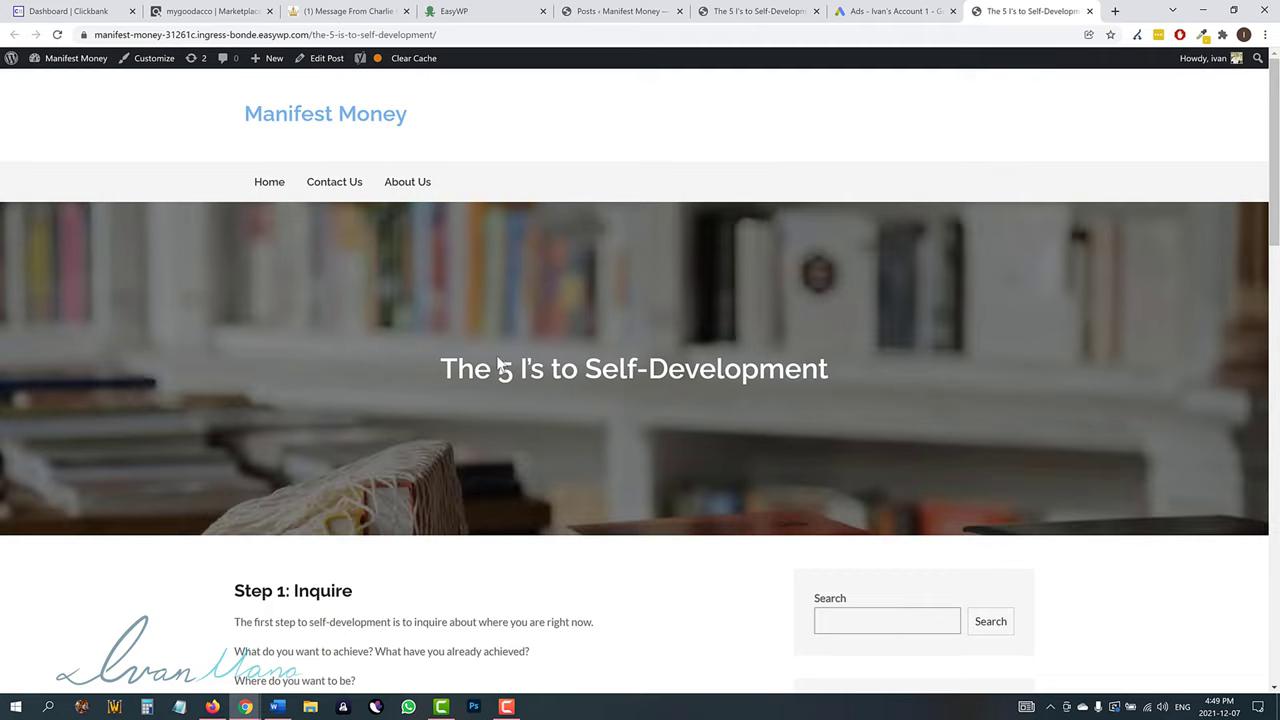
Check the landing page's Tao of Rich affiliate link by opening its sales page, and return to the campaign's ads.
scroll(472, 438, "down", 3)
scroll(472, 438, "down", 6)
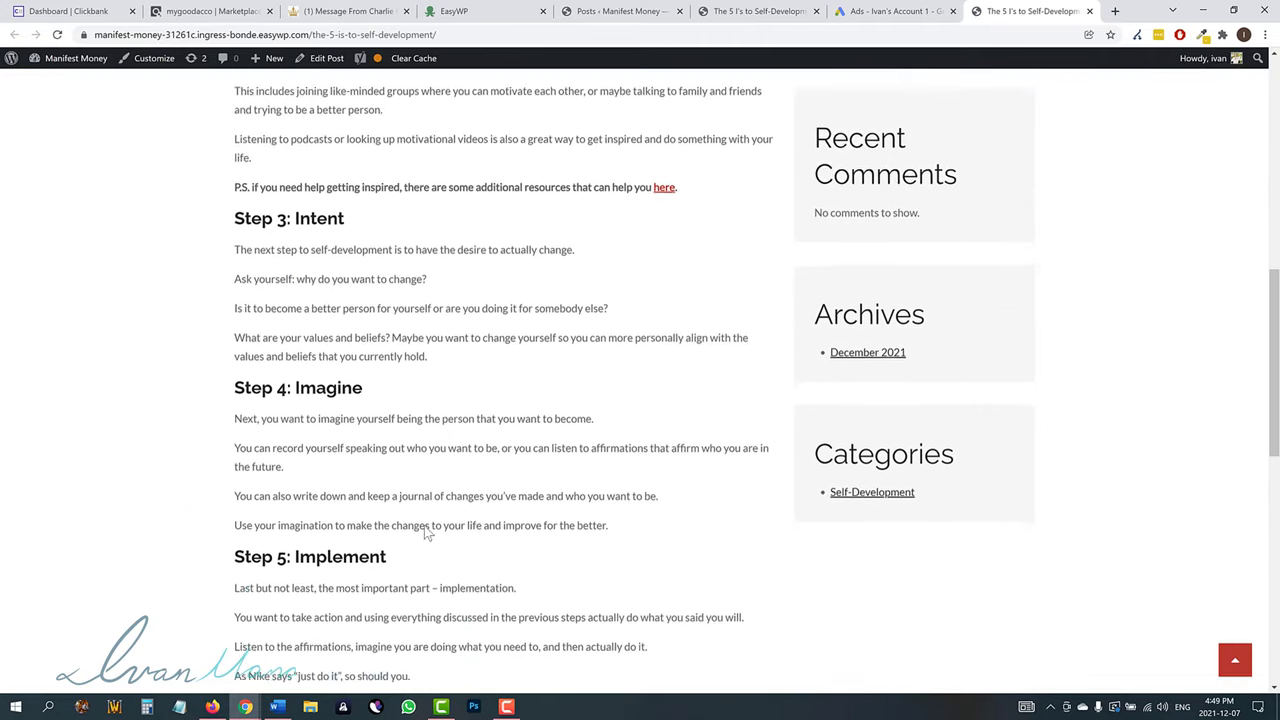
scroll(385, 607, "down", 2)
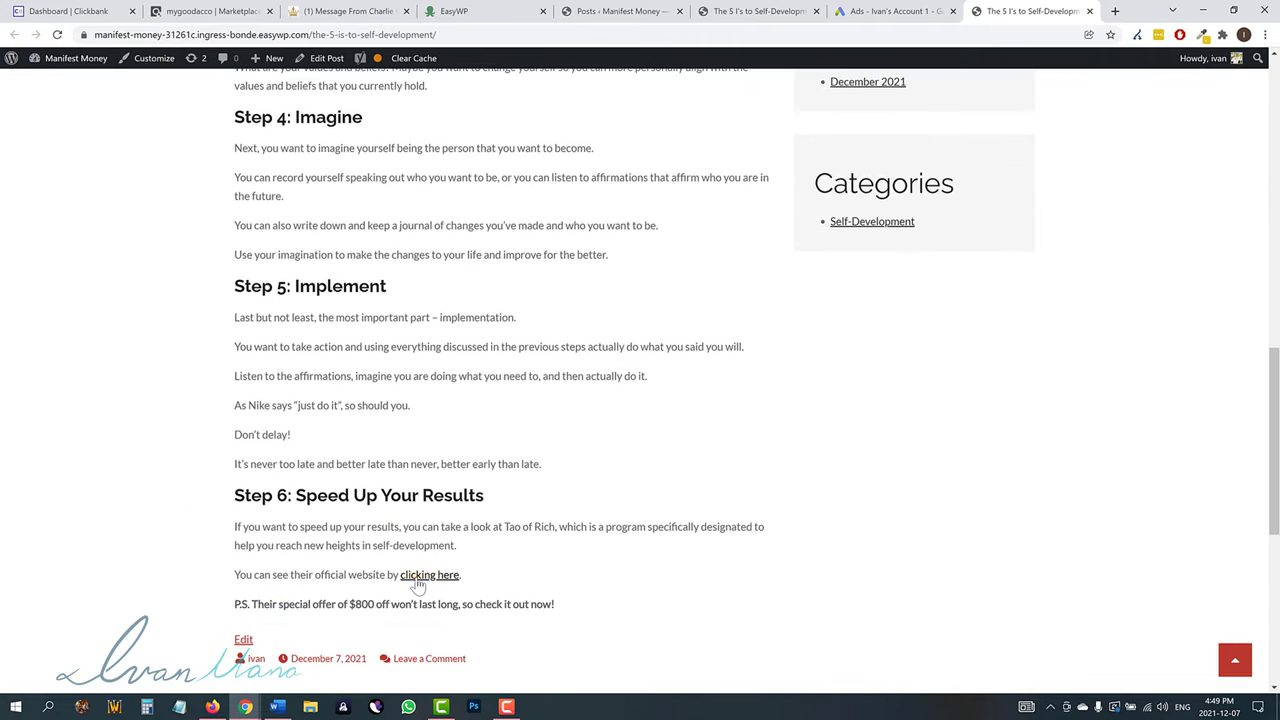
left_click(416, 577)
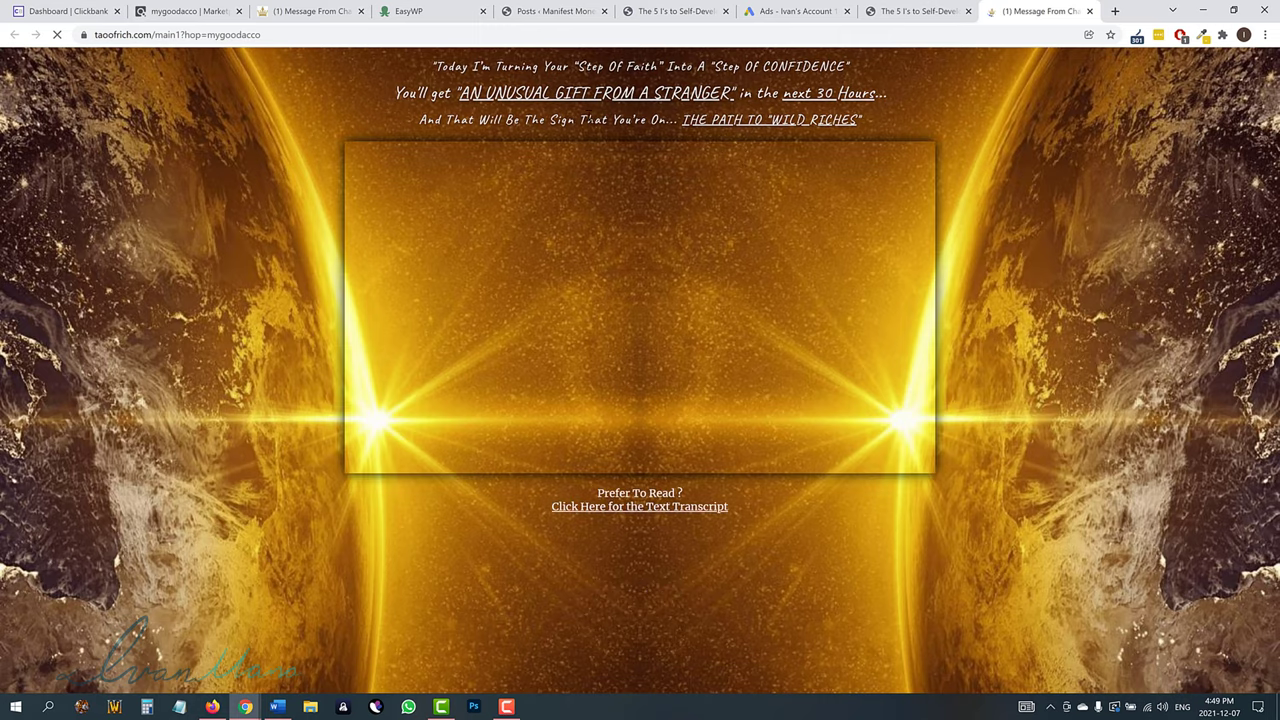
left_click(1089, 11)
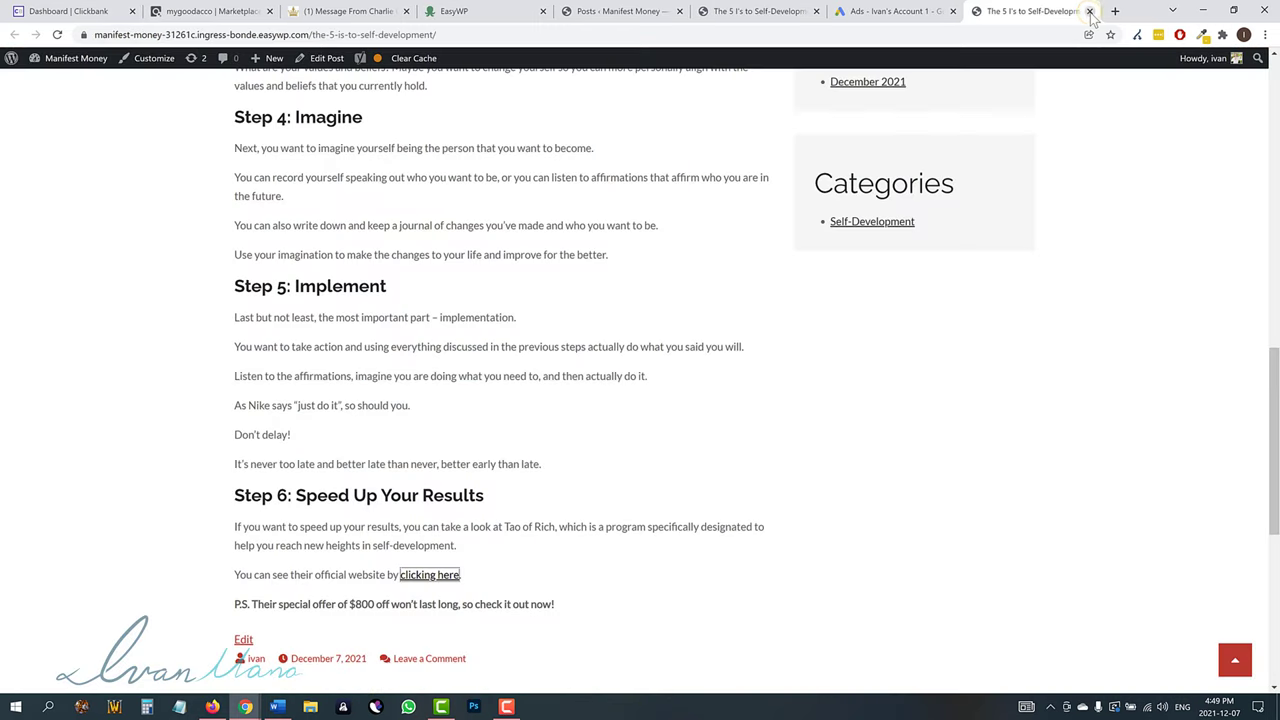
left_click(1089, 11)
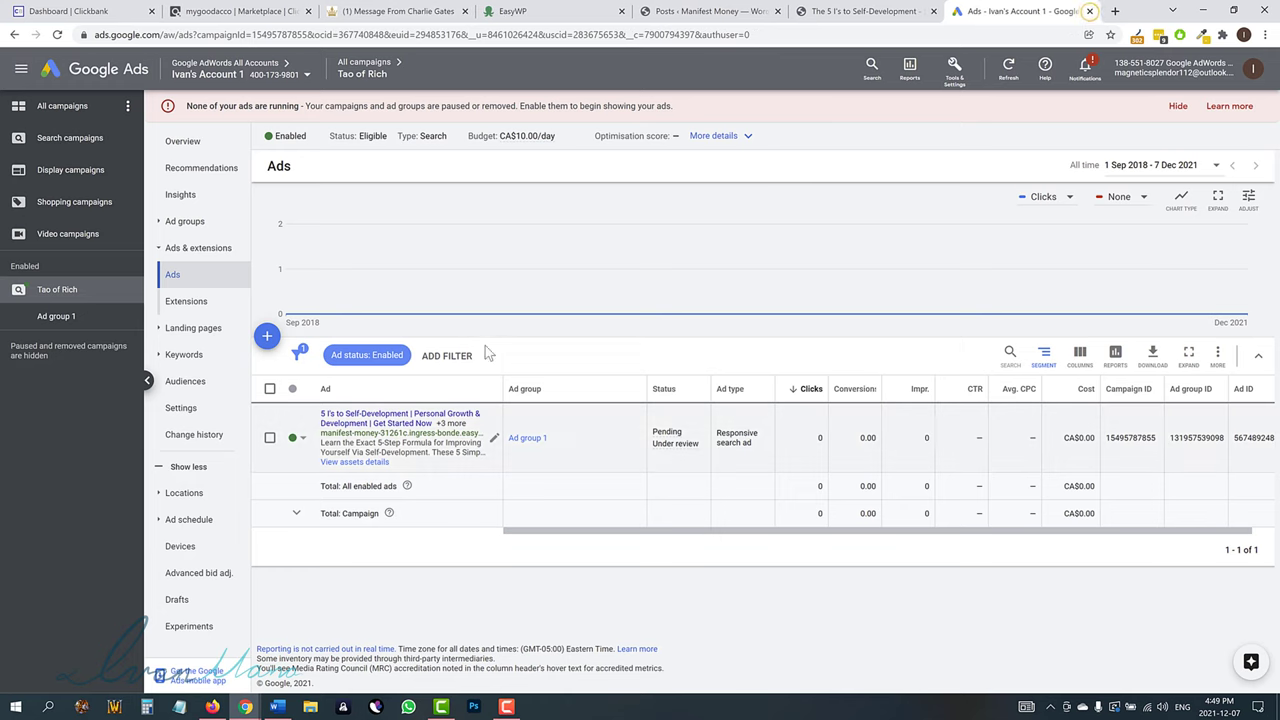
Change the match type of all search keywords in the "Tao of Rich" campaign to Phrase match and check the keyword list.
left_click(195, 354)
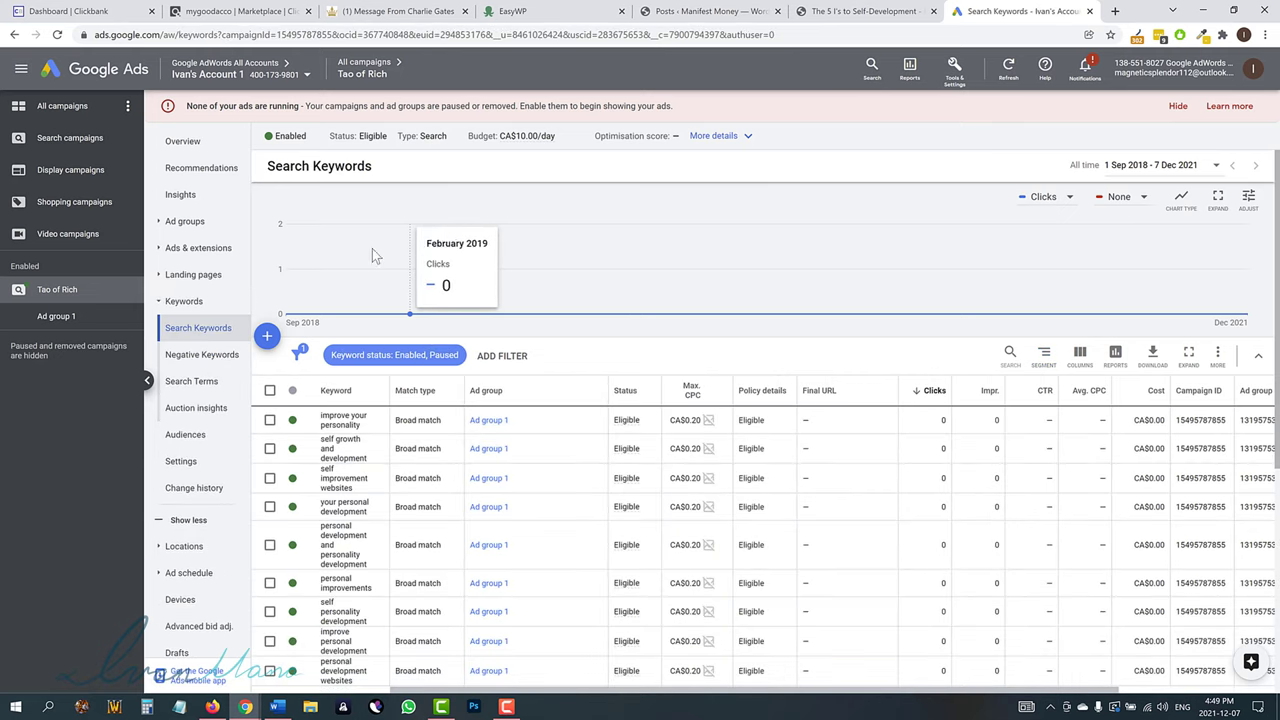
left_click(269, 390)
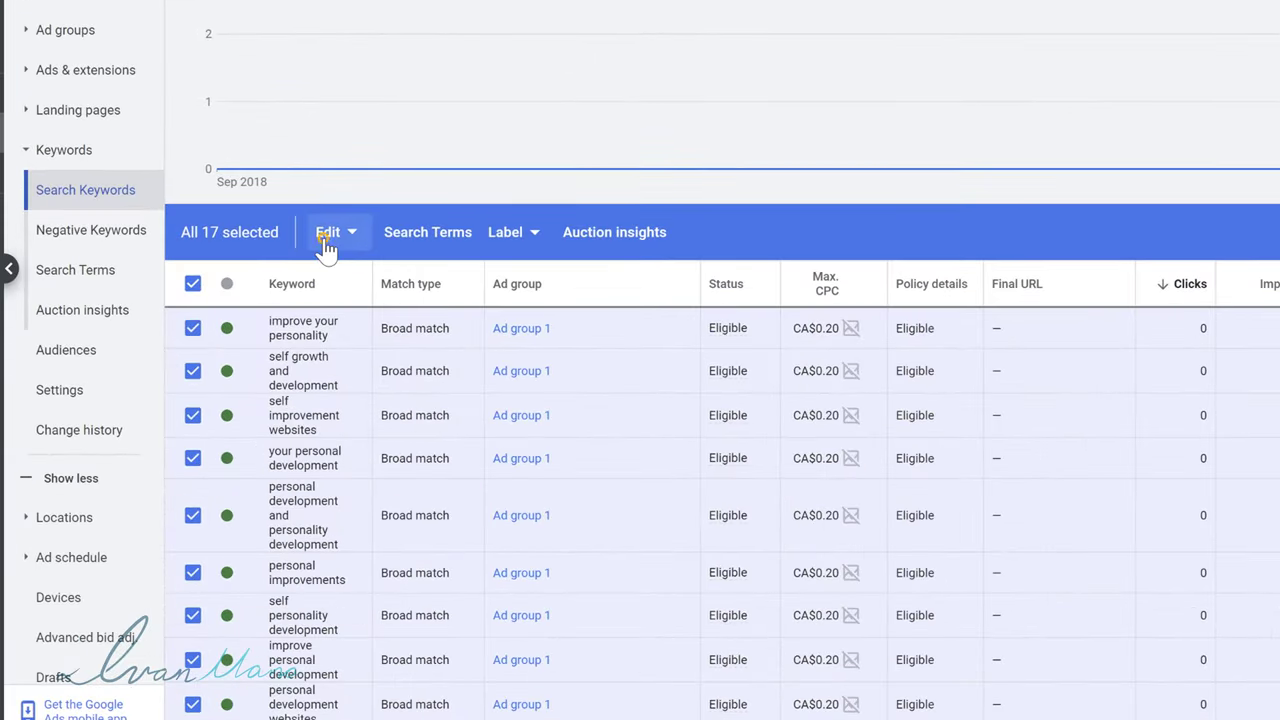
left_click(326, 250)
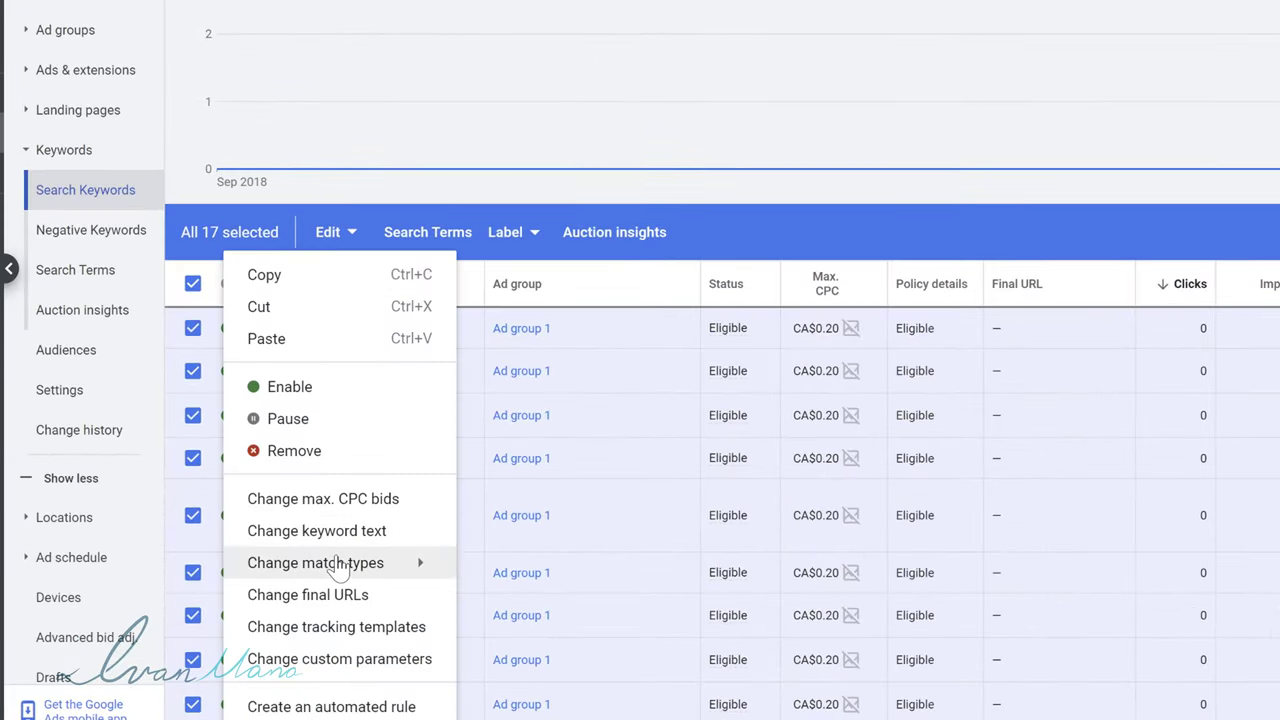
mouse_move(394, 571)
left_click(540, 580)
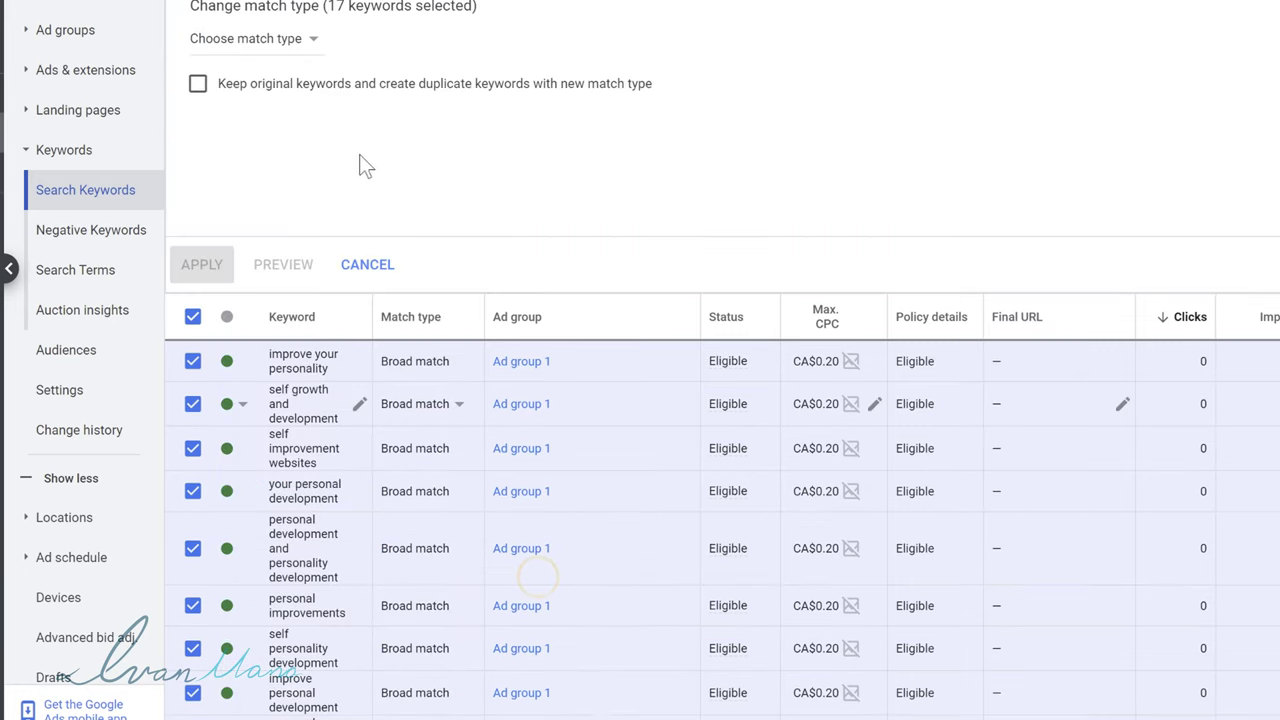
scroll(306, 49, "up", 1)
left_click(266, 103)
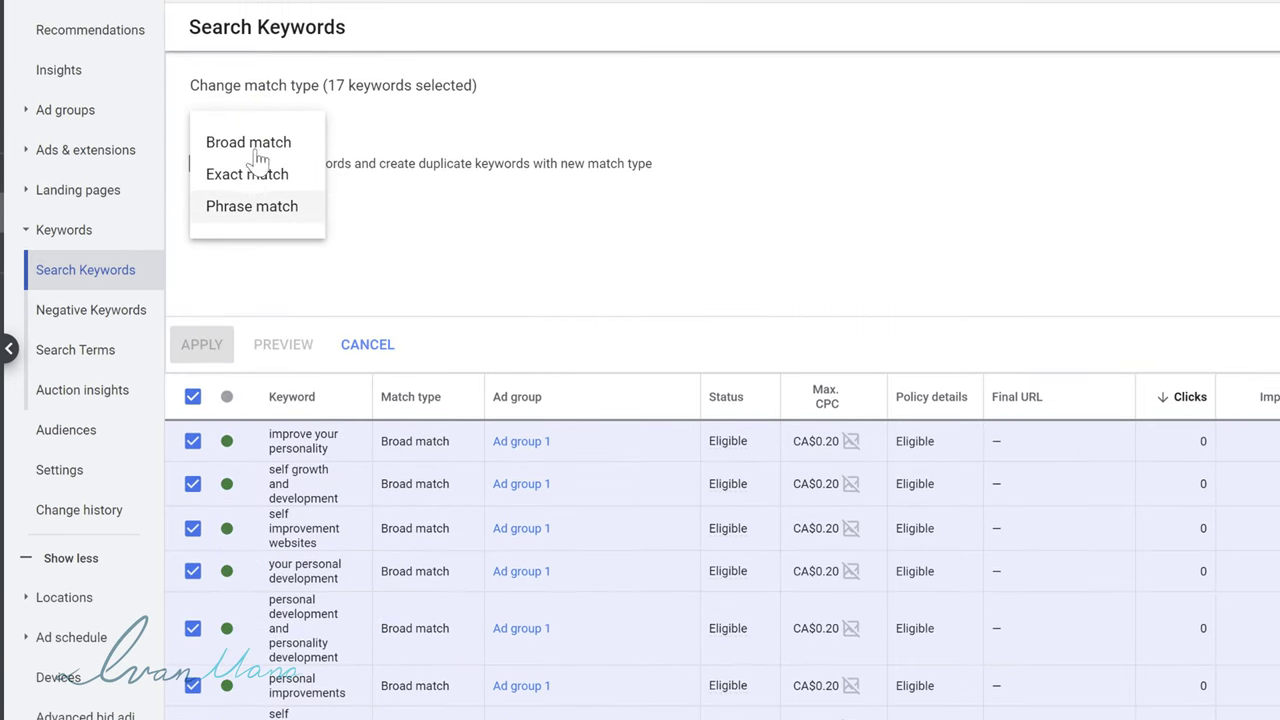
left_click(523, 173)
left_click(264, 120)
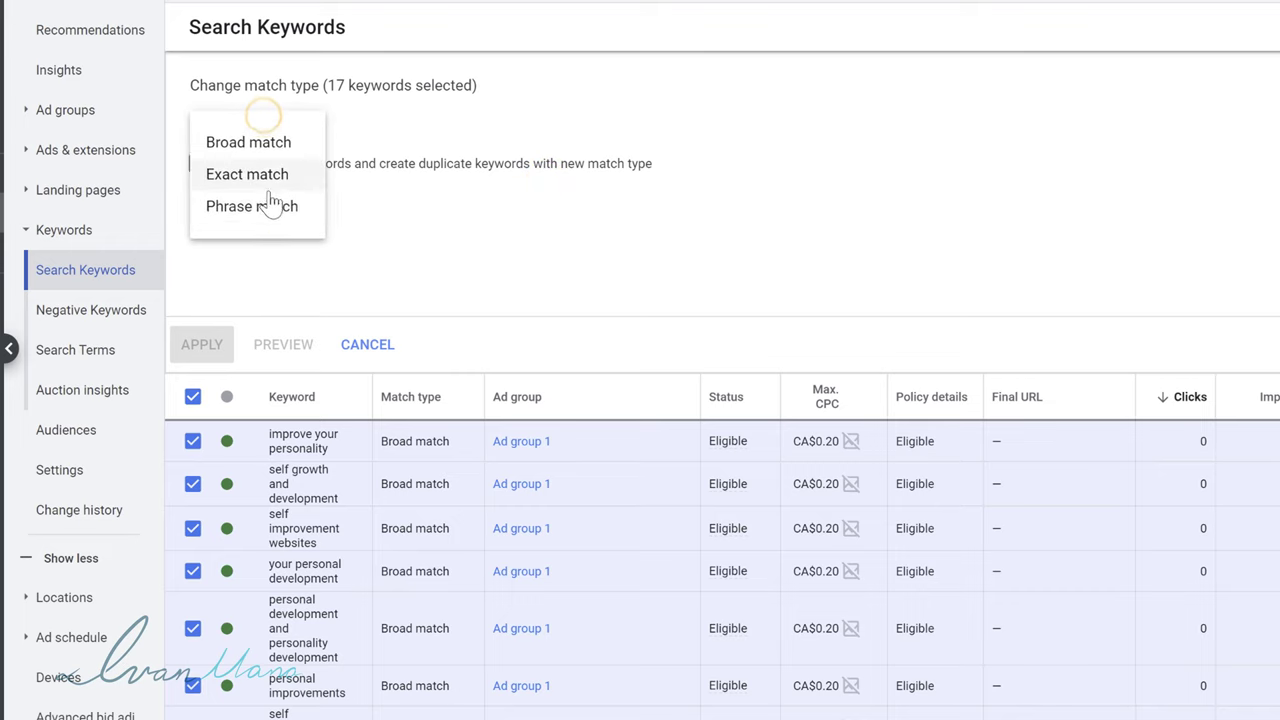
left_click(257, 204)
left_click(203, 354)
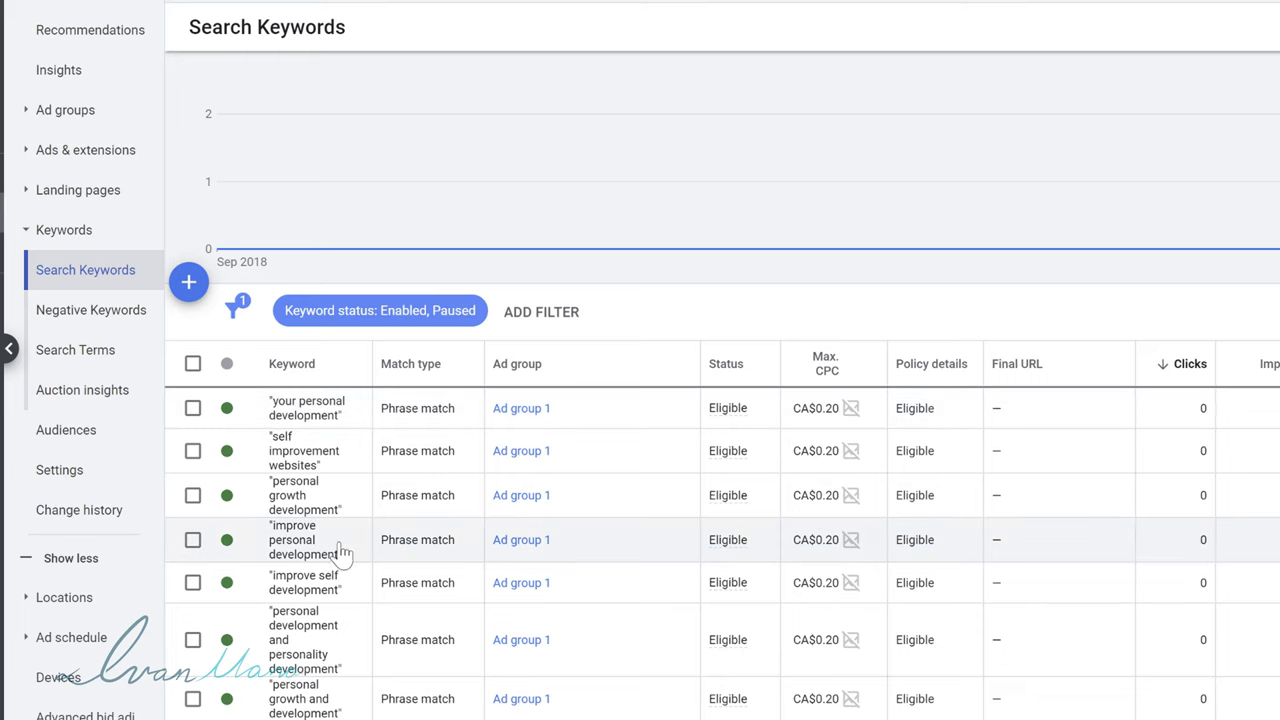
scroll(491, 537, "down", 5)
scroll(491, 537, "up", 10)
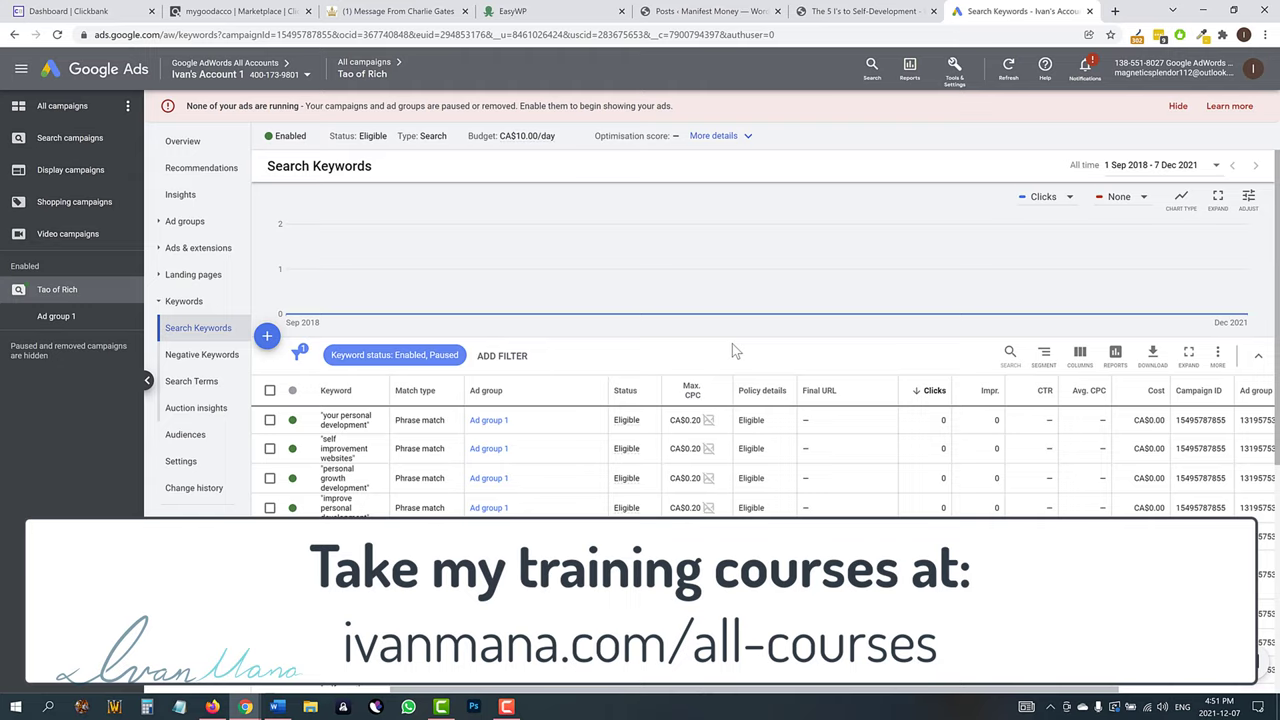
Open the YouTube channel youtube.com/ivanmana in a new browser tab and show its videos.
left_click(1115, 11)
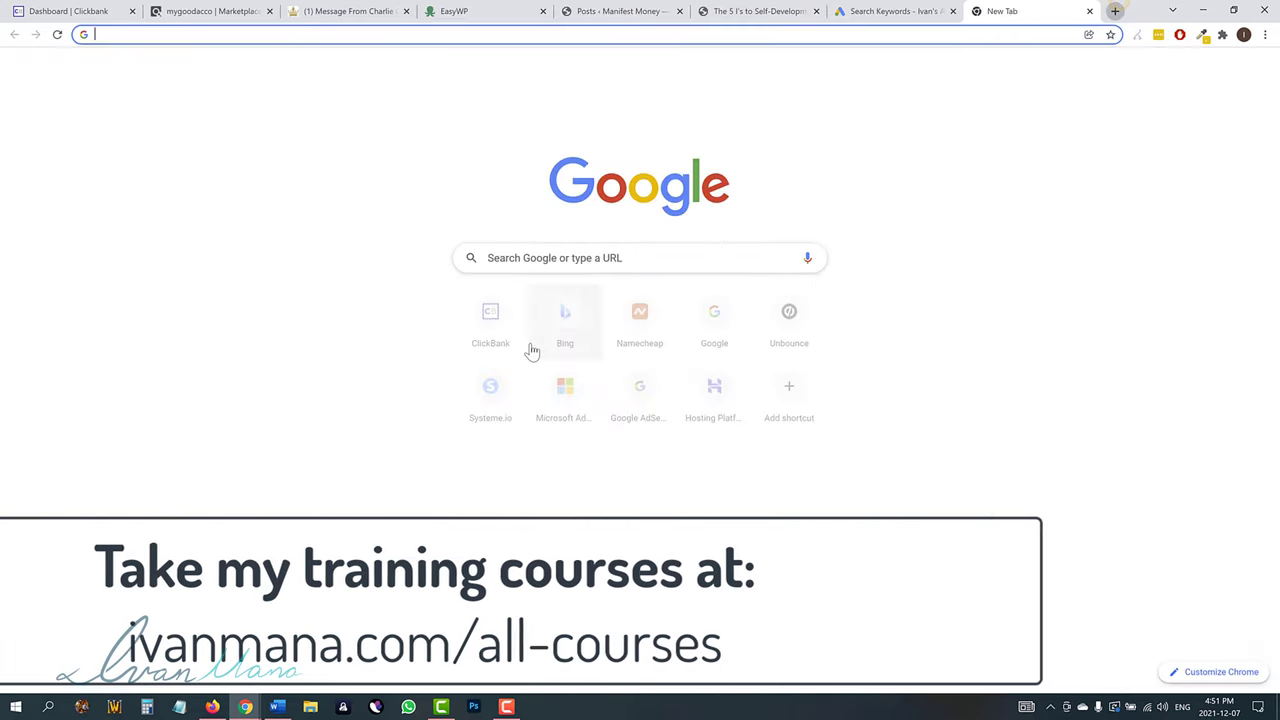
type("youtube.com/ivanman")
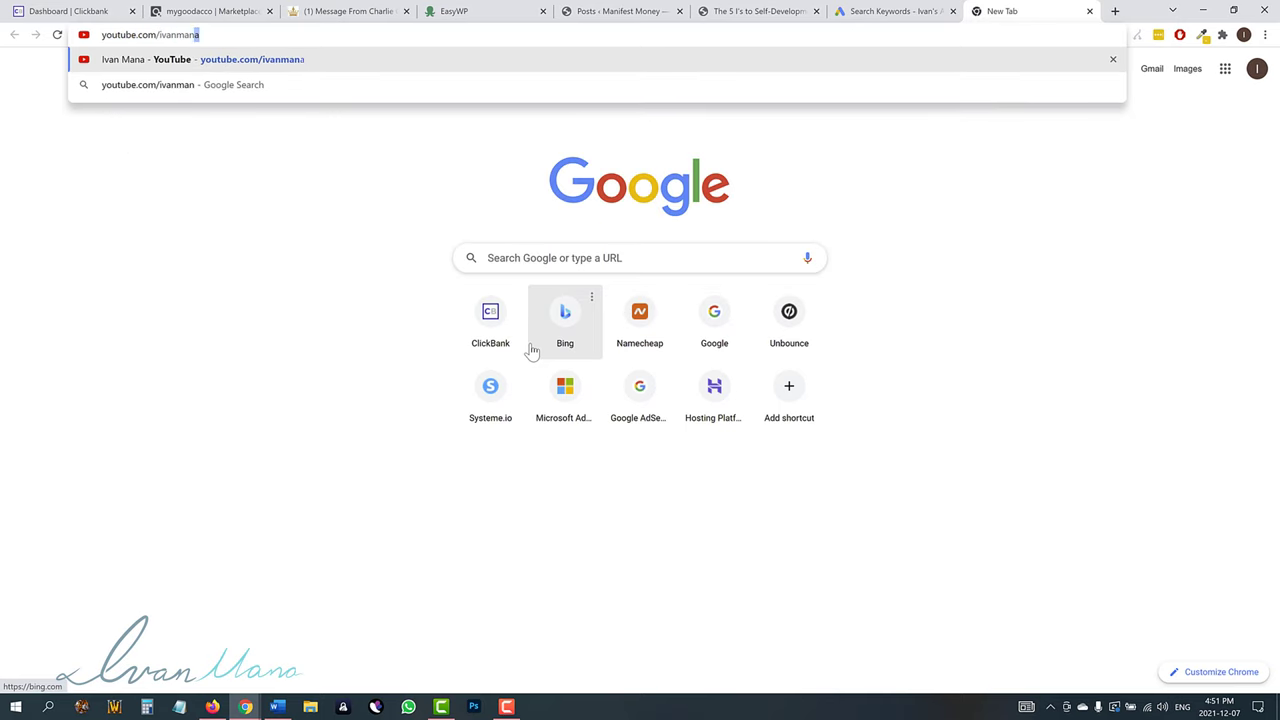
key("Return")
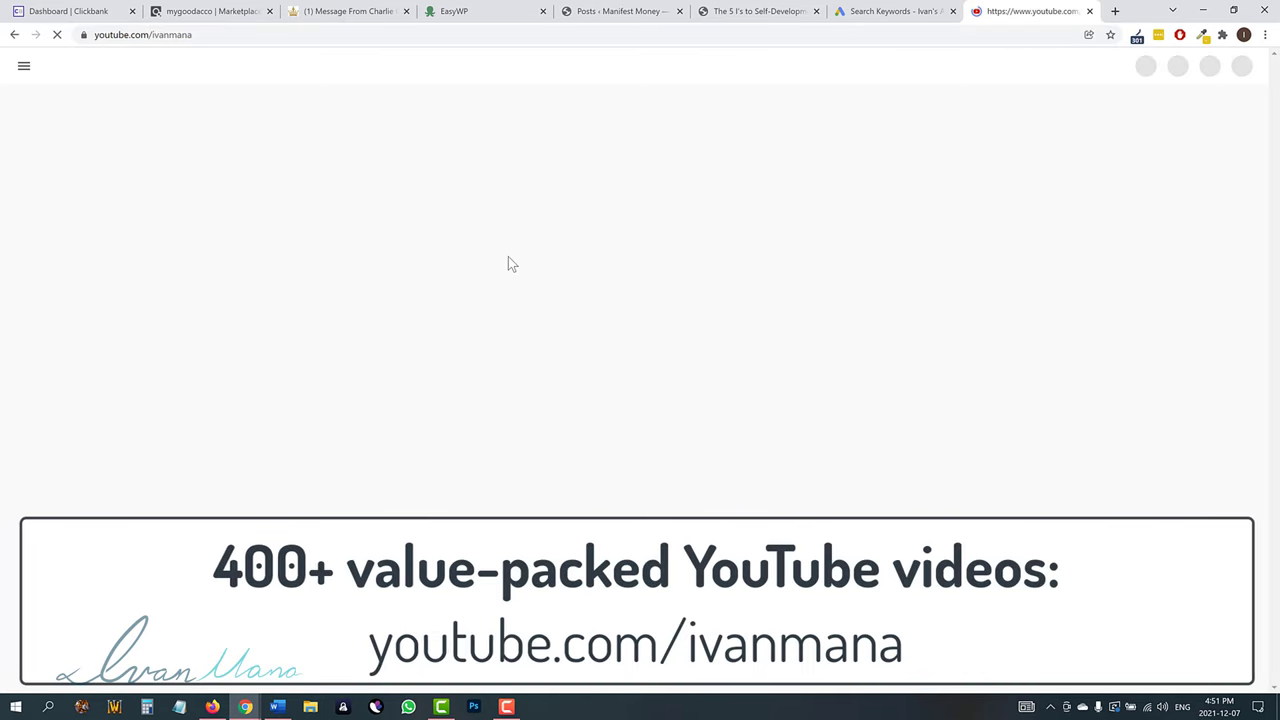
left_click(418, 350)
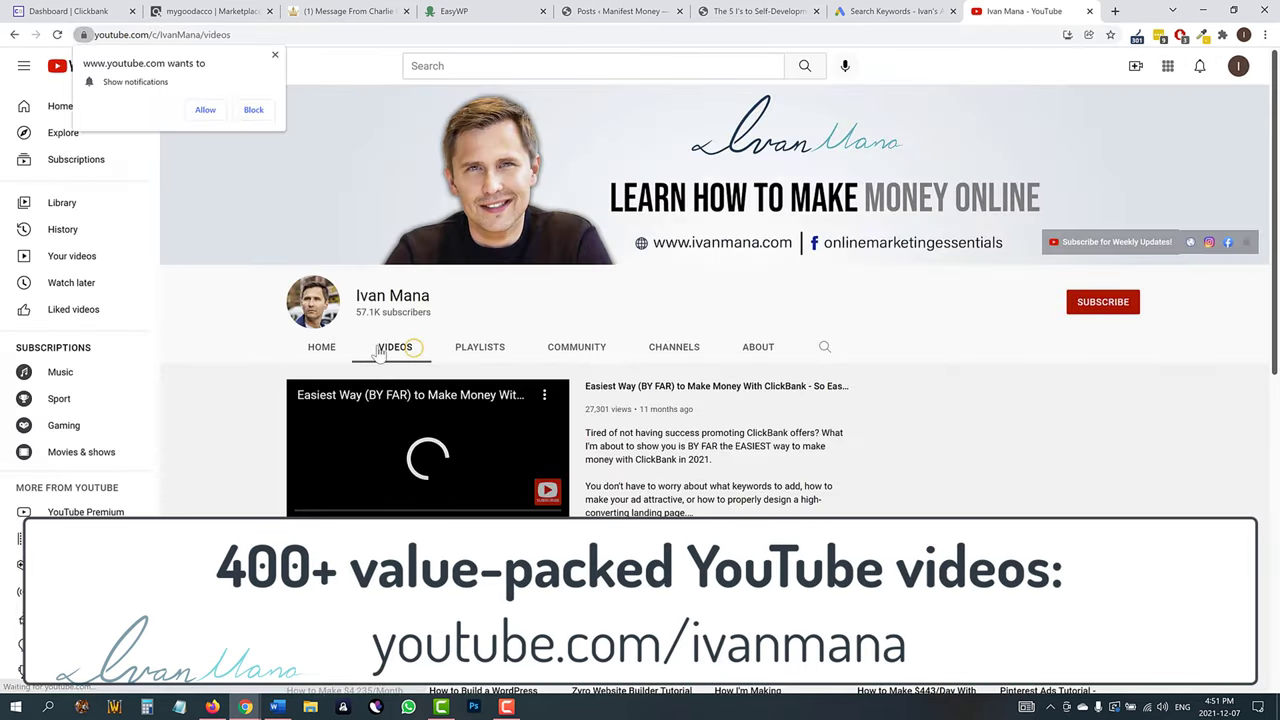
Look through the channel's uploaded videos for affiliate marketing and Google Ads tutorials.
scroll(400, 460, "down", 1)
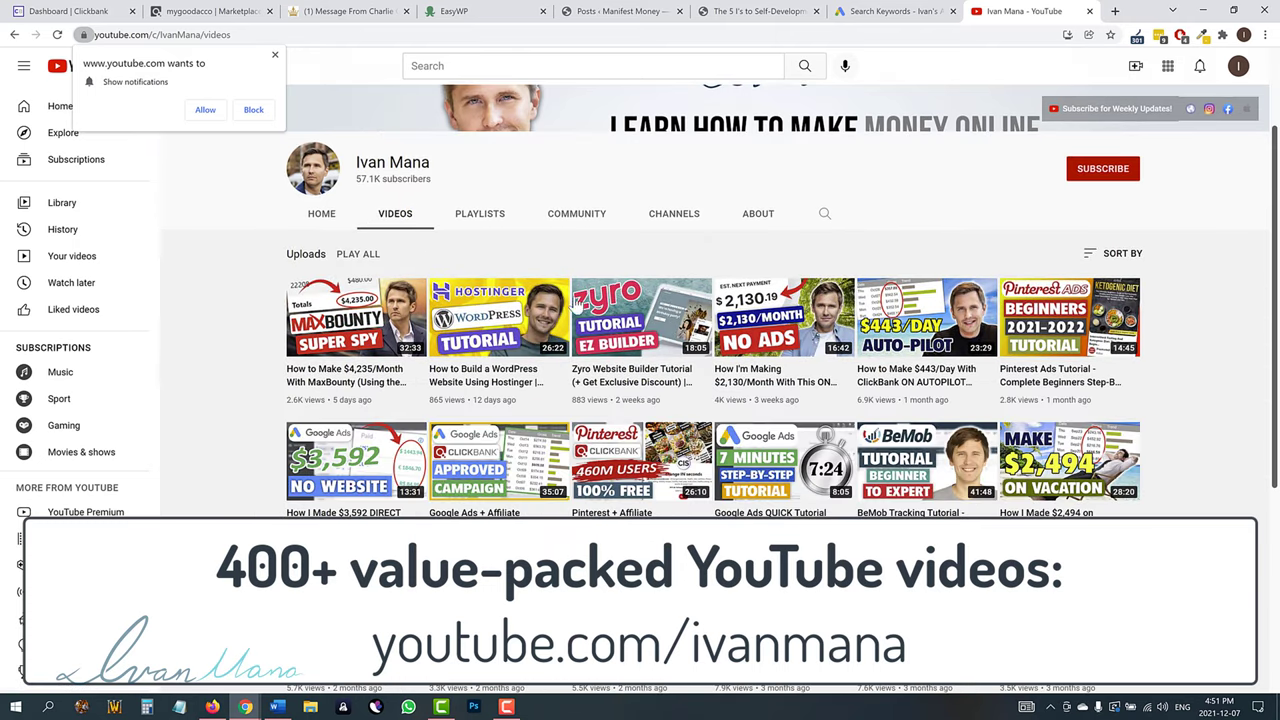
scroll(575, 422, "down", 2)
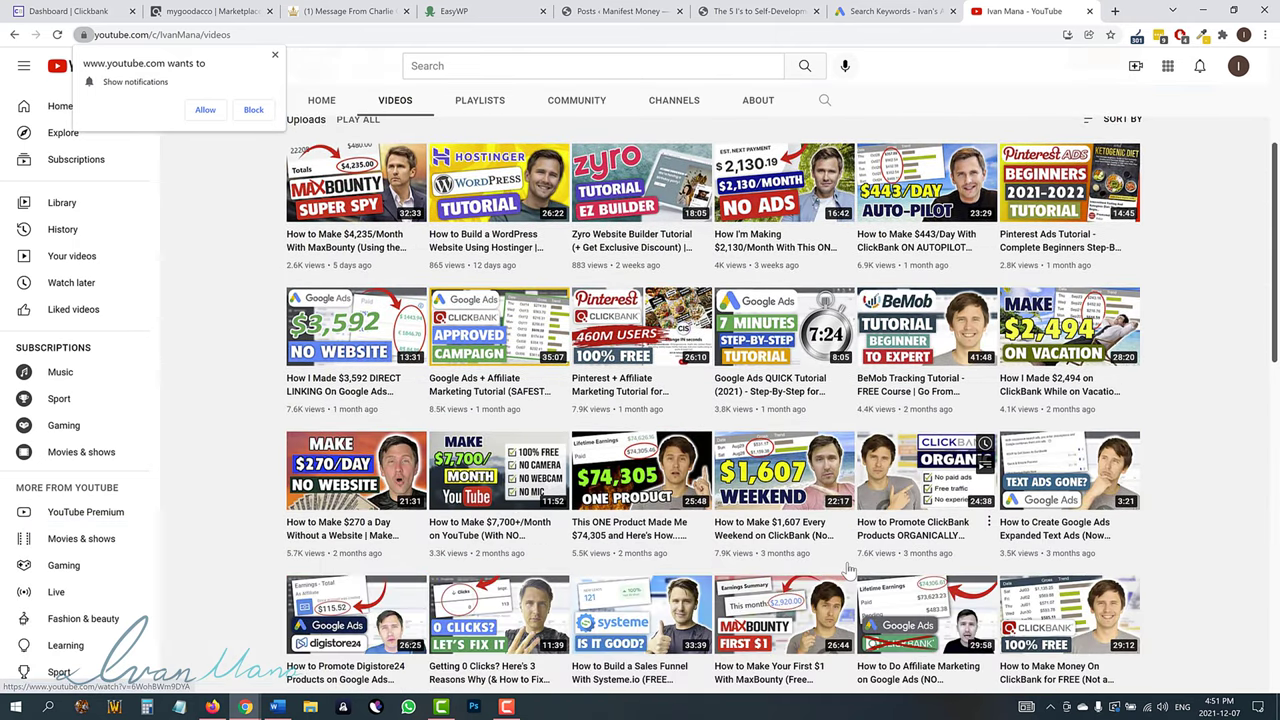
scroll(825, 572, "down", 2)
scroll(825, 572, "down", 2)
mouse_move(640, 490)
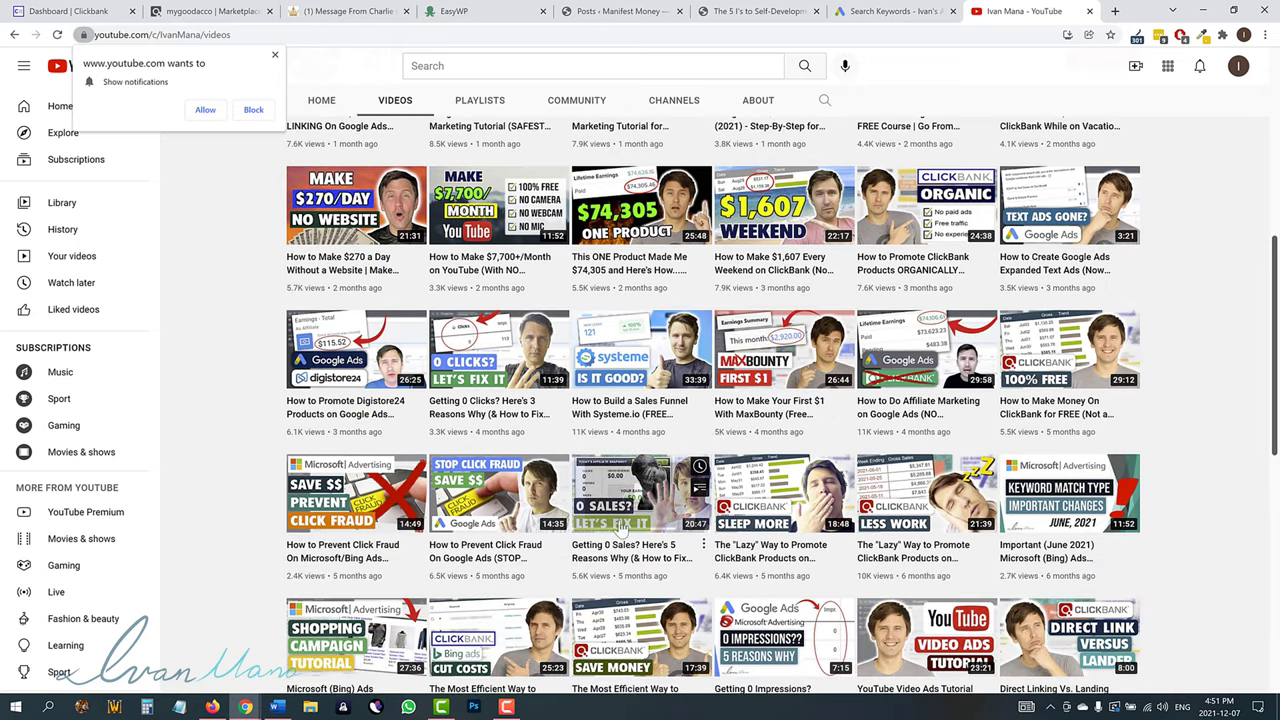
scroll(648, 510, "down", 2)
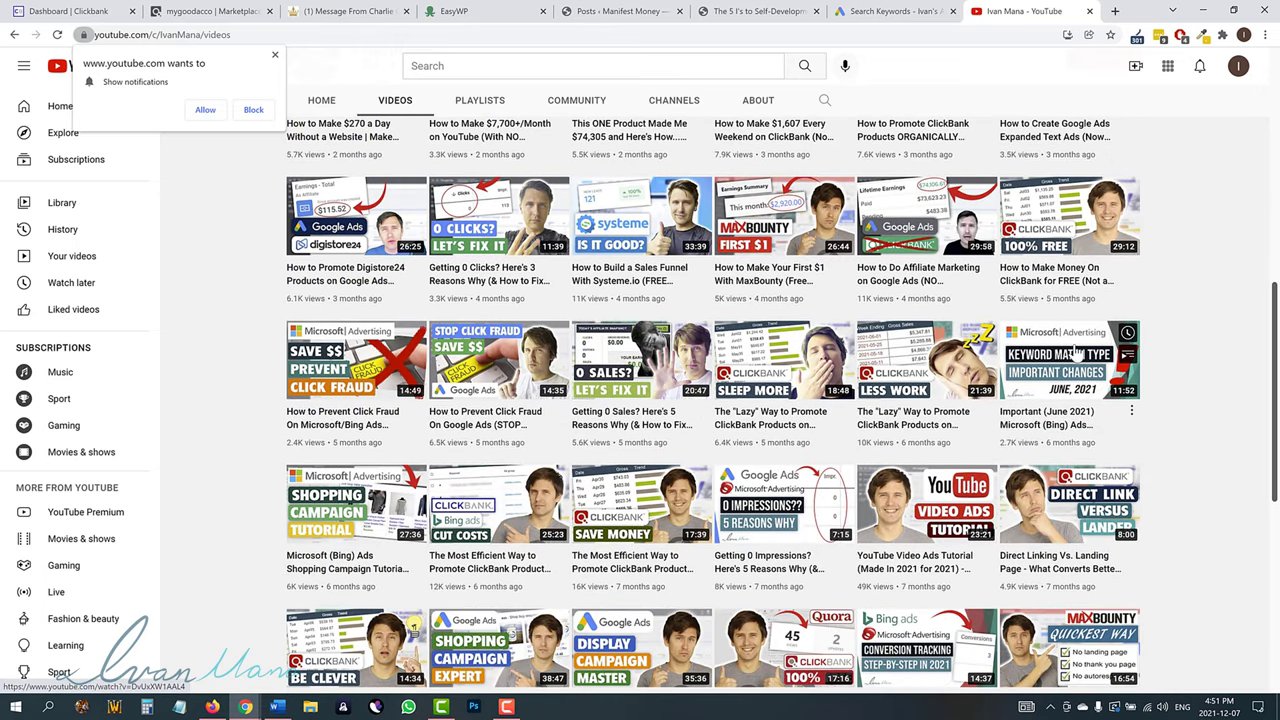
scroll(1093, 386, "down", 2)
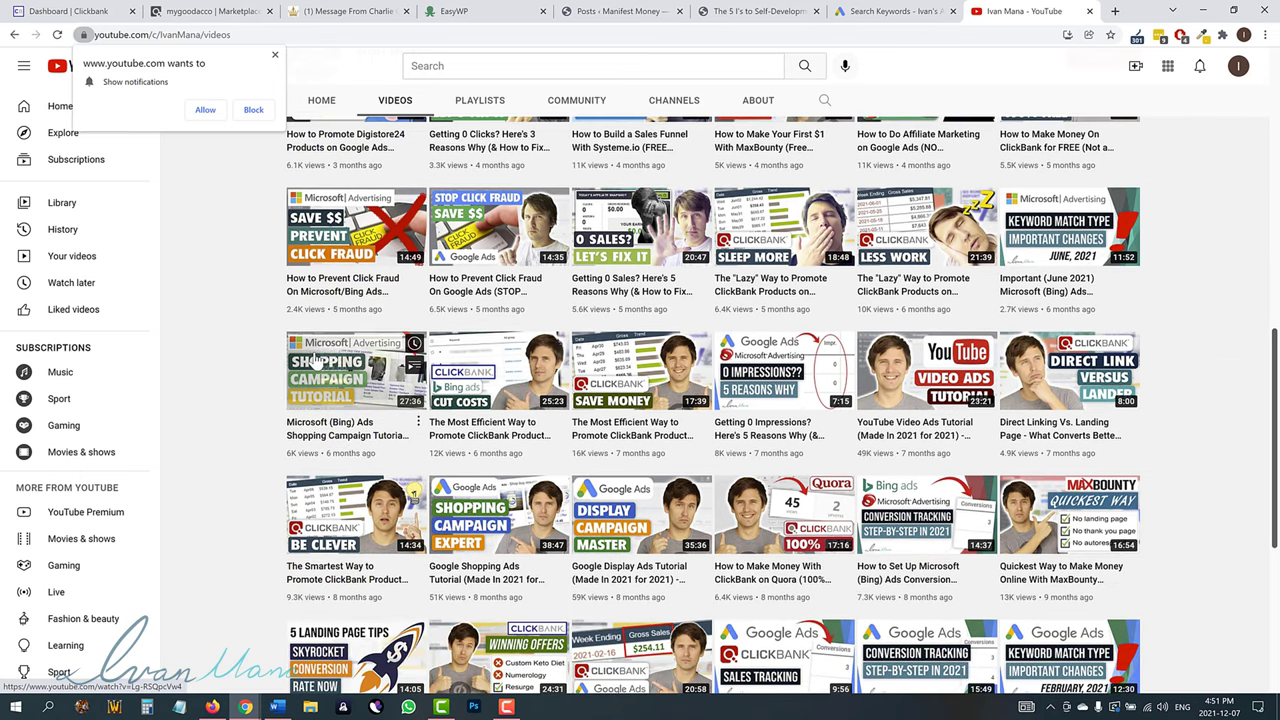
scroll(522, 563, "down", 2)
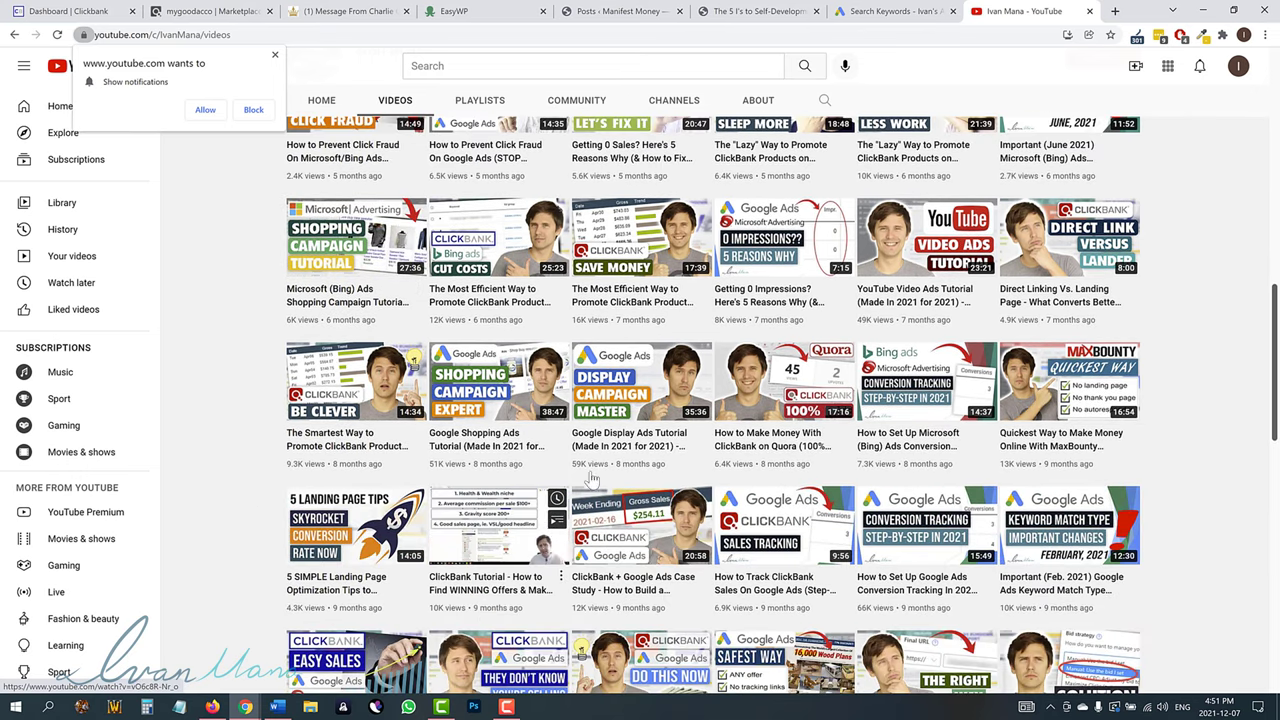
mouse_move(628, 598)
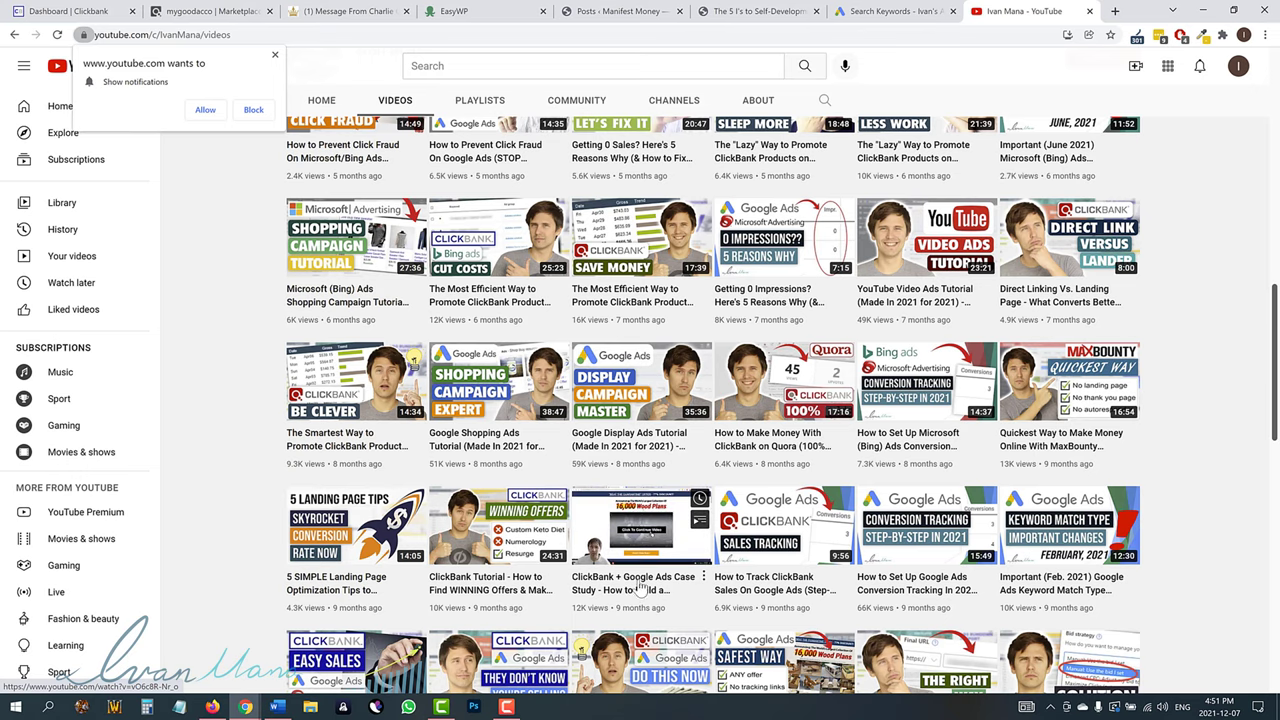
scroll(719, 541, "down", 1)
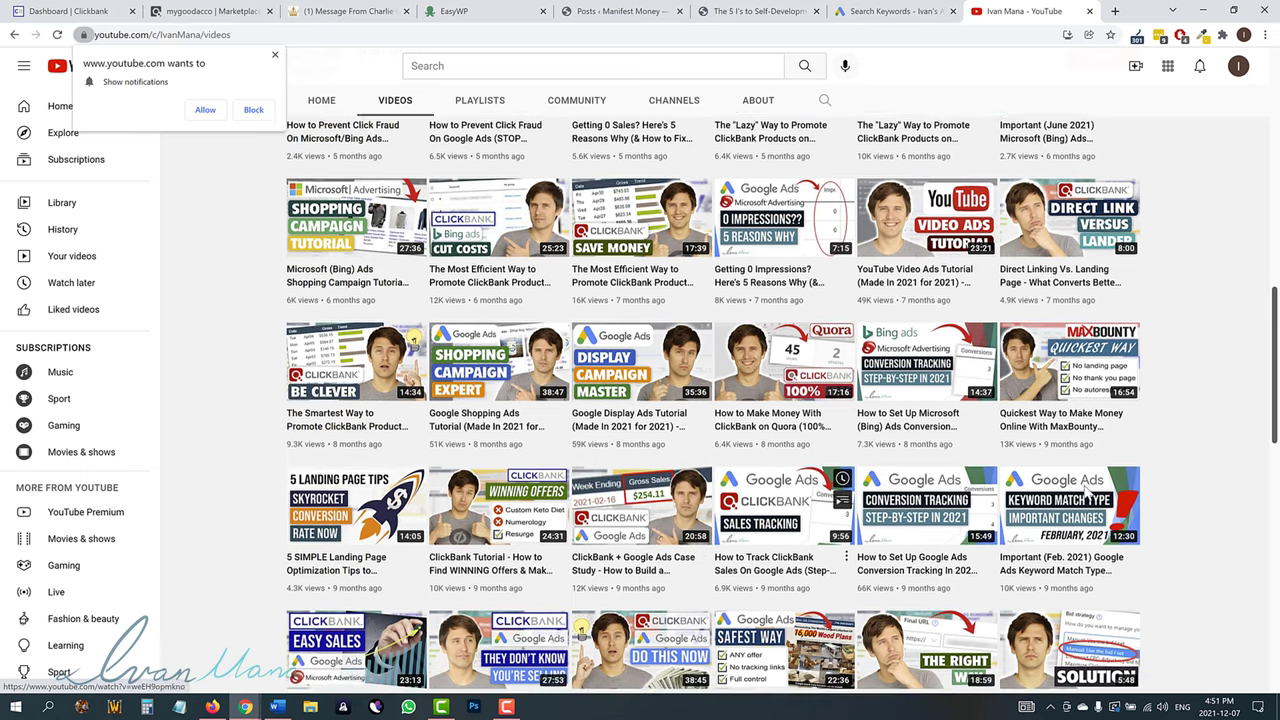
Return to the start of the channel's video list and block YouTube's request to show notifications.
scroll(1022, 510, "up", 10)
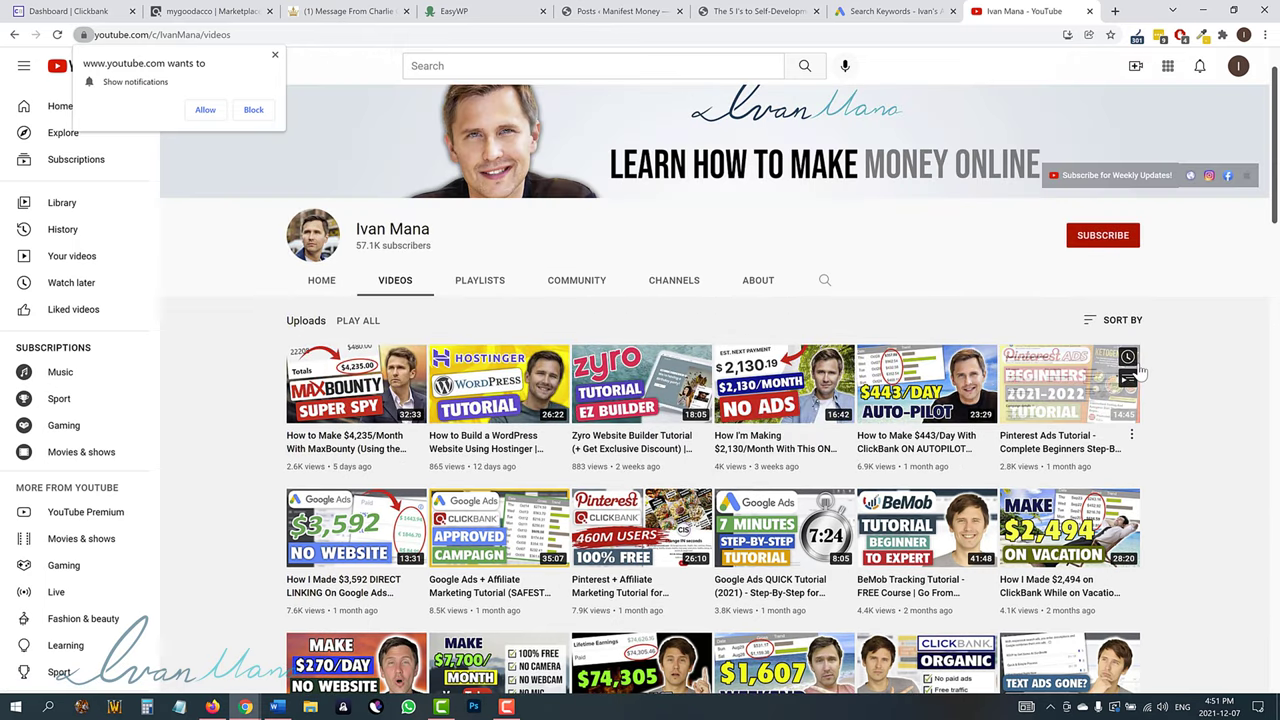
scroll(389, 100, "up", 1)
left_click(253, 109)
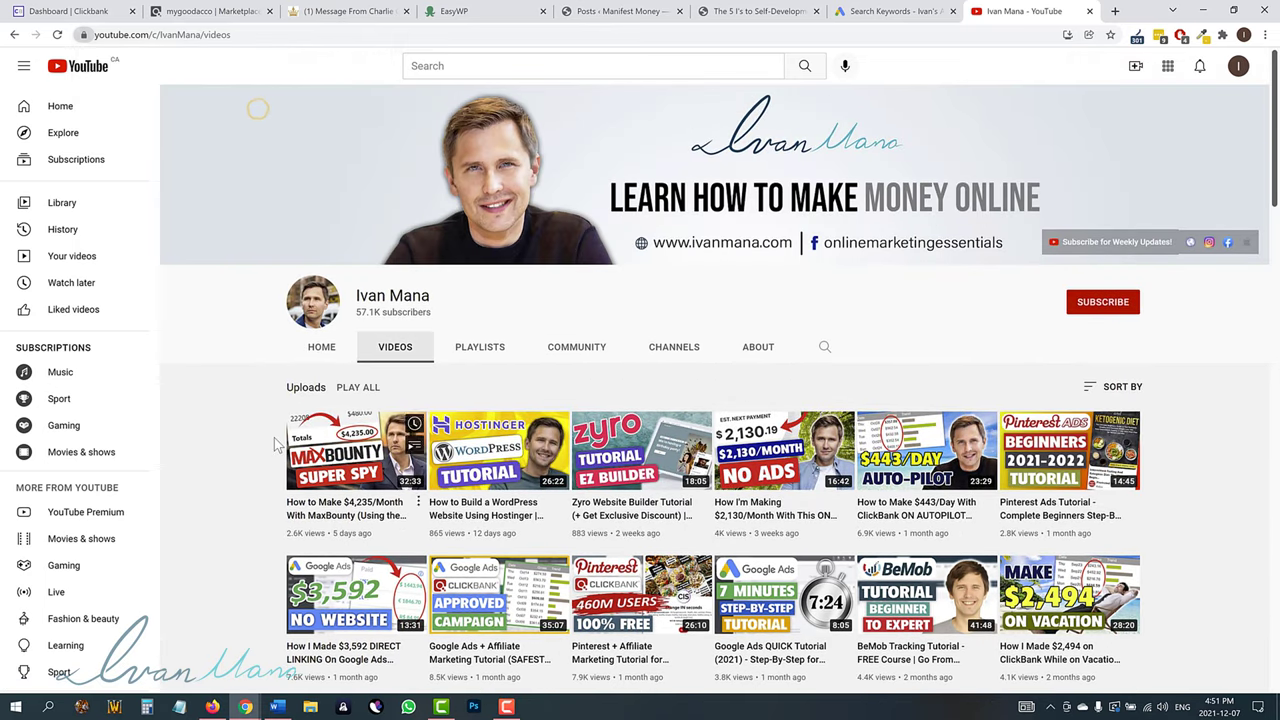